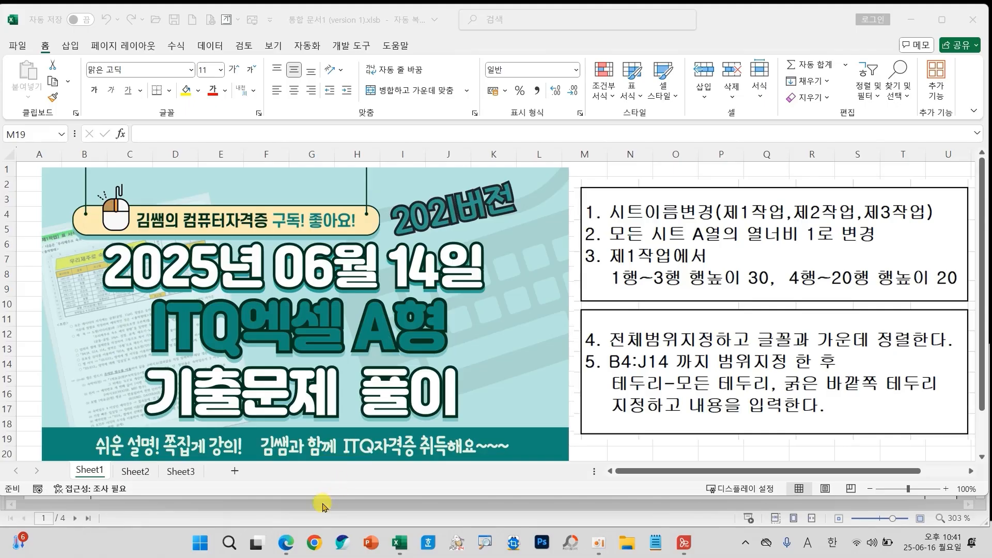
Switch to the browser, look over the members-only videos on the YouTube channel page, and return to the Excel workbook
{"action": "left_click", "coordinate": [288, 543]}
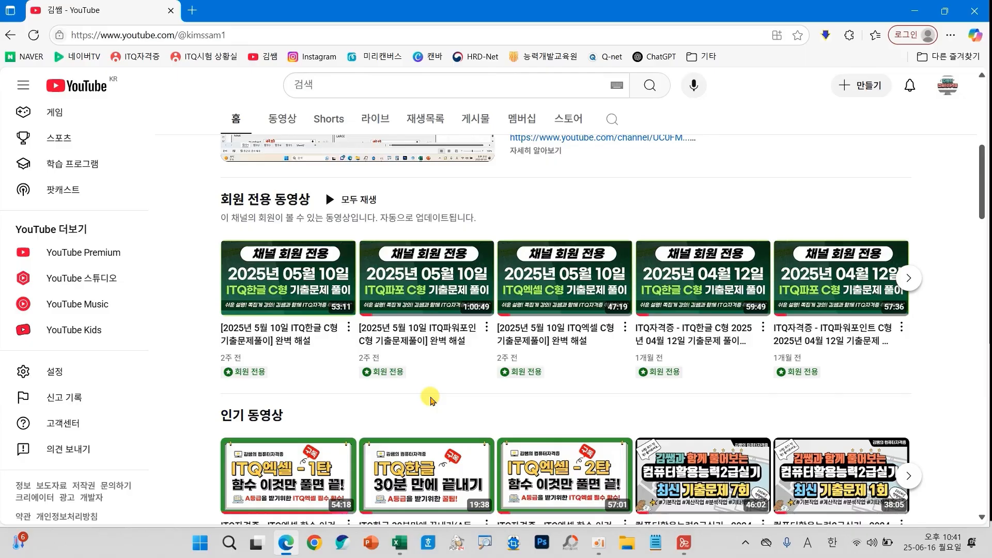
{"action": "mouse_move", "coordinate": [210, 185]}
{"action": "left_mouse_down"}
{"action": "mouse_move", "coordinate": [702, 354]}
{"action": "mouse_move", "coordinate": [925, 405]}
{"action": "mouse_move", "coordinate": [928, 396]}
{"action": "left_mouse_up"}
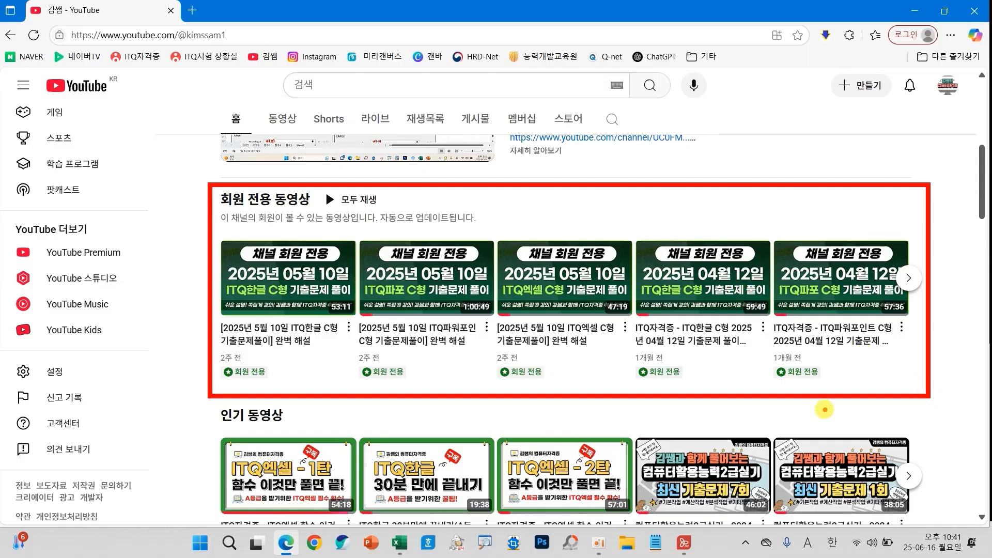
{"action": "key", "text": "Escape"}
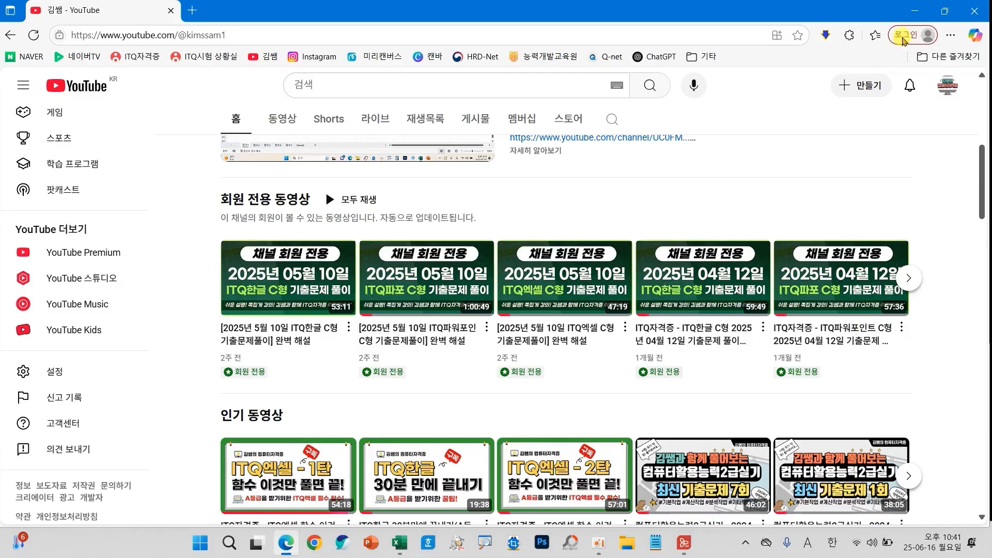
{"action": "left_click", "coordinate": [918, 13]}
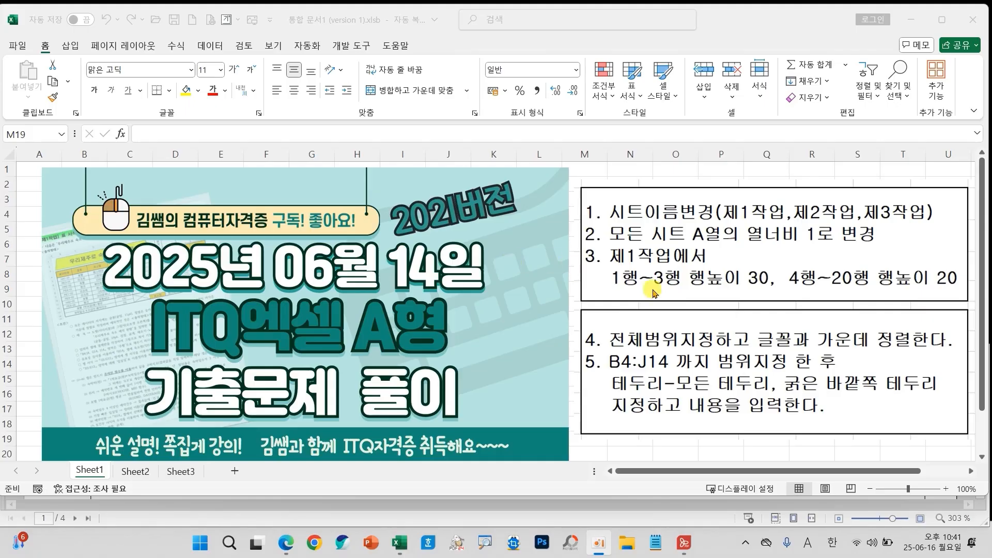
Read the numbered instructions on sheet names, column A width, row heights, font and alignment, and borders for B4:J14
{"action": "left_click_drag", "start_coordinate": [597, 195], "coordinate": [941, 225]}
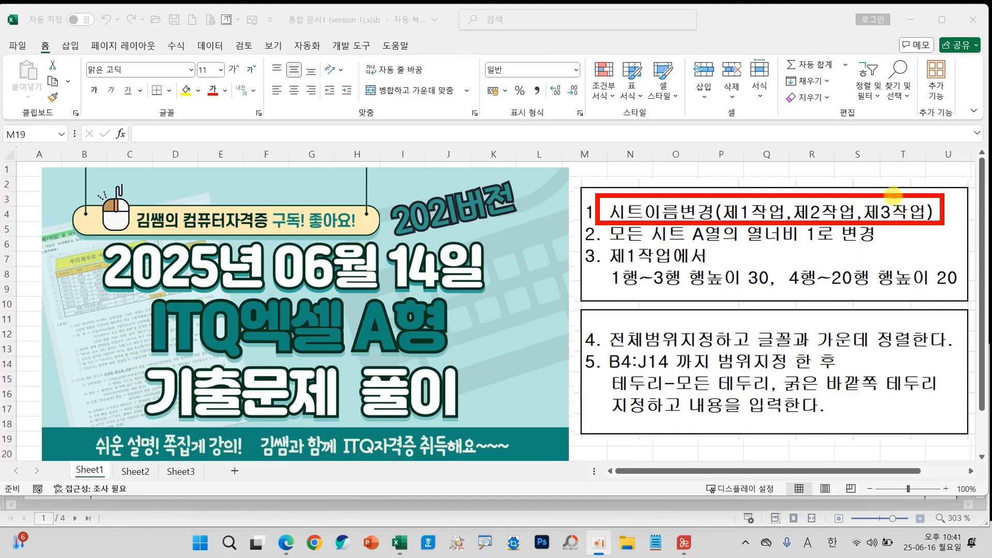
{"action": "left_click_drag", "start_coordinate": [685, 248], "coordinate": [716, 247]}
{"action": "mouse_move", "coordinate": [805, 248]}
{"action": "left_mouse_down"}
{"action": "mouse_move", "coordinate": [810, 255]}
{"action": "mouse_move", "coordinate": [816, 229]}
{"action": "left_mouse_up"}
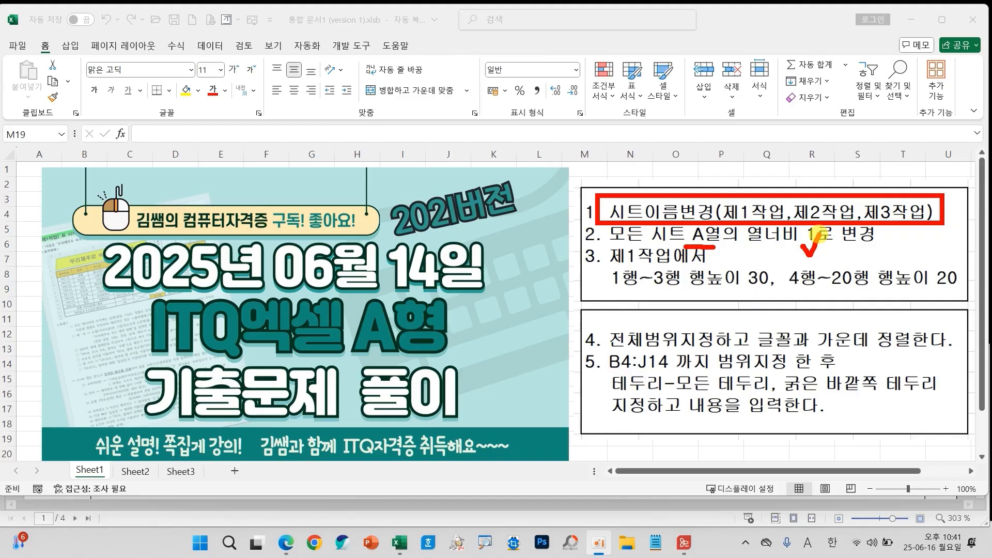
{"action": "key", "text": "Escape"}
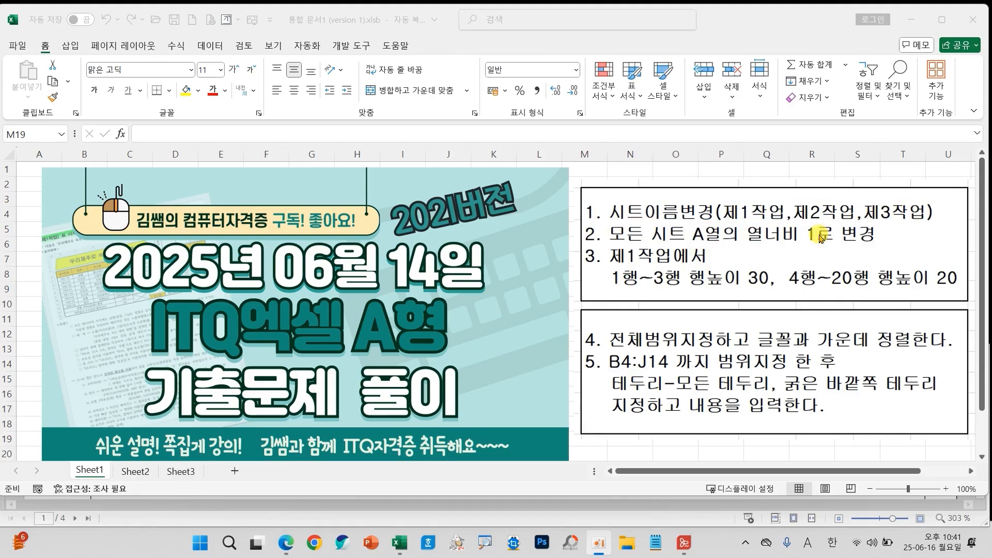
{"action": "mouse_move", "coordinate": [576, 247]}
{"action": "left_mouse_down"}
{"action": "mouse_move", "coordinate": [853, 304]}
{"action": "mouse_move", "coordinate": [966, 302]}
{"action": "left_mouse_up"}
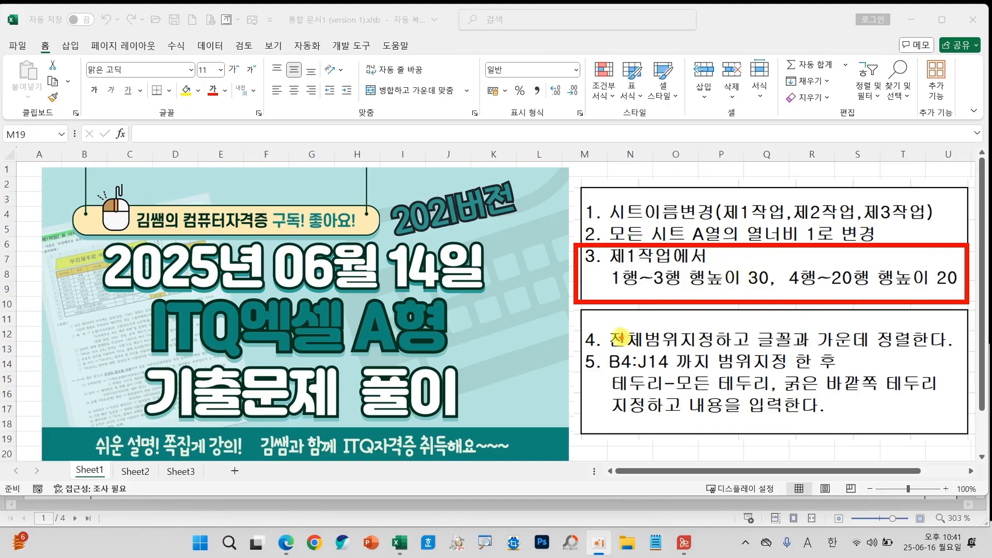
{"action": "mouse_move", "coordinate": [583, 335]}
{"action": "left_mouse_down"}
{"action": "mouse_move", "coordinate": [568, 343]}
{"action": "mouse_move", "coordinate": [573, 363]}
{"action": "left_mouse_up"}
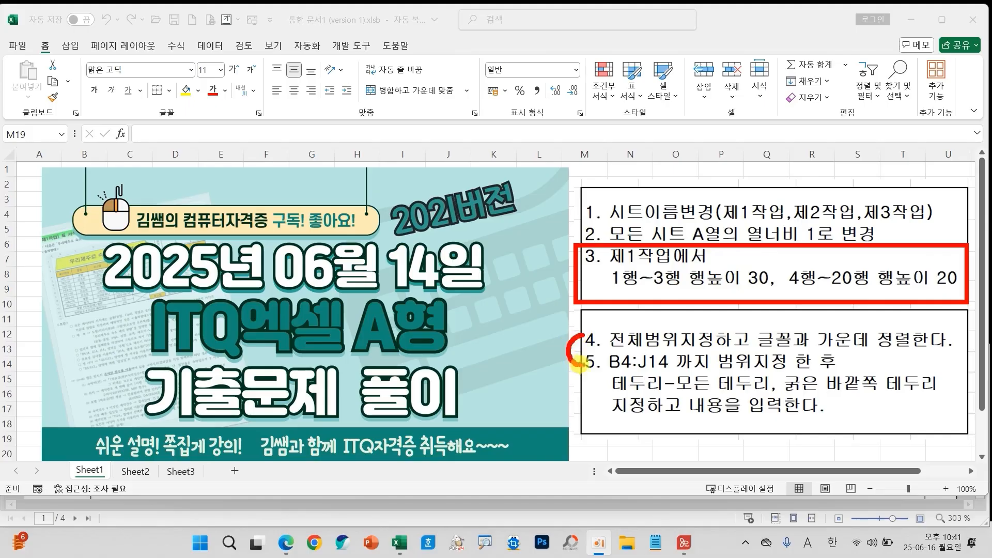
{"action": "key", "text": "Escape"}
Delete the instruction pictures and the title image from Sheet1
{"action": "left_click", "coordinate": [641, 368]}
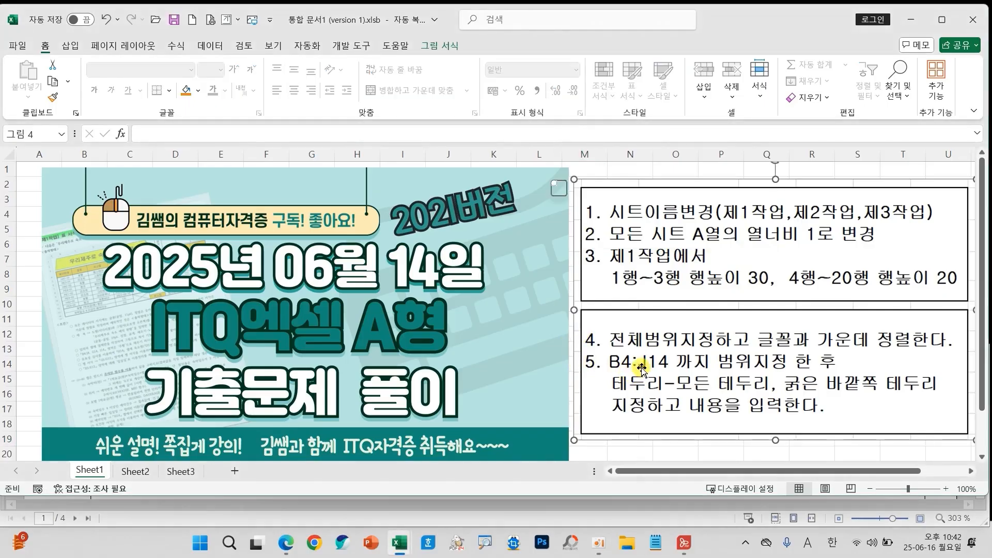
{"action": "key", "text": "Delete"}
{"action": "left_click", "coordinate": [525, 350]}
{"action": "key", "text": "Delete"}
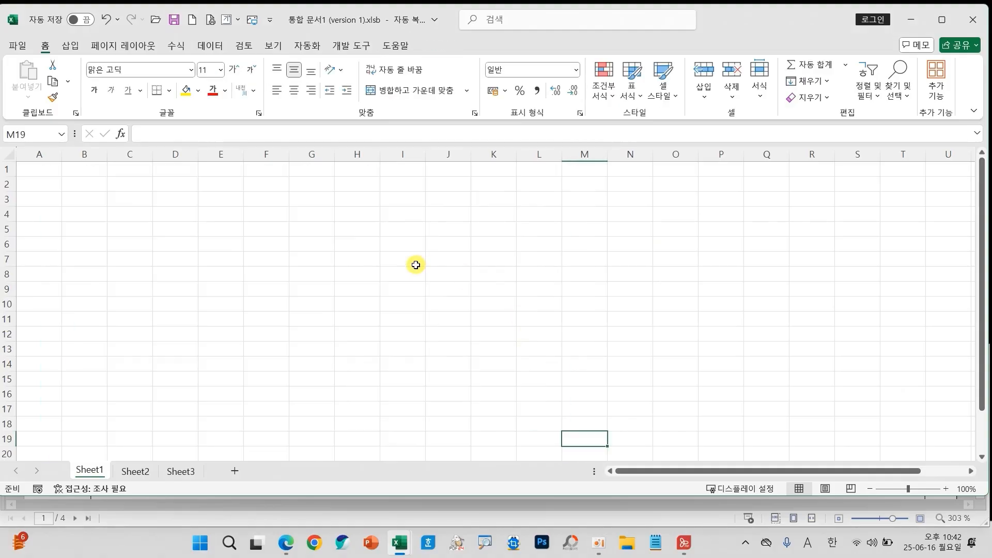
Rename Sheet1, Sheet2 and Sheet3 as 제1작업, 제2작업 and 제3작업
{"action": "mouse_move", "coordinate": [372, 233]}
{"action": "left_mouse_down"}
{"action": "mouse_move", "coordinate": [266, 244]}
{"action": "mouse_move", "coordinate": [111, 383]}
{"action": "mouse_move", "coordinate": [87, 457]}
{"action": "mouse_move", "coordinate": [73, 458]}
{"action": "mouse_move", "coordinate": [118, 439]}
{"action": "left_mouse_up"}
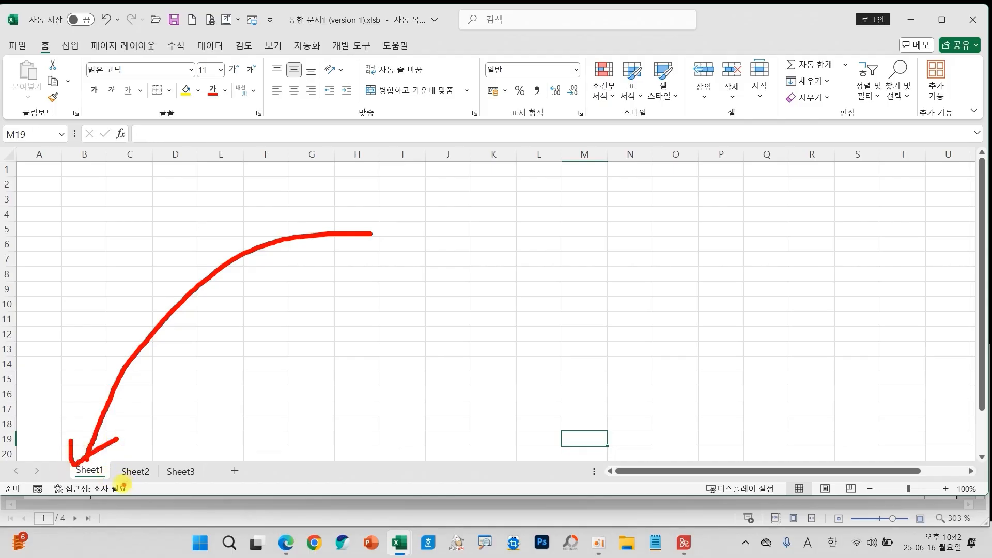
{"action": "key", "text": "Escape"}
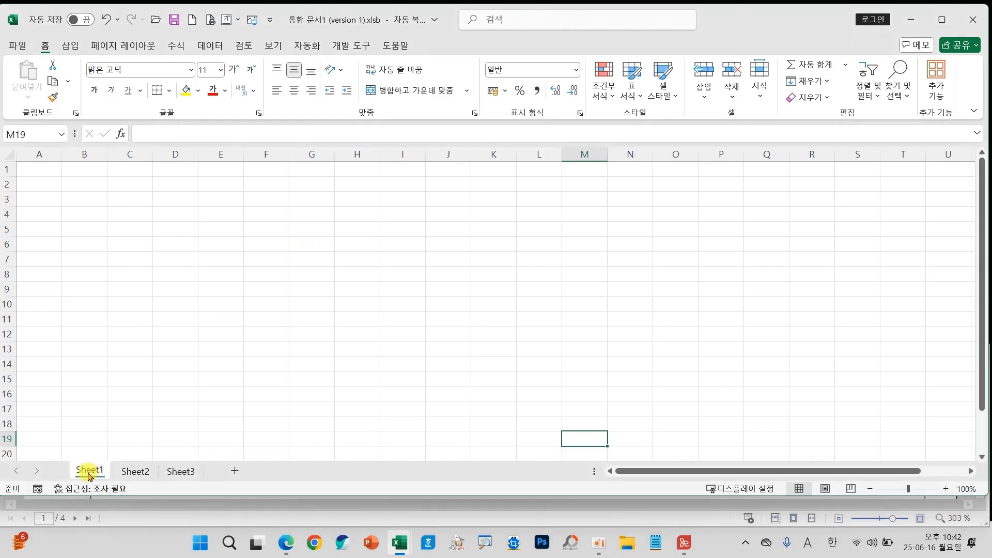
{"action": "double_click", "coordinate": [88, 471]}
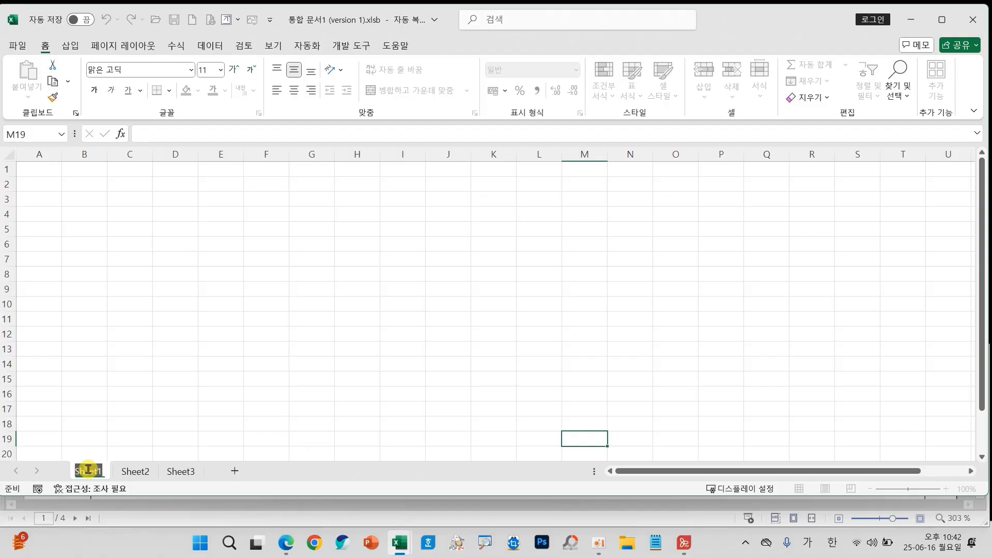
{"action": "type", "text": "제1작업"}
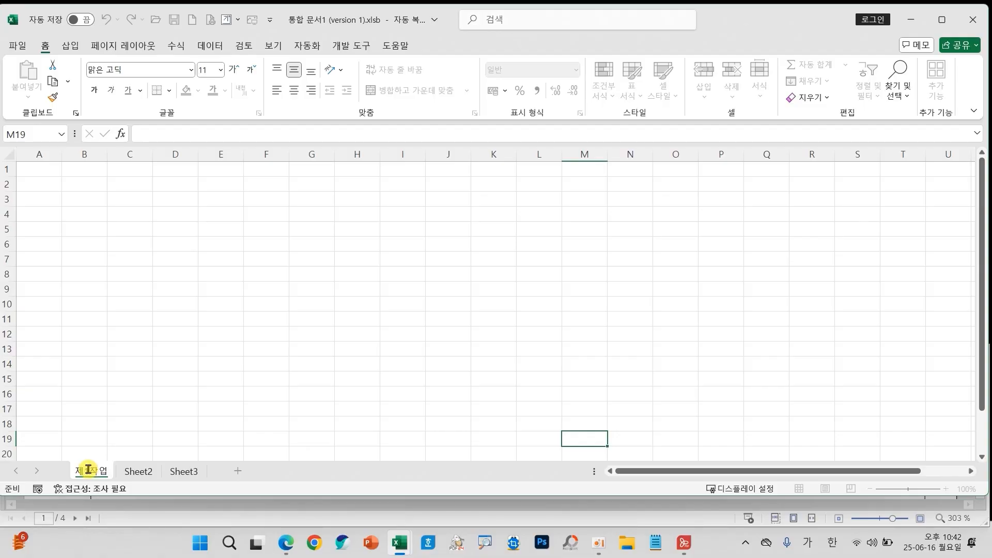
{"action": "key", "text": "Return"}
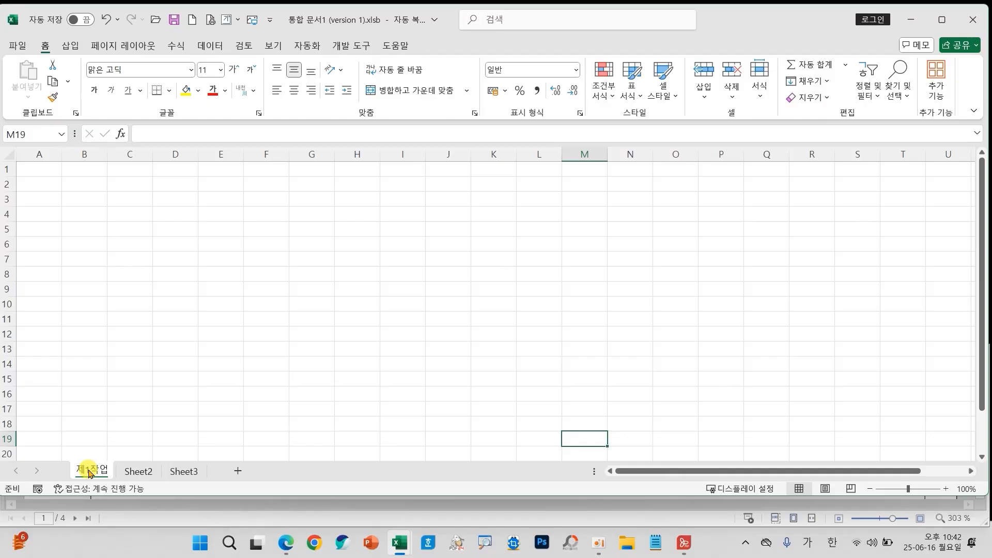
{"action": "double_click", "coordinate": [135, 470]}
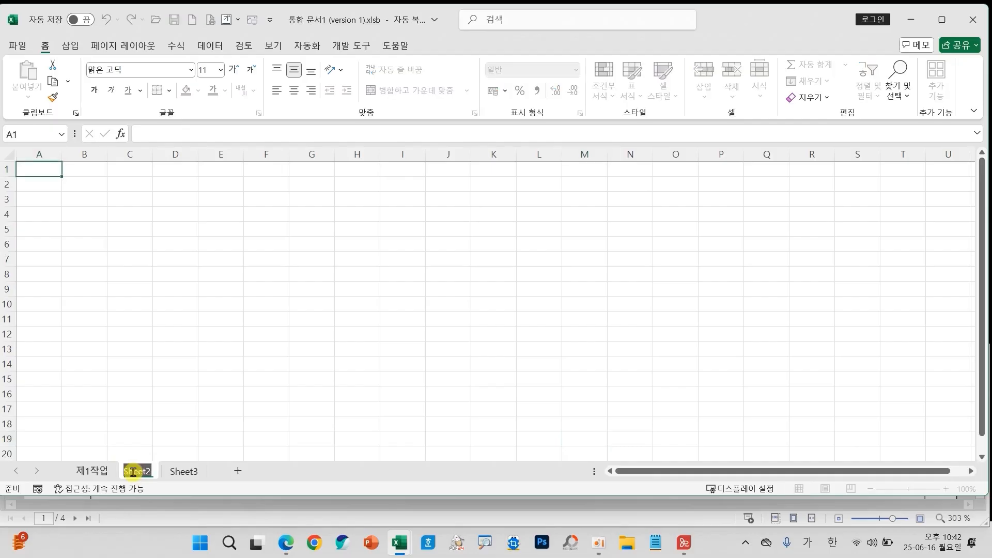
{"action": "type", "text": "제2작업"}
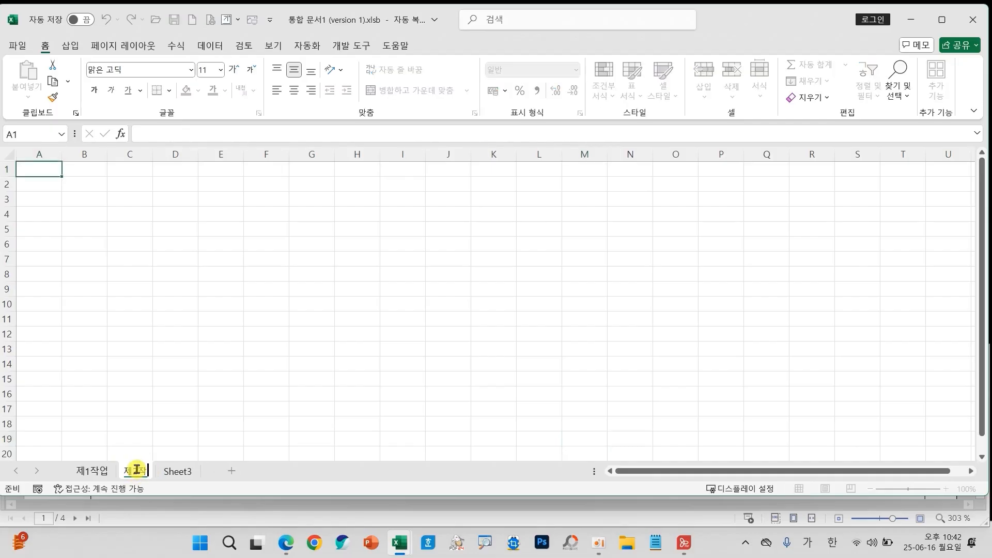
{"action": "key", "text": "Return"}
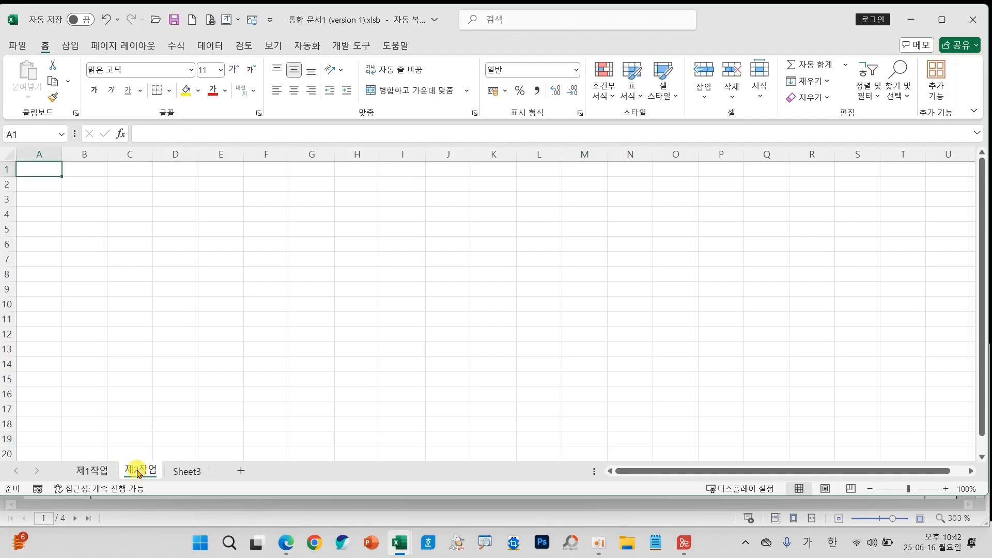
{"action": "double_click", "coordinate": [186, 471]}
{"action": "type", "text": "제3작업"}
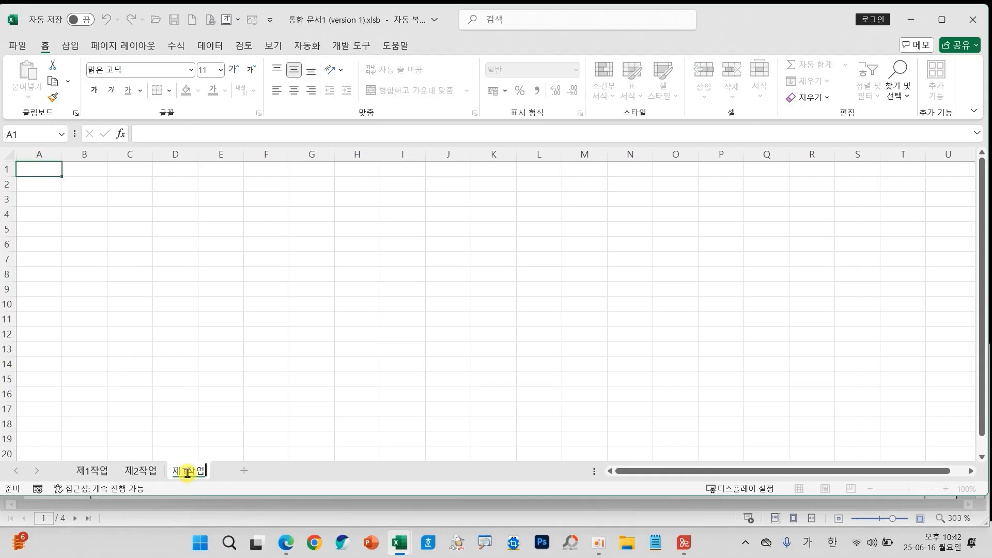
{"action": "key", "text": "Return"}
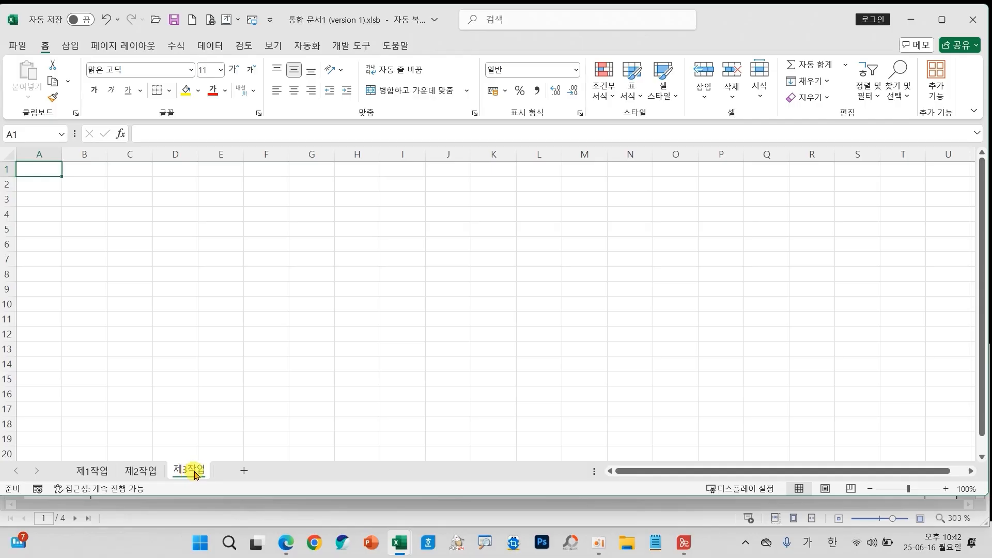
{"action": "mouse_move", "coordinate": [63, 451]}
{"action": "left_mouse_down"}
{"action": "mouse_move", "coordinate": [204, 492]}
{"action": "mouse_move", "coordinate": [219, 485]}
{"action": "left_mouse_up"}
{"action": "left_click_drag", "start_coordinate": [266, 419], "coordinate": [257, 451]}
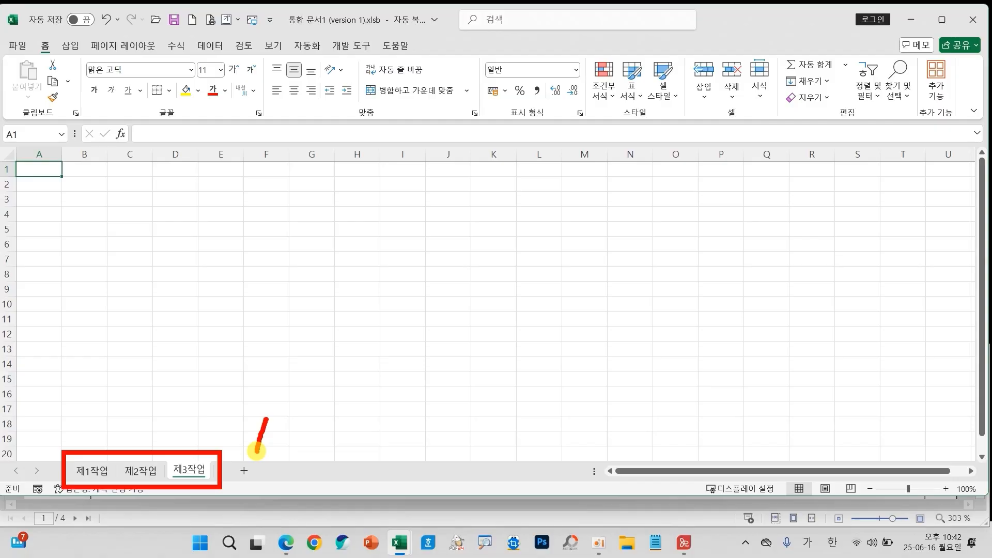
{"action": "key", "text": "Escape"}
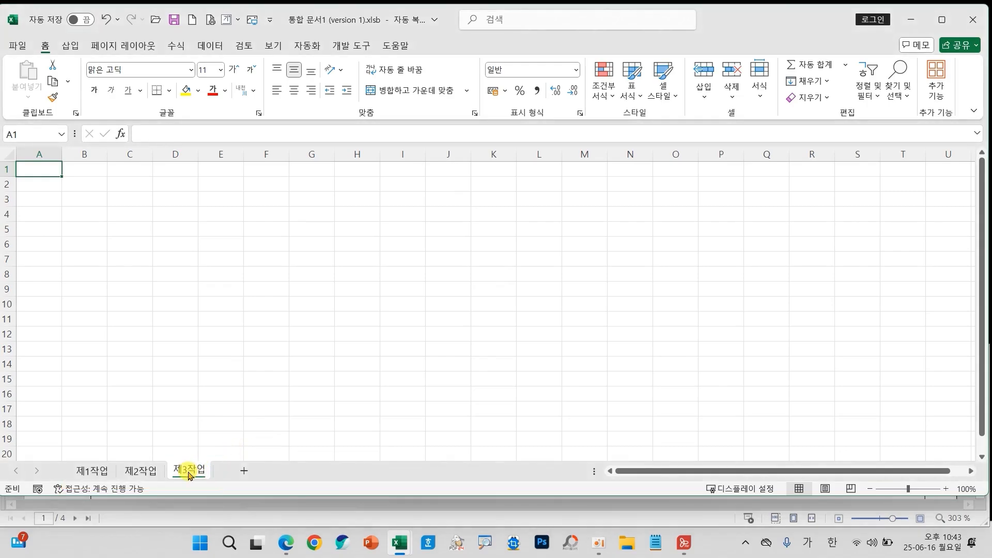
Group all sheets and set the width of column A to 1
{"action": "right_click", "coordinate": [189, 471]}
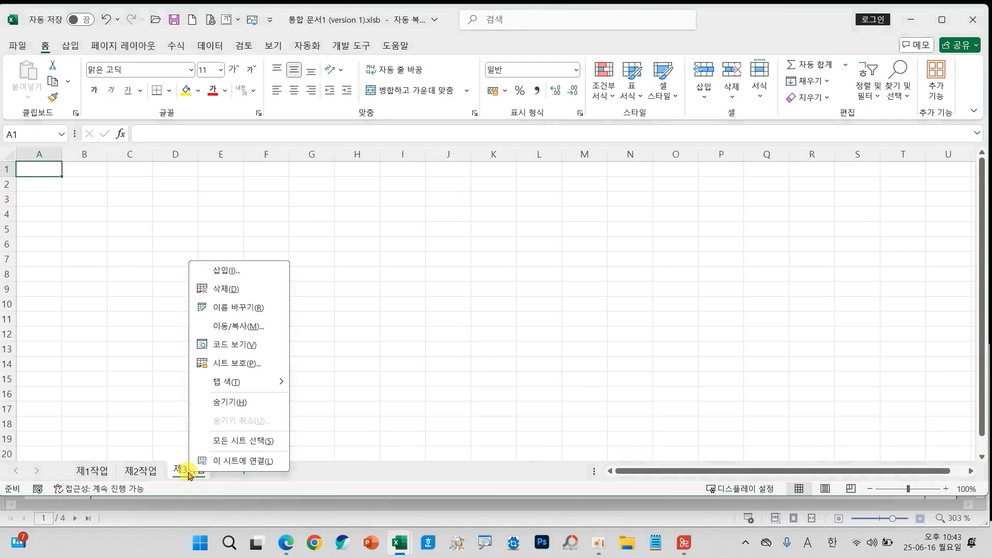
{"action": "left_click", "coordinate": [245, 443]}
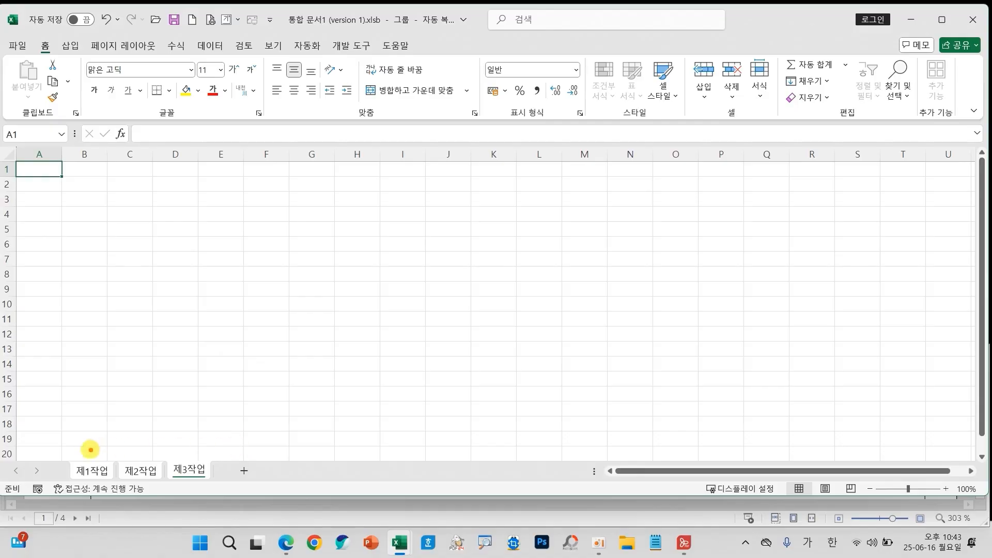
{"action": "left_click_drag", "start_coordinate": [45, 450], "coordinate": [223, 495]}
{"action": "mouse_move", "coordinate": [176, 448]}
{"action": "left_mouse_down"}
{"action": "mouse_move", "coordinate": [294, 237]}
{"action": "mouse_move", "coordinate": [354, 44]}
{"action": "mouse_move", "coordinate": [390, 29]}
{"action": "mouse_move", "coordinate": [394, 58]}
{"action": "left_mouse_up"}
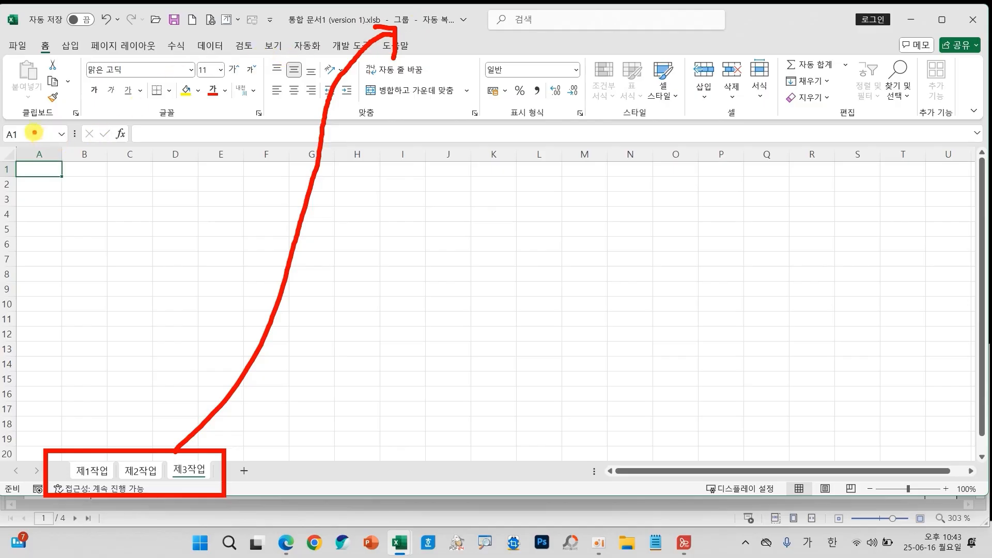
{"action": "left_click_drag", "start_coordinate": [32, 133], "coordinate": [120, 66]}
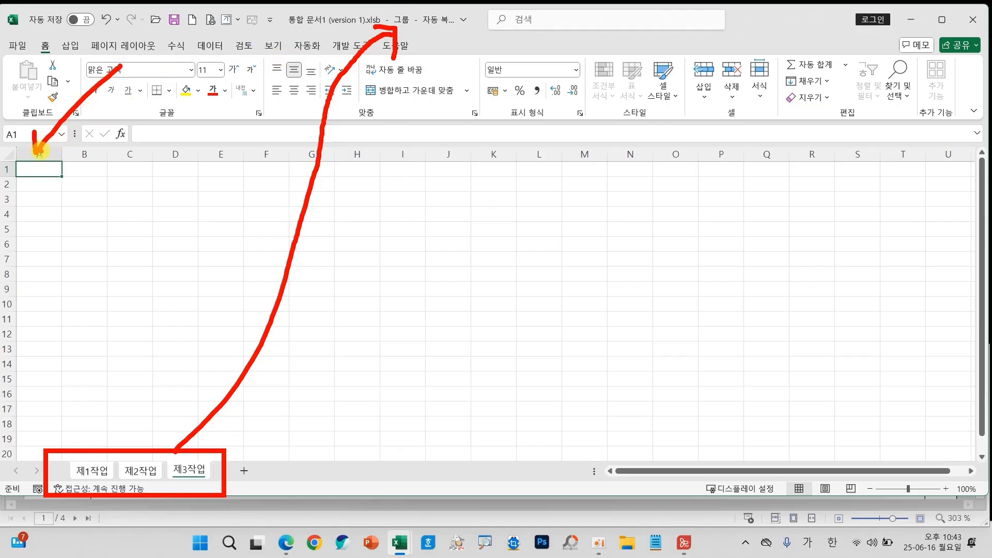
{"action": "key", "text": "Escape"}
{"action": "right_click", "coordinate": [39, 155]}
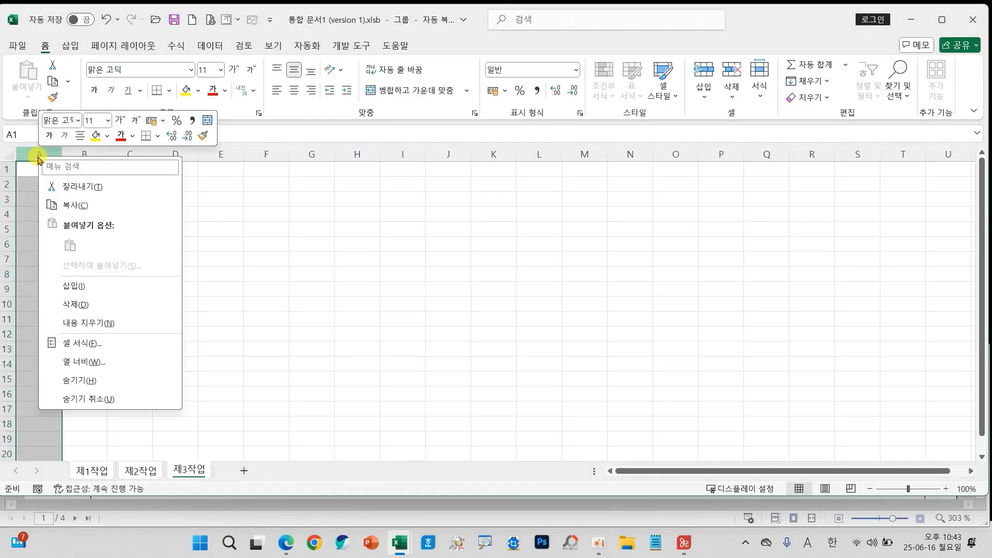
{"action": "left_click", "coordinate": [84, 365]}
{"action": "left_click_drag", "start_coordinate": [73, 348], "coordinate": [288, 155]}
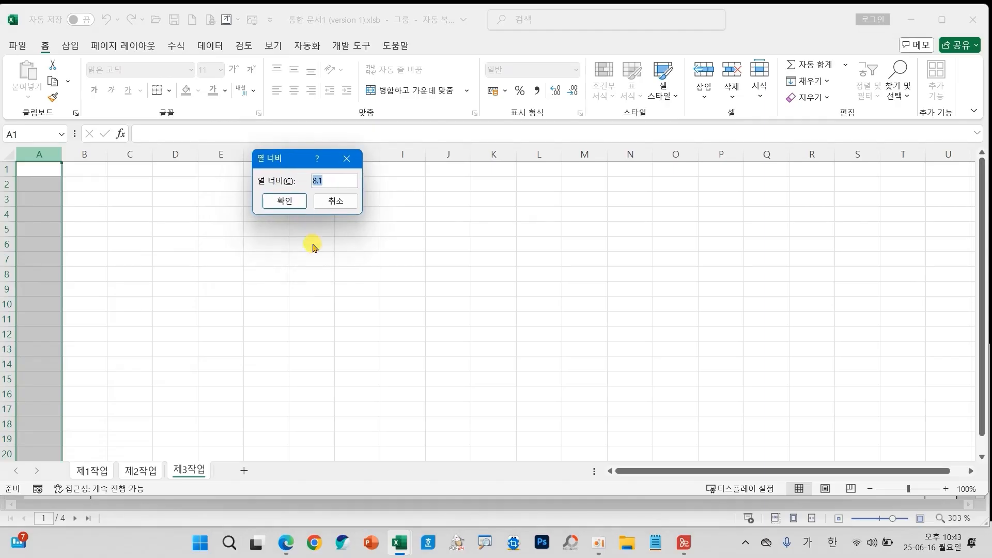
{"action": "type", "text": "1"}
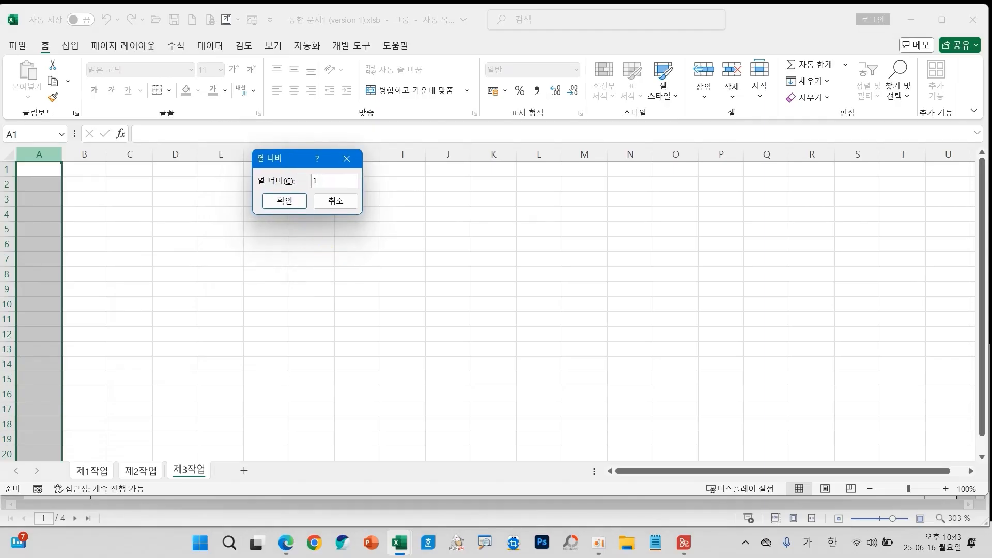
{"action": "left_click", "coordinate": [283, 201]}
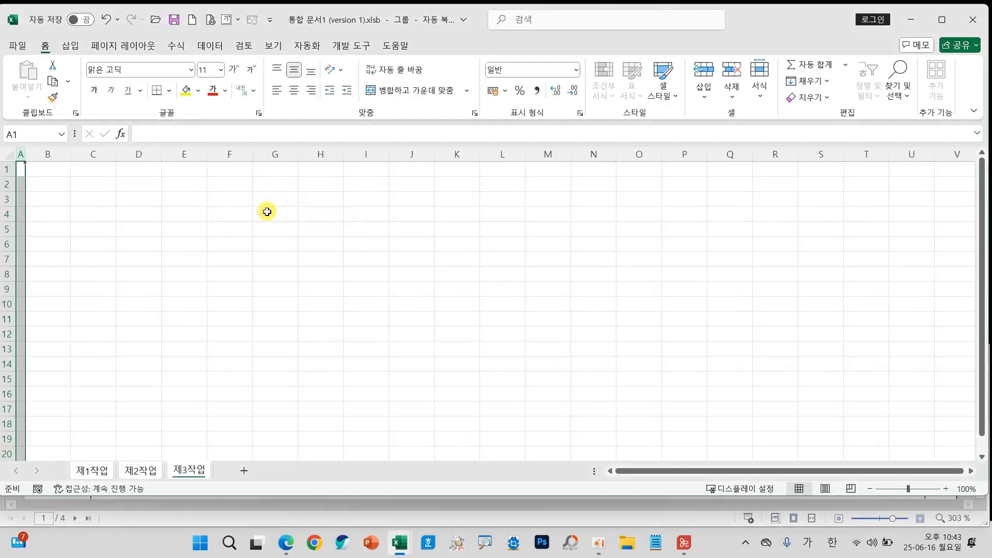
Ungroup the sheets, check column A on each one, and return to cell E7 of 제1작업
{"action": "left_click", "coordinate": [100, 472]}
{"action": "left_click", "coordinate": [133, 474]}
{"action": "left_click", "coordinate": [176, 475]}
{"action": "left_click", "coordinate": [139, 472]}
{"action": "left_click", "coordinate": [94, 471]}
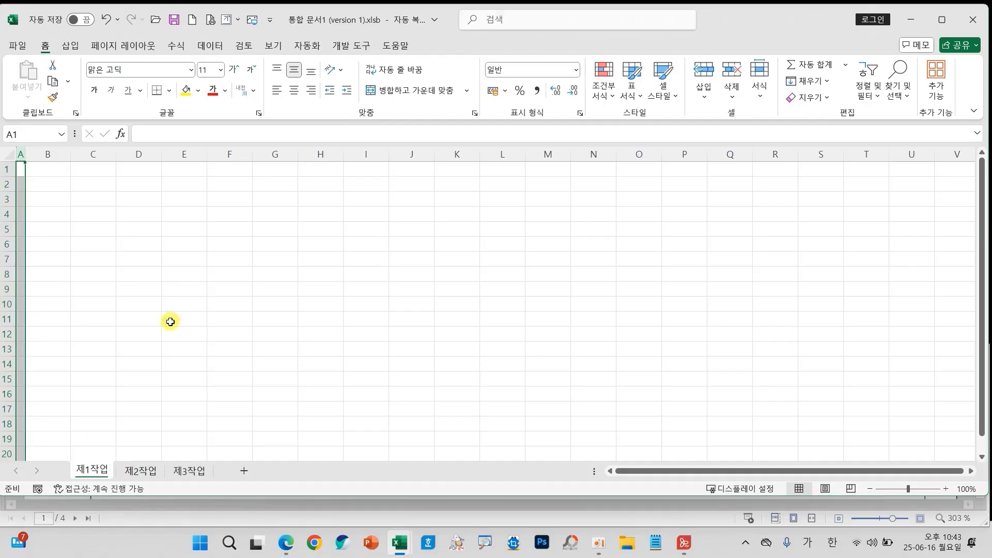
{"action": "left_click_drag", "start_coordinate": [414, 45], "coordinate": [420, 45]}
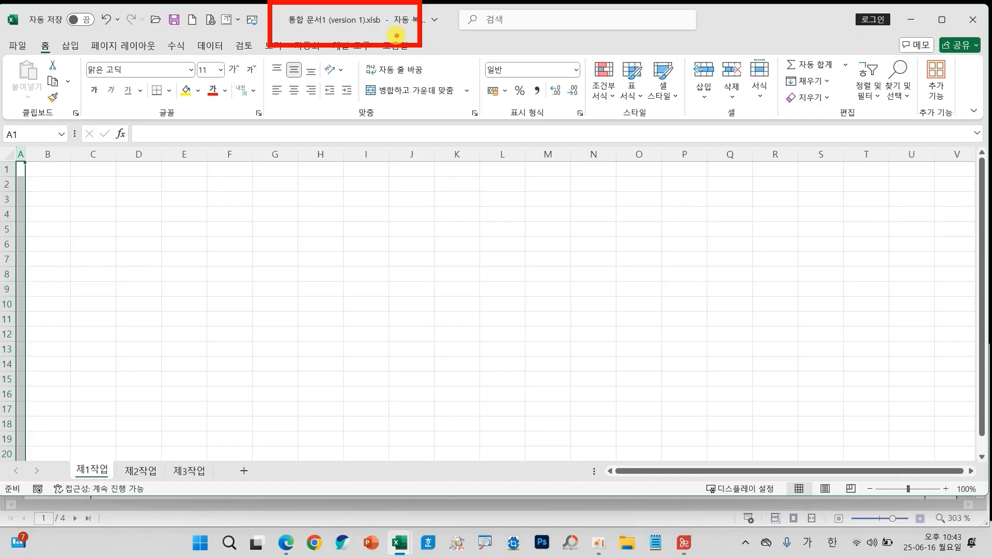
{"action": "left_click", "coordinate": [188, 261]}
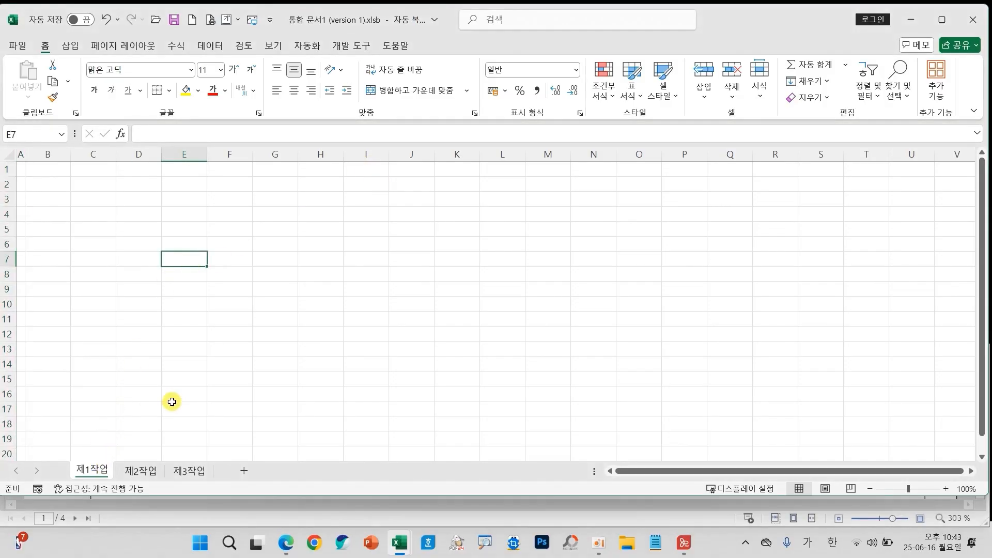
Save the workbook as an xlsx file in the Documents ITQ folder, named with the examinee number and name, and dismiss the OneDrive backup notice
{"action": "left_click", "coordinate": [21, 47]}
{"action": "left_click", "coordinate": [72, 251]}
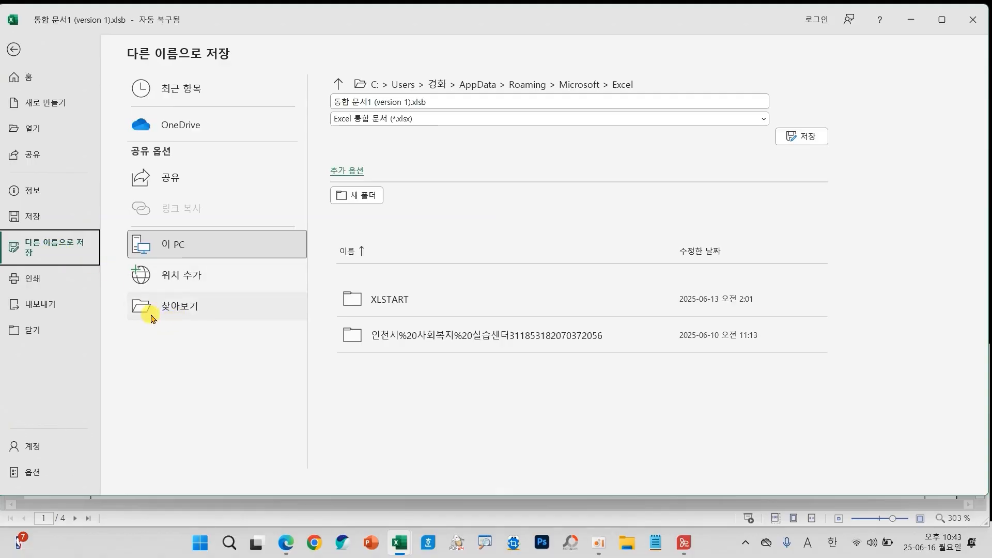
{"action": "left_click", "coordinate": [195, 315]}
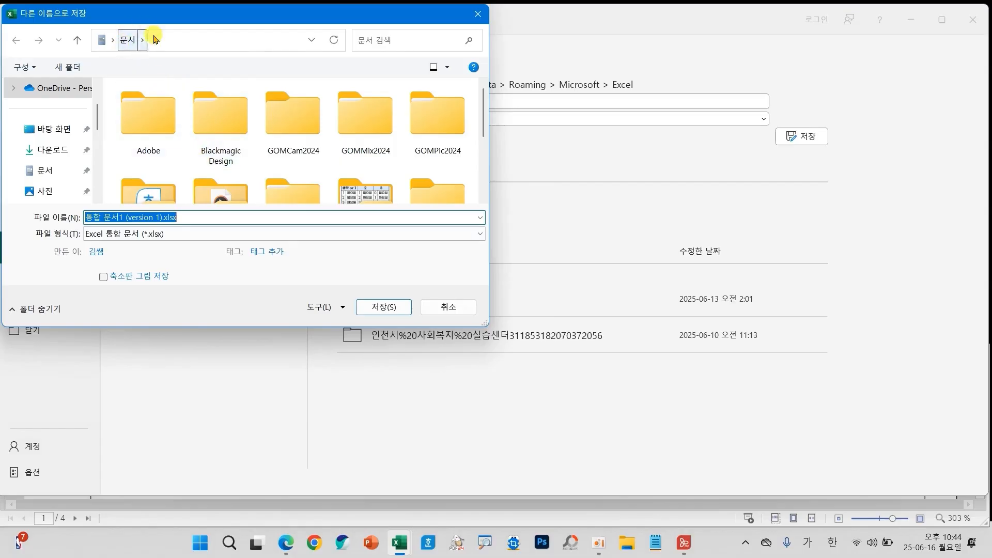
{"action": "scroll", "coordinate": [484, 101], "scroll_direction": "down", "scroll_amount": 1}
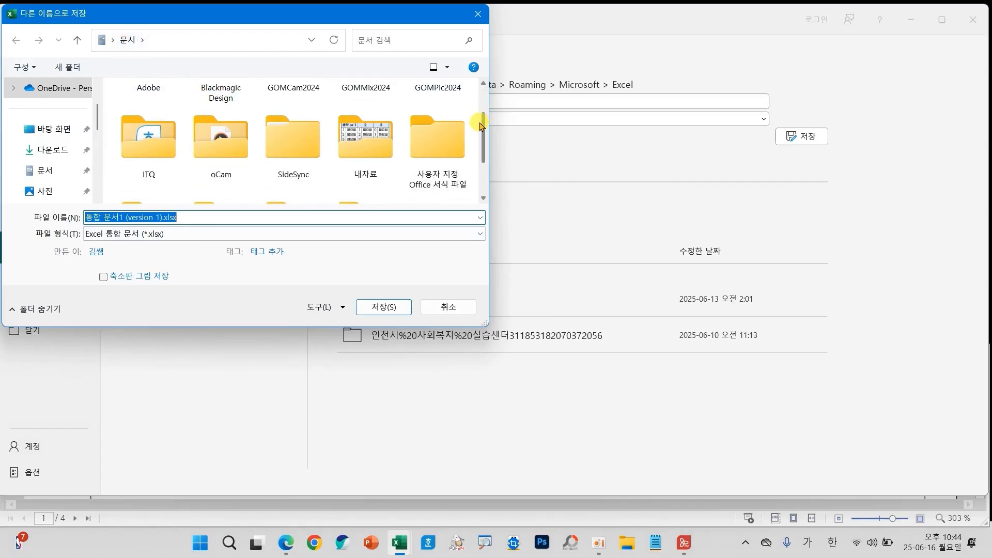
{"action": "double_click", "coordinate": [146, 126]}
{"action": "left_click", "coordinate": [199, 218]}
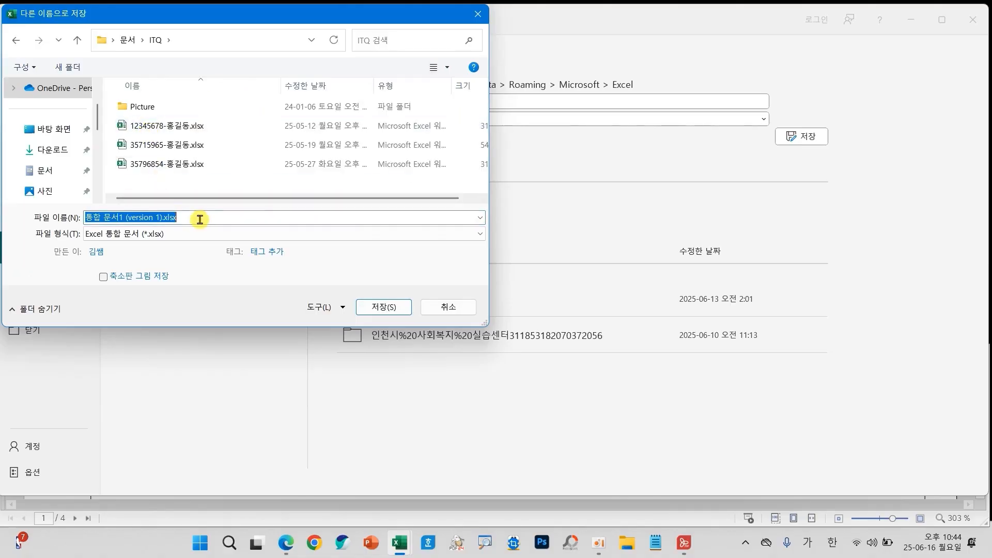
{"action": "type", "text": "14785234"}
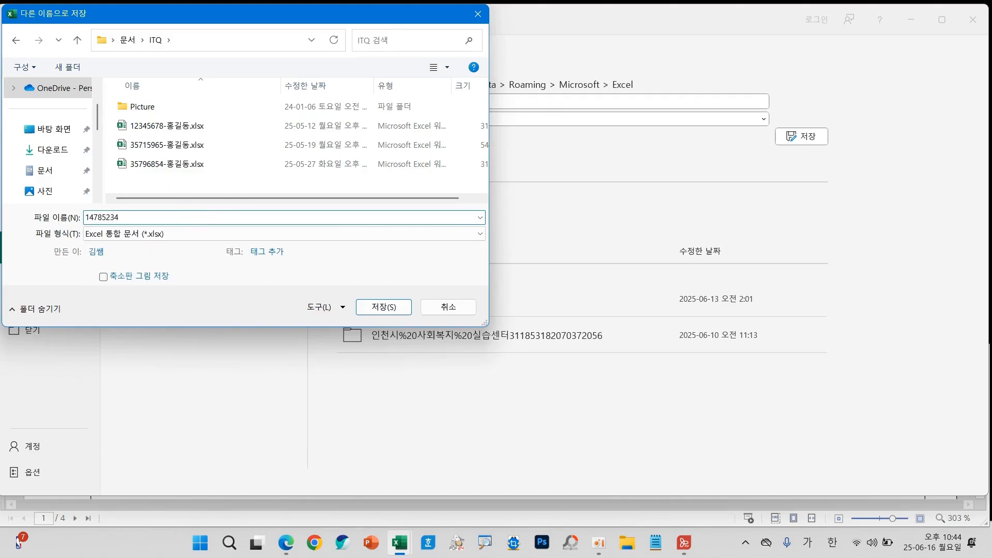
{"action": "type", "text": "-홍길동"}
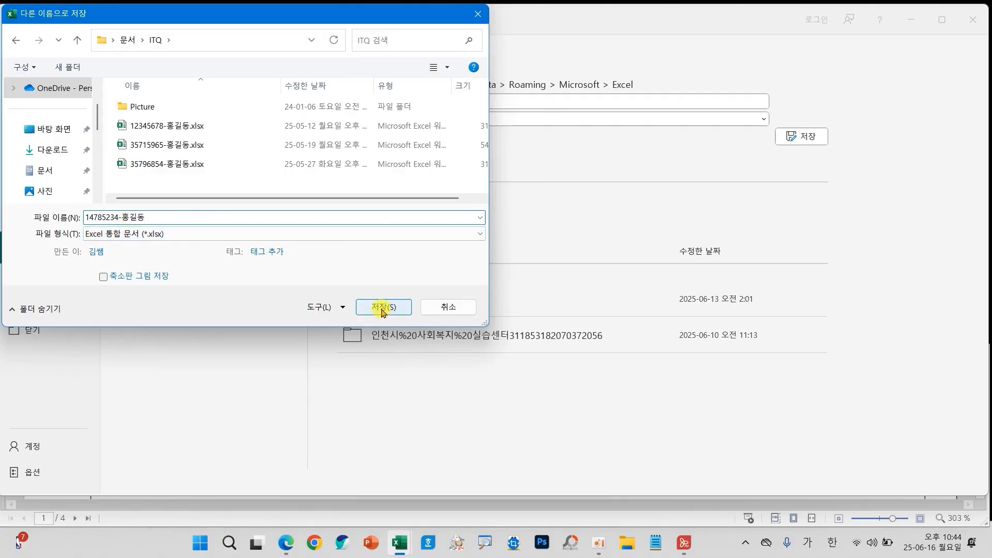
{"action": "key", "text": "Hangul"}
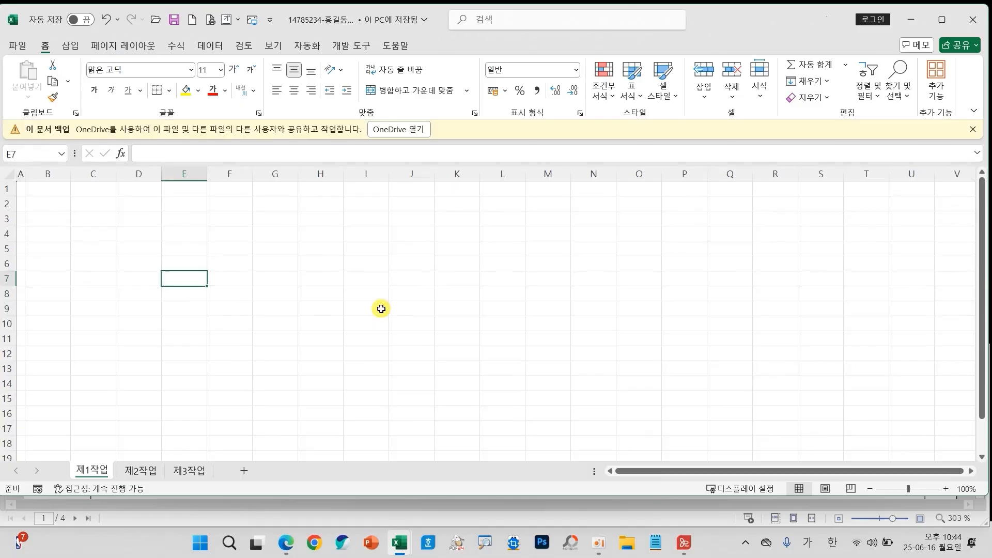
{"action": "left_click", "coordinate": [974, 129]}
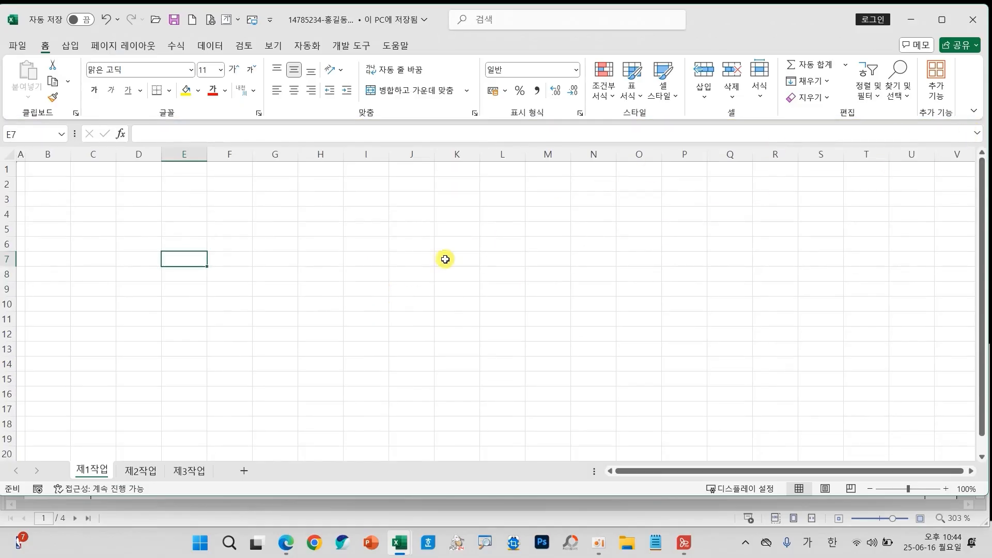
{"action": "mouse_move", "coordinate": [265, 4]}
{"action": "left_mouse_down"}
{"action": "mouse_move", "coordinate": [295, 22]}
{"action": "mouse_move", "coordinate": [360, 32]}
{"action": "left_mouse_up"}
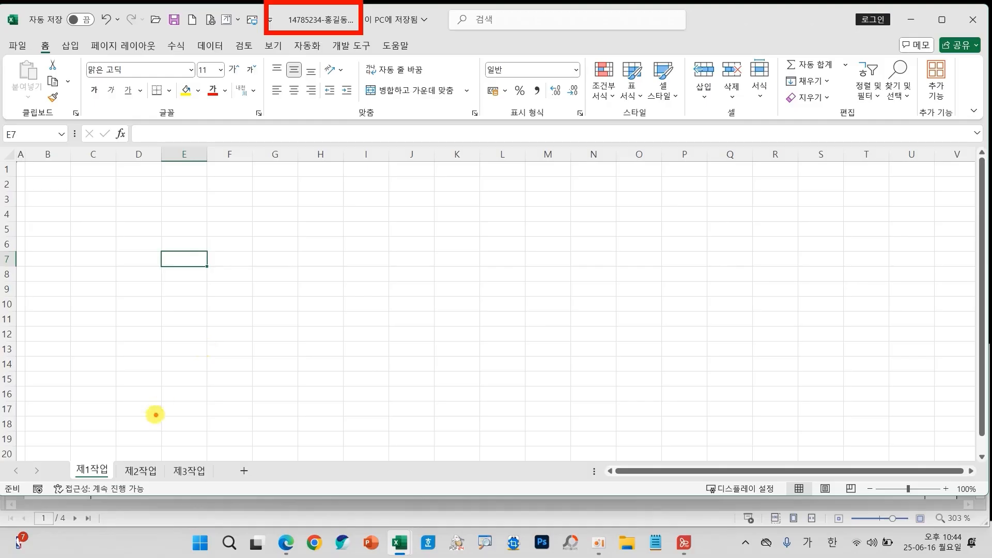
{"action": "key", "text": "Escape"}
{"action": "key", "text": "ctrl+2"}
{"action": "mouse_move", "coordinate": [110, 414]}
{"action": "left_mouse_down"}
{"action": "mouse_move", "coordinate": [94, 469]}
{"action": "mouse_move", "coordinate": [141, 443]}
{"action": "left_mouse_up"}
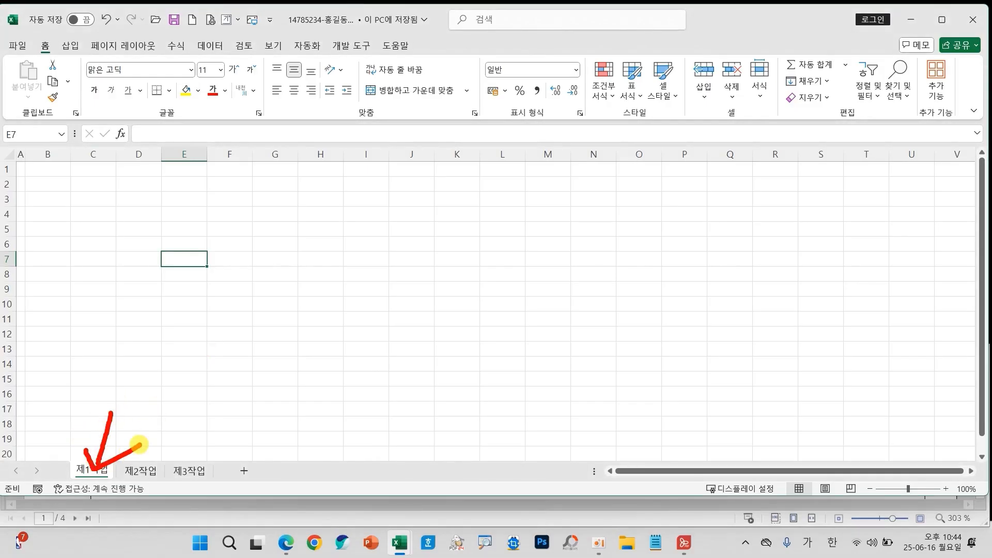
{"action": "left_click_drag", "start_coordinate": [18, 167], "coordinate": [19, 210]}
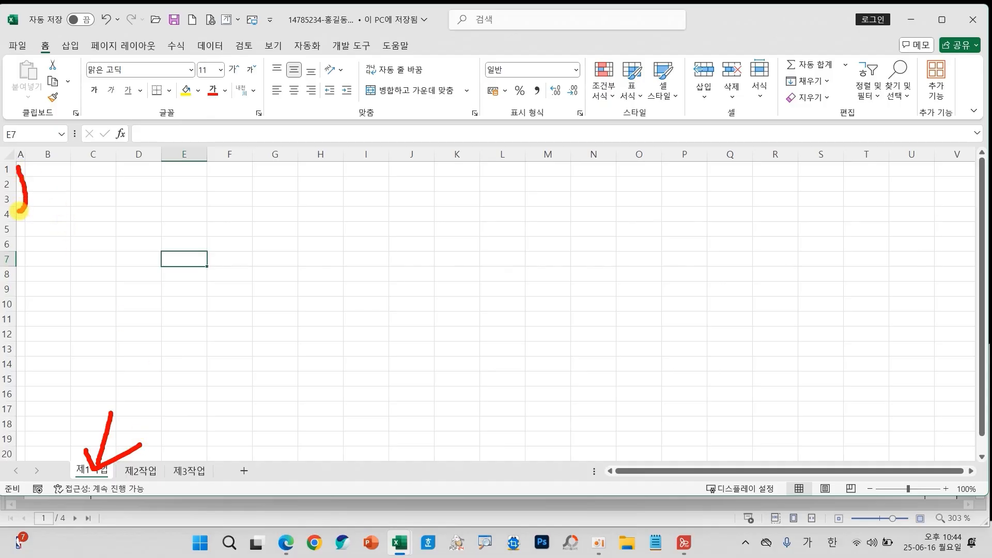
{"action": "key", "text": "Escape"}
Set the height of rows 1 to 3 on the 제1작업 sheet to 30
{"action": "left_click_drag", "start_coordinate": [10, 169], "coordinate": [10, 201]}
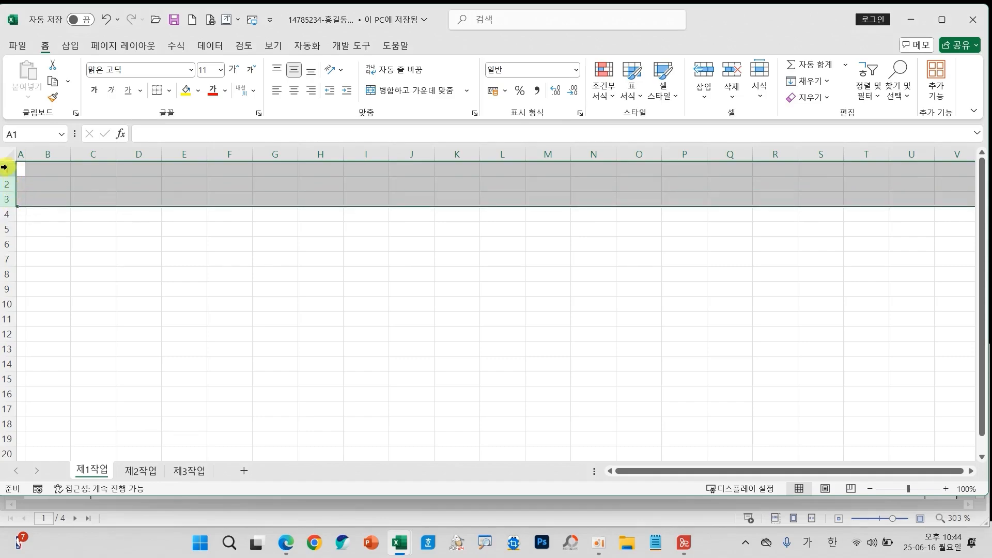
{"action": "right_click", "coordinate": [18, 197]}
{"action": "left_click", "coordinate": [65, 407]}
{"action": "left_click_drag", "start_coordinate": [70, 401], "coordinate": [193, 255]}
{"action": "type", "text": "3"}
{"action": "left_click", "coordinate": [187, 298]}
Set the height of rows 4 to 20 on the 제1작업 sheet to 20
{"action": "left_click_drag", "start_coordinate": [9, 247], "coordinate": [20, 439]}
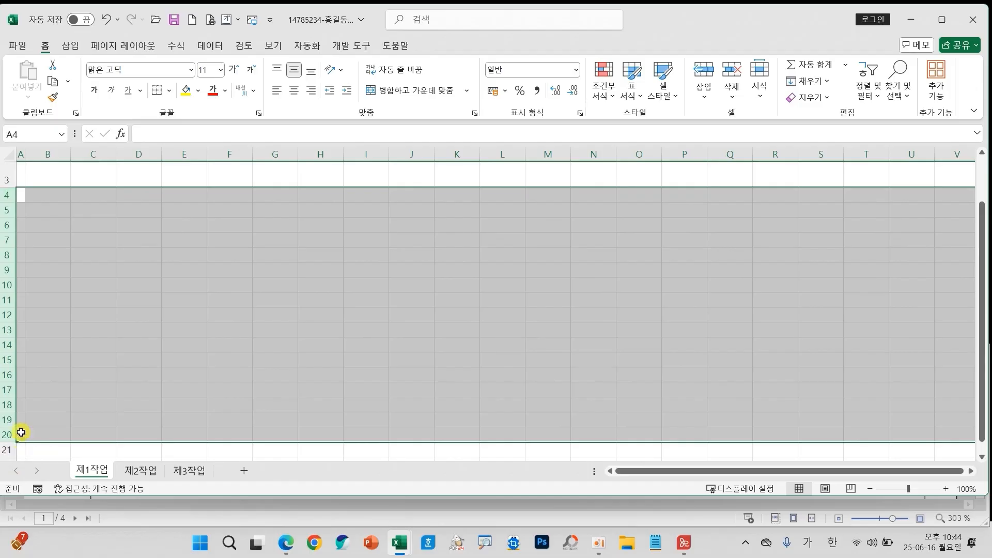
{"action": "right_click", "coordinate": [10, 348]}
{"action": "left_click", "coordinate": [50, 301]}
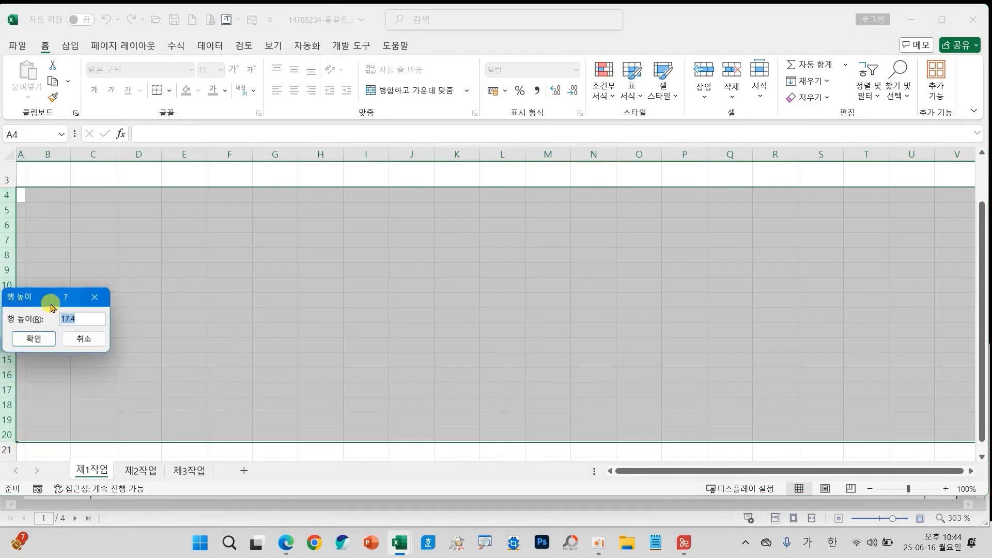
{"action": "left_click_drag", "start_coordinate": [40, 304], "coordinate": [239, 216]}
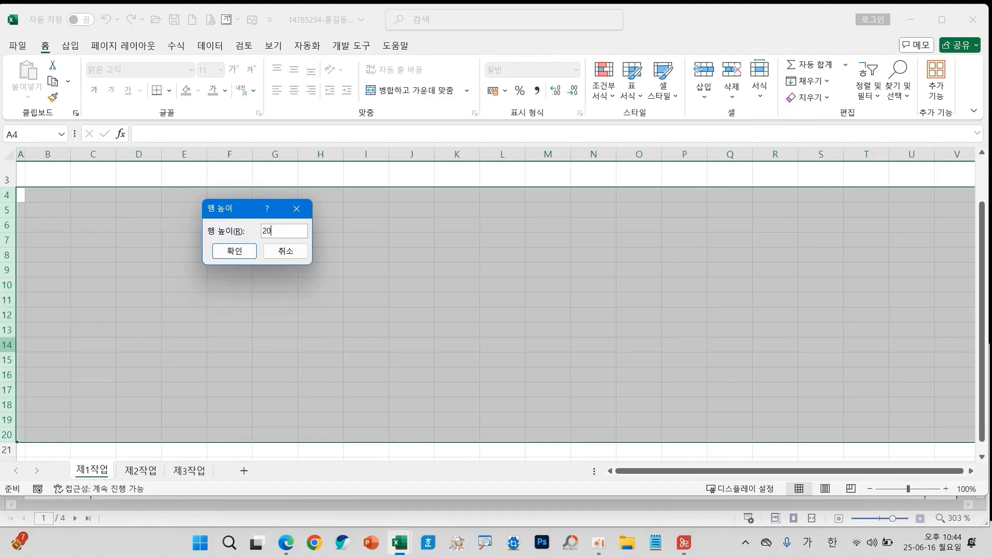
{"action": "key", "text": "Return"}
{"action": "left_click", "coordinate": [274, 265]}
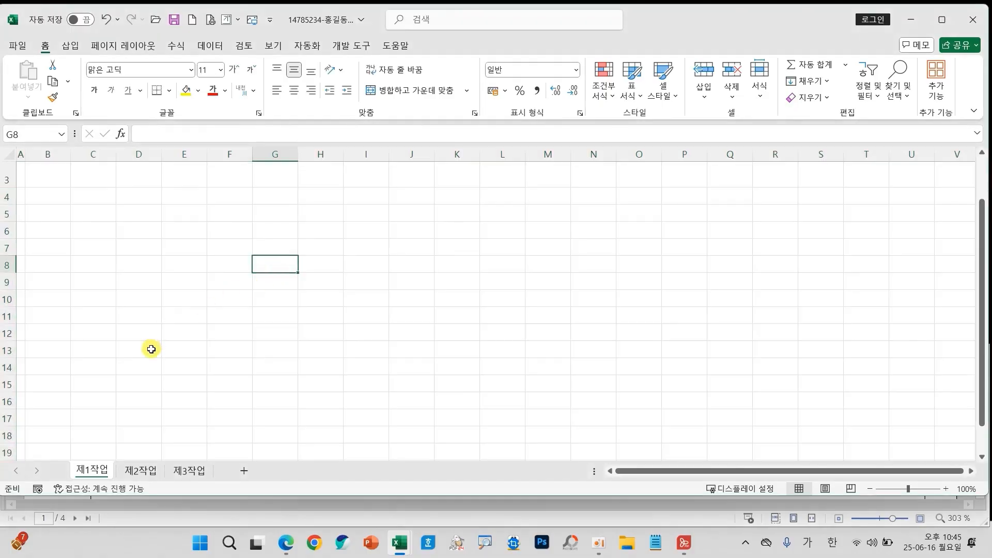
{"action": "scroll", "coordinate": [152, 347], "scroll_direction": "up", "scroll_amount": 1}
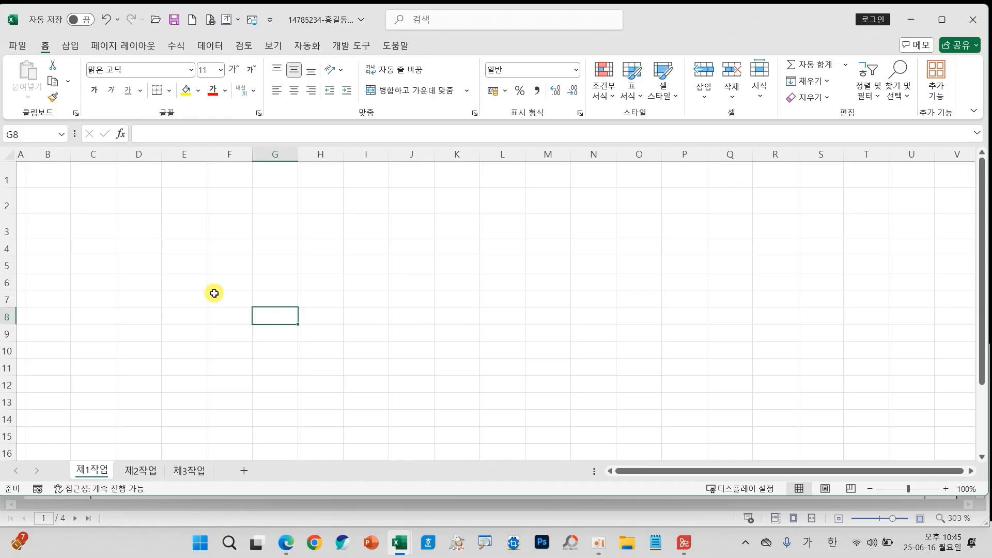
Shorten the workbook window to uncover the exam document's instructions about column widths and borders beneath it
{"action": "left_click_drag", "start_coordinate": [332, 498], "coordinate": [342, 390]}
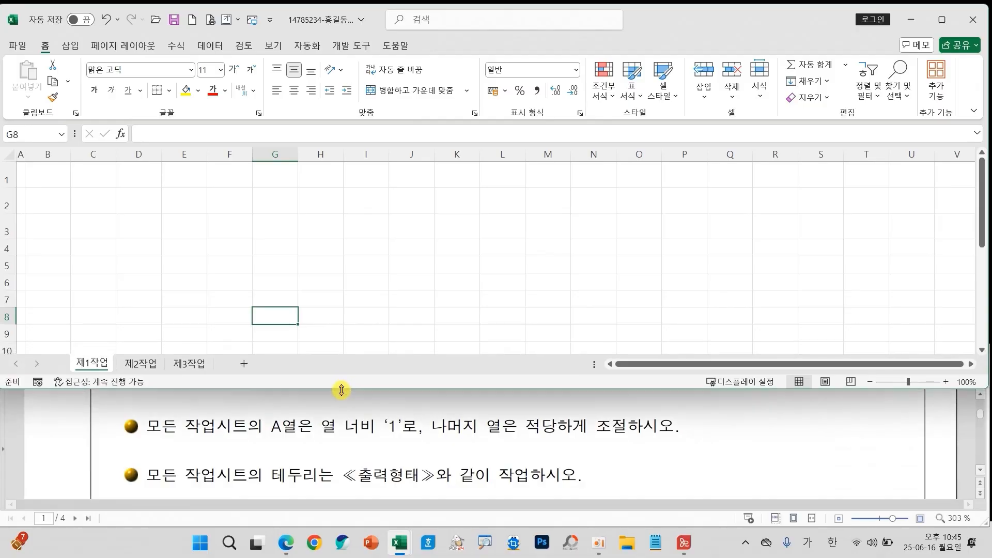
{"action": "mouse_move", "coordinate": [256, 413]}
{"action": "left_mouse_down"}
{"action": "mouse_move", "coordinate": [297, 431]}
{"action": "mouse_move", "coordinate": [405, 445]}
{"action": "left_mouse_up"}
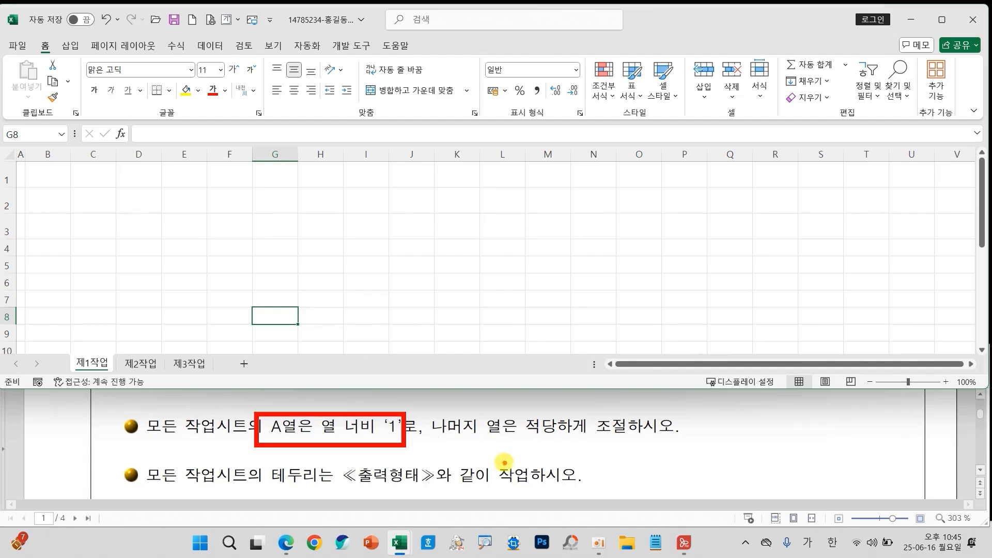
{"action": "key", "text": "Escape"}
Review the 제1작업 output form in the exam document and its 조건 on font, size and alignment
{"action": "scroll", "coordinate": [506, 459], "scroll_direction": "down", "scroll_amount": 5}
{"action": "scroll", "coordinate": [507, 458], "scroll_direction": "down", "scroll_amount": 10}
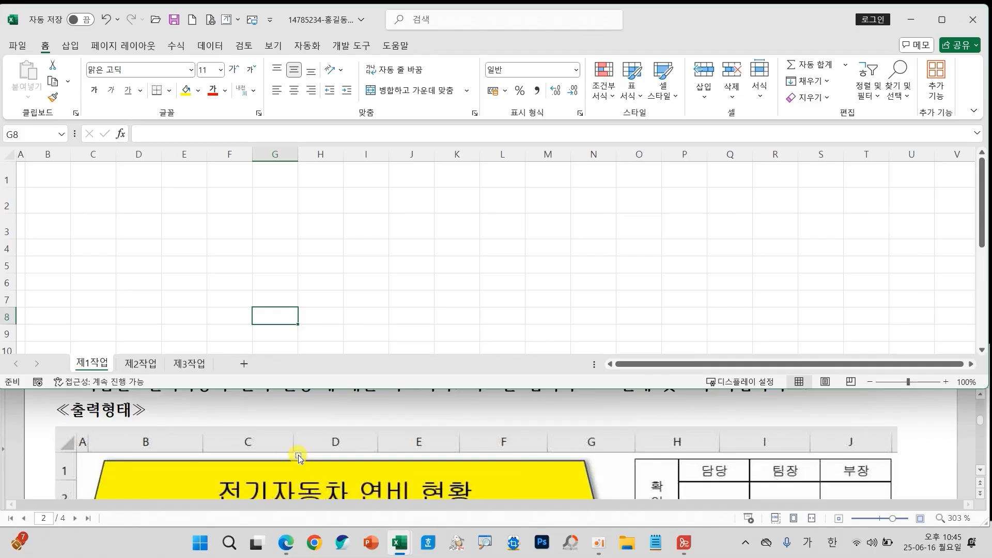
{"action": "scroll", "coordinate": [299, 458], "scroll_direction": "up", "scroll_amount": 4}
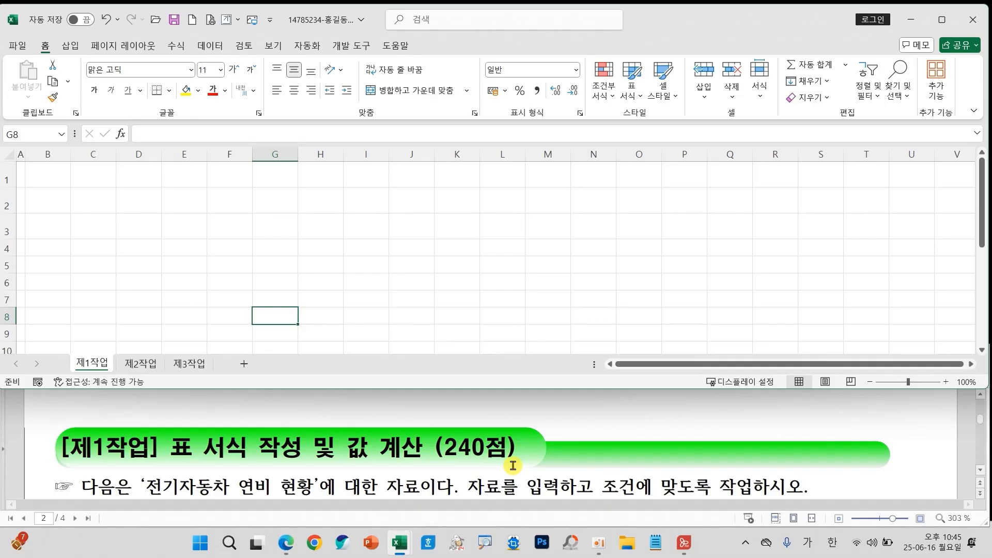
{"action": "scroll", "coordinate": [453, 440], "scroll_direction": "down", "scroll_amount": 5}
{"action": "scroll", "coordinate": [454, 440], "scroll_direction": "down", "scroll_amount": 5}
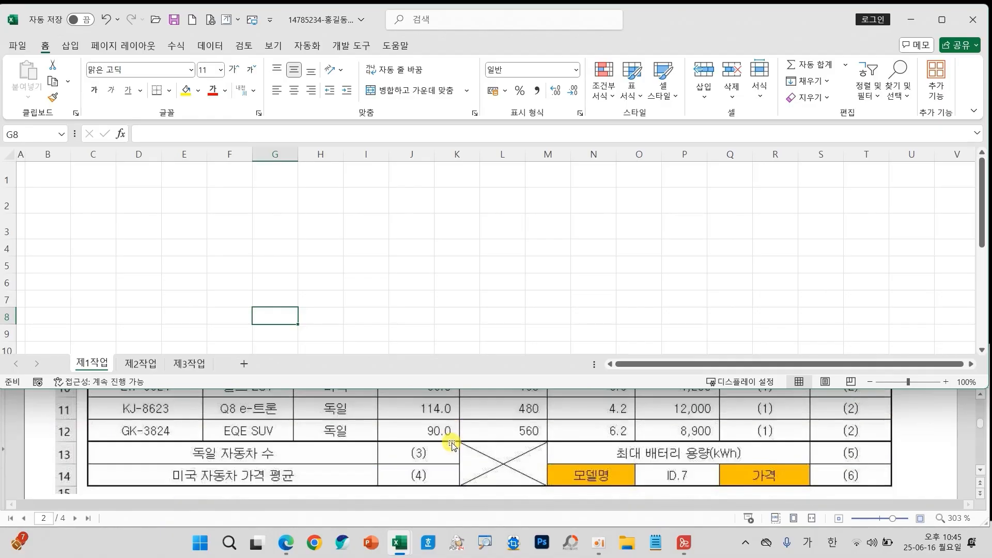
{"action": "scroll", "coordinate": [454, 444], "scroll_direction": "up", "scroll_amount": 3}
{"action": "scroll", "coordinate": [454, 444], "scroll_direction": "down", "scroll_amount": 6}
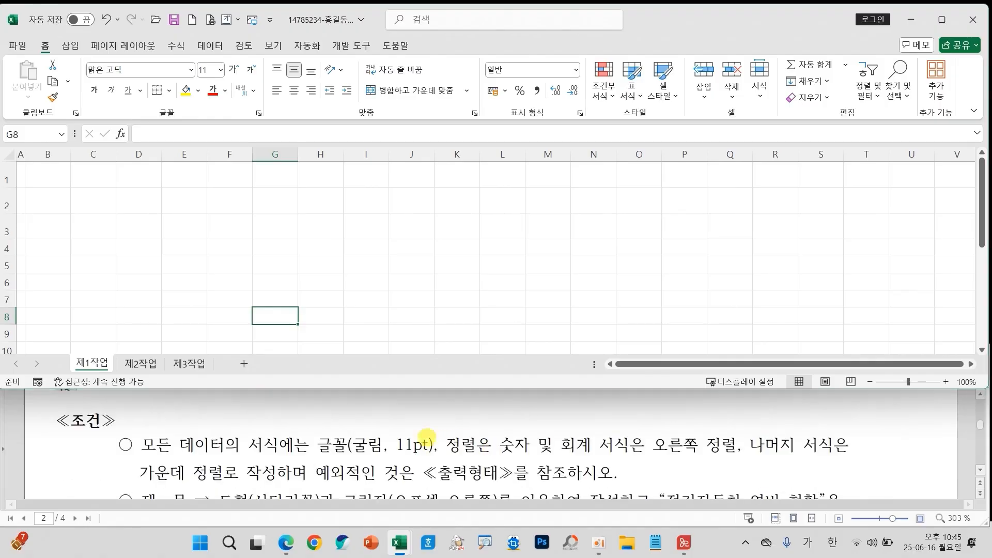
{"action": "mouse_move", "coordinate": [306, 427]}
{"action": "left_mouse_down"}
{"action": "mouse_move", "coordinate": [408, 461]}
{"action": "mouse_move", "coordinate": [434, 457]}
{"action": "left_mouse_up"}
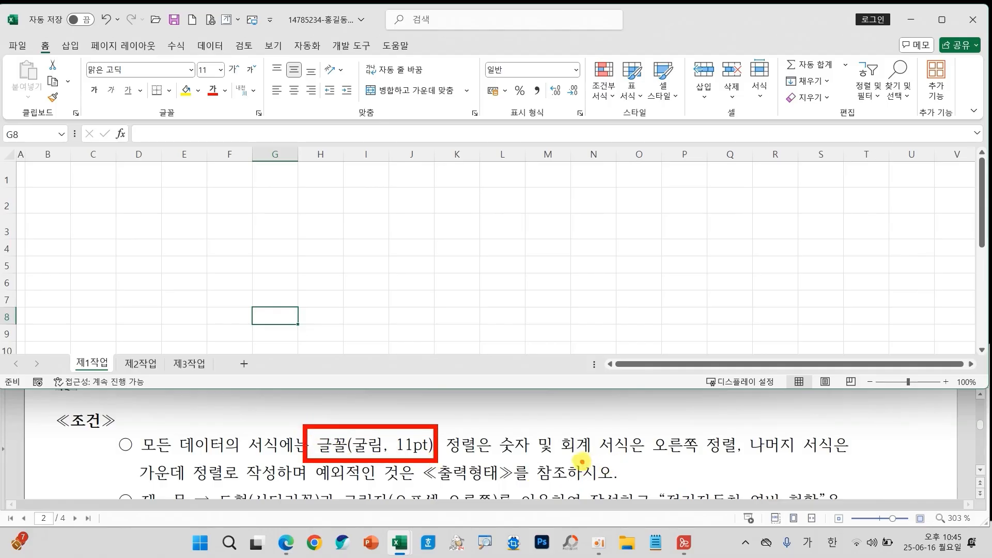
{"action": "mouse_move", "coordinate": [494, 456]}
{"action": "left_mouse_down"}
{"action": "mouse_move", "coordinate": [626, 459]}
{"action": "mouse_move", "coordinate": [623, 445]}
{"action": "mouse_move", "coordinate": [701, 455]}
{"action": "mouse_move", "coordinate": [695, 464]}
{"action": "left_mouse_up"}
{"action": "mouse_move", "coordinate": [176, 483]}
{"action": "left_mouse_down"}
{"action": "mouse_move", "coordinate": [194, 470]}
{"action": "mouse_move", "coordinate": [192, 486]}
{"action": "left_mouse_up"}
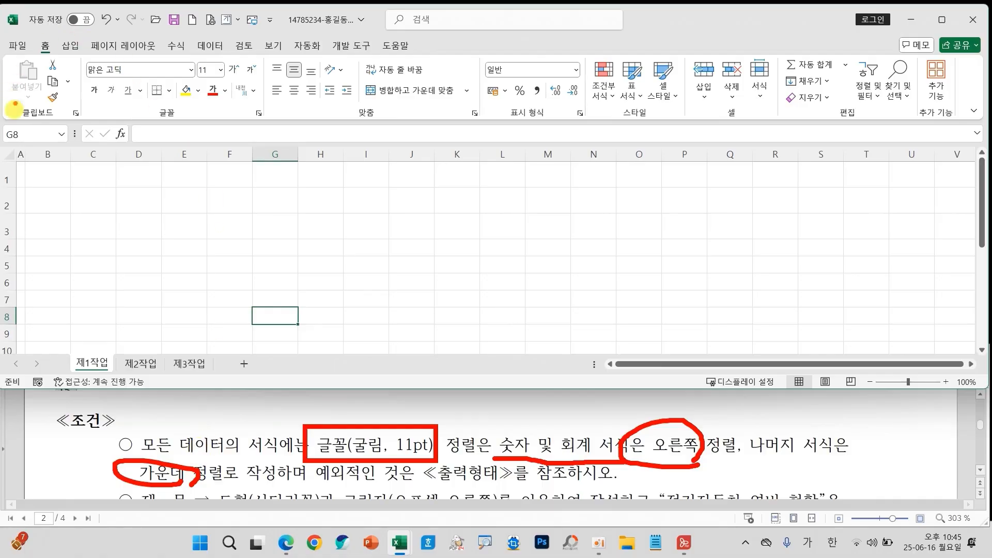
{"action": "left_click_drag", "start_coordinate": [32, 144], "coordinate": [15, 133]}
Format all cells of the 제1작업 sheet with the 굴림 font at 11 pt and centre alignment
{"action": "left_click", "coordinate": [8, 154]}
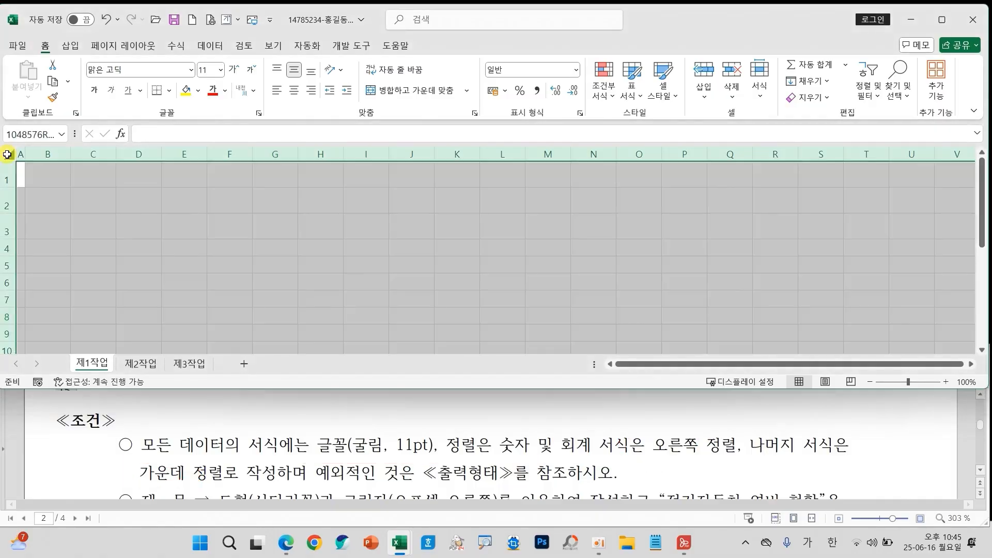
{"action": "left_click", "coordinate": [135, 72]}
{"action": "type", "text": "ㄱ"}
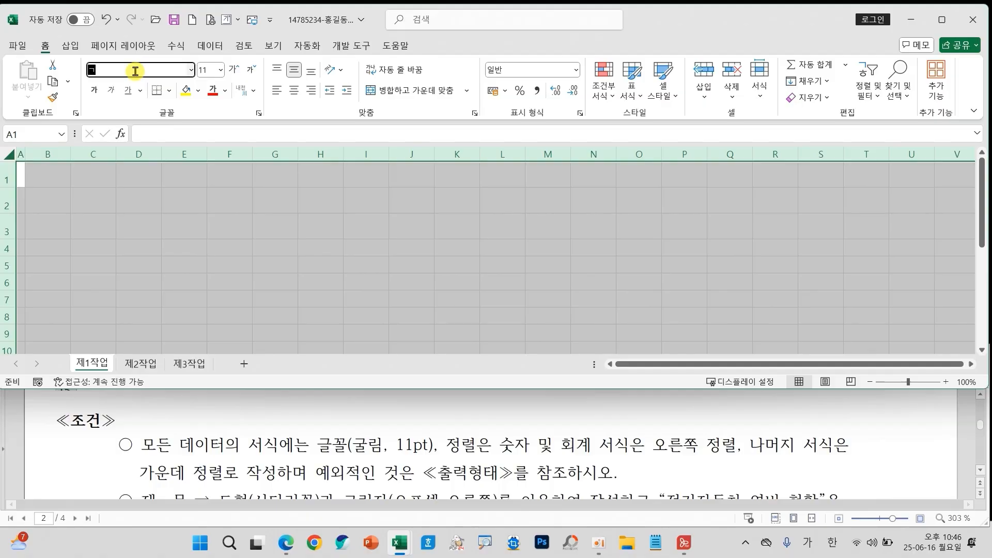
{"action": "type", "text": "림"}
{"action": "key", "text": "Return"}
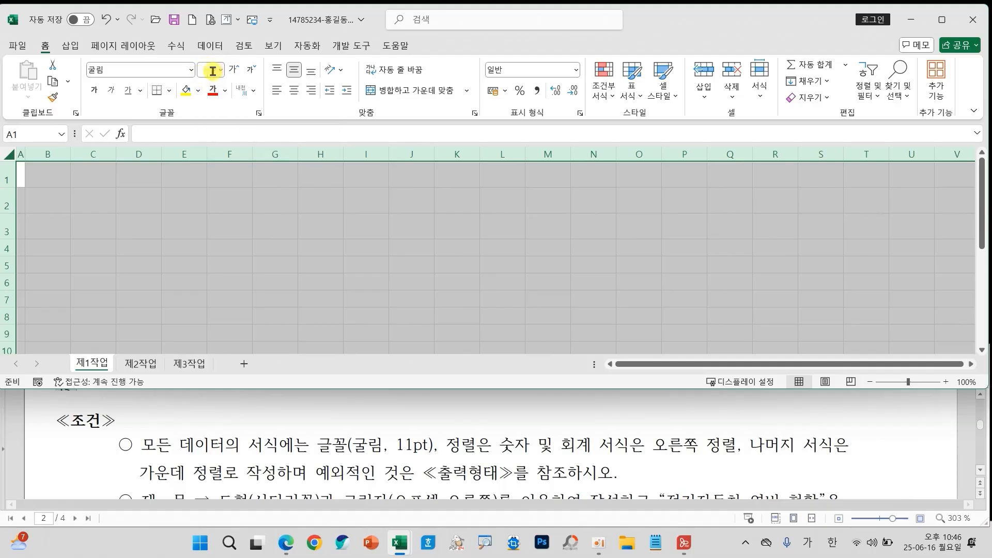
{"action": "left_click", "coordinate": [293, 91]}
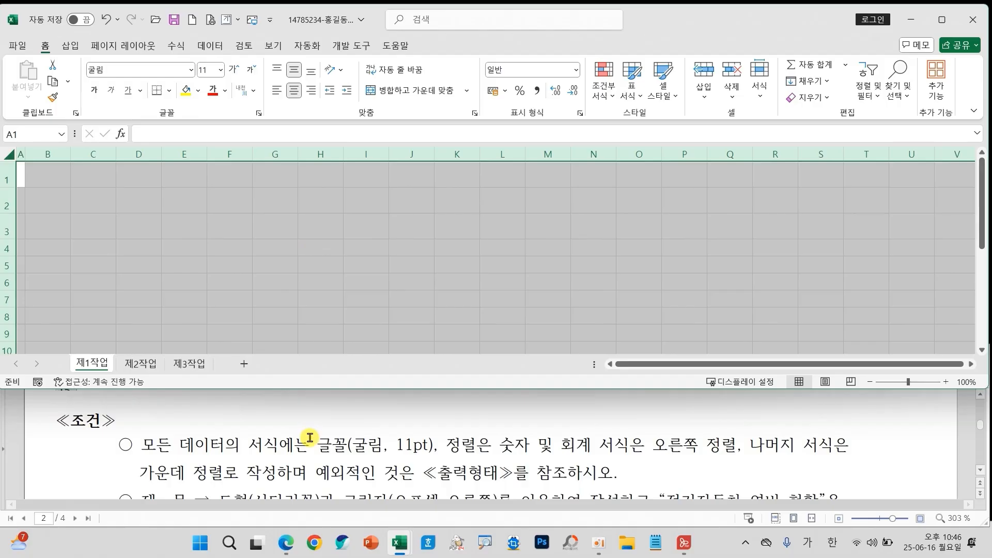
Examine the 출력형태 table in the exam document for its first and last cells and the columns it spans
{"action": "scroll", "coordinate": [310, 434], "scroll_direction": "down", "scroll_amount": 3}
{"action": "scroll", "coordinate": [308, 440], "scroll_direction": "up", "scroll_amount": 10}
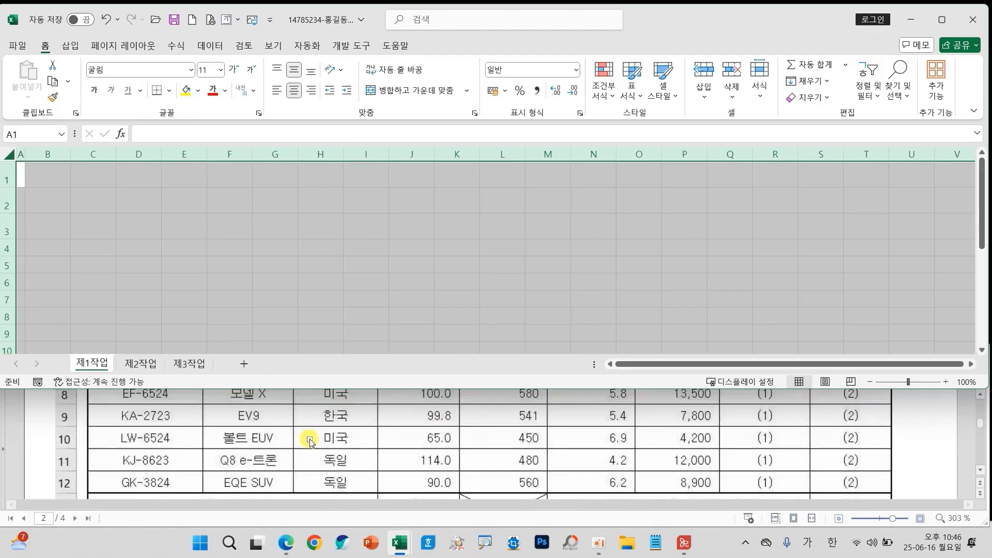
{"action": "scroll", "coordinate": [306, 444], "scroll_direction": "up", "scroll_amount": 2}
{"action": "scroll", "coordinate": [305, 444], "scroll_direction": "down", "scroll_amount": 1}
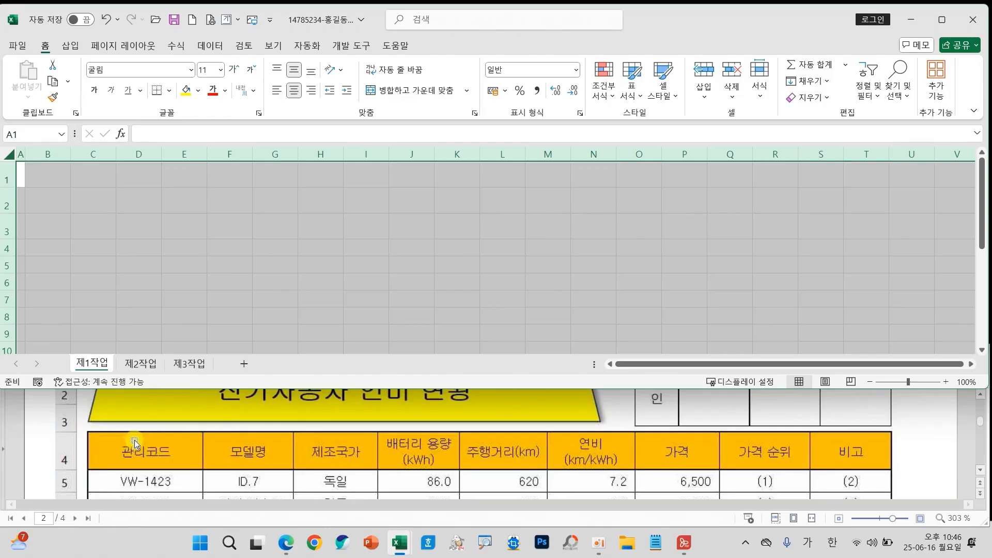
{"action": "mouse_move", "coordinate": [126, 437]}
{"action": "left_mouse_down"}
{"action": "mouse_move", "coordinate": [138, 461]}
{"action": "mouse_move", "coordinate": [180, 433]}
{"action": "left_mouse_up"}
{"action": "scroll", "coordinate": [862, 468], "scroll_direction": "up", "scroll_amount": 2}
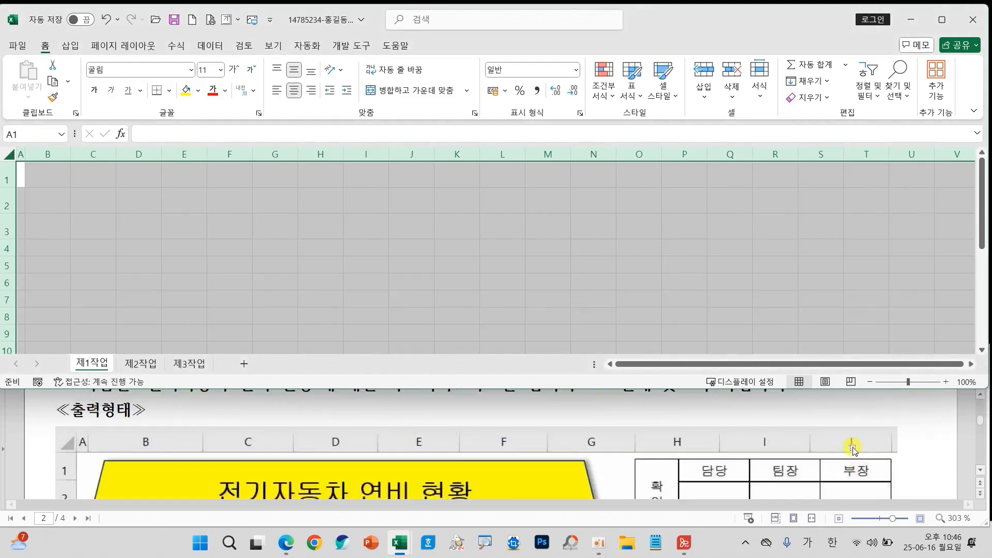
{"action": "scroll", "coordinate": [853, 450], "scroll_direction": "down", "scroll_amount": 5}
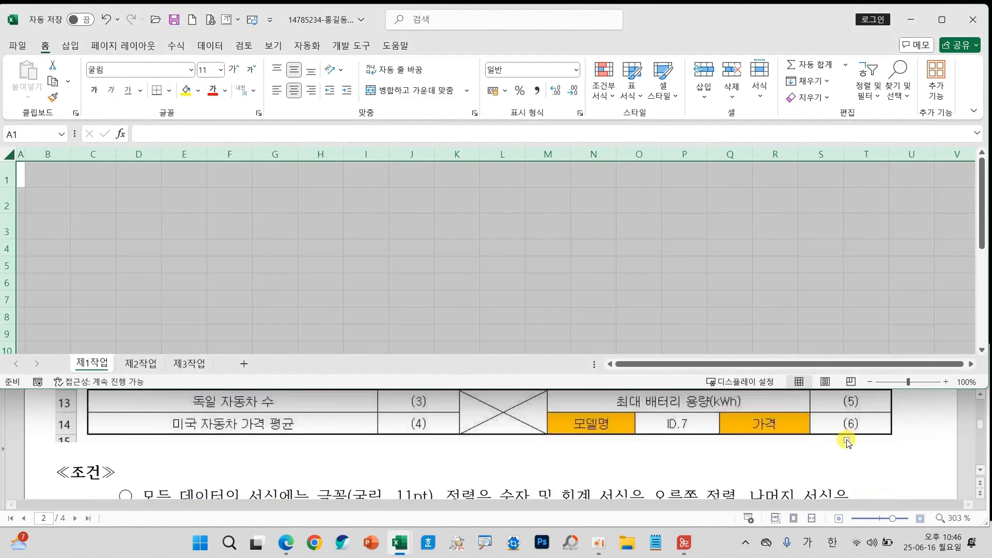
{"action": "left_click_drag", "start_coordinate": [836, 420], "coordinate": [878, 415]}
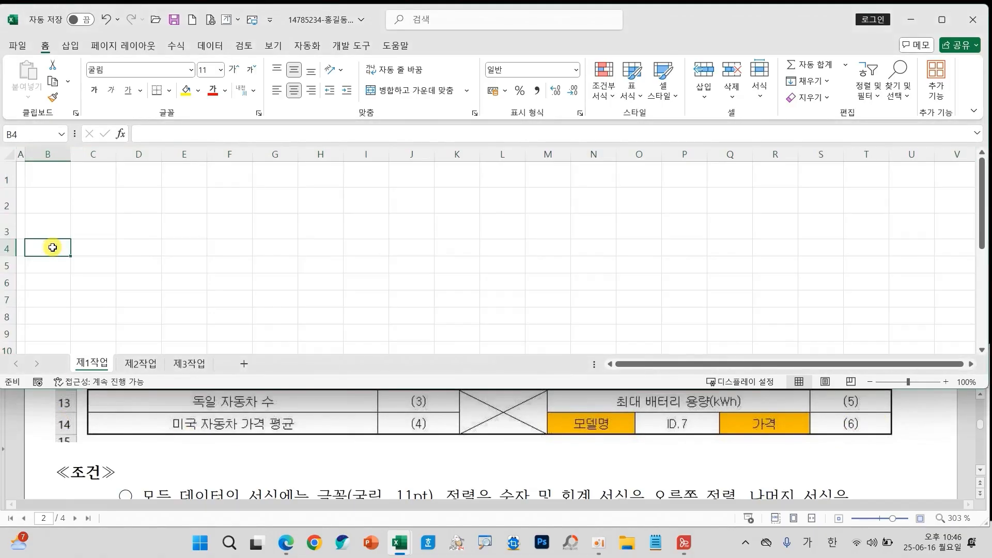
Apply all borders and a thick outside border to cells B4:J14 of the 제1작업 sheet
{"action": "mouse_move", "coordinate": [84, 246]}
{"action": "left_mouse_down"}
{"action": "mouse_move", "coordinate": [414, 268]}
{"action": "mouse_move", "coordinate": [414, 361]}
{"action": "mouse_move", "coordinate": [416, 317]}
{"action": "left_mouse_up"}
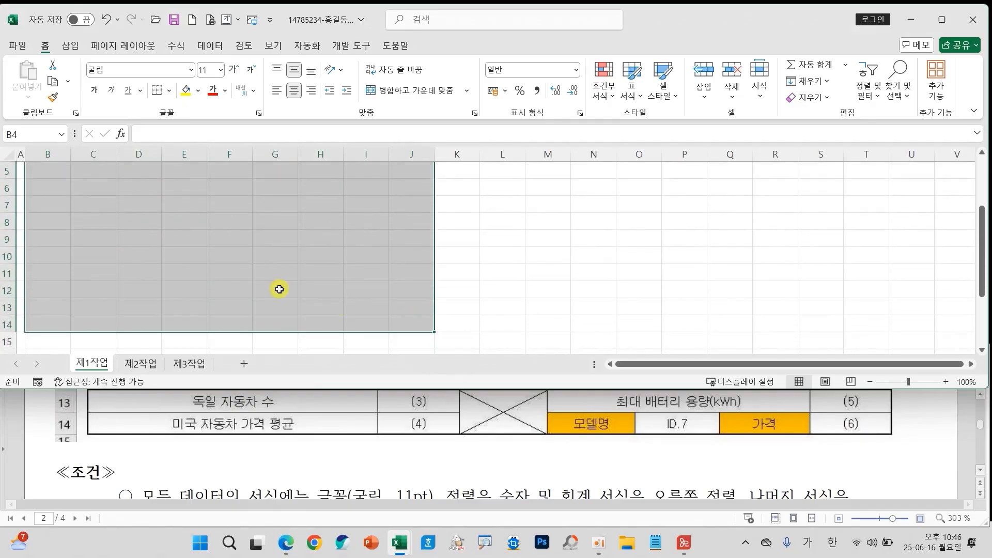
{"action": "scroll", "coordinate": [229, 272], "scroll_direction": "up", "scroll_amount": 1}
{"action": "scroll", "coordinate": [236, 271], "scroll_direction": "down", "scroll_amount": 1}
{"action": "scroll", "coordinate": [235, 272], "scroll_direction": "up", "scroll_amount": 1}
{"action": "scroll", "coordinate": [236, 272], "scroll_direction": "up", "scroll_amount": 2}
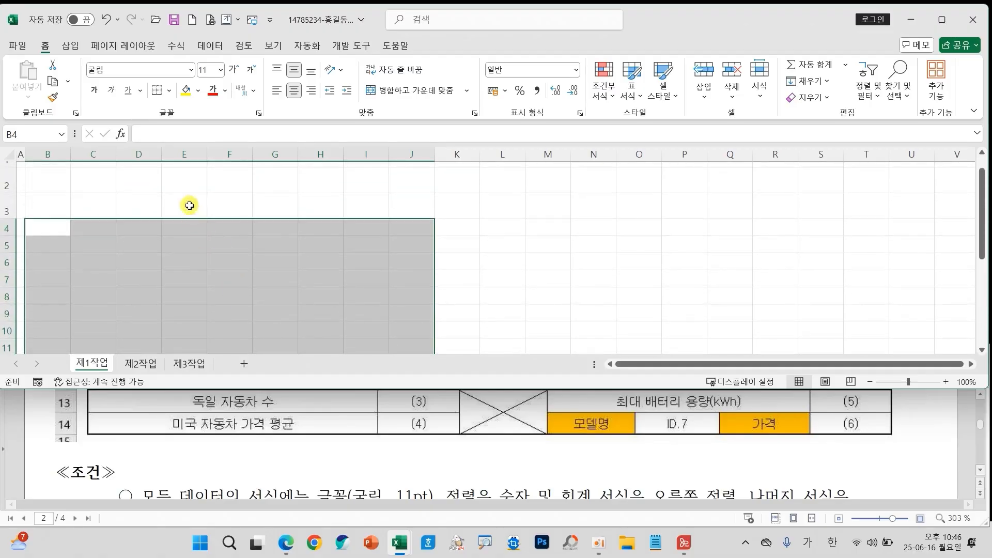
{"action": "left_click", "coordinate": [169, 92]}
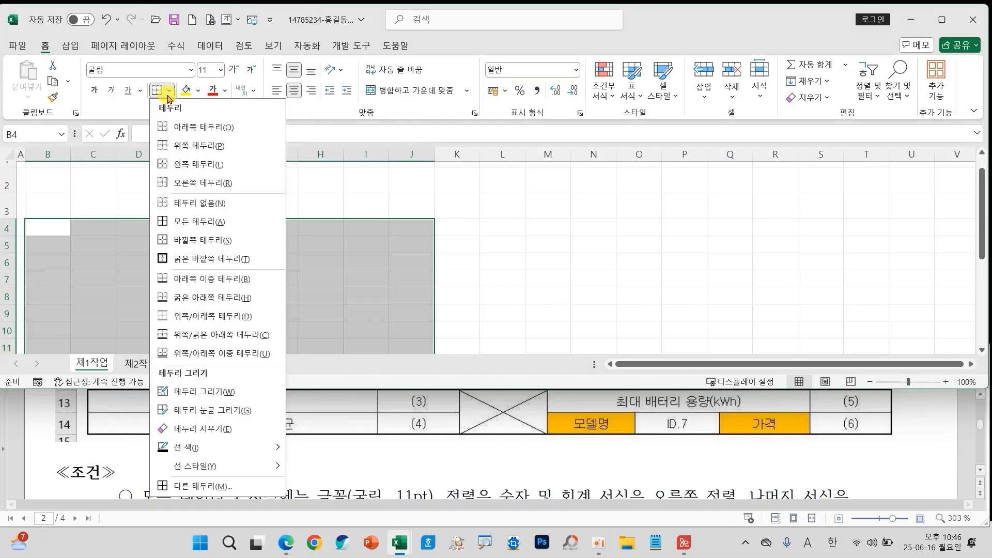
{"action": "left_click", "coordinate": [192, 222]}
{"action": "left_click", "coordinate": [169, 91]}
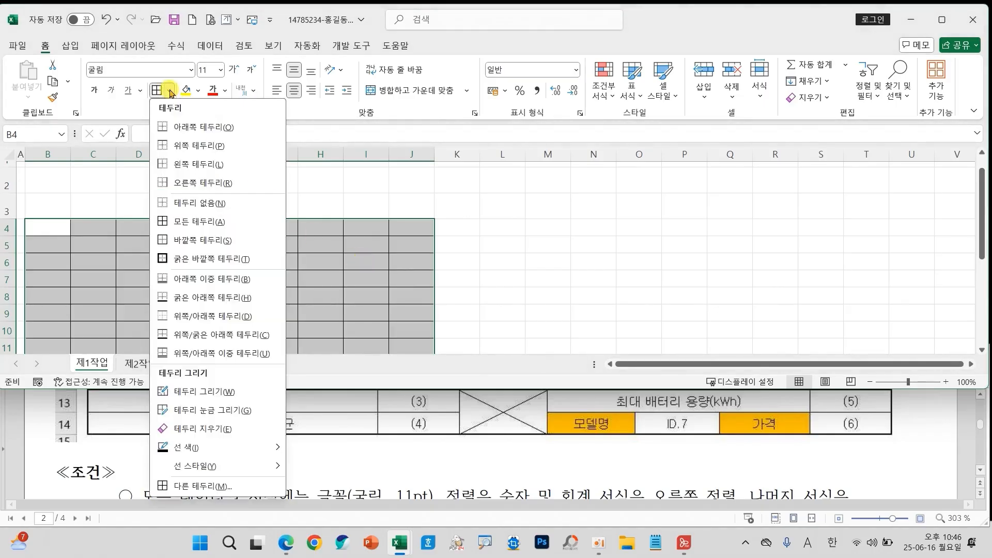
{"action": "left_click", "coordinate": [163, 260]}
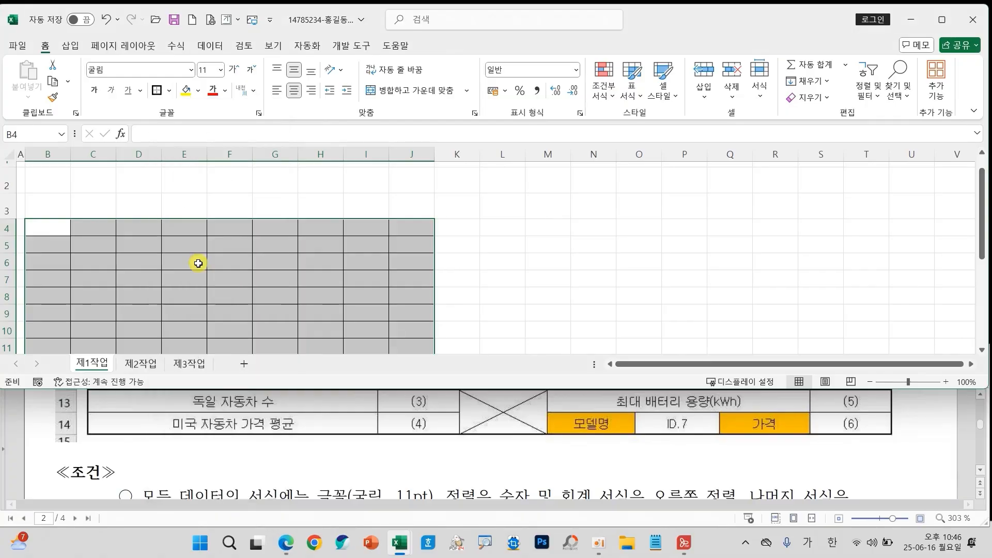
{"action": "left_click", "coordinate": [314, 277]}
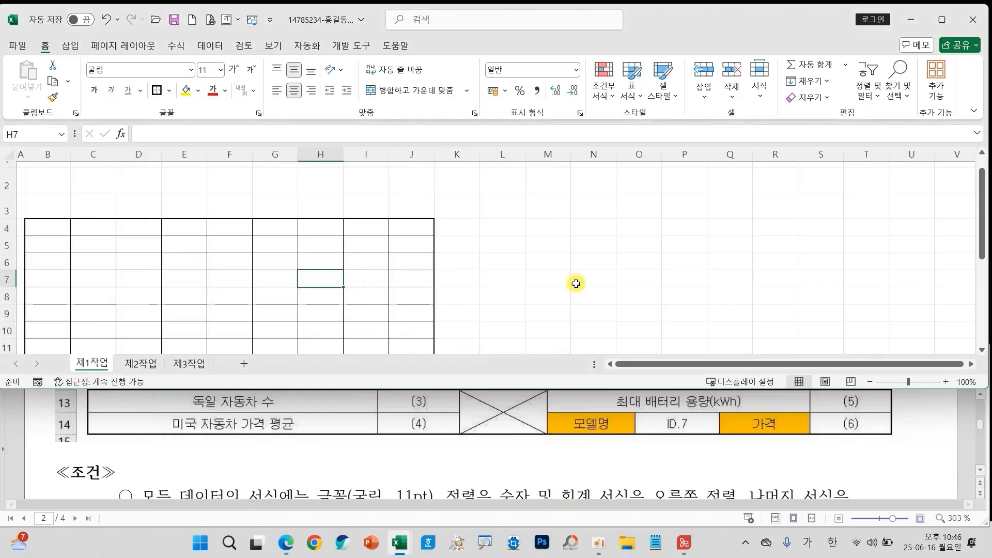
Magnify the worksheet to 150% and examine the table's header row in the exam document beneath it
{"action": "left_click", "coordinate": [946, 382]}
{"action": "left_click", "coordinate": [946, 381]}
{"action": "left_click", "coordinate": [946, 381]}
{"action": "left_click", "coordinate": [946, 382]}
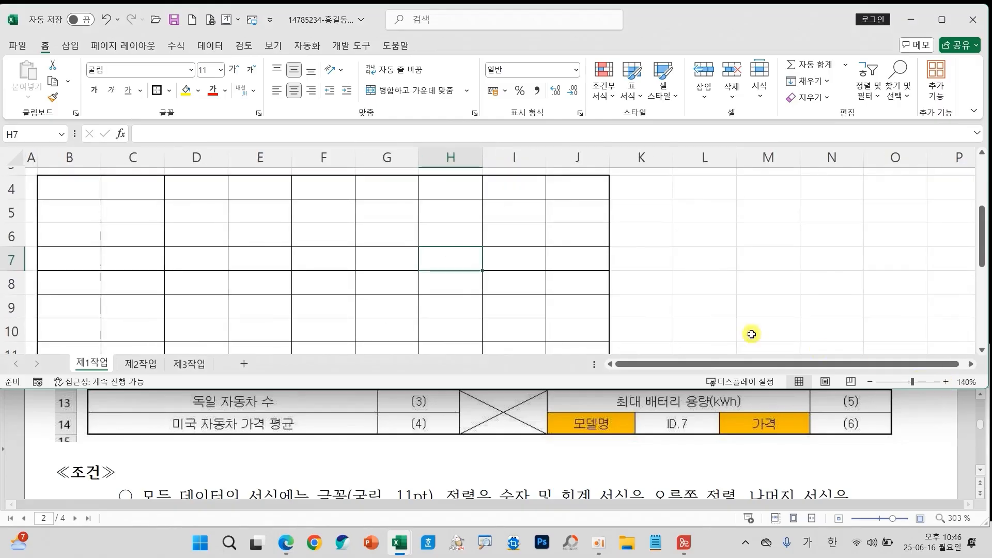
{"action": "scroll", "coordinate": [650, 309], "scroll_direction": "up", "scroll_amount": 1}
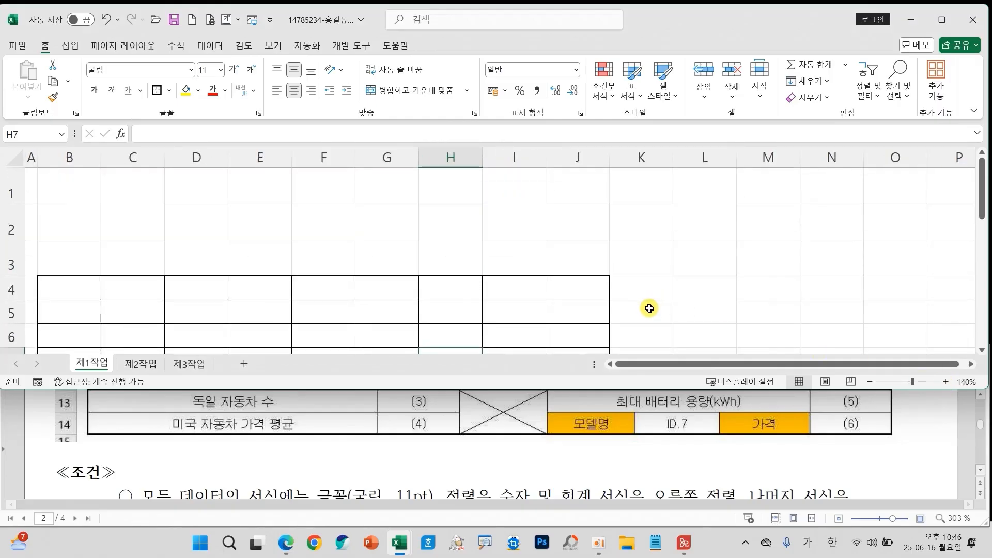
{"action": "left_click", "coordinate": [945, 382]}
{"action": "scroll", "coordinate": [482, 328], "scroll_direction": "up", "scroll_amount": 1}
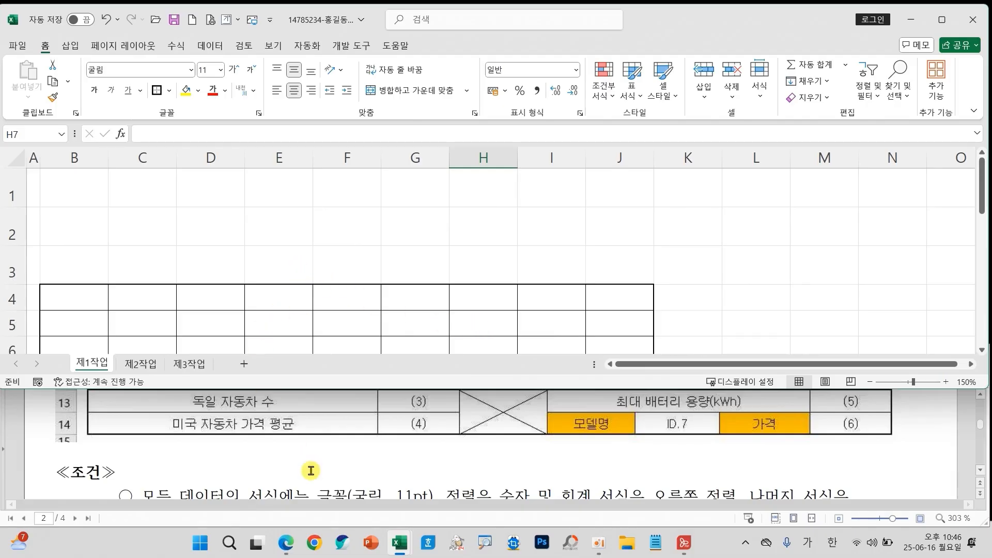
{"action": "scroll", "coordinate": [311, 457], "scroll_direction": "up", "scroll_amount": 5}
{"action": "scroll", "coordinate": [312, 457], "scroll_direction": "up", "scroll_amount": 1}
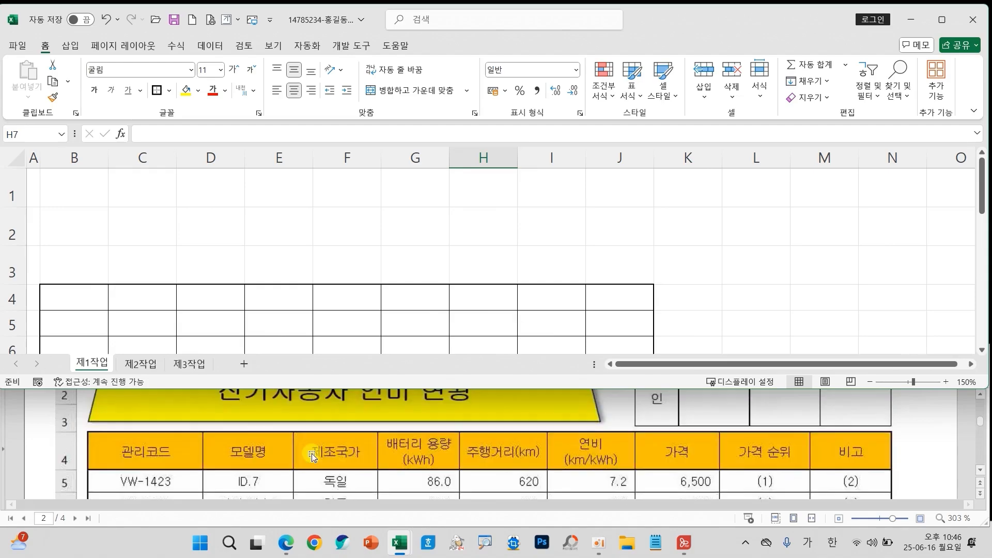
{"action": "left_click_drag", "start_coordinate": [76, 421], "coordinate": [903, 480]}
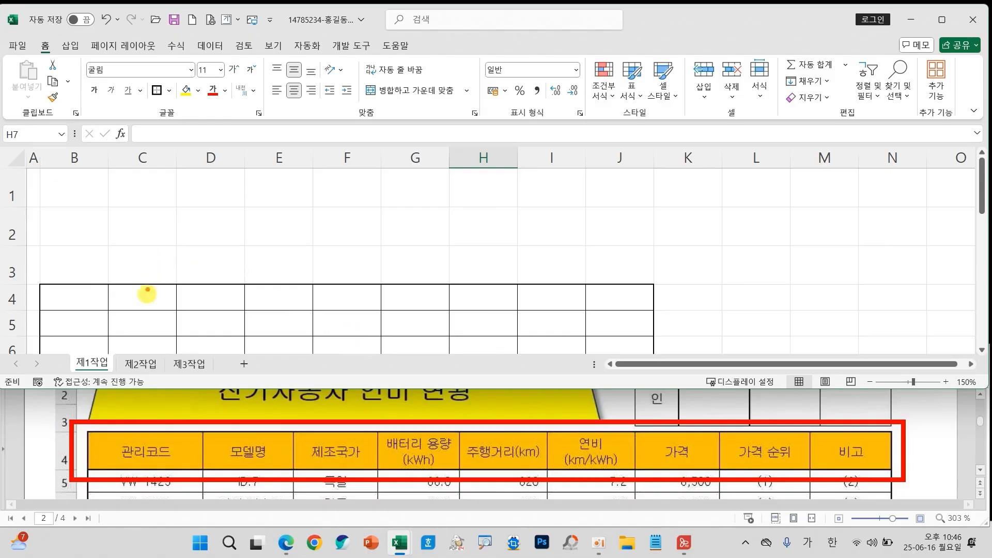
Enter the headers 관리코드, 모델명, 제조국가 and 배터리 용량 in cells B4 to E4
{"action": "left_click", "coordinate": [95, 301]}
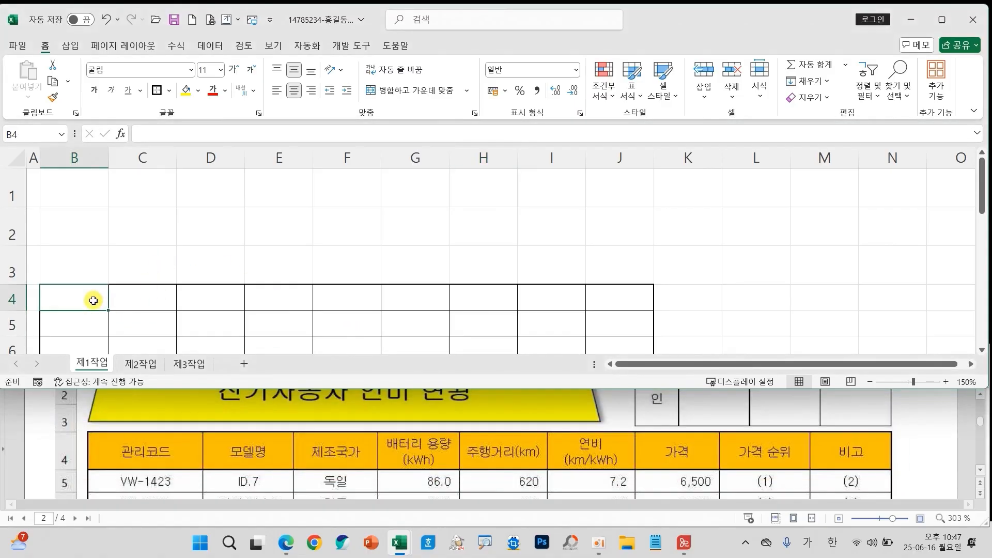
{"action": "type", "text": "관리코드"}
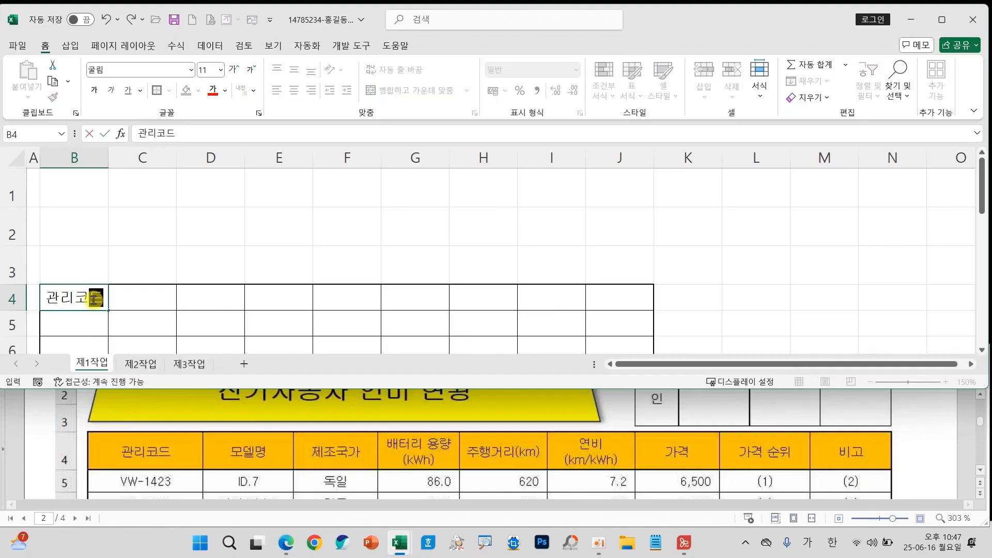
{"action": "mouse_move", "coordinate": [63, 300]}
{"action": "left_mouse_down"}
{"action": "mouse_move", "coordinate": [116, 272]}
{"action": "mouse_move", "coordinate": [139, 297]}
{"action": "mouse_move", "coordinate": [154, 286]}
{"action": "left_mouse_up"}
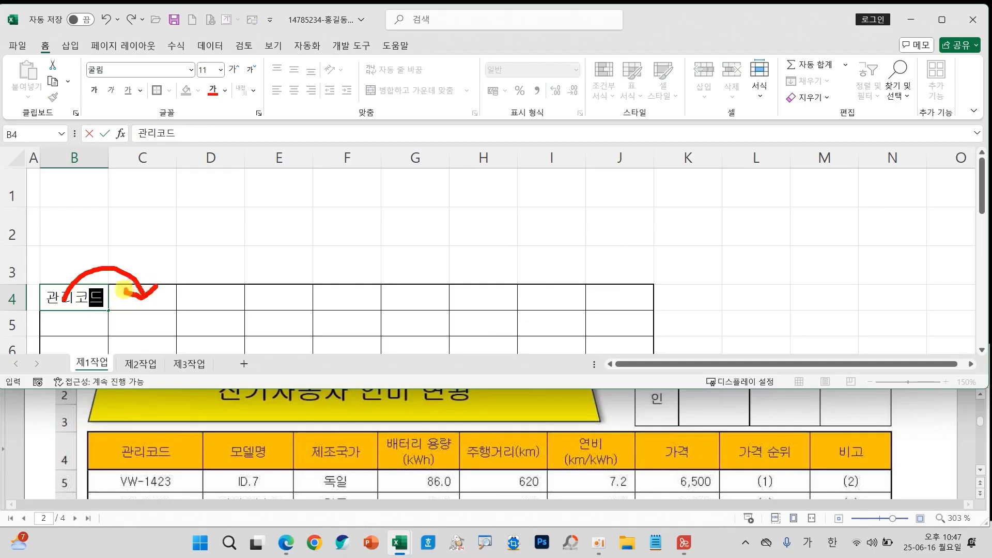
{"action": "key", "text": "Escape"}
{"action": "key", "text": "Tab"}
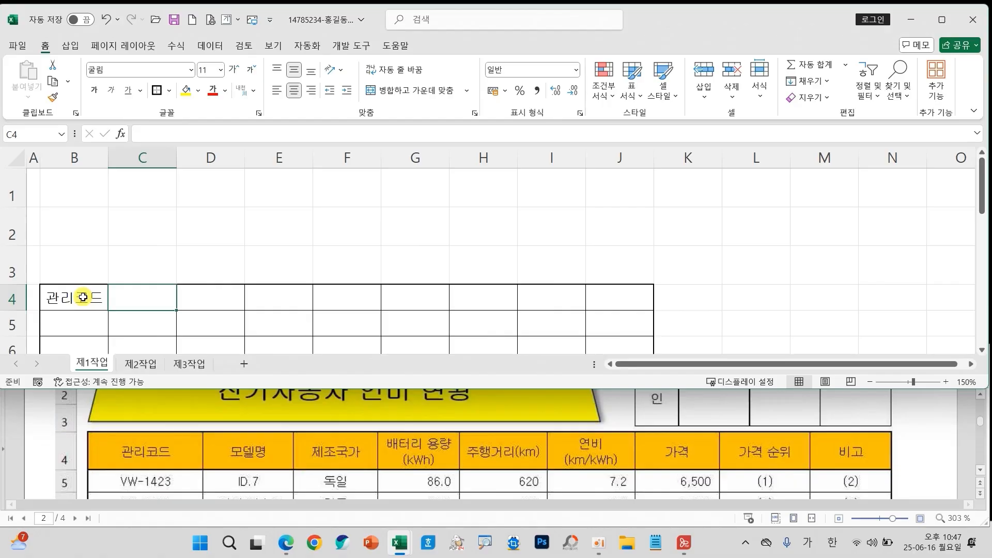
{"action": "type", "text": "모델명"}
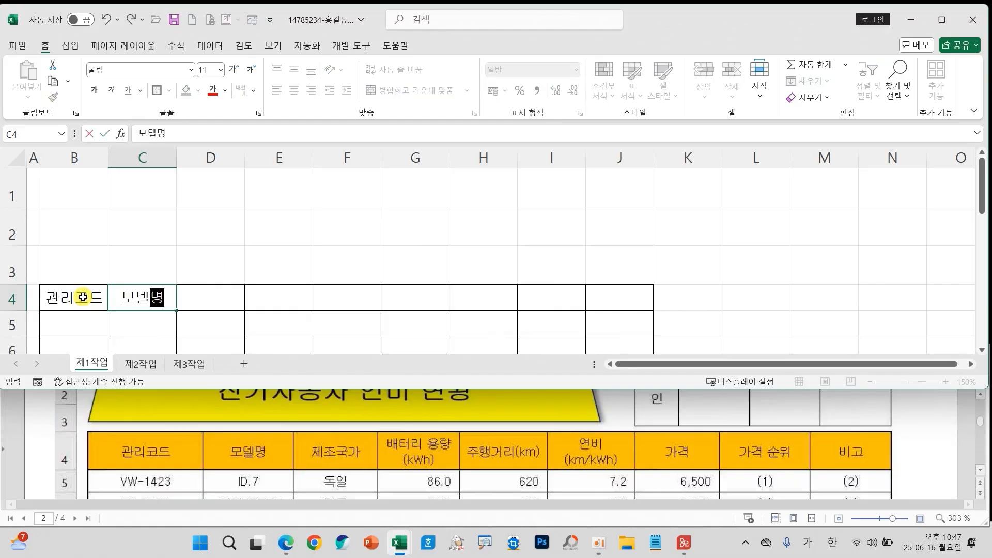
{"action": "key", "text": "Tab"}
{"action": "type", "text": "제조국ㄱ"}
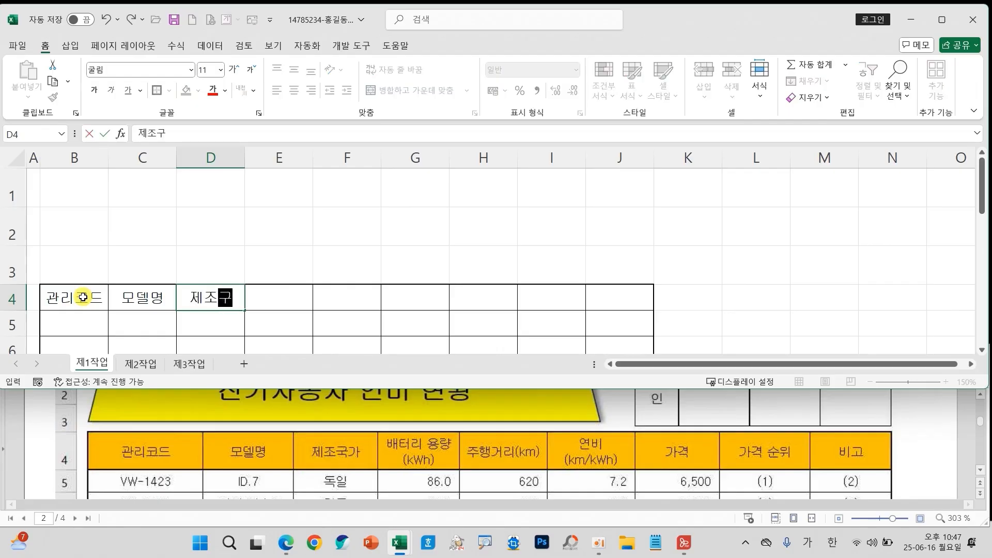
{"action": "key", "text": "Tab"}
{"action": "type", "text": "배털"}
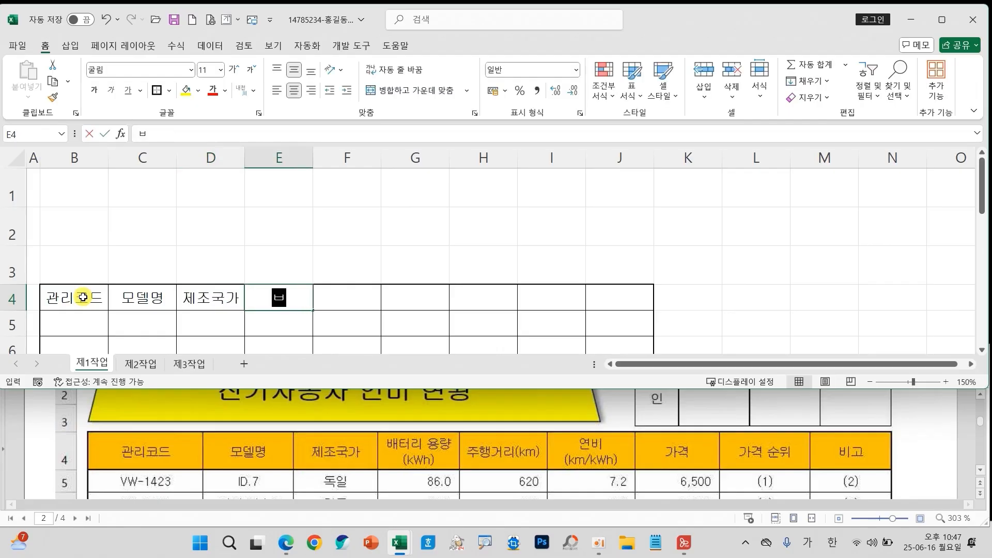
{"action": "type", "text": "리 용랴"}
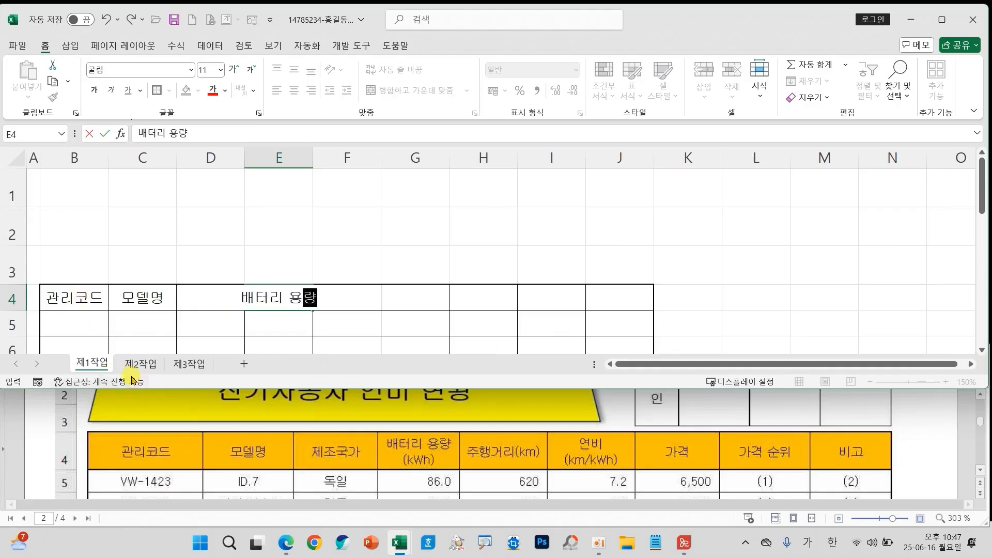
{"action": "mouse_move", "coordinate": [469, 433]}
{"action": "left_mouse_down"}
{"action": "mouse_move", "coordinate": [371, 449]}
{"action": "mouse_move", "coordinate": [371, 469]}
{"action": "left_mouse_up"}
{"action": "mouse_move", "coordinate": [412, 434]}
{"action": "left_mouse_down"}
{"action": "mouse_move", "coordinate": [402, 398]}
{"action": "mouse_move", "coordinate": [320, 320]}
{"action": "mouse_move", "coordinate": [315, 331]}
{"action": "mouse_move", "coordinate": [366, 312]}
{"action": "mouse_move", "coordinate": [415, 269]}
{"action": "mouse_move", "coordinate": [425, 310]}
{"action": "left_mouse_up"}
{"action": "mouse_move", "coordinate": [448, 272]}
{"action": "left_mouse_down"}
{"action": "mouse_move", "coordinate": [474, 305]}
{"action": "mouse_move", "coordinate": [576, 270]}
{"action": "mouse_move", "coordinate": [532, 310]}
{"action": "left_mouse_up"}
{"action": "left_click_drag", "start_coordinate": [586, 292], "coordinate": [641, 281]}
{"action": "left_click_drag", "start_coordinate": [617, 279], "coordinate": [615, 305]}
{"action": "mouse_move", "coordinate": [715, 248]}
{"action": "left_mouse_down"}
{"action": "mouse_move", "coordinate": [718, 310]}
{"action": "mouse_move", "coordinate": [677, 283]}
{"action": "mouse_move", "coordinate": [696, 328]}
{"action": "left_mouse_up"}
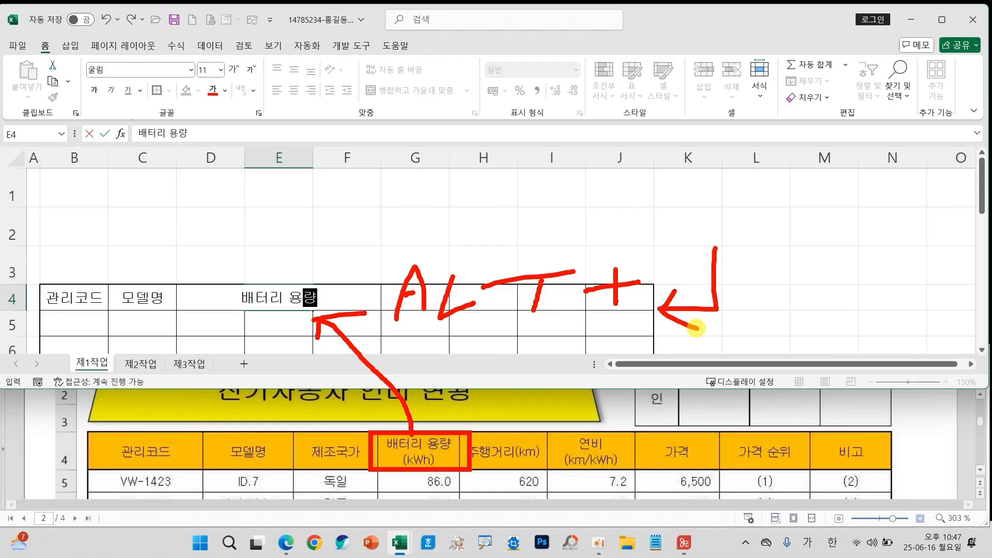
{"action": "key", "text": "Escape"}
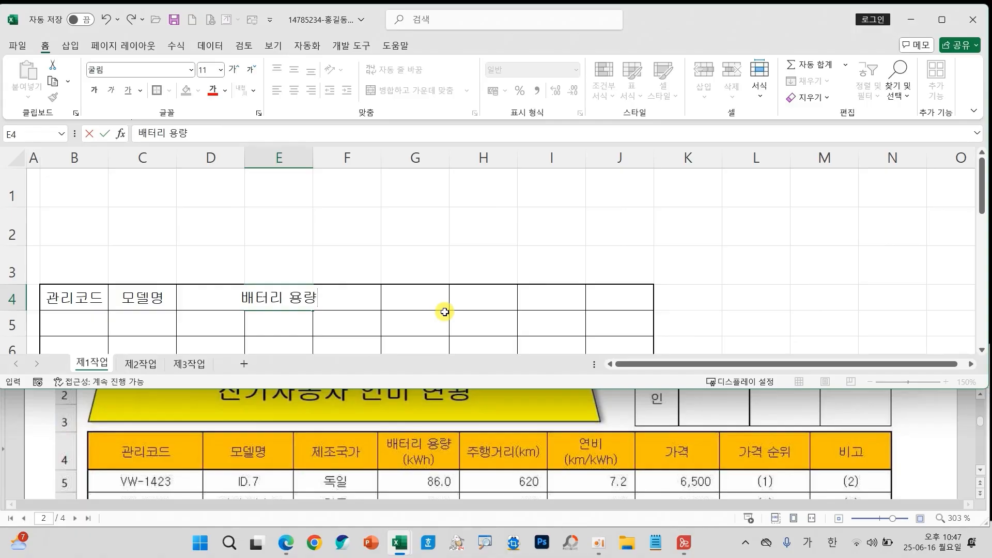
Add (kwh) on a second line of the E4 header and enter 주행거리(km) in F4
{"action": "key", "text": "alt+Return"}
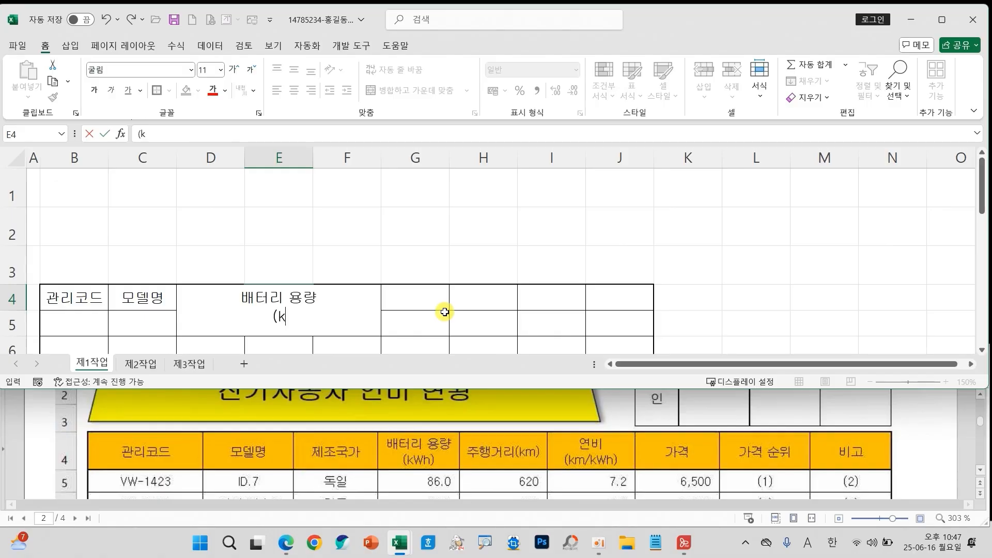
{"action": "type", "text": "(kwh)"}
{"action": "key", "text": "Tab"}
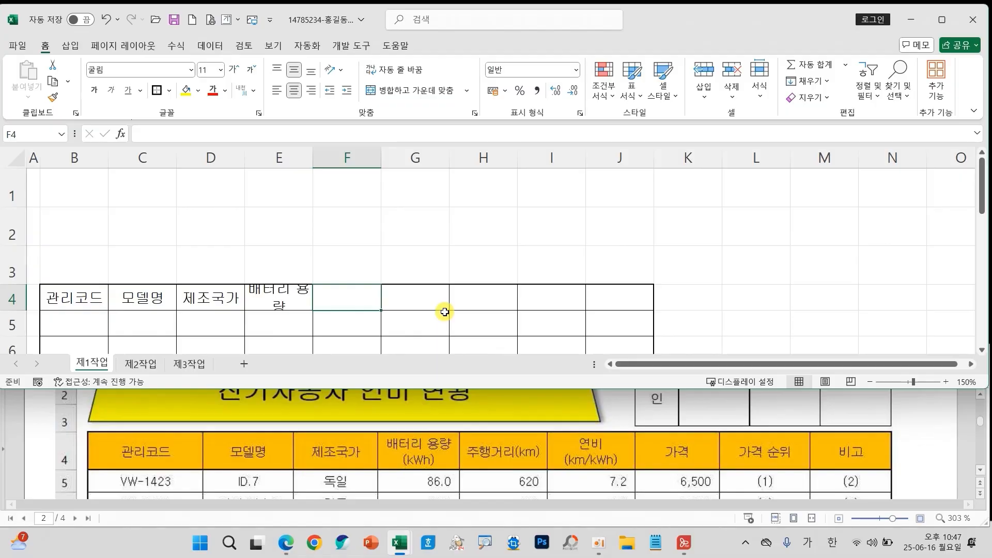
{"action": "type", "text": "주행거리"}
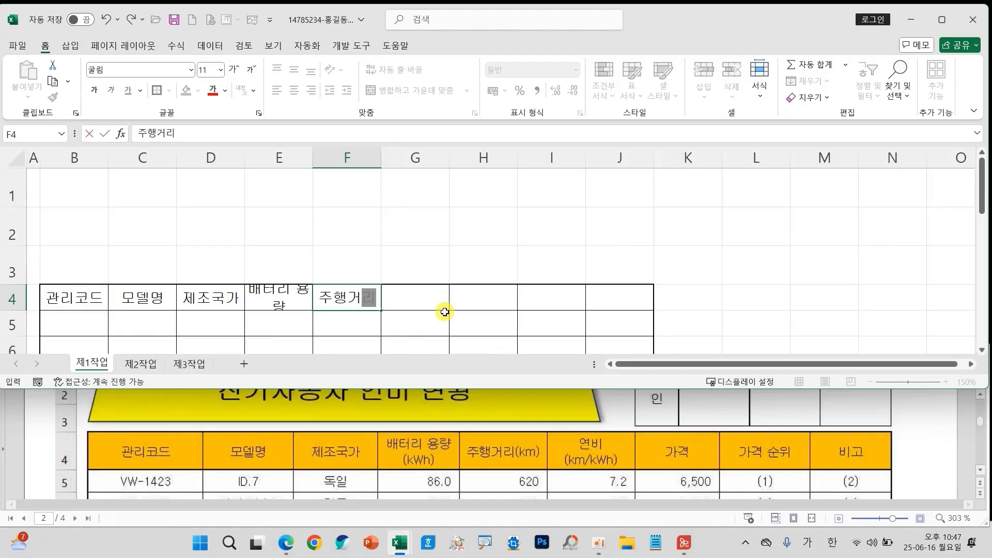
{"action": "type", "text": "(km"}
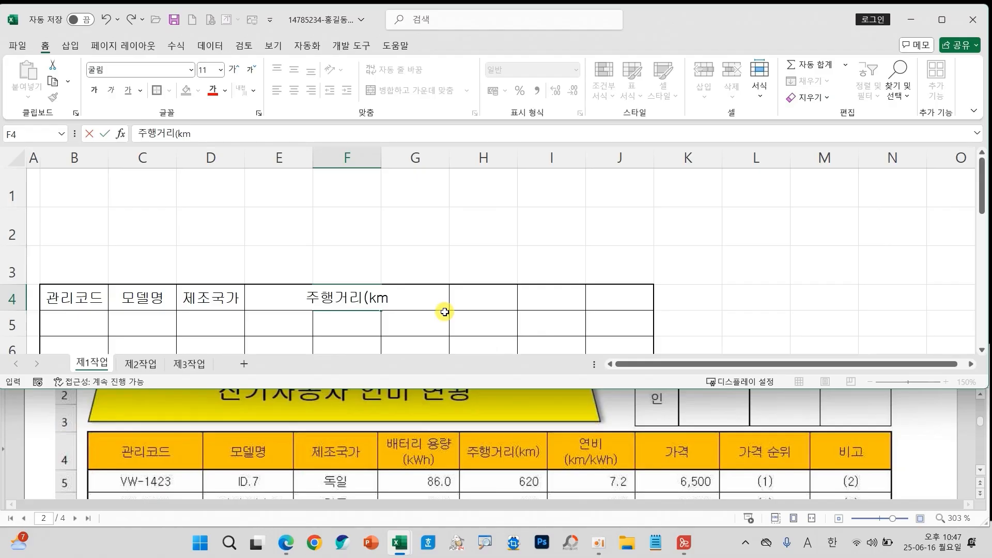
{"action": "type", "text": ")"}
{"action": "key", "text": "Tab"}
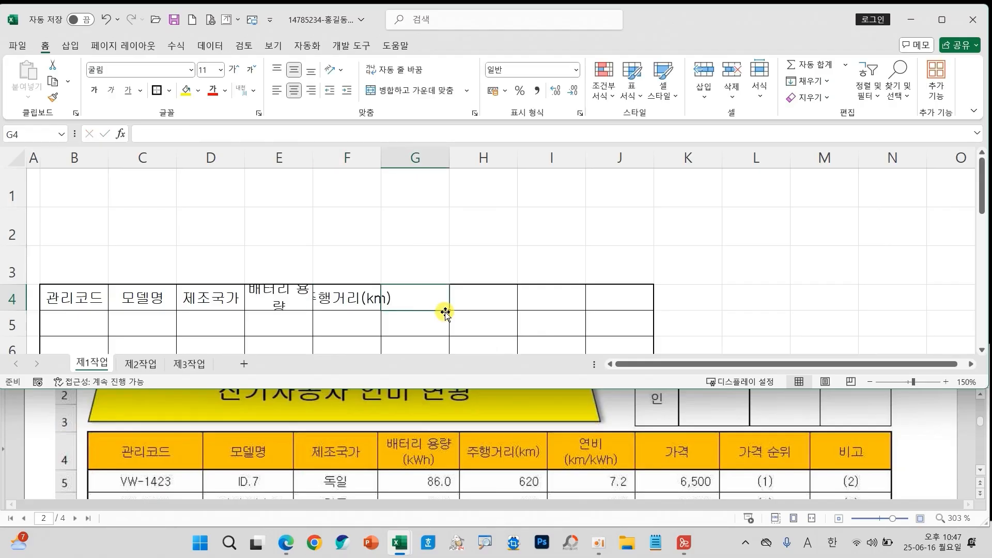
Enter the header 연비 in cell G4 with (km/kwh) on its second line
{"action": "type", "text": "dusql"}
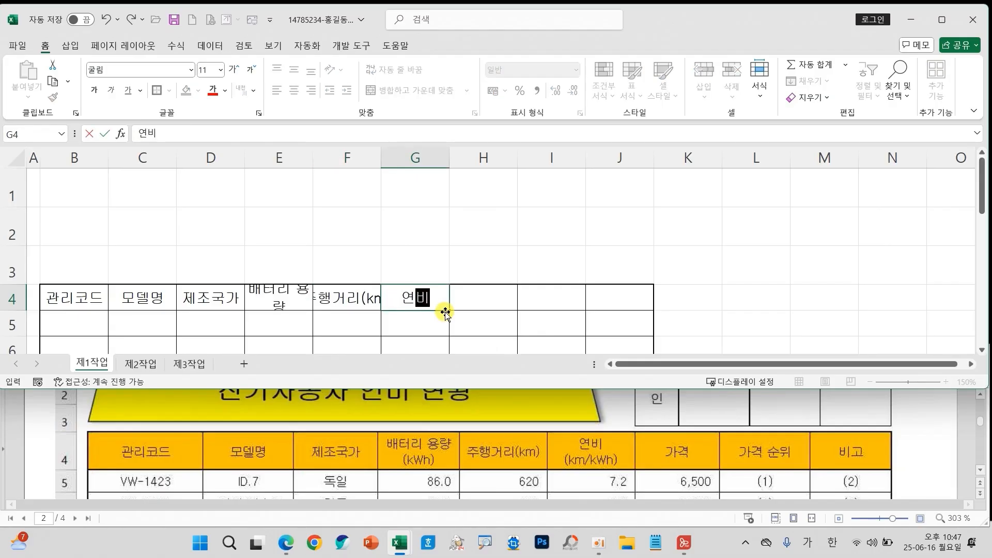
{"action": "key", "text": "alt+Return"}
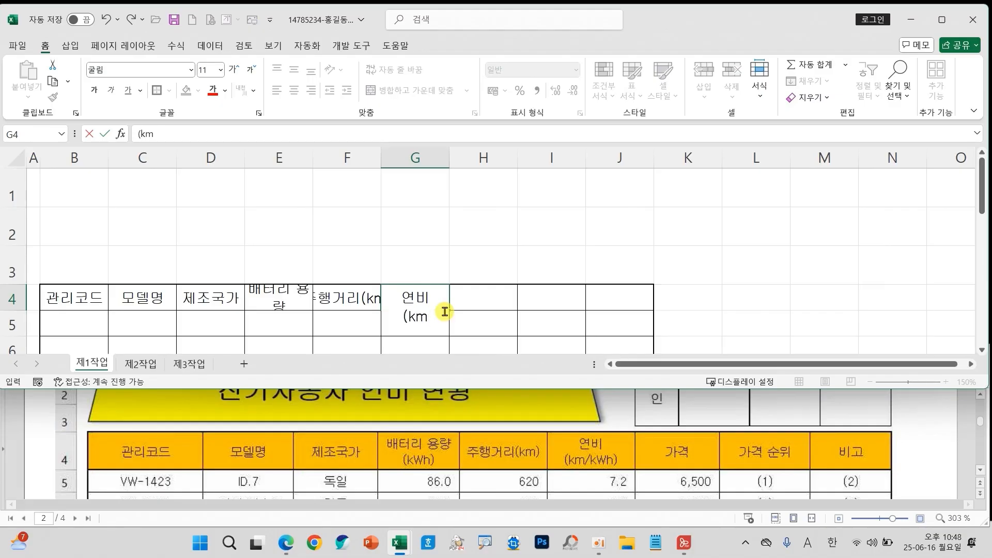
{"action": "type", "text": "(km/kwh)"}
{"action": "key", "text": "Tab"}
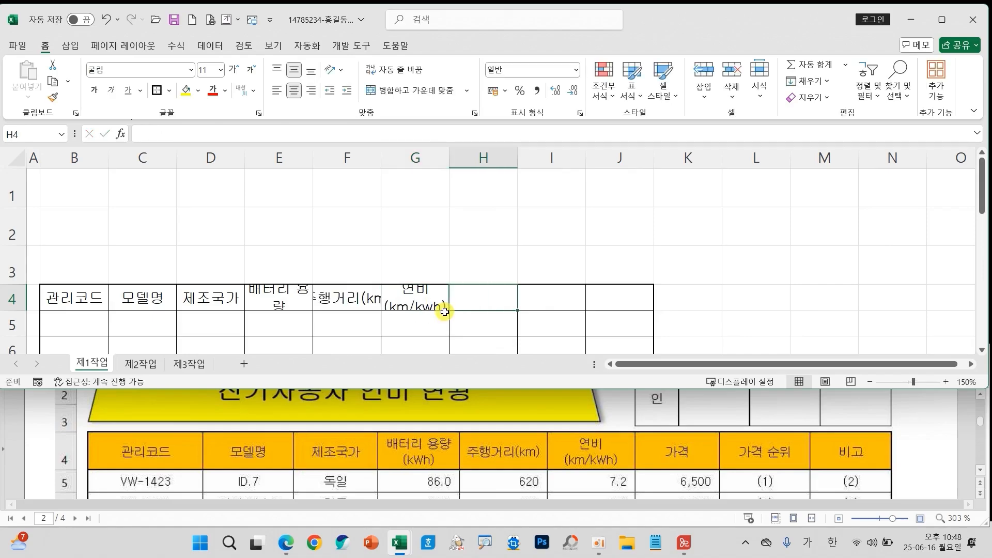
Enter the headers 가격, 가격 순위 and 비고 in cells H4 to J4
{"action": "type", "text": "각"}
{"action": "key", "text": "Tab"}
{"action": "type", "text": "가격 순위"}
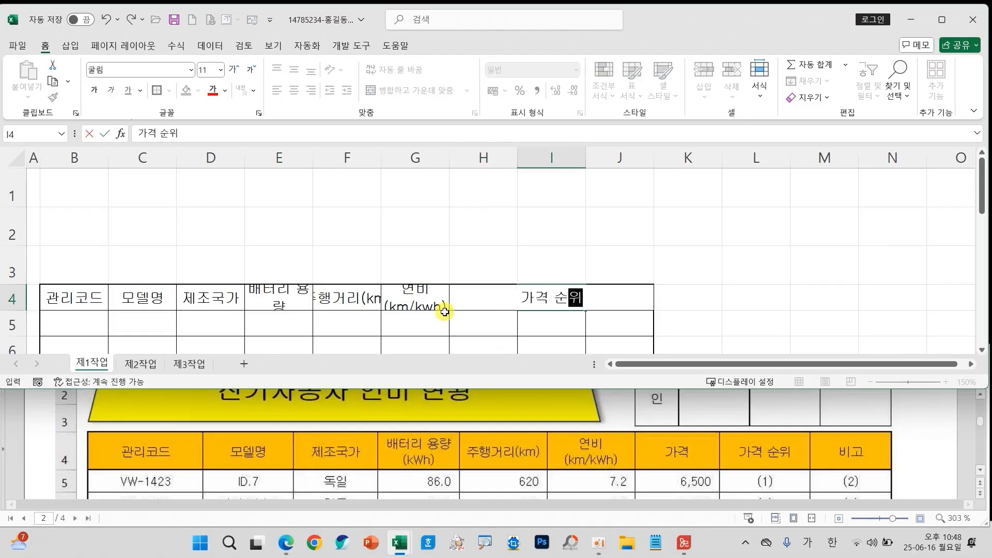
{"action": "key", "text": "Tab"}
{"action": "type", "text": "비고"}
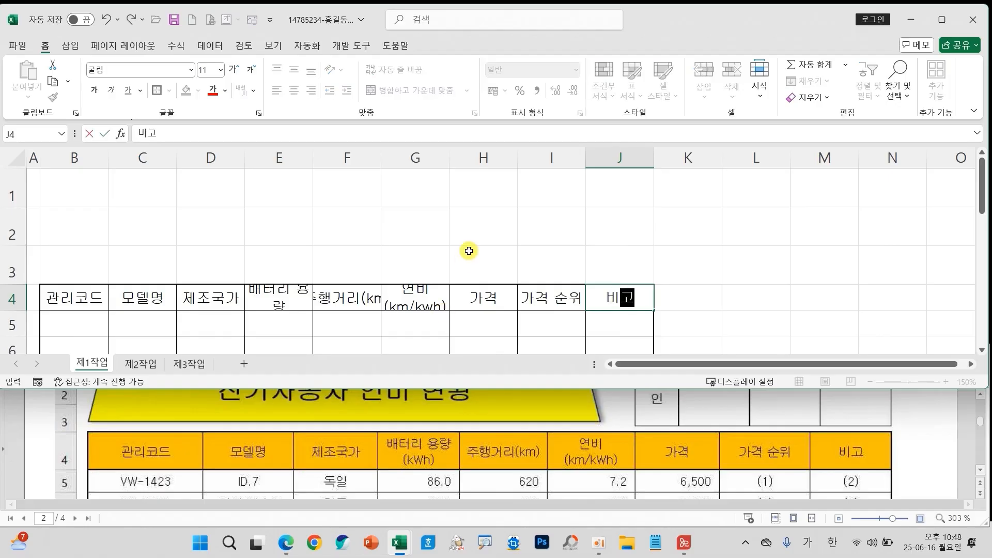
{"action": "left_click", "coordinate": [468, 251]}
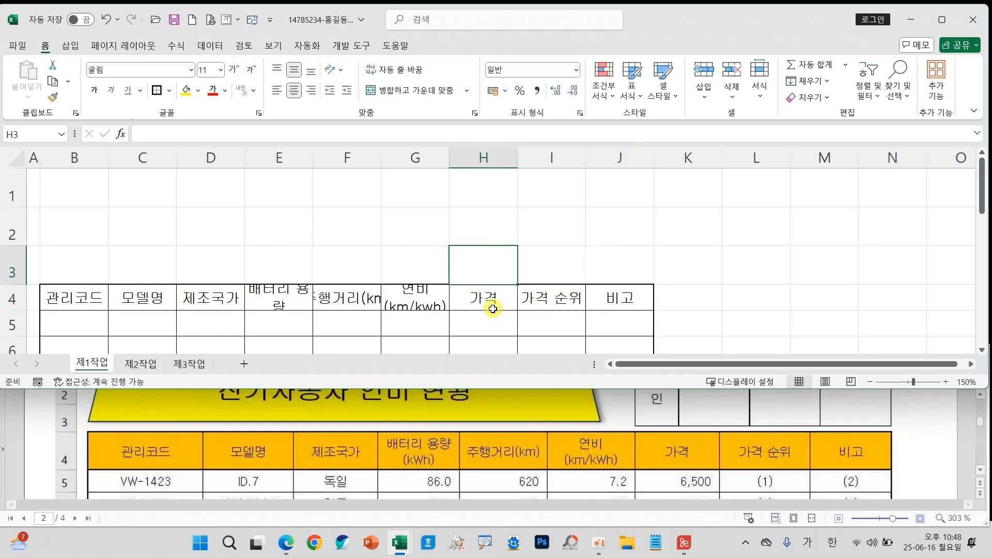
Widen columns B to J, with extra width for column F, and increase row 4's height to fit the two-line headers
{"action": "left_click_drag", "start_coordinate": [87, 159], "coordinate": [622, 156]}
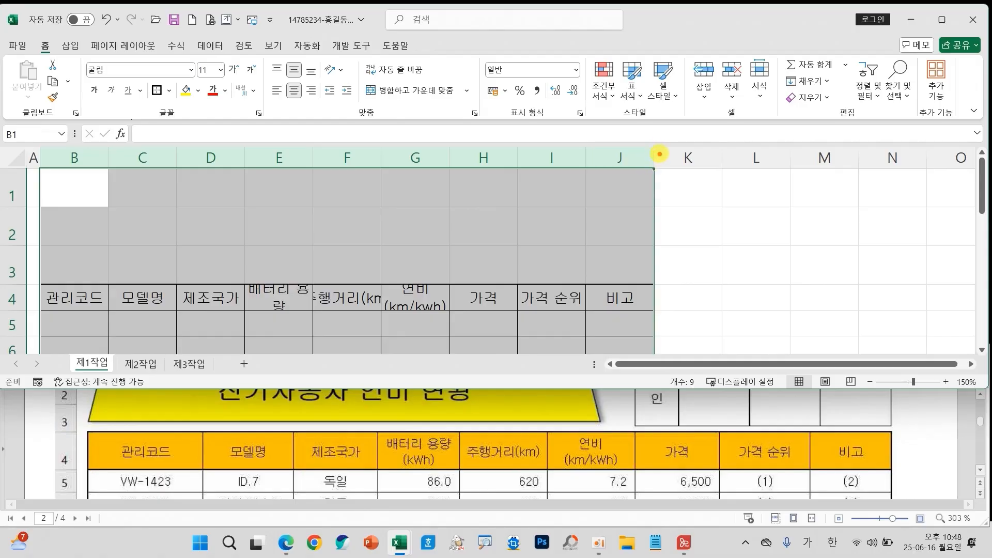
{"action": "left_click_drag", "start_coordinate": [643, 144], "coordinate": [675, 166]}
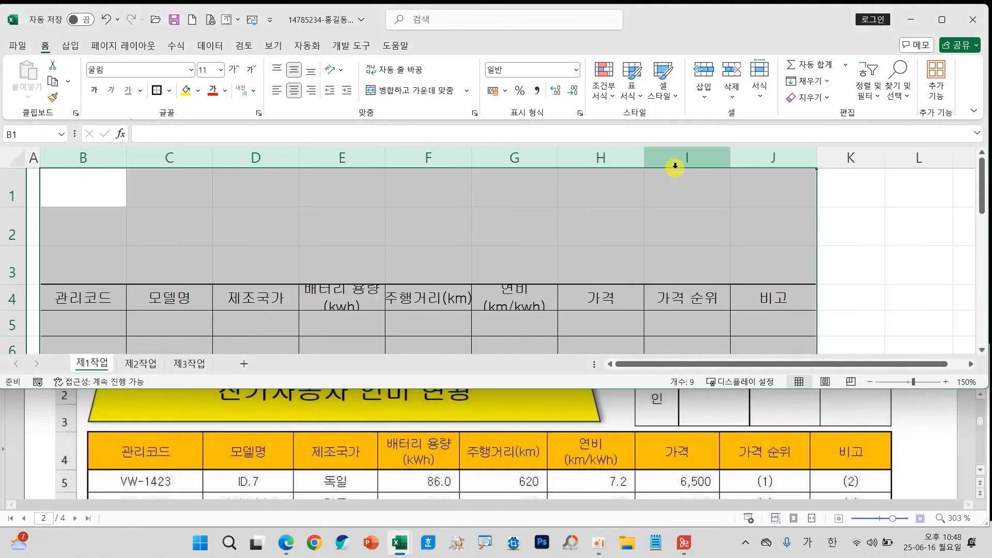
{"action": "left_click", "coordinate": [506, 292]}
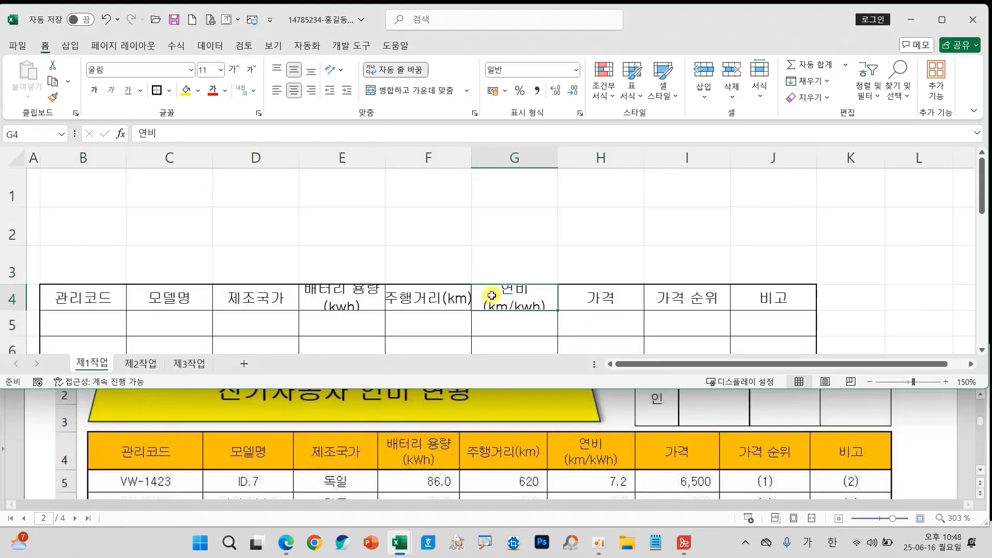
{"action": "left_click", "coordinate": [453, 295]}
{"action": "left_click_drag", "start_coordinate": [471, 160], "coordinate": [486, 153]}
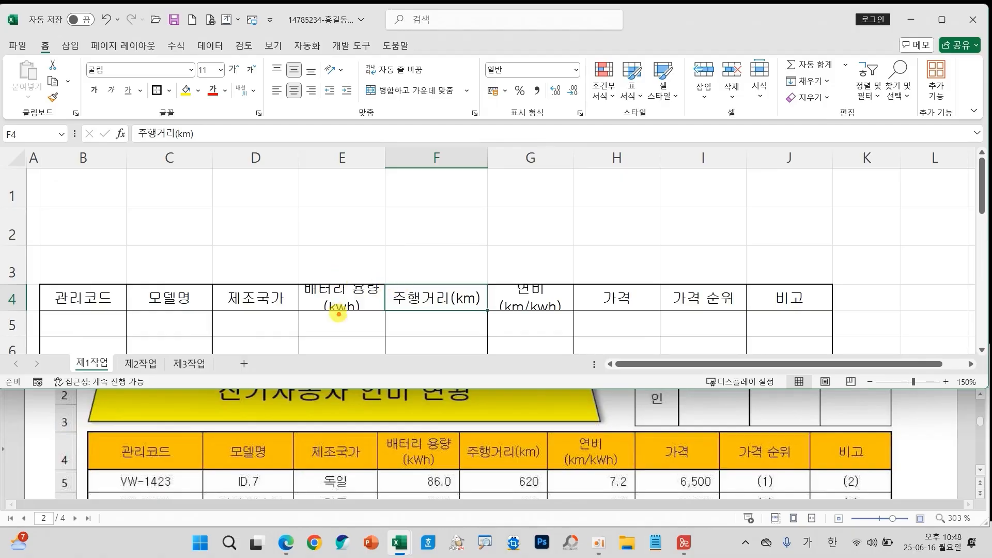
{"action": "left_click_drag", "start_coordinate": [7, 323], "coordinate": [44, 312]}
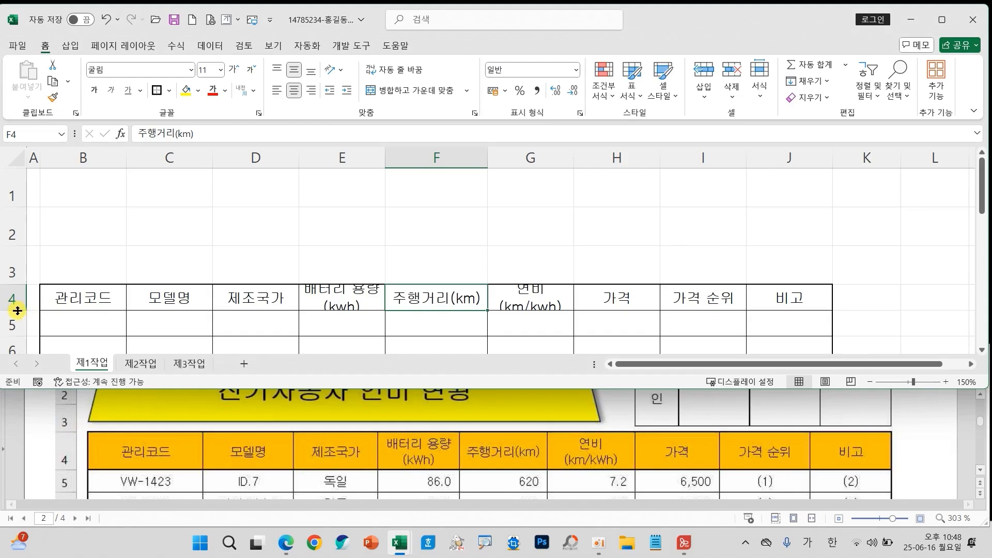
{"action": "left_click_drag", "start_coordinate": [13, 310], "coordinate": [13, 321]}
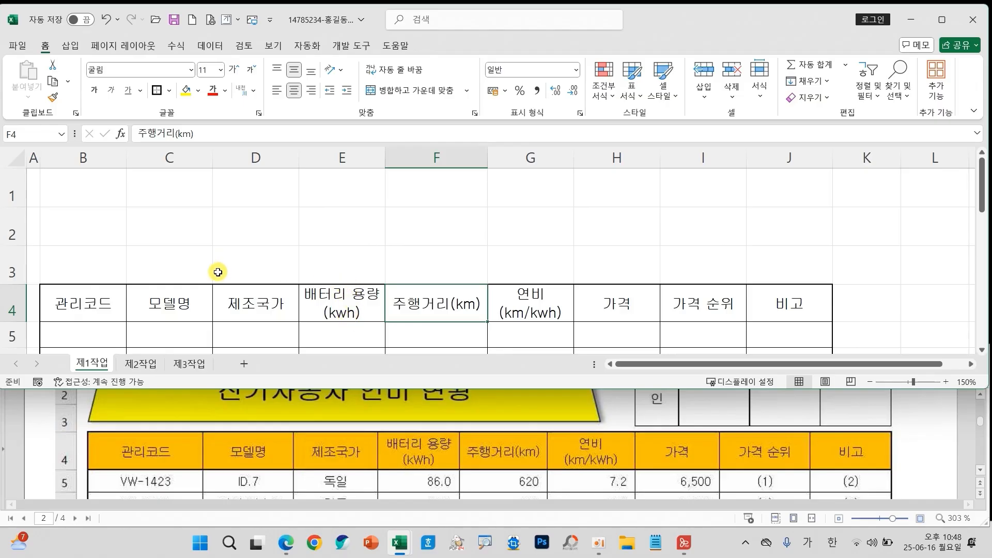
{"action": "scroll", "coordinate": [219, 273], "scroll_direction": "down", "scroll_amount": 1}
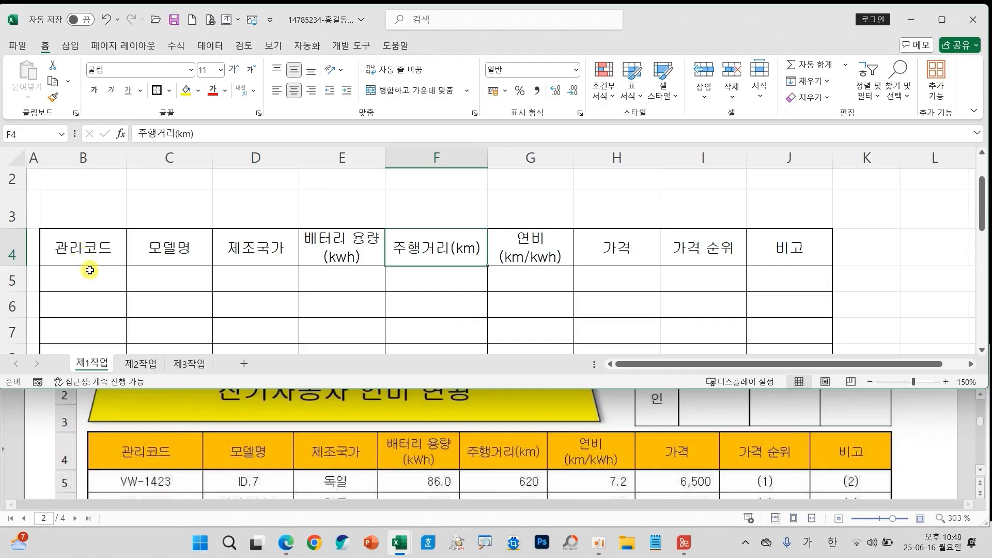
{"action": "mouse_move", "coordinate": [92, 254]}
{"action": "left_mouse_down"}
{"action": "mouse_move", "coordinate": [89, 359]}
{"action": "mouse_move", "coordinate": [77, 357]}
{"action": "mouse_move", "coordinate": [114, 333]}
{"action": "left_mouse_up"}
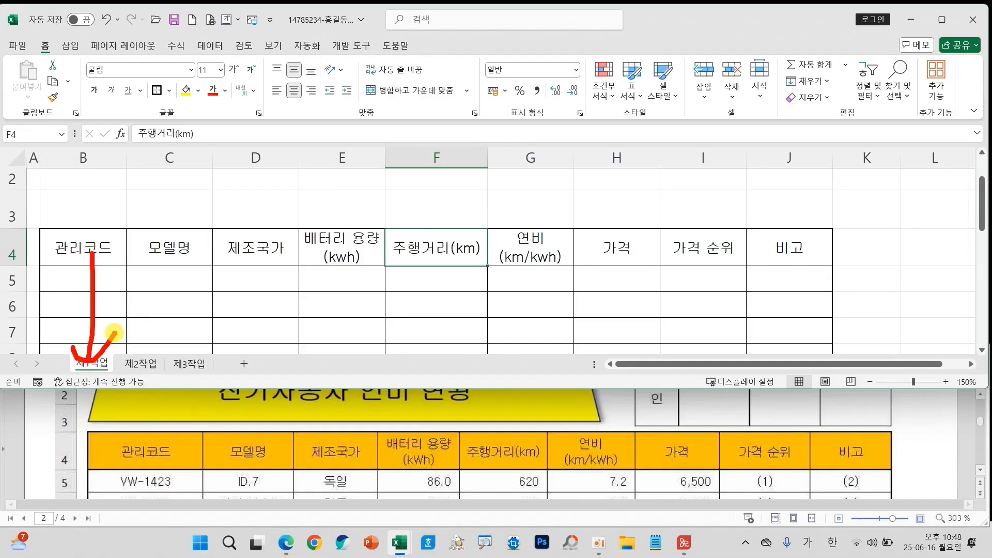
{"action": "key", "text": "Escape"}
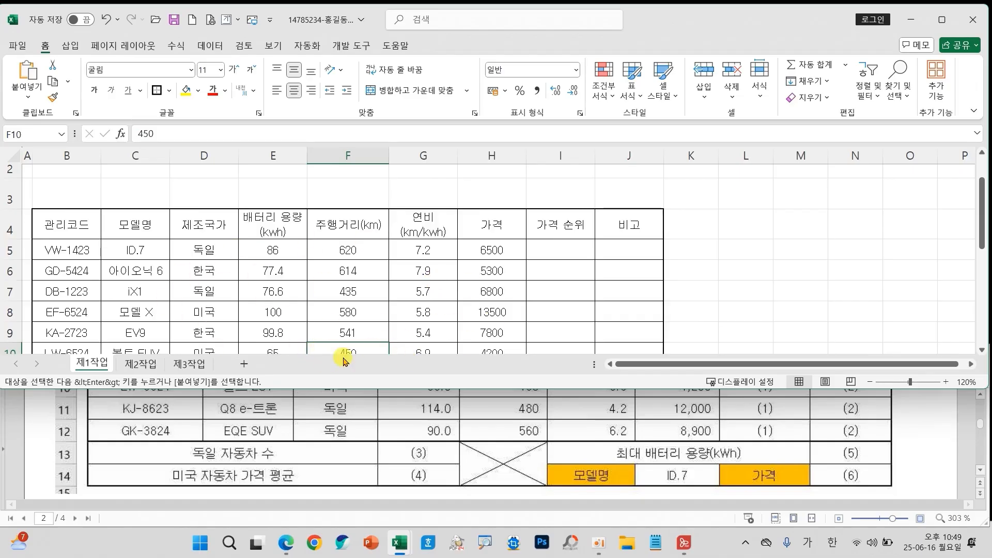
Right-align the numbers in cells E5:H12 and apply the comma style to them
{"action": "left_click", "coordinate": [377, 290]}
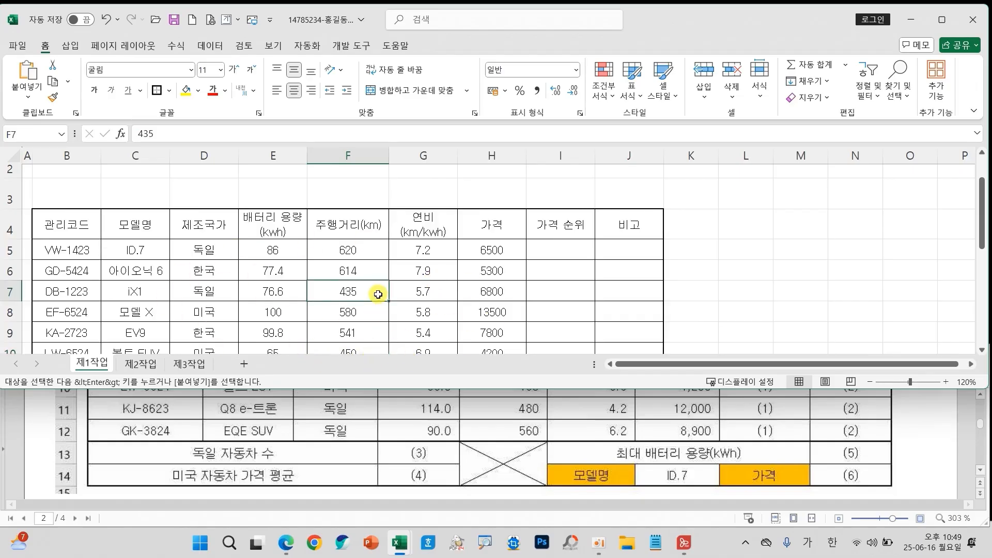
{"action": "left_click", "coordinate": [266, 250]}
{"action": "left_click_drag", "start_coordinate": [266, 249], "coordinate": [482, 321]}
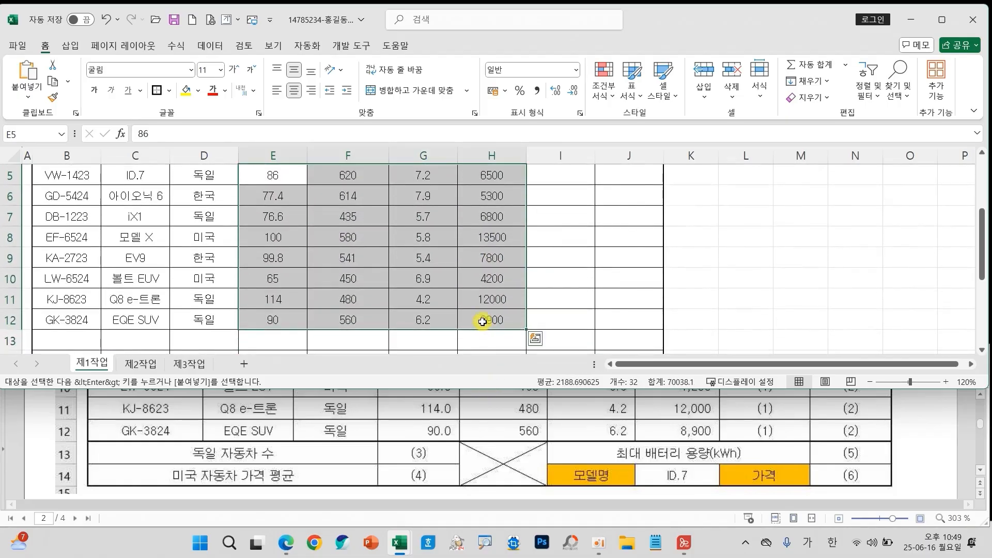
{"action": "left_click", "coordinate": [313, 91]}
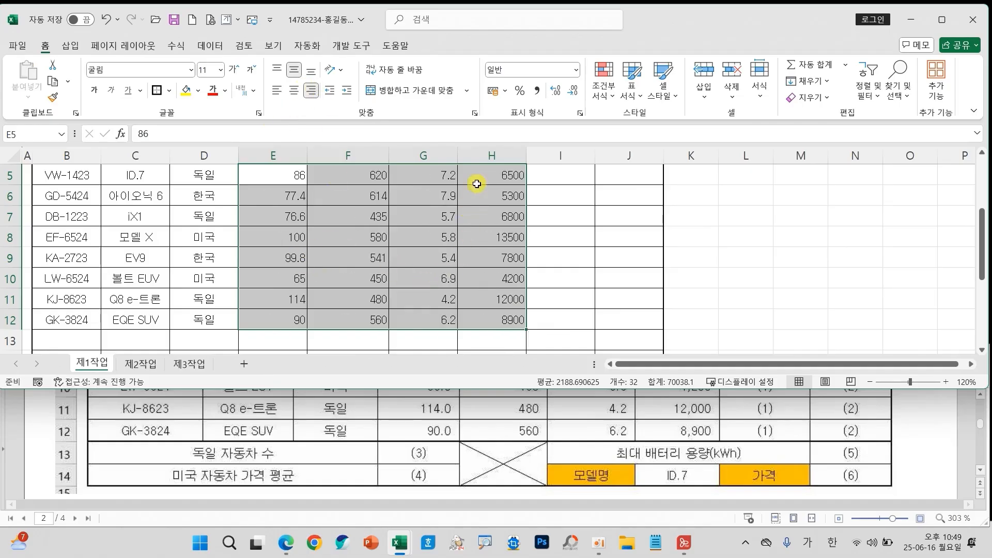
{"action": "left_click", "coordinate": [536, 93]}
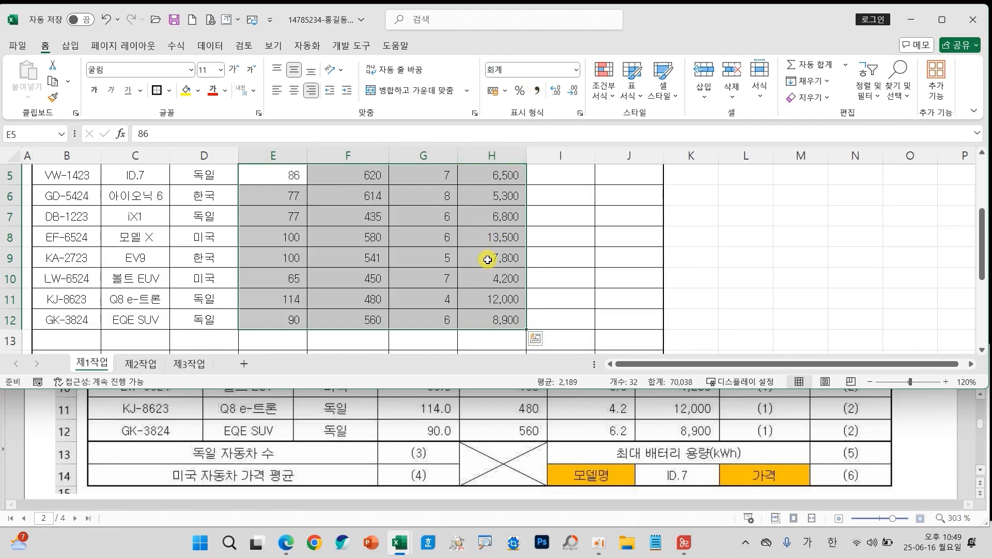
{"action": "left_click", "coordinate": [487, 259]}
{"action": "left_click", "coordinate": [315, 255]}
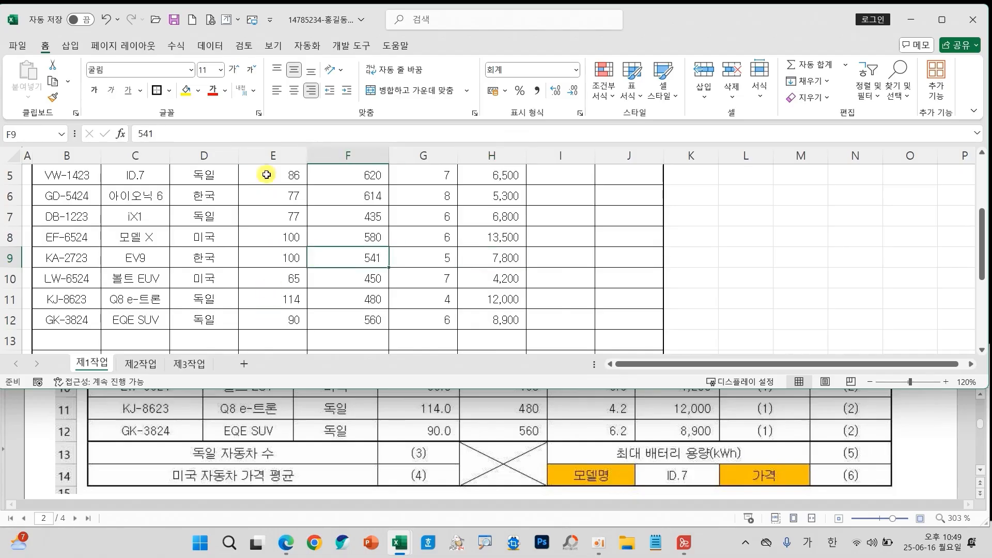
{"action": "left_click", "coordinate": [356, 281]}
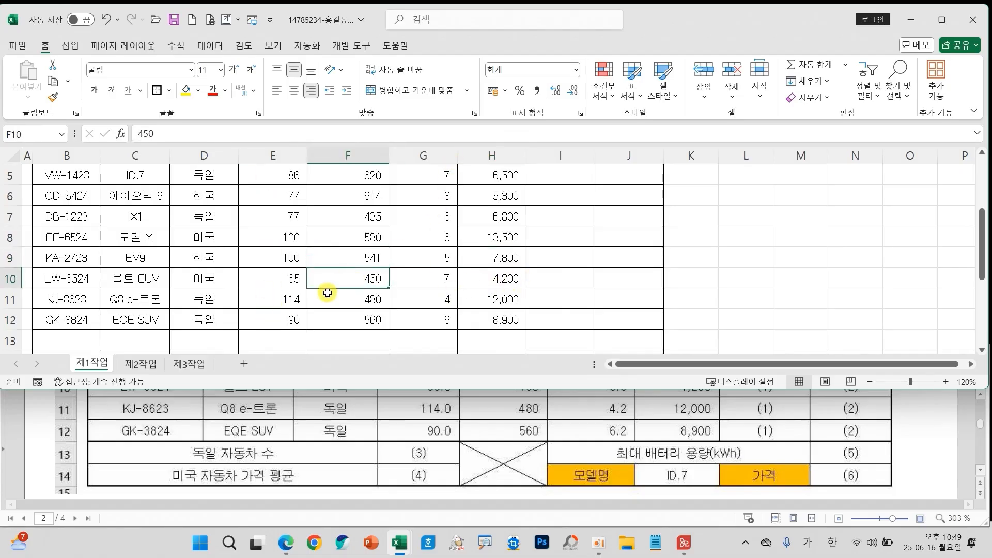
Show one decimal place for the battery capacities in E5:E12 and the fuel-efficiency values in G5:G12
{"action": "scroll", "coordinate": [328, 290], "scroll_direction": "up", "scroll_amount": 1}
{"action": "scroll", "coordinate": [328, 292], "scroll_direction": "up", "scroll_amount": 2}
{"action": "left_click_drag", "start_coordinate": [276, 242], "coordinate": [267, 325]}
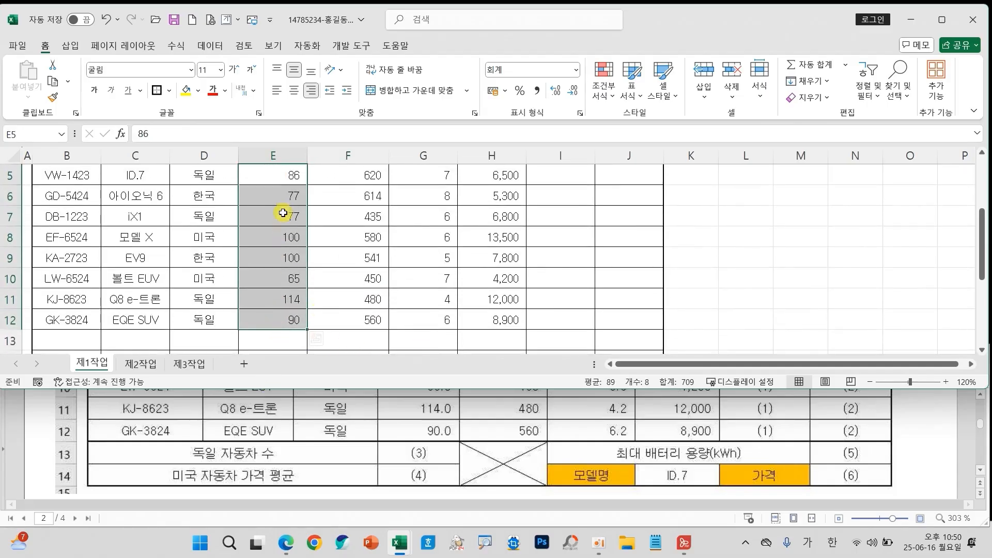
{"action": "key", "text": "ctrl+q"}
{"action": "left_click_drag", "start_coordinate": [416, 318], "coordinate": [420, 232], "text": "ctrl"}
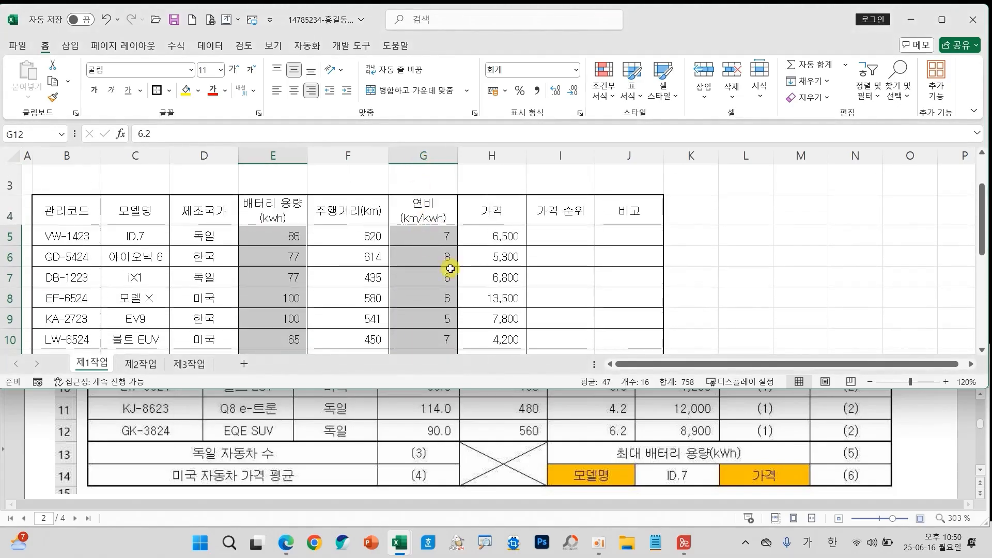
{"action": "left_click", "coordinate": [558, 92]}
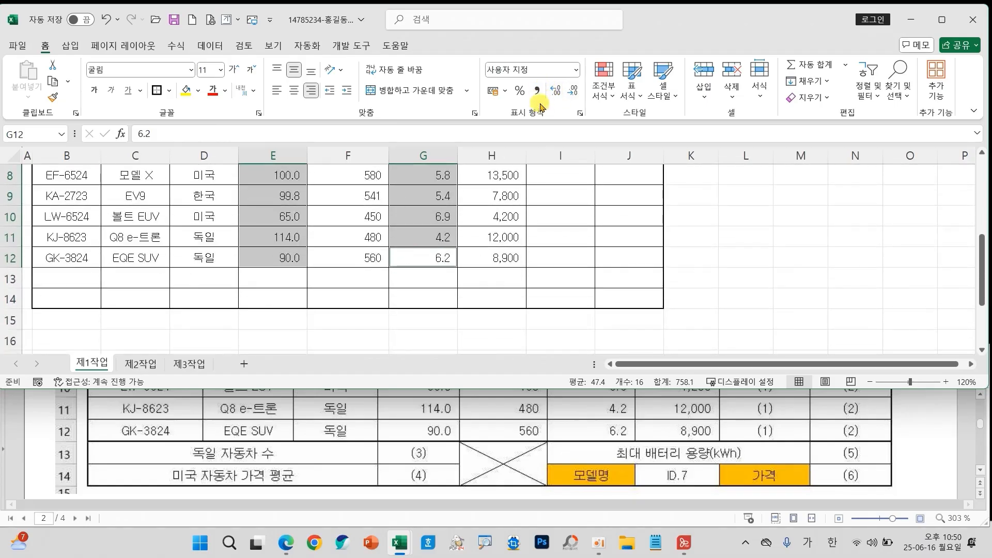
{"action": "mouse_move", "coordinate": [558, 103]}
{"action": "left_mouse_down"}
{"action": "mouse_move", "coordinate": [537, 89]}
{"action": "mouse_move", "coordinate": [568, 74]}
{"action": "mouse_move", "coordinate": [544, 153]}
{"action": "left_mouse_up"}
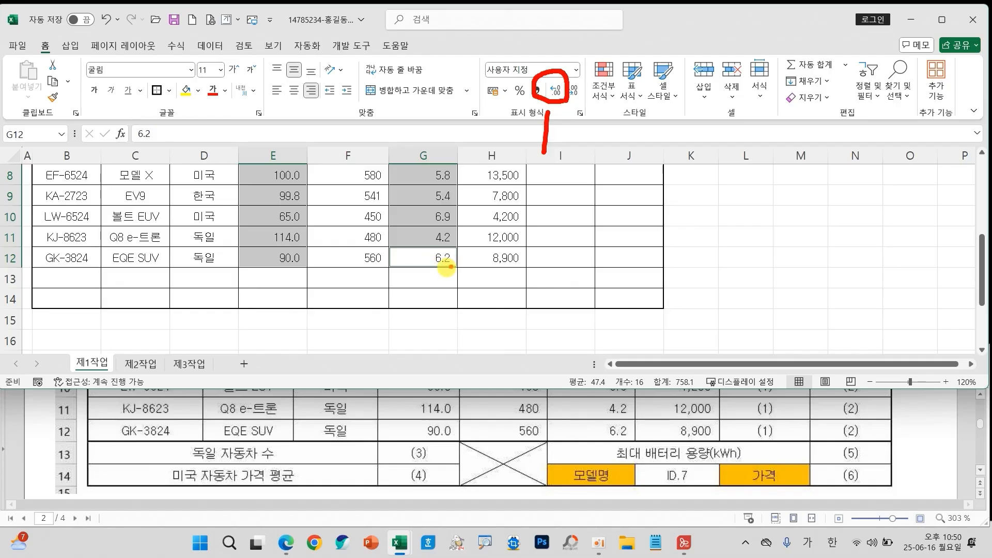
{"action": "key", "text": "Escape"}
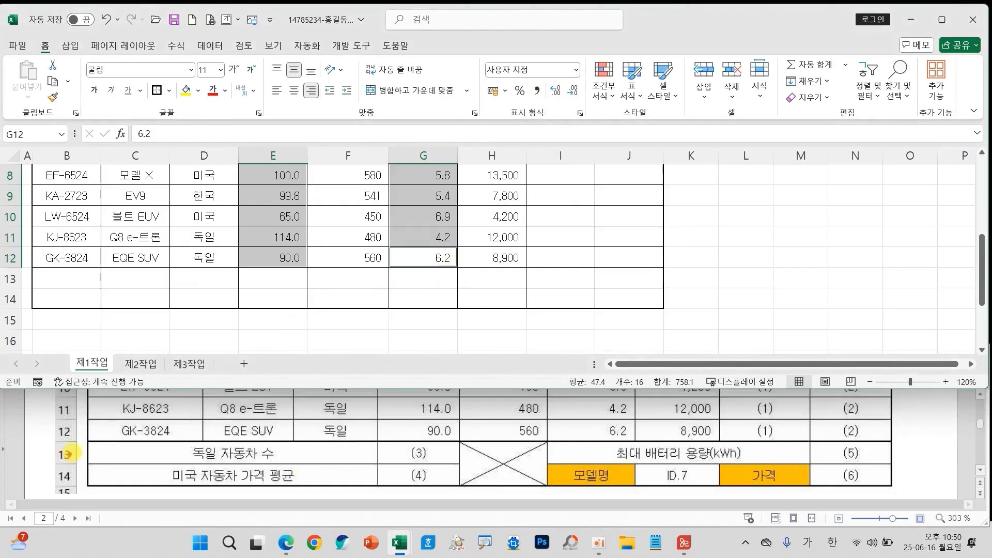
{"action": "mouse_move", "coordinate": [74, 440]}
{"action": "left_mouse_down"}
{"action": "mouse_move", "coordinate": [214, 463]}
{"action": "mouse_move", "coordinate": [377, 464]}
{"action": "left_mouse_up"}
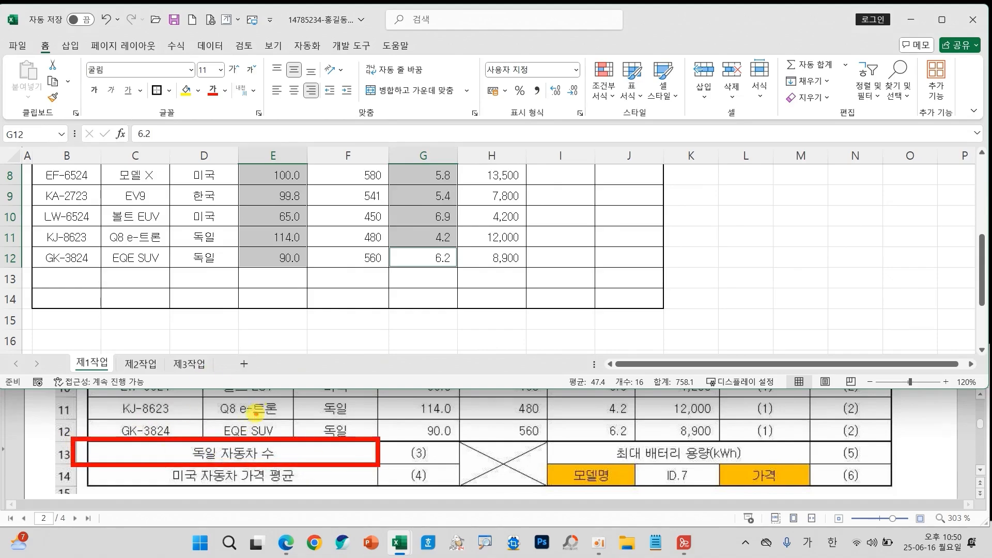
Merge and center cells B13:D13 and B14:D14 as two separate label cells
{"action": "left_click_drag", "start_coordinate": [67, 275], "coordinate": [188, 272]}
{"action": "left_click", "coordinate": [403, 91]}
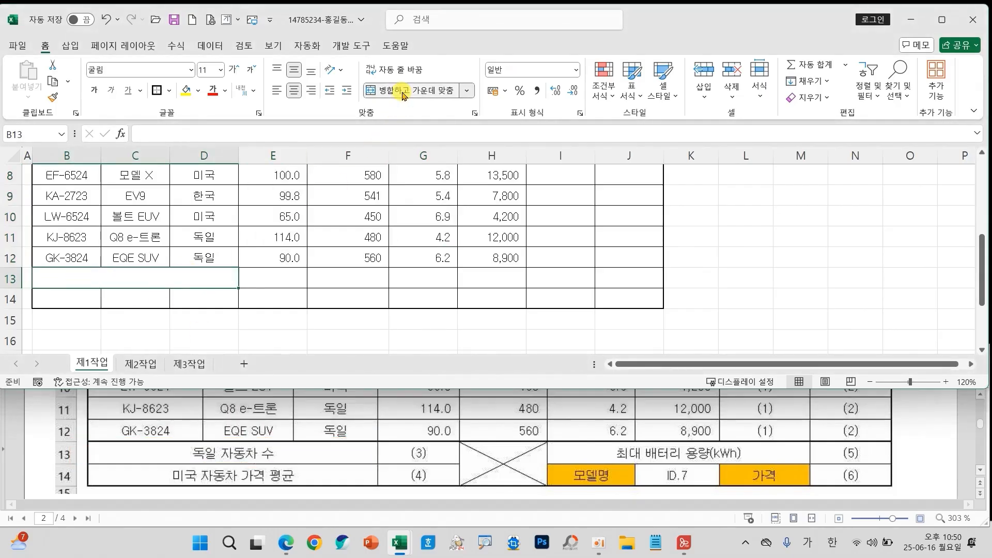
{"action": "left_click_drag", "start_coordinate": [83, 300], "coordinate": [188, 308]}
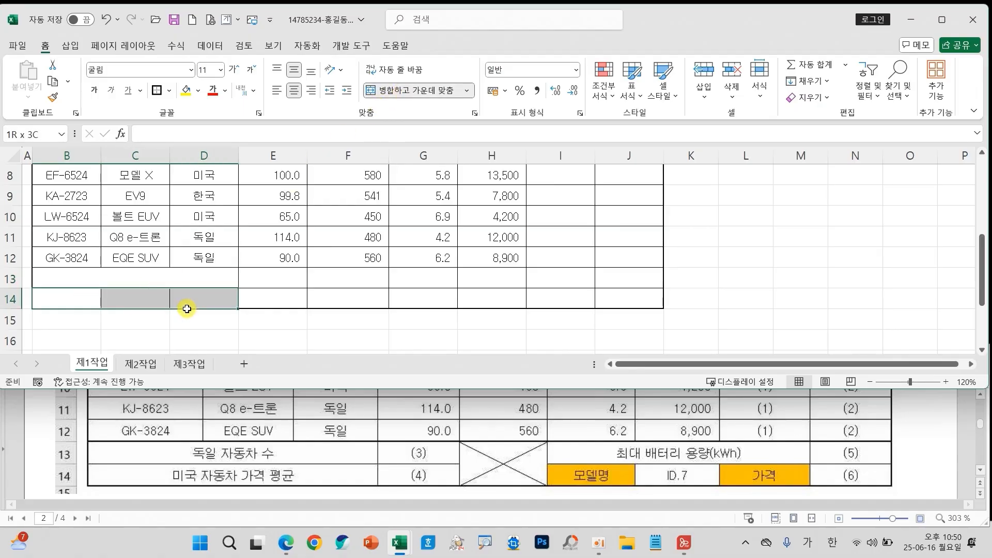
{"action": "left_click", "coordinate": [410, 97]}
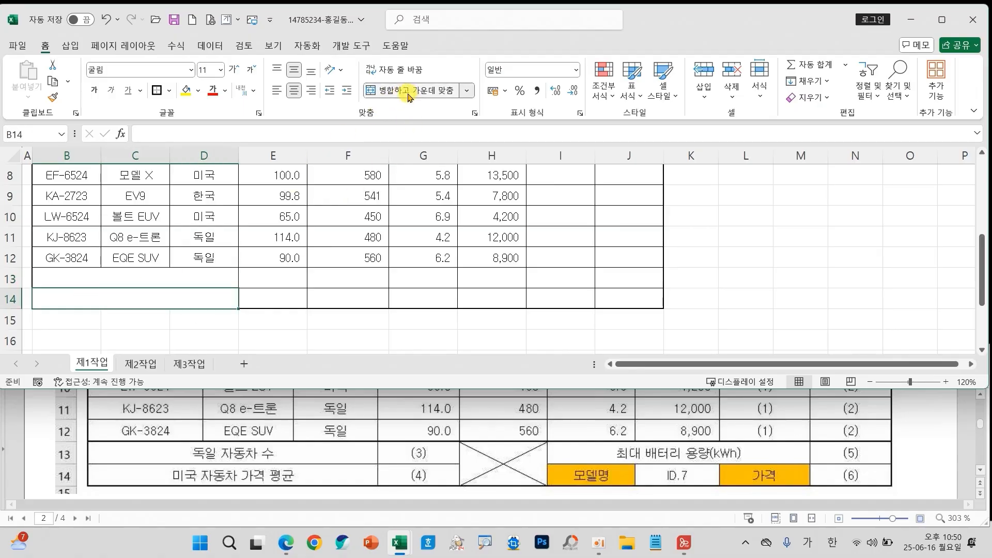
Enter the label 미국 자동차 가격 평균 in merged cell B14 and 독일 자동차 수 in B13
{"action": "type", "text": "미국"}
{"action": "type", "text": " 자동차 ㄱ"}
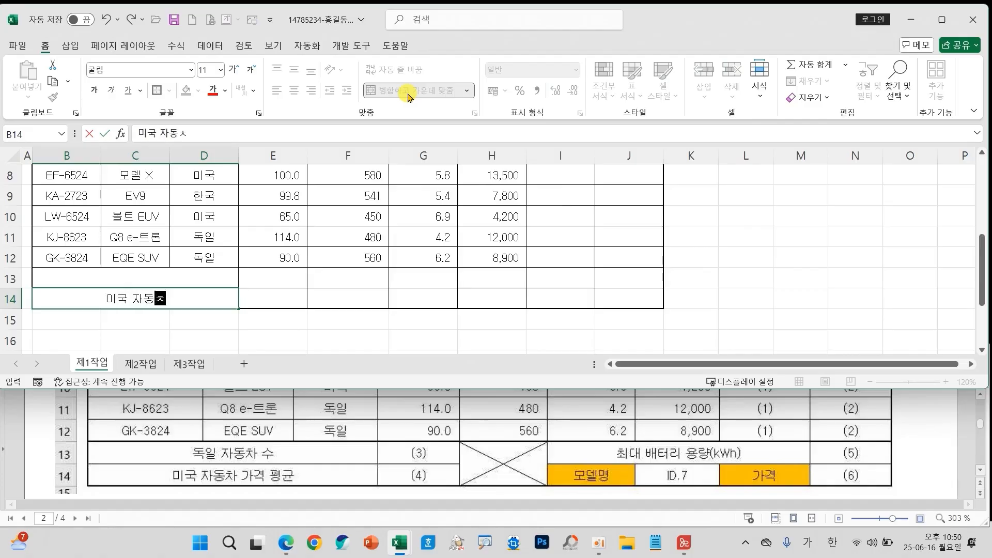
{"action": "type", "text": "격 평규"}
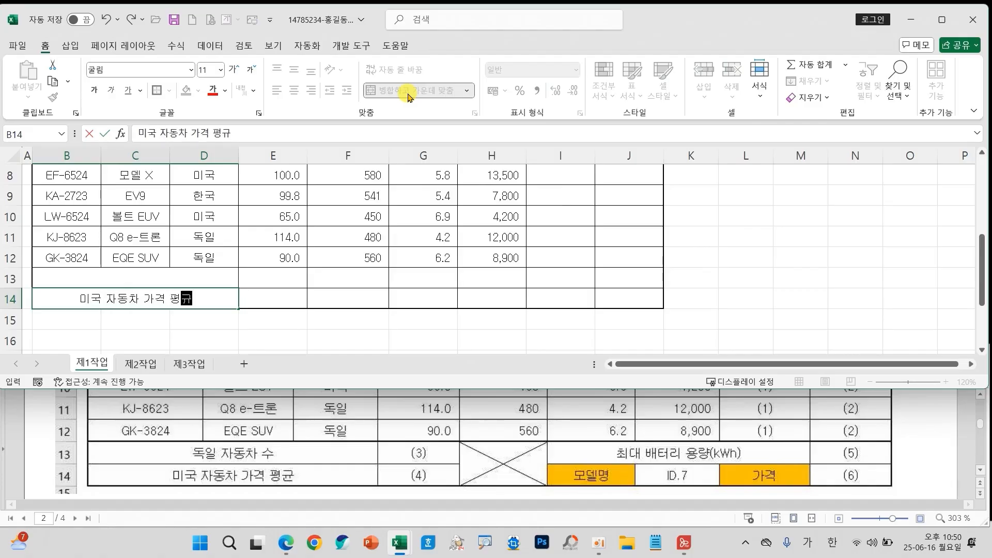
{"action": "key", "text": "Up"}
{"action": "type", "text": "독일 자"}
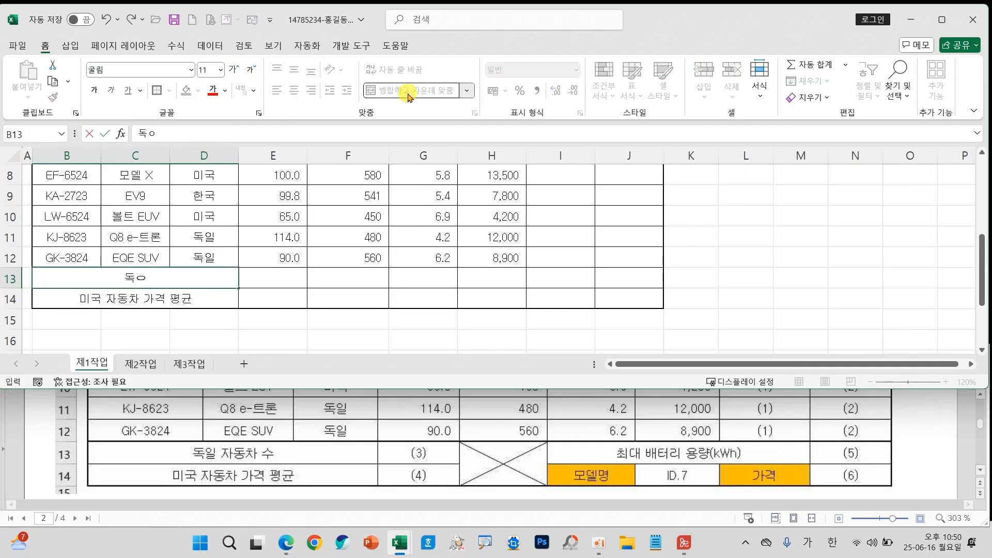
{"action": "type", "text": "동차 수"}
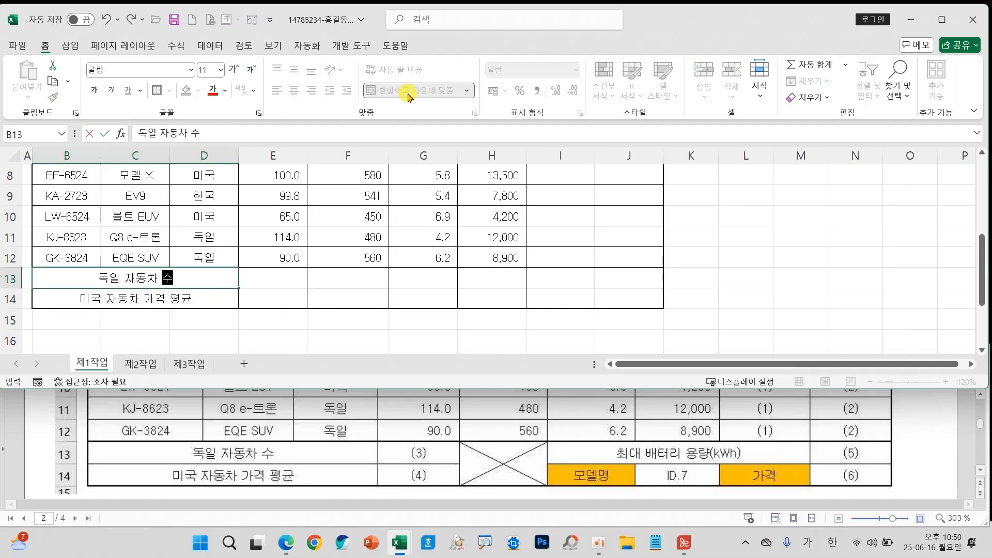
{"action": "left_click", "coordinate": [289, 236]}
{"action": "scroll", "coordinate": [207, 259], "scroll_direction": "up", "scroll_amount": 2}
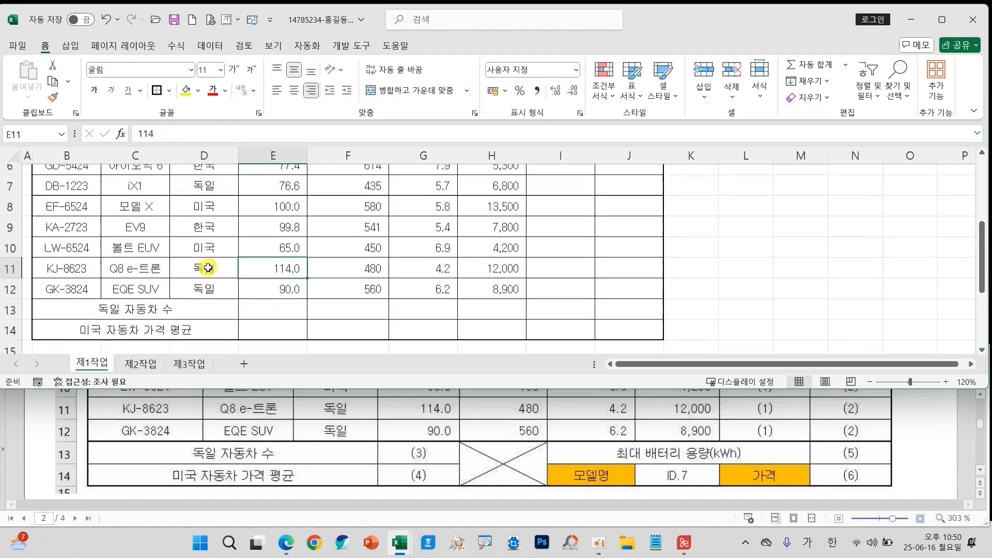
Widen columns B through D equally
{"action": "left_click_drag", "start_coordinate": [81, 159], "coordinate": [251, 158]}
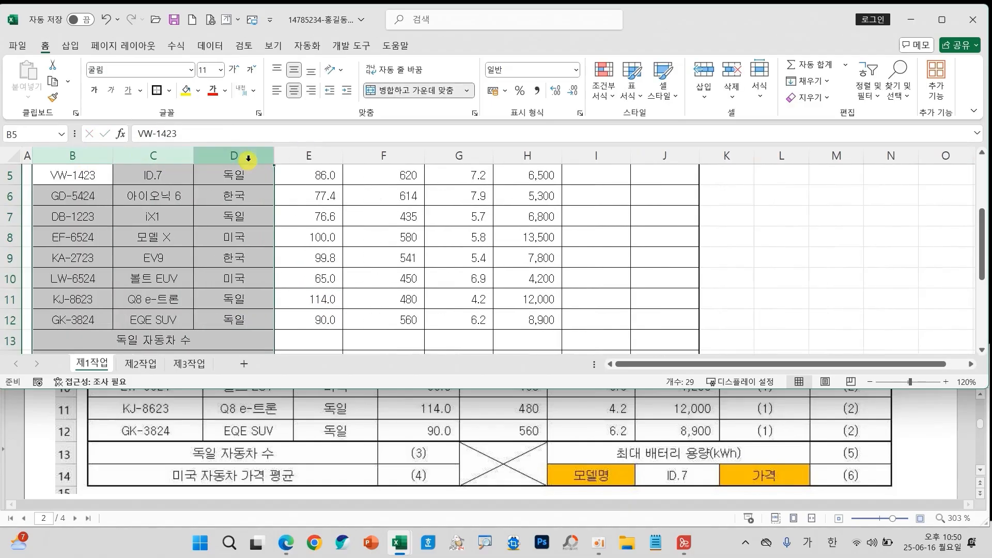
{"action": "left_click", "coordinate": [331, 335]}
Merge and center cells F13:F14 into one blank cell
{"action": "scroll", "coordinate": [375, 296], "scroll_direction": "down", "scroll_amount": 2}
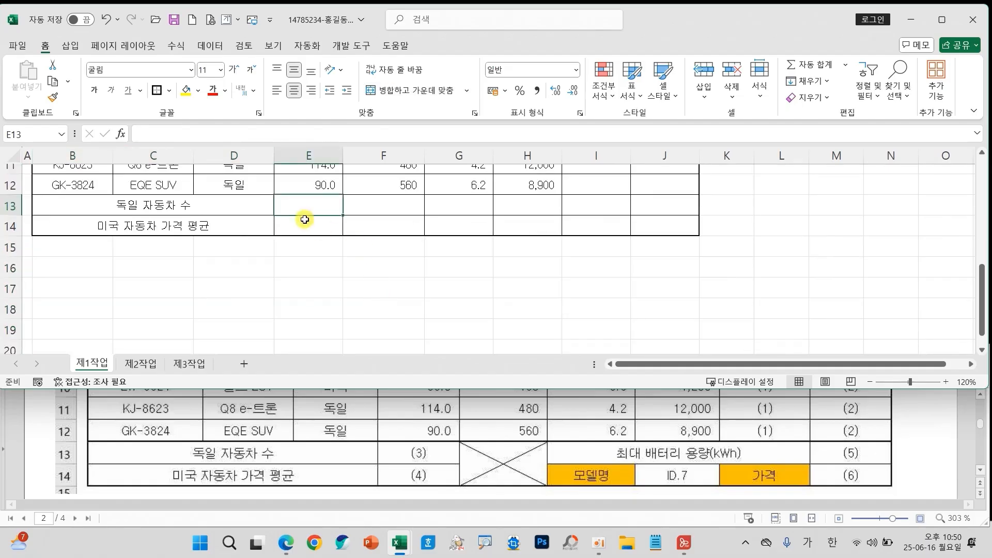
{"action": "left_click_drag", "start_coordinate": [390, 206], "coordinate": [390, 226]}
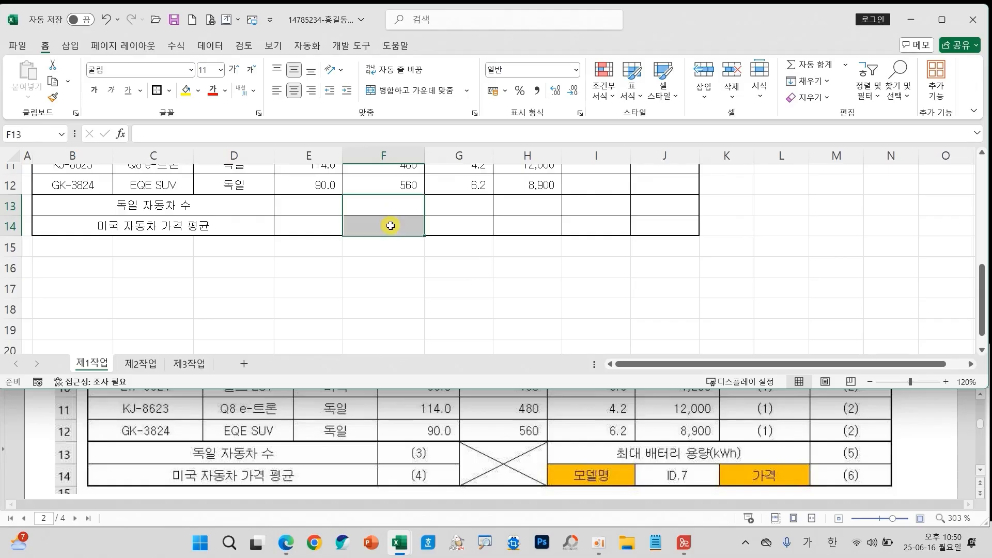
{"action": "left_click", "coordinate": [393, 90]}
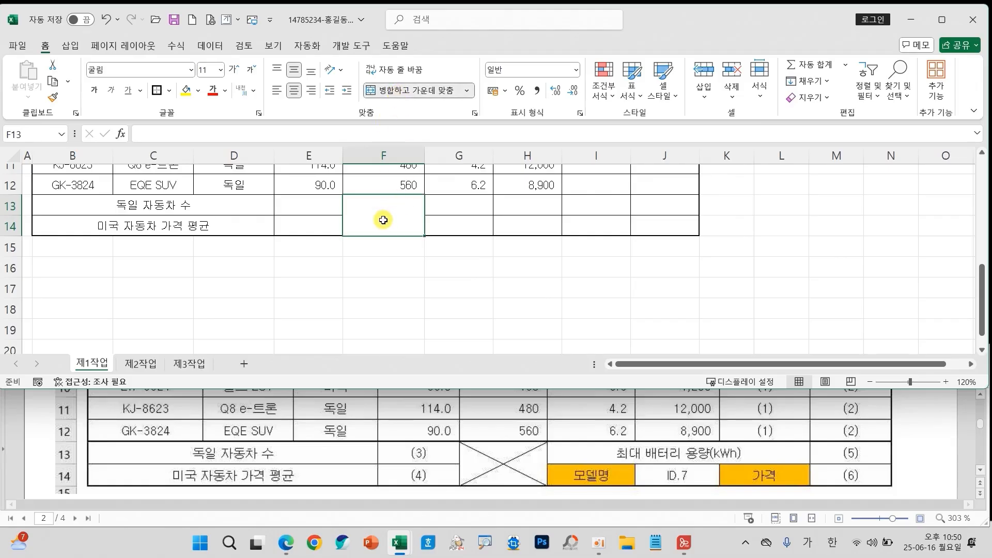
Add both diagonal borders to merged cell F13 so they form an X, as in the exam sheet
{"action": "mouse_move", "coordinate": [543, 440]}
{"action": "left_mouse_down"}
{"action": "mouse_move", "coordinate": [504, 500]}
{"action": "mouse_move", "coordinate": [545, 440]}
{"action": "left_mouse_up"}
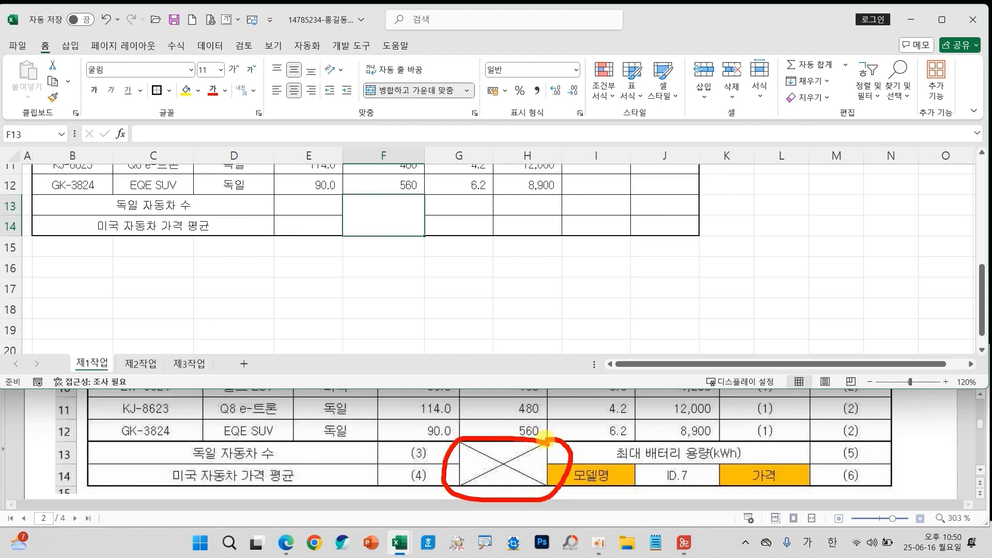
{"action": "key", "text": "Escape"}
{"action": "right_click", "coordinate": [375, 216]}
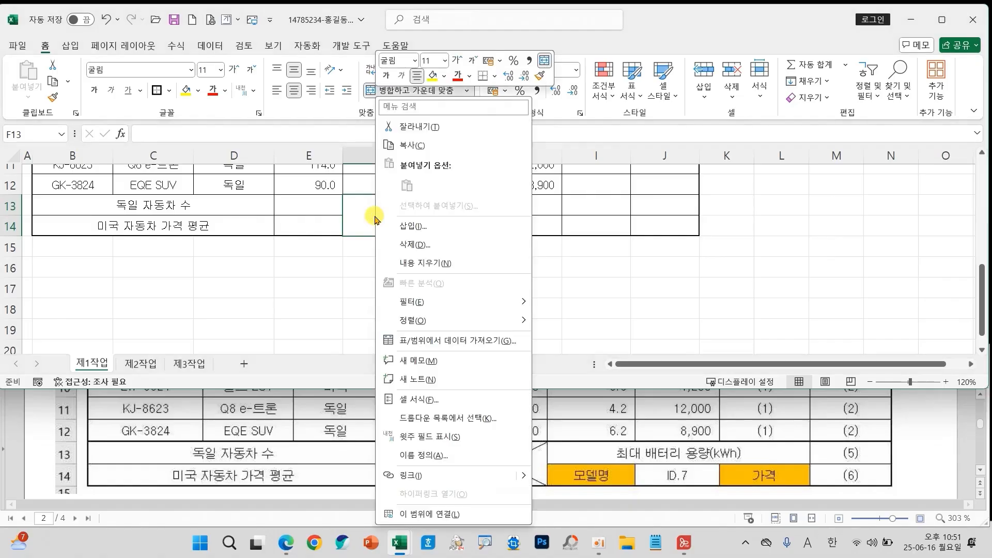
{"action": "left_click", "coordinate": [427, 401]}
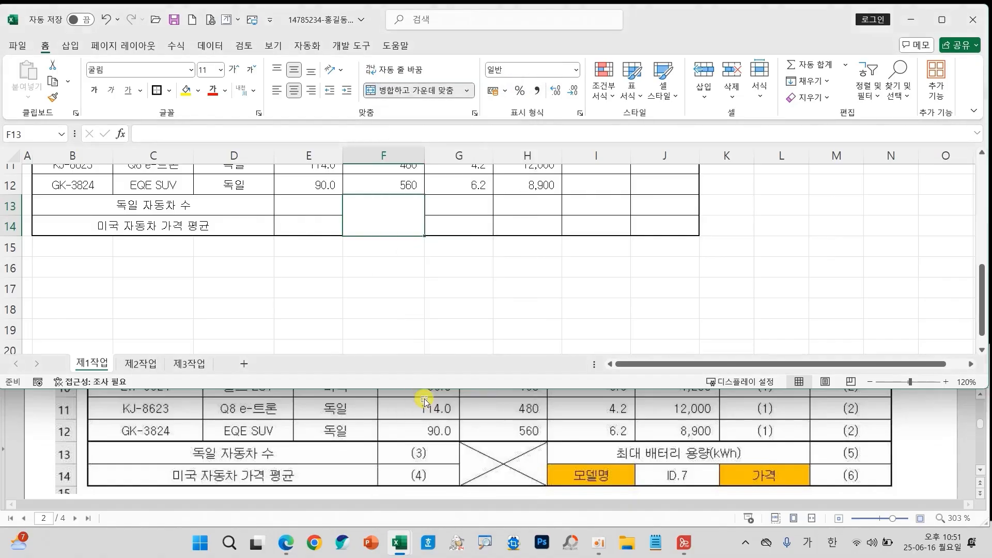
{"action": "left_click", "coordinate": [392, 183]}
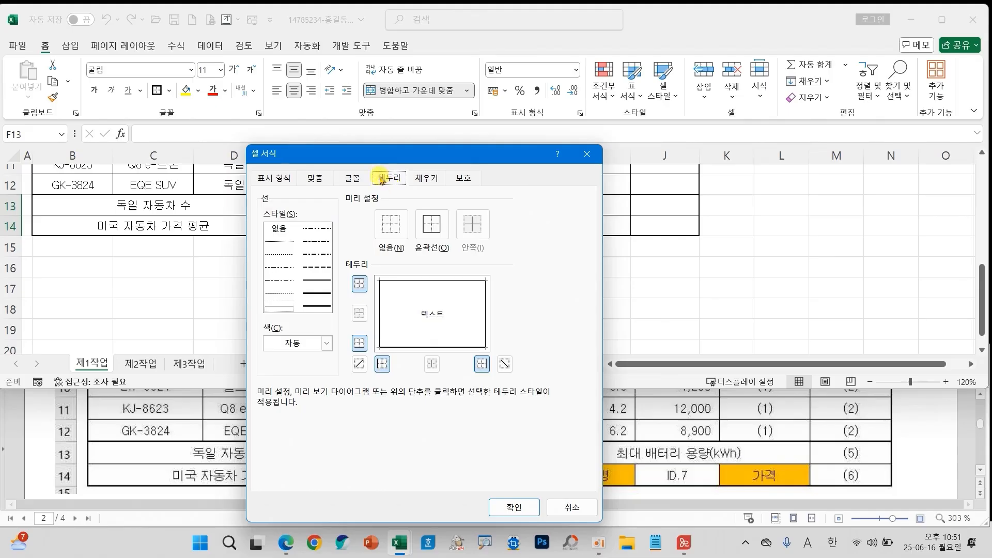
{"action": "left_click", "coordinate": [504, 364]}
{"action": "left_click", "coordinate": [513, 508]}
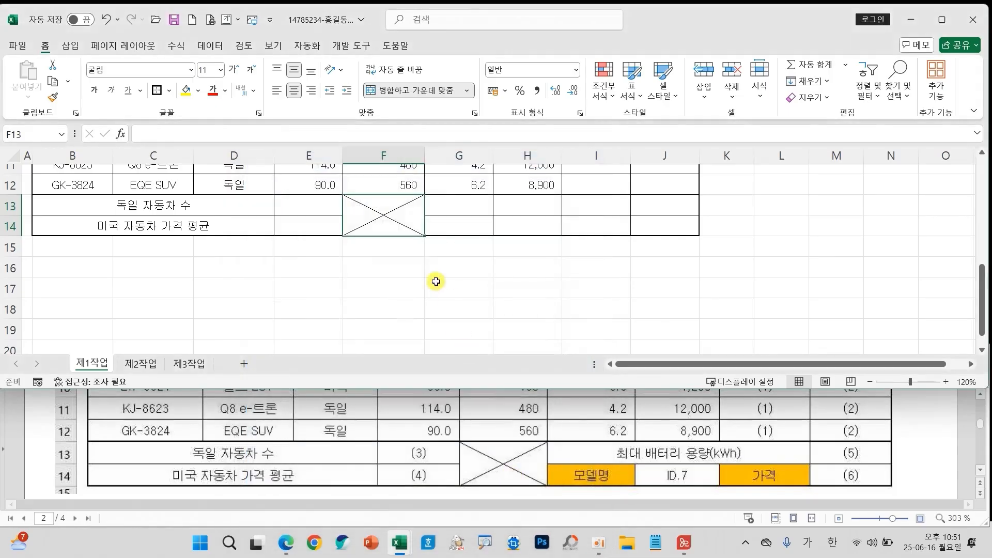
Merge and center G13:I13 and enter the label 최대 배터리 용량(kWh) in it
{"action": "left_click_drag", "start_coordinate": [458, 207], "coordinate": [588, 209]}
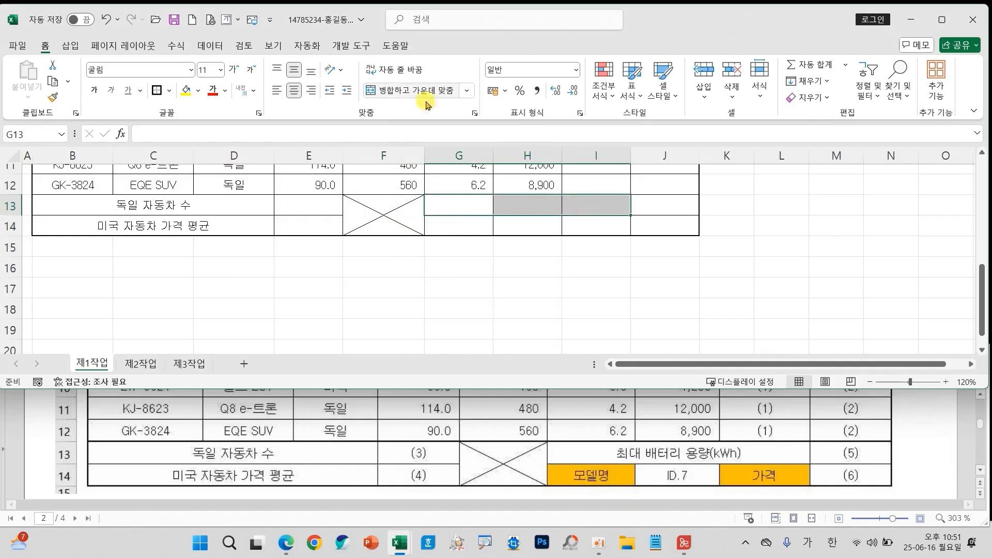
{"action": "left_click", "coordinate": [396, 92]}
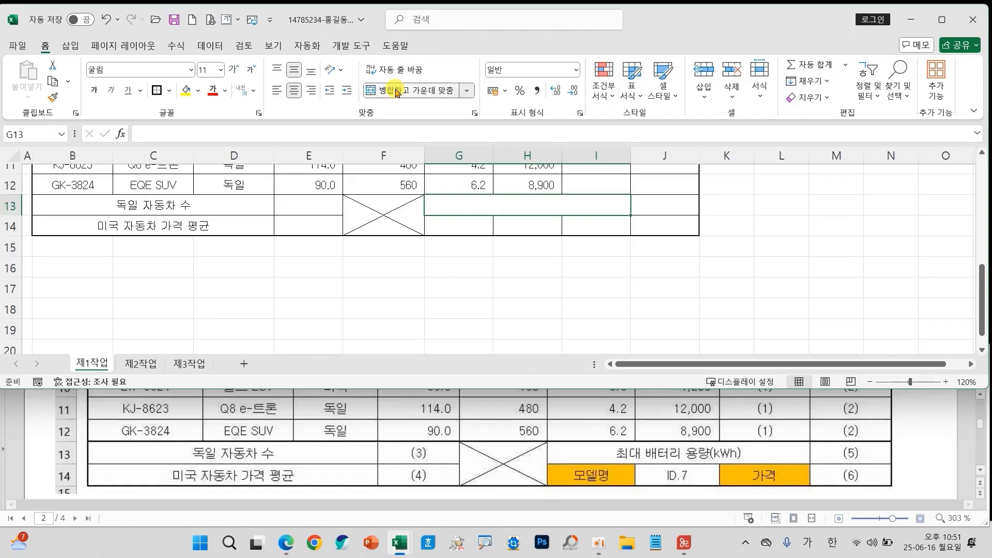
{"action": "type", "text": "최대 배터리 "}
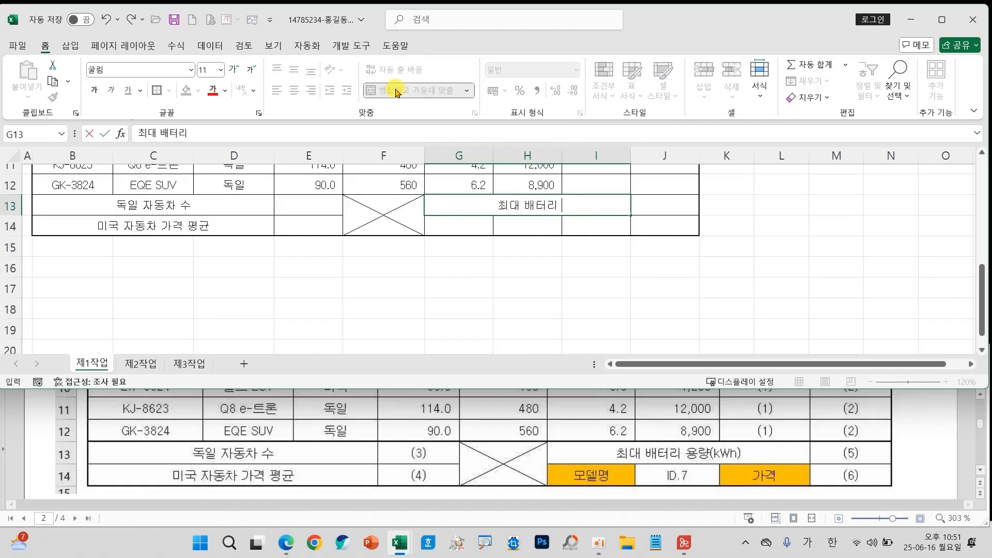
{"action": "type", "text": "용량(kw"}
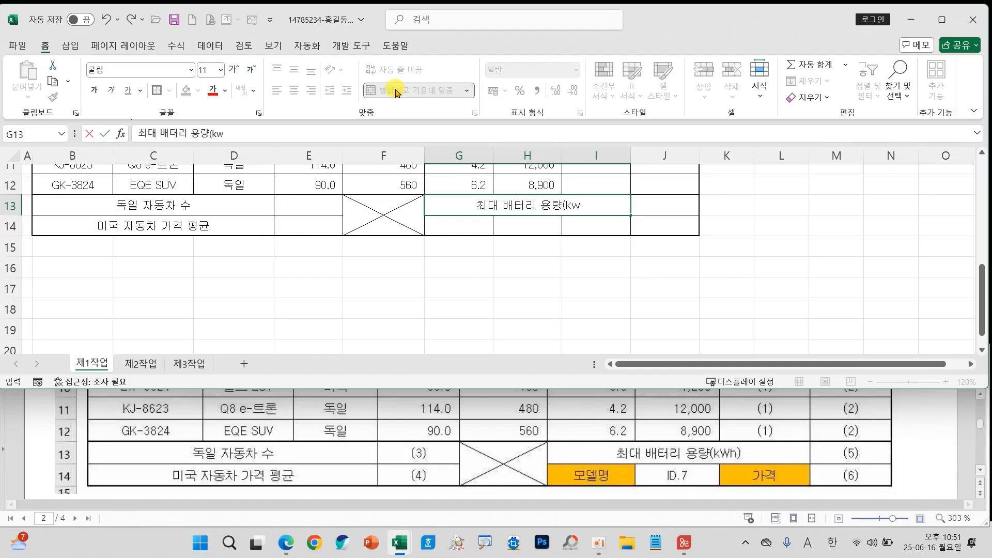
{"action": "type", "text": "h"}
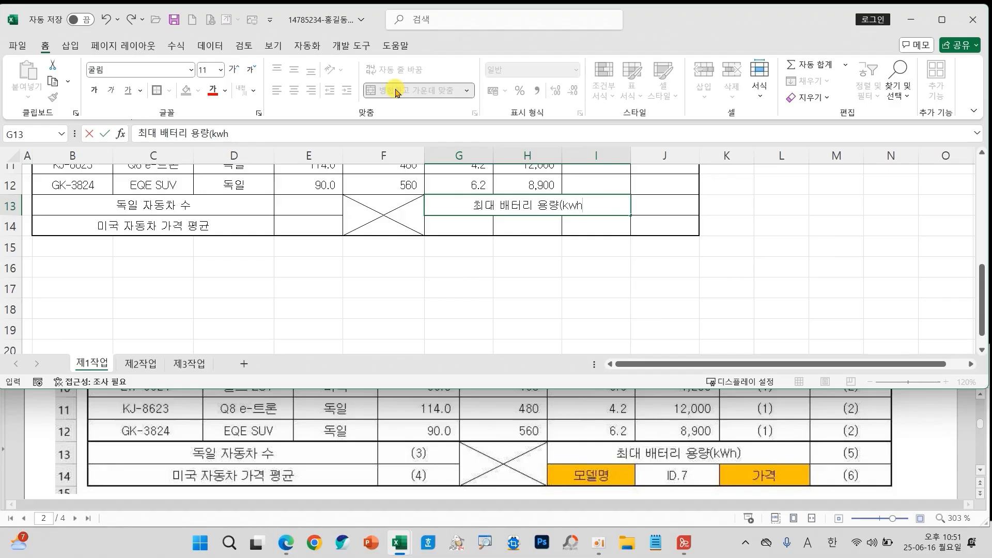
{"action": "key", "text": "BackSpace"}
{"action": "key", "text": "BackSpace"}
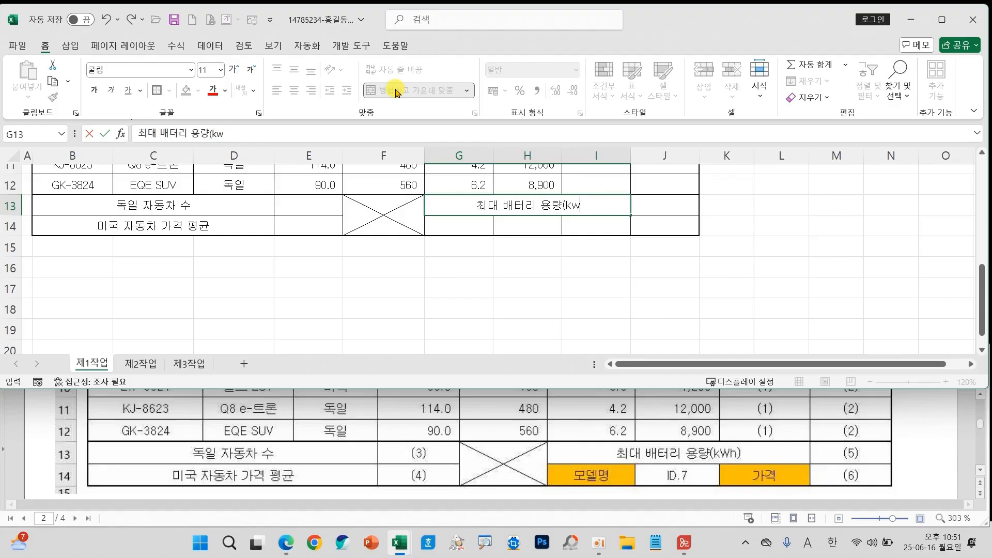
{"action": "type", "text": "Wh)"}
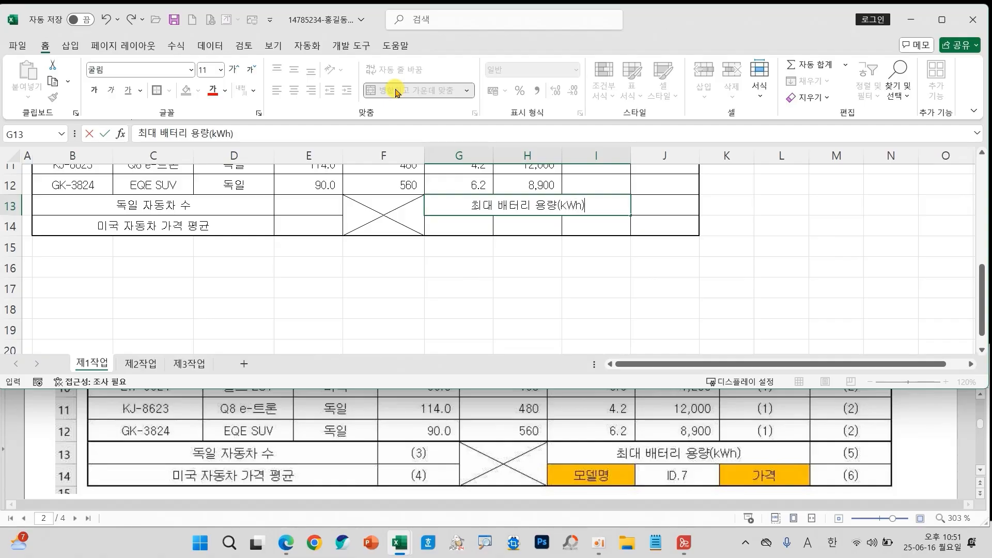
Enter the label 모델명 in cell G14 and 가격 in cell I14
{"action": "key", "text": "Return"}
{"action": "type", "text": "모데ㄹ명"}
{"action": "key", "text": "Tab"}
{"action": "key", "text": "Tab"}
{"action": "type", "text": "가격"}
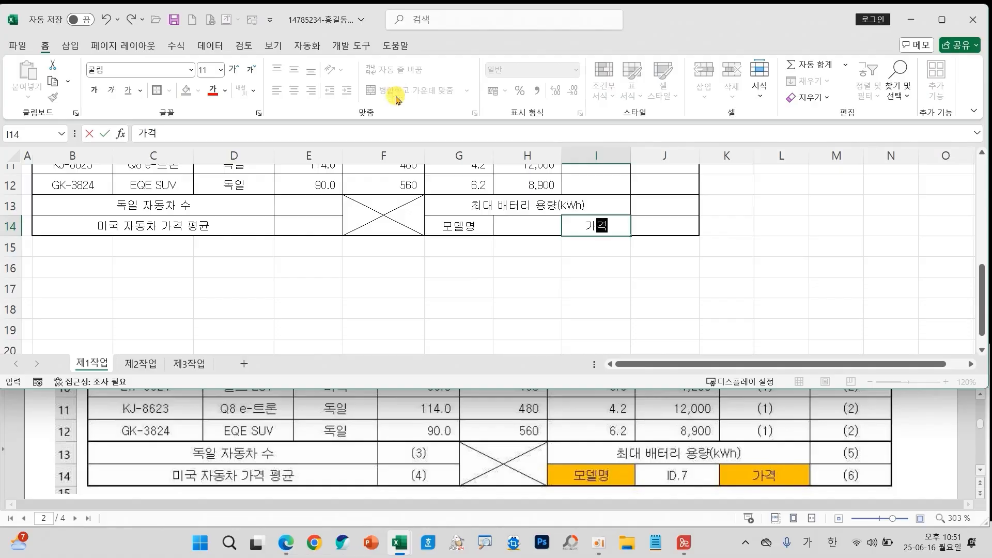
{"action": "left_click", "coordinate": [362, 244]}
Capitalize the W in the header units so E4 reads (kWh) and G4 reads (km/kWh)
{"action": "scroll", "coordinate": [482, 466], "scroll_direction": "up", "scroll_amount": 3}
{"action": "scroll", "coordinate": [482, 465], "scroll_direction": "up", "scroll_amount": 3}
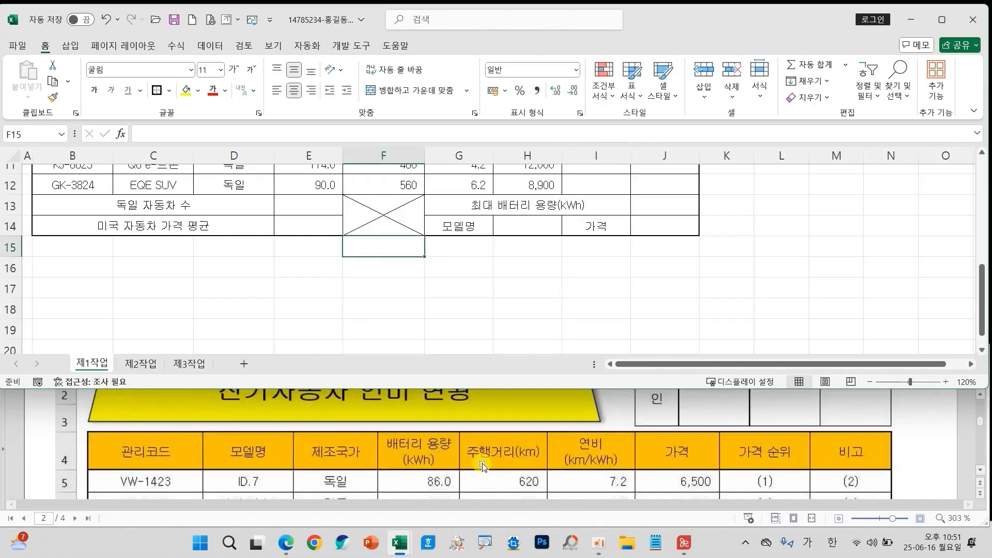
{"action": "scroll", "coordinate": [499, 231], "scroll_direction": "up", "scroll_amount": 3}
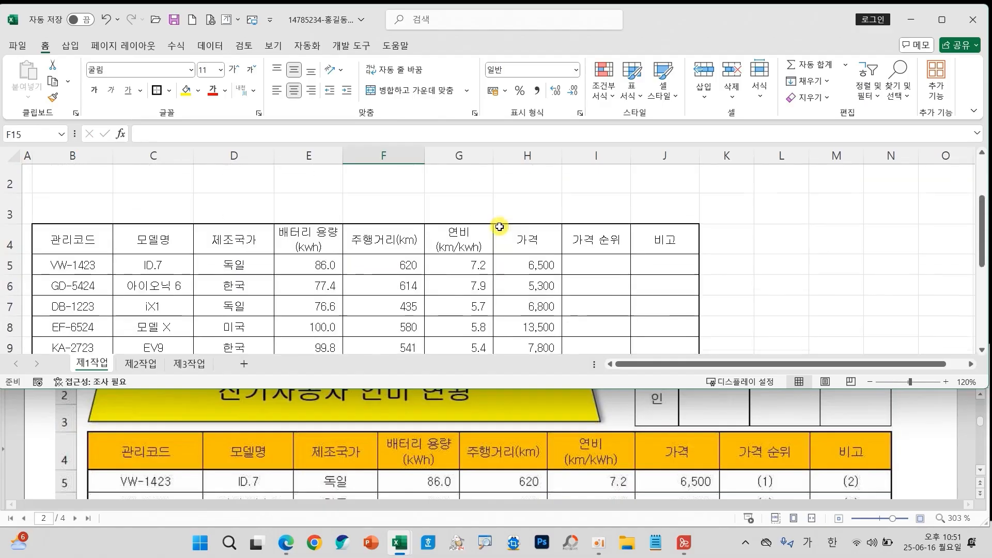
{"action": "left_click", "coordinate": [312, 247]}
{"action": "double_click", "coordinate": [312, 248]}
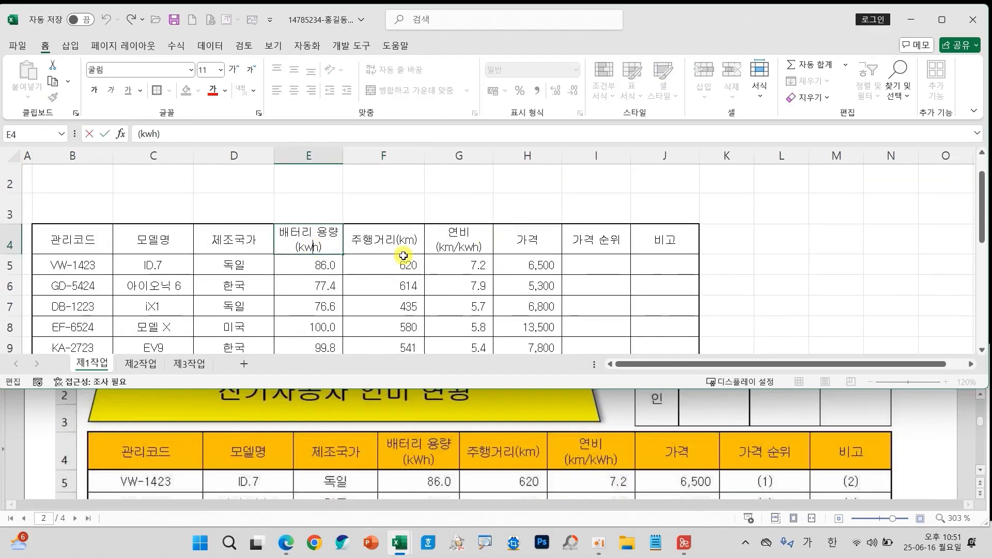
{"action": "key", "text": "BackSpace"}
{"action": "type", "text": "W"}
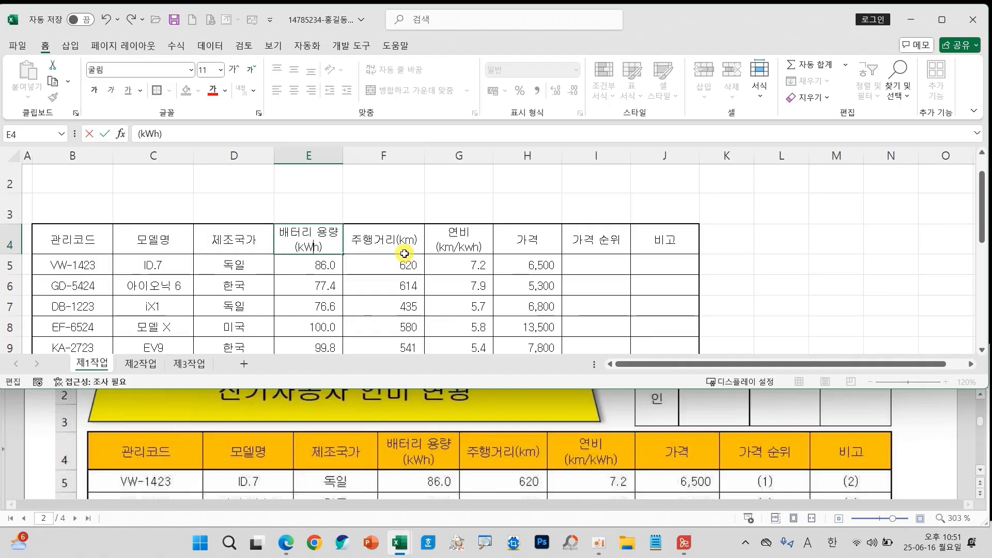
{"action": "double_click", "coordinate": [466, 250]}
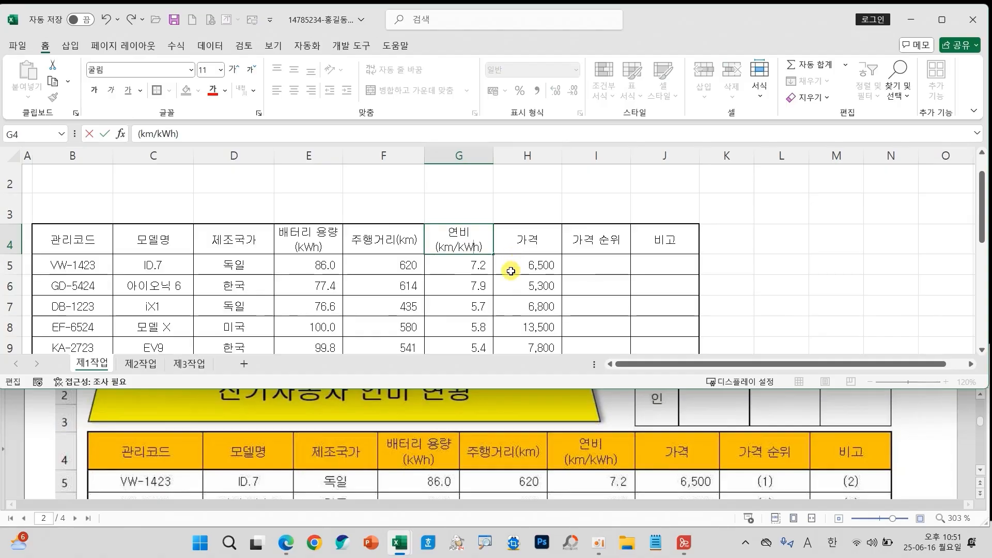
{"action": "left_click", "coordinate": [503, 285]}
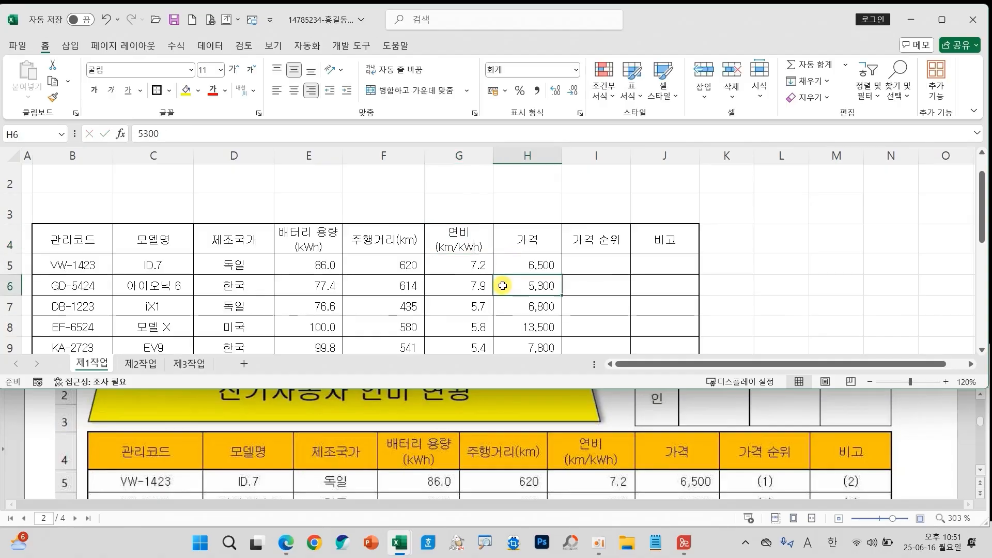
Save the workbook with the completed table entries
{"action": "left_click", "coordinate": [471, 286]}
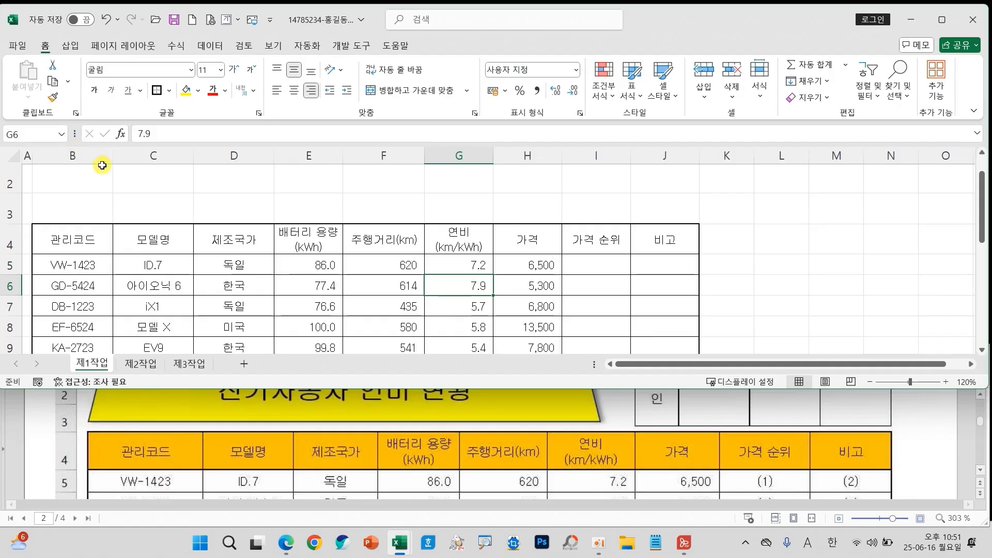
{"action": "left_click", "coordinate": [175, 21]}
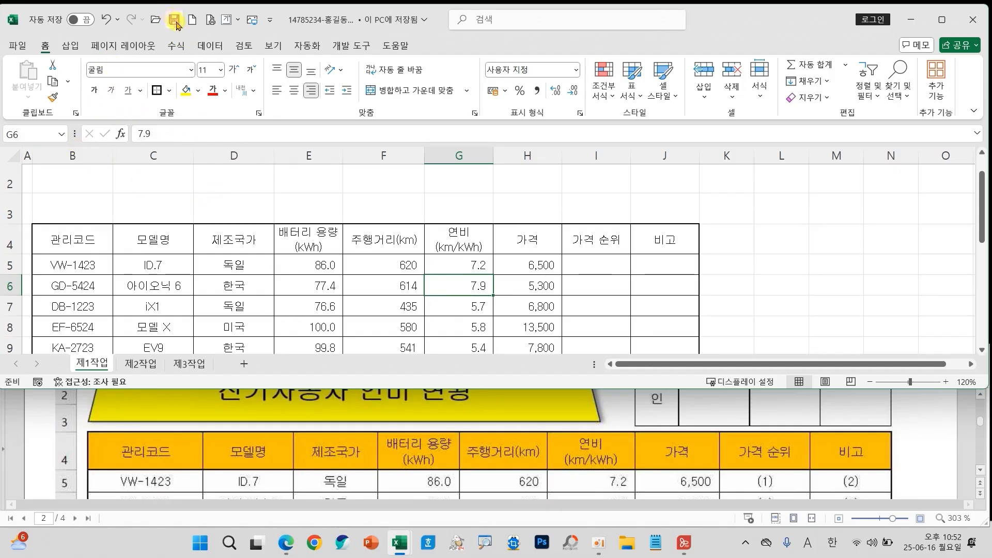
{"action": "left_click", "coordinate": [255, 284]}
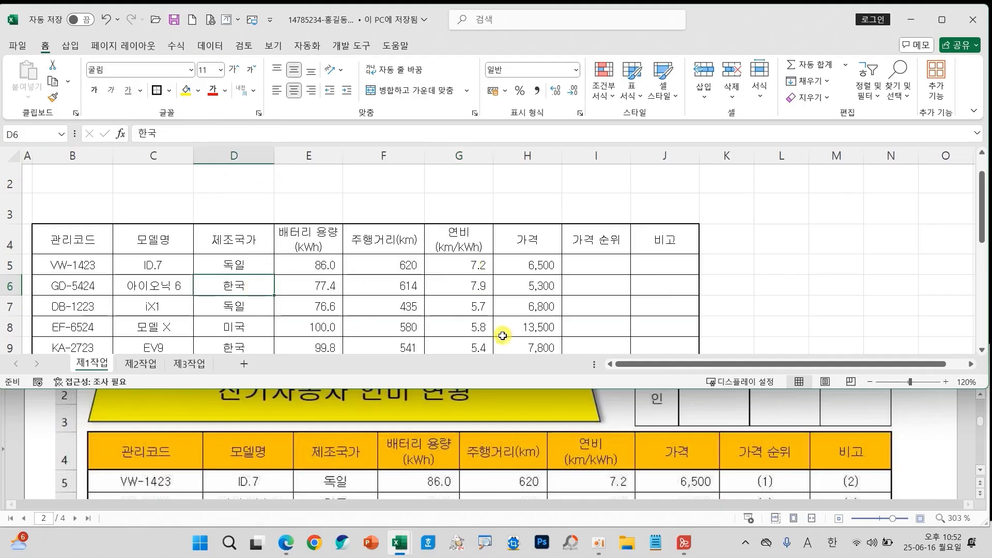
Review the table against the exam sheet and read its conditions for data formatting and the title shape
{"action": "scroll", "coordinate": [491, 257], "scroll_direction": "down", "scroll_amount": 3}
{"action": "scroll", "coordinate": [464, 264], "scroll_direction": "up", "scroll_amount": 1}
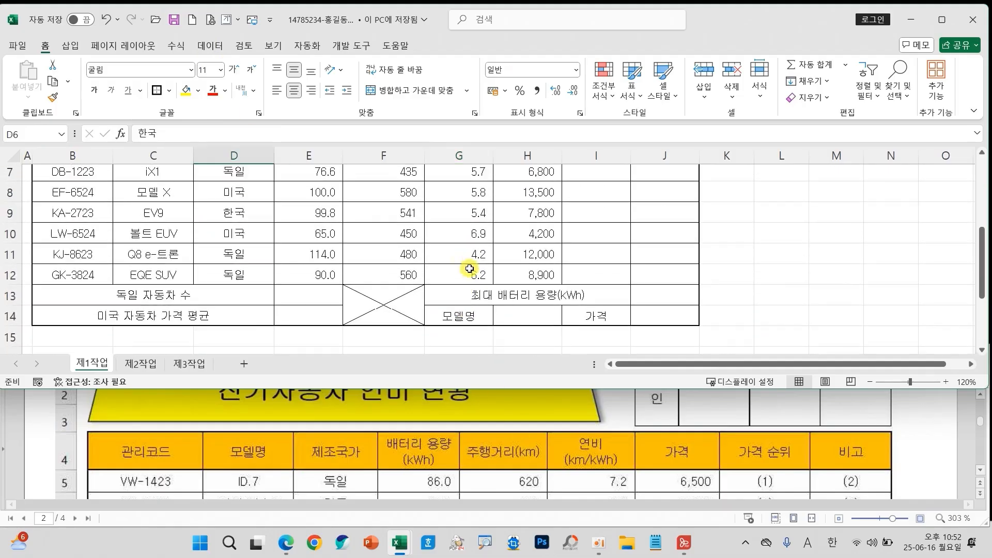
{"action": "scroll", "coordinate": [577, 451], "scroll_direction": "up", "scroll_amount": 3}
{"action": "scroll", "coordinate": [578, 453], "scroll_direction": "down", "scroll_amount": 1}
{"action": "scroll", "coordinate": [578, 451], "scroll_direction": "down", "scroll_amount": 6}
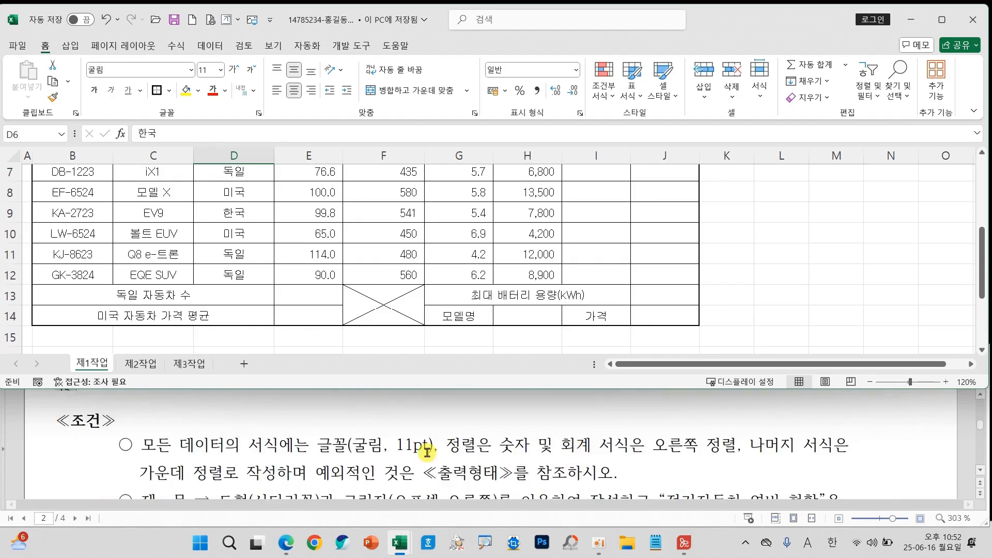
{"action": "scroll", "coordinate": [436, 450], "scroll_direction": "down", "scroll_amount": 1}
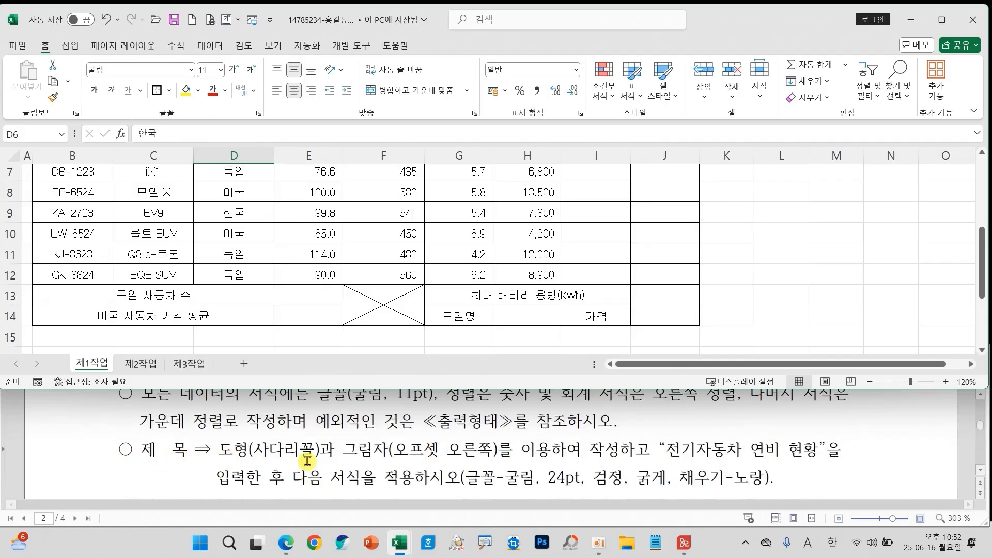
Draw a trapezoid about 15.1 cm wide and 2.6 cm high above the table, spanning columns B to G in rows 1 to 3
{"action": "scroll", "coordinate": [263, 308], "scroll_direction": "up", "scroll_amount": 2}
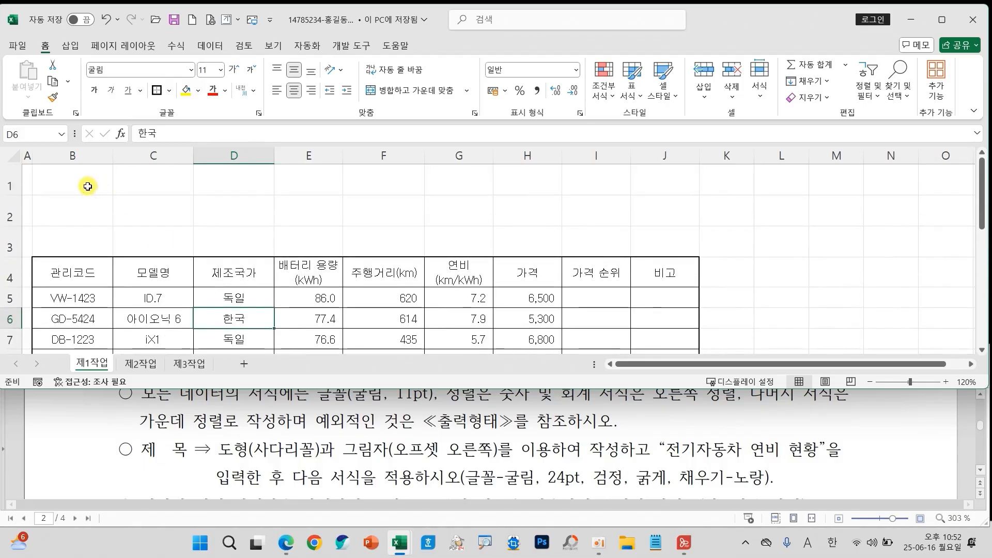
{"action": "left_click", "coordinate": [70, 46]}
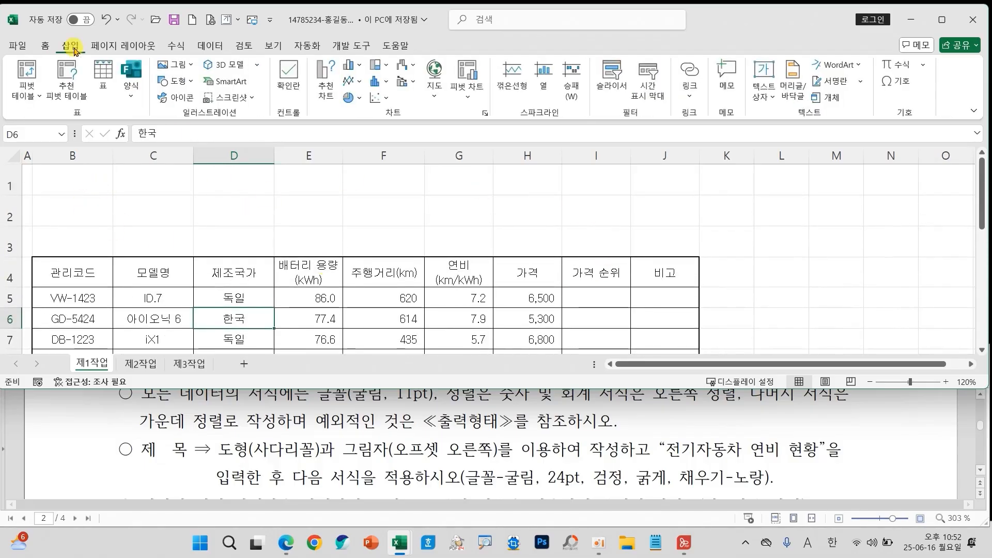
{"action": "left_click", "coordinate": [176, 82]}
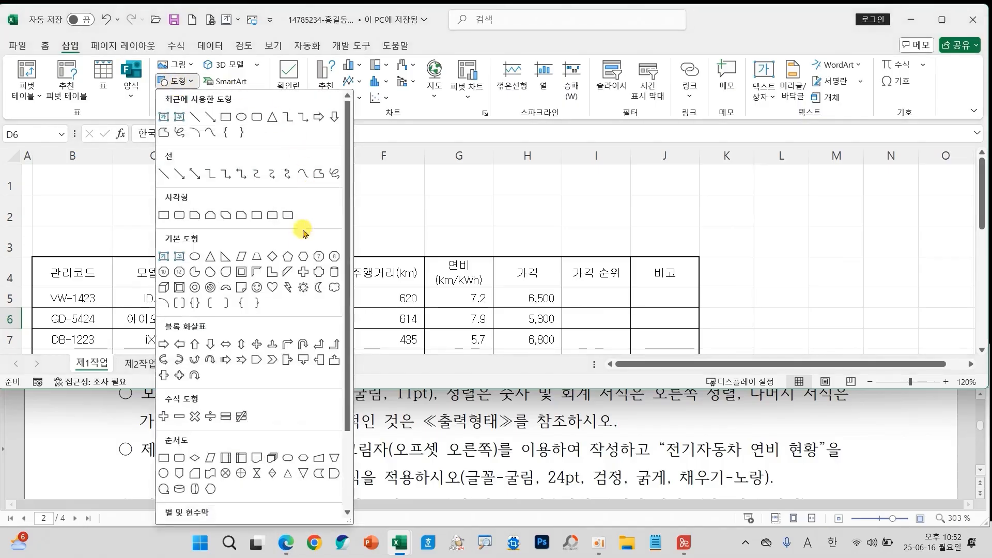
{"action": "left_click", "coordinate": [258, 259]}
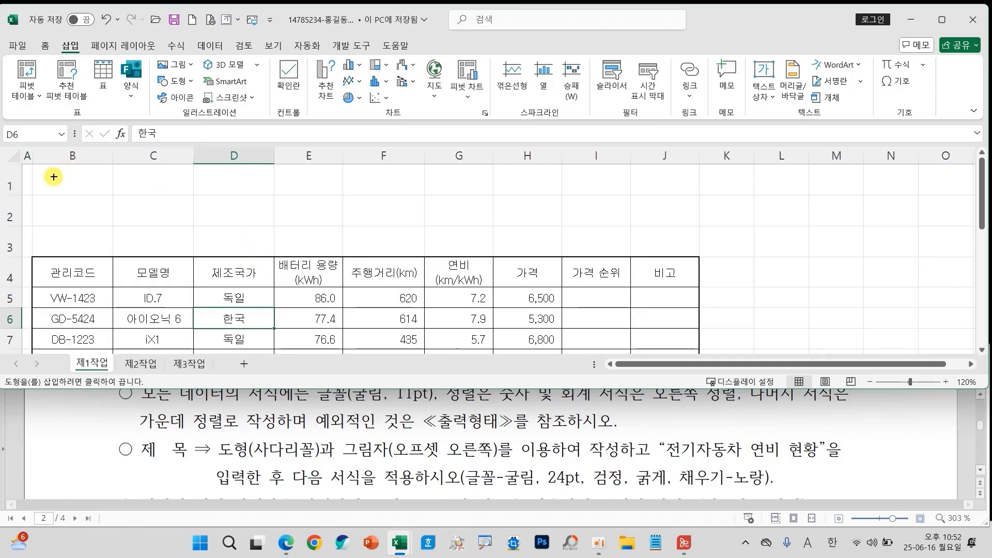
{"action": "left_click_drag", "start_coordinate": [31, 173], "coordinate": [473, 248]}
{"action": "scroll", "coordinate": [543, 449], "scroll_direction": "down", "scroll_amount": 5}
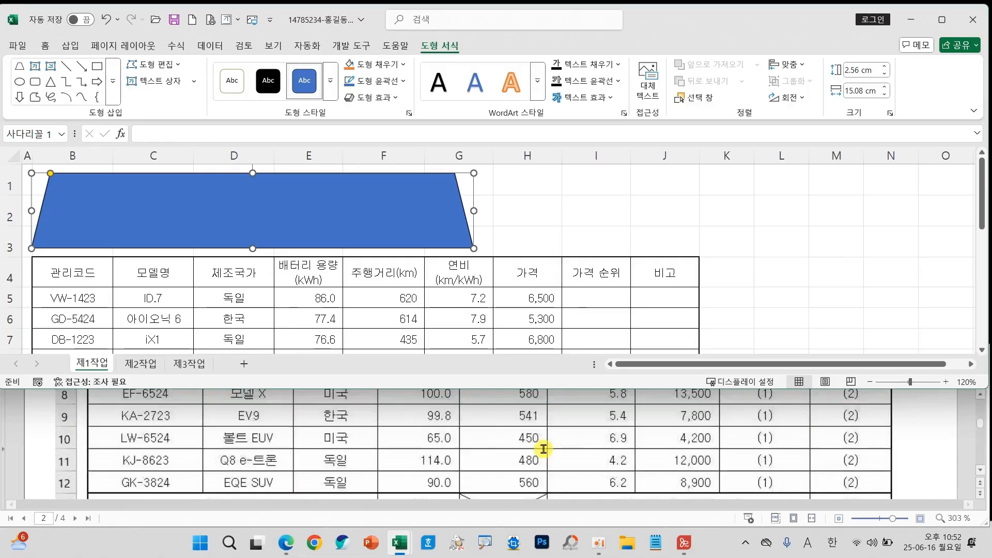
{"action": "scroll", "coordinate": [543, 449], "scroll_direction": "up", "scroll_amount": 4}
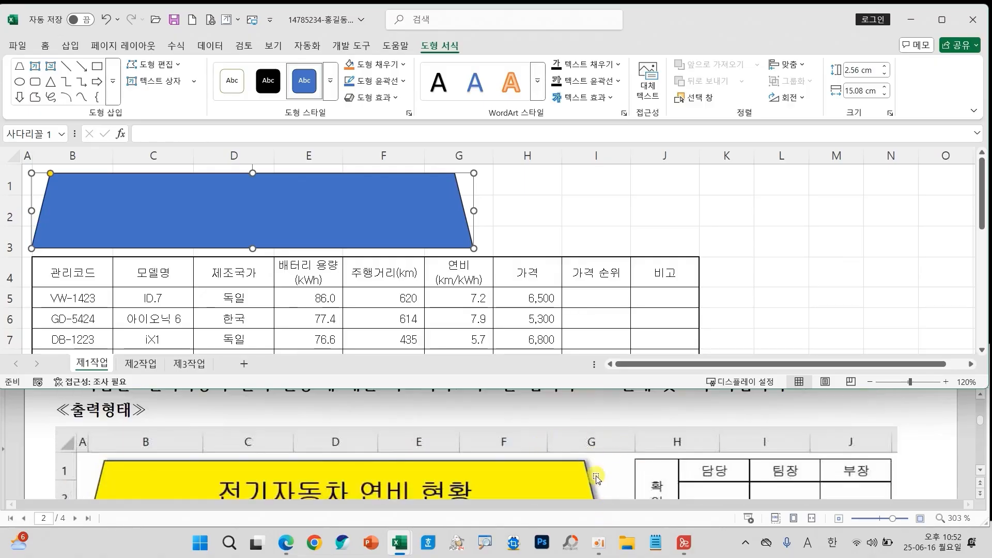
Review the exam sheet's sample title and its conditions for the trapezoid's shadow, fill and text format
{"action": "scroll", "coordinate": [599, 487], "scroll_direction": "down", "scroll_amount": 1}
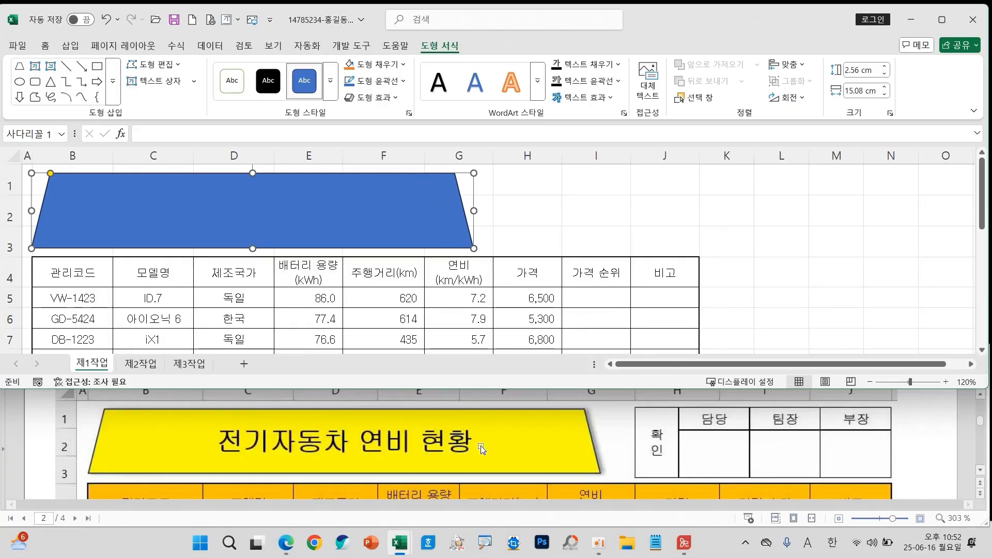
{"action": "scroll", "coordinate": [481, 449], "scroll_direction": "down", "scroll_amount": 6}
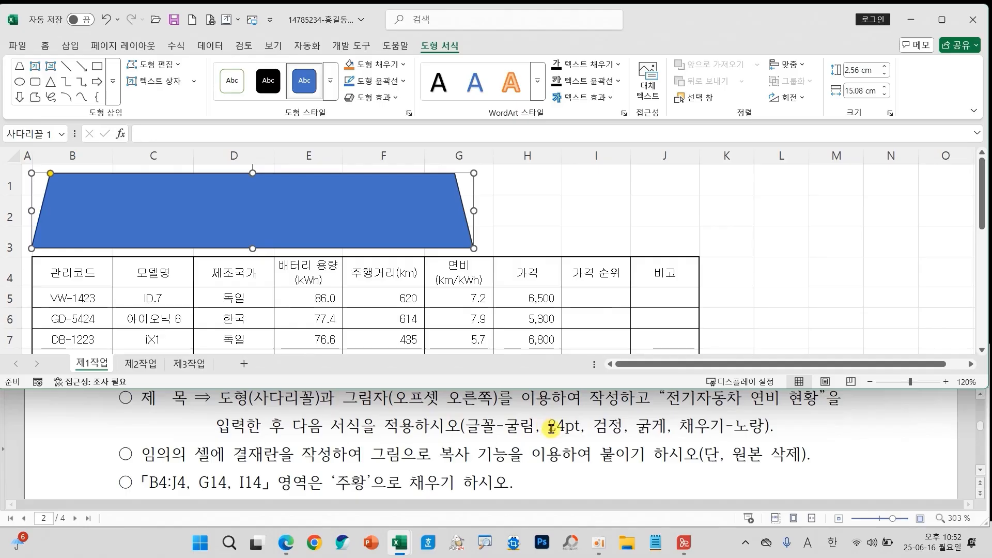
{"action": "left_click_drag", "start_coordinate": [326, 384], "coordinate": [505, 413]}
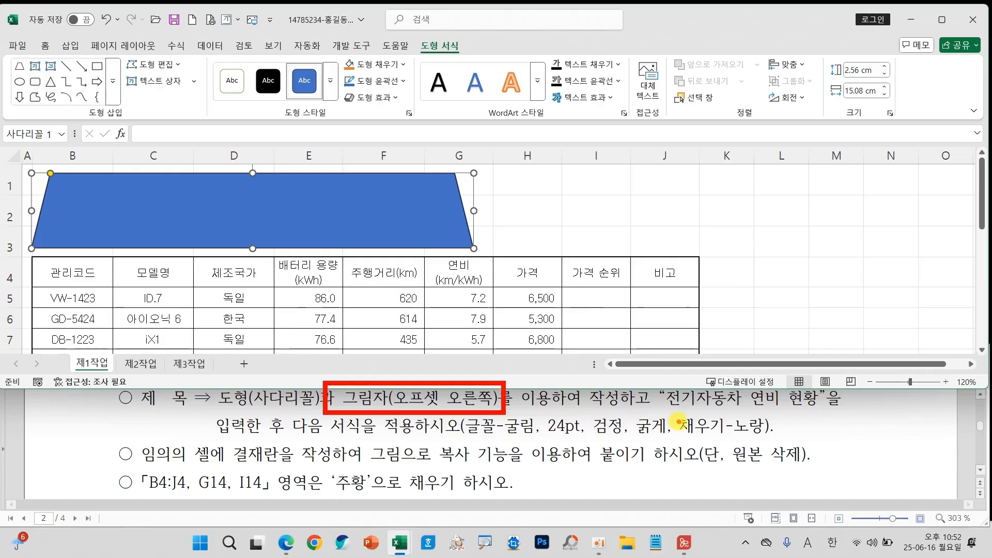
{"action": "mouse_move", "coordinate": [665, 412]}
{"action": "left_mouse_down"}
{"action": "mouse_move", "coordinate": [735, 442]}
{"action": "mouse_move", "coordinate": [783, 442]}
{"action": "left_mouse_up"}
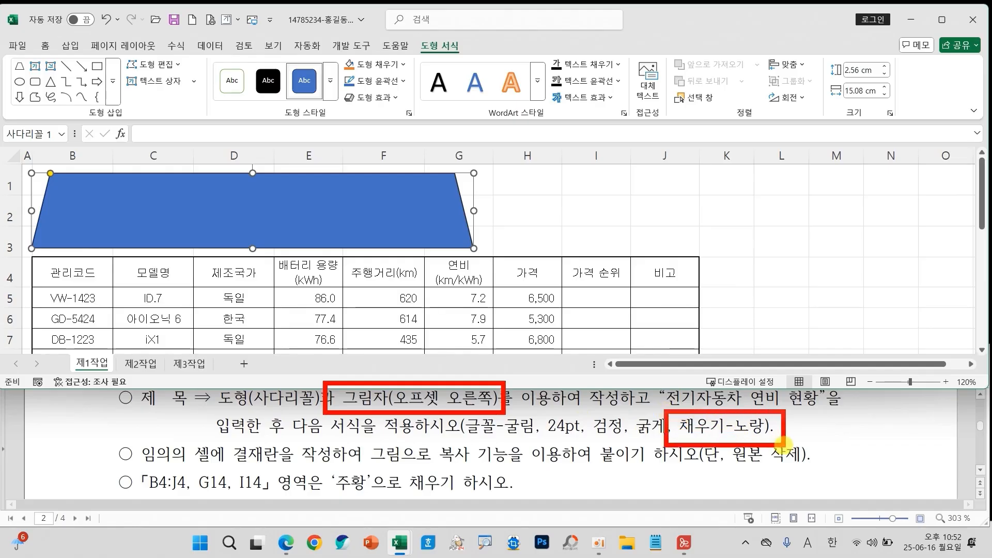
{"action": "mouse_move", "coordinate": [430, 28]}
{"action": "left_mouse_down"}
{"action": "mouse_move", "coordinate": [448, 61]}
{"action": "mouse_move", "coordinate": [444, 29]}
{"action": "left_mouse_up"}
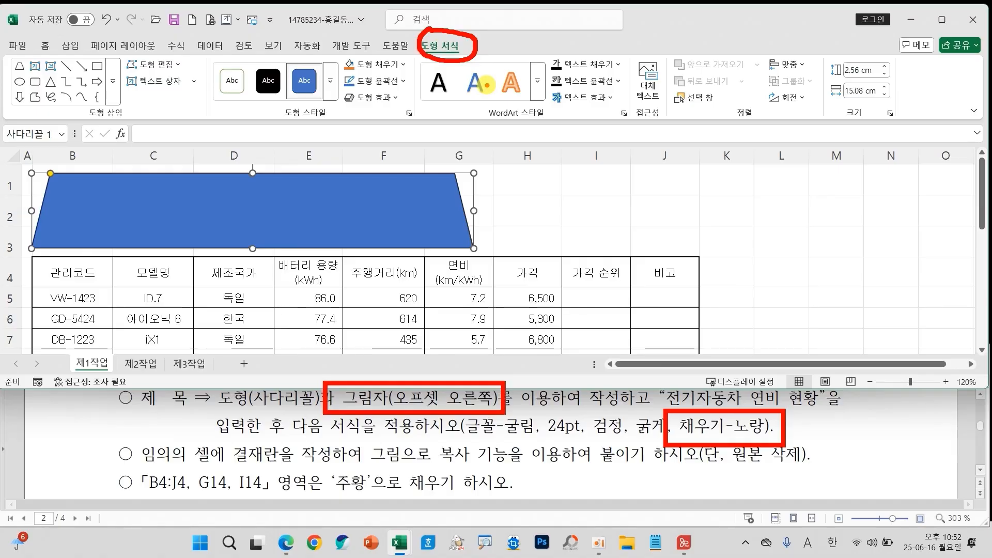
{"action": "mouse_move", "coordinate": [528, 24]}
{"action": "left_mouse_down"}
{"action": "mouse_move", "coordinate": [510, 50]}
{"action": "mouse_move", "coordinate": [550, 24]}
{"action": "mouse_move", "coordinate": [576, 53]}
{"action": "mouse_move", "coordinate": [639, 54]}
{"action": "mouse_move", "coordinate": [643, 83]}
{"action": "mouse_move", "coordinate": [694, 68]}
{"action": "mouse_move", "coordinate": [677, 85]}
{"action": "mouse_move", "coordinate": [705, 99]}
{"action": "left_mouse_up"}
{"action": "mouse_move", "coordinate": [535, 116]}
{"action": "left_mouse_down"}
{"action": "mouse_move", "coordinate": [513, 191]}
{"action": "mouse_move", "coordinate": [569, 191]}
{"action": "left_mouse_up"}
{"action": "mouse_move", "coordinate": [554, 156]}
{"action": "left_mouse_down"}
{"action": "mouse_move", "coordinate": [610, 132]}
{"action": "mouse_move", "coordinate": [677, 124]}
{"action": "mouse_move", "coordinate": [679, 194]}
{"action": "left_mouse_up"}
{"action": "left_click_drag", "start_coordinate": [684, 138], "coordinate": [744, 137]}
{"action": "mouse_move", "coordinate": [712, 149]}
{"action": "left_mouse_down"}
{"action": "mouse_move", "coordinate": [710, 182]}
{"action": "mouse_move", "coordinate": [724, 180]}
{"action": "left_mouse_up"}
{"action": "left_click_drag", "start_coordinate": [684, 182], "coordinate": [744, 178]}
{"action": "left_click_drag", "start_coordinate": [677, 209], "coordinate": [799, 208]}
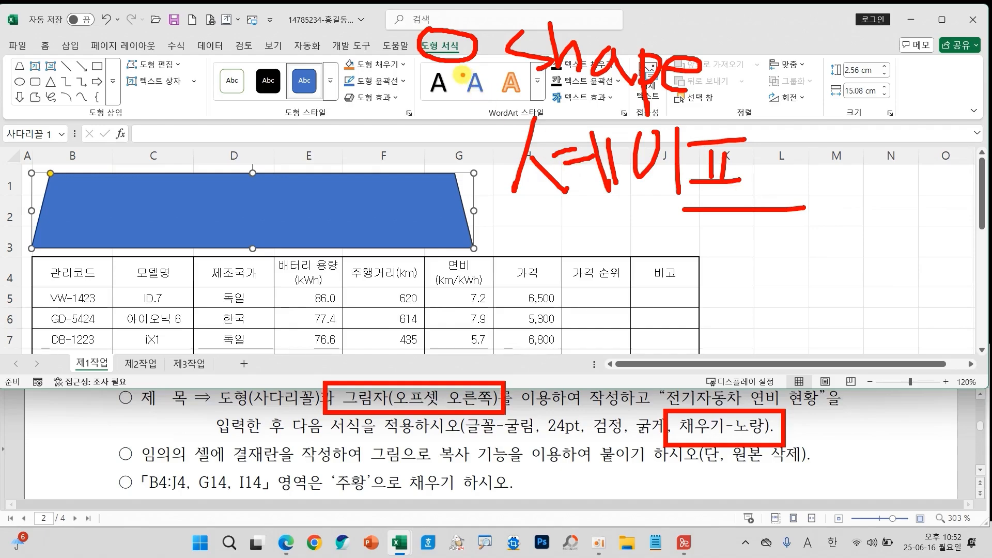
{"action": "key", "text": "Escape"}
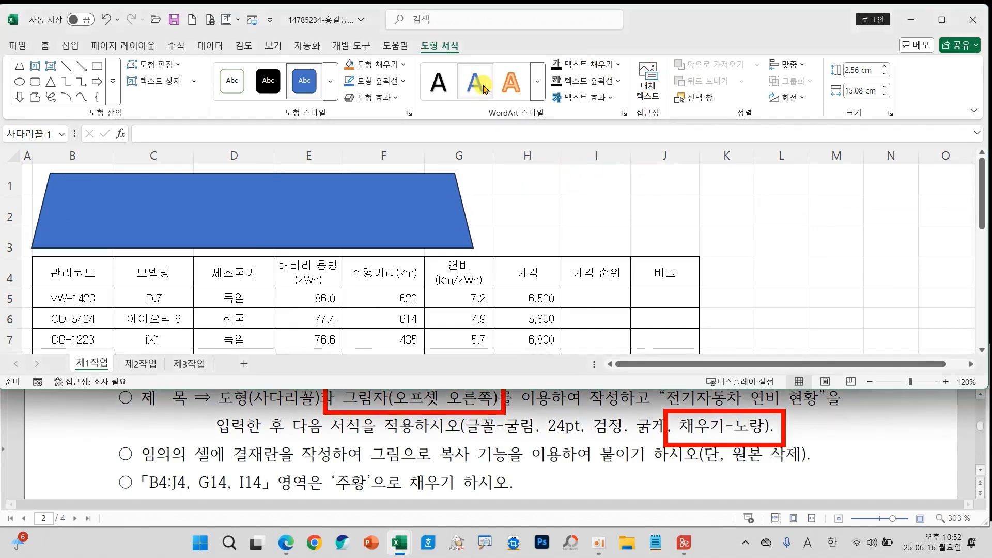
Fill the trapezoid with standard yellow and give it an outer Offset Right shadow
{"action": "left_click", "coordinate": [396, 68]}
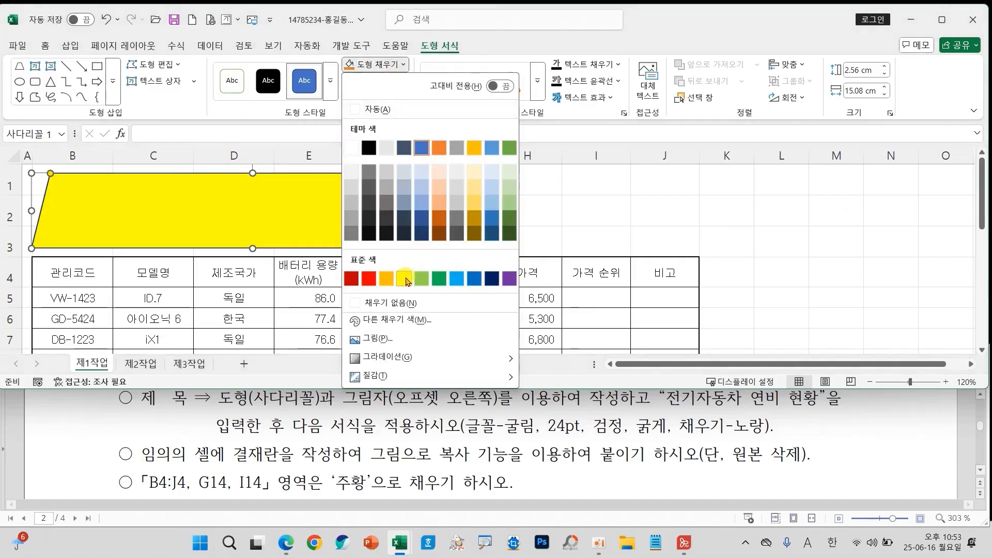
{"action": "left_click", "coordinate": [405, 280]}
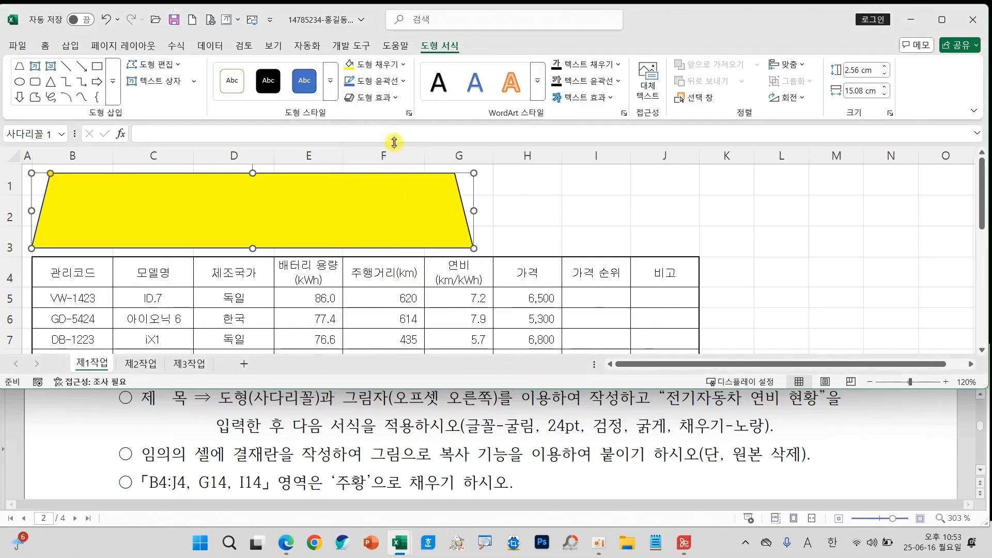
{"action": "left_click", "coordinate": [382, 100]}
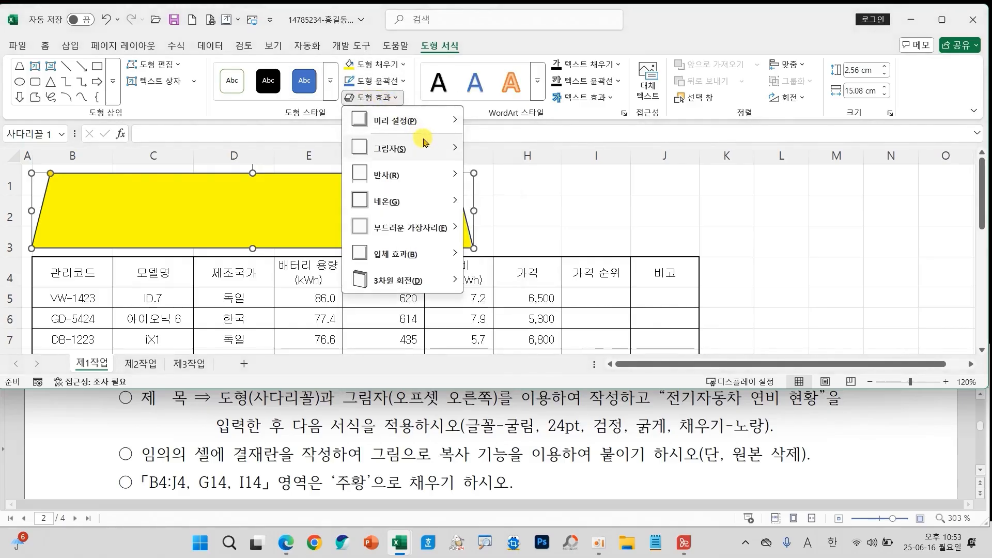
{"action": "mouse_move", "coordinate": [420, 149]}
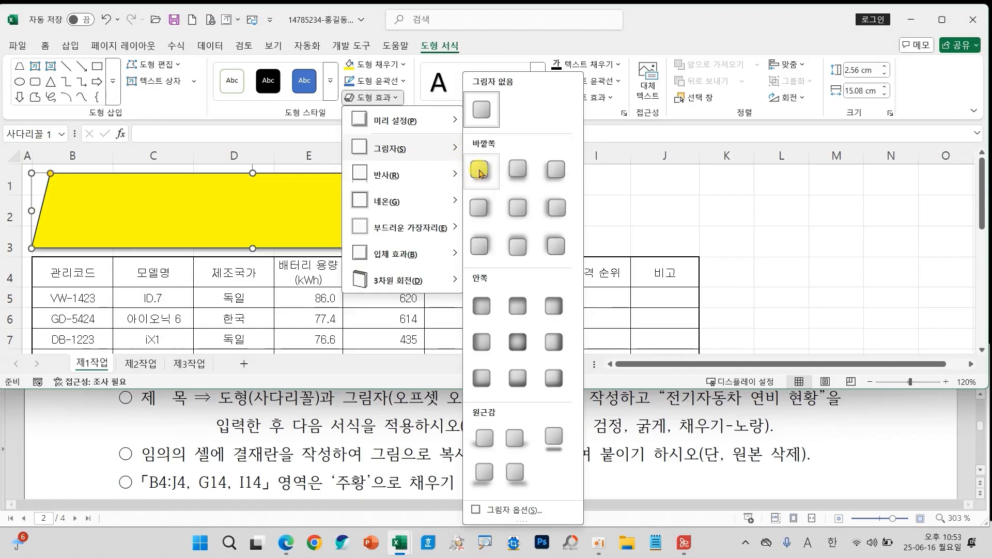
{"action": "left_click", "coordinate": [481, 209]}
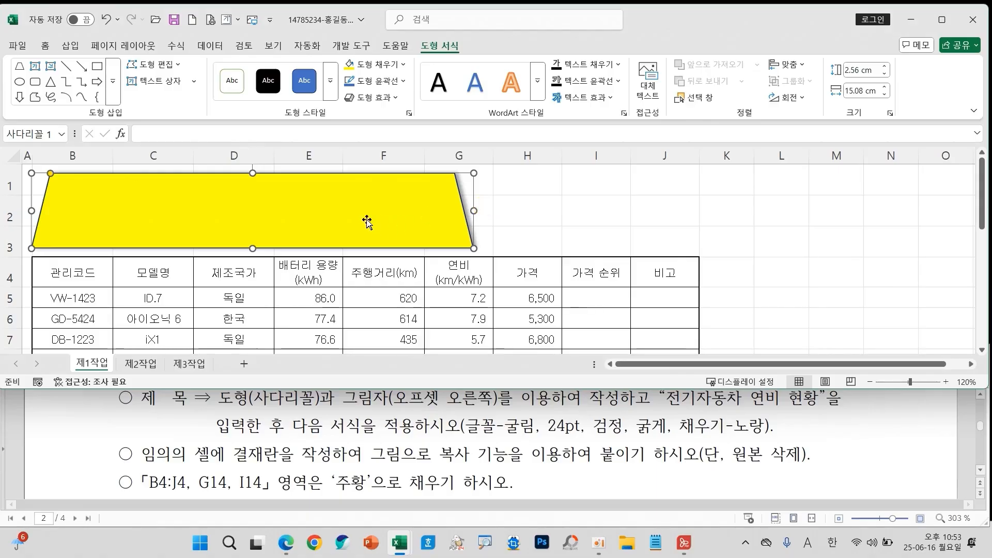
Set the trapezoid's text format to the 굴림 font, 24 pt, black and bold
{"action": "left_click", "coordinate": [46, 46]}
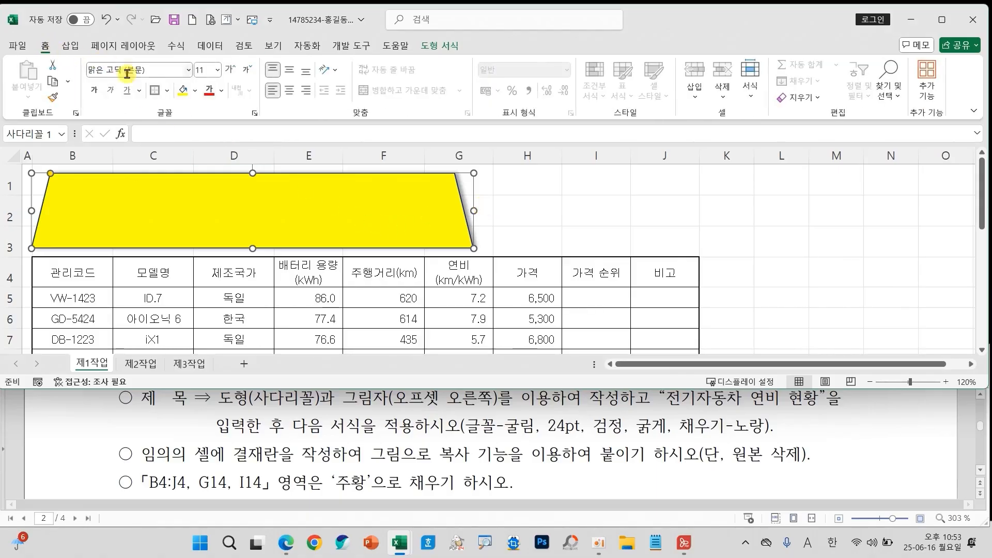
{"action": "type", "text": "rnffl"}
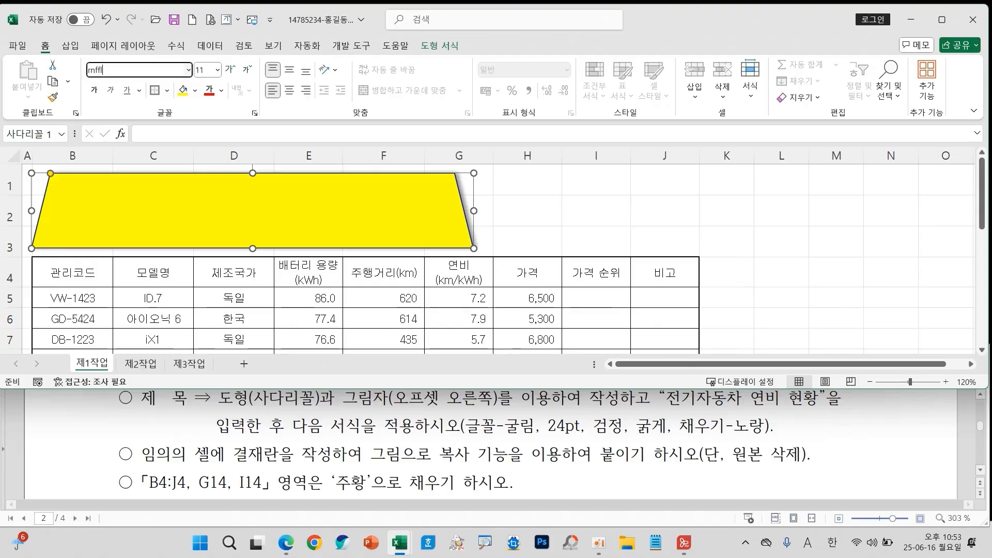
{"action": "key", "text": "Return"}
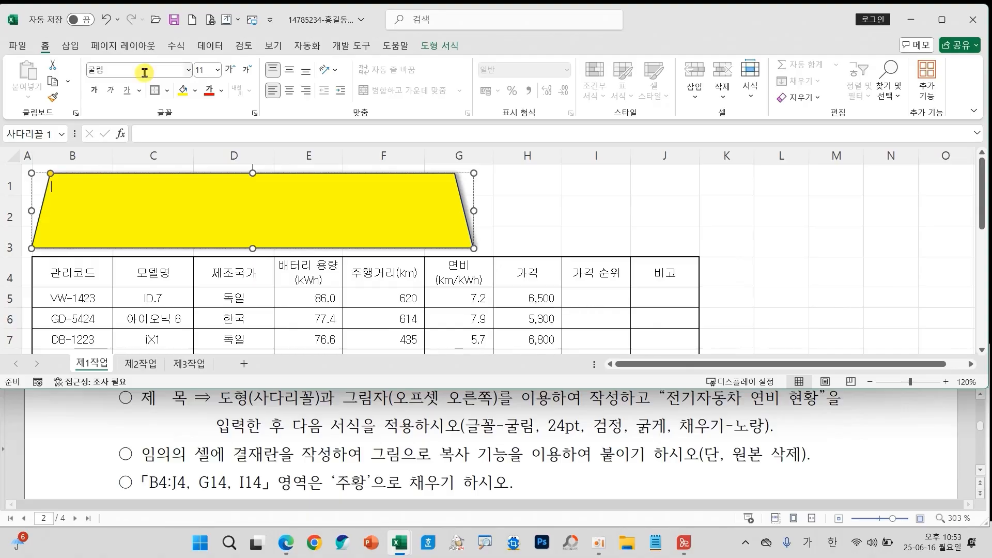
{"action": "left_click", "coordinate": [217, 70]}
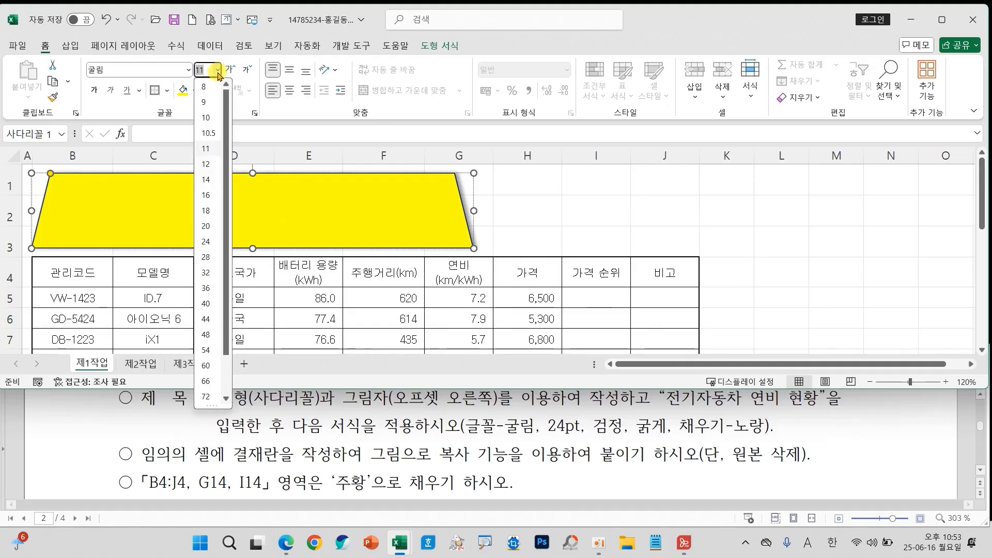
{"action": "left_click", "coordinate": [205, 241]}
{"action": "left_click", "coordinate": [221, 90]}
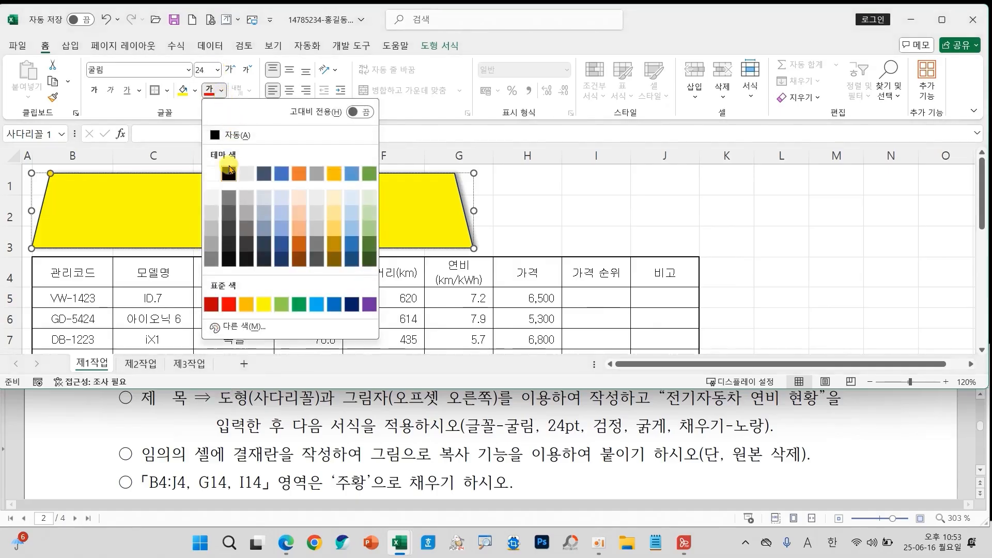
{"action": "left_click", "coordinate": [229, 172]}
{"action": "left_click", "coordinate": [94, 91]}
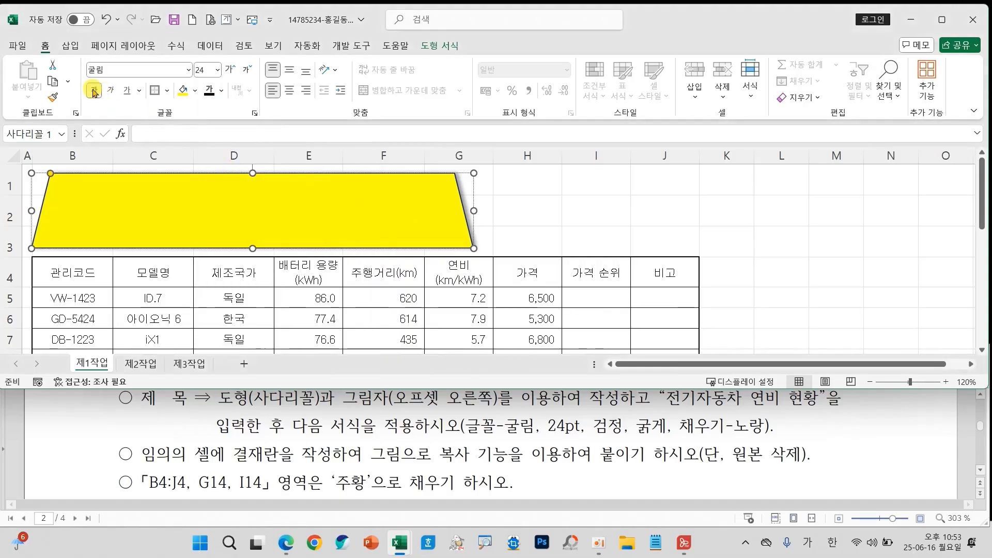
Center the trapezoid's text vertically and horizontally and enter the title 전기자동차 연비 현황
{"action": "left_click_drag", "start_coordinate": [53, 215], "coordinate": [68, 193]}
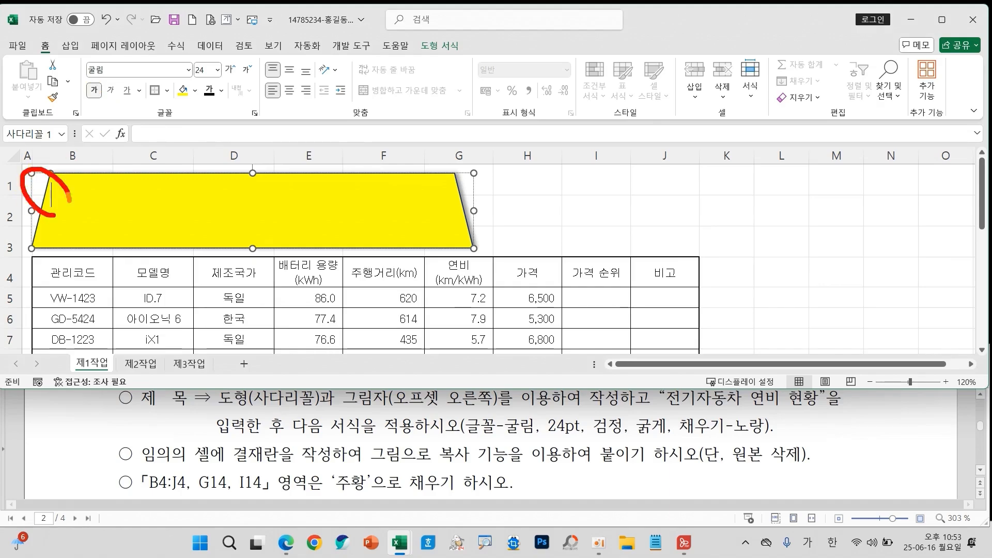
{"action": "left_click_drag", "start_coordinate": [231, 210], "coordinate": [264, 193]}
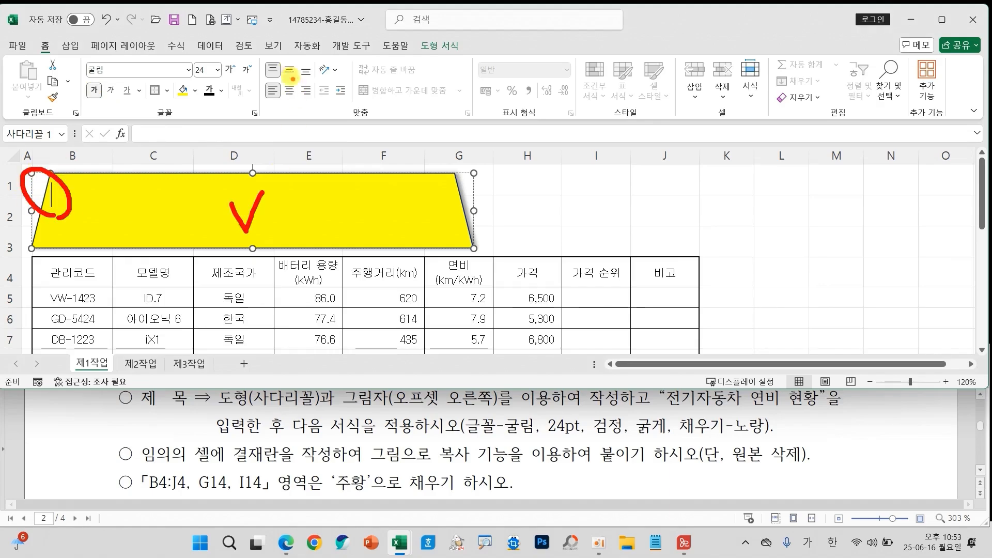
{"action": "left_click_drag", "start_coordinate": [290, 62], "coordinate": [301, 102]}
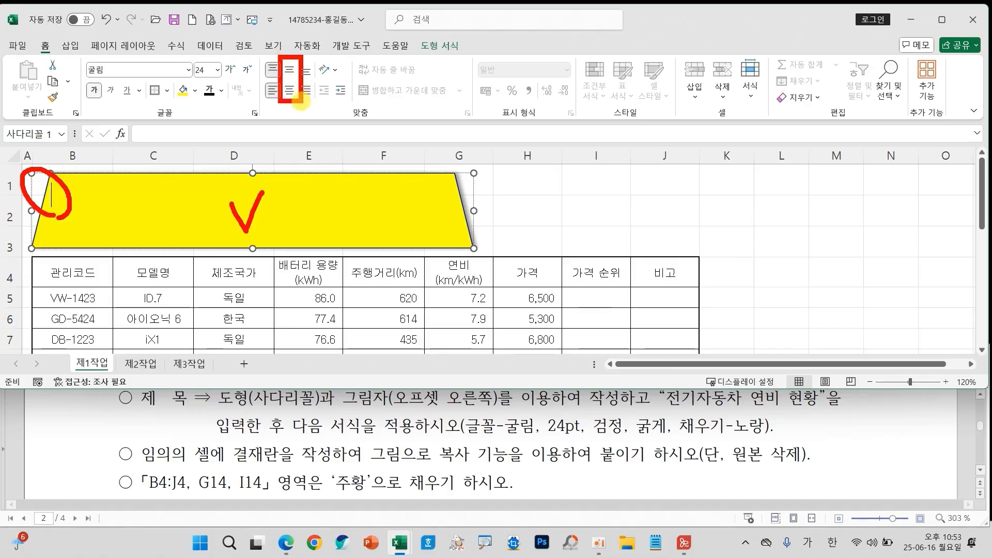
{"action": "key", "text": "Escape"}
{"action": "left_click", "coordinate": [290, 70]}
{"action": "left_click", "coordinate": [290, 91]}
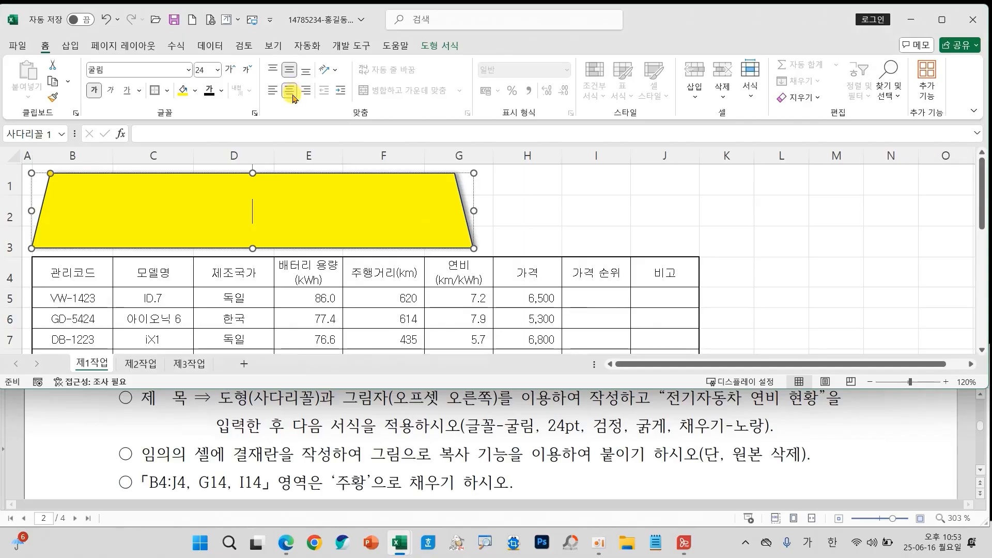
{"action": "type", "text": "기"}
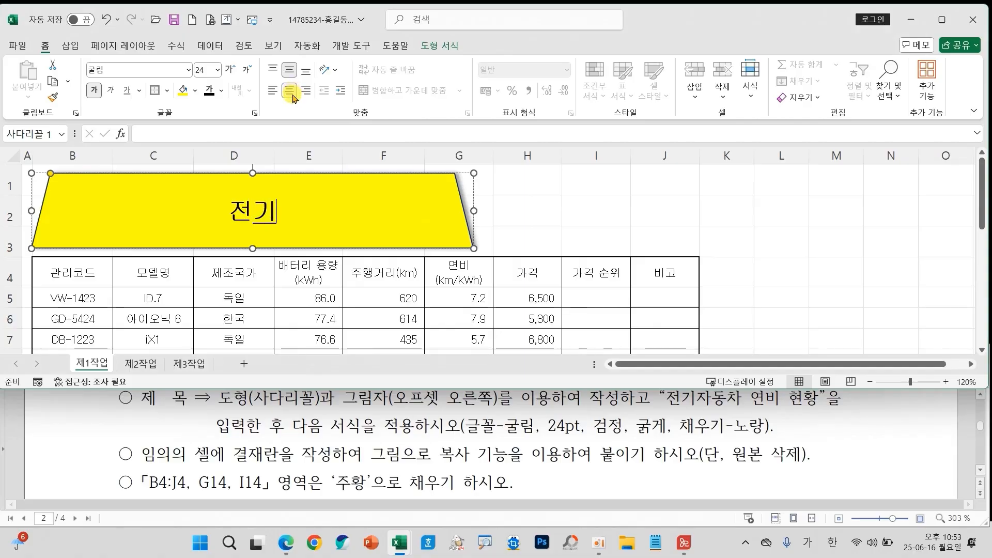
{"action": "type", "text": "자동차 연비 현호"}
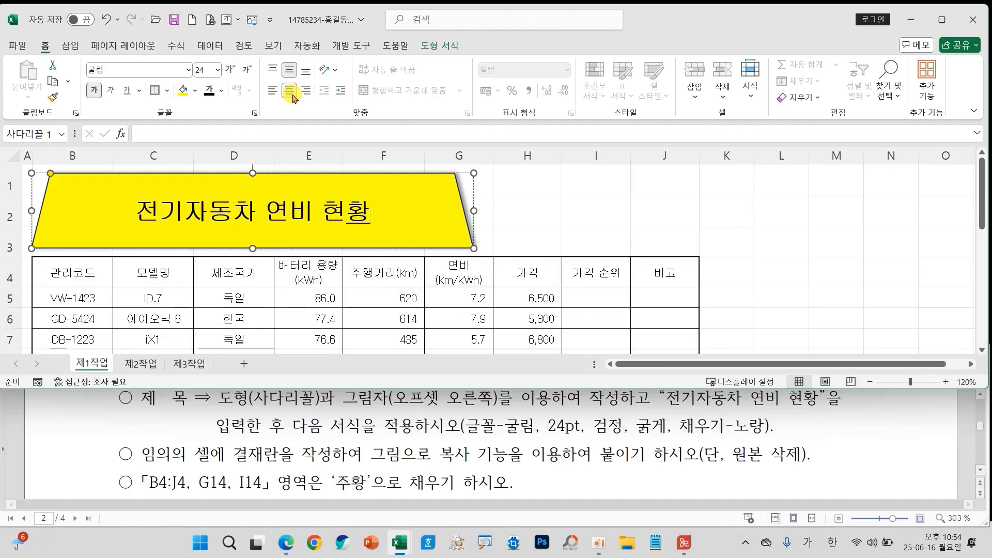
{"action": "left_click", "coordinate": [542, 219]}
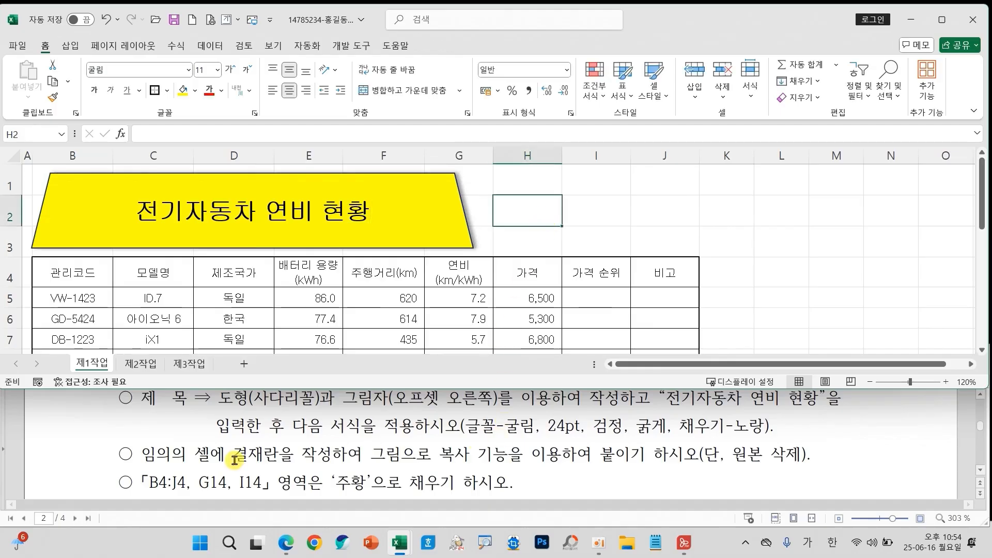
Read the exam sheet's condition for the approval box and examine the box's layout in the sample output
{"action": "mouse_move", "coordinate": [129, 443]}
{"action": "left_mouse_down"}
{"action": "mouse_move", "coordinate": [335, 472]}
{"action": "mouse_move", "coordinate": [513, 469]}
{"action": "left_mouse_up"}
{"action": "mouse_move", "coordinate": [619, 425]}
{"action": "left_mouse_down"}
{"action": "mouse_move", "coordinate": [625, 443]}
{"action": "mouse_move", "coordinate": [662, 389]}
{"action": "left_mouse_up"}
{"action": "left_click_drag", "start_coordinate": [726, 467], "coordinate": [831, 470]}
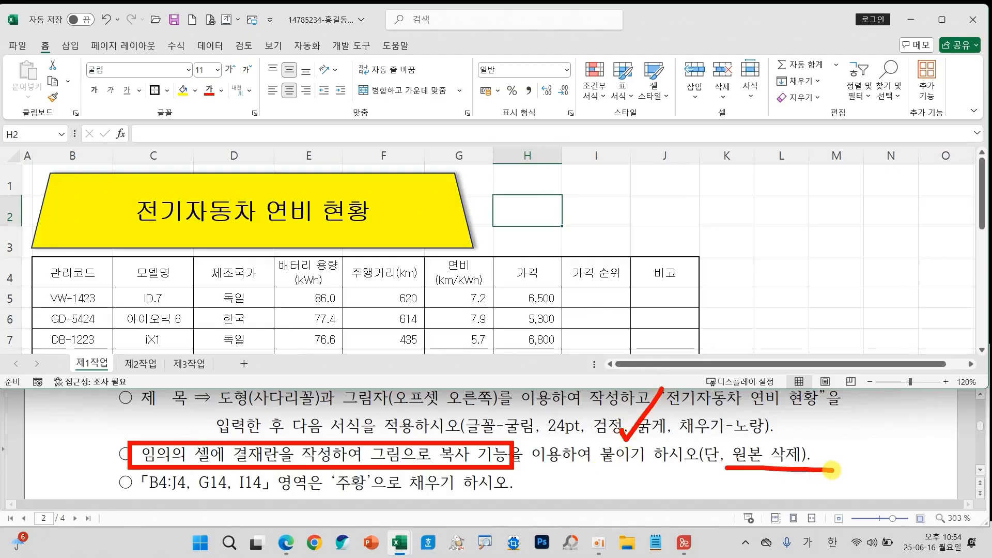
{"action": "key", "text": "Escape"}
{"action": "scroll", "coordinate": [713, 455], "scroll_direction": "up", "scroll_amount": 4}
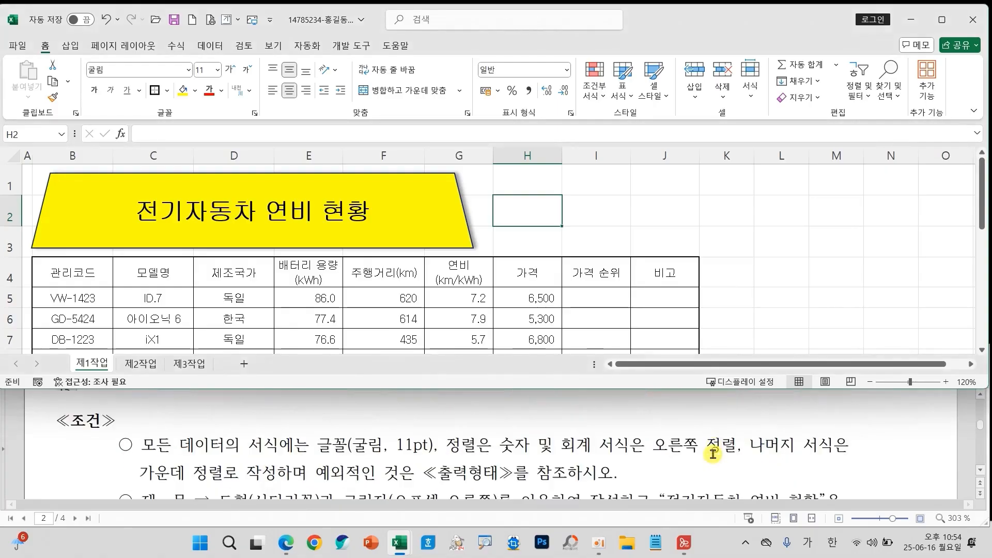
{"action": "scroll", "coordinate": [713, 467], "scroll_direction": "up", "scroll_amount": 5}
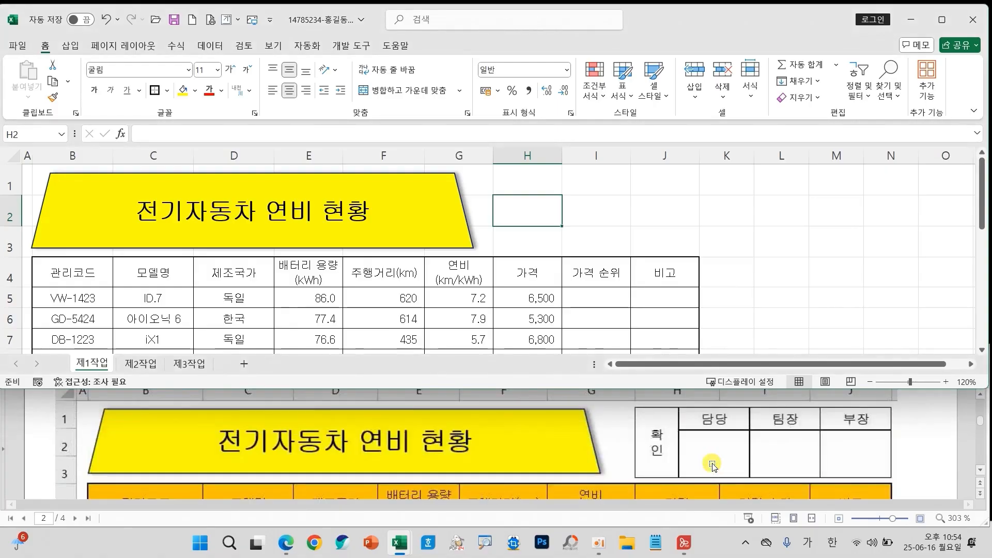
{"action": "left_click", "coordinate": [810, 226]}
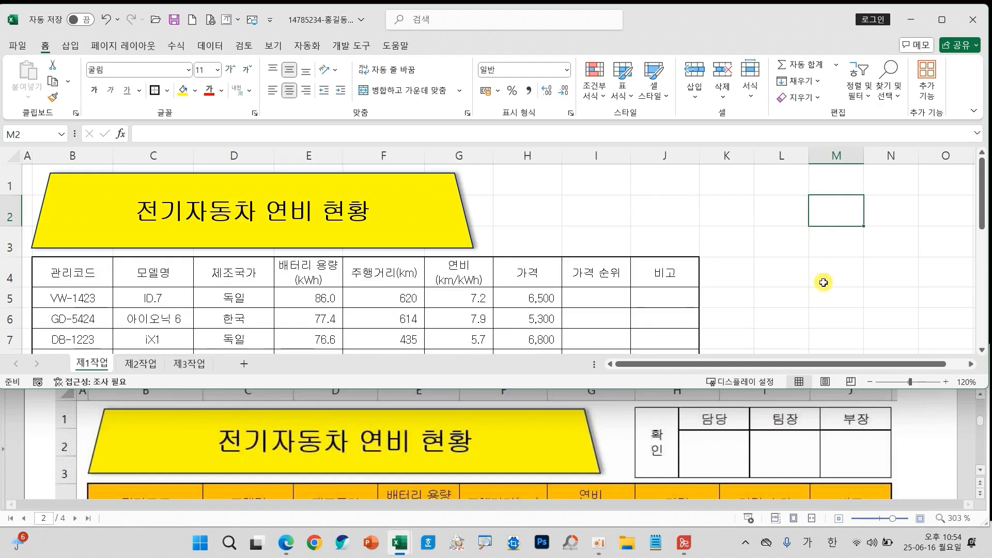
Apply all borders to the empty range K15:N16 as the grid for the approval box
{"action": "scroll", "coordinate": [821, 282], "scroll_direction": "down", "scroll_amount": 2}
{"action": "scroll", "coordinate": [826, 281], "scroll_direction": "down", "scroll_amount": 2}
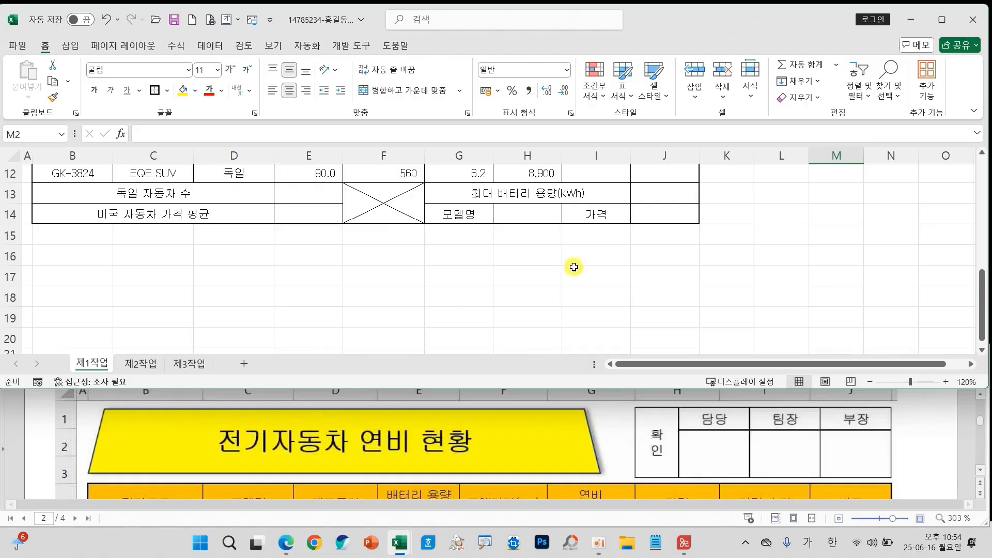
{"action": "left_click_drag", "start_coordinate": [714, 235], "coordinate": [881, 254]}
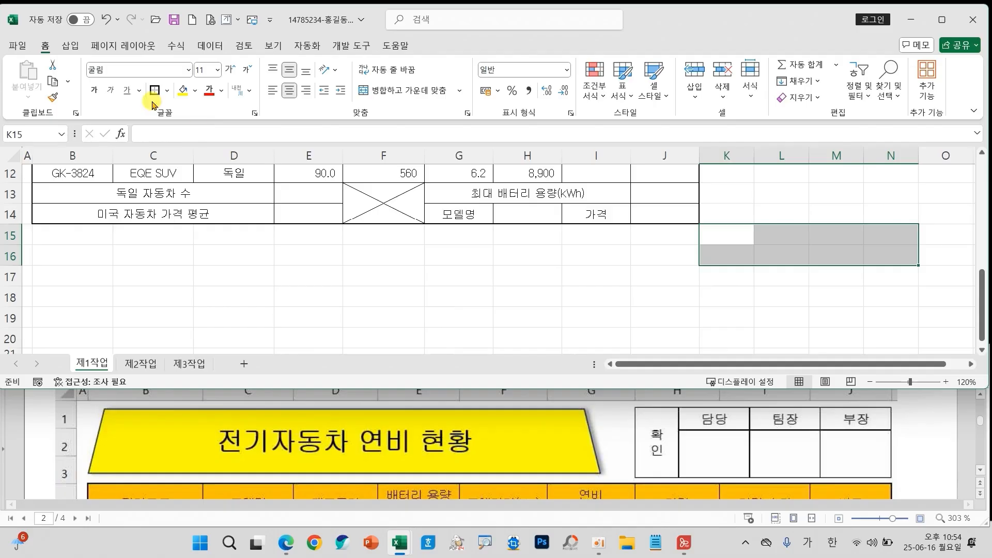
{"action": "left_click", "coordinate": [166, 90]}
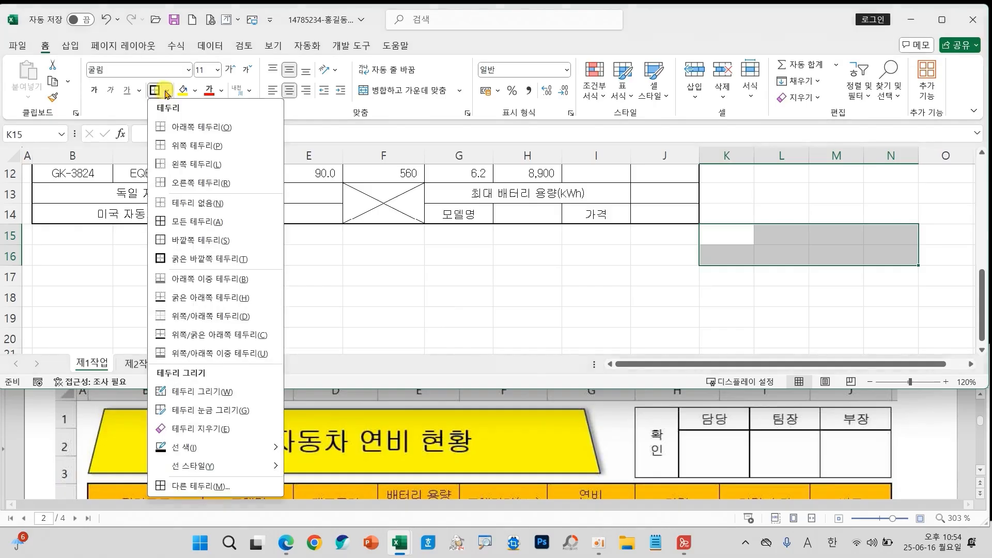
{"action": "left_click", "coordinate": [196, 222]}
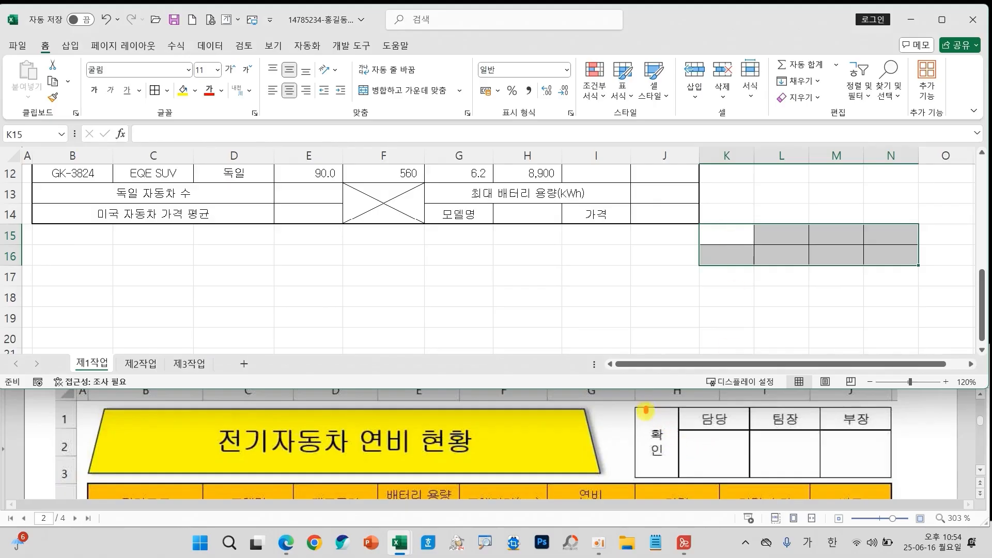
Merge and center cells K15:K16 for the approval box's first column
{"action": "left_click_drag", "start_coordinate": [646, 408], "coordinate": [671, 393]}
{"action": "mouse_move", "coordinate": [728, 219]}
{"action": "left_mouse_down"}
{"action": "mouse_move", "coordinate": [718, 274]}
{"action": "mouse_move", "coordinate": [740, 224]}
{"action": "mouse_move", "coordinate": [724, 256]}
{"action": "left_mouse_up"}
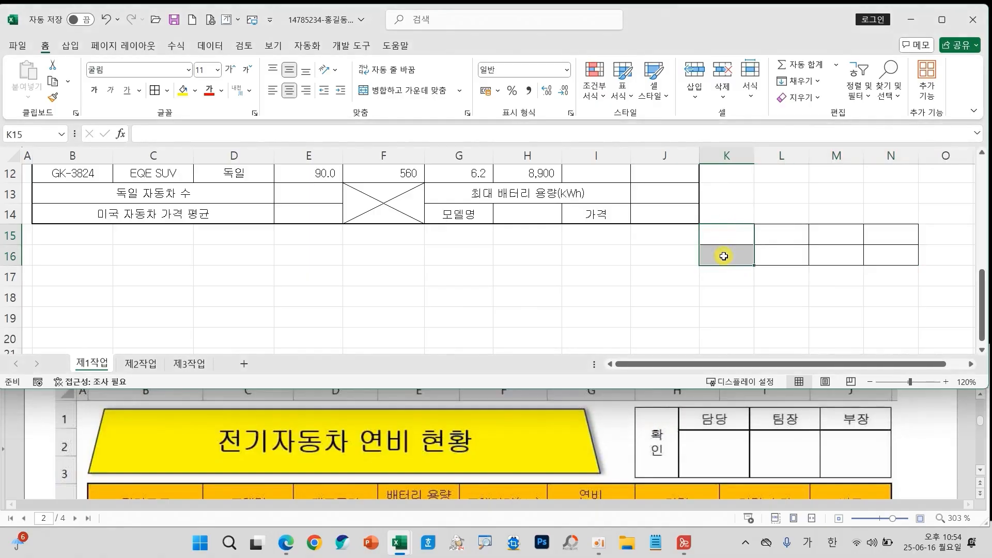
{"action": "left_click", "coordinate": [402, 93]}
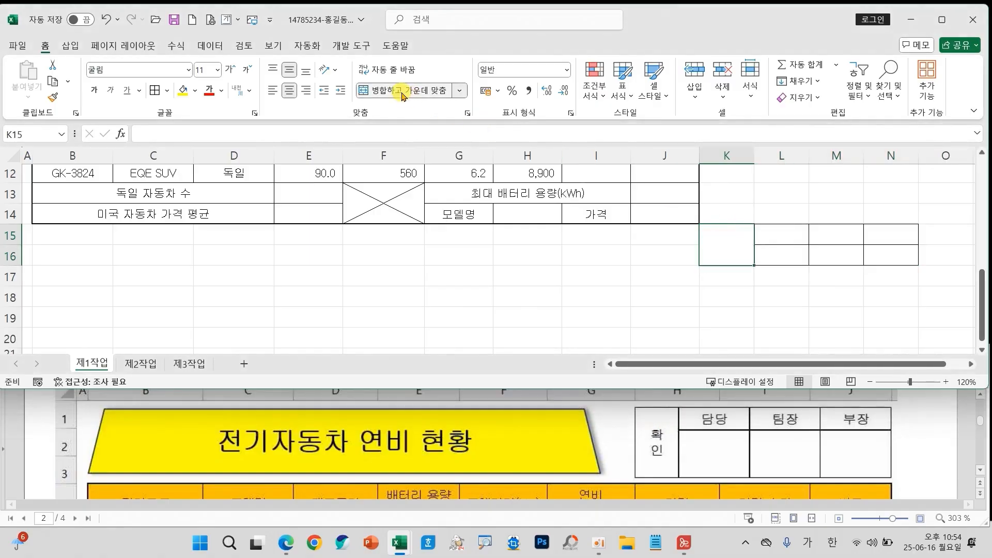
Narrow column K and increase the height of row 16 to proportion the approval box like the sample
{"action": "left_click_drag", "start_coordinate": [753, 158], "coordinate": [725, 163]}
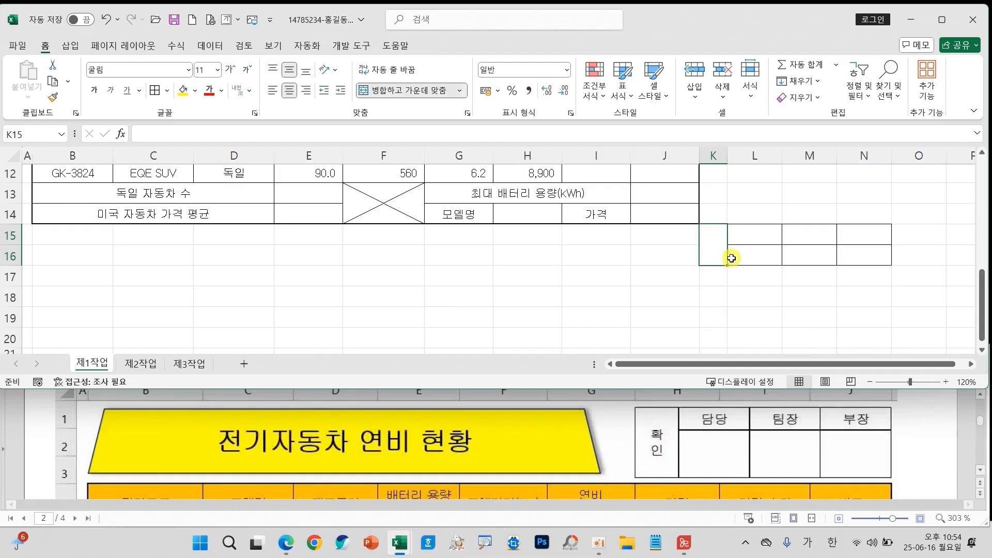
{"action": "left_click_drag", "start_coordinate": [9, 265], "coordinate": [9, 288]}
{"action": "left_click_drag", "start_coordinate": [724, 153], "coordinate": [736, 155]}
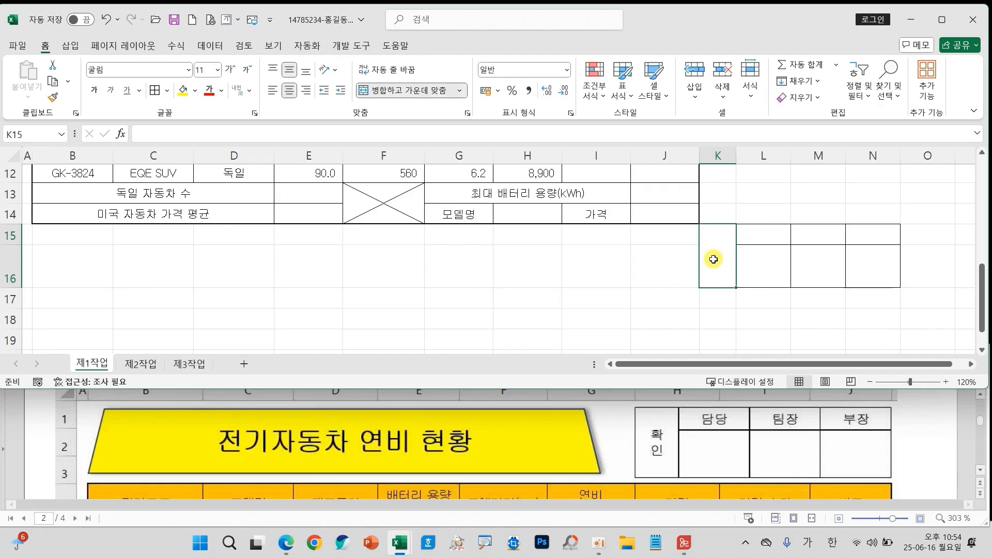
Enter 확인 on two lines in merged cell K15, with 담당, 팀장 and 부장 in cells L15 to N15
{"action": "type", "text": "화"}
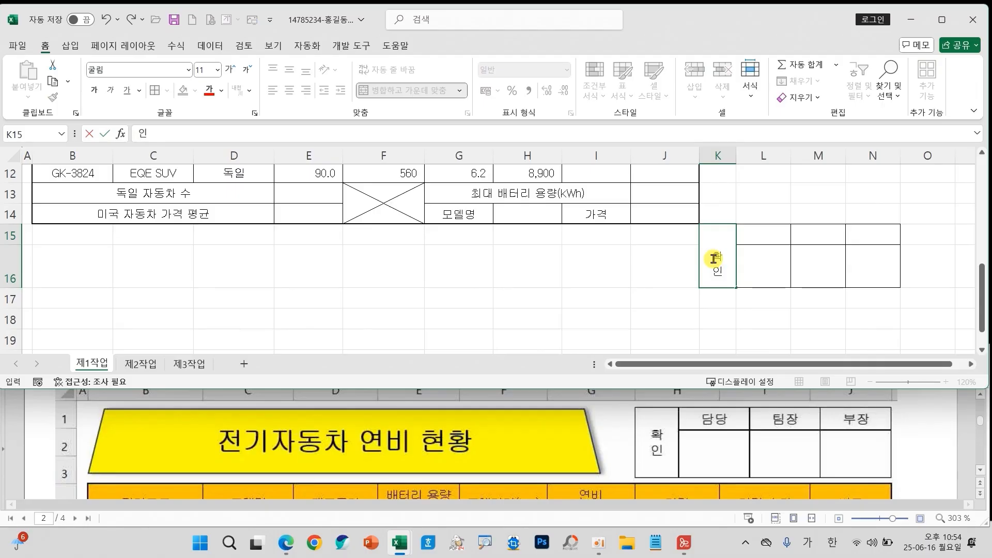
{"action": "key", "text": "Tab"}
{"action": "type", "text": "담당"}
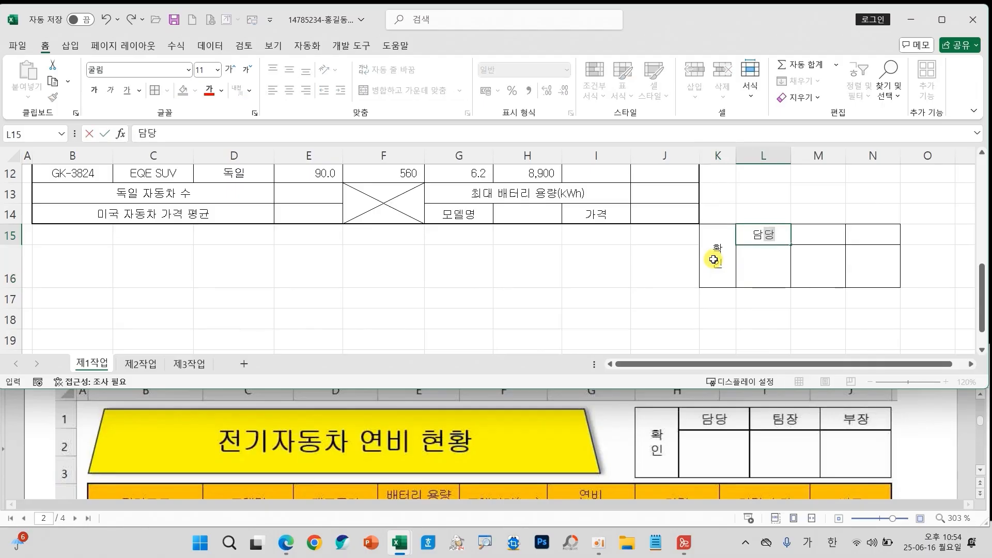
{"action": "key", "text": "Tab"}
{"action": "type", "text": "팀"}
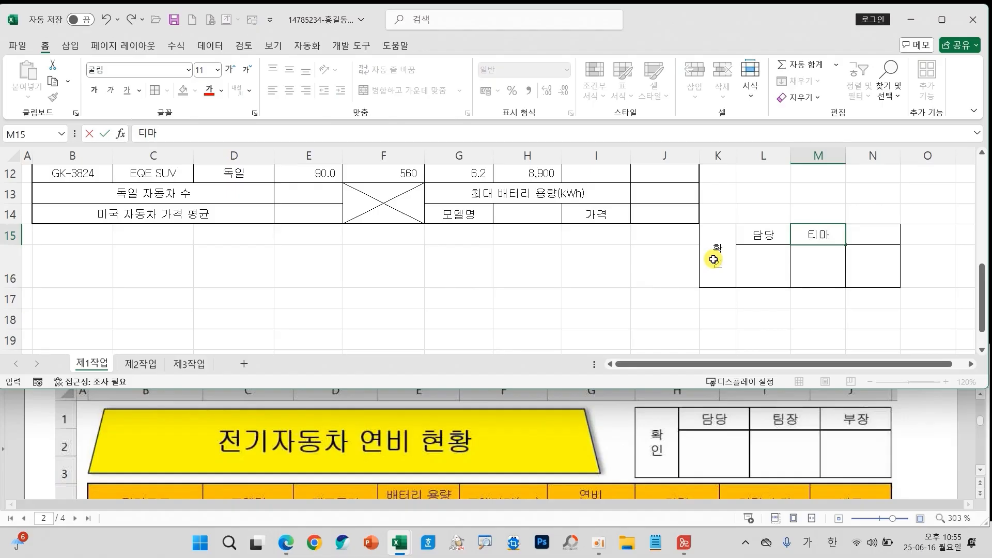
{"action": "type", "text": "장"}
{"action": "key", "text": "Tab"}
{"action": "type", "text": "부자"}
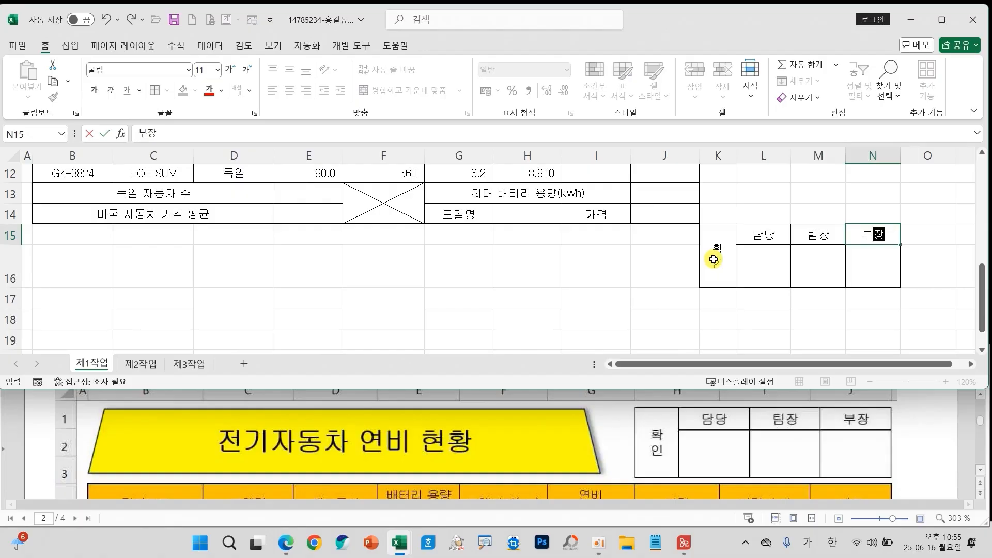
{"action": "left_click", "coordinate": [684, 321]}
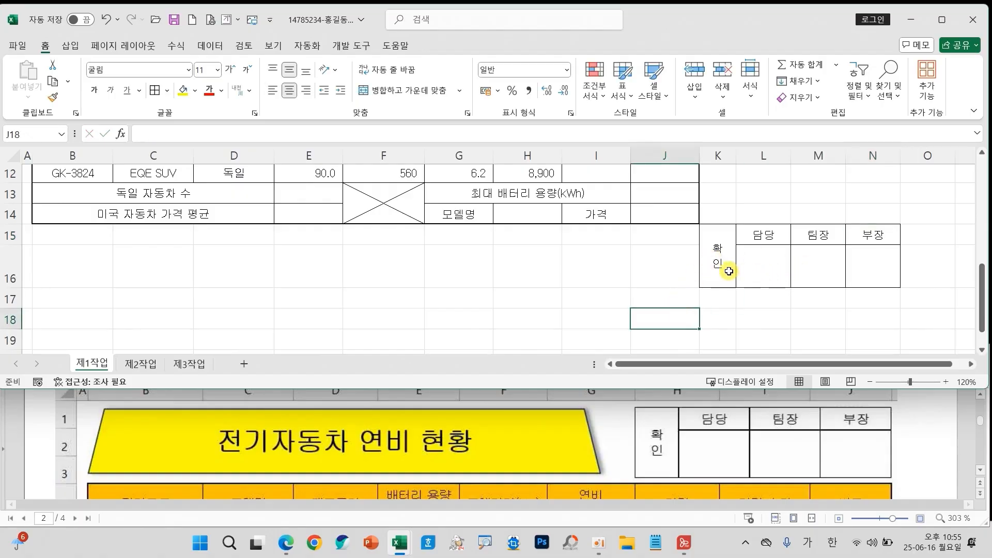
Copy the approval box K15:N16, paste it as a picture beside the title, and position it above columns H to J
{"action": "left_click_drag", "start_coordinate": [717, 267], "coordinate": [877, 271]}
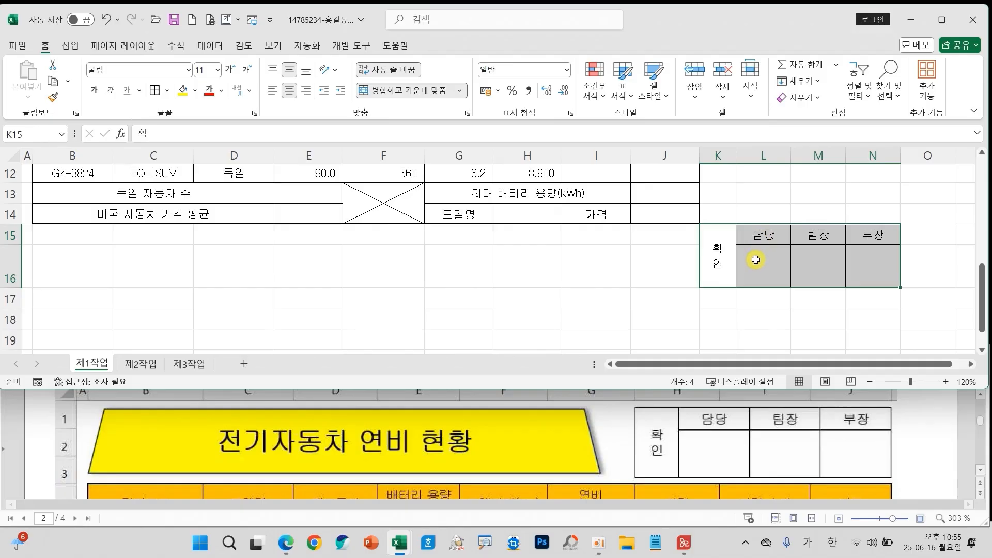
{"action": "right_click", "coordinate": [755, 261]}
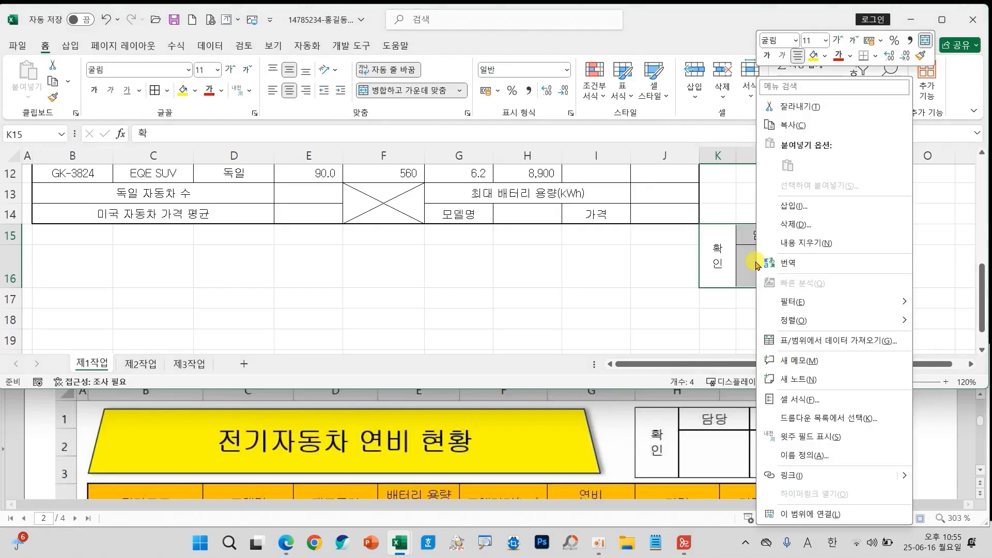
{"action": "left_click", "coordinate": [790, 130]}
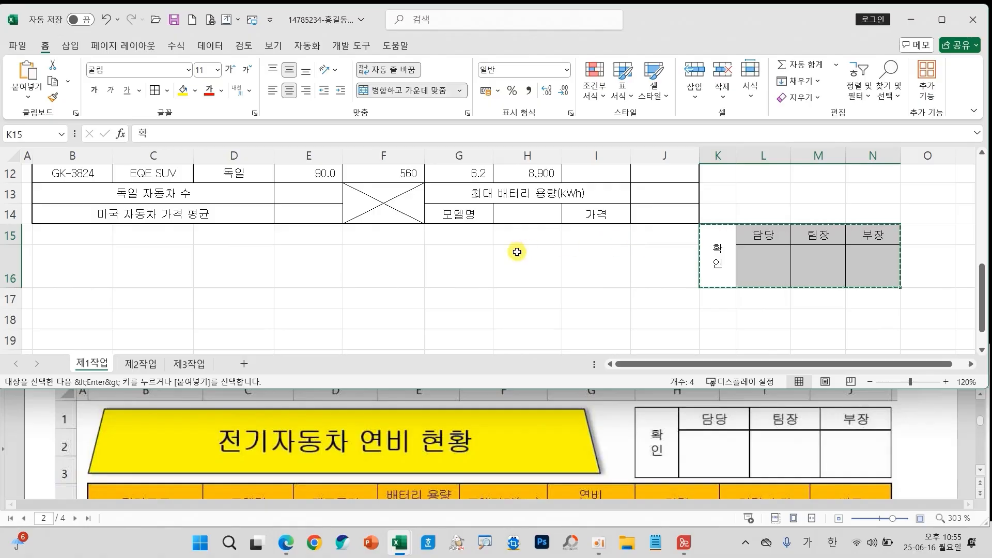
{"action": "scroll", "coordinate": [514, 251], "scroll_direction": "up", "scroll_amount": 4}
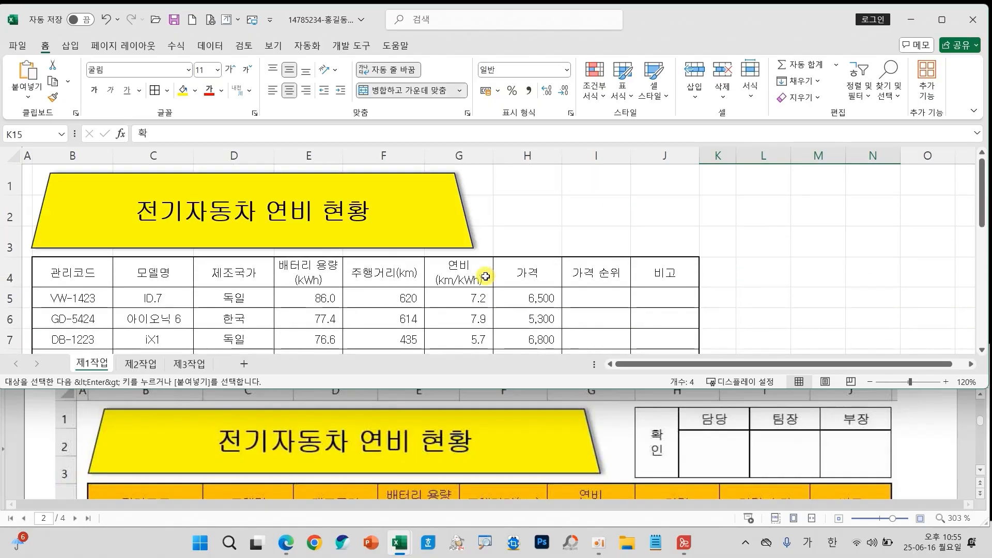
{"action": "left_click", "coordinate": [512, 207]}
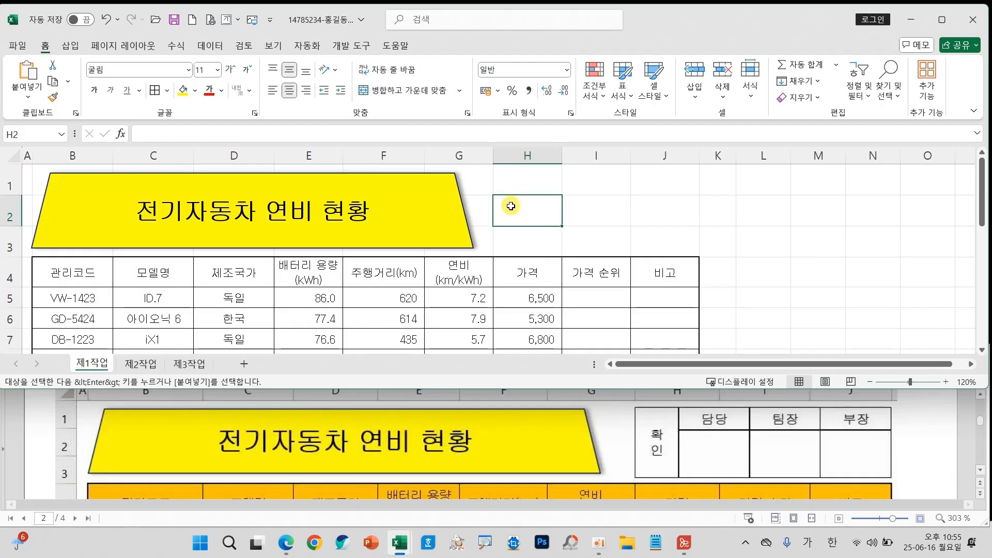
{"action": "left_click", "coordinate": [29, 98]}
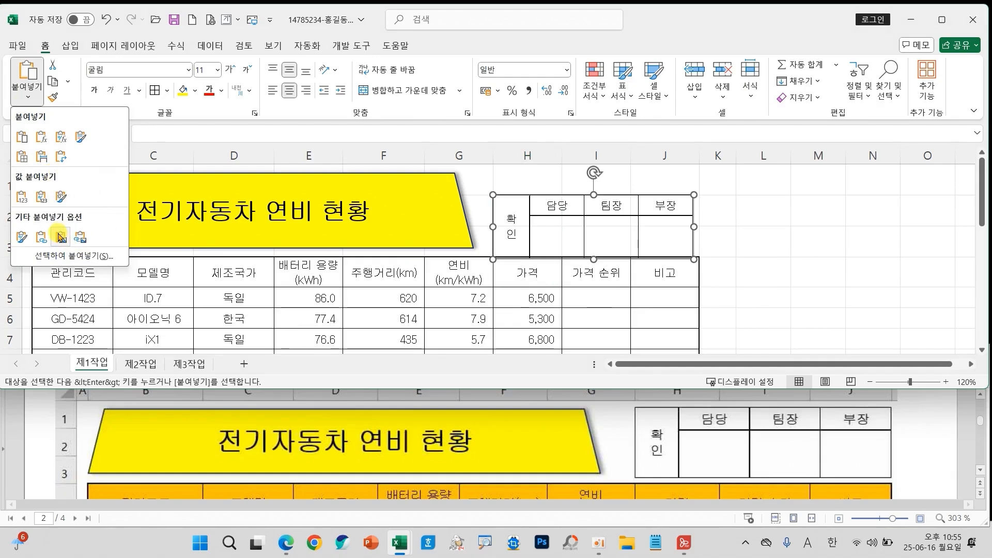
{"action": "left_click", "coordinate": [61, 237]}
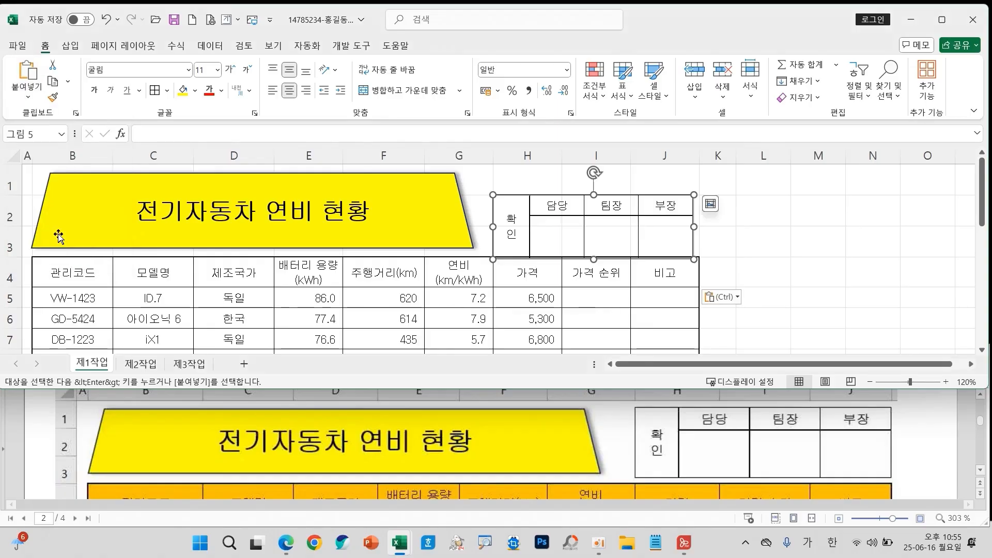
{"action": "left_click_drag", "start_coordinate": [638, 222], "coordinate": [642, 211]}
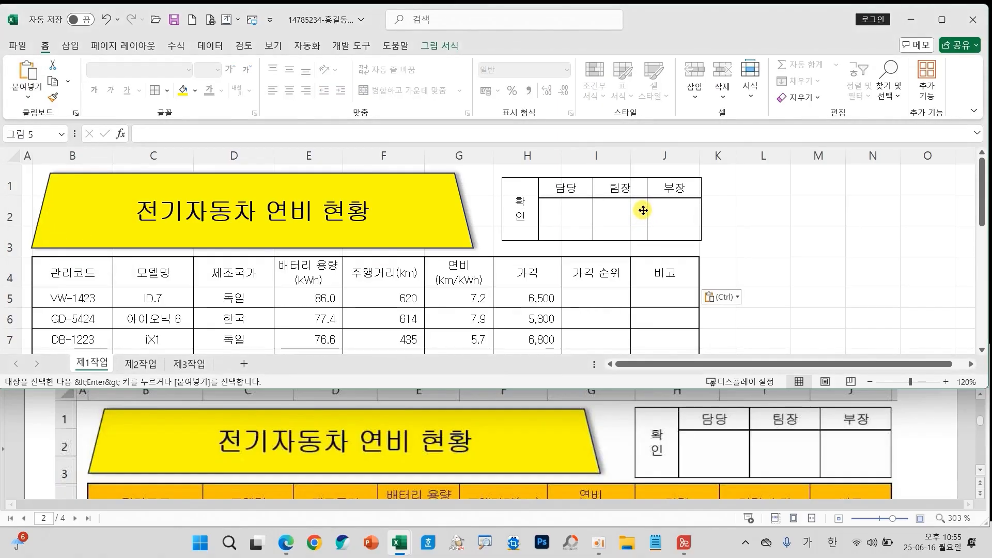
{"action": "left_click", "coordinate": [777, 248]}
Clear all contents and formatting from the original approval box in K15:N16
{"action": "scroll", "coordinate": [808, 413], "scroll_direction": "down", "scroll_amount": 1}
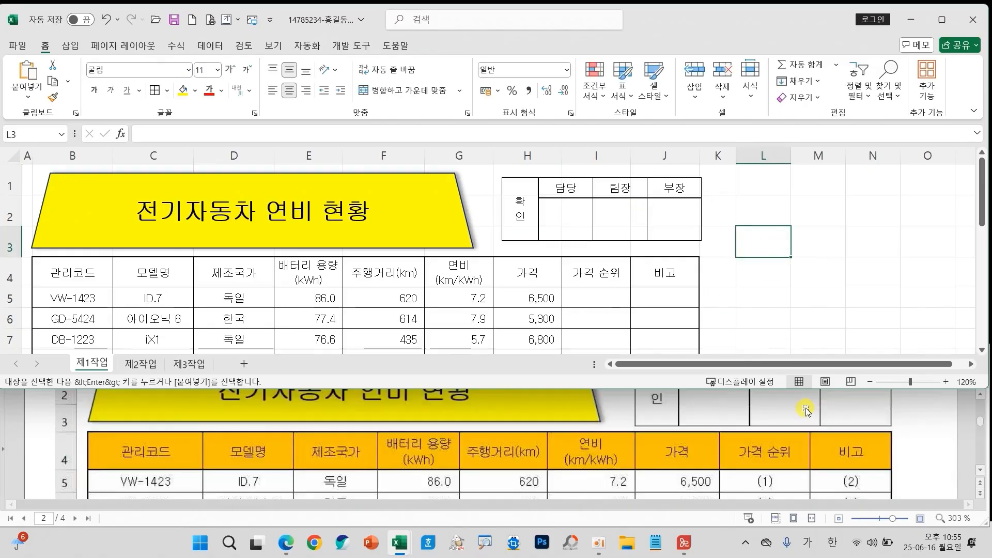
{"action": "scroll", "coordinate": [783, 292], "scroll_direction": "down", "scroll_amount": 5}
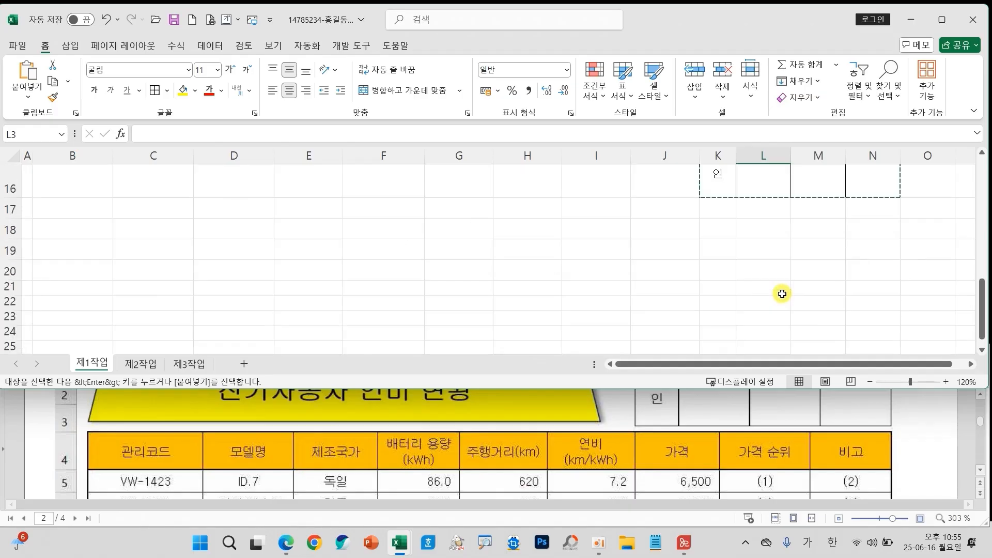
{"action": "left_click", "coordinate": [809, 257]}
{"action": "left_click_drag", "start_coordinate": [714, 178], "coordinate": [852, 212]}
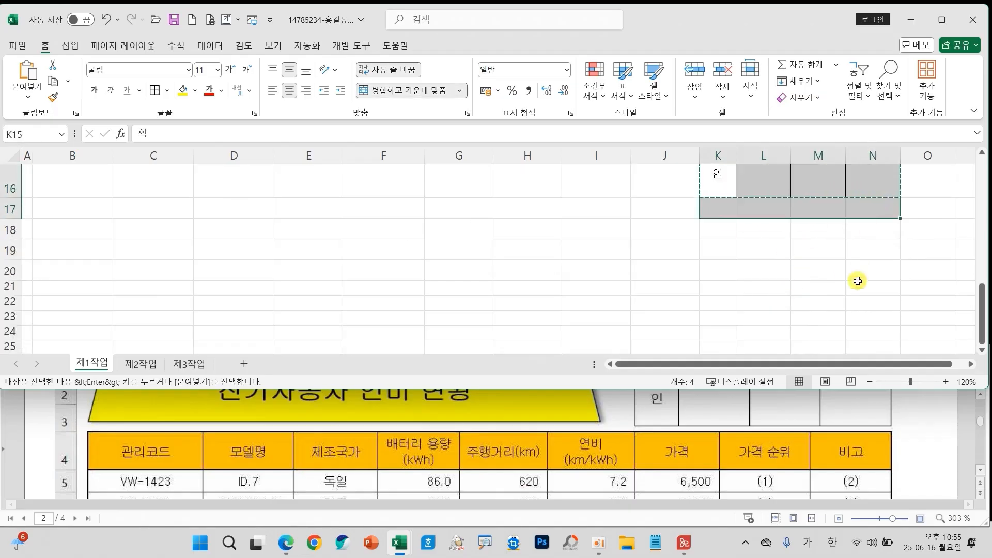
{"action": "scroll", "coordinate": [756, 283], "scroll_direction": "up", "scroll_amount": 2}
{"action": "left_click_drag", "start_coordinate": [721, 297], "coordinate": [865, 305]}
{"action": "key", "text": "ctrl+c"}
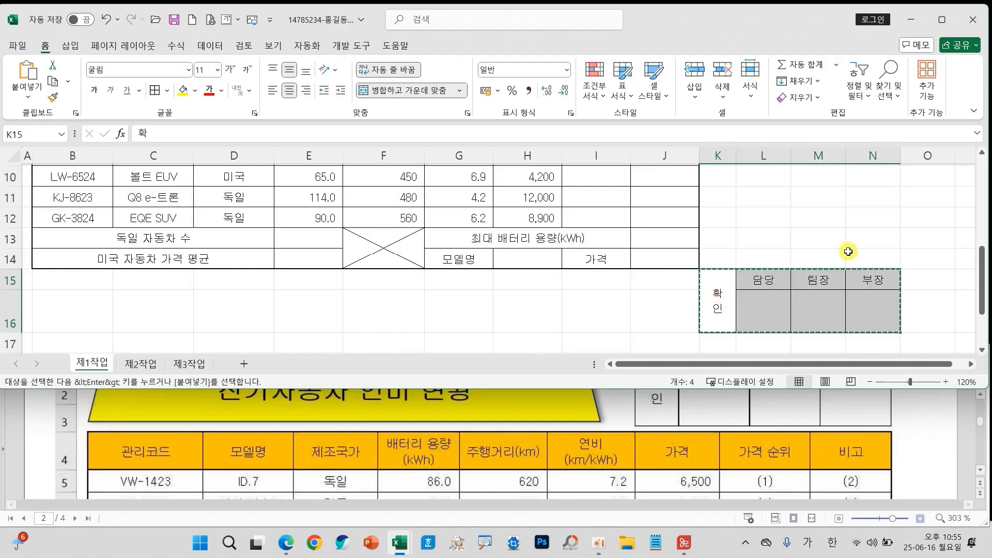
{"action": "left_click", "coordinate": [801, 97]}
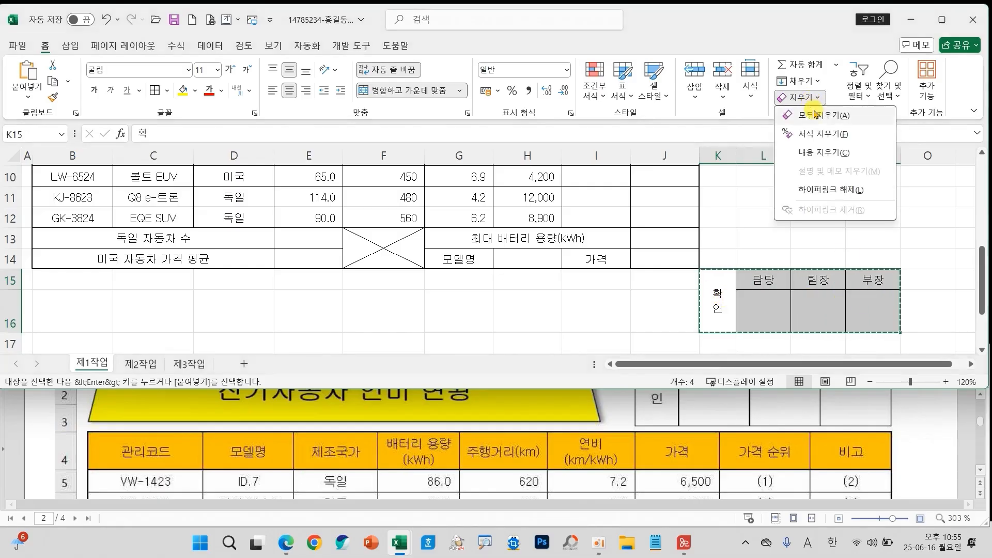
{"action": "left_click", "coordinate": [786, 117]}
{"action": "left_click", "coordinate": [758, 259]}
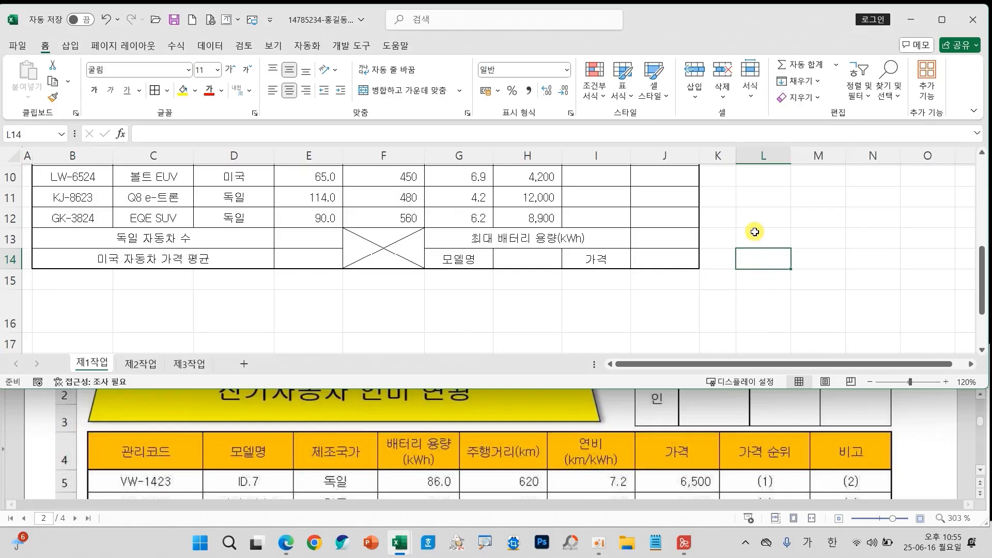
Fill the header row B4:J4 and cells G14 and I14 with the standard orange color, as the exam sheet requires
{"action": "scroll", "coordinate": [452, 261], "scroll_direction": "up", "scroll_amount": 3}
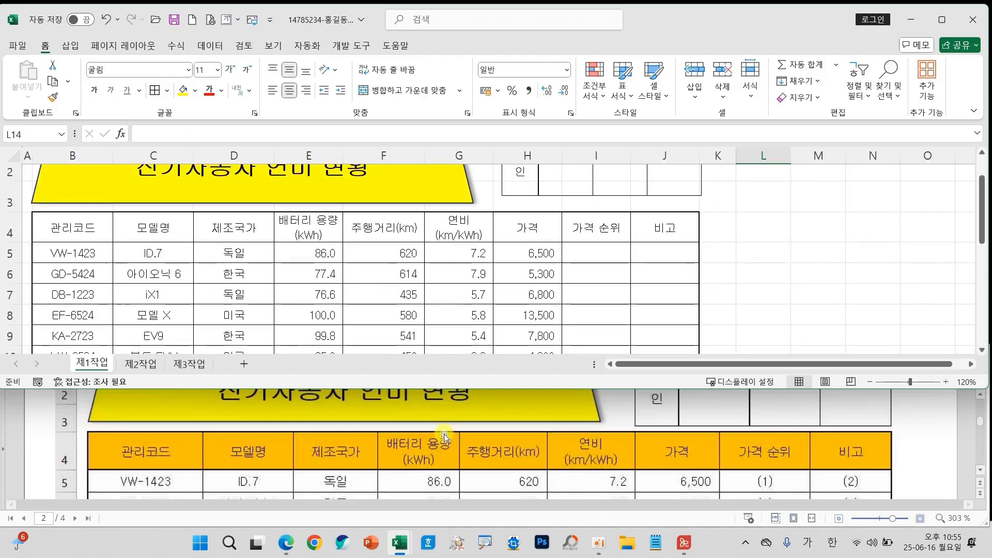
{"action": "scroll", "coordinate": [448, 397], "scroll_direction": "down", "scroll_amount": 10}
{"action": "scroll", "coordinate": [440, 462], "scroll_direction": "up", "scroll_amount": 3}
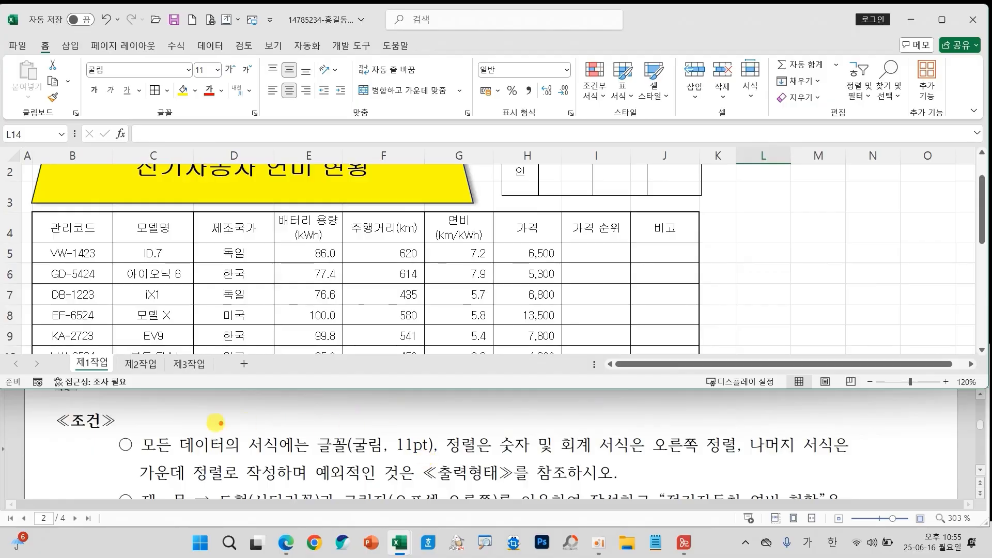
{"action": "left_click_drag", "start_coordinate": [117, 434], "coordinate": [158, 420]}
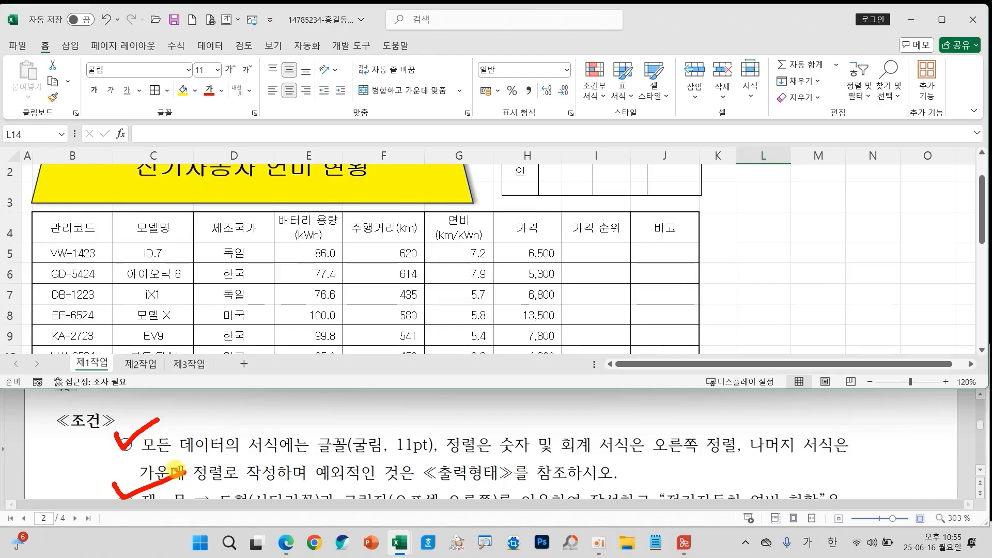
{"action": "key", "text": "Escape"}
{"action": "scroll", "coordinate": [212, 447], "scroll_direction": "down", "scroll_amount": 3}
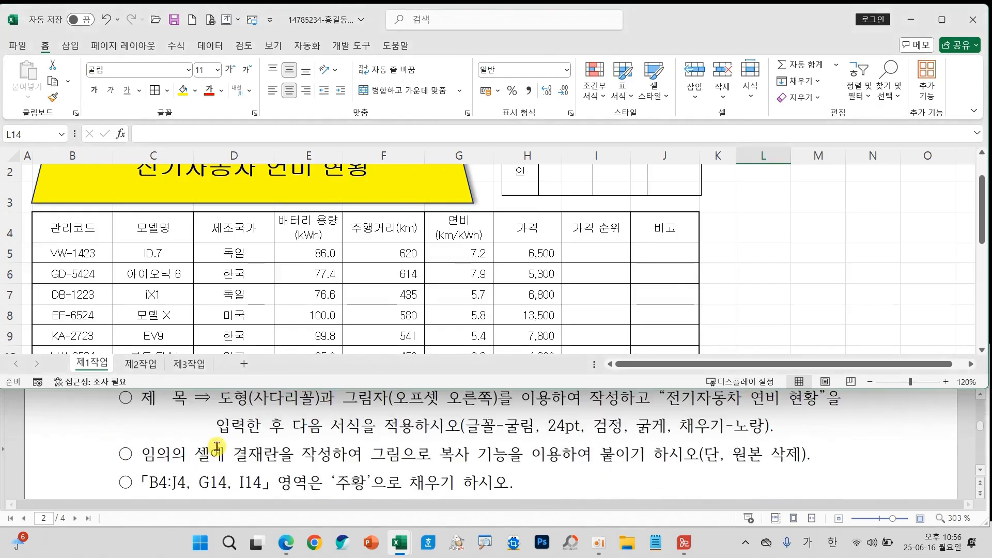
{"action": "left_click_drag", "start_coordinate": [73, 227], "coordinate": [675, 229]}
{"action": "scroll", "coordinate": [570, 279], "scroll_direction": "down", "scroll_amount": 2}
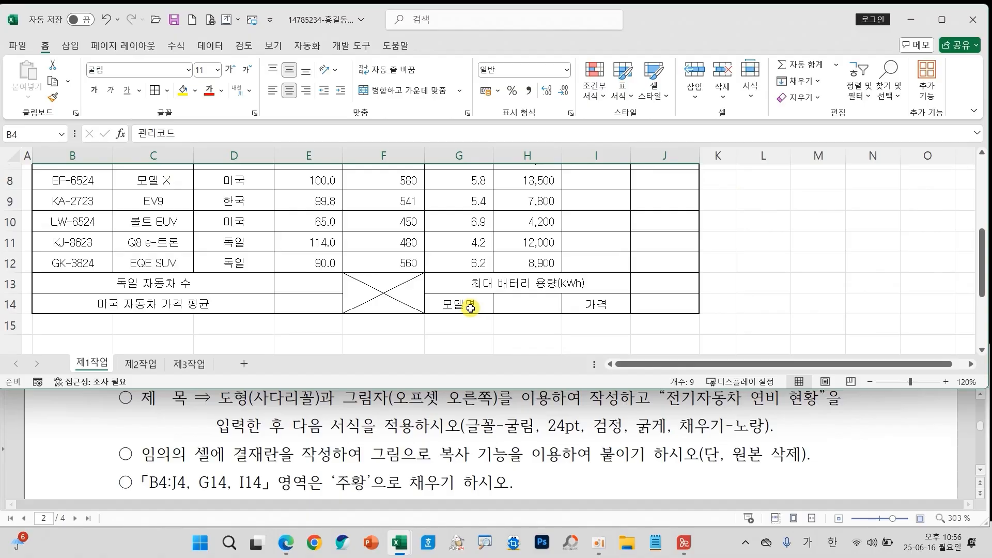
{"action": "left_click", "coordinate": [469, 306], "text": "ctrl"}
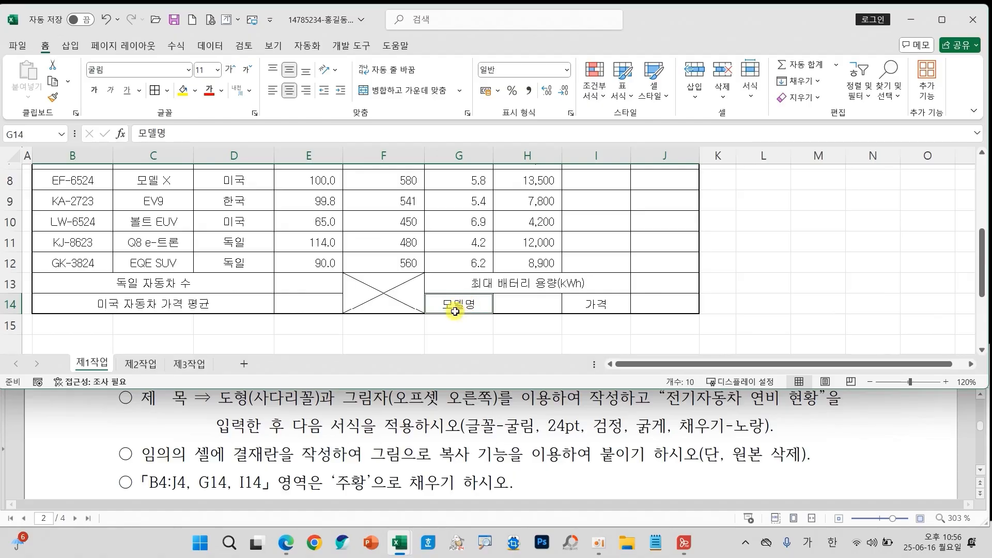
{"action": "left_click", "coordinate": [596, 307], "text": "ctrl"}
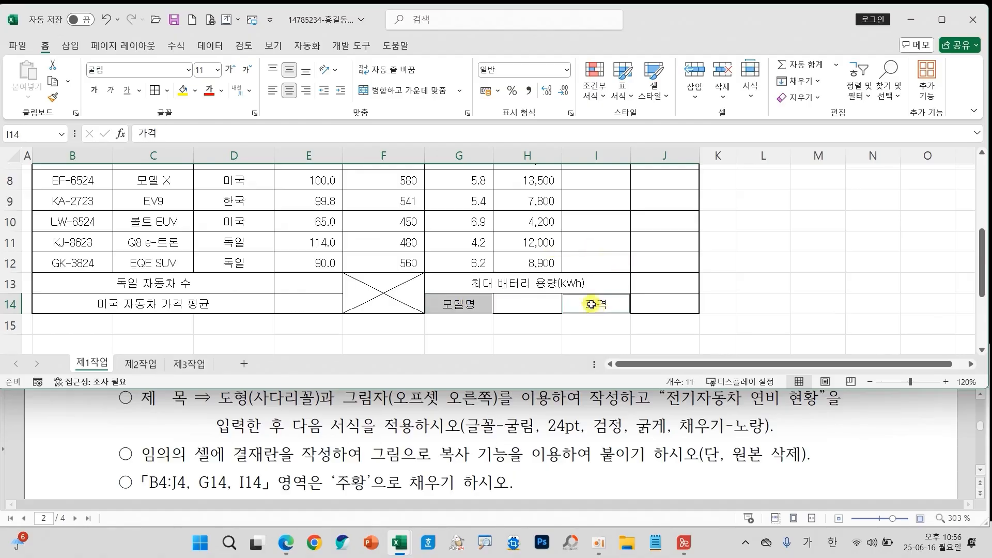
{"action": "left_click", "coordinate": [195, 90]}
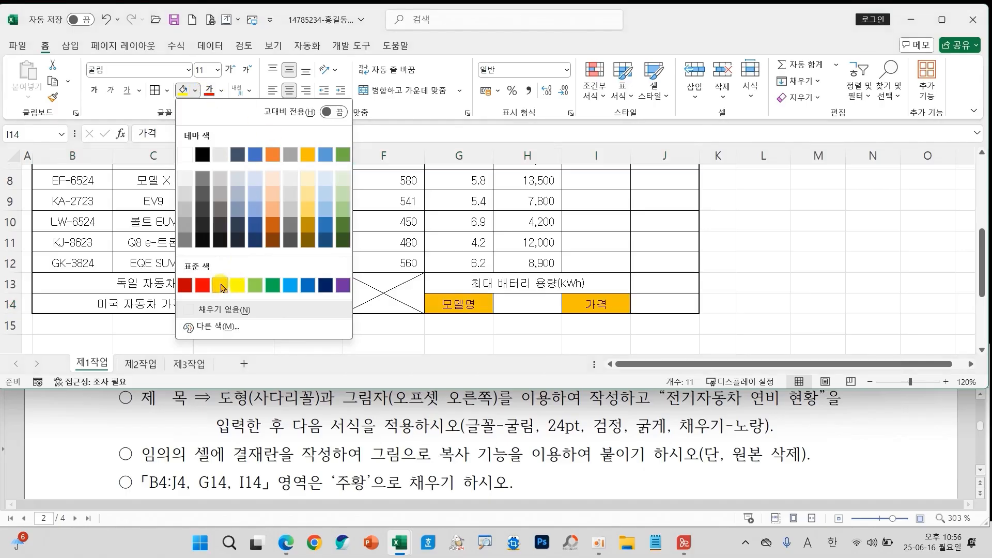
{"action": "left_click", "coordinate": [221, 286]}
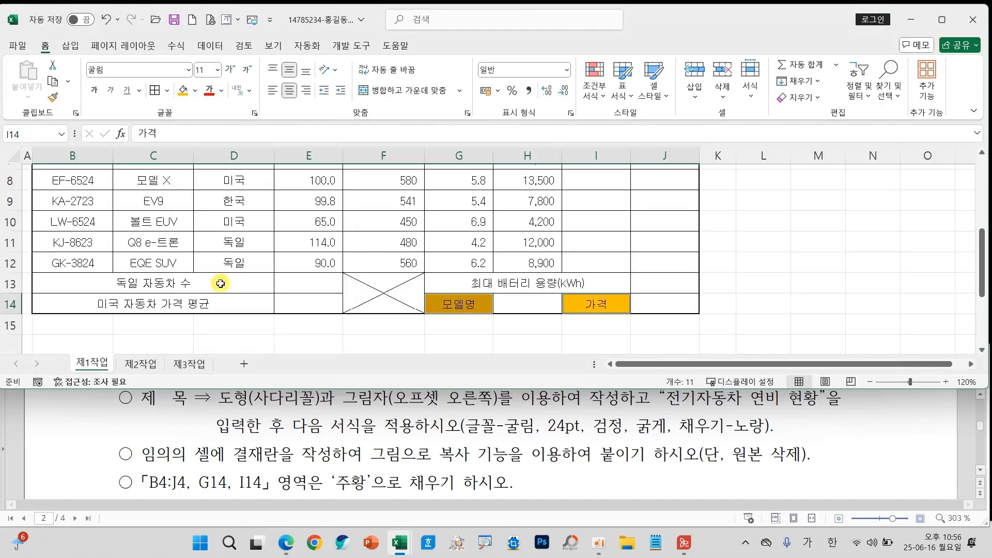
{"action": "left_click", "coordinate": [282, 244]}
Start a data validation rule for cell H14 that allows entries from a list (목록), as the exam sheet requires
{"action": "scroll", "coordinate": [495, 438], "scroll_direction": "down", "scroll_amount": 2}
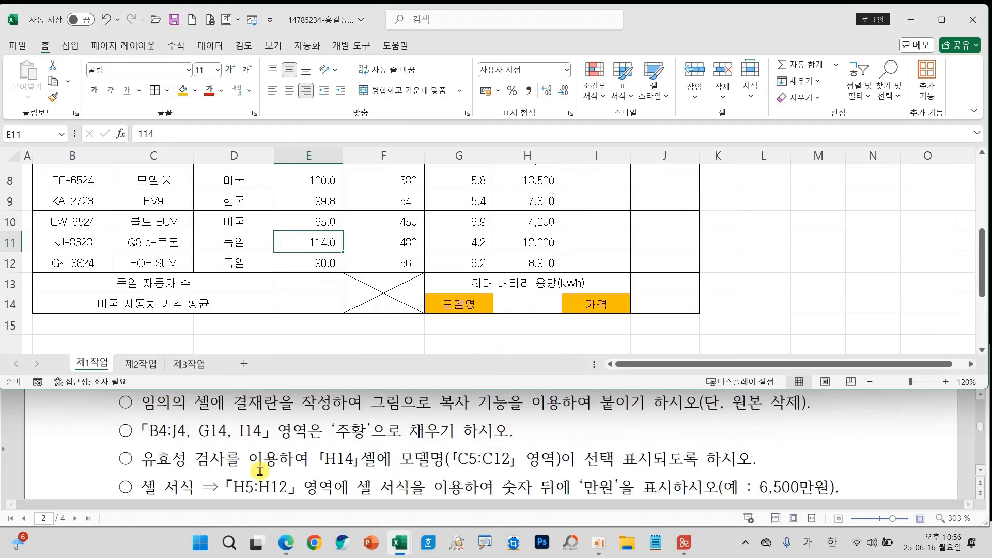
{"action": "left_click", "coordinate": [530, 303]}
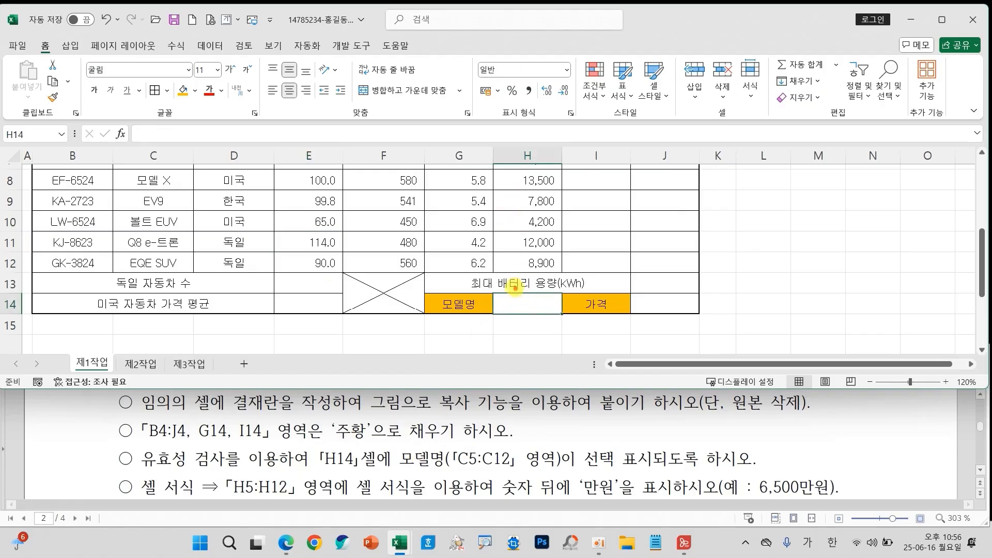
{"action": "left_click_drag", "start_coordinate": [515, 291], "coordinate": [554, 259]}
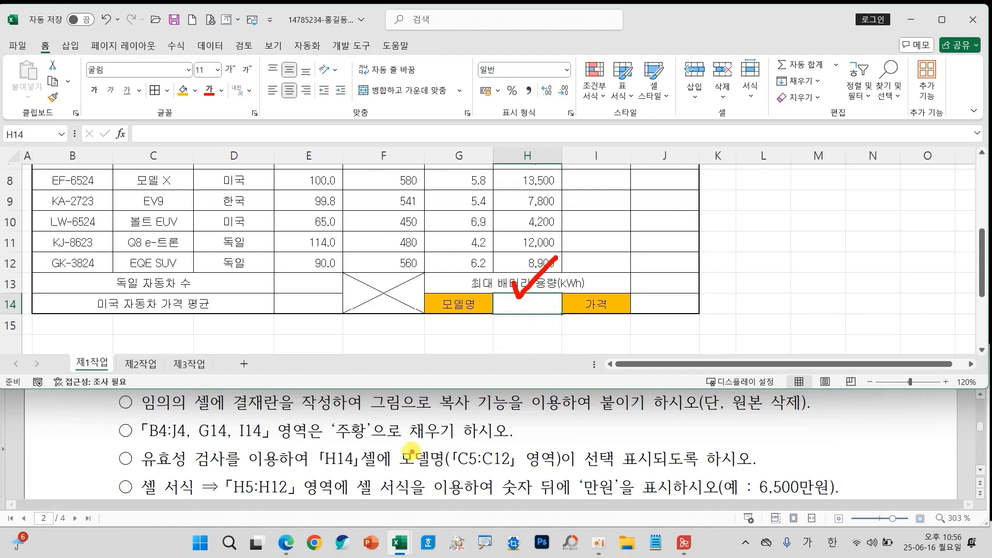
{"action": "left_click_drag", "start_coordinate": [402, 445], "coordinate": [548, 470]}
{"action": "mouse_move", "coordinate": [483, 447]}
{"action": "left_mouse_down"}
{"action": "mouse_move", "coordinate": [516, 357]}
{"action": "mouse_move", "coordinate": [513, 326]}
{"action": "mouse_move", "coordinate": [559, 333]}
{"action": "left_mouse_up"}
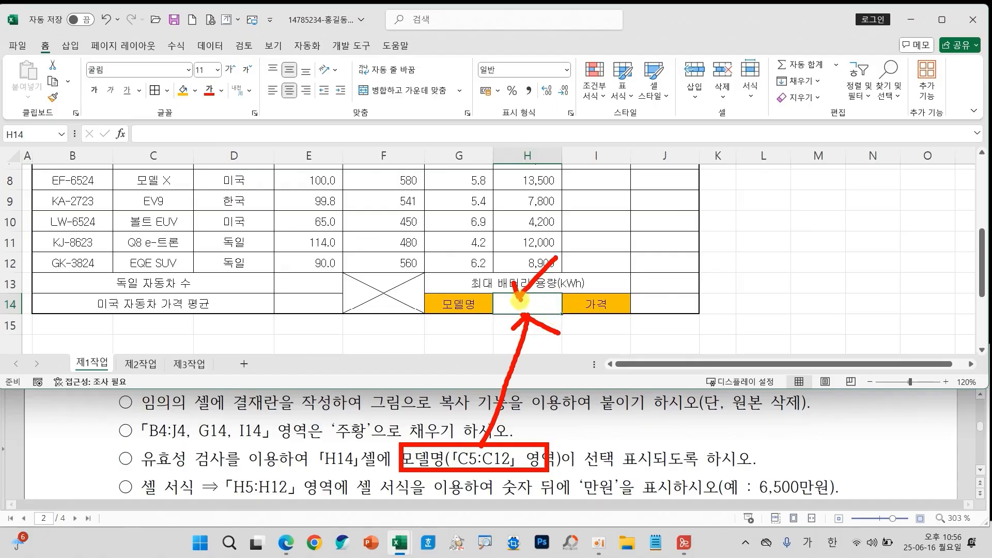
{"action": "key", "text": "Escape"}
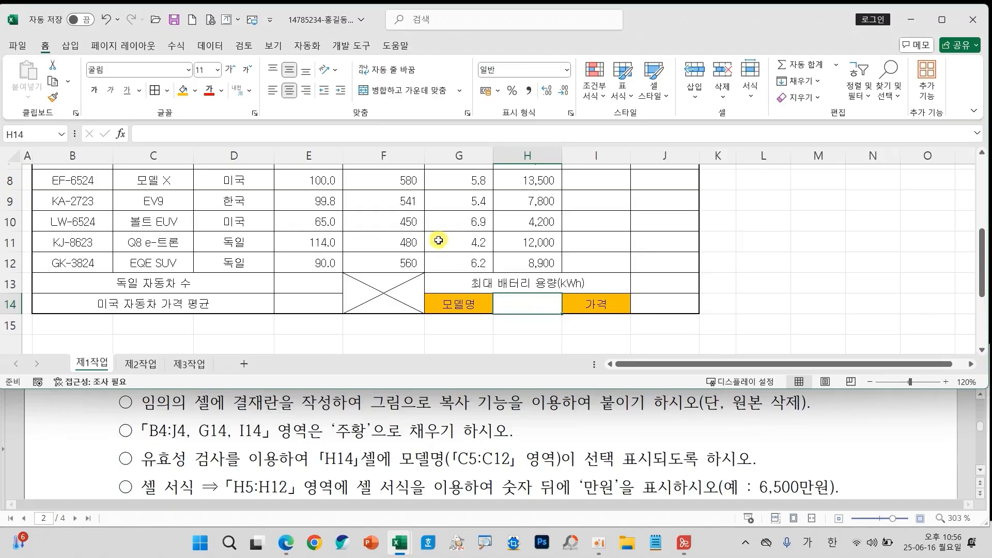
{"action": "left_click", "coordinate": [209, 46]}
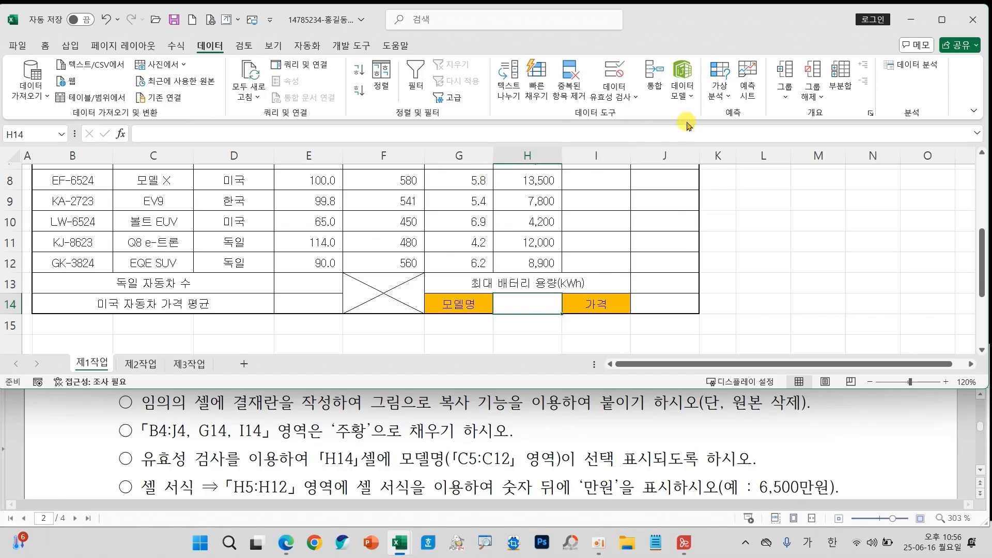
{"action": "left_click", "coordinate": [614, 72]}
{"action": "left_click_drag", "start_coordinate": [253, 72], "coordinate": [693, 83]}
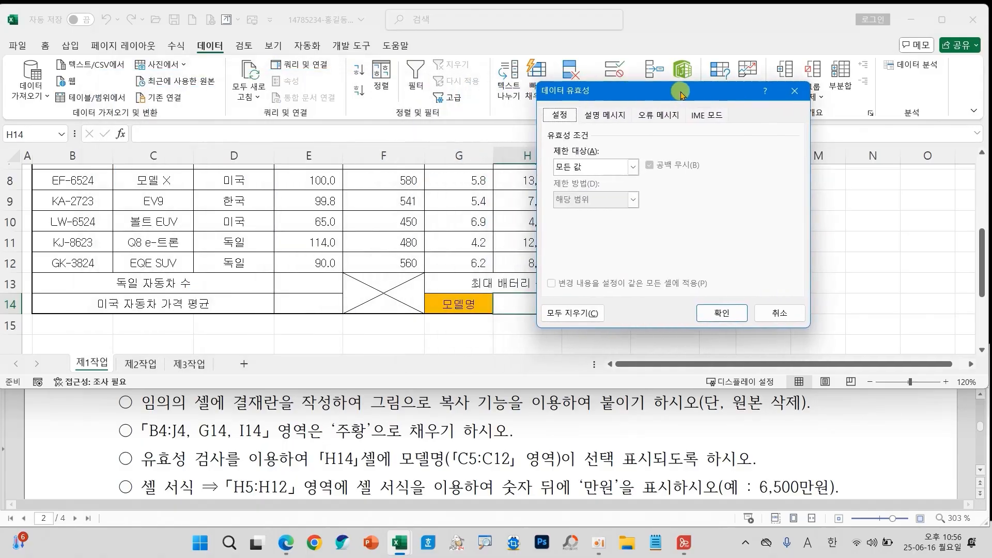
{"action": "left_click", "coordinate": [572, 170]}
{"action": "left_click", "coordinate": [569, 212]}
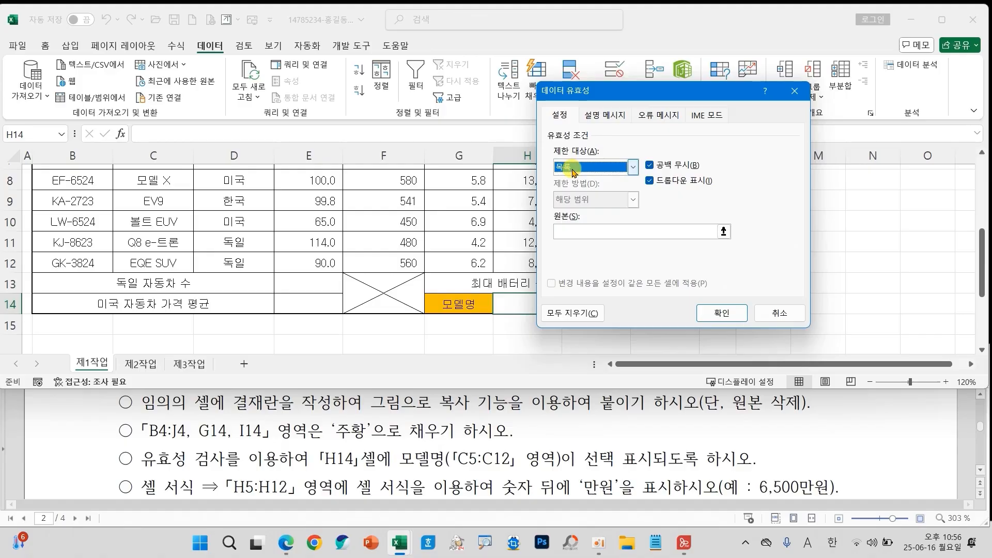
Use the model names in C5:C12 as the validation list's source and apply the rule to H14
{"action": "mouse_move", "coordinate": [527, 145]}
{"action": "left_mouse_down"}
{"action": "mouse_move", "coordinate": [620, 183]}
{"action": "mouse_move", "coordinate": [712, 188]}
{"action": "mouse_move", "coordinate": [684, 180]}
{"action": "left_mouse_up"}
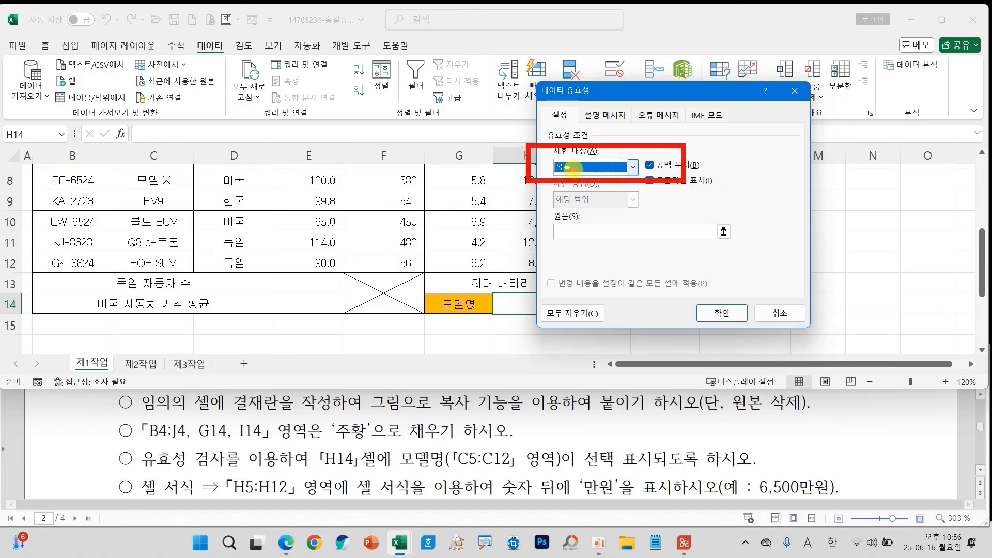
{"action": "mouse_move", "coordinate": [563, 216]}
{"action": "left_mouse_down"}
{"action": "mouse_move", "coordinate": [571, 233]}
{"action": "mouse_move", "coordinate": [649, 187]}
{"action": "left_mouse_up"}
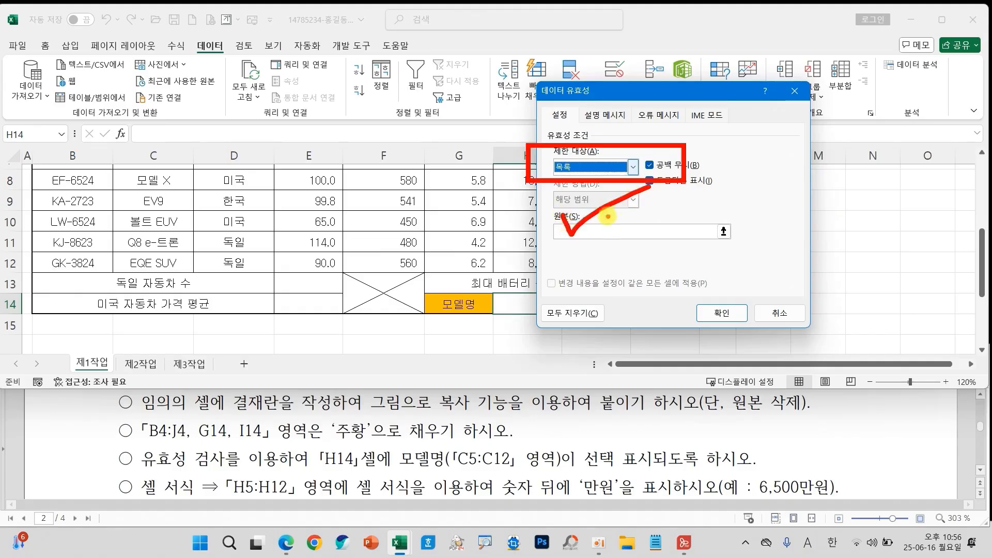
{"action": "left_click", "coordinate": [577, 233]}
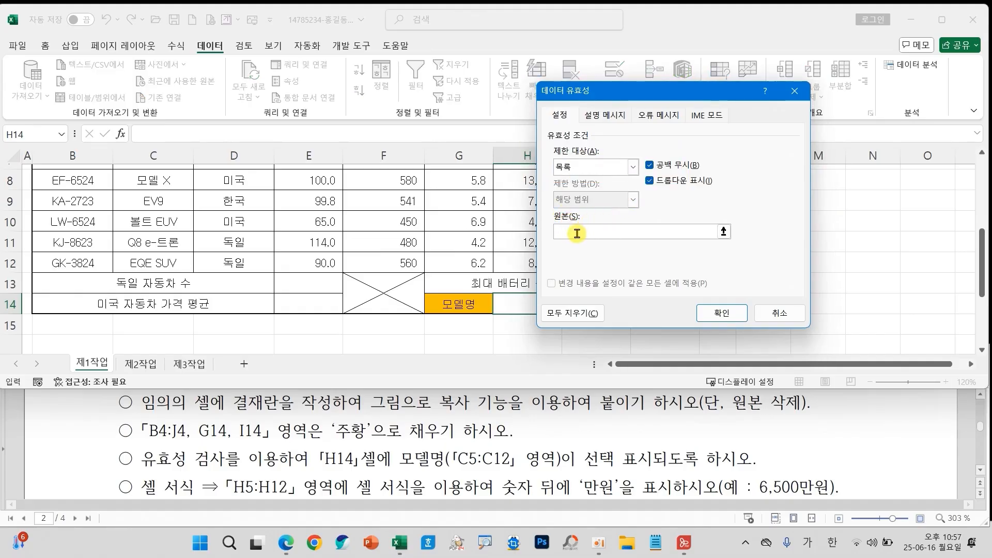
{"action": "scroll", "coordinate": [138, 271], "scroll_direction": "up", "scroll_amount": 2}
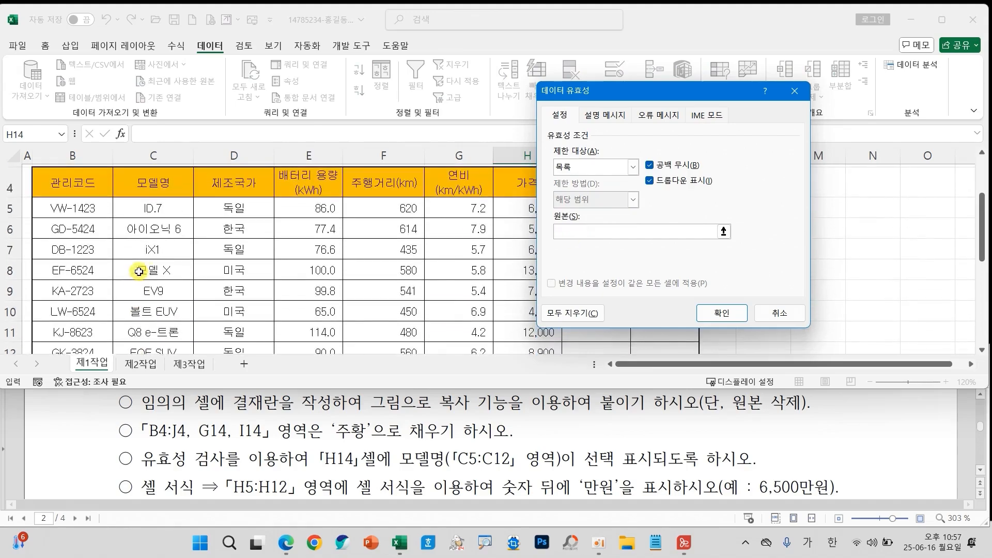
{"action": "left_click_drag", "start_coordinate": [155, 212], "coordinate": [159, 300]}
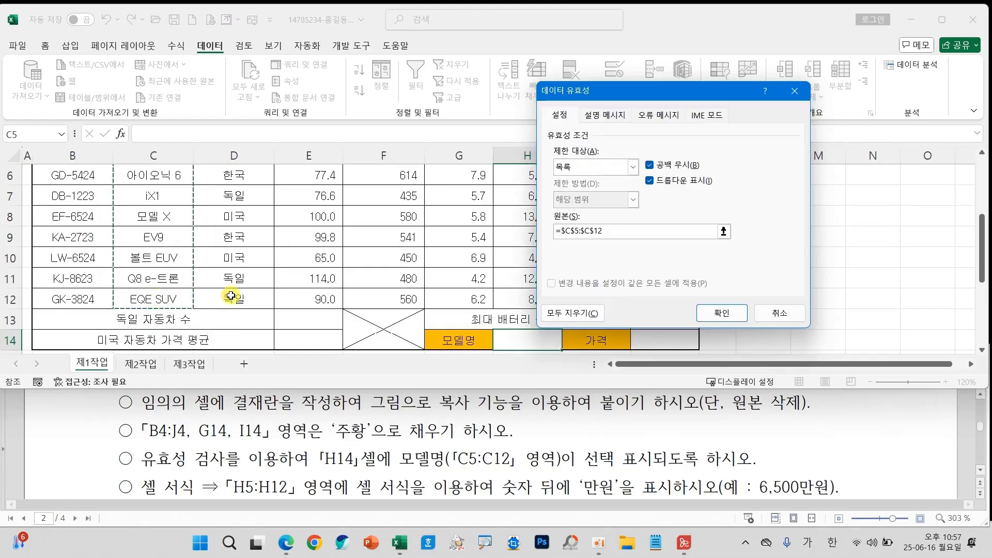
{"action": "left_click", "coordinate": [723, 315]}
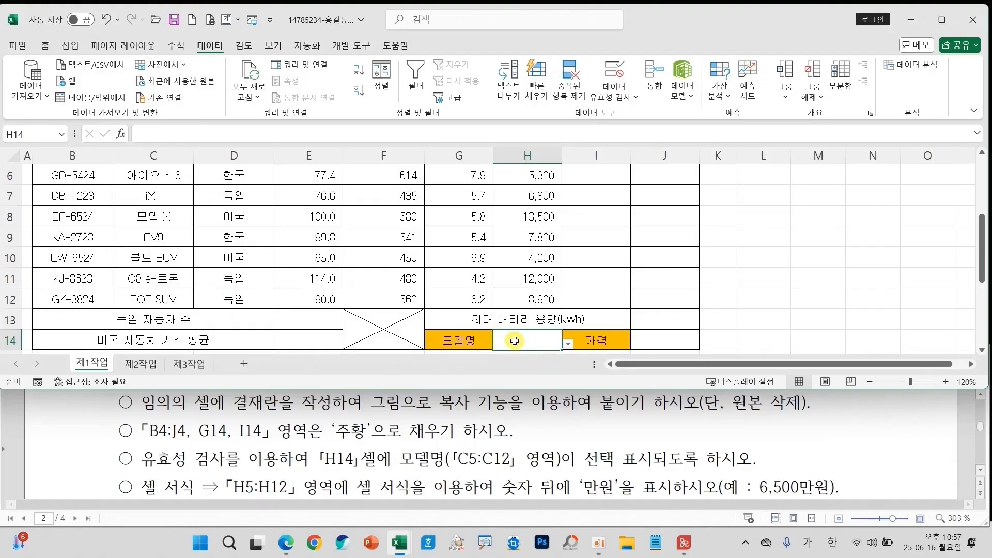
Choose ID.7 from the model list in H14 and compare the cell with the exam sheet's table
{"action": "left_click", "coordinate": [568, 345]}
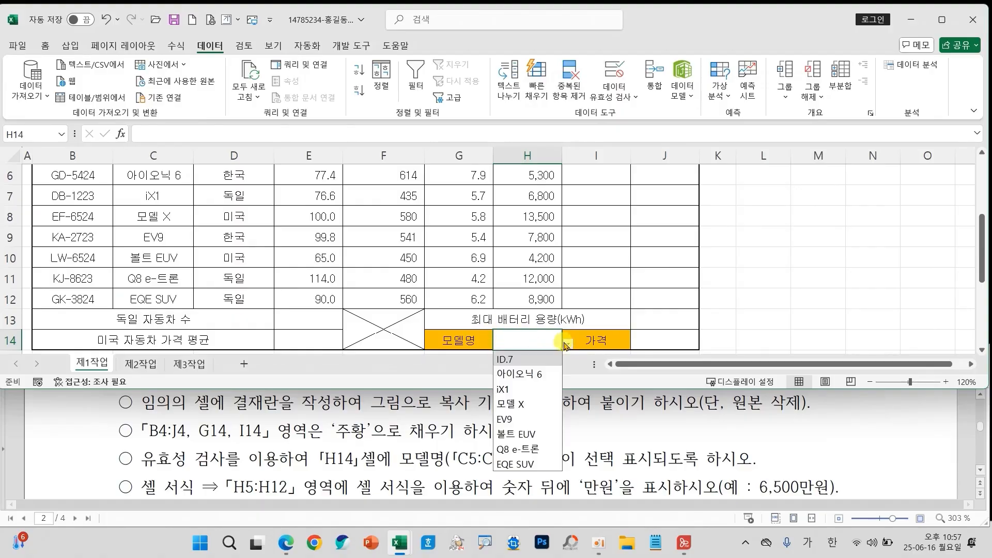
{"action": "left_click", "coordinate": [504, 360]}
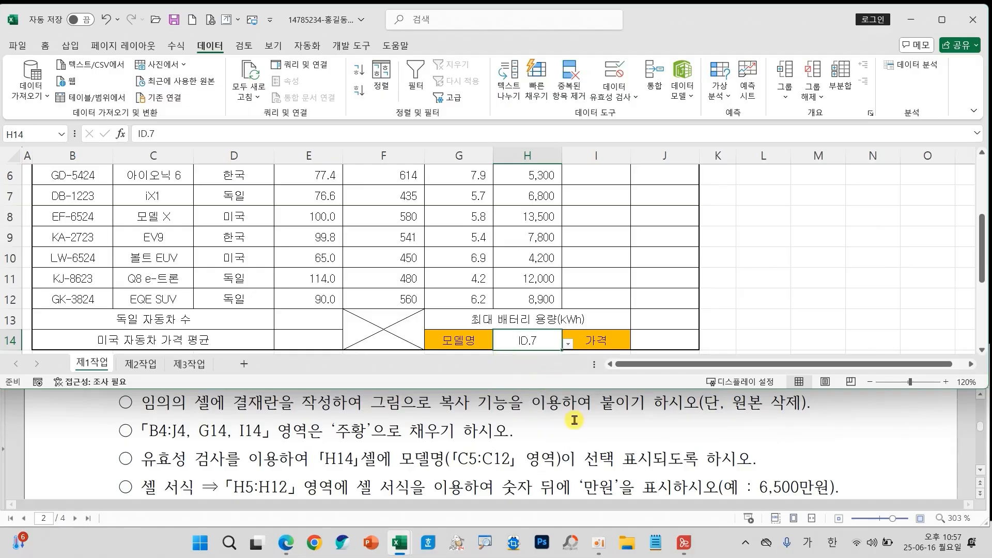
{"action": "scroll", "coordinate": [576, 426], "scroll_direction": "up", "scroll_amount": 6}
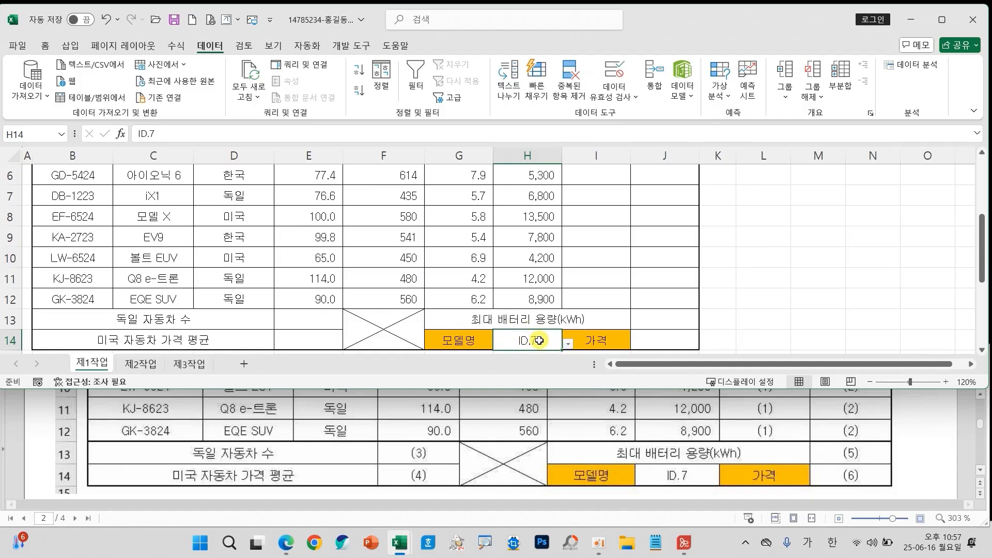
{"action": "mouse_move", "coordinate": [542, 340]}
{"action": "left_mouse_down"}
{"action": "mouse_move", "coordinate": [569, 304]}
{"action": "mouse_move", "coordinate": [664, 336]}
{"action": "mouse_move", "coordinate": [646, 340]}
{"action": "mouse_move", "coordinate": [675, 316]}
{"action": "left_mouse_up"}
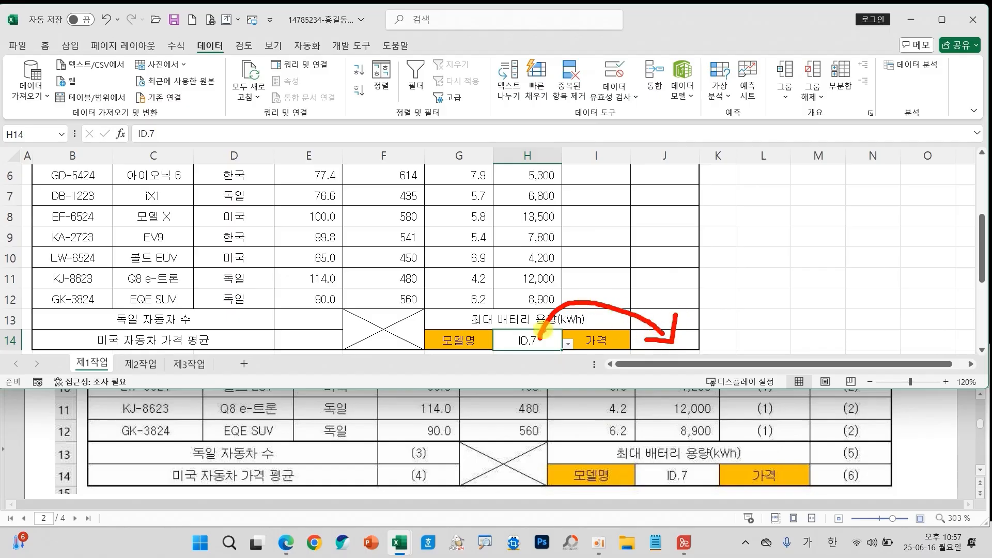
{"action": "key", "text": "Escape"}
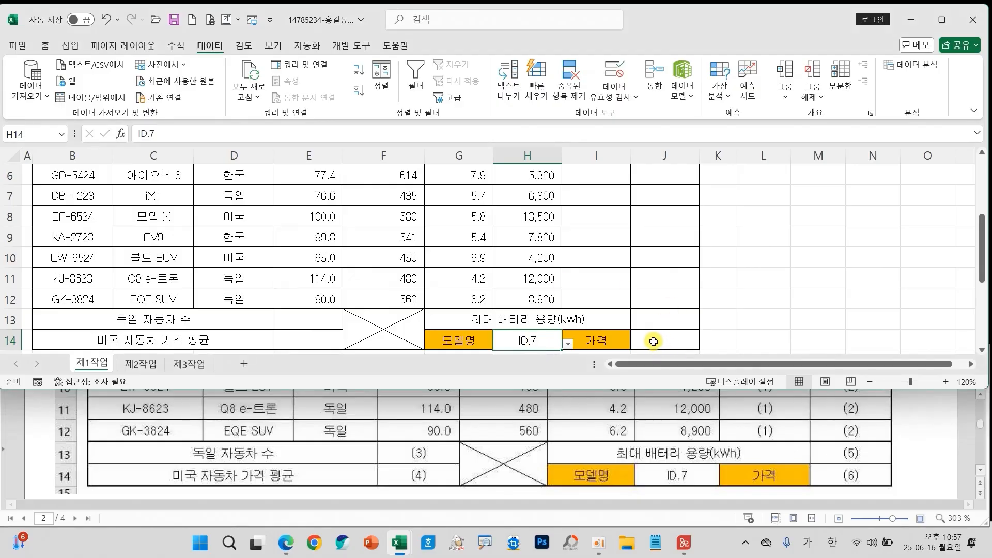
Apply the custom number format #,##0"만원" to the prices in H5:H12, following the exam sheet
{"action": "scroll", "coordinate": [587, 426], "scroll_direction": "down", "scroll_amount": 10}
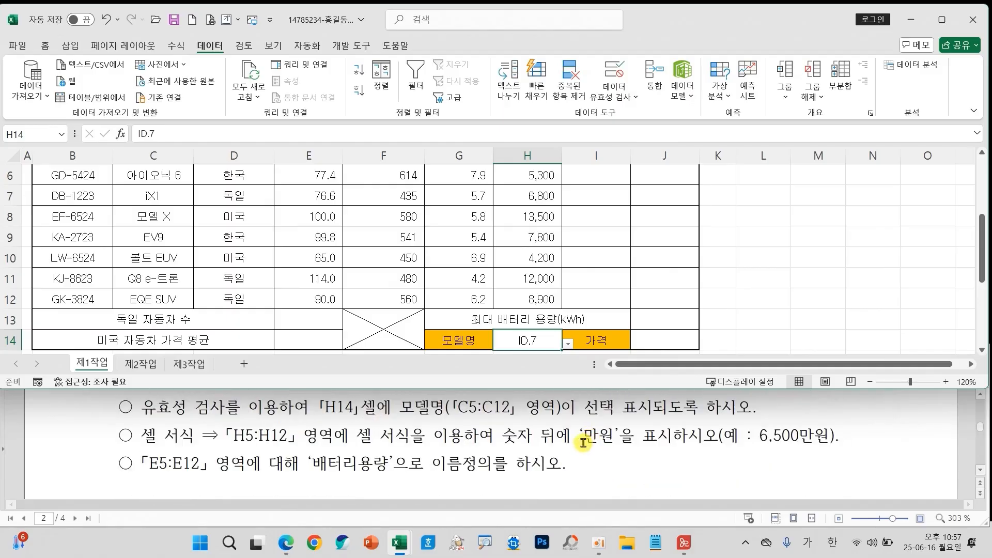
{"action": "scroll", "coordinate": [377, 290], "scroll_direction": "up", "scroll_amount": 2}
{"action": "left_click_drag", "start_coordinate": [538, 241], "coordinate": [533, 283]}
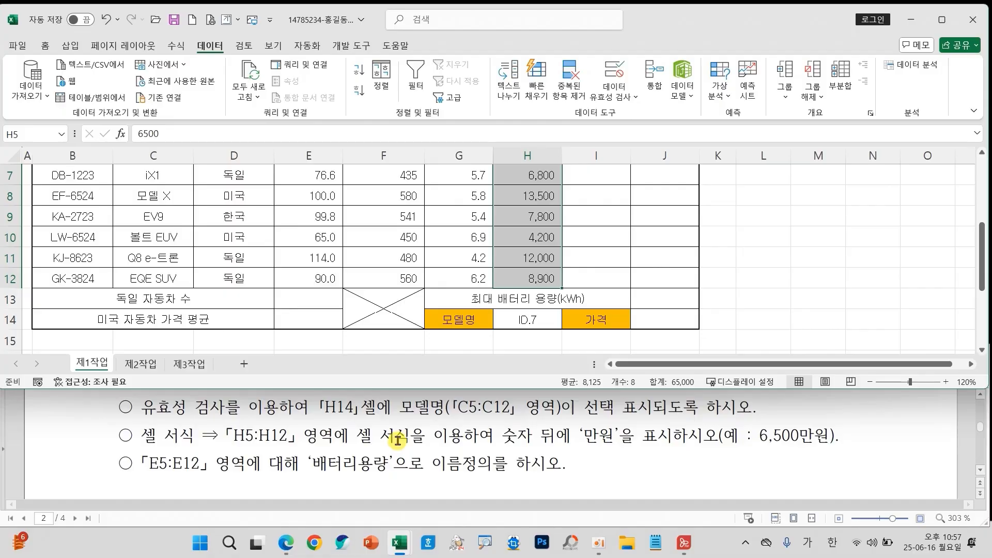
{"action": "left_click_drag", "start_coordinate": [352, 417], "coordinate": [424, 449]}
{"action": "mouse_move", "coordinate": [495, 423]}
{"action": "left_mouse_down"}
{"action": "mouse_move", "coordinate": [559, 448]}
{"action": "mouse_move", "coordinate": [629, 453]}
{"action": "left_mouse_up"}
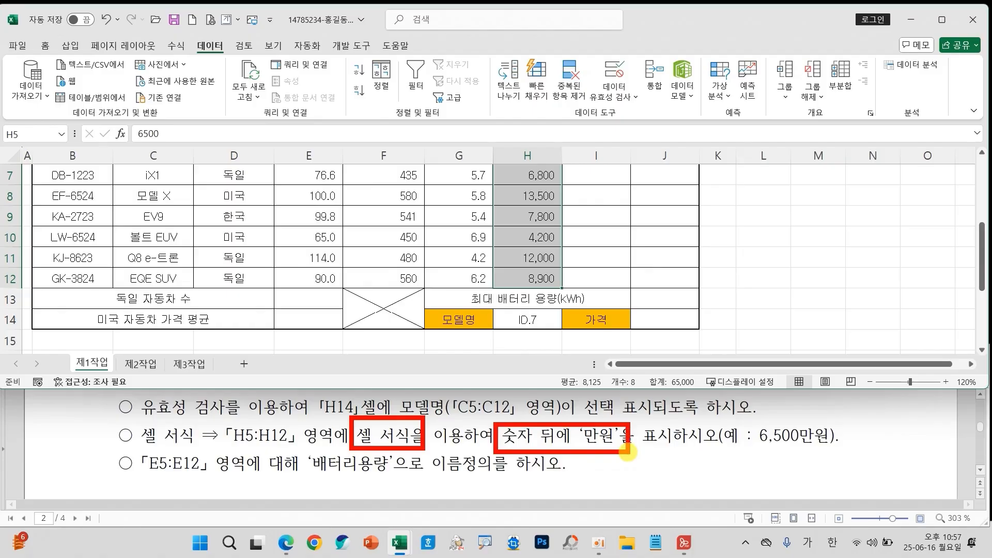
{"action": "left_click_drag", "start_coordinate": [738, 421], "coordinate": [837, 450]}
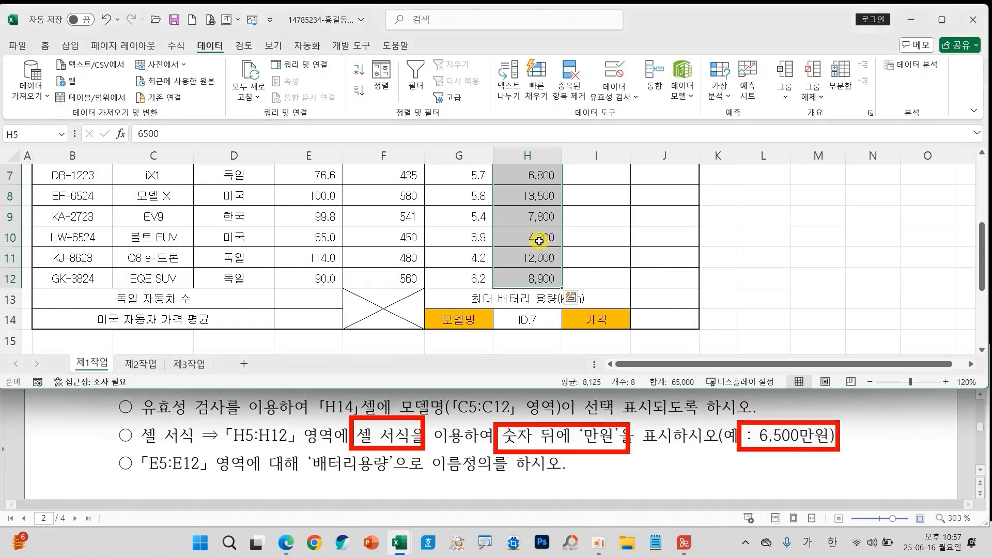
{"action": "key", "text": "Escape"}
{"action": "right_click", "coordinate": [539, 240]}
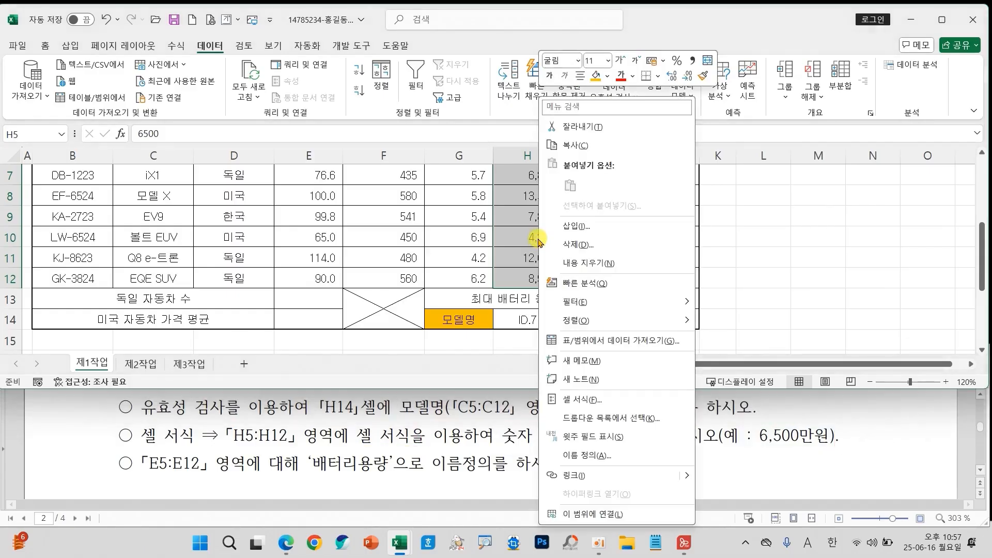
{"action": "left_click", "coordinate": [575, 401]}
{"action": "left_click_drag", "start_coordinate": [478, 148], "coordinate": [446, 57]}
{"action": "left_click", "coordinate": [395, 72]}
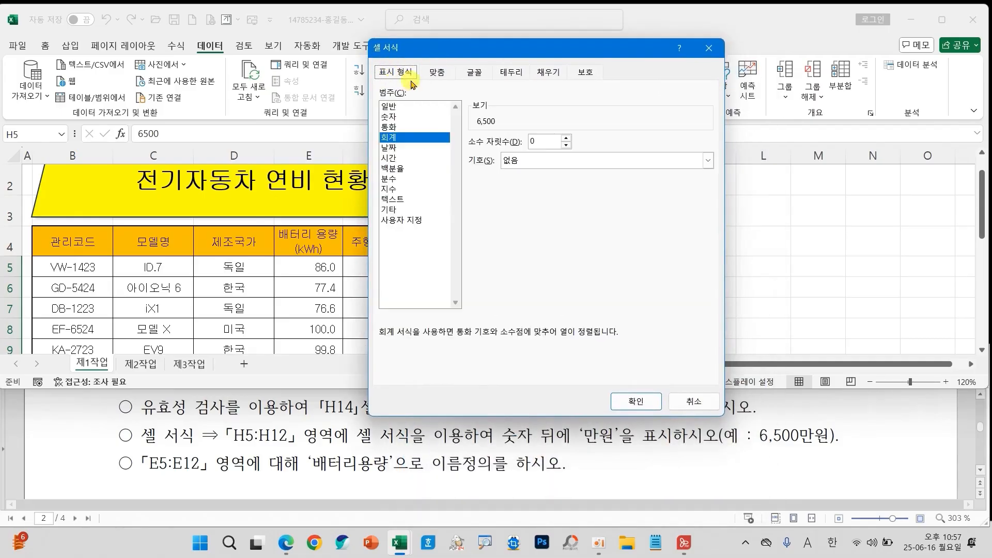
{"action": "left_click", "coordinate": [400, 222]}
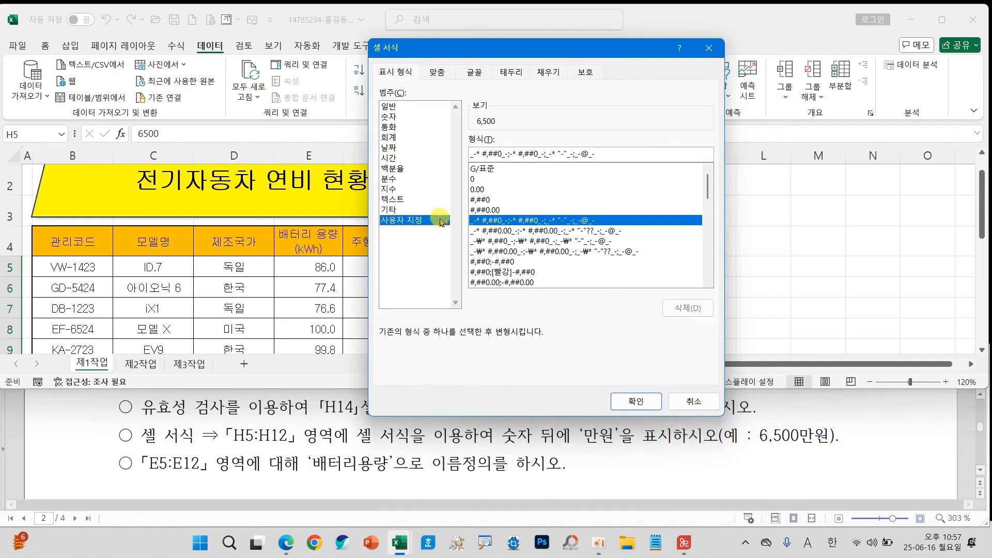
{"action": "left_click", "coordinate": [482, 201]}
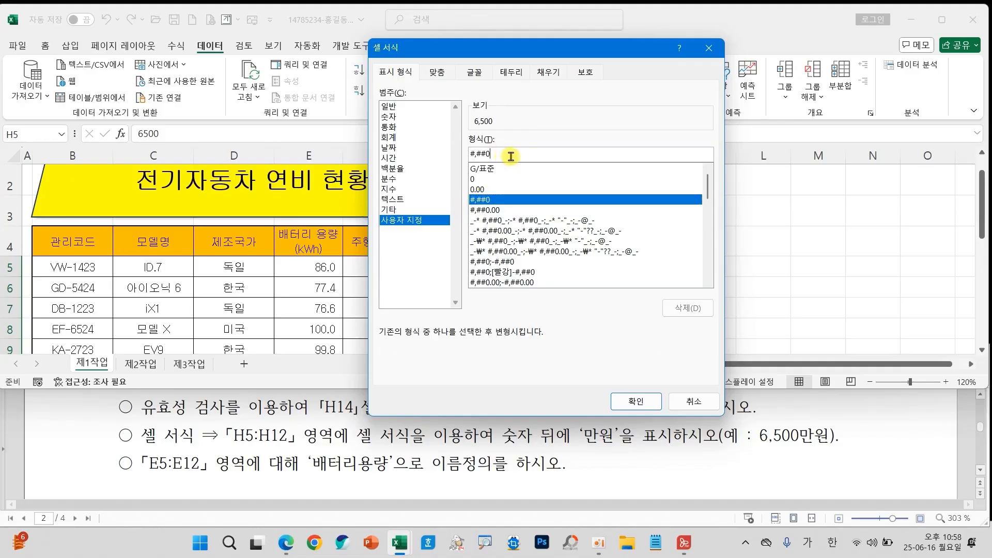
{"action": "type", "text": "\"만원"}
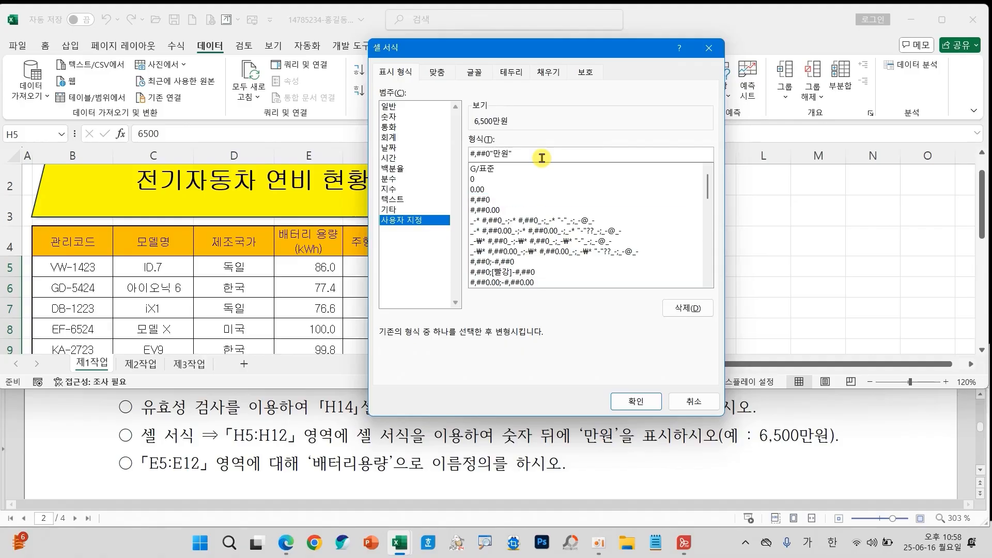
{"action": "left_click", "coordinate": [630, 404]}
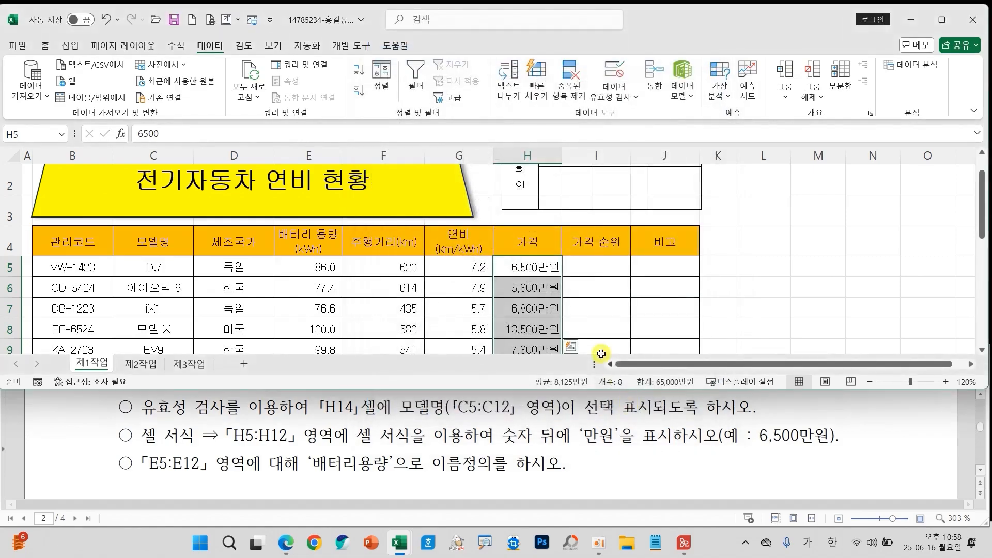
Check the underlying values of the formatted price cells H6 to H8
{"action": "left_click", "coordinate": [524, 327]}
{"action": "left_click", "coordinate": [528, 309]}
{"action": "left_click", "coordinate": [530, 285]}
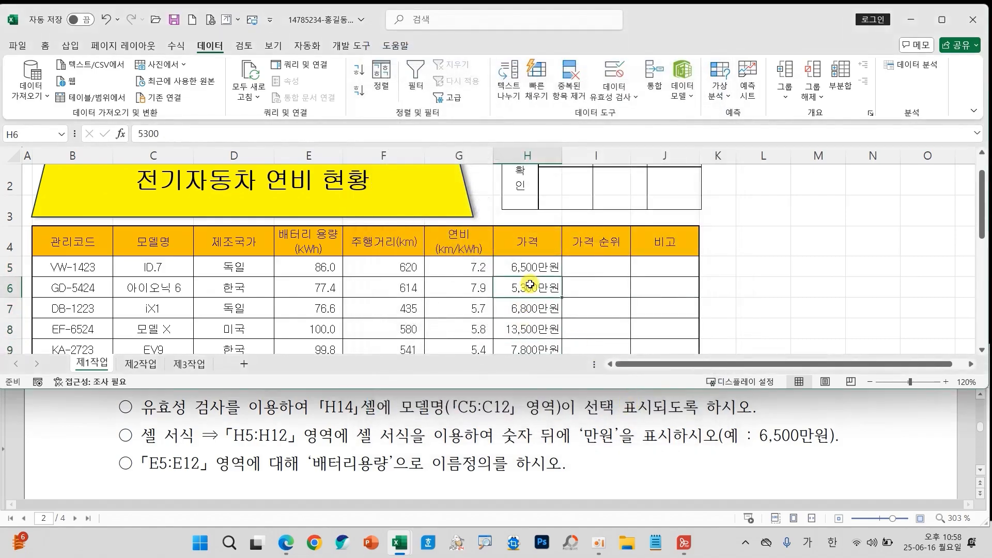
{"action": "mouse_move", "coordinate": [186, 144]}
{"action": "left_mouse_down"}
{"action": "mouse_move", "coordinate": [133, 147]}
{"action": "mouse_move", "coordinate": [168, 123]}
{"action": "mouse_move", "coordinate": [181, 139]}
{"action": "left_mouse_up"}
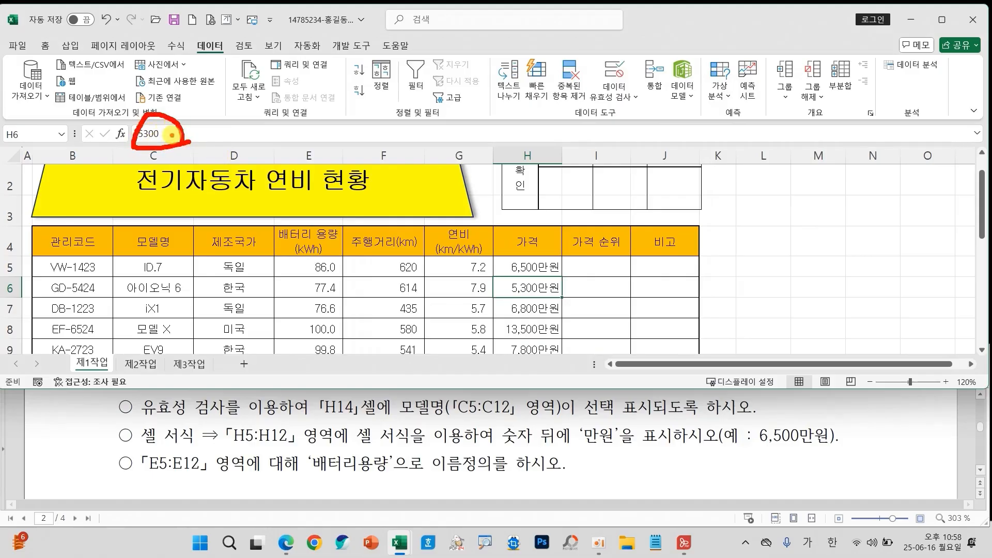
{"action": "left_click", "coordinate": [547, 310]}
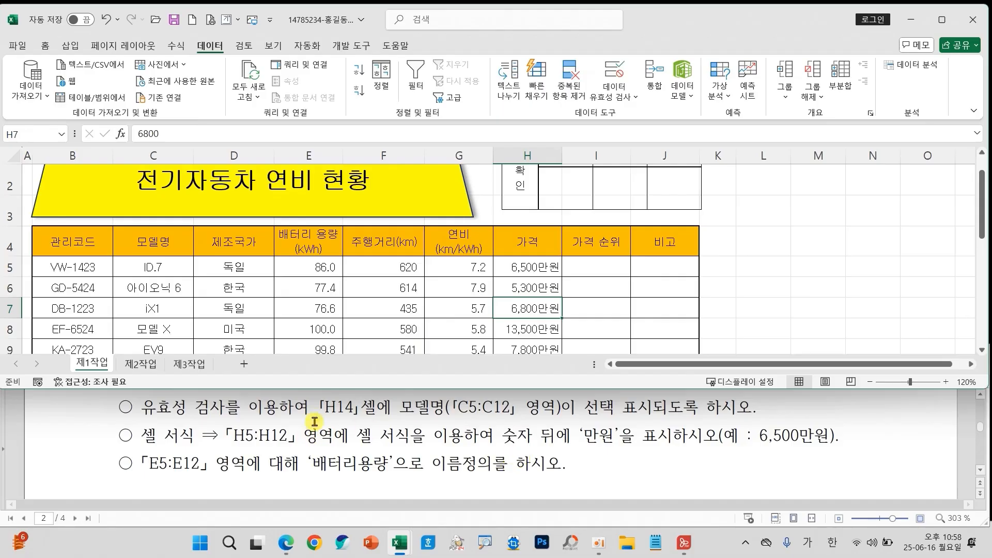
Define the name 배터리용량 for the battery capacity values in E5:E12, as the exam sheet requires
{"action": "mouse_move", "coordinate": [128, 448]}
{"action": "left_mouse_down"}
{"action": "mouse_move", "coordinate": [253, 486]}
{"action": "mouse_move", "coordinate": [271, 482]}
{"action": "left_mouse_up"}
{"action": "mouse_move", "coordinate": [291, 449]}
{"action": "left_mouse_down"}
{"action": "mouse_move", "coordinate": [409, 485]}
{"action": "mouse_move", "coordinate": [400, 479]}
{"action": "left_mouse_up"}
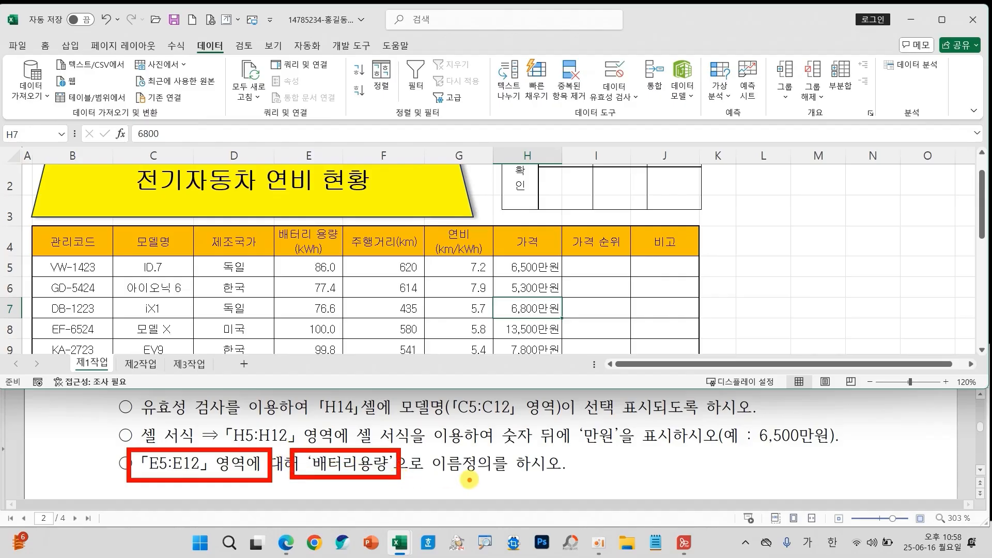
{"action": "key", "text": "Escape"}
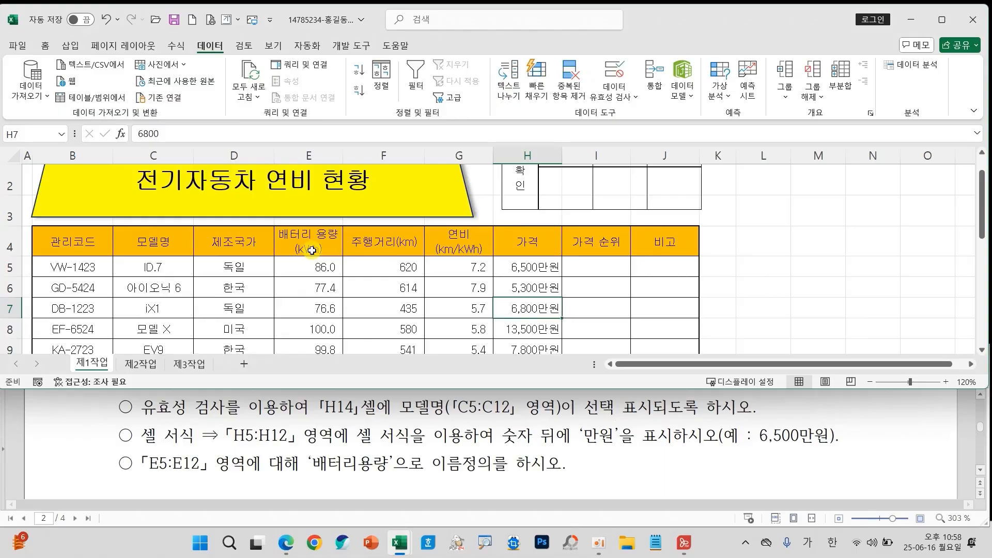
{"action": "scroll", "coordinate": [311, 251], "scroll_direction": "down", "scroll_amount": 1}
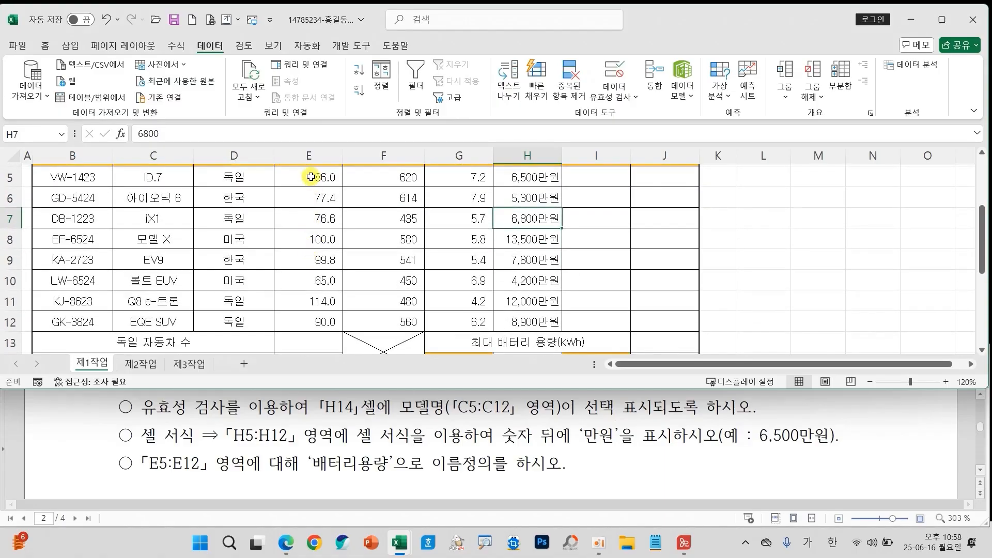
{"action": "left_click", "coordinate": [311, 177]}
{"action": "left_click_drag", "start_coordinate": [310, 177], "coordinate": [320, 317]}
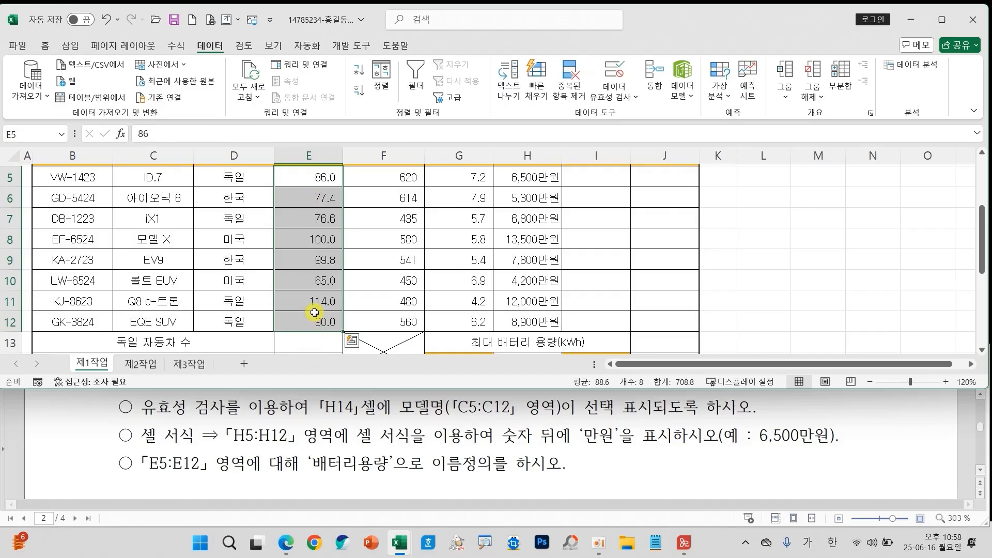
{"action": "mouse_move", "coordinate": [279, 291]}
{"action": "left_mouse_down"}
{"action": "mouse_move", "coordinate": [32, 137]}
{"action": "mouse_move", "coordinate": [56, 155]}
{"action": "left_mouse_up"}
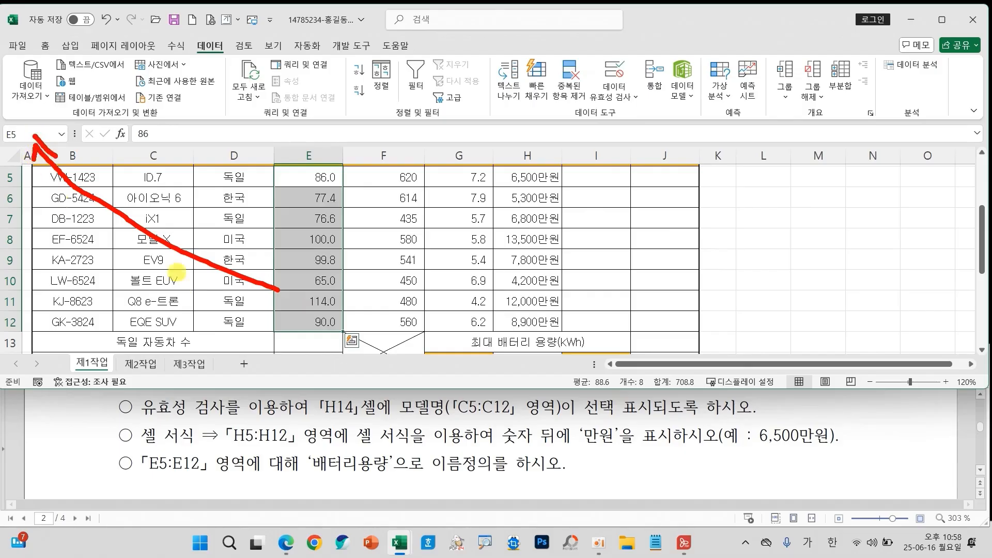
{"action": "key", "text": "Escape"}
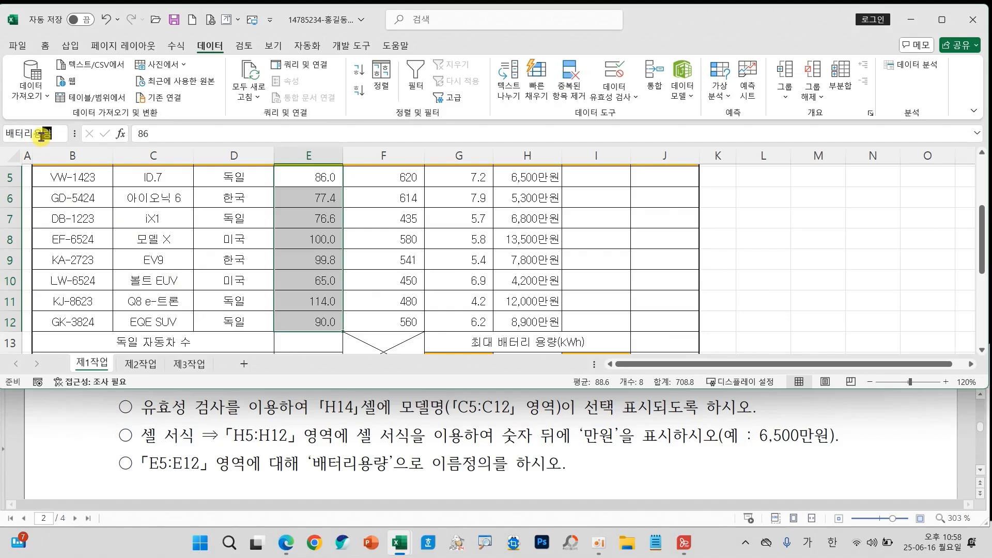
{"action": "key", "text": "Return"}
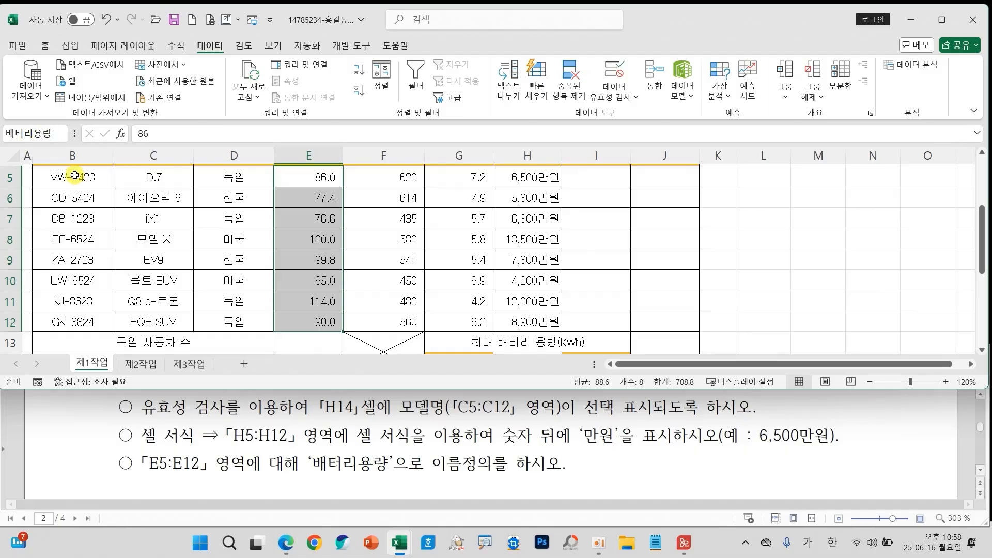
{"action": "key", "text": "Return"}
{"action": "left_click", "coordinate": [439, 238]}
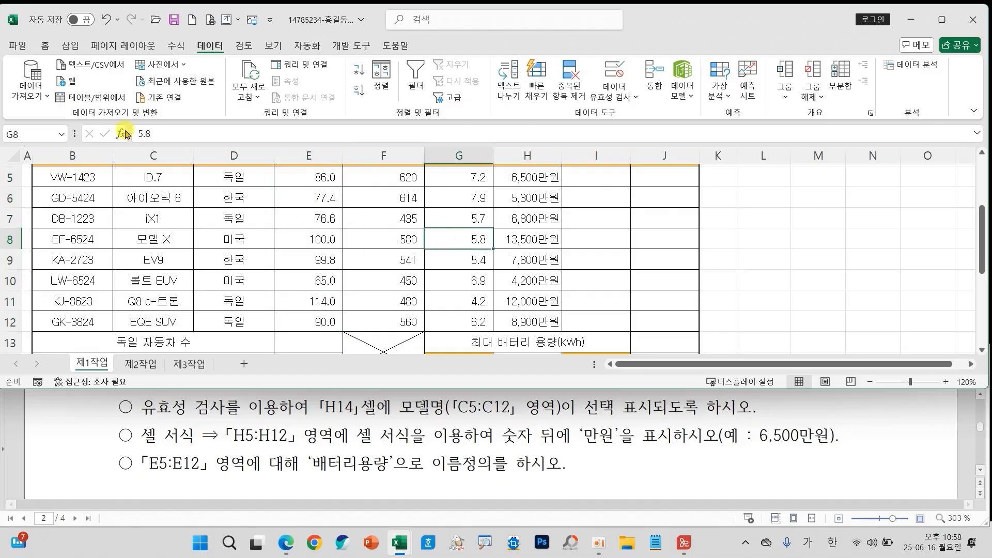
Look over the table from its header row down to row 14 and save the workbook
{"action": "left_click", "coordinate": [45, 46]}
{"action": "left_click", "coordinate": [356, 240]}
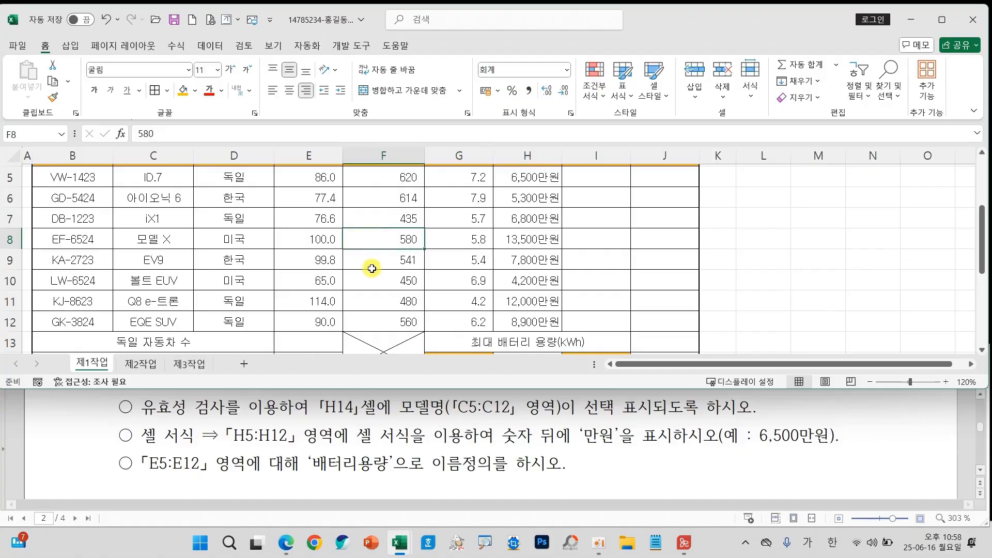
{"action": "scroll", "coordinate": [372, 268], "scroll_direction": "up", "scroll_amount": 2}
{"action": "scroll", "coordinate": [372, 269], "scroll_direction": "up", "scroll_amount": 1}
{"action": "scroll", "coordinate": [371, 274], "scroll_direction": "down", "scroll_amount": 3}
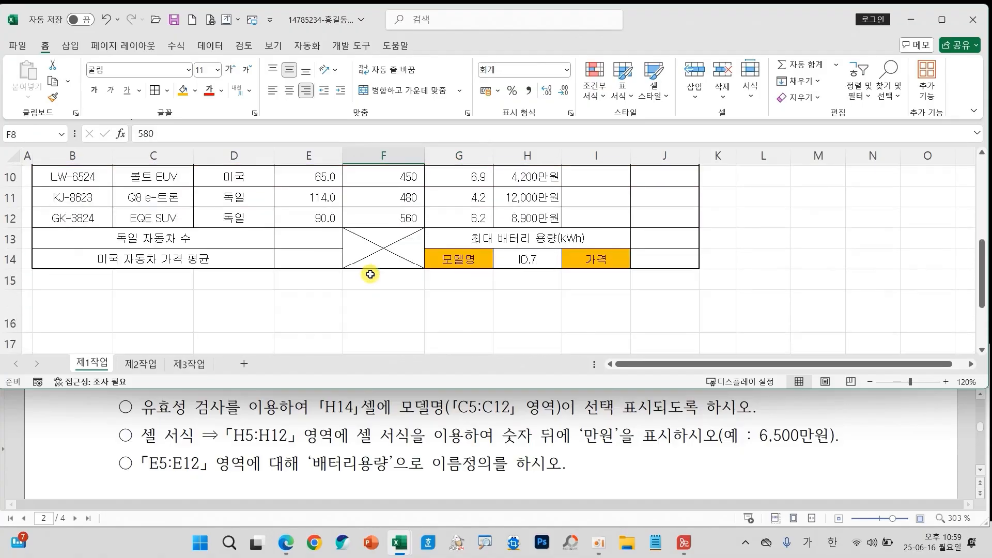
{"action": "scroll", "coordinate": [371, 275], "scroll_direction": "up", "scroll_amount": 2}
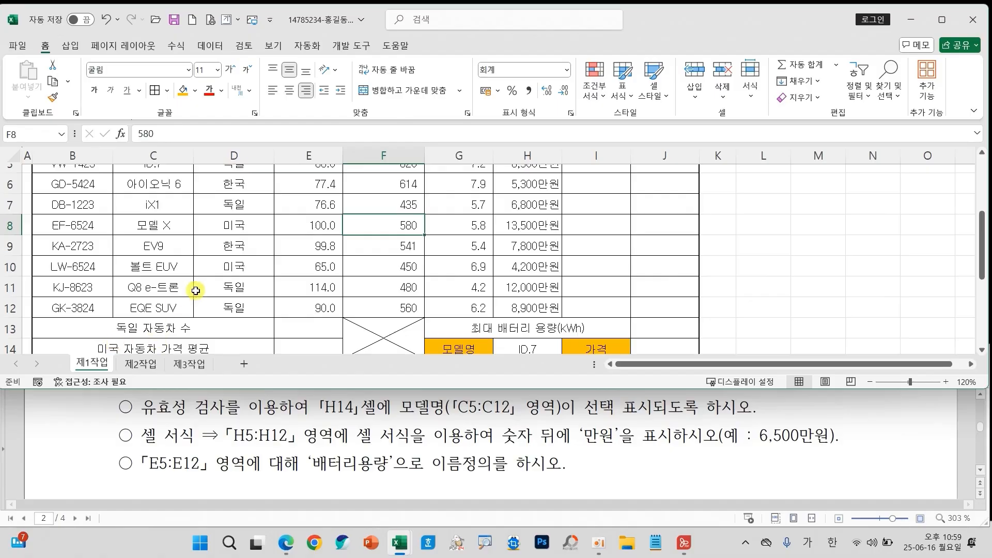
{"action": "scroll", "coordinate": [196, 291], "scroll_direction": "up", "scroll_amount": 1}
{"action": "scroll", "coordinate": [196, 291], "scroll_direction": "up", "scroll_amount": 1}
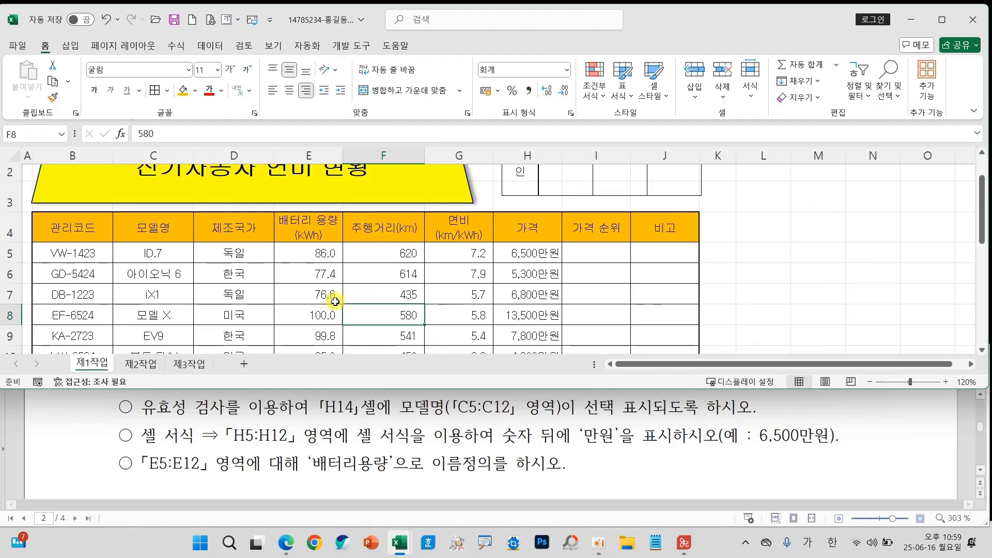
{"action": "left_click", "coordinate": [175, 21]}
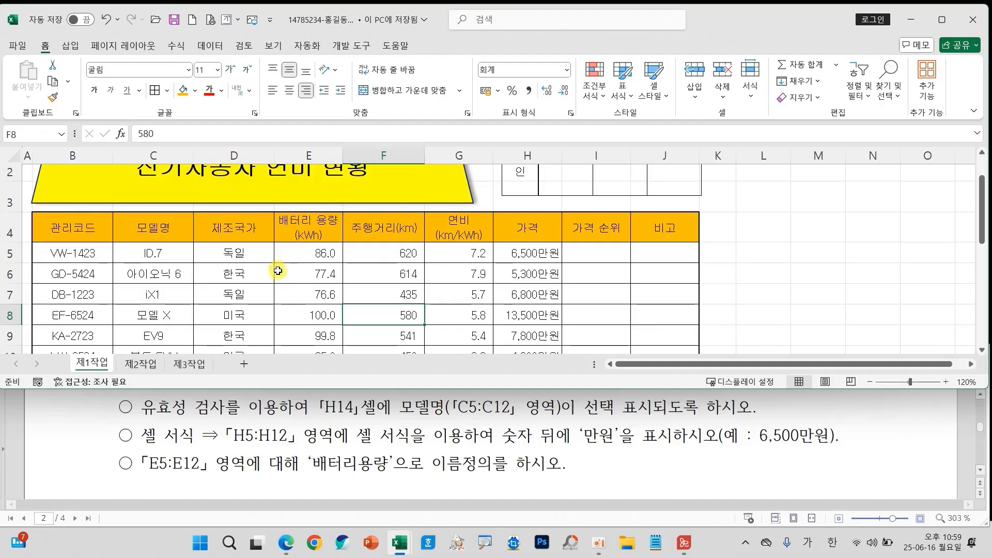
Read the exam sheet's function tasks down to item (7), the conditional formatting requirement for the fuel-efficiency rows
{"action": "scroll", "coordinate": [356, 422], "scroll_direction": "down", "scroll_amount": 5}
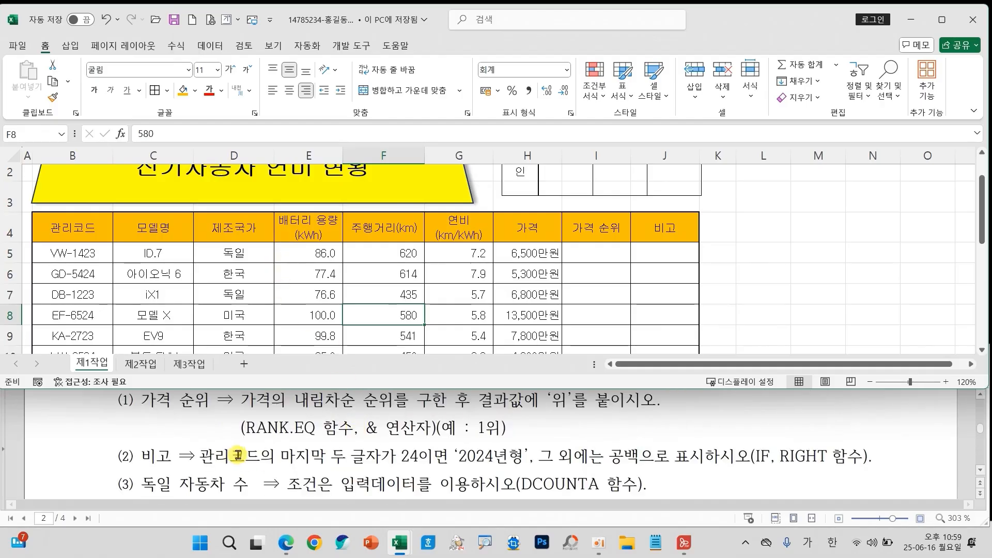
{"action": "scroll", "coordinate": [237, 455], "scroll_direction": "up", "scroll_amount": 1}
{"action": "scroll", "coordinate": [238, 455], "scroll_direction": "down", "scroll_amount": 2}
{"action": "scroll", "coordinate": [238, 454], "scroll_direction": "down", "scroll_amount": 2}
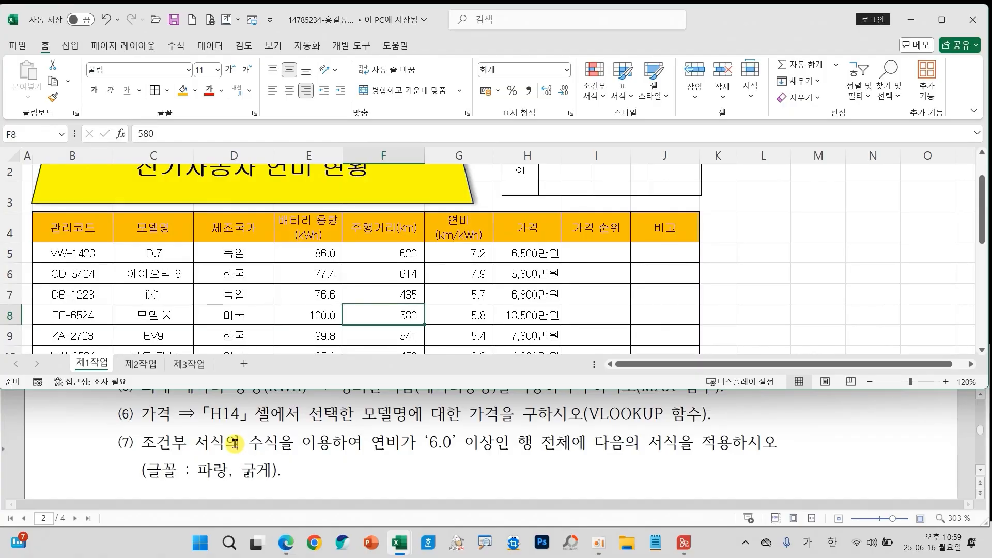
{"action": "mouse_move", "coordinate": [98, 427]}
{"action": "left_mouse_down"}
{"action": "mouse_move", "coordinate": [416, 501]}
{"action": "mouse_move", "coordinate": [707, 509]}
{"action": "mouse_move", "coordinate": [814, 499]}
{"action": "mouse_move", "coordinate": [805, 490]}
{"action": "left_mouse_up"}
{"action": "mouse_move", "coordinate": [830, 428]}
{"action": "left_mouse_down"}
{"action": "mouse_move", "coordinate": [863, 447]}
{"action": "mouse_move", "coordinate": [913, 385]}
{"action": "left_mouse_up"}
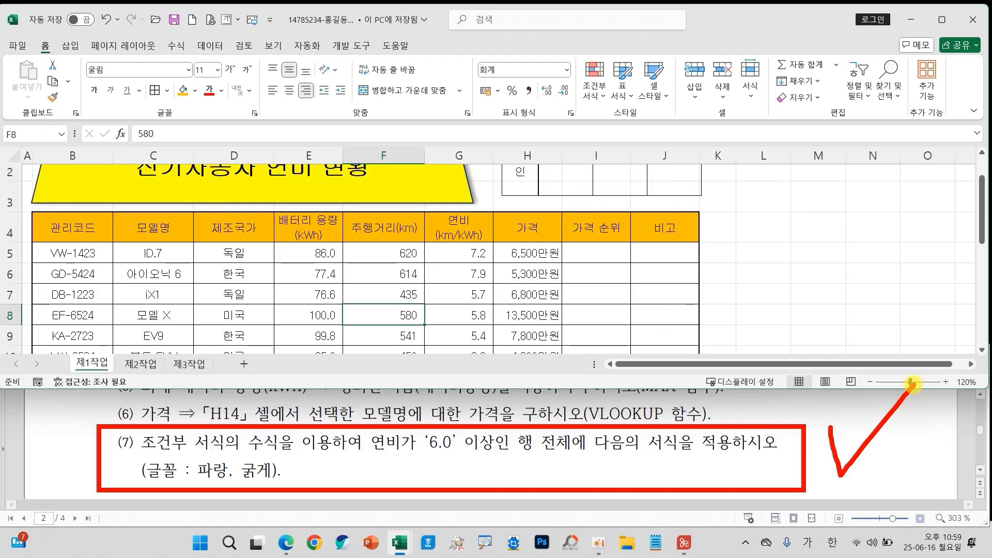
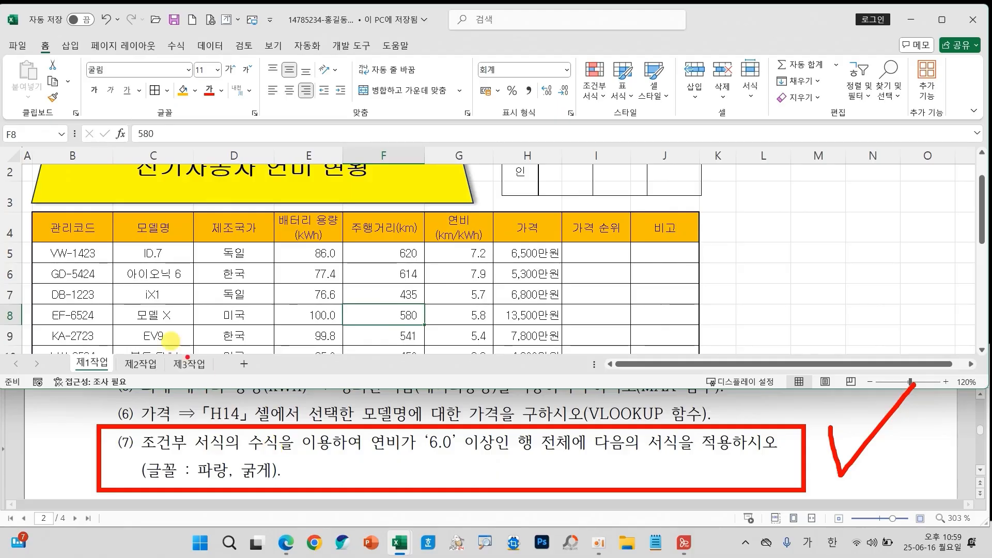
{"action": "mouse_move", "coordinate": [14, 207]}
{"action": "left_mouse_down"}
{"action": "mouse_move", "coordinate": [178, 254]}
{"action": "mouse_move", "coordinate": [715, 248]}
{"action": "left_mouse_up"}
{"action": "left_click_drag", "start_coordinate": [793, 191], "coordinate": [713, 248]}
{"action": "left_click_drag", "start_coordinate": [720, 185], "coordinate": [808, 273]}
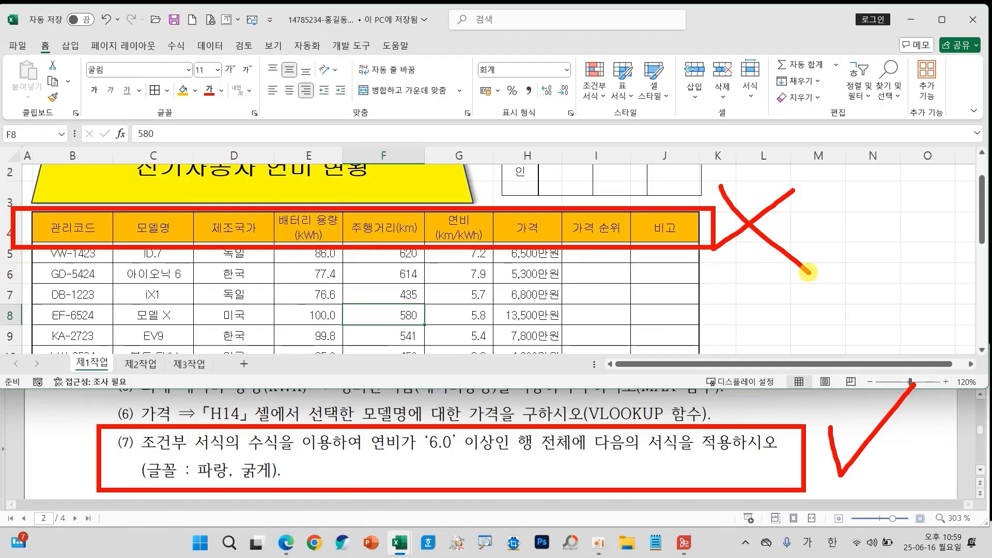
{"action": "key", "text": "Escape"}
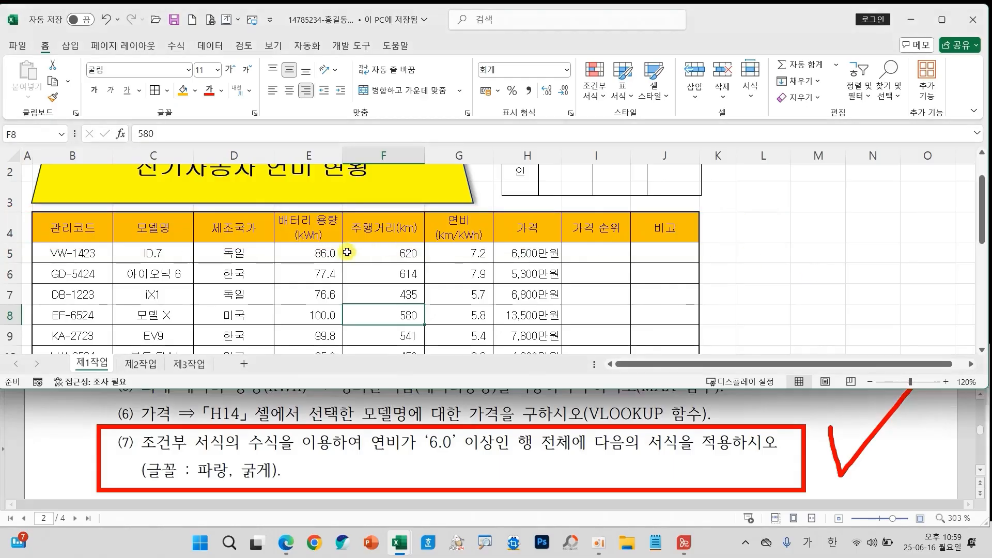
Create a new conditional formatting rule for the data rows B5:J12 that uses a formula to determine the formatted cells
{"action": "left_click", "coordinate": [84, 256]}
{"action": "mouse_move", "coordinate": [84, 256]}
{"action": "left_mouse_down"}
{"action": "mouse_move", "coordinate": [609, 323]}
{"action": "mouse_move", "coordinate": [671, 354]}
{"action": "mouse_move", "coordinate": [673, 207]}
{"action": "mouse_move", "coordinate": [685, 231]}
{"action": "mouse_move", "coordinate": [667, 276]}
{"action": "left_mouse_up"}
{"action": "mouse_move", "coordinate": [748, 201]}
{"action": "left_mouse_down"}
{"action": "mouse_move", "coordinate": [705, 198]}
{"action": "mouse_move", "coordinate": [744, 259]}
{"action": "mouse_move", "coordinate": [732, 265]}
{"action": "left_mouse_up"}
{"action": "mouse_move", "coordinate": [786, 218]}
{"action": "left_mouse_down"}
{"action": "mouse_move", "coordinate": [784, 226]}
{"action": "mouse_move", "coordinate": [859, 209]}
{"action": "mouse_move", "coordinate": [814, 264]}
{"action": "left_mouse_up"}
{"action": "left_click", "coordinate": [782, 249]}
{"action": "left_click_drag", "start_coordinate": [881, 193], "coordinate": [872, 279]}
{"action": "mouse_move", "coordinate": [900, 221]}
{"action": "left_mouse_down"}
{"action": "mouse_move", "coordinate": [882, 276]}
{"action": "mouse_move", "coordinate": [950, 266]}
{"action": "mouse_move", "coordinate": [890, 224]}
{"action": "left_mouse_up"}
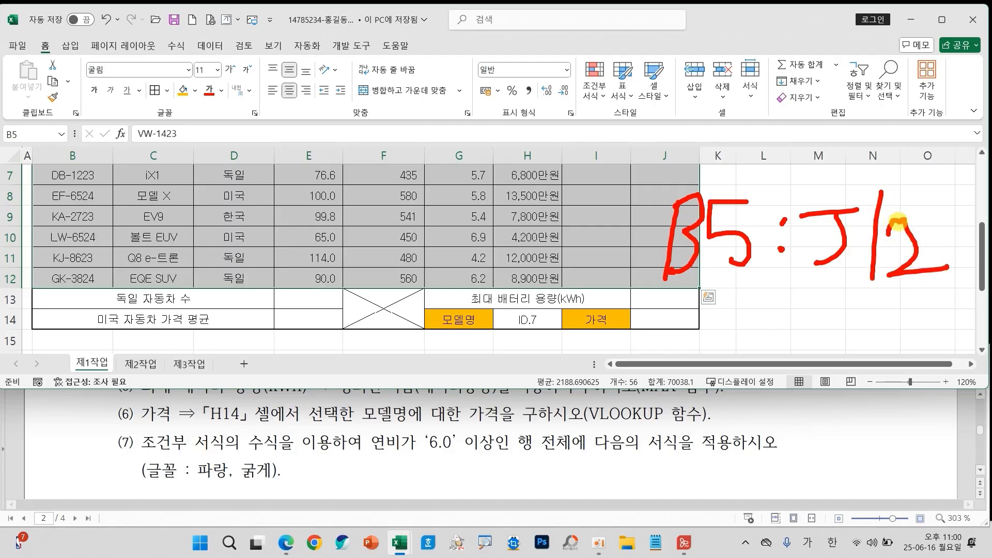
{"action": "key", "text": "Escape"}
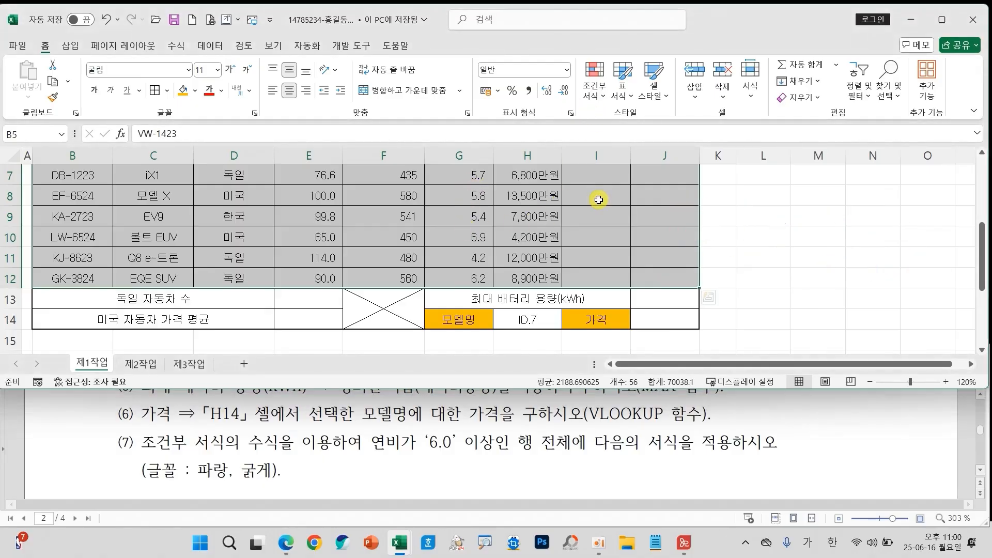
{"action": "left_click", "coordinate": [602, 99]}
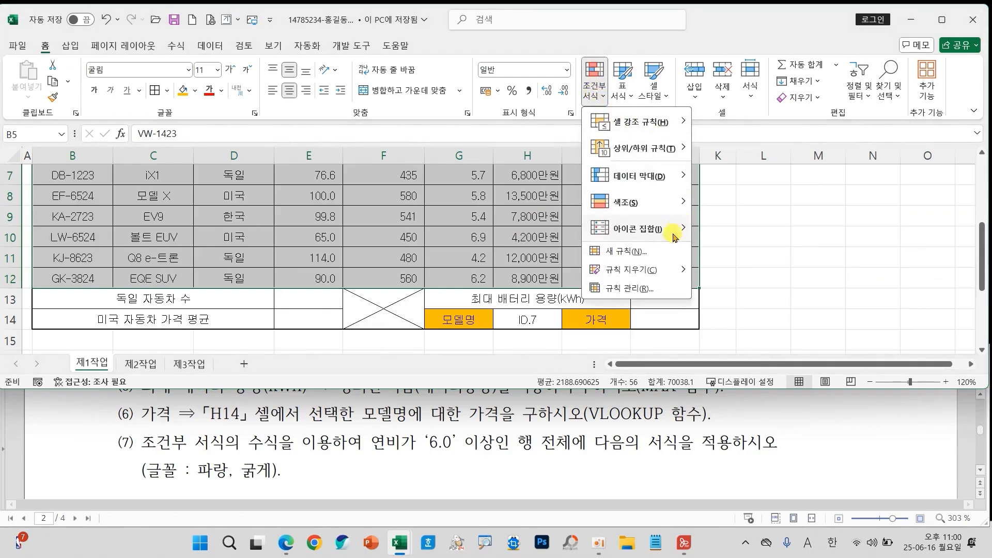
{"action": "left_click", "coordinate": [626, 252]}
{"action": "left_click", "coordinate": [538, 212]}
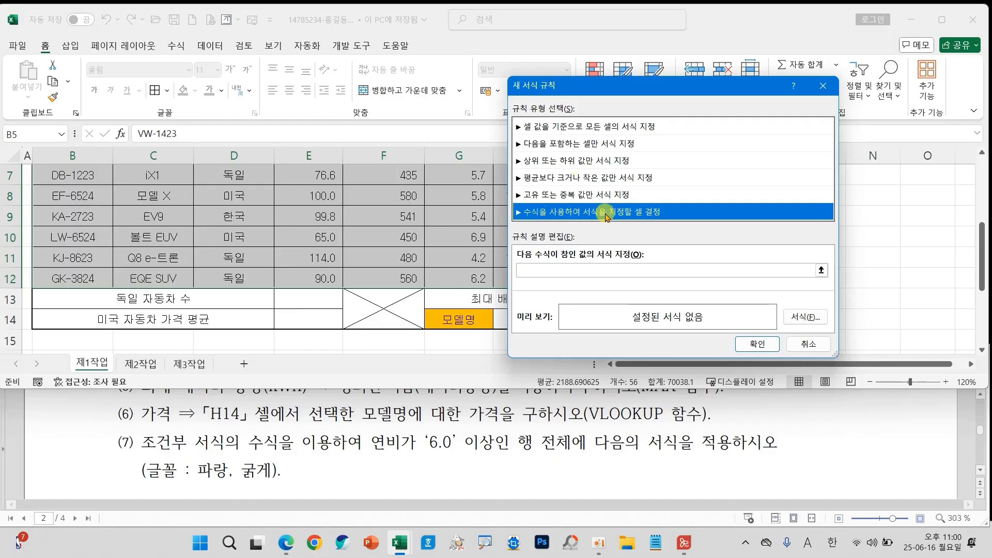
Enter =$G5>=6.0 as the rule's formula, with only the fuel-efficiency column fixed in the reference
{"action": "left_click", "coordinate": [533, 270]}
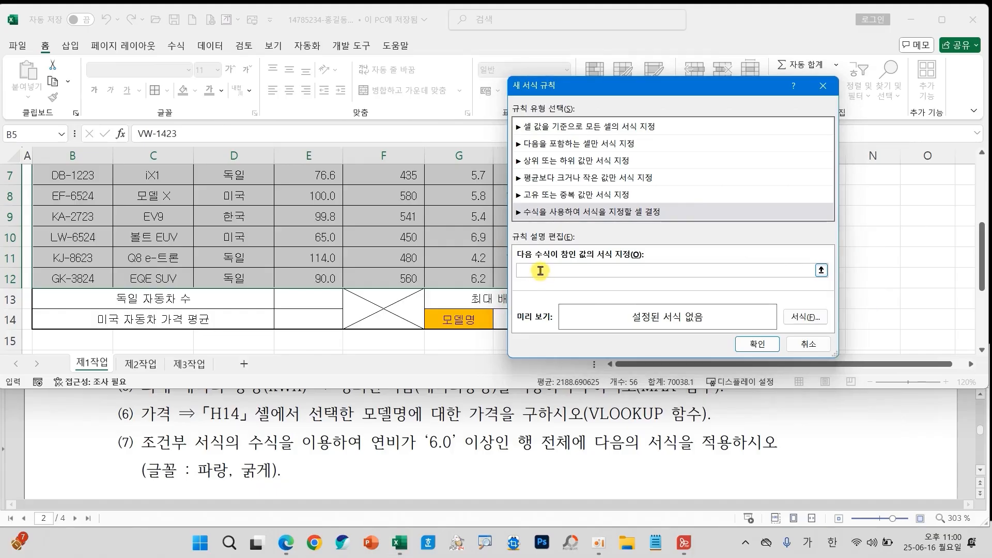
{"action": "scroll", "coordinate": [362, 269], "scroll_direction": "up", "scroll_amount": 2}
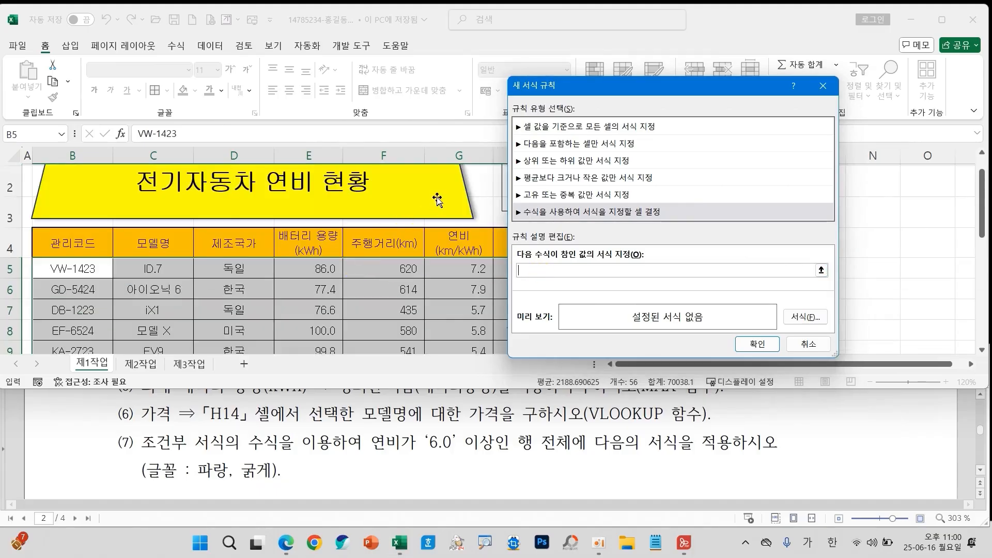
{"action": "left_click", "coordinate": [457, 271]}
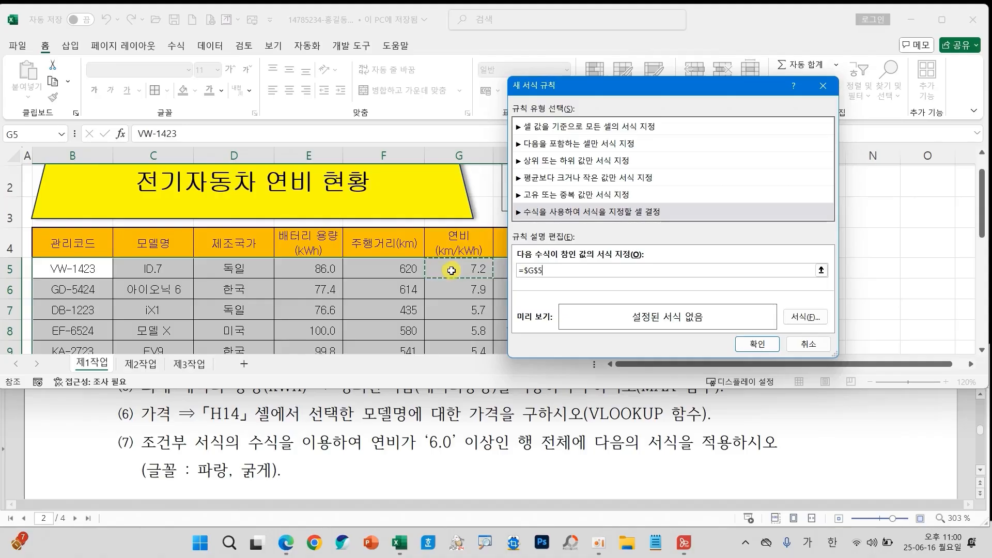
{"action": "key", "text": "F4"}
{"action": "key", "text": "F4"}
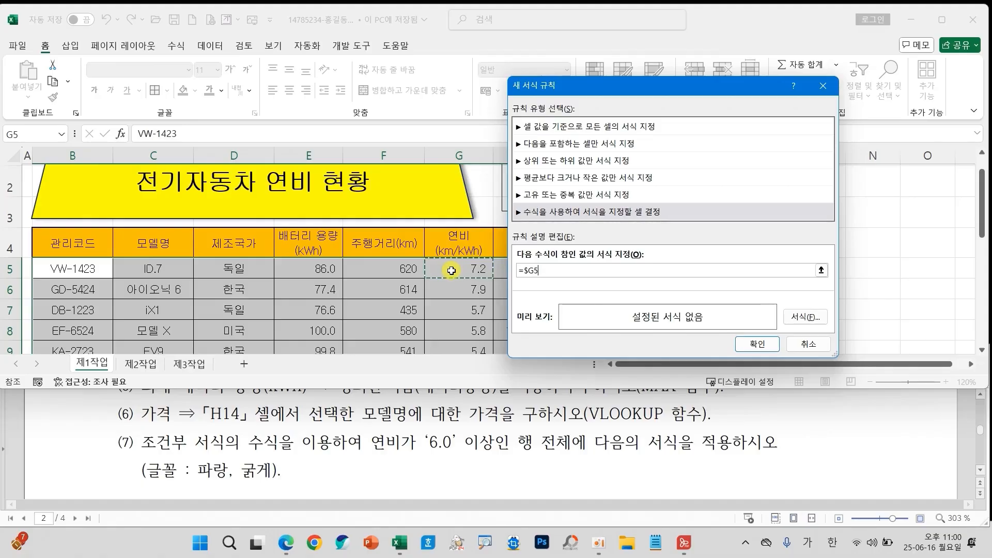
{"action": "key", "text": "ctrl+2"}
{"action": "left_click_drag", "start_coordinate": [612, 250], "coordinate": [611, 332]}
{"action": "left_click_drag", "start_coordinate": [609, 255], "coordinate": [662, 250]}
{"action": "left_click_drag", "start_coordinate": [613, 292], "coordinate": [641, 291]}
{"action": "mouse_move", "coordinate": [714, 251]}
{"action": "left_mouse_down"}
{"action": "mouse_move", "coordinate": [673, 290]}
{"action": "mouse_move", "coordinate": [749, 291]}
{"action": "left_mouse_up"}
{"action": "left_click_drag", "start_coordinate": [726, 253], "coordinate": [714, 333]}
{"action": "mouse_move", "coordinate": [776, 296]}
{"action": "left_mouse_down"}
{"action": "mouse_move", "coordinate": [838, 294]}
{"action": "mouse_move", "coordinate": [822, 326]}
{"action": "left_mouse_up"}
{"action": "mouse_move", "coordinate": [855, 265]}
{"action": "left_mouse_down"}
{"action": "mouse_move", "coordinate": [874, 259]}
{"action": "mouse_move", "coordinate": [899, 322]}
{"action": "mouse_move", "coordinate": [917, 320]}
{"action": "left_mouse_up"}
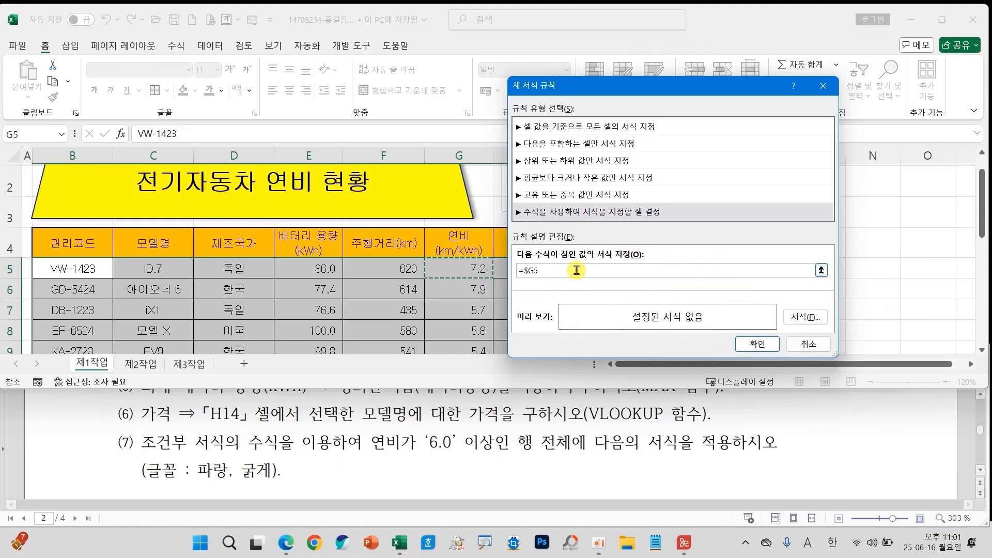
{"action": "type", "text": ">=6"}
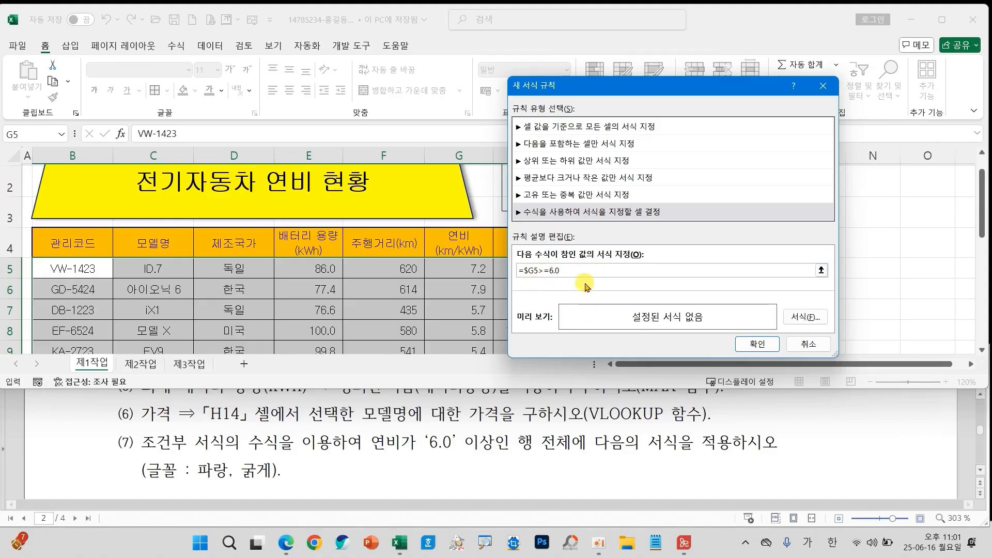
Give the rule a bold (굵게) font in standard blue and apply it to the selected rows
{"action": "left_click", "coordinate": [804, 317]}
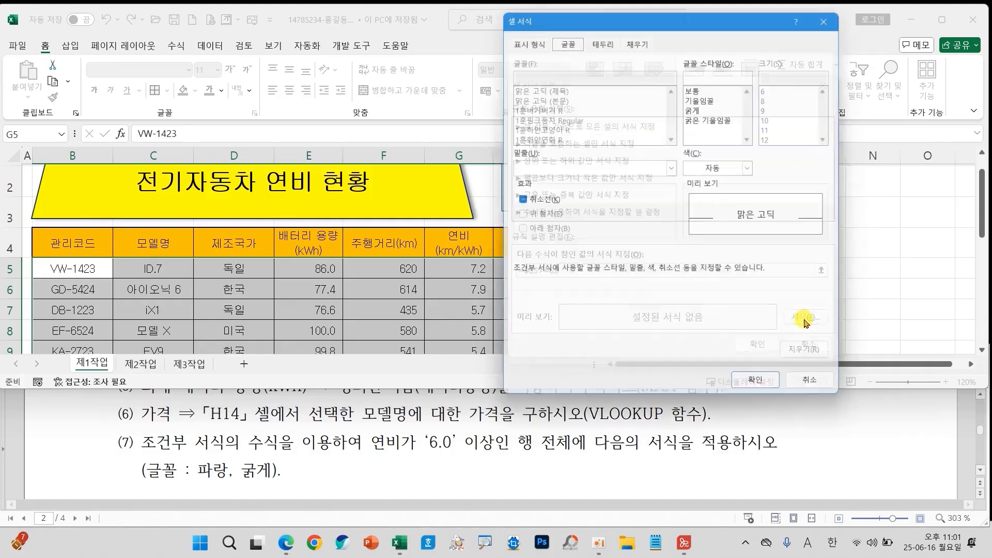
{"action": "left_click", "coordinate": [698, 105]}
{"action": "left_click", "coordinate": [756, 167]}
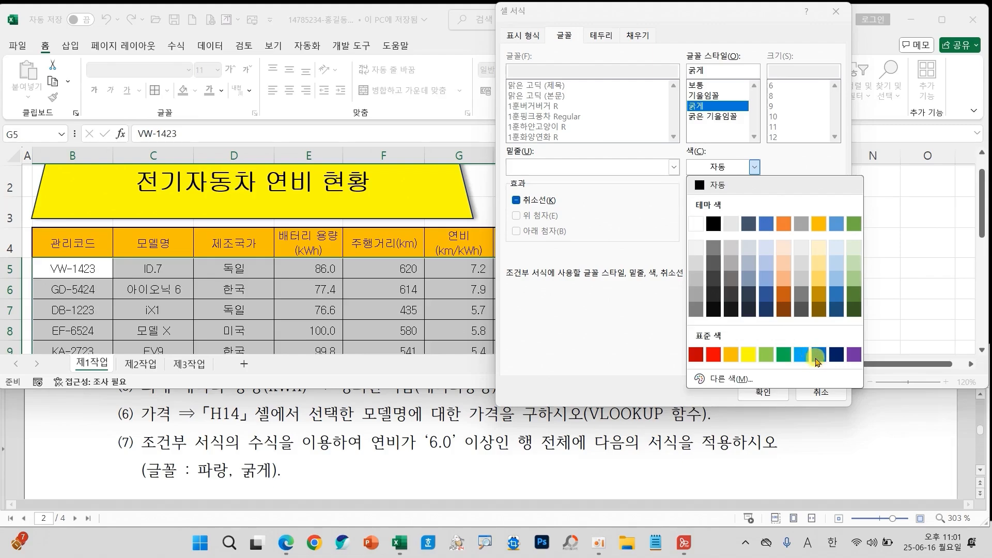
{"action": "left_click", "coordinate": [818, 357]}
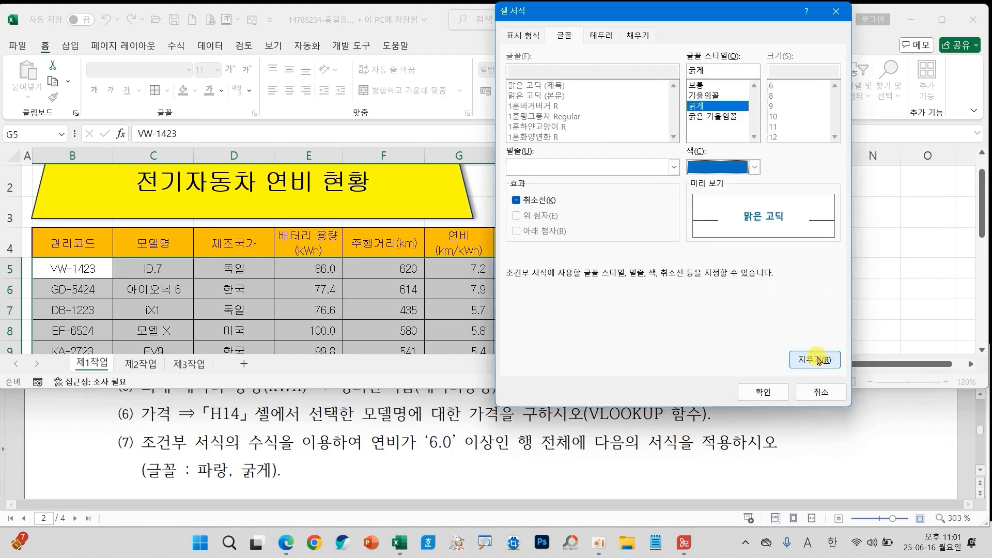
{"action": "left_click", "coordinate": [763, 393]}
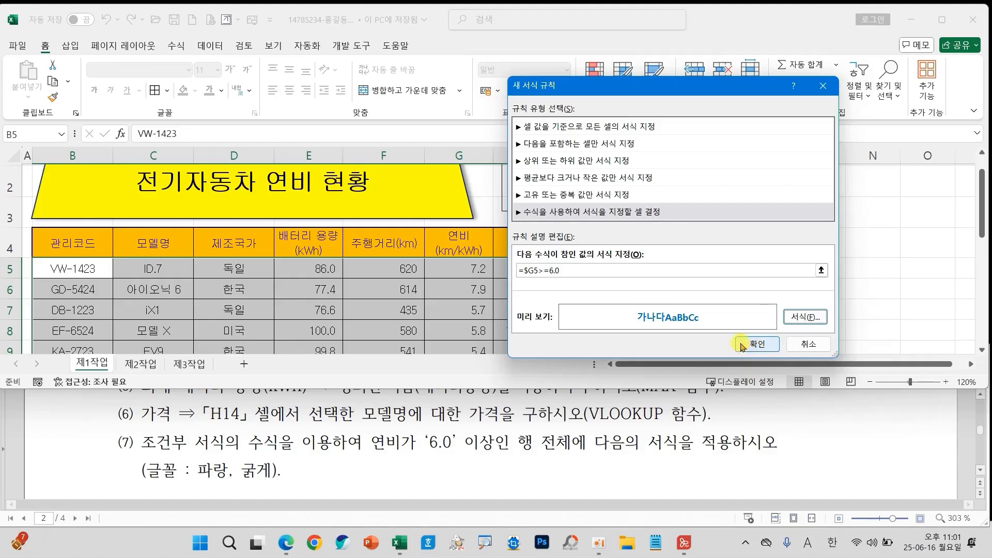
{"action": "left_click", "coordinate": [752, 346]}
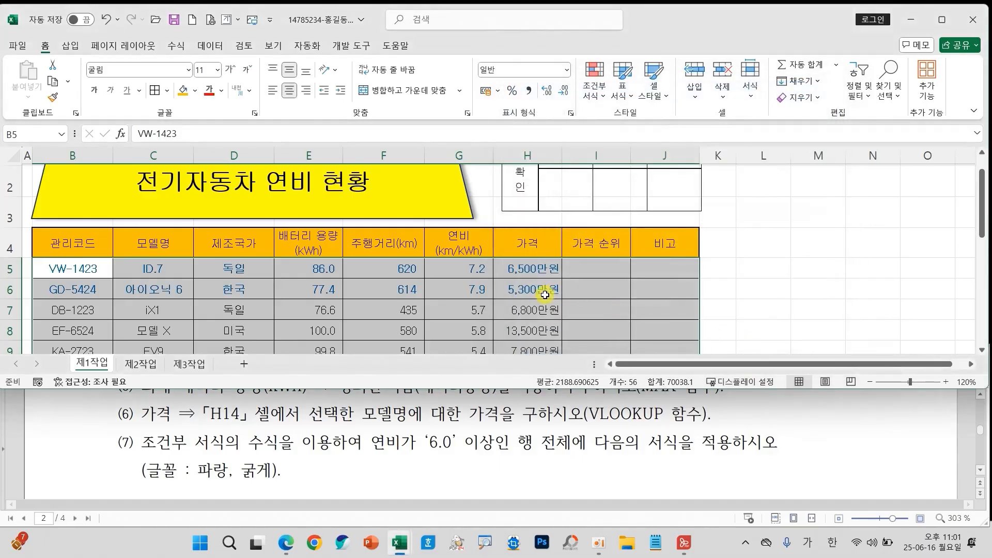
Check the conditional formatting across the table rows against their fuel-efficiency values
{"action": "left_click", "coordinate": [545, 295]}
{"action": "scroll", "coordinate": [462, 288], "scroll_direction": "down", "scroll_amount": 1}
{"action": "scroll", "coordinate": [462, 288], "scroll_direction": "down", "scroll_amount": 5}
{"action": "scroll", "coordinate": [458, 283], "scroll_direction": "up", "scroll_amount": 4}
{"action": "scroll", "coordinate": [458, 283], "scroll_direction": "up", "scroll_amount": 1}
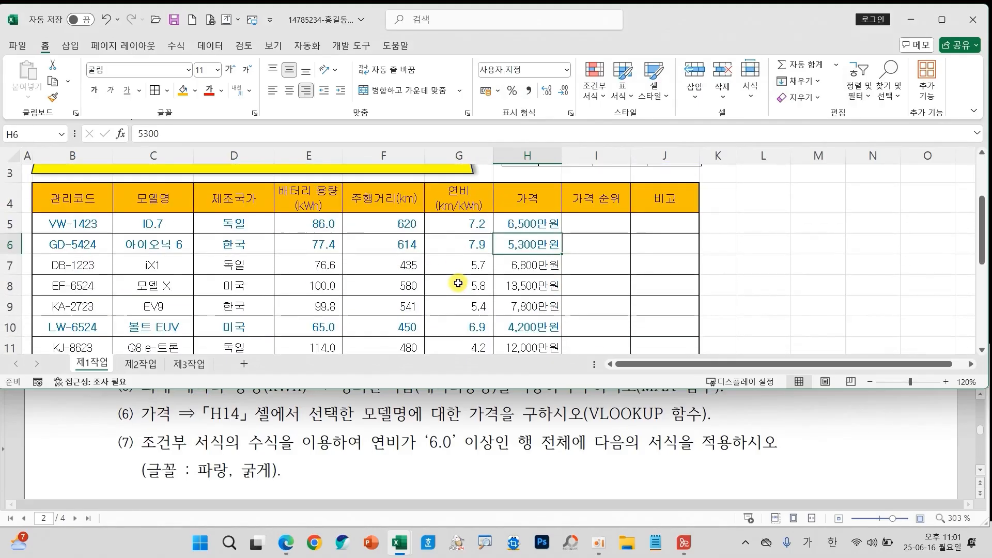
Save the workbook with the conditional formatting on the 제1작업 sheet
{"action": "left_click", "coordinate": [533, 303]}
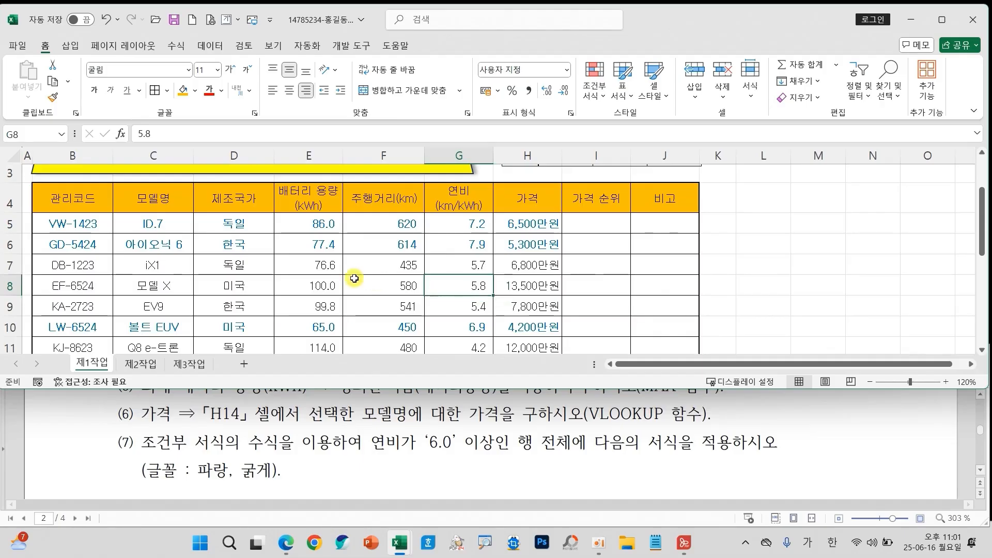
{"action": "left_click", "coordinate": [172, 20]}
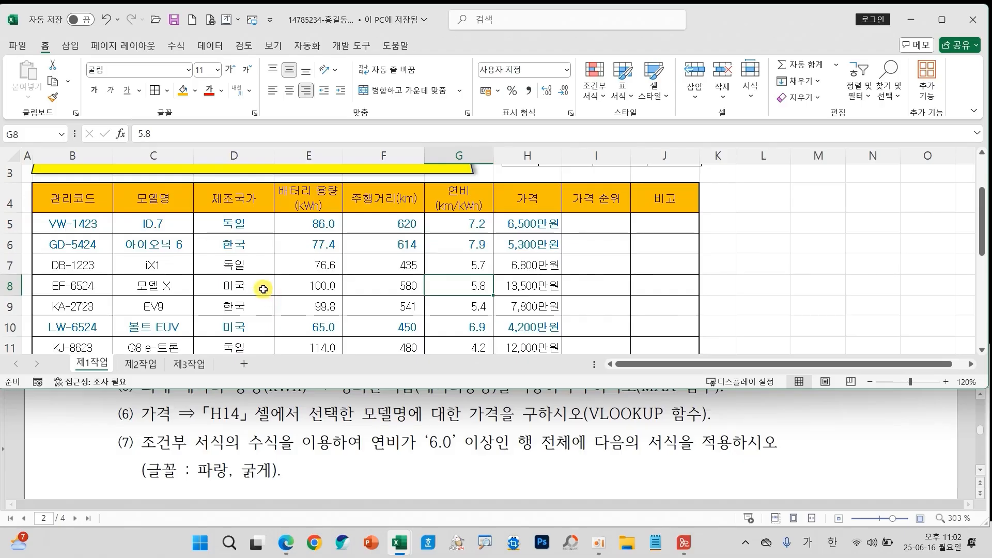
{"action": "scroll", "coordinate": [241, 301], "scroll_direction": "up", "scroll_amount": 1}
{"action": "scroll", "coordinate": [241, 301], "scroll_direction": "up", "scroll_amount": 1}
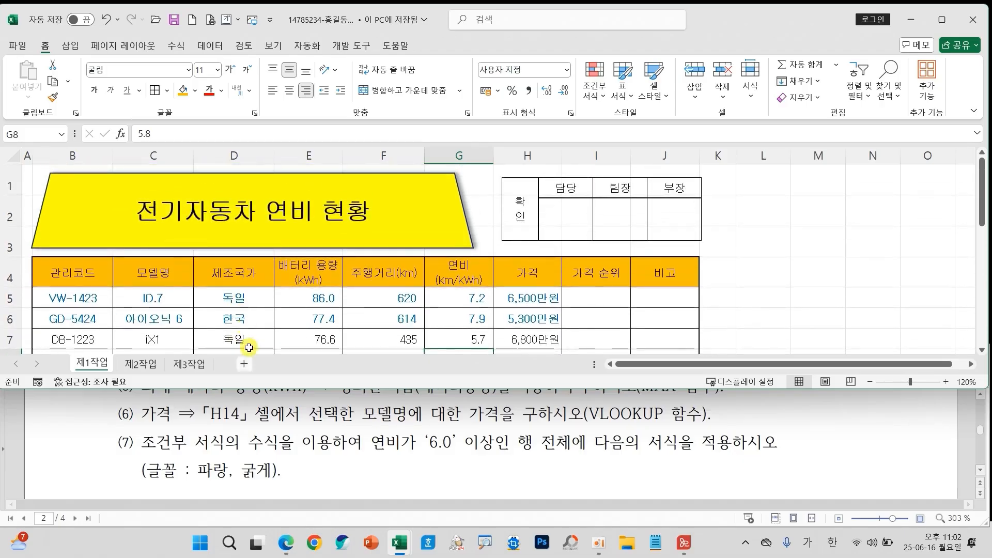
Copy the range B4:H12 on the 제1작업 sheet, as the 제2작업 instructions require
{"action": "scroll", "coordinate": [317, 451], "scroll_direction": "down", "scroll_amount": 2}
{"action": "scroll", "coordinate": [317, 453], "scroll_direction": "down", "scroll_amount": 3}
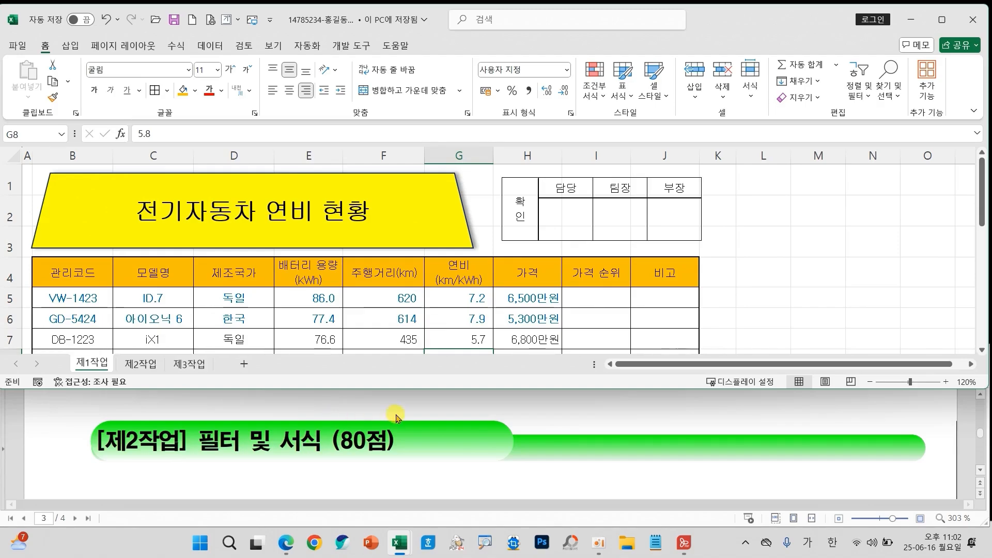
{"action": "scroll", "coordinate": [396, 418], "scroll_direction": "down", "scroll_amount": 2}
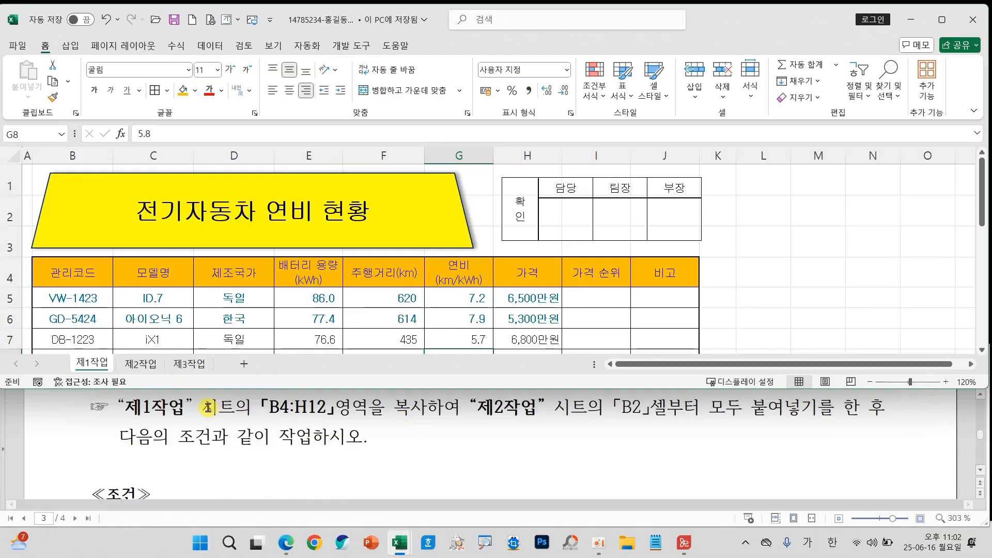
{"action": "left_click", "coordinate": [158, 316]}
{"action": "left_click", "coordinate": [61, 272]}
{"action": "left_click_drag", "start_coordinate": [60, 273], "coordinate": [512, 276]}
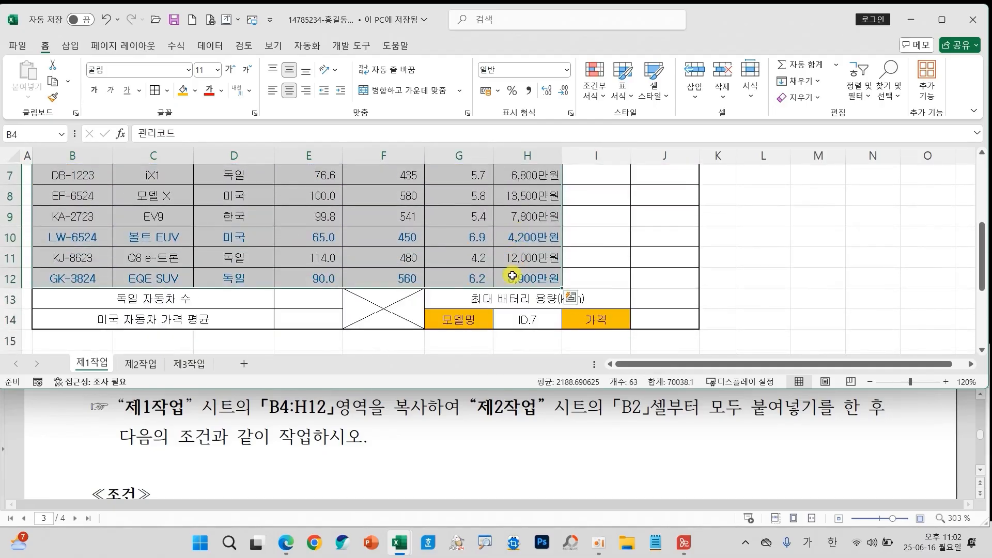
{"action": "right_click", "coordinate": [377, 239]}
{"action": "left_click", "coordinate": [402, 129]}
{"action": "scroll", "coordinate": [402, 129], "scroll_direction": "up", "scroll_amount": 2}
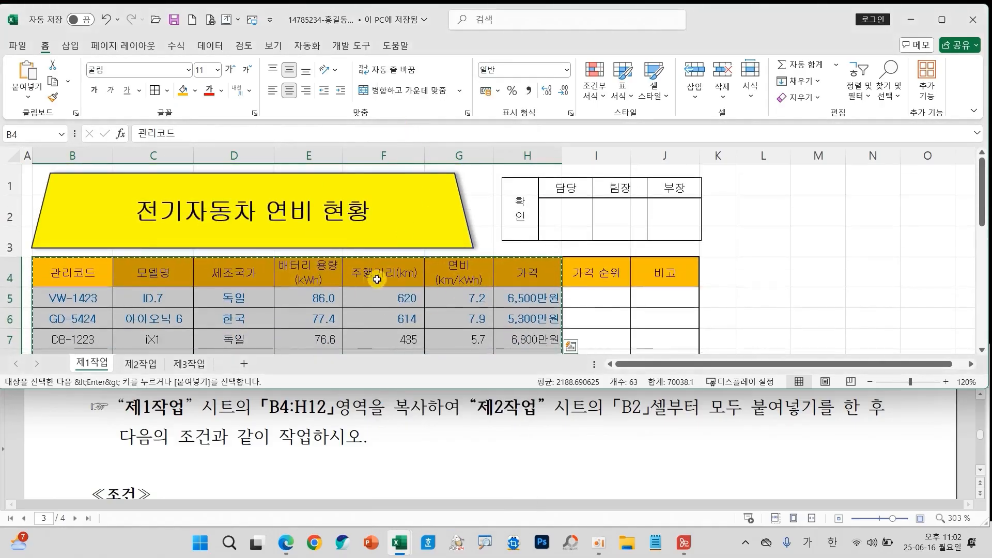
Paste the copied table into the 제2작업 sheet from cell B2, keeping the source column widths (원본 열 너비 유지)
{"action": "left_click", "coordinate": [156, 365]}
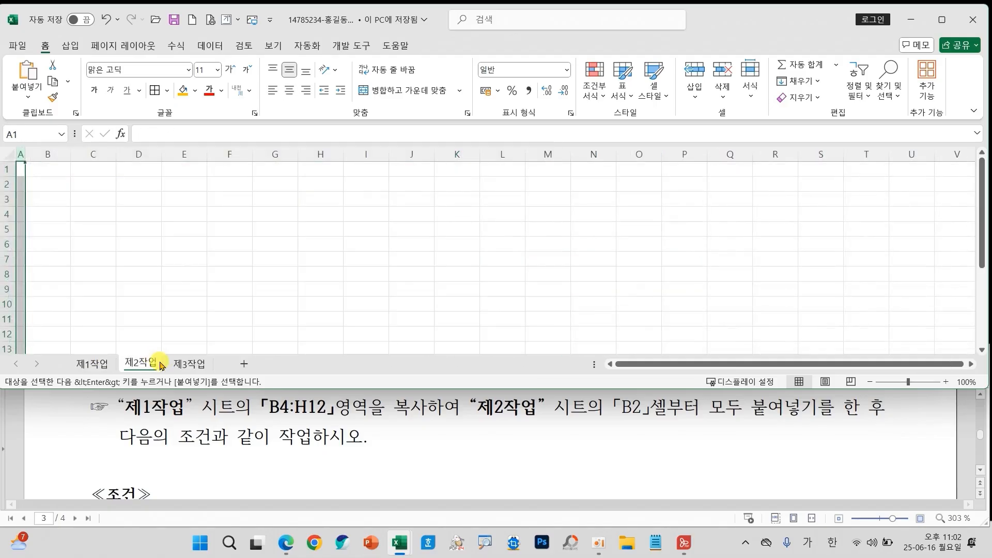
{"action": "mouse_move", "coordinate": [444, 385]}
{"action": "left_mouse_down"}
{"action": "mouse_move", "coordinate": [504, 402]}
{"action": "mouse_move", "coordinate": [836, 425]}
{"action": "left_mouse_up"}
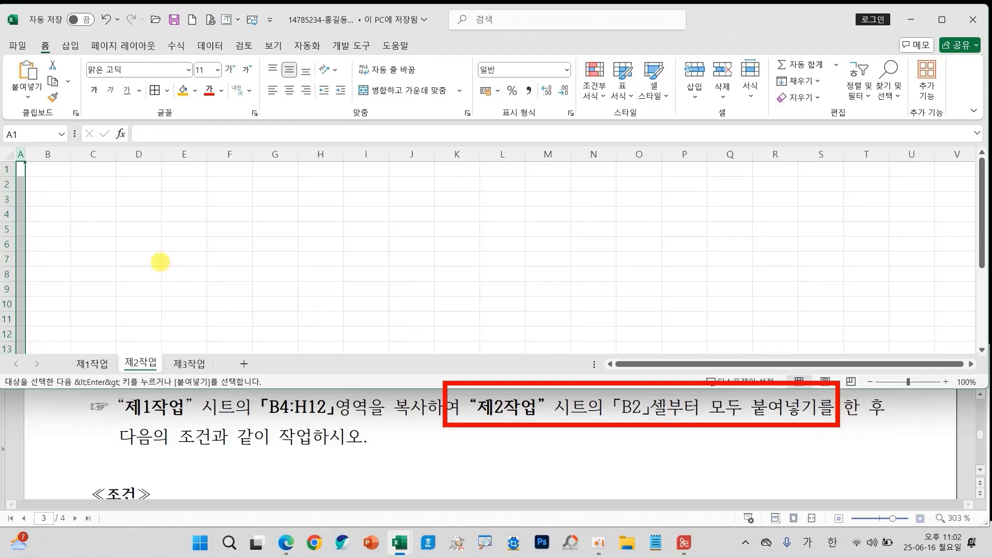
{"action": "left_click", "coordinate": [46, 189]}
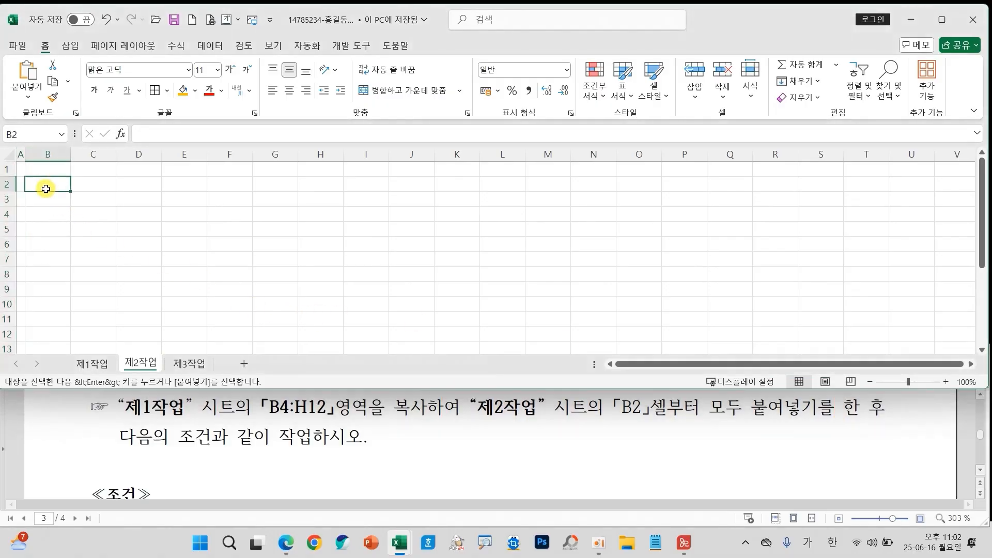
{"action": "left_click", "coordinate": [28, 96]}
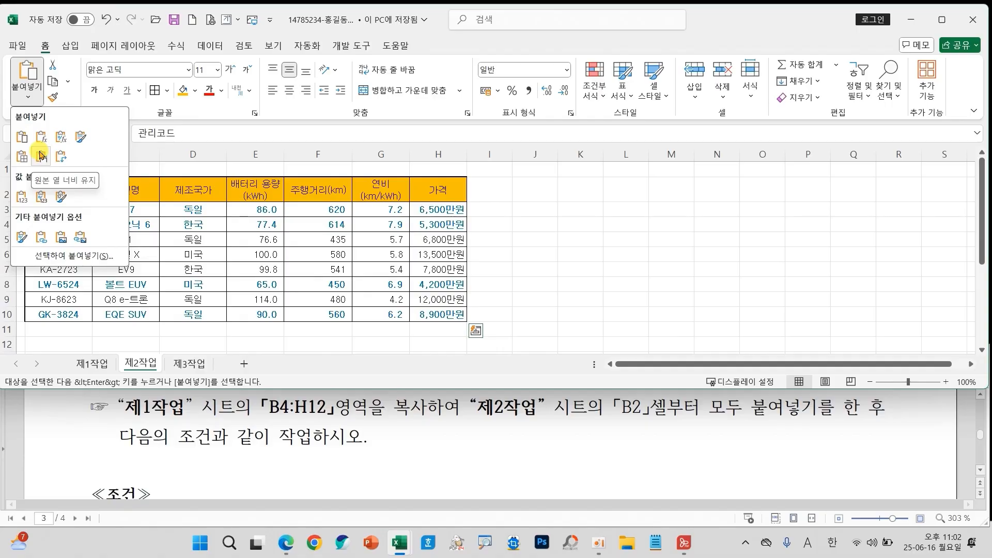
{"action": "left_click", "coordinate": [41, 155]}
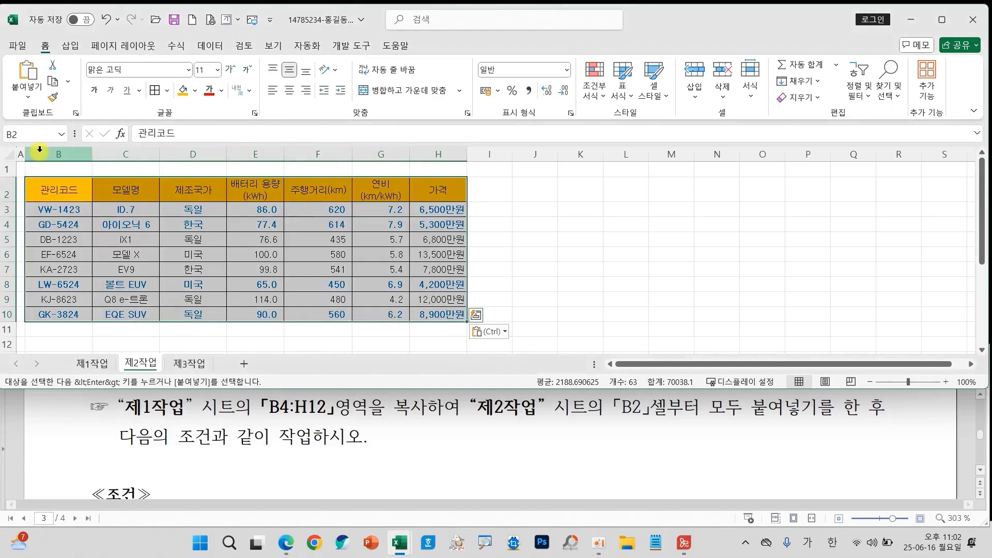
{"action": "left_click", "coordinate": [121, 240]}
{"action": "left_click", "coordinate": [315, 266]}
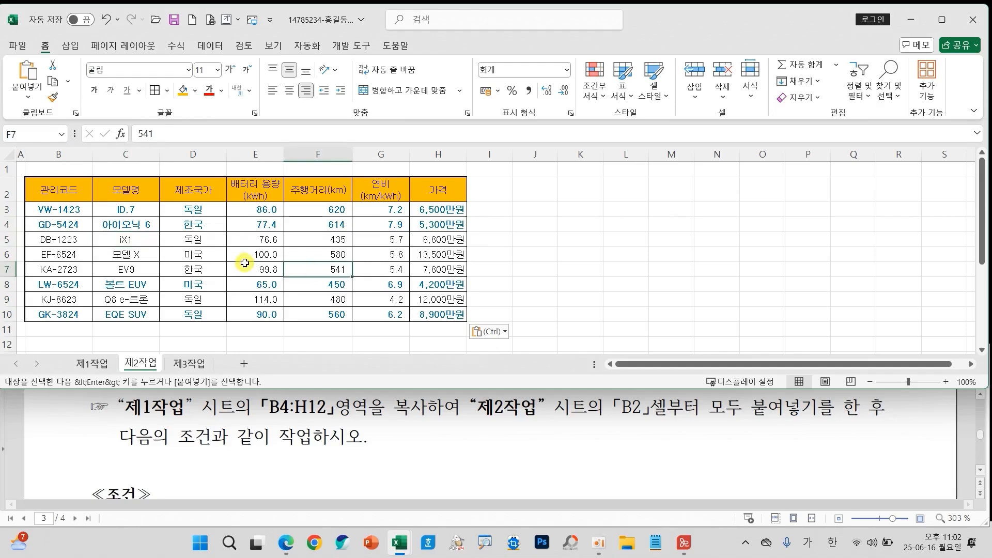
{"action": "left_click", "coordinate": [947, 382]}
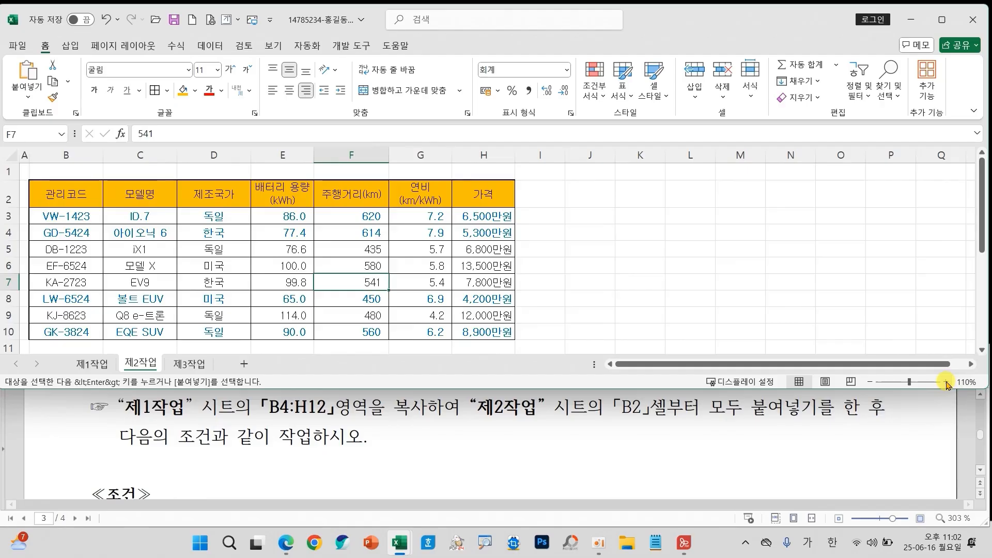
{"action": "left_click", "coordinate": [946, 382]}
Read the advanced filter (고급 필터) task for its criteria, how they are combined and which fields to extract
{"action": "scroll", "coordinate": [465, 437], "scroll_direction": "down", "scroll_amount": 3}
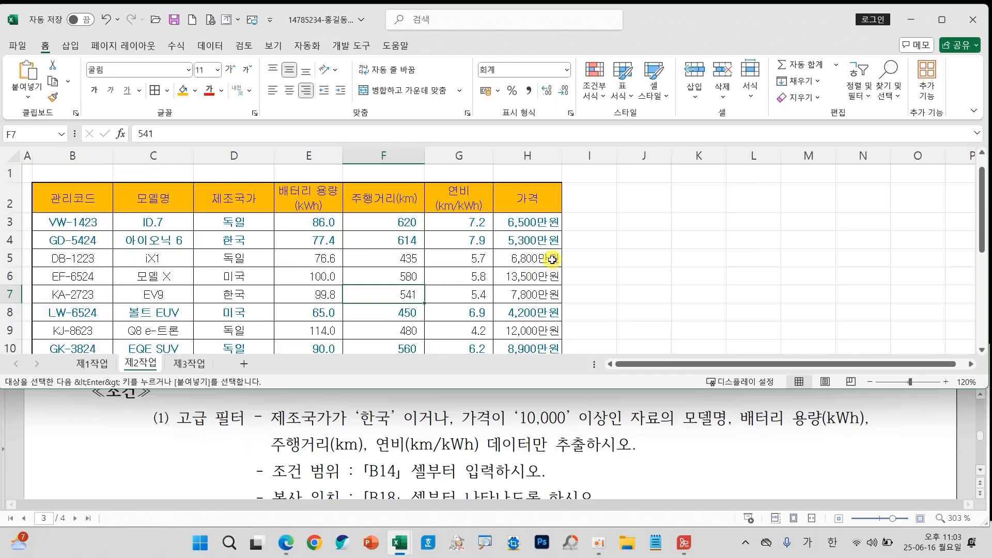
{"action": "mouse_move", "coordinate": [600, 173]}
{"action": "left_mouse_down"}
{"action": "mouse_move", "coordinate": [581, 195]}
{"action": "mouse_move", "coordinate": [602, 180]}
{"action": "mouse_move", "coordinate": [642, 194]}
{"action": "left_mouse_up"}
{"action": "mouse_move", "coordinate": [690, 165]}
{"action": "left_mouse_down"}
{"action": "mouse_move", "coordinate": [687, 195]}
{"action": "mouse_move", "coordinate": [700, 192]}
{"action": "left_mouse_up"}
{"action": "left_click_drag", "start_coordinate": [707, 136], "coordinate": [706, 195]}
{"action": "mouse_move", "coordinate": [626, 263]}
{"action": "left_mouse_down"}
{"action": "mouse_move", "coordinate": [616, 278]}
{"action": "mouse_move", "coordinate": [626, 264]}
{"action": "mouse_move", "coordinate": [650, 296]}
{"action": "left_mouse_up"}
{"action": "left_click_drag", "start_coordinate": [653, 273], "coordinate": [666, 267]}
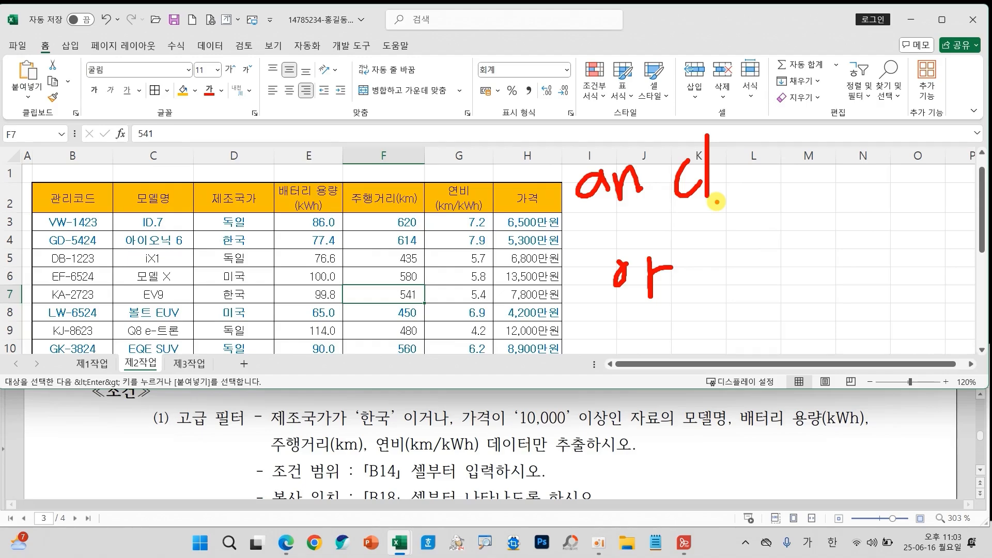
{"action": "key", "text": "Escape"}
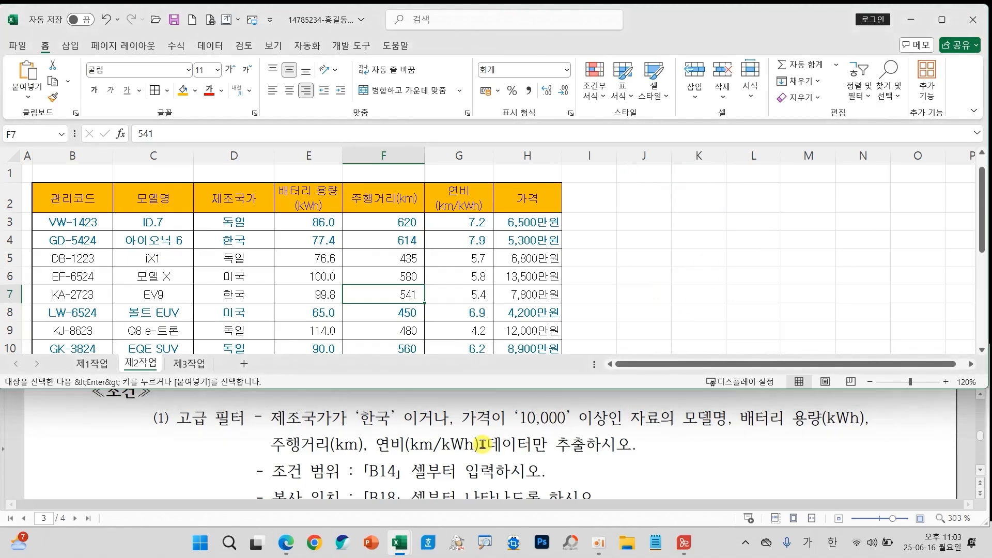
{"action": "left_click_drag", "start_coordinate": [261, 406], "coordinate": [331, 429]}
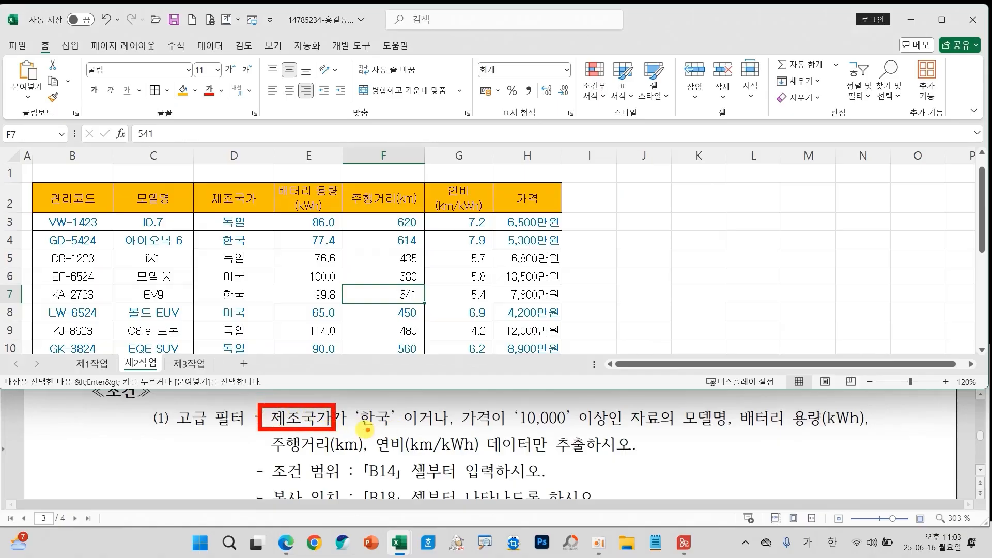
{"action": "mouse_move", "coordinate": [455, 427]}
{"action": "left_mouse_down"}
{"action": "mouse_move", "coordinate": [416, 428]}
{"action": "mouse_move", "coordinate": [445, 419]}
{"action": "mouse_move", "coordinate": [443, 325]}
{"action": "mouse_move", "coordinate": [474, 357]}
{"action": "left_mouse_up"}
{"action": "mouse_move", "coordinate": [483, 296]}
{"action": "left_mouse_down"}
{"action": "mouse_move", "coordinate": [511, 305]}
{"action": "mouse_move", "coordinate": [480, 284]}
{"action": "mouse_move", "coordinate": [567, 296]}
{"action": "left_mouse_up"}
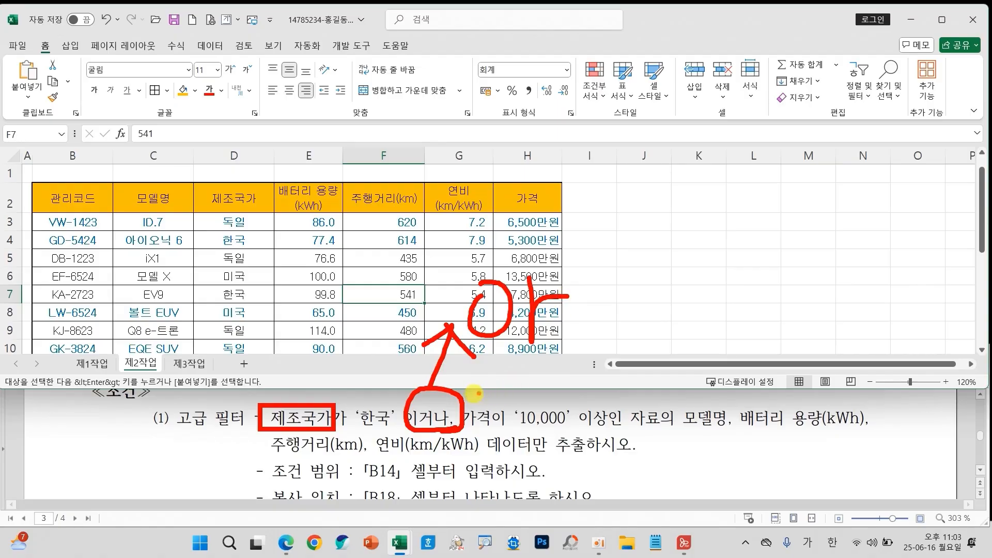
{"action": "left_click_drag", "start_coordinate": [456, 403], "coordinate": [504, 426]}
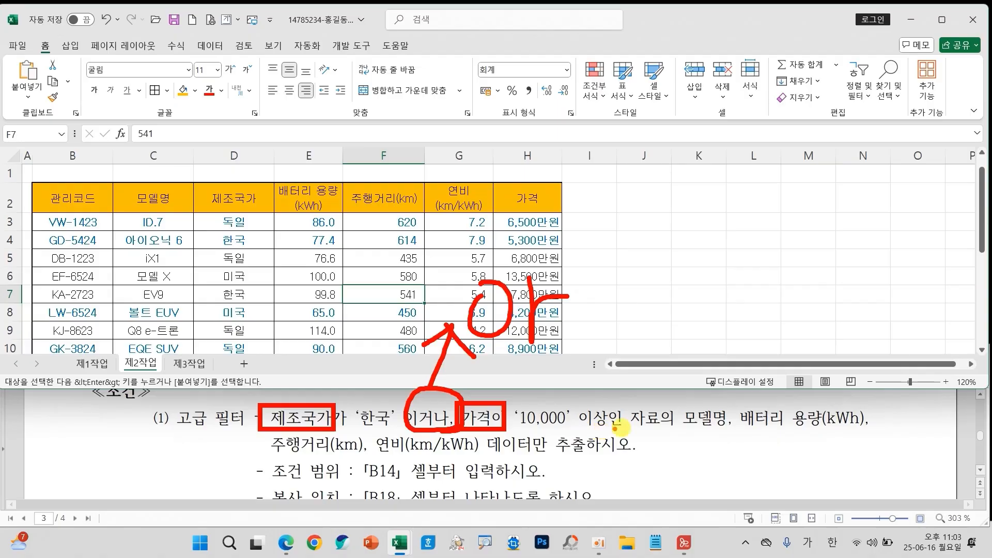
{"action": "left_click_drag", "start_coordinate": [684, 429], "coordinate": [868, 430]}
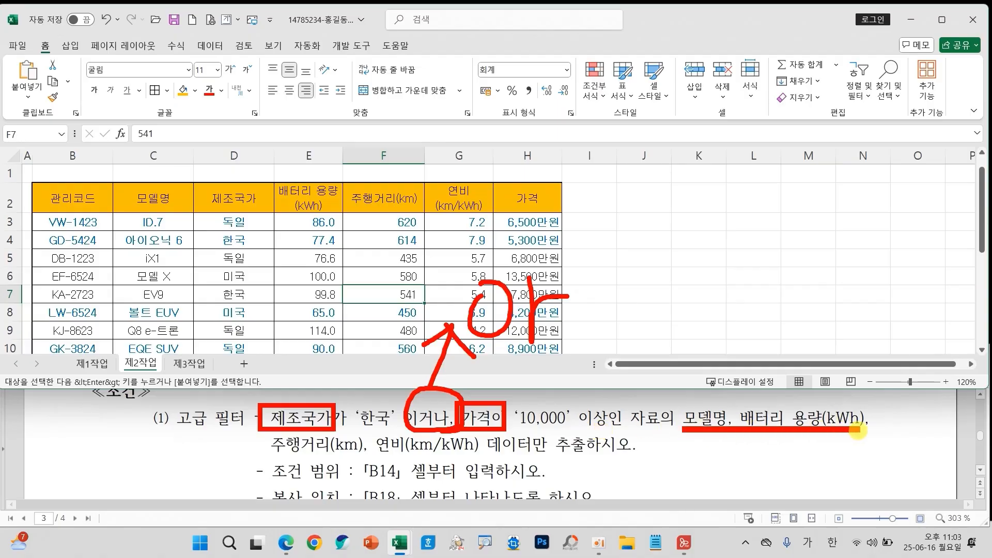
{"action": "left_click_drag", "start_coordinate": [268, 455], "coordinate": [486, 454]}
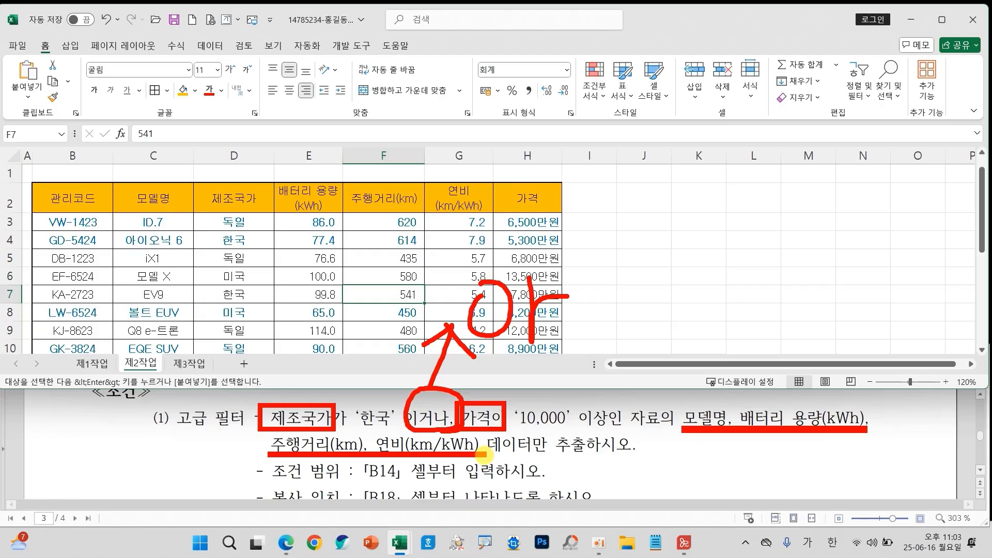
{"action": "key", "text": "Escape"}
Fill cell B14 with the 제조국가 heading as the first criteria header, using a reference to D2
{"action": "scroll", "coordinate": [181, 329], "scroll_direction": "down", "scroll_amount": 3}
{"action": "left_click", "coordinate": [70, 241]}
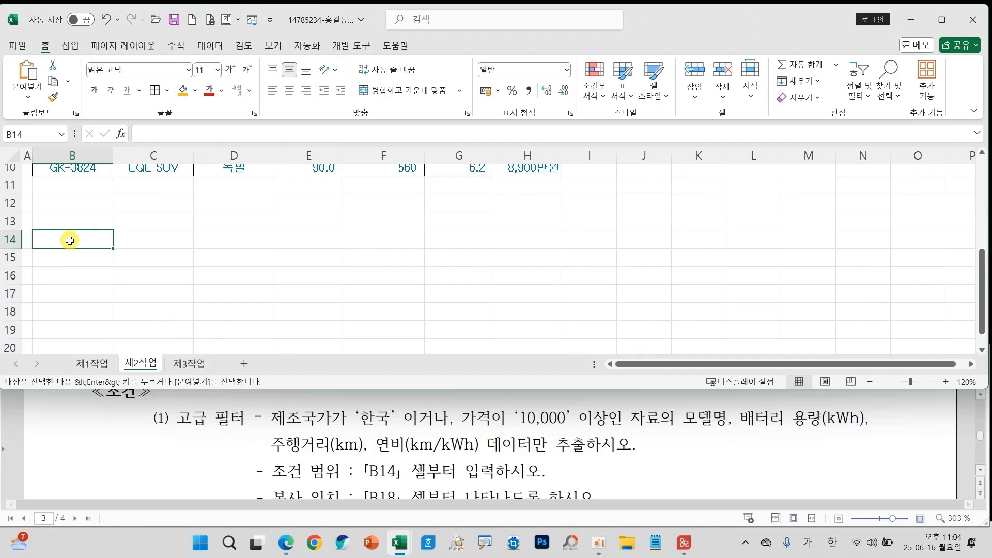
{"action": "type", "text": "="}
{"action": "scroll", "coordinate": [129, 261], "scroll_direction": "up", "scroll_amount": 3}
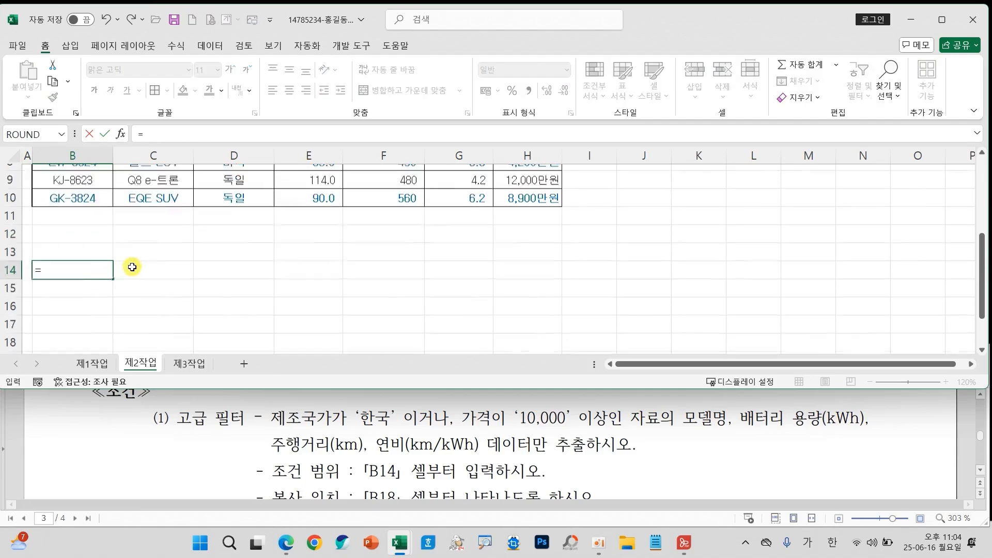
{"action": "left_click", "coordinate": [242, 186]}
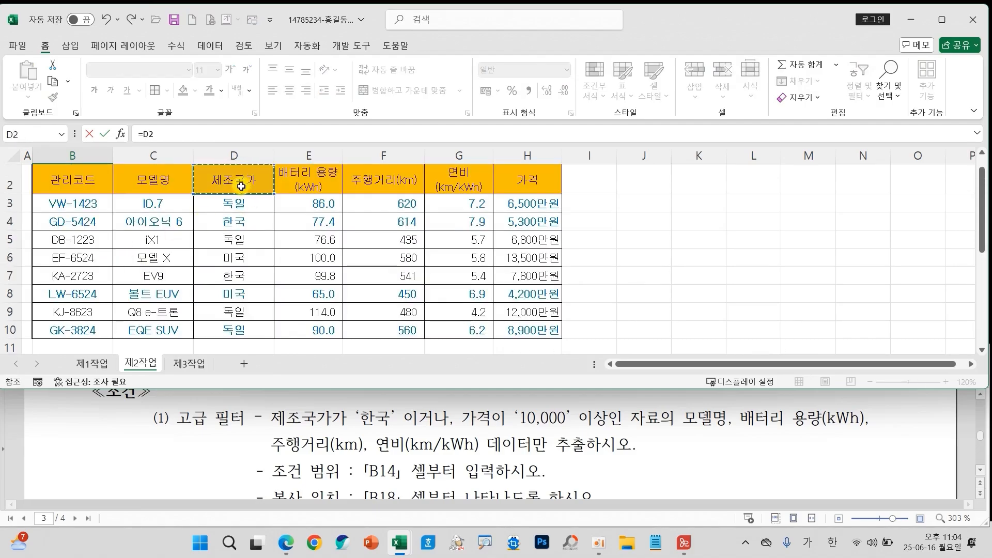
{"action": "key", "text": "Return"}
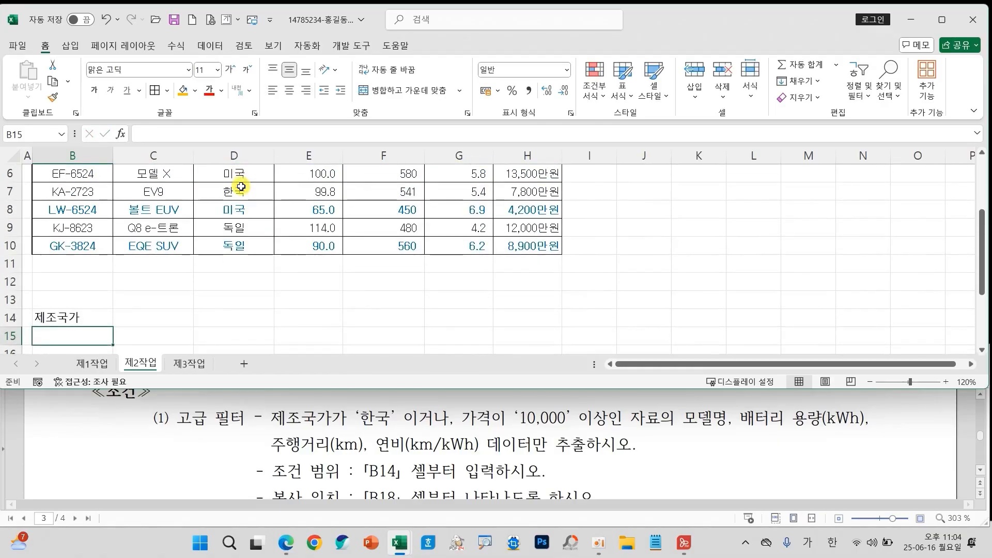
Fill cell C14 with the 가격 heading as the second criteria header, using a reference to H2
{"action": "left_click", "coordinate": [155, 324]}
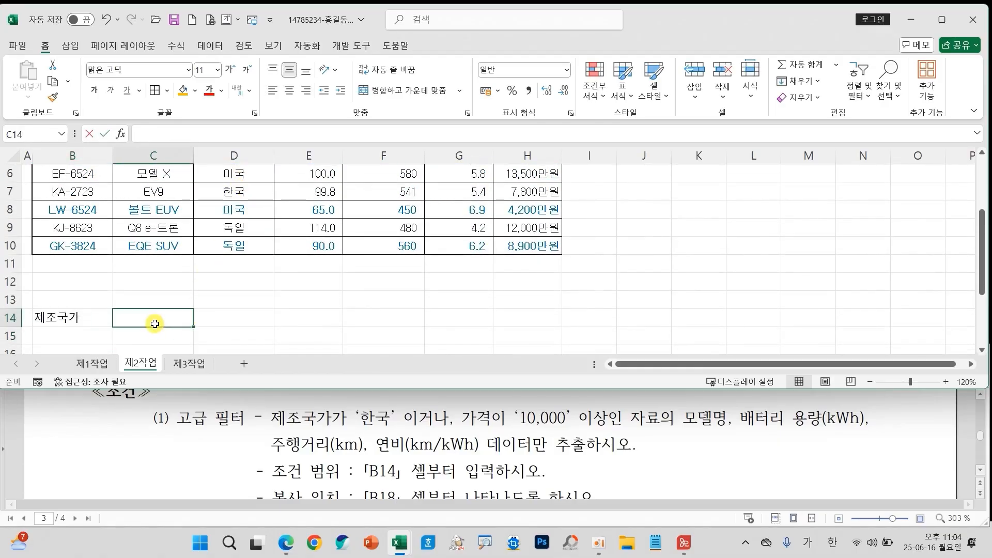
{"action": "type", "text": "="}
{"action": "scroll", "coordinate": [364, 307], "scroll_direction": "up", "scroll_amount": 2}
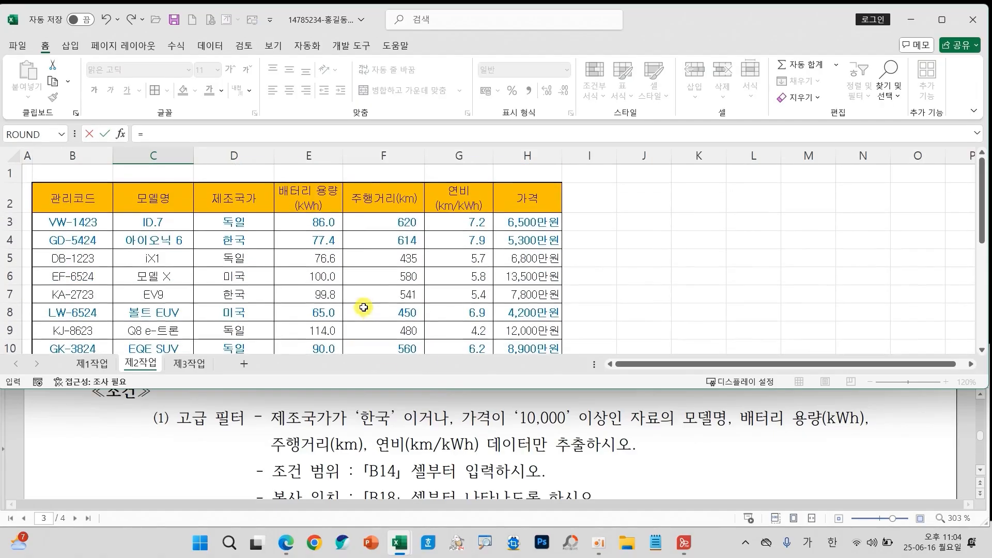
{"action": "left_click", "coordinate": [520, 208]}
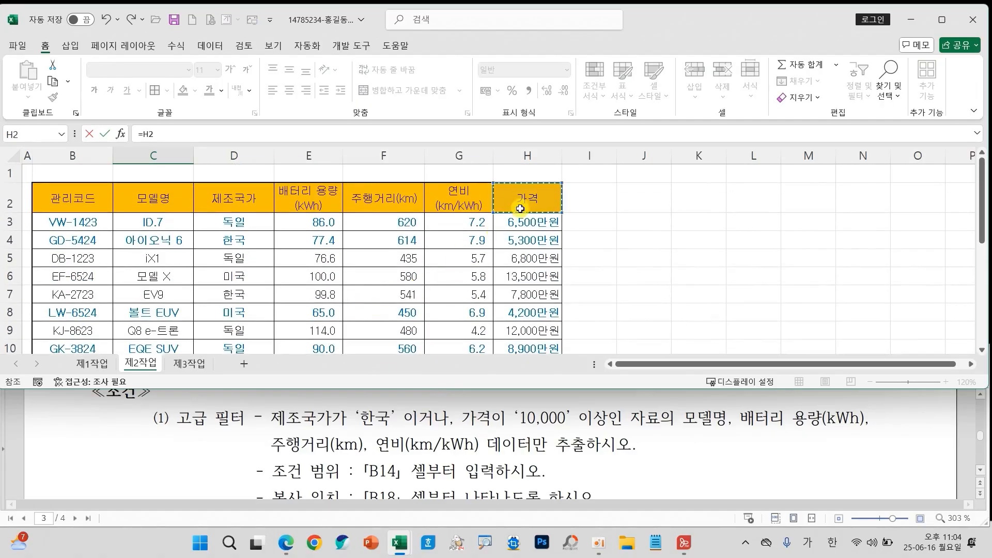
{"action": "key", "text": "Return"}
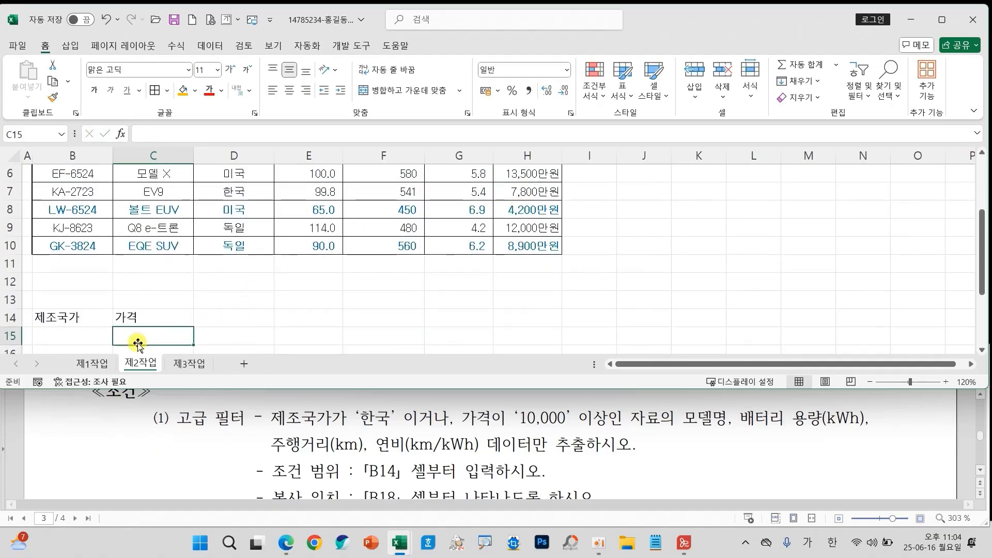
Fill the filter criteria on separate rows: 한국 in B15 under 제조국가 and >=10000 in C16 under 가격
{"action": "left_click", "coordinate": [72, 340]}
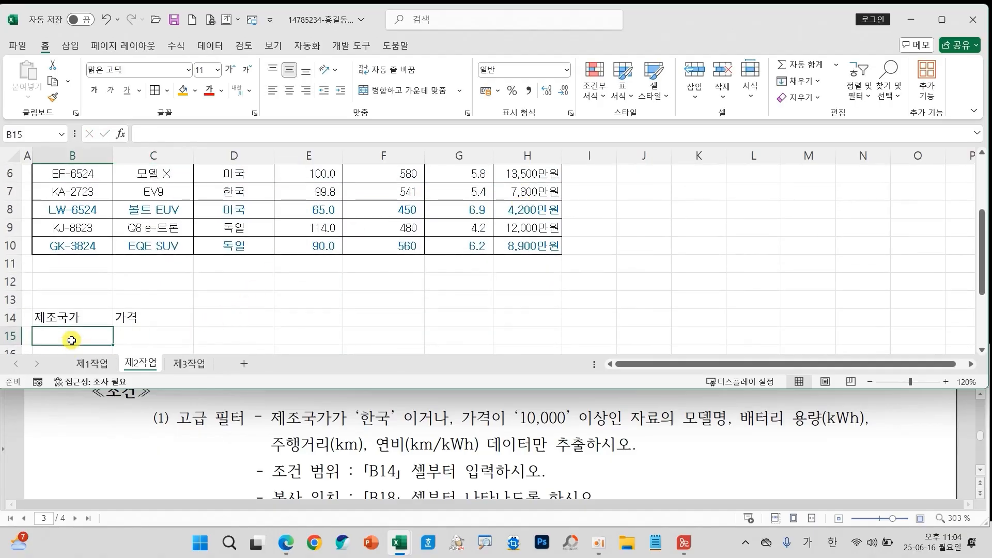
{"action": "type", "text": "한국"}
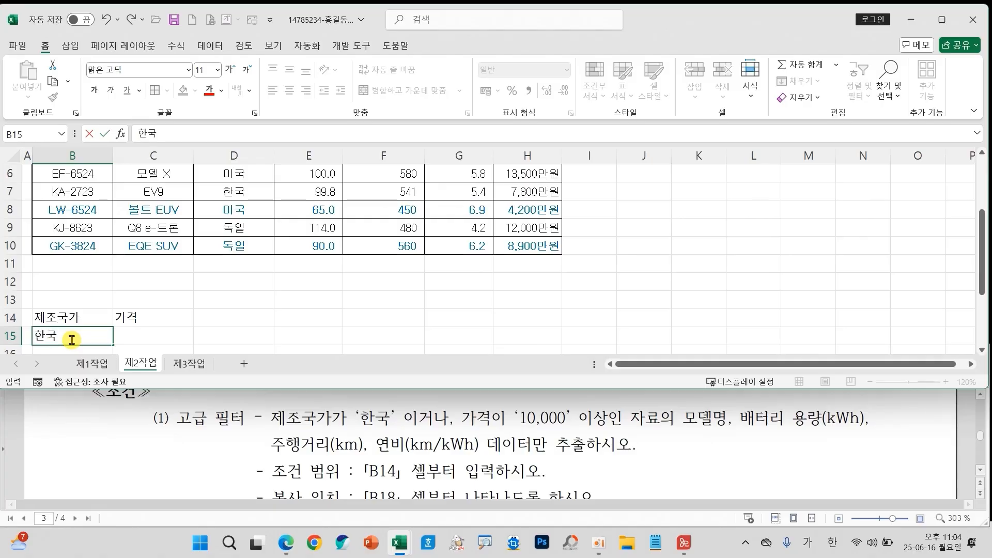
{"action": "left_click", "coordinate": [156, 342]}
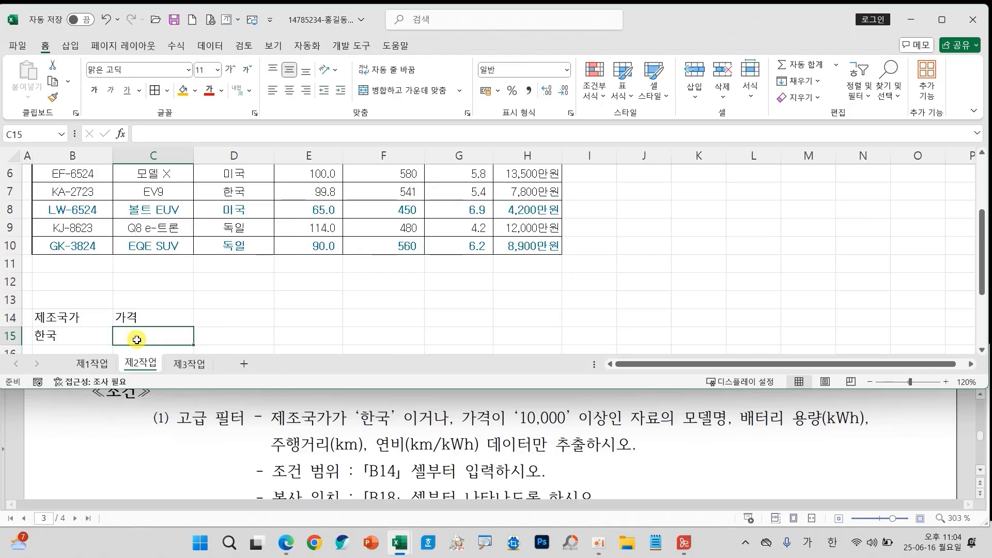
{"action": "key", "text": "Down"}
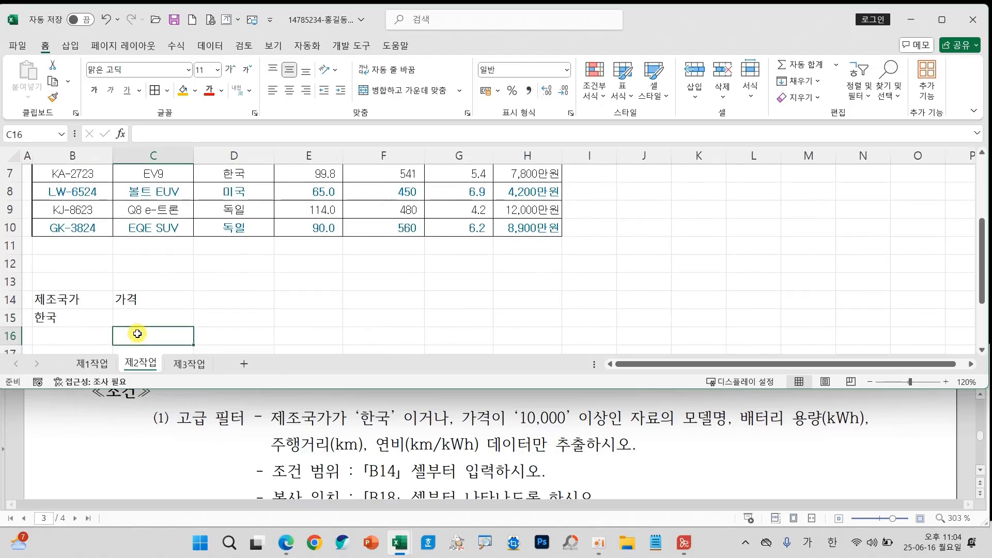
{"action": "type", "text": ">="}
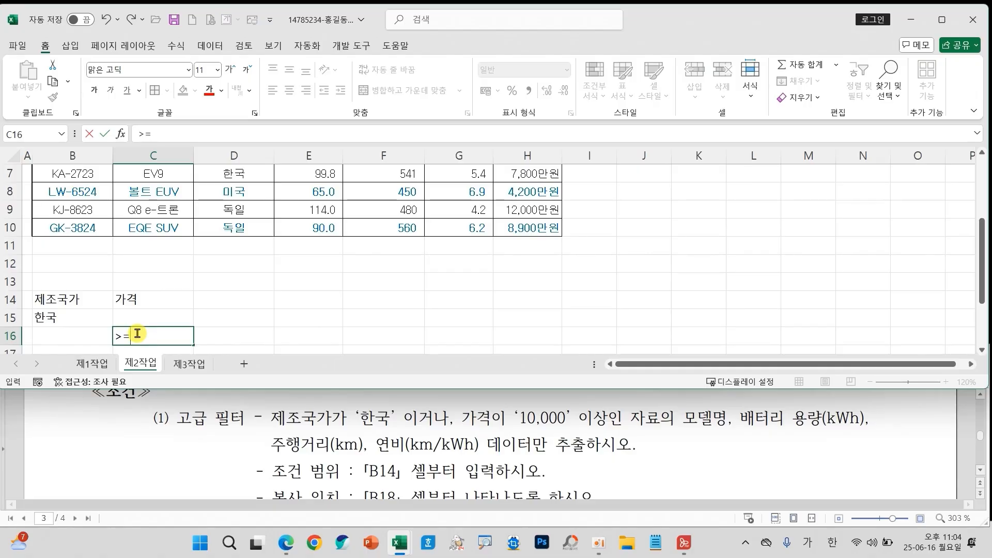
{"action": "type", "text": "10000"}
{"action": "key", "text": "Return"}
{"action": "left_click", "coordinate": [267, 303]}
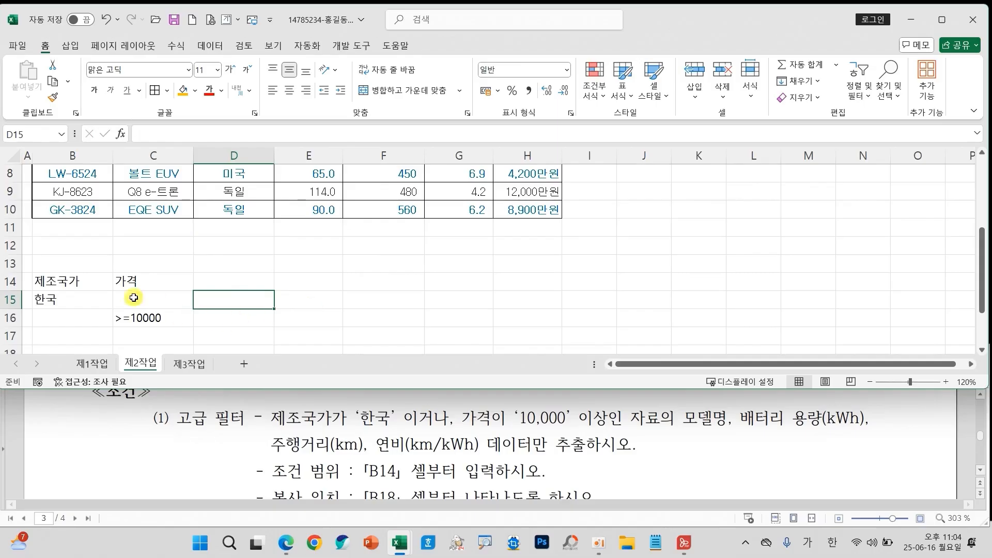
Apply all borders to the criteria range B14:C16 and centre its contents horizontally
{"action": "left_click_drag", "start_coordinate": [93, 285], "coordinate": [132, 317]}
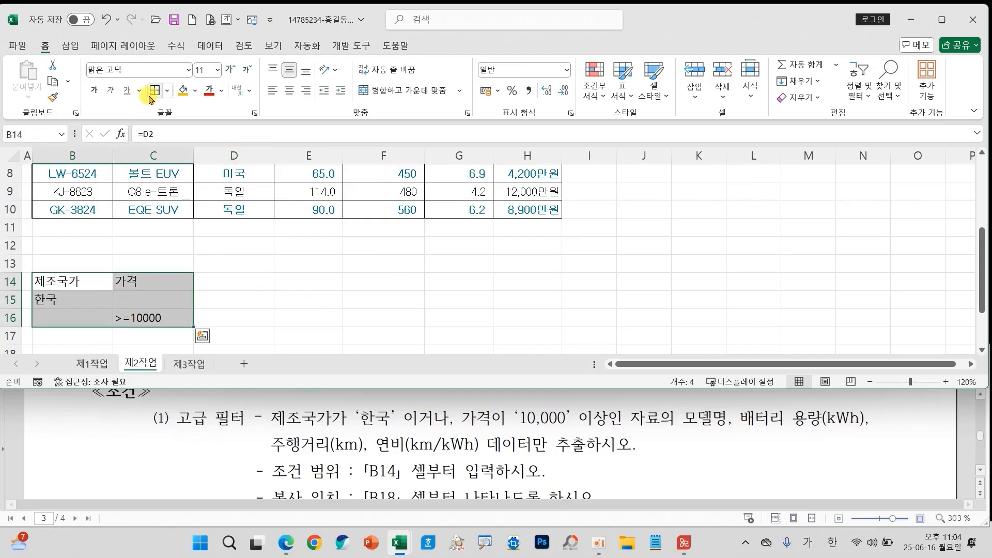
{"action": "left_click", "coordinate": [289, 90]}
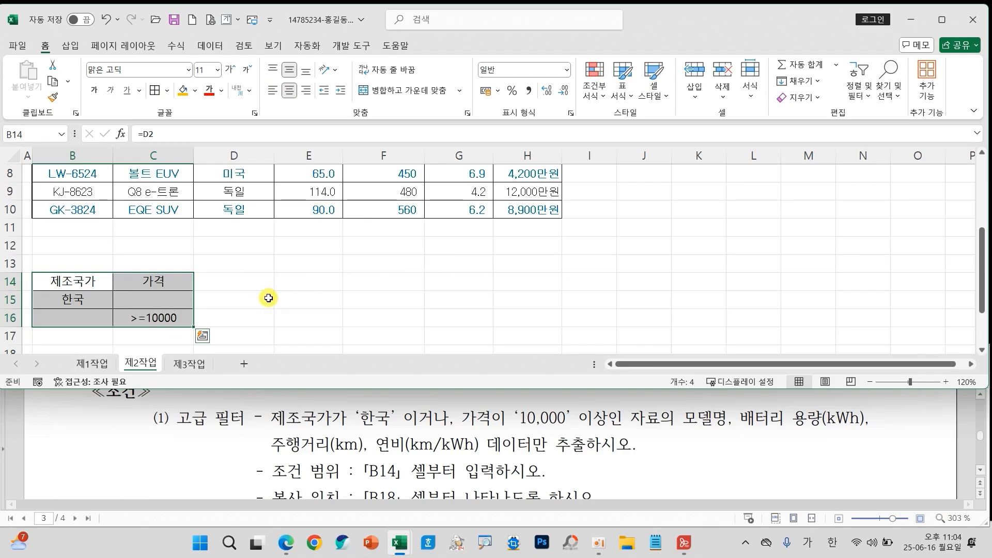
{"action": "left_click", "coordinate": [269, 299]}
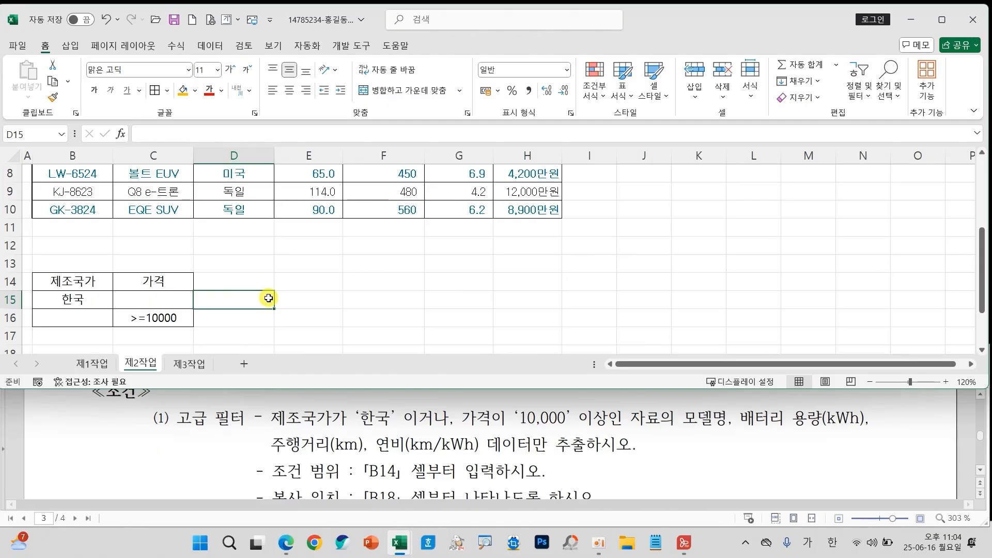
Start an advanced filter (고급 필터) on the list B2:H10, with the result copied to another location (다른 장소에 복사)
{"action": "scroll", "coordinate": [406, 295], "scroll_direction": "up", "scroll_amount": 3}
{"action": "left_click_drag", "start_coordinate": [86, 200], "coordinate": [528, 294]}
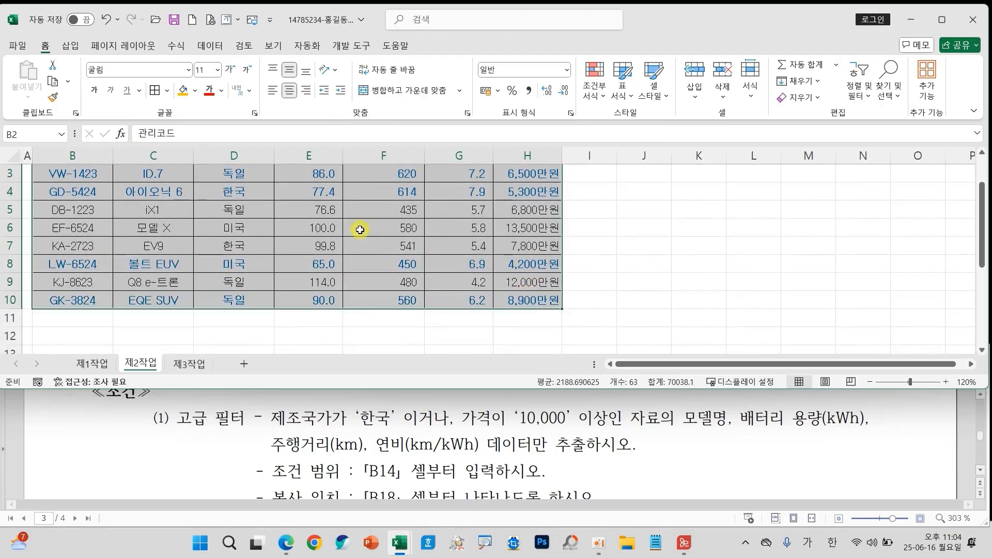
{"action": "left_click", "coordinate": [213, 49]}
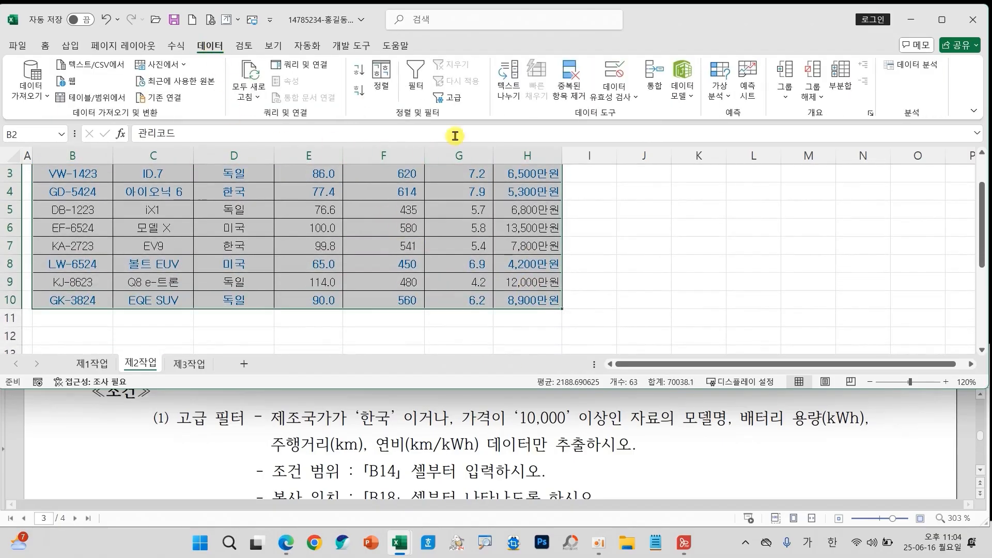
{"action": "left_click", "coordinate": [452, 101]}
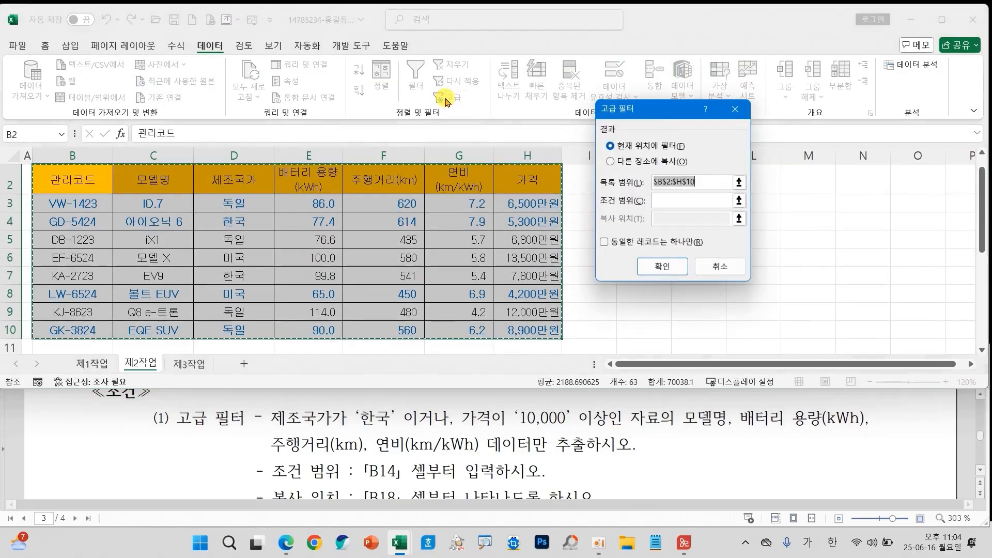
{"action": "left_click_drag", "start_coordinate": [621, 118], "coordinate": [372, 158]}
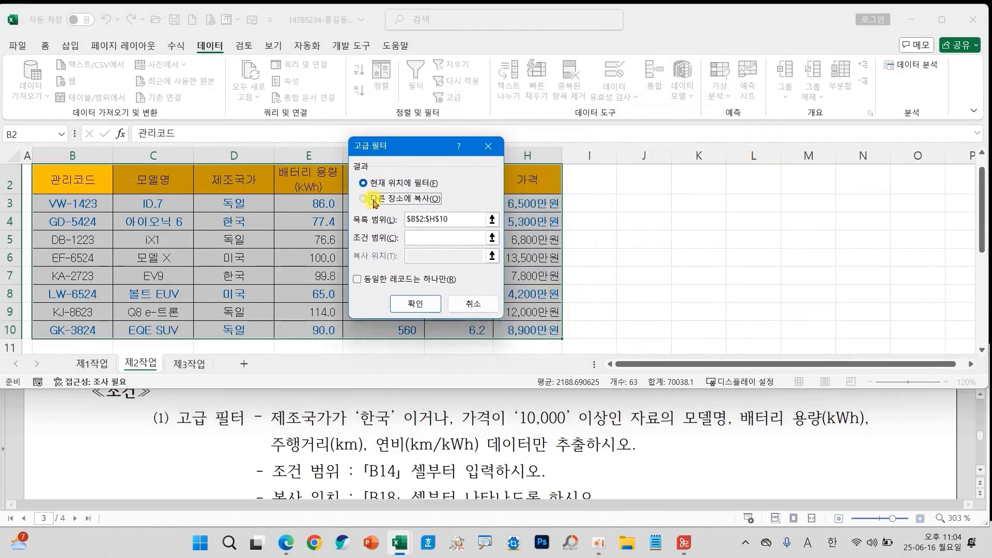
{"action": "left_click", "coordinate": [373, 200]}
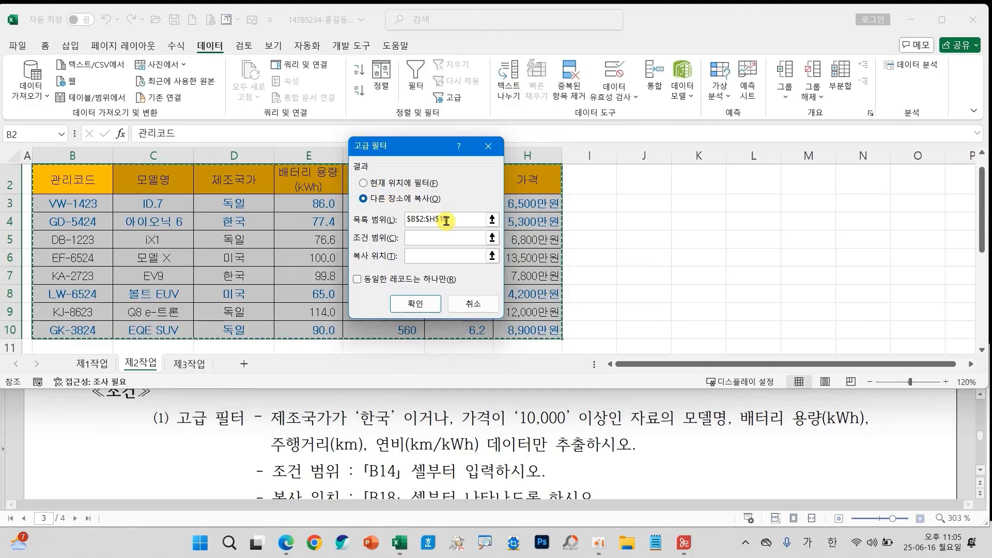
Set the filter's criteria range to B14:C16 and its copy location to B18, and run it
{"action": "left_click", "coordinate": [430, 236]}
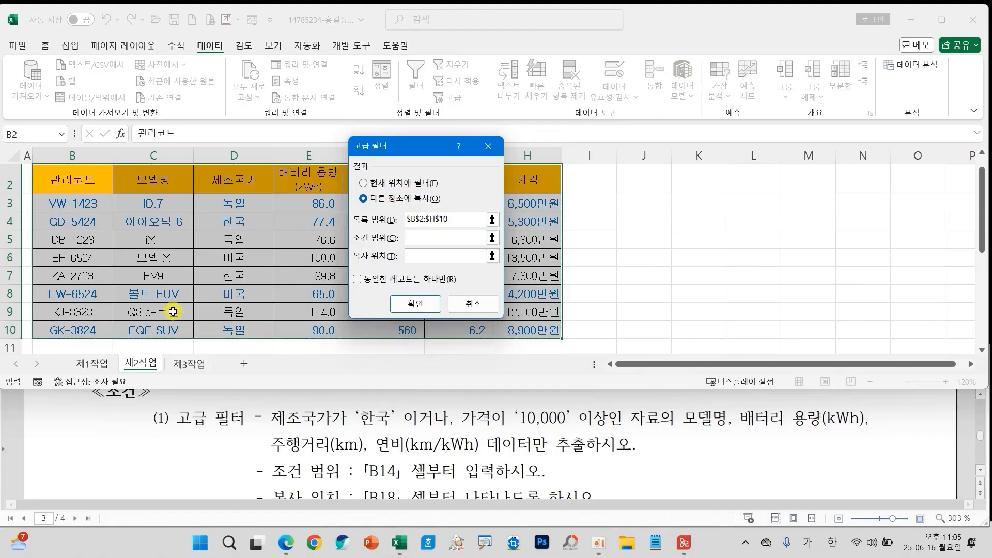
{"action": "scroll", "coordinate": [173, 312], "scroll_direction": "down", "scroll_amount": 2}
{"action": "left_click_drag", "start_coordinate": [81, 293], "coordinate": [187, 329]}
{"action": "left_click", "coordinate": [420, 257]}
{"action": "scroll", "coordinate": [409, 457], "scroll_direction": "down", "scroll_amount": 2}
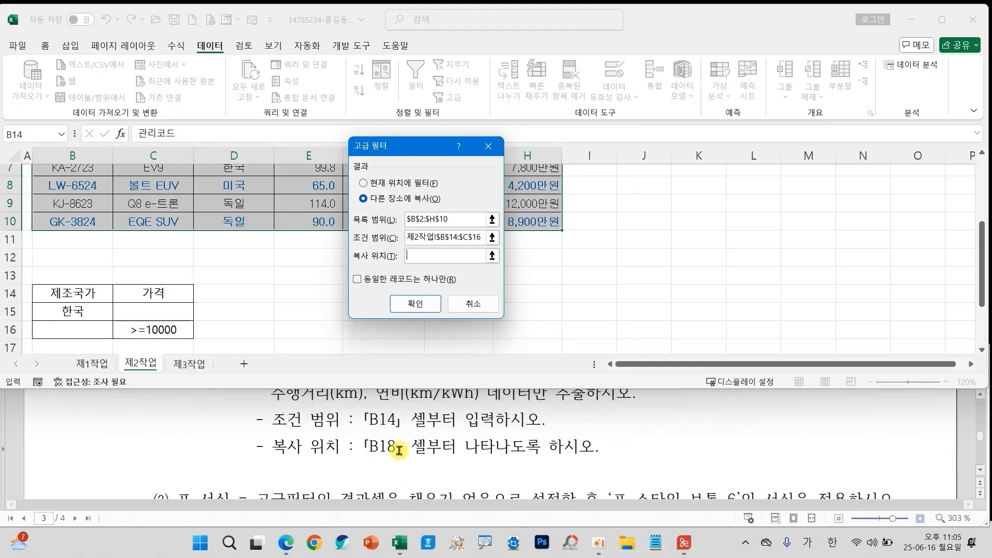
{"action": "scroll", "coordinate": [191, 318], "scroll_direction": "down", "scroll_amount": 3}
{"action": "left_click", "coordinate": [60, 205]}
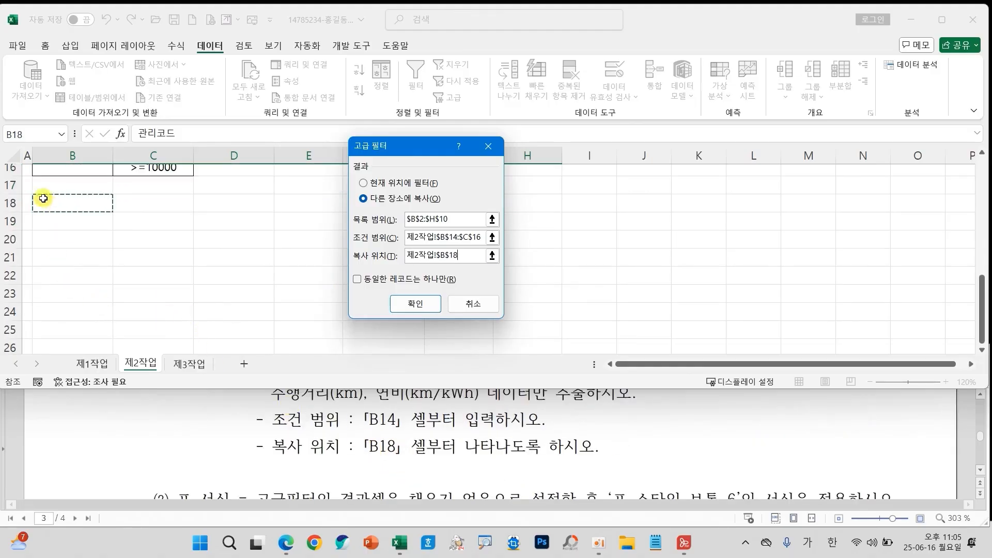
{"action": "left_click", "coordinate": [410, 311]}
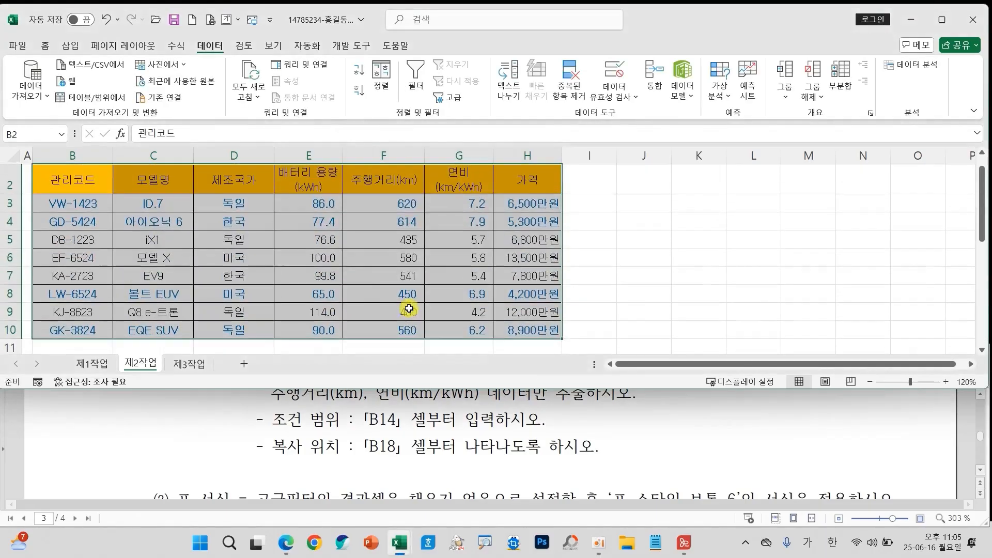
Delete the 관리코드, 제조국가 and 가격 columns from the filter result in rows 18 to 22, shifting the remaining cells left
{"action": "left_click", "coordinate": [328, 310]}
{"action": "scroll", "coordinate": [327, 292], "scroll_direction": "down", "scroll_amount": 4}
{"action": "scroll", "coordinate": [331, 292], "scroll_direction": "down", "scroll_amount": 1}
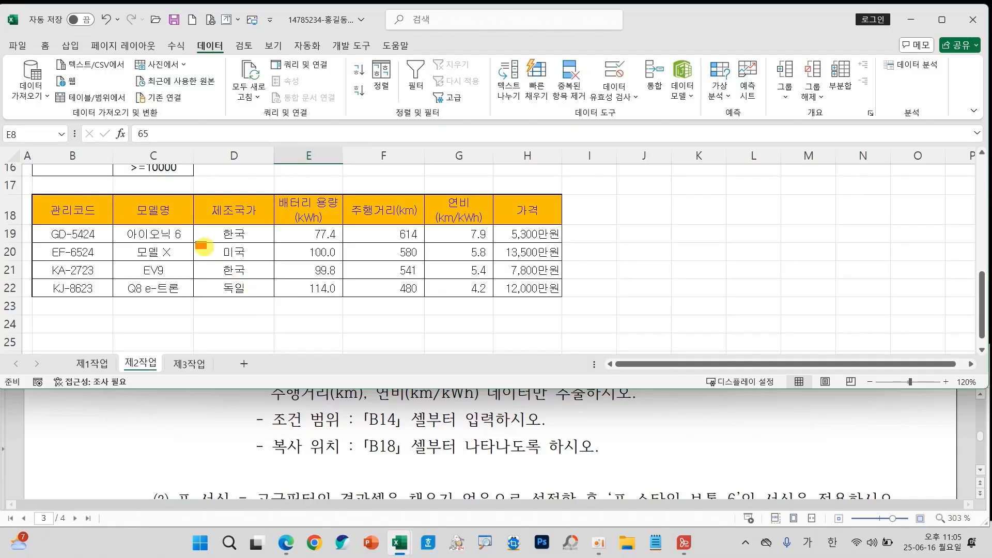
{"action": "left_click_drag", "start_coordinate": [197, 242], "coordinate": [270, 263]}
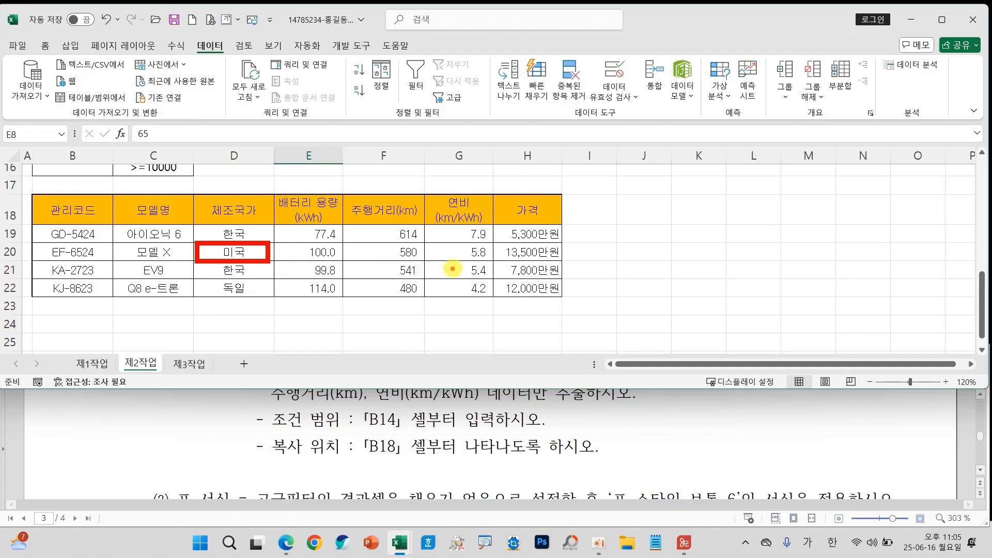
{"action": "scroll", "coordinate": [587, 458], "scroll_direction": "up", "scroll_amount": 2}
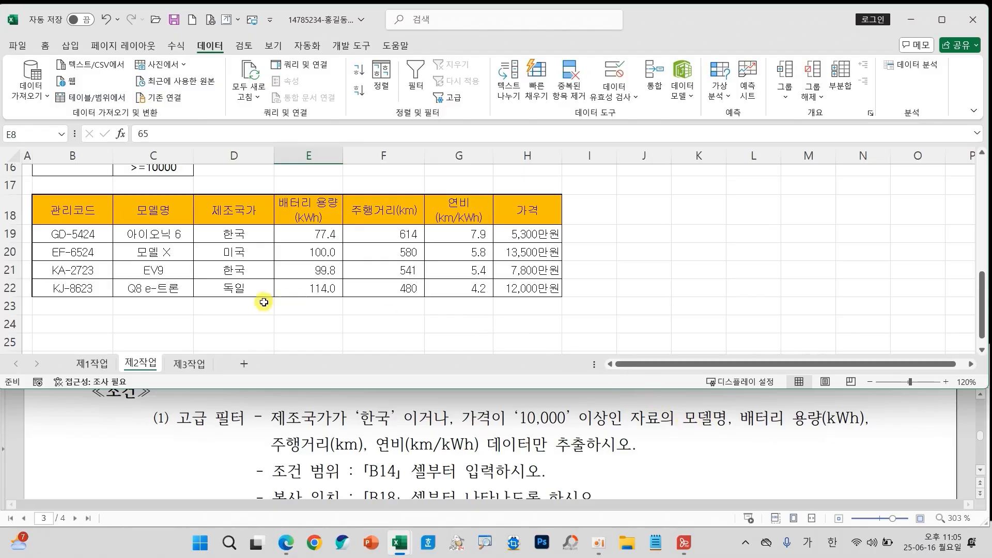
{"action": "left_click_drag", "start_coordinate": [70, 209], "coordinate": [73, 286]}
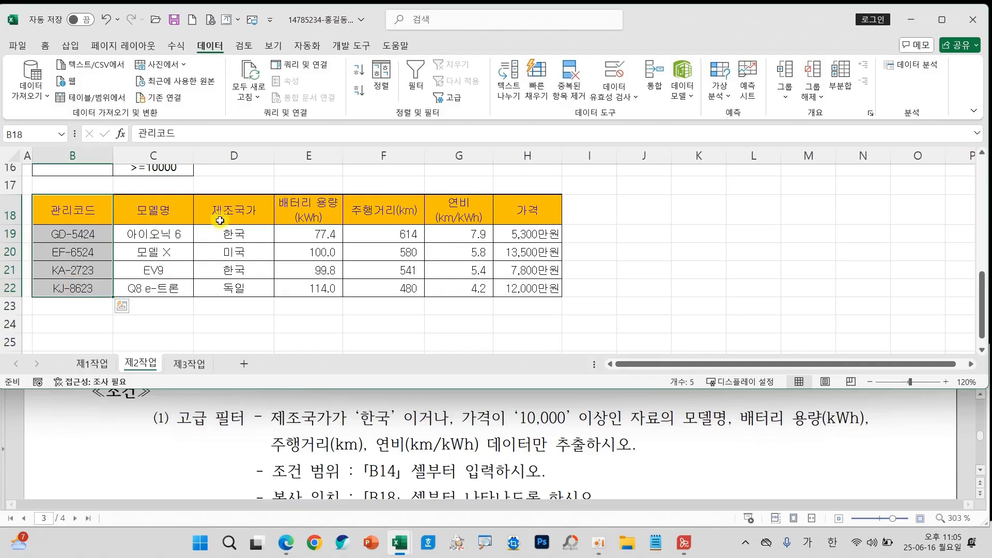
{"action": "left_click_drag", "start_coordinate": [226, 212], "coordinate": [230, 285]}
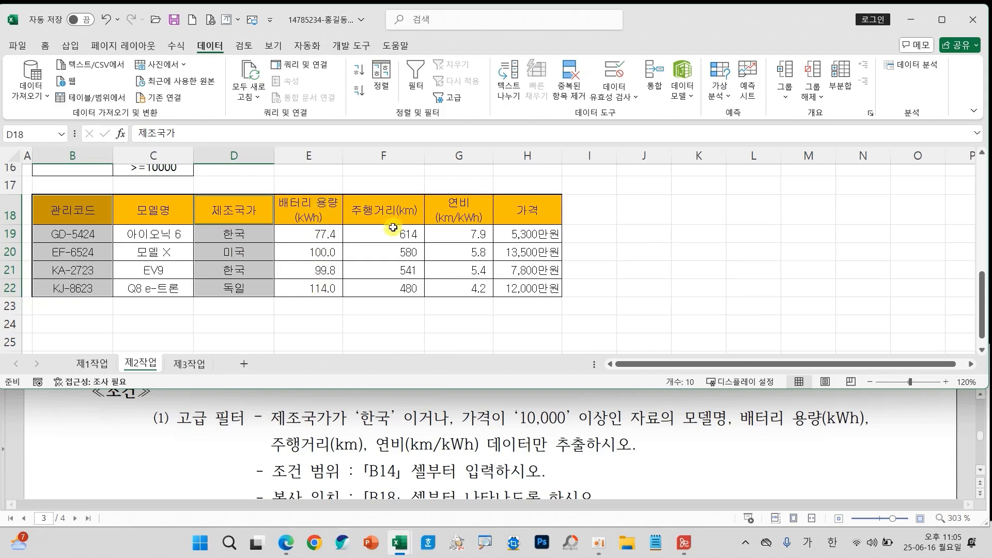
{"action": "left_click_drag", "start_coordinate": [533, 211], "coordinate": [536, 284]}
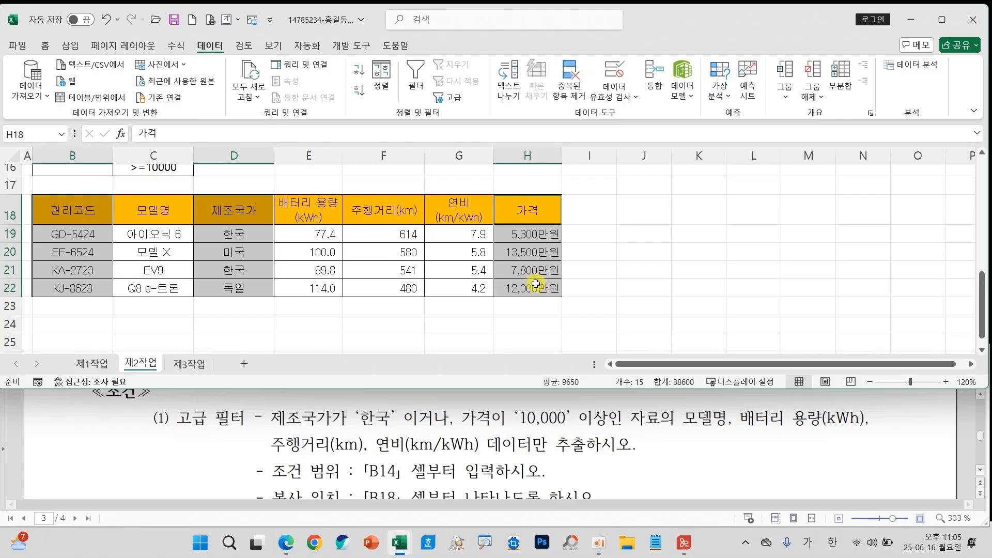
{"action": "left_click_drag", "start_coordinate": [67, 187], "coordinate": [103, 153]}
{"action": "mouse_move", "coordinate": [197, 166]}
{"action": "left_mouse_down"}
{"action": "mouse_move", "coordinate": [215, 205]}
{"action": "mouse_move", "coordinate": [252, 146]}
{"action": "left_mouse_up"}
{"action": "mouse_move", "coordinate": [499, 173]}
{"action": "left_mouse_down"}
{"action": "mouse_move", "coordinate": [507, 185]}
{"action": "mouse_move", "coordinate": [569, 169]}
{"action": "left_mouse_up"}
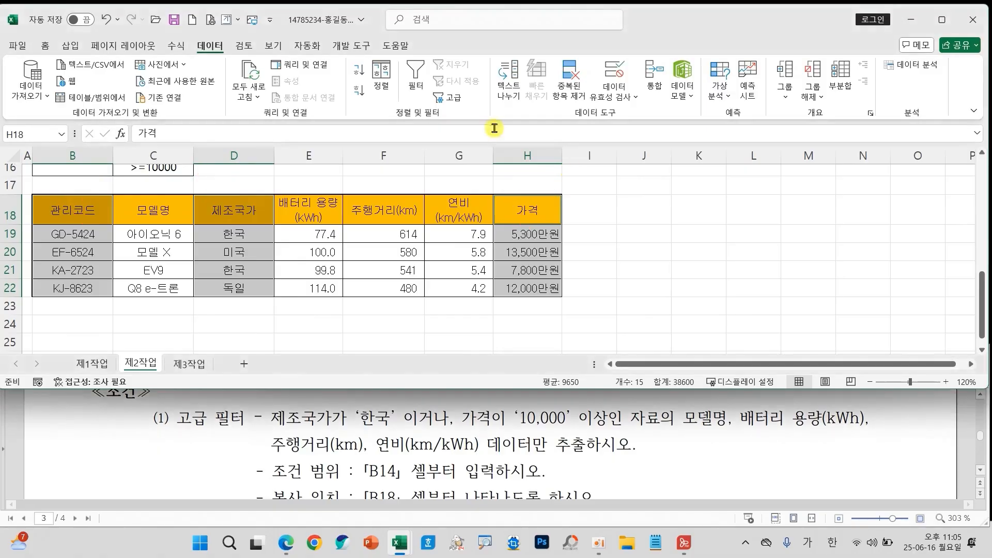
{"action": "right_click", "coordinate": [231, 253]}
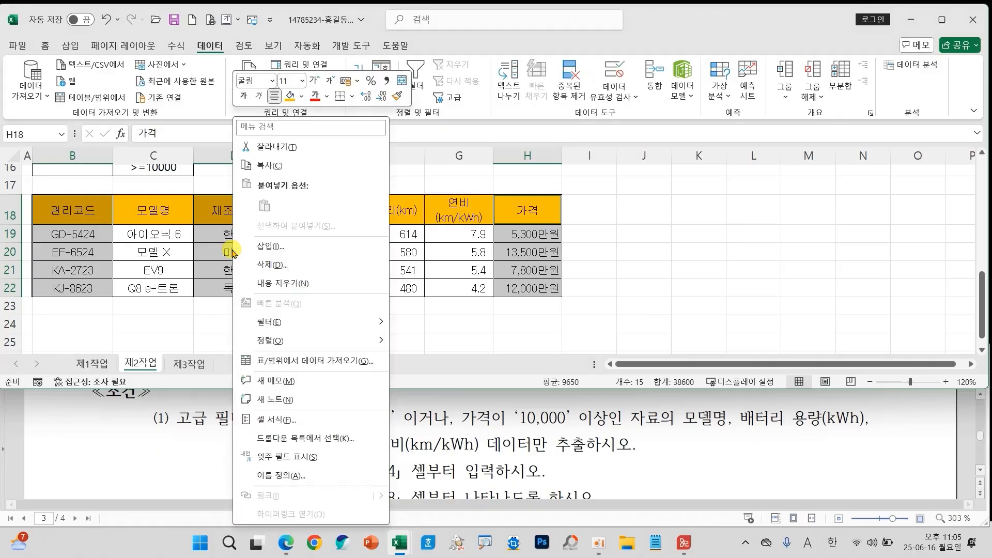
{"action": "left_click", "coordinate": [267, 266]}
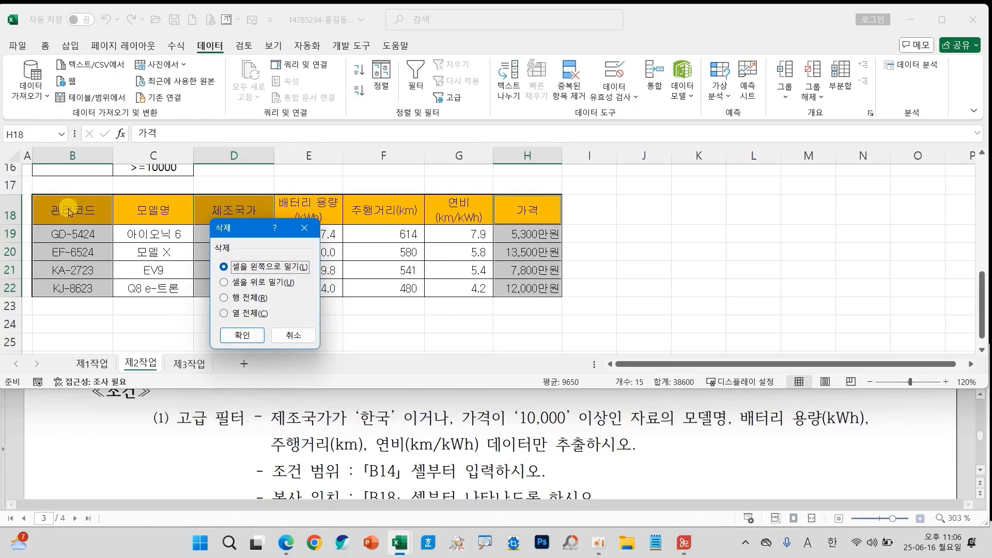
{"action": "left_click", "coordinate": [242, 335]}
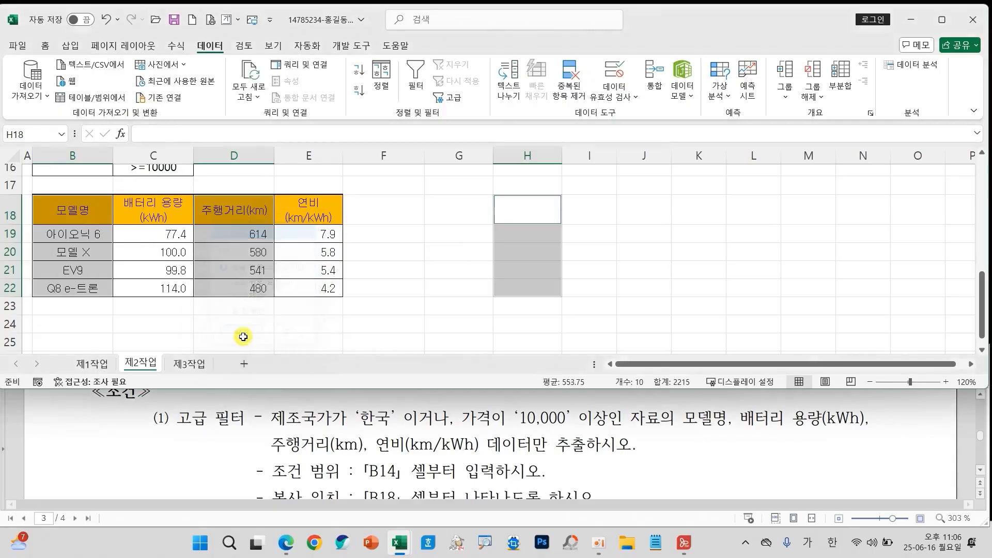
{"action": "left_click", "coordinate": [300, 274]}
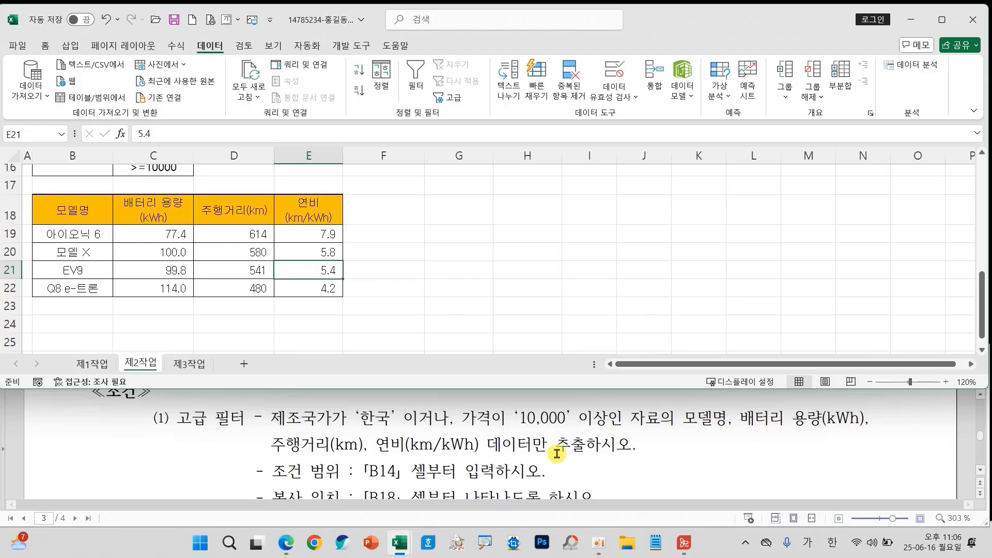
Review the task's list of fields to extract and read the table format (표 서식) requirements
{"action": "mouse_move", "coordinate": [471, 430]}
{"action": "left_mouse_down"}
{"action": "mouse_move", "coordinate": [549, 460]}
{"action": "mouse_move", "coordinate": [614, 461]}
{"action": "mouse_move", "coordinate": [602, 462]}
{"action": "left_mouse_up"}
{"action": "left_click_drag", "start_coordinate": [674, 424], "coordinate": [865, 434]}
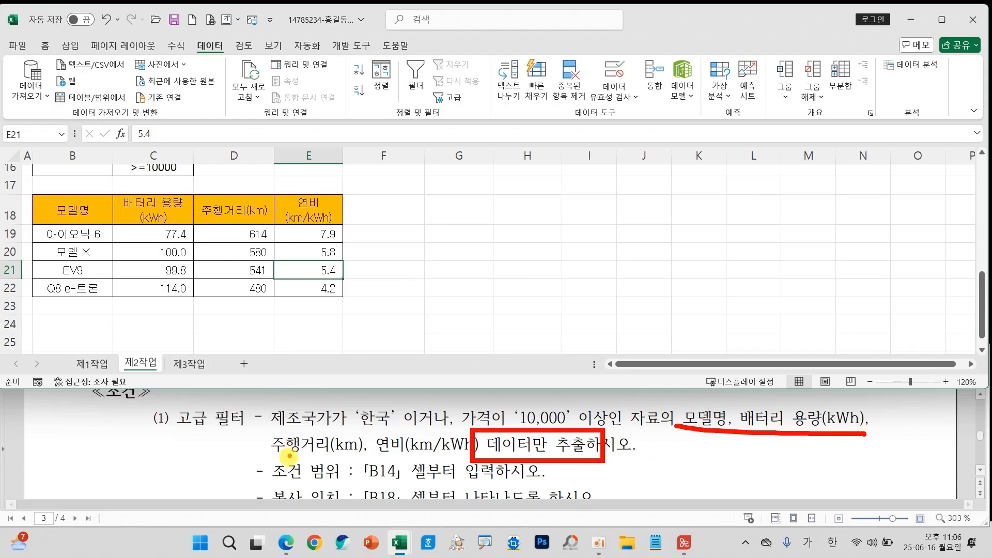
{"action": "left_click_drag", "start_coordinate": [275, 453], "coordinate": [455, 459]}
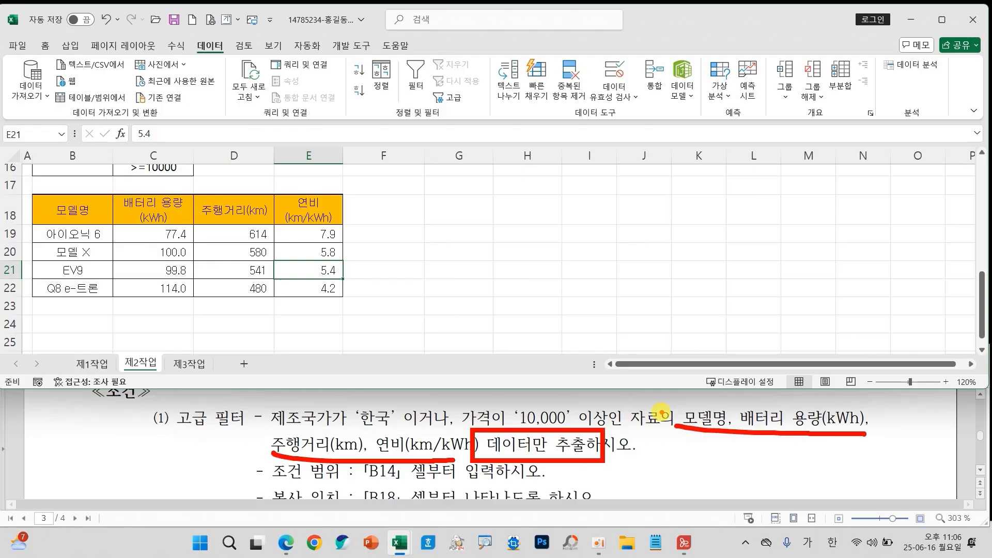
{"action": "key", "text": "Escape"}
{"action": "scroll", "coordinate": [576, 443], "scroll_direction": "down", "scroll_amount": 2}
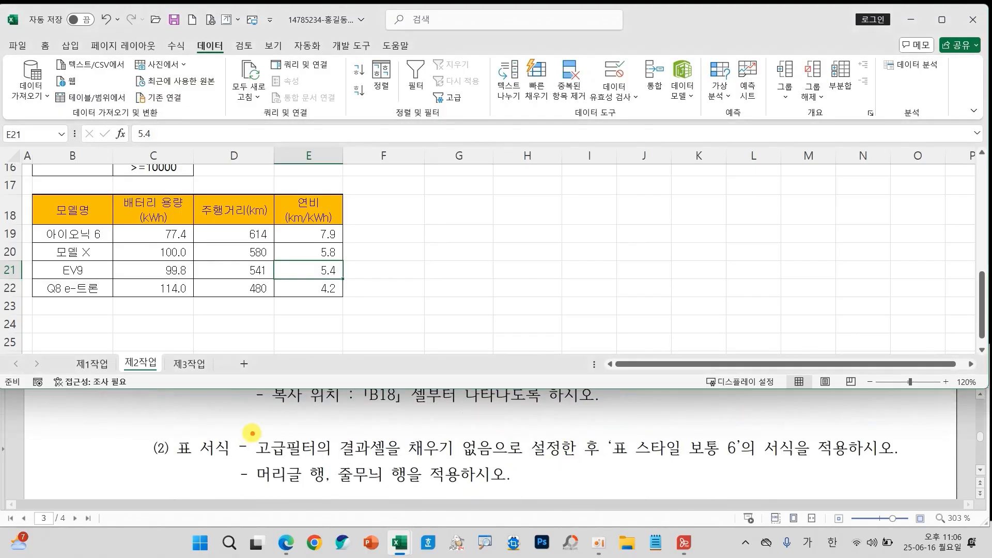
{"action": "left_click_drag", "start_coordinate": [247, 439], "coordinate": [526, 461]}
{"action": "key", "text": "Escape"}
Set the filter result cells B18:E22 to no fill (채우기 없음)
{"action": "mouse_move", "coordinate": [72, 209]}
{"action": "left_mouse_down"}
{"action": "mouse_move", "coordinate": [173, 215]}
{"action": "mouse_move", "coordinate": [315, 290]}
{"action": "left_mouse_up"}
{"action": "left_click", "coordinate": [45, 46]}
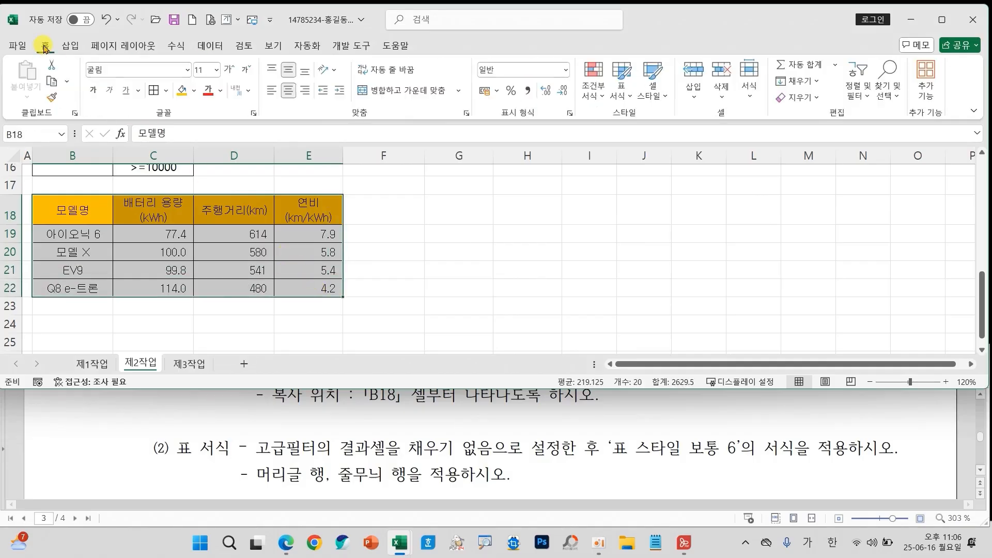
{"action": "left_click", "coordinate": [195, 91]}
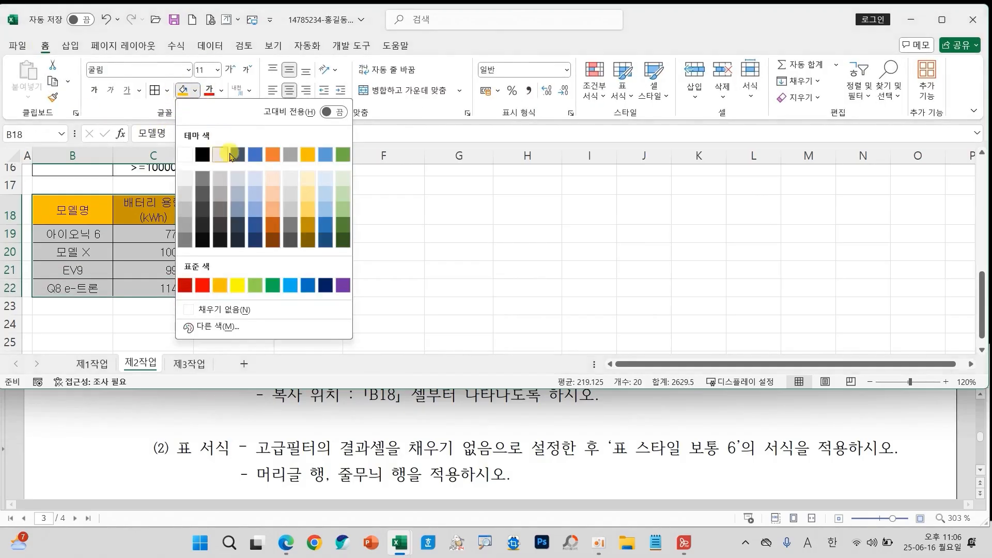
{"action": "left_click", "coordinate": [217, 310]}
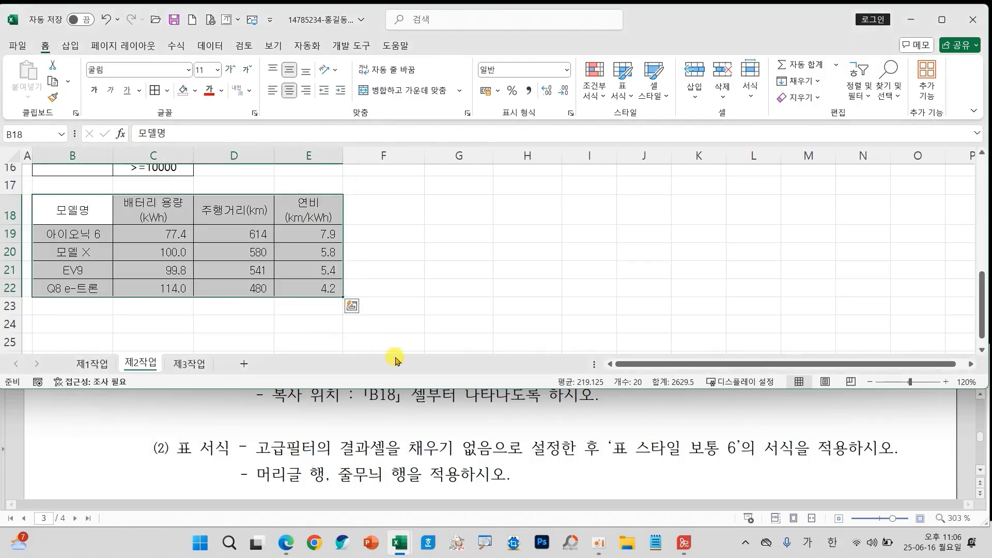
Format B18:E22 as a table with headers in the 표 스타일 보통 6 style, keeping 머리글 행 and 줄무늬 행 on
{"action": "left_click_drag", "start_coordinate": [600, 432], "coordinate": [744, 465]}
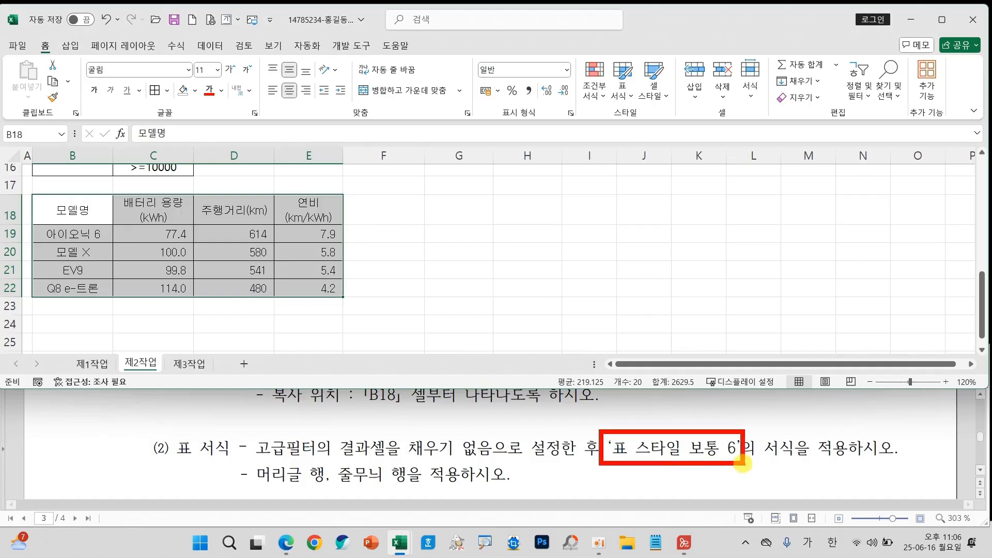
{"action": "mouse_move", "coordinate": [628, 114]}
{"action": "left_mouse_down"}
{"action": "mouse_move", "coordinate": [618, 50]}
{"action": "mouse_move", "coordinate": [629, 111]}
{"action": "left_mouse_up"}
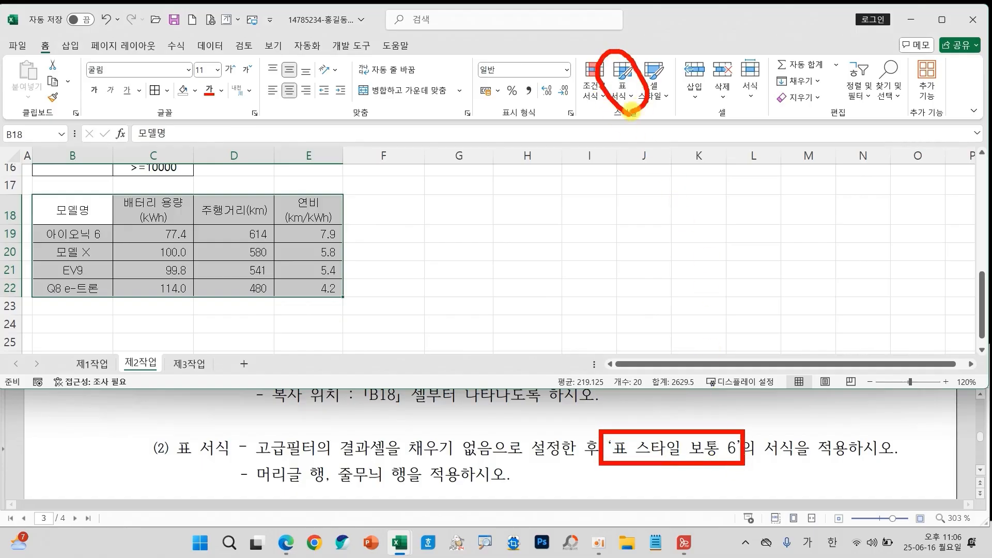
{"action": "left_click", "coordinate": [622, 96]}
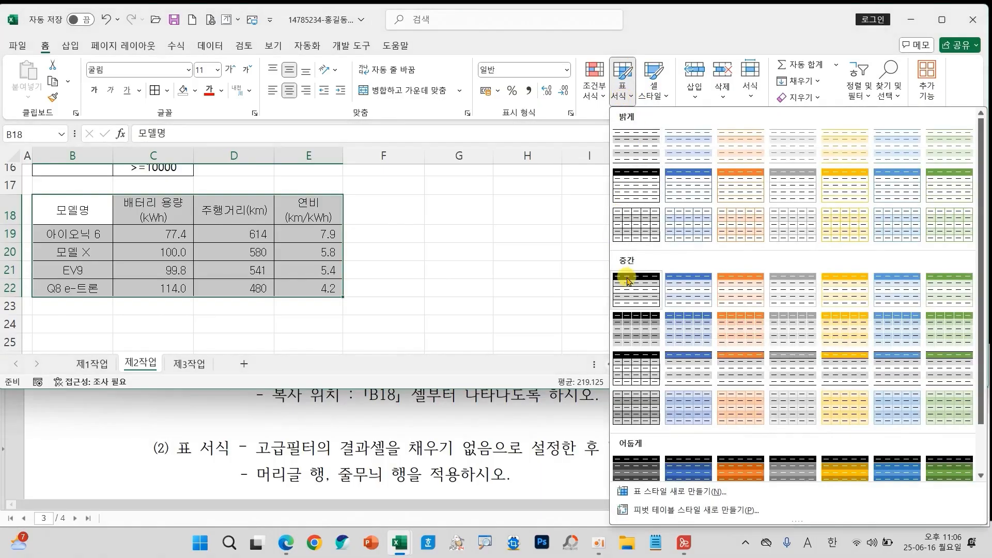
{"action": "left_click", "coordinate": [892, 300]}
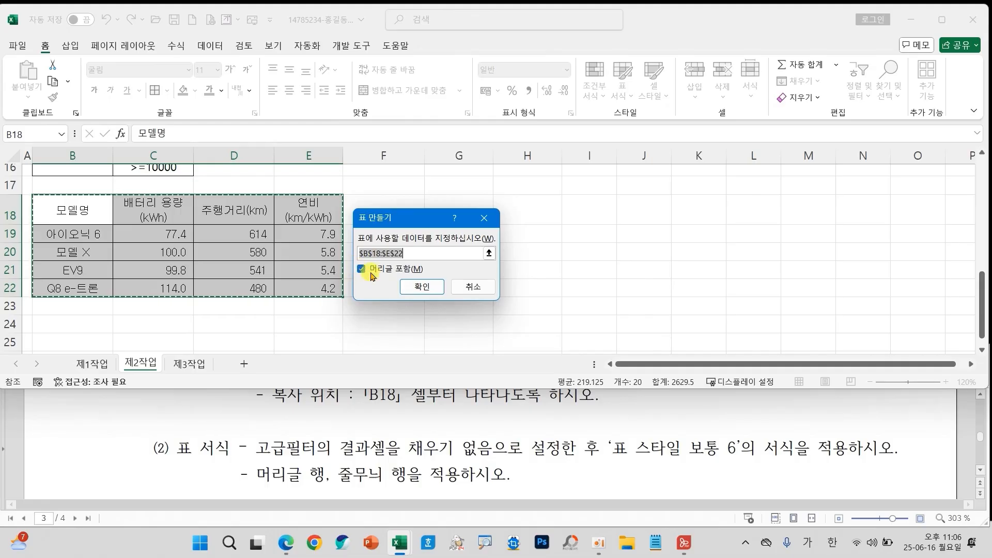
{"action": "left_click", "coordinate": [422, 287]}
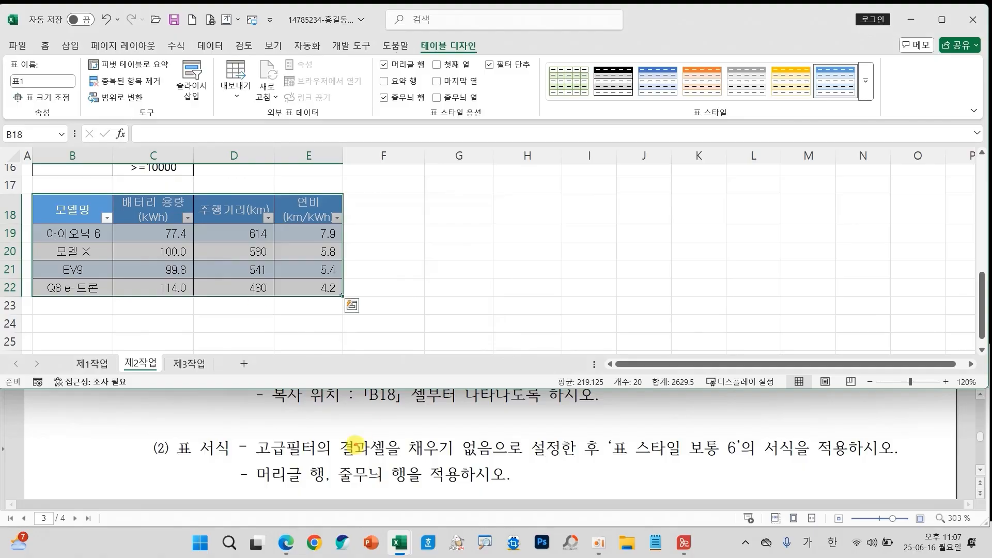
{"action": "mouse_move", "coordinate": [246, 461]}
{"action": "left_mouse_down"}
{"action": "mouse_move", "coordinate": [488, 477]}
{"action": "mouse_move", "coordinate": [530, 490]}
{"action": "left_mouse_up"}
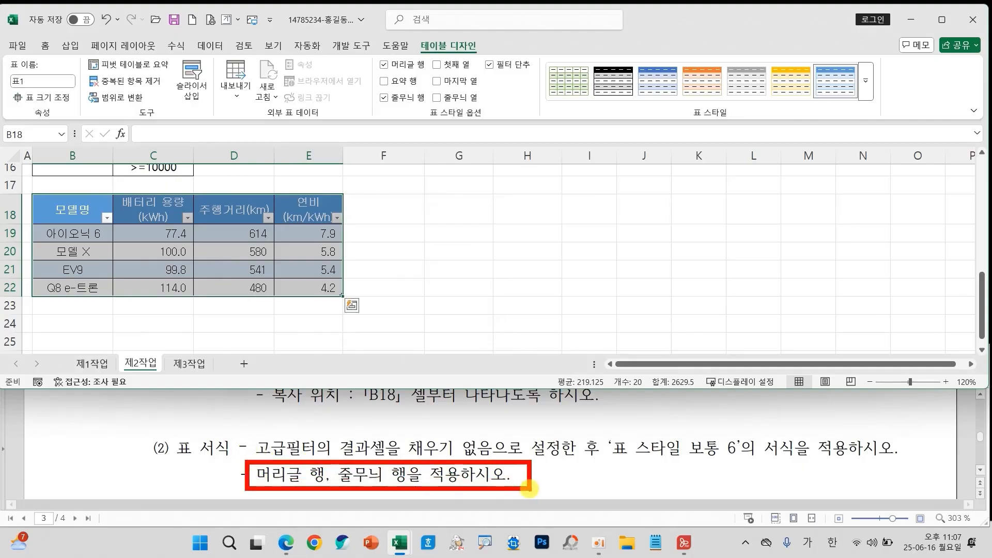
{"action": "mouse_move", "coordinate": [417, 461]}
{"action": "left_mouse_down"}
{"action": "mouse_move", "coordinate": [412, 111]}
{"action": "mouse_move", "coordinate": [397, 132]}
{"action": "mouse_move", "coordinate": [424, 131]}
{"action": "left_mouse_up"}
{"action": "mouse_move", "coordinate": [431, 65]}
{"action": "left_mouse_down"}
{"action": "mouse_move", "coordinate": [406, 51]}
{"action": "mouse_move", "coordinate": [398, 116]}
{"action": "mouse_move", "coordinate": [440, 90]}
{"action": "mouse_move", "coordinate": [424, 52]}
{"action": "left_mouse_up"}
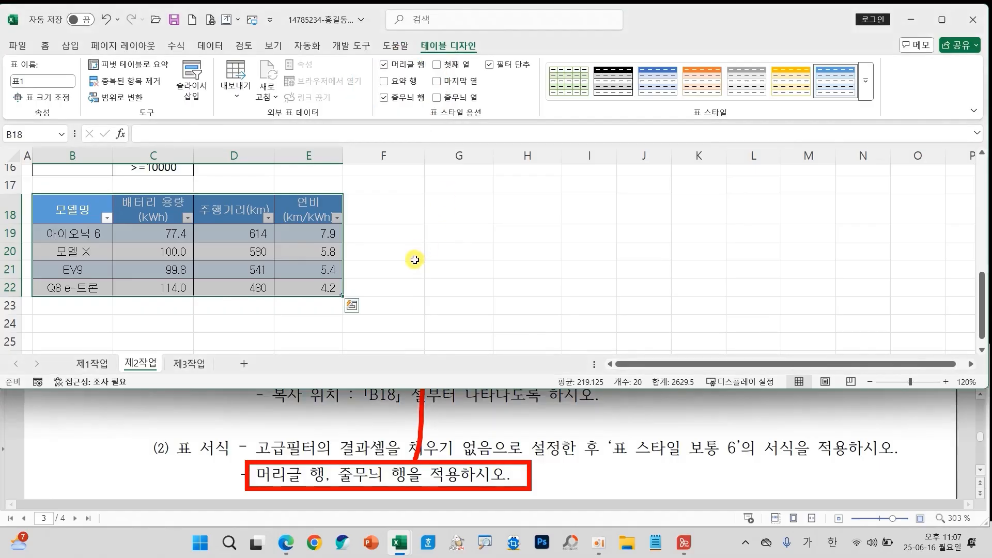
{"action": "left_click", "coordinate": [402, 266]}
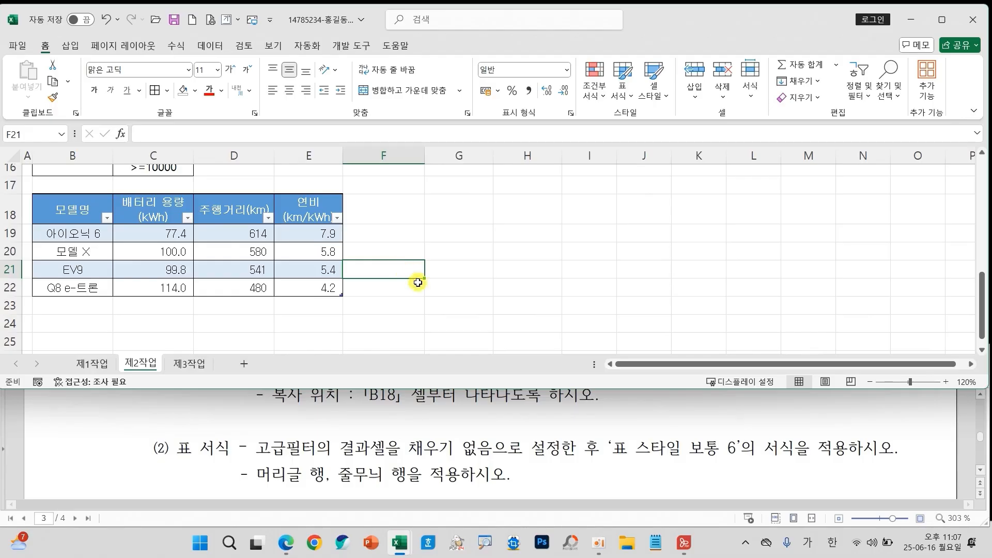
Return to the start of the 제2작업 sheet and save the workbook
{"action": "scroll", "coordinate": [416, 279], "scroll_direction": "up", "scroll_amount": 4}
{"action": "scroll", "coordinate": [429, 288], "scroll_direction": "up", "scroll_amount": 2}
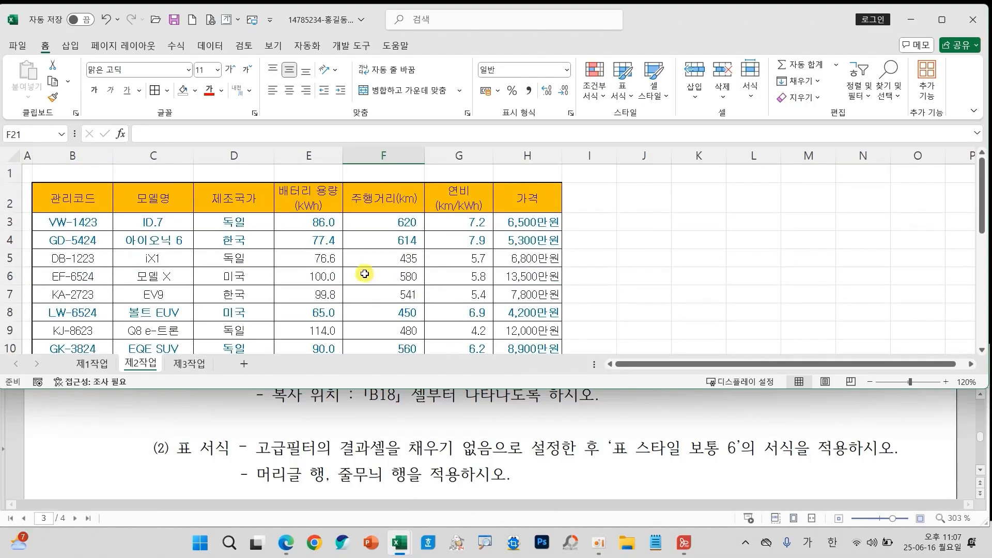
{"action": "left_click", "coordinate": [174, 20]}
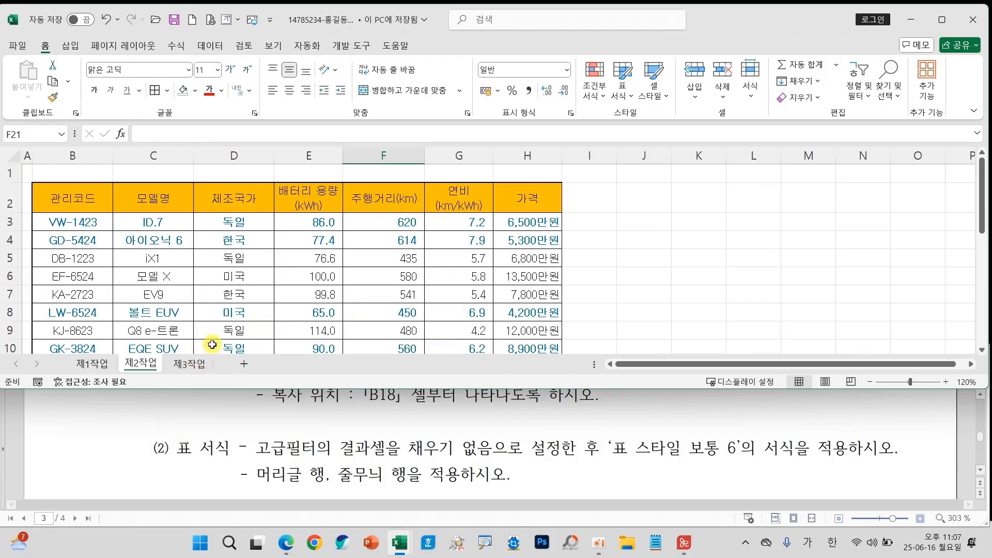
Read the 제3작업 pivot table instruction and go to the source data B4:H12 on the 제1작업 sheet
{"action": "scroll", "coordinate": [331, 445], "scroll_direction": "down", "scroll_amount": 3}
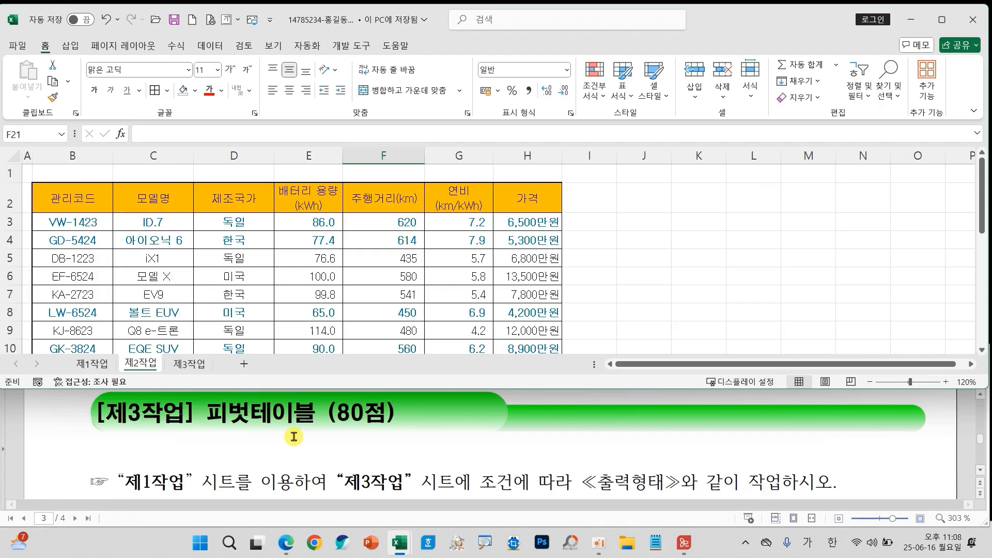
{"action": "scroll", "coordinate": [293, 436], "scroll_direction": "down", "scroll_amount": 1}
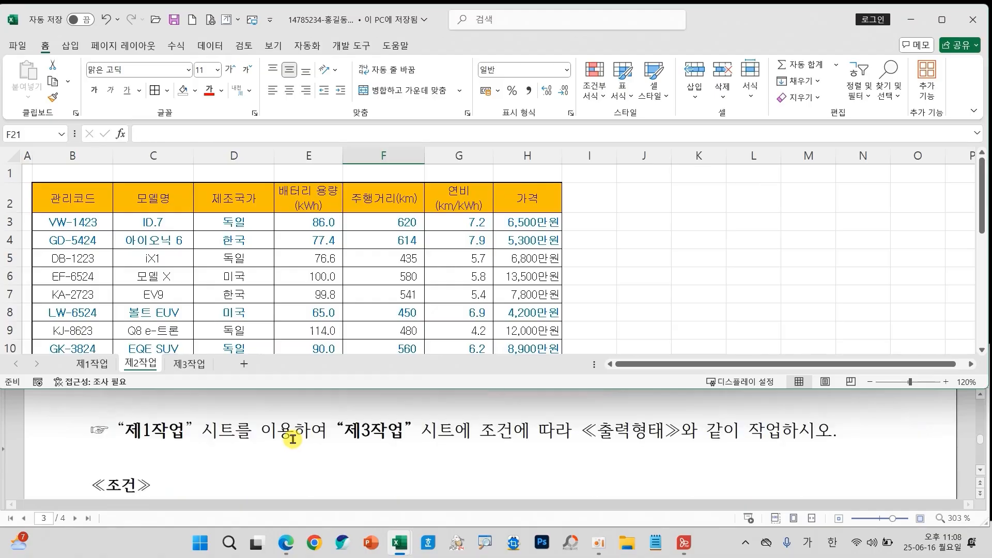
{"action": "left_click", "coordinate": [86, 367]}
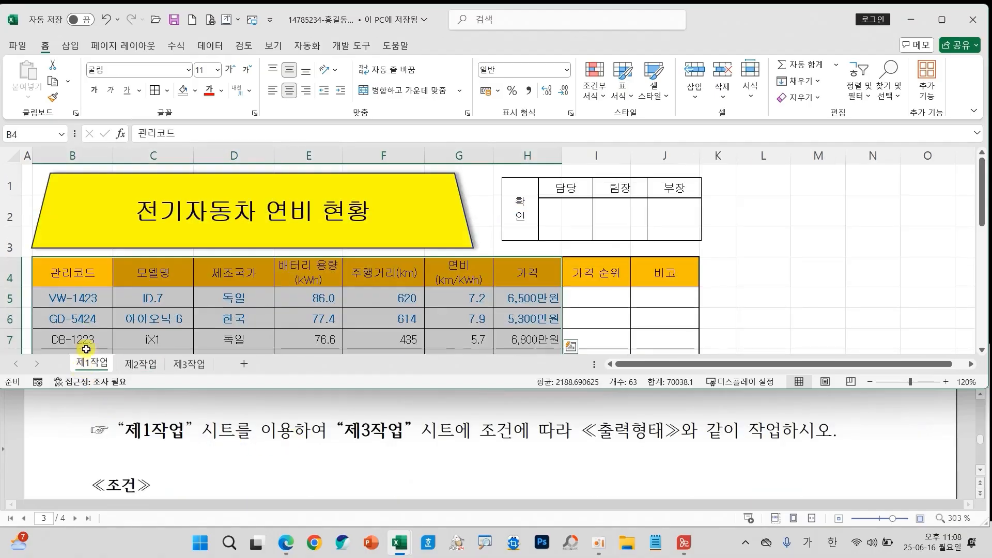
{"action": "scroll", "coordinate": [490, 307], "scroll_direction": "down", "scroll_amount": 1}
{"action": "scroll", "coordinate": [490, 307], "scroll_direction": "down", "scroll_amount": 3}
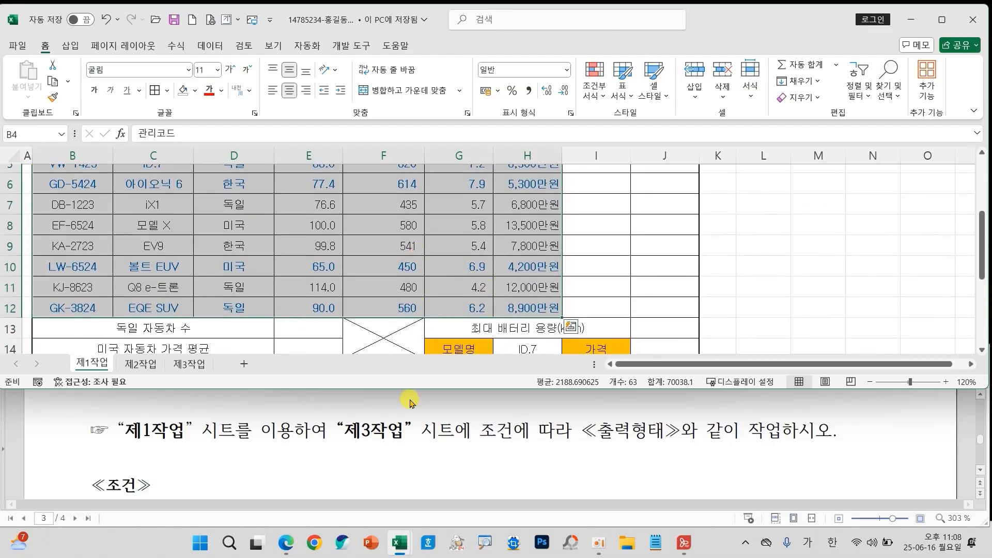
{"action": "key", "text": "ctrl+2"}
{"action": "left_click_drag", "start_coordinate": [329, 414], "coordinate": [505, 451]}
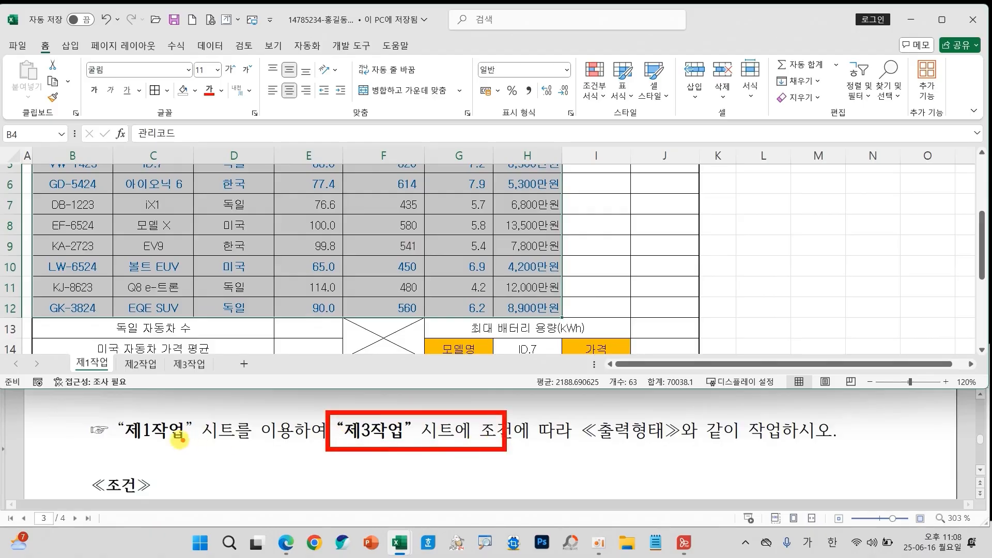
{"action": "left_click_drag", "start_coordinate": [106, 441], "coordinate": [308, 445]}
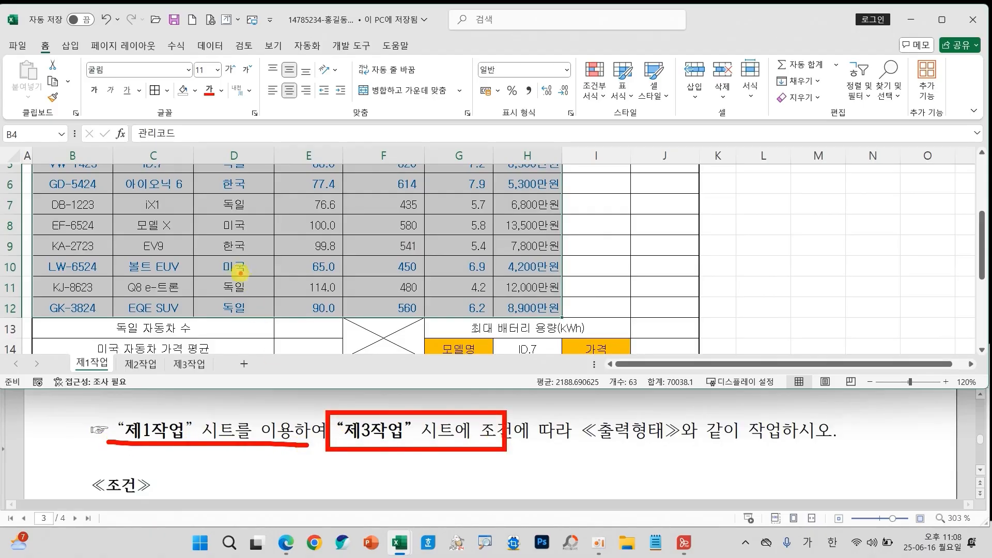
{"action": "key", "text": "Escape"}
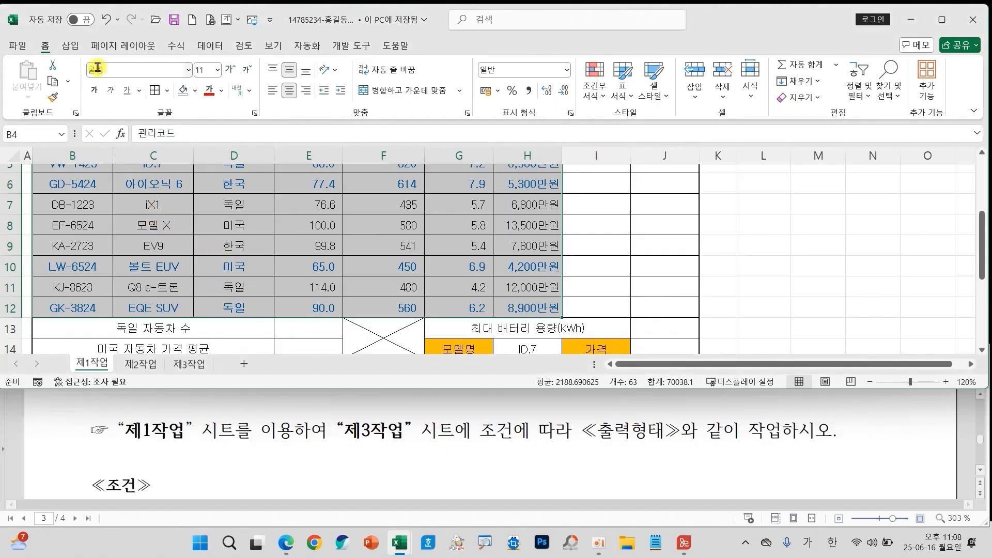
Create a pivot table from 제1작업 B4:H12, placed in the existing 제3작업 sheet at cell B2
{"action": "left_click", "coordinate": [70, 46]}
{"action": "left_click", "coordinate": [41, 77]}
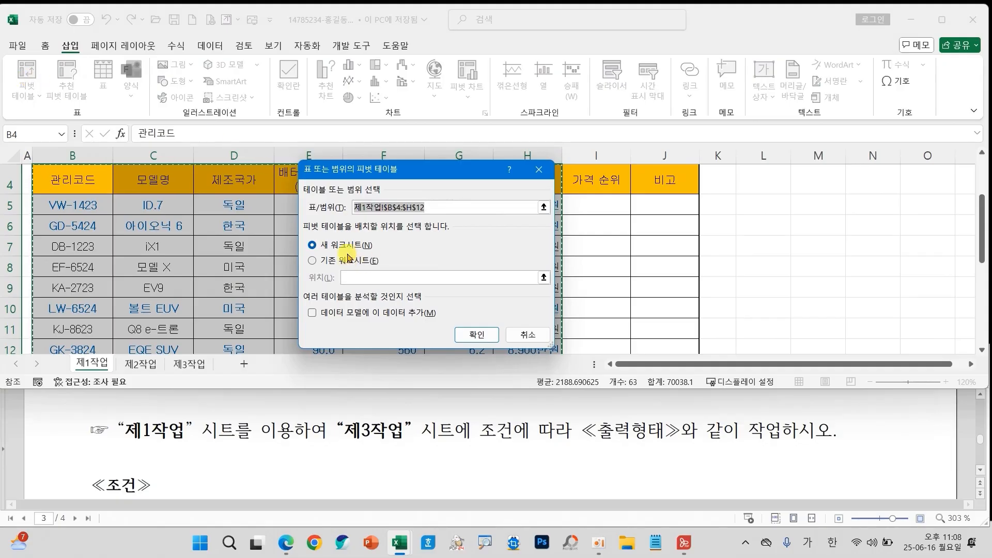
{"action": "left_click", "coordinate": [370, 261]}
{"action": "scroll", "coordinate": [274, 457], "scroll_direction": "down", "scroll_amount": 3}
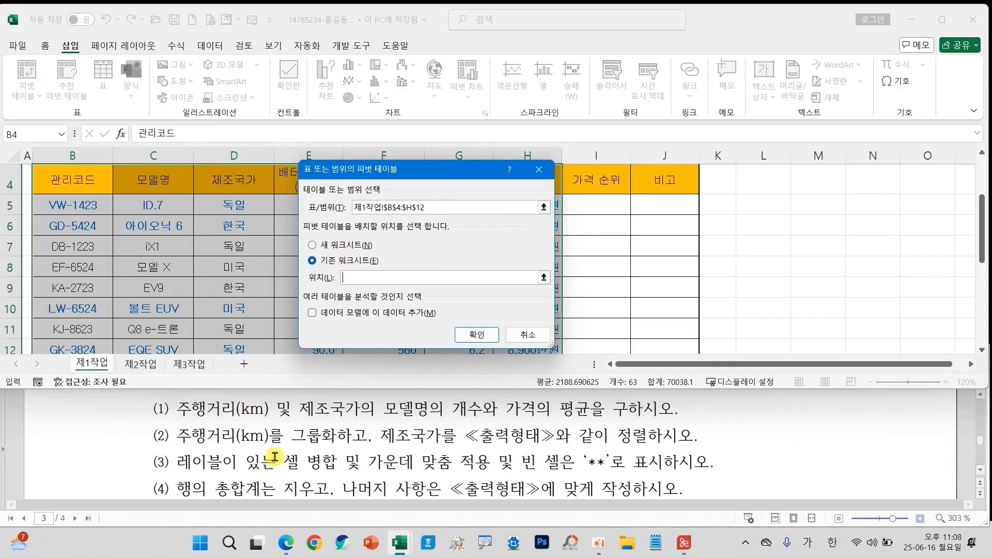
{"action": "scroll", "coordinate": [278, 455], "scroll_direction": "up", "scroll_amount": 1}
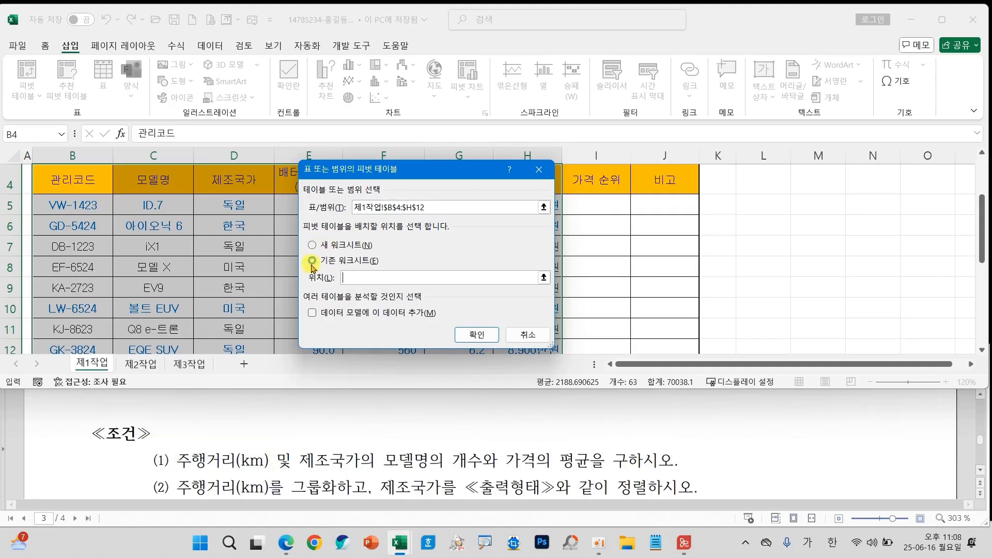
{"action": "left_click", "coordinate": [197, 364]}
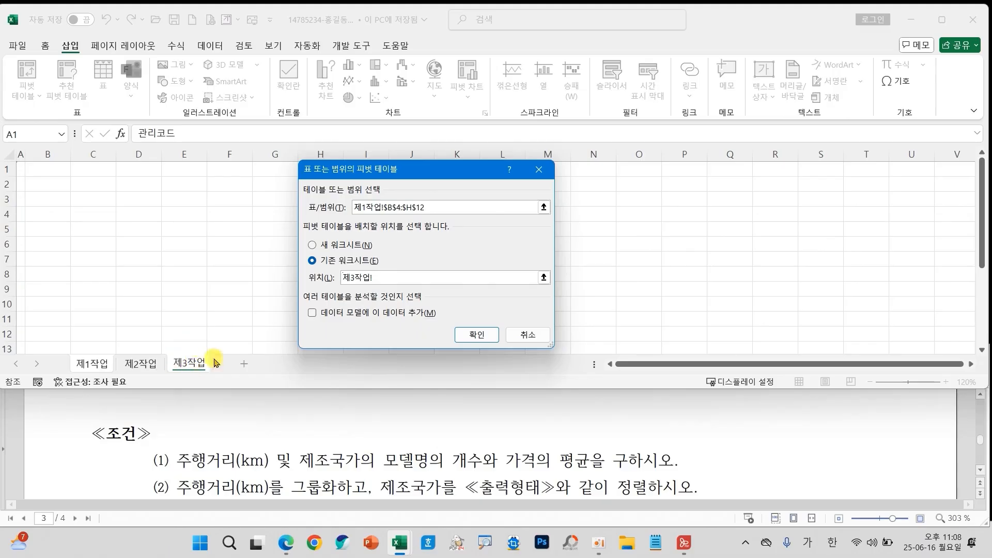
{"action": "left_click", "coordinate": [48, 185]}
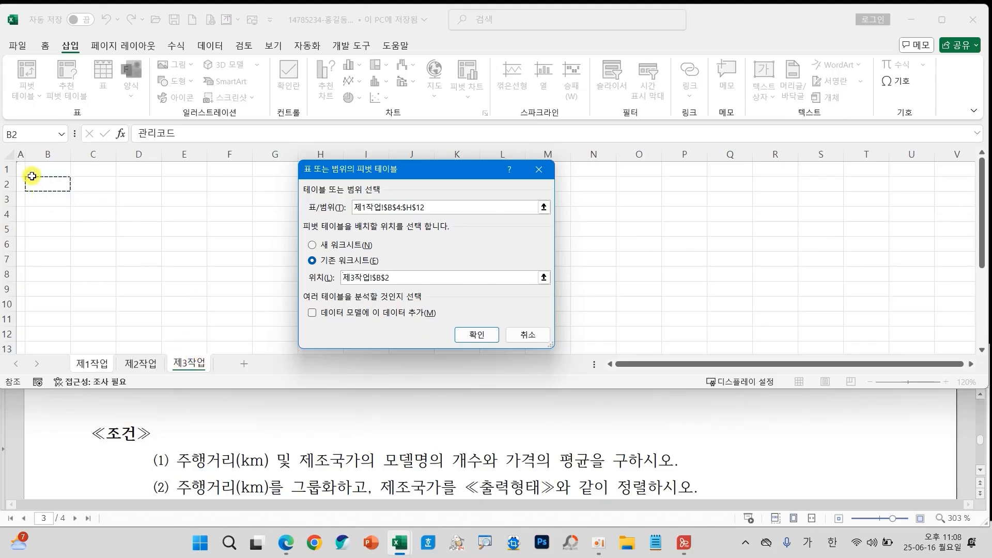
{"action": "left_click", "coordinate": [312, 259]}
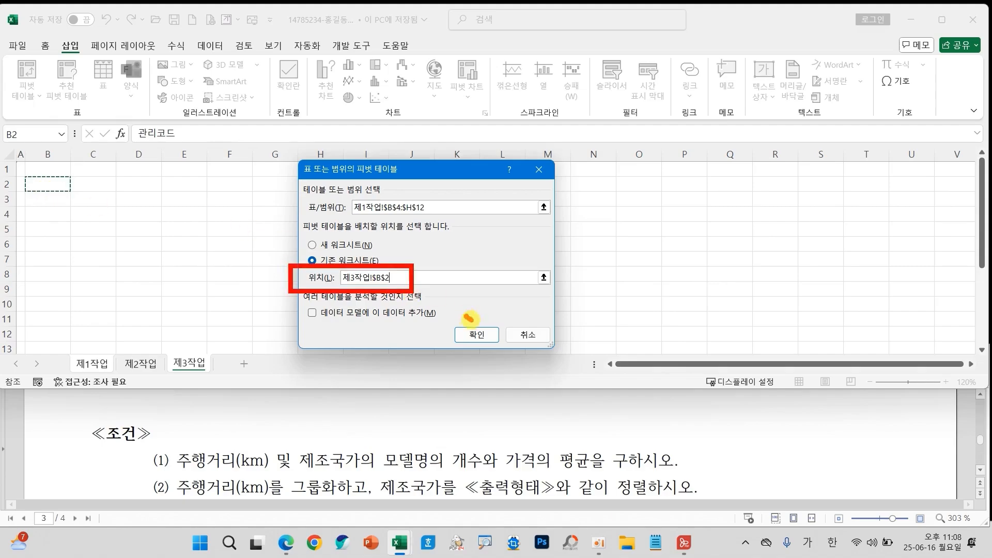
{"action": "left_click", "coordinate": [474, 334]}
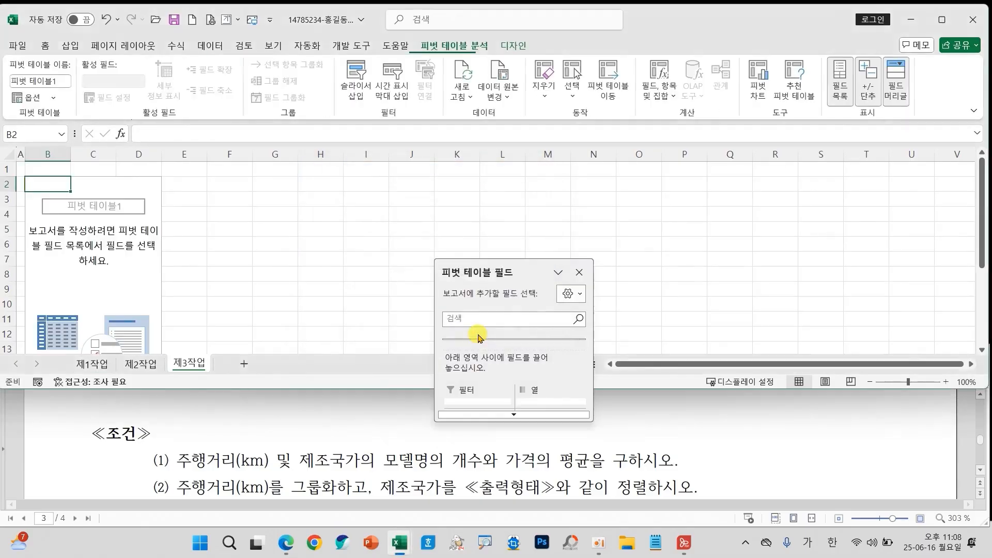
Move the 피벗 테이블 필드 pane clear of the report area and enlarge it to show the filter, column, row and value areas
{"action": "left_click_drag", "start_coordinate": [512, 269], "coordinate": [876, 115]}
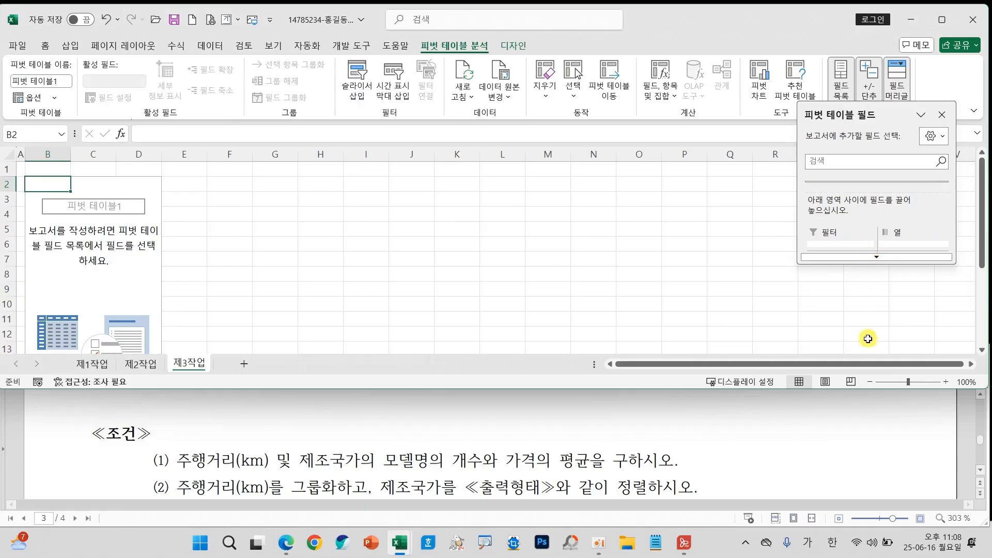
{"action": "left_click_drag", "start_coordinate": [823, 263], "coordinate": [833, 359]}
{"action": "left_click_drag", "start_coordinate": [833, 366], "coordinate": [833, 369]}
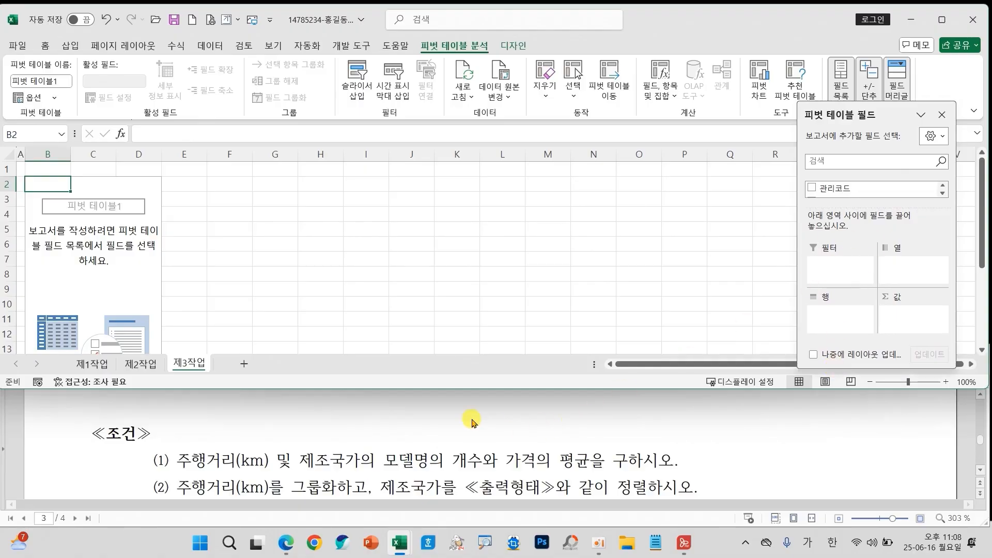
{"action": "scroll", "coordinate": [471, 423], "scroll_direction": "down", "scroll_amount": 2}
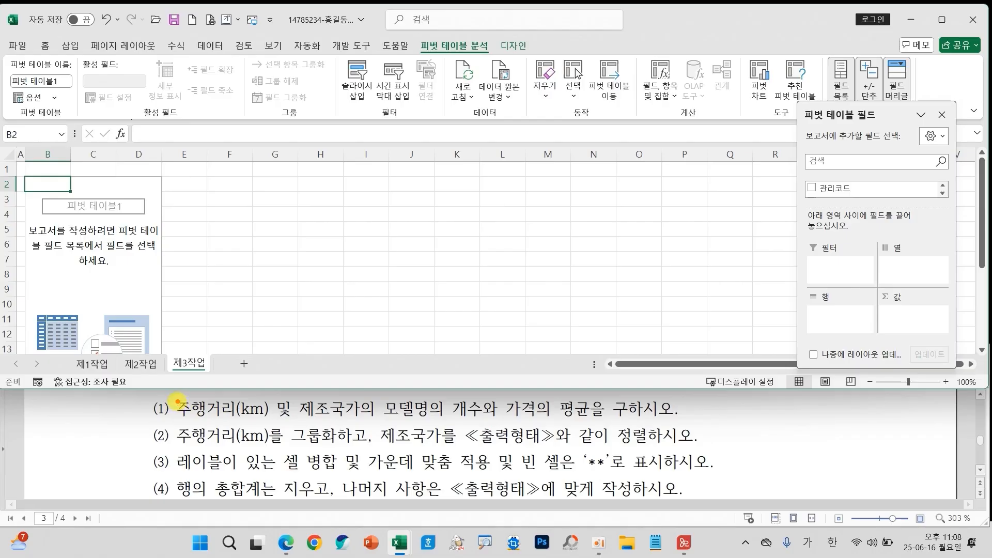
{"action": "mouse_move", "coordinate": [227, 194]}
{"action": "left_mouse_down"}
{"action": "mouse_move", "coordinate": [227, 206]}
{"action": "mouse_move", "coordinate": [251, 202]}
{"action": "mouse_move", "coordinate": [246, 225]}
{"action": "mouse_move", "coordinate": [218, 219]}
{"action": "left_mouse_up"}
{"action": "mouse_move", "coordinate": [277, 193]}
{"action": "left_mouse_down"}
{"action": "mouse_move", "coordinate": [269, 228]}
{"action": "mouse_move", "coordinate": [282, 212]}
{"action": "left_mouse_up"}
{"action": "left_click_drag", "start_coordinate": [295, 193], "coordinate": [290, 239]}
{"action": "mouse_move", "coordinate": [353, 192]}
{"action": "left_mouse_down"}
{"action": "mouse_move", "coordinate": [343, 195]}
{"action": "mouse_move", "coordinate": [396, 191]}
{"action": "left_mouse_up"}
{"action": "mouse_move", "coordinate": [359, 219]}
{"action": "left_mouse_down"}
{"action": "mouse_move", "coordinate": [399, 213]}
{"action": "mouse_move", "coordinate": [379, 261]}
{"action": "mouse_move", "coordinate": [438, 266]}
{"action": "left_mouse_up"}
{"action": "left_click_drag", "start_coordinate": [456, 190], "coordinate": [468, 236]}
{"action": "mouse_move", "coordinate": [505, 196]}
{"action": "left_mouse_down"}
{"action": "mouse_move", "coordinate": [505, 241]}
{"action": "mouse_move", "coordinate": [538, 219]}
{"action": "left_mouse_up"}
{"action": "mouse_move", "coordinate": [468, 245]}
{"action": "left_mouse_down"}
{"action": "mouse_move", "coordinate": [460, 278]}
{"action": "mouse_move", "coordinate": [488, 267]}
{"action": "left_mouse_up"}
{"action": "mouse_move", "coordinate": [484, 244]}
{"action": "left_mouse_down"}
{"action": "mouse_move", "coordinate": [503, 286]}
{"action": "mouse_move", "coordinate": [553, 296]}
{"action": "left_mouse_up"}
{"action": "left_click_drag", "start_coordinate": [174, 396], "coordinate": [273, 425]}
{"action": "mouse_move", "coordinate": [235, 397]}
{"action": "left_mouse_down"}
{"action": "mouse_move", "coordinate": [238, 268]}
{"action": "mouse_move", "coordinate": [223, 297]}
{"action": "left_mouse_up"}
{"action": "left_click_drag", "start_coordinate": [247, 268], "coordinate": [269, 295]}
{"action": "mouse_move", "coordinate": [292, 396]}
{"action": "left_mouse_down"}
{"action": "mouse_move", "coordinate": [312, 416]}
{"action": "mouse_move", "coordinate": [355, 428]}
{"action": "mouse_move", "coordinate": [367, 421]}
{"action": "mouse_move", "coordinate": [373, 267]}
{"action": "mouse_move", "coordinate": [336, 297]}
{"action": "left_mouse_up"}
{"action": "left_click_drag", "start_coordinate": [371, 268], "coordinate": [395, 299]}
{"action": "left_click_drag", "start_coordinate": [382, 396], "coordinate": [601, 424]}
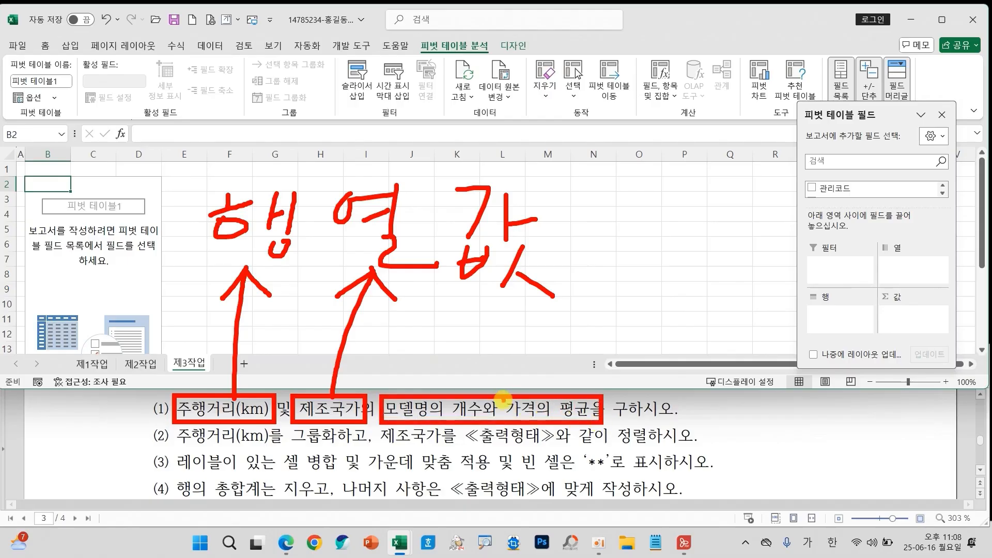
{"action": "mouse_move", "coordinate": [499, 363]}
{"action": "left_mouse_down"}
{"action": "mouse_move", "coordinate": [500, 295]}
{"action": "mouse_move", "coordinate": [478, 322]}
{"action": "mouse_move", "coordinate": [513, 310]}
{"action": "mouse_move", "coordinate": [534, 319]}
{"action": "left_mouse_up"}
{"action": "mouse_move", "coordinate": [842, 294]}
{"action": "left_mouse_down"}
{"action": "mouse_move", "coordinate": [804, 307]}
{"action": "mouse_move", "coordinate": [841, 297]}
{"action": "left_mouse_up"}
{"action": "mouse_move", "coordinate": [905, 249]}
{"action": "left_mouse_down"}
{"action": "mouse_move", "coordinate": [860, 216]}
{"action": "mouse_move", "coordinate": [899, 254]}
{"action": "mouse_move", "coordinate": [908, 295]}
{"action": "left_mouse_up"}
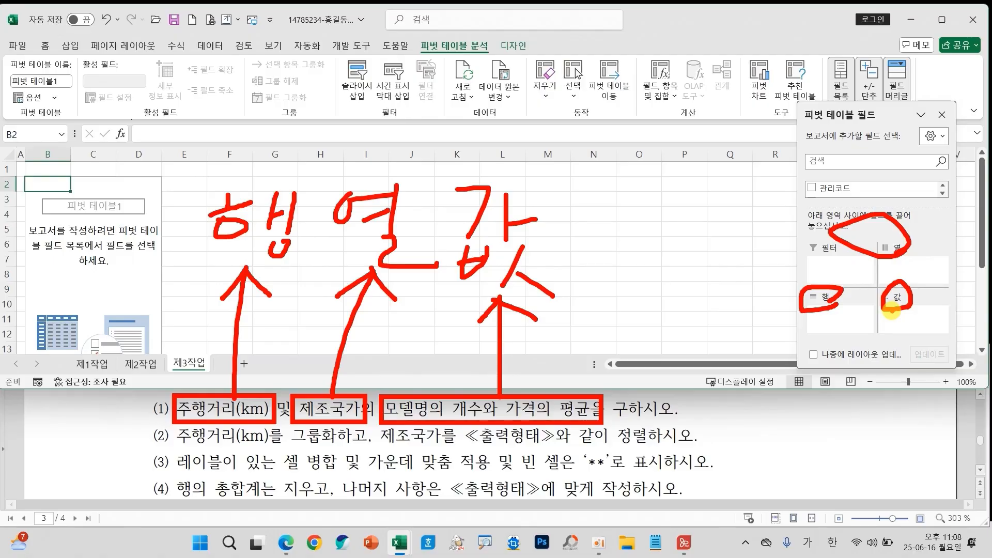
{"action": "key", "text": "Escape"}
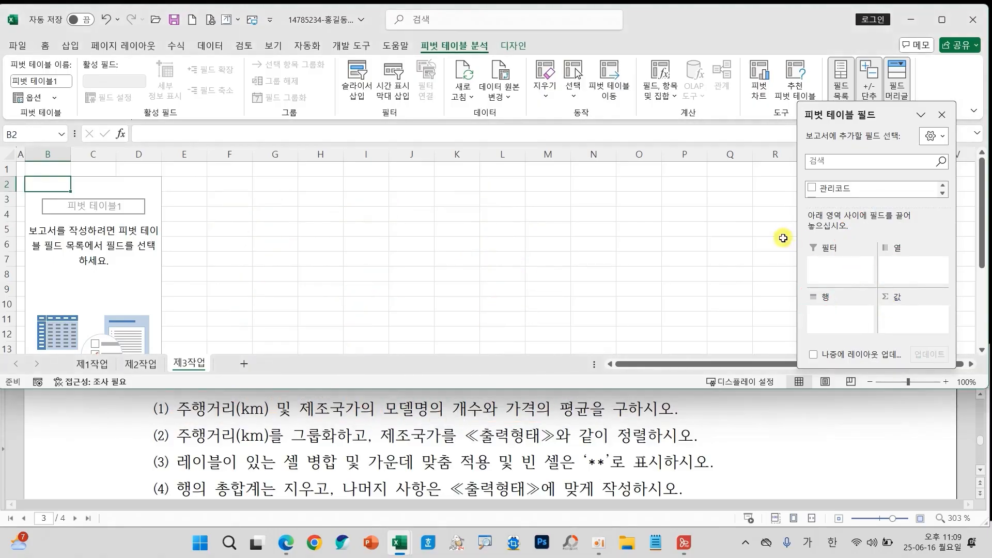
Add the 주행거리(km) field to the row area of the empty pivot table on the 제3작업 sheet
{"action": "left_click", "coordinate": [284, 243]}
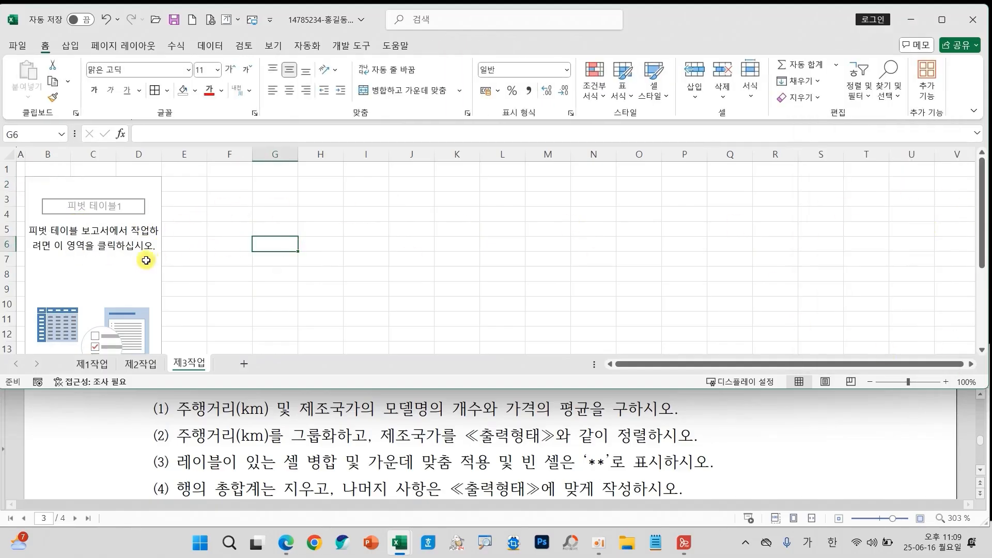
{"action": "left_click", "coordinate": [94, 285]}
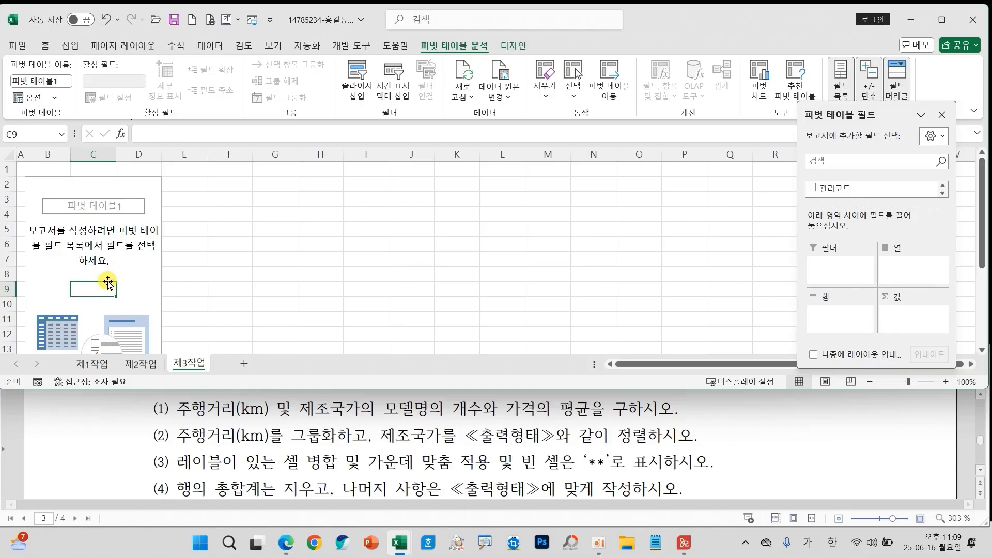
{"action": "left_click_drag", "start_coordinate": [100, 266], "coordinate": [166, 228]}
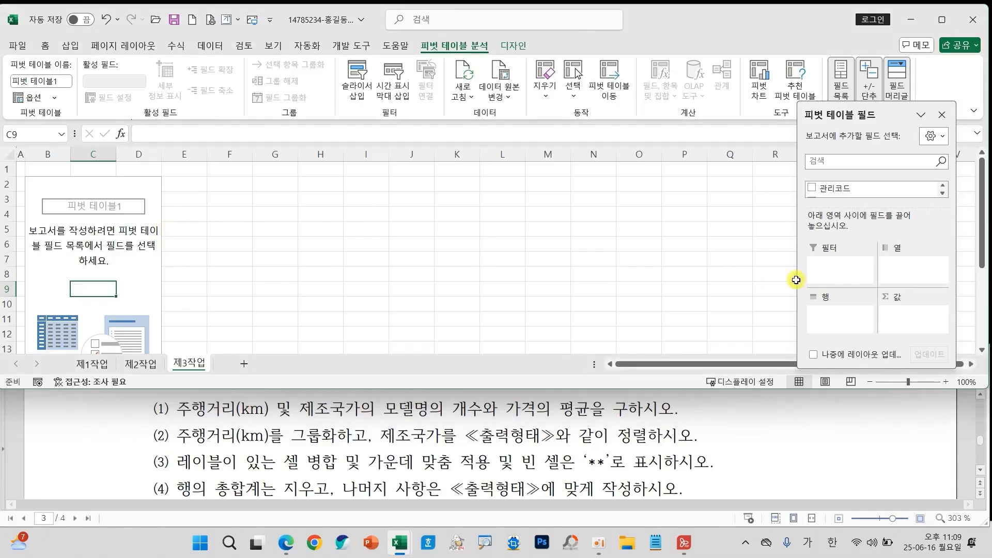
{"action": "left_click", "coordinate": [942, 194]}
{"action": "left_click", "coordinate": [943, 194]}
{"action": "left_click", "coordinate": [942, 195]}
{"action": "left_click", "coordinate": [941, 195]}
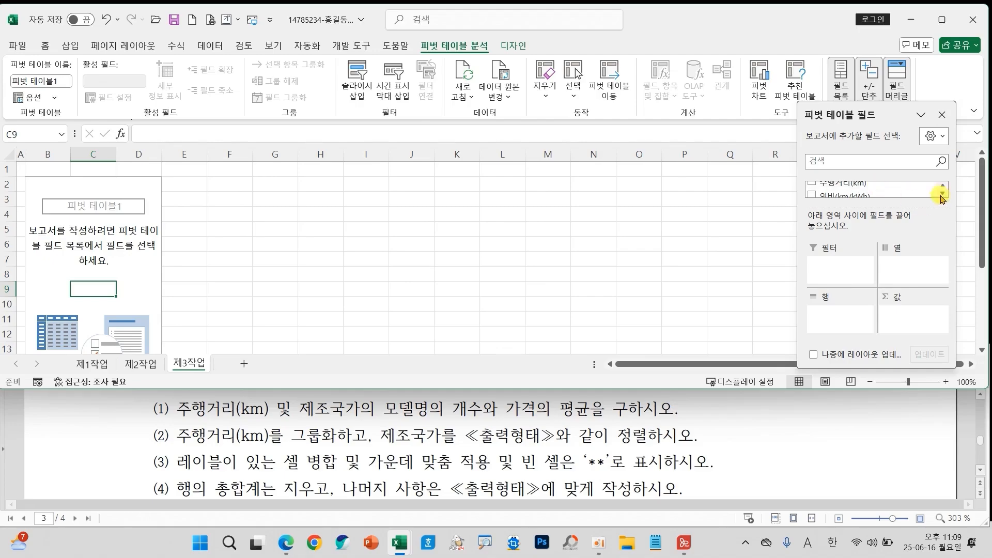
{"action": "left_click_drag", "start_coordinate": [841, 192], "coordinate": [844, 327]}
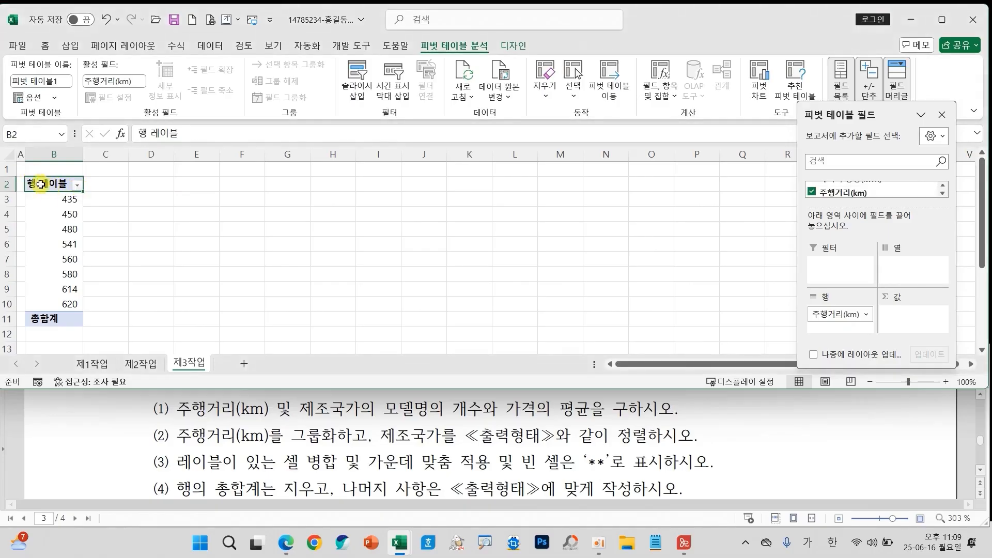
Rename the pivot table's row label header in B2 as 주행거리(km)
{"action": "type", "text": "주해거리"}
{"action": "type", "text": "(k"}
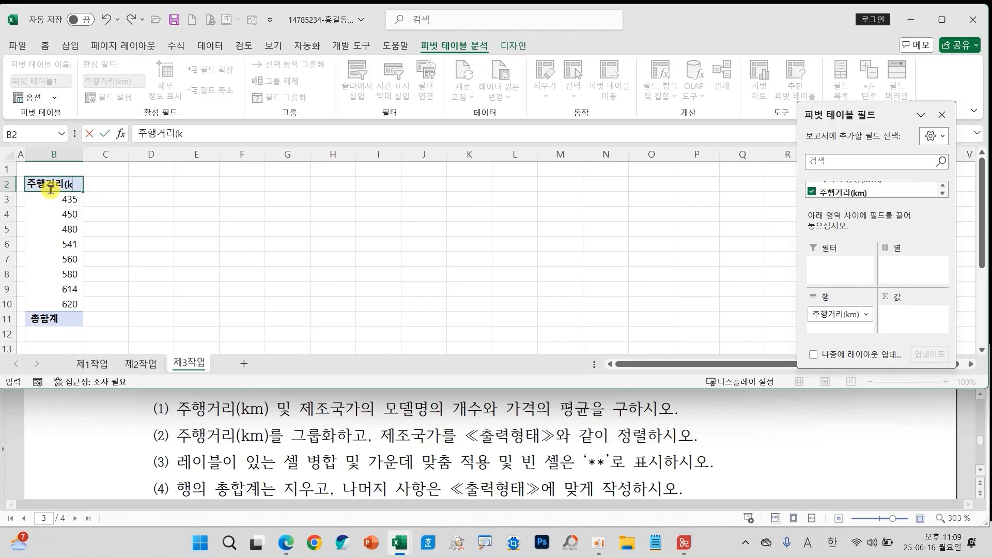
{"action": "type", "text": "m"}
{"action": "key", "text": "Return"}
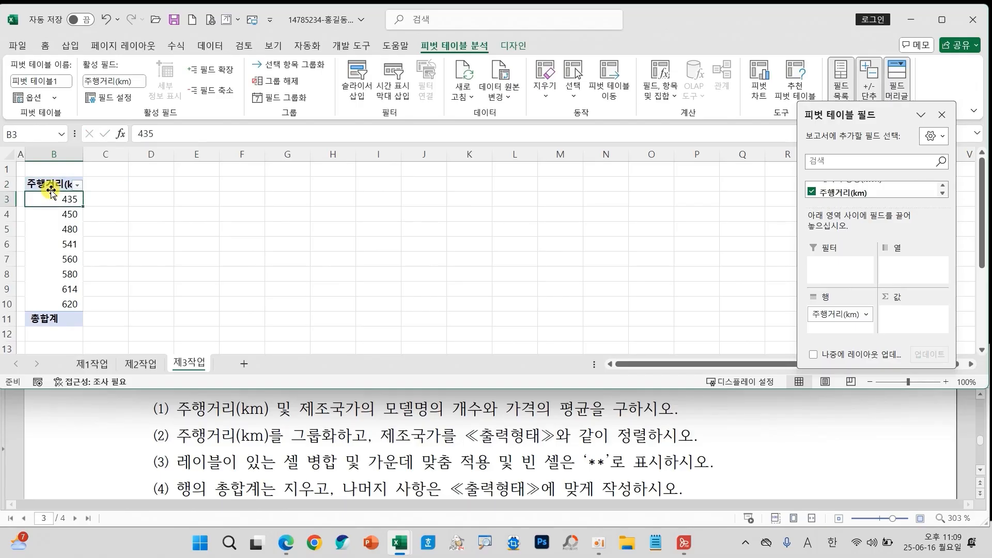
Add the 제조국가 field to the pivot table's column area
{"action": "scroll", "coordinate": [255, 423], "scroll_direction": "up", "scroll_amount": 3}
{"action": "scroll", "coordinate": [254, 423], "scroll_direction": "down", "scroll_amount": 8}
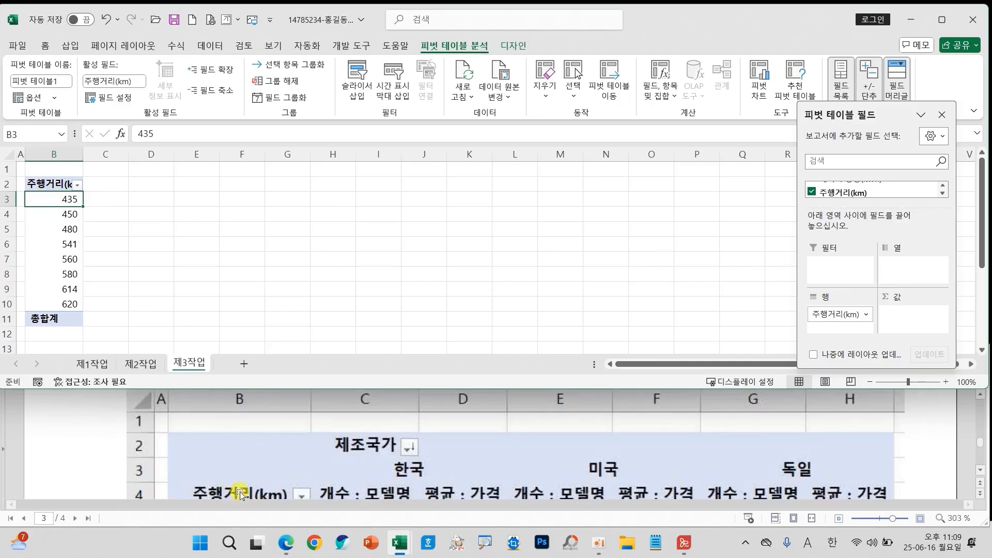
{"action": "scroll", "coordinate": [299, 472], "scroll_direction": "up", "scroll_amount": 5}
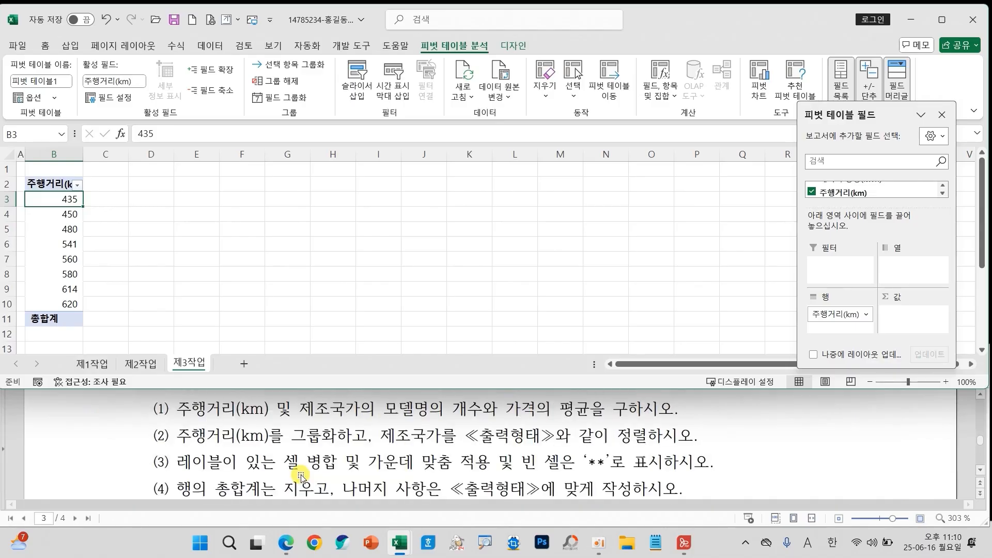
{"action": "scroll", "coordinate": [941, 188], "scroll_direction": "up", "scroll_amount": 3}
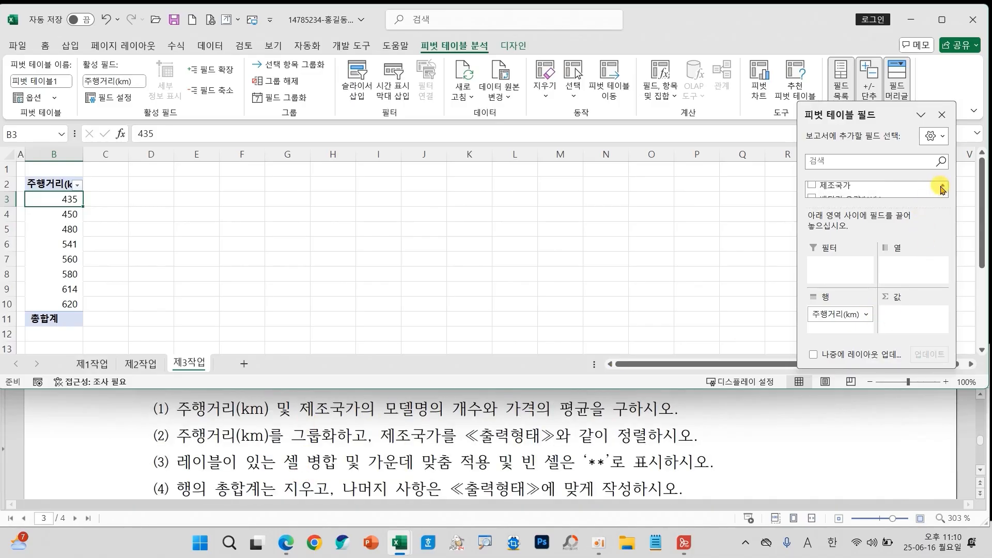
{"action": "left_click_drag", "start_coordinate": [844, 198], "coordinate": [902, 281]}
Rename the pivot table's column label header in C2 as 제조국가
{"action": "left_click", "coordinate": [131, 184]}
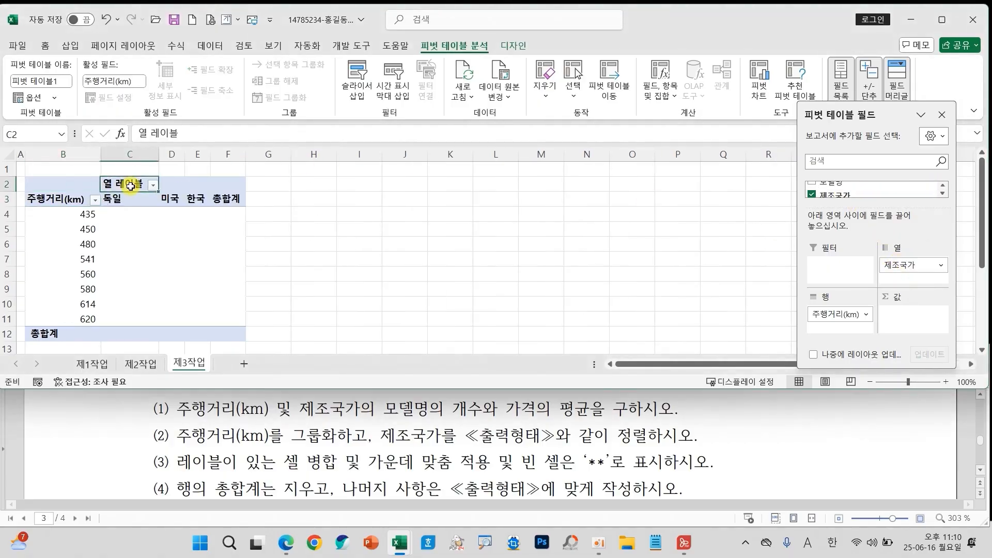
{"action": "type", "text": "wpw"}
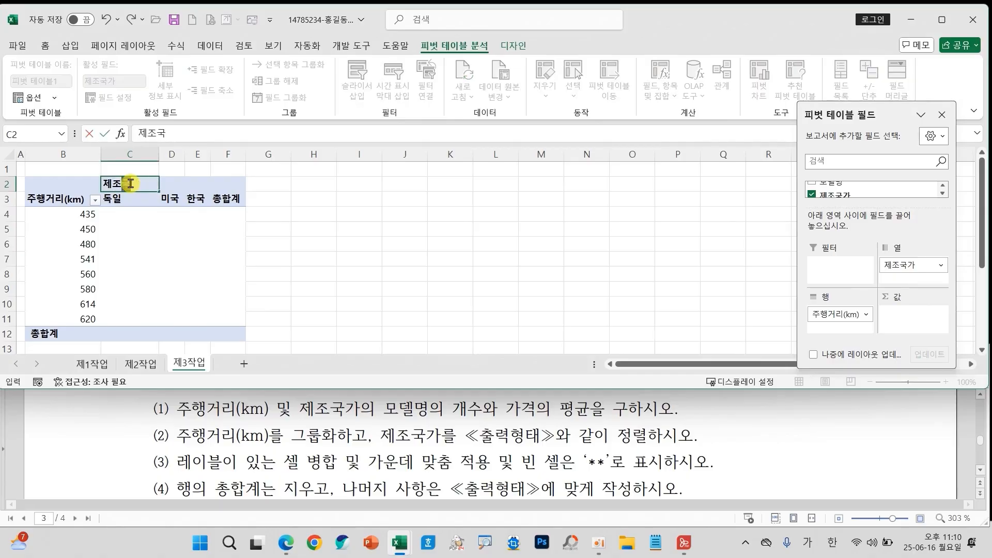
{"action": "type", "text": "hrnrrk"}
{"action": "key", "text": "Return"}
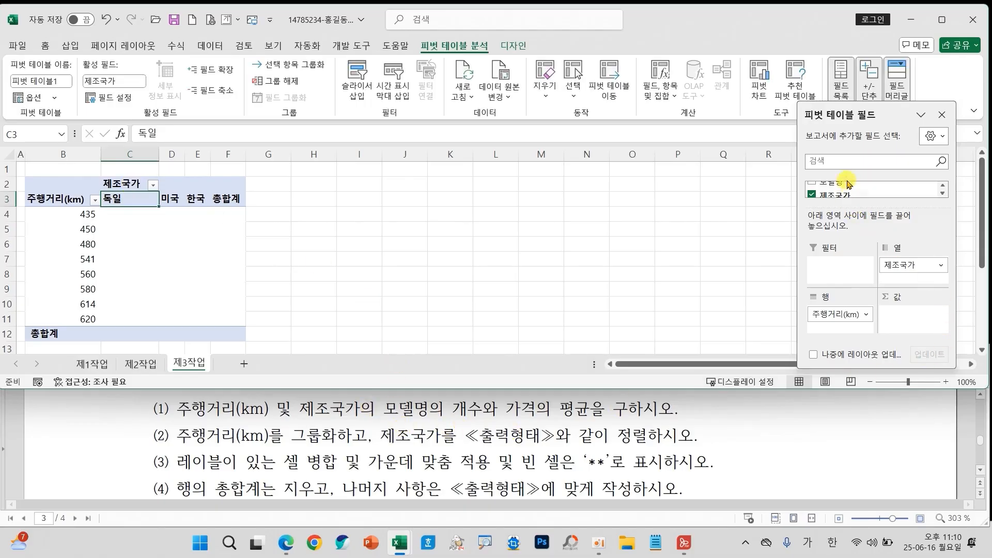
Add the 모델명 field and then the 가격 field to the pivot table's values area
{"action": "scroll", "coordinate": [843, 188], "scroll_direction": "up", "scroll_amount": 1}
{"action": "left_click_drag", "start_coordinate": [830, 192], "coordinate": [910, 317]}
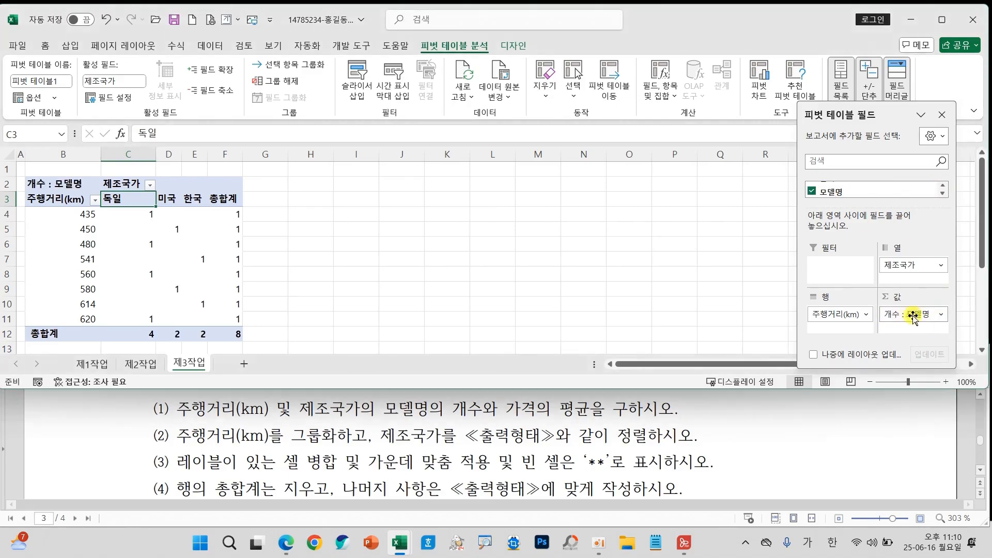
{"action": "left_click", "coordinate": [942, 194]}
{"action": "left_click", "coordinate": [943, 194]}
{"action": "left_click", "coordinate": [942, 195]}
{"action": "left_click", "coordinate": [943, 194]}
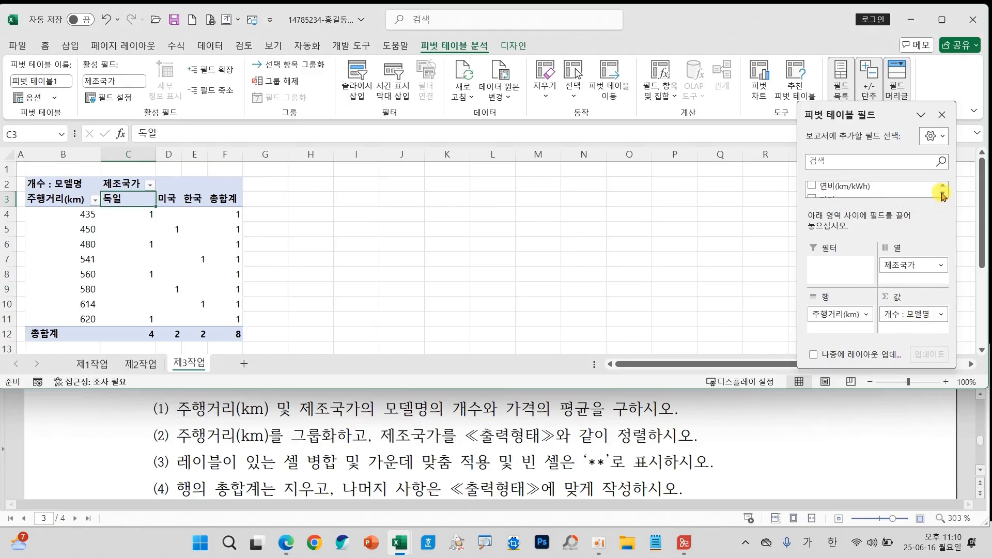
{"action": "left_click_drag", "start_coordinate": [830, 189], "coordinate": [910, 323]}
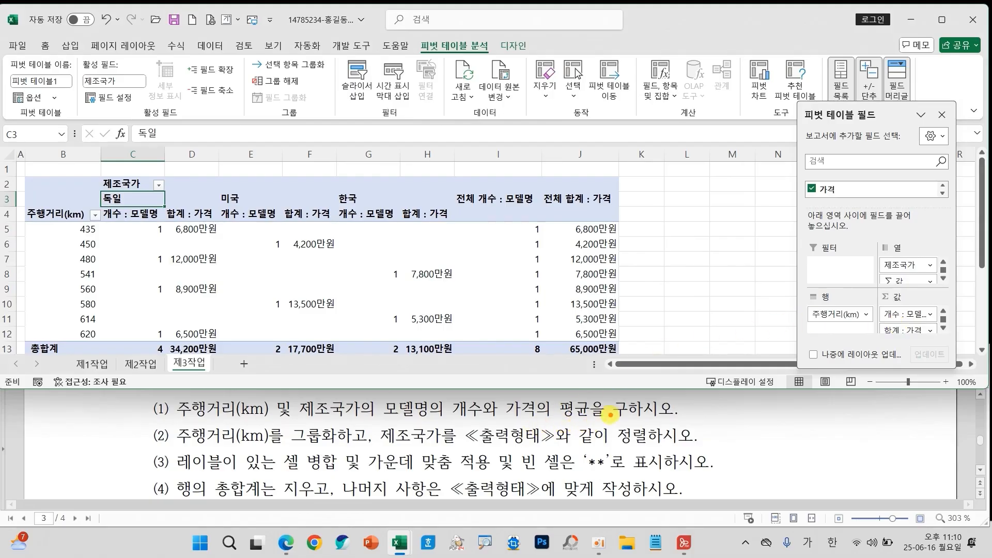
Change the 가격 value field's summary calculation to 평균 with the custom name 평균 : 가격
{"action": "mouse_move", "coordinate": [575, 414]}
{"action": "left_mouse_down"}
{"action": "mouse_move", "coordinate": [594, 394]}
{"action": "mouse_move", "coordinate": [610, 411]}
{"action": "mouse_move", "coordinate": [345, 327]}
{"action": "mouse_move", "coordinate": [206, 219]}
{"action": "mouse_move", "coordinate": [262, 234]}
{"action": "left_mouse_up"}
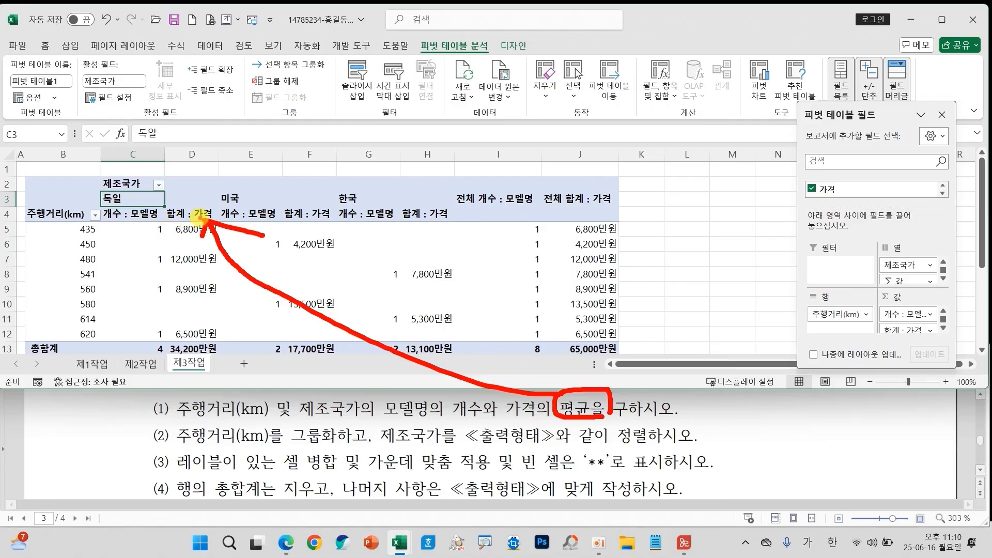
{"action": "left_click", "coordinate": [191, 216]}
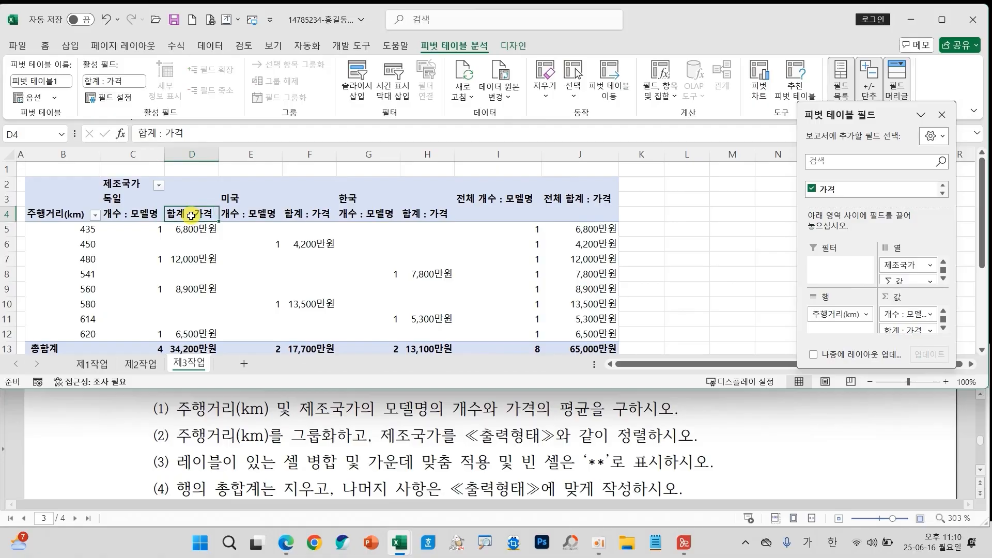
{"action": "double_click", "coordinate": [191, 216]}
{"action": "left_click", "coordinate": [318, 262]}
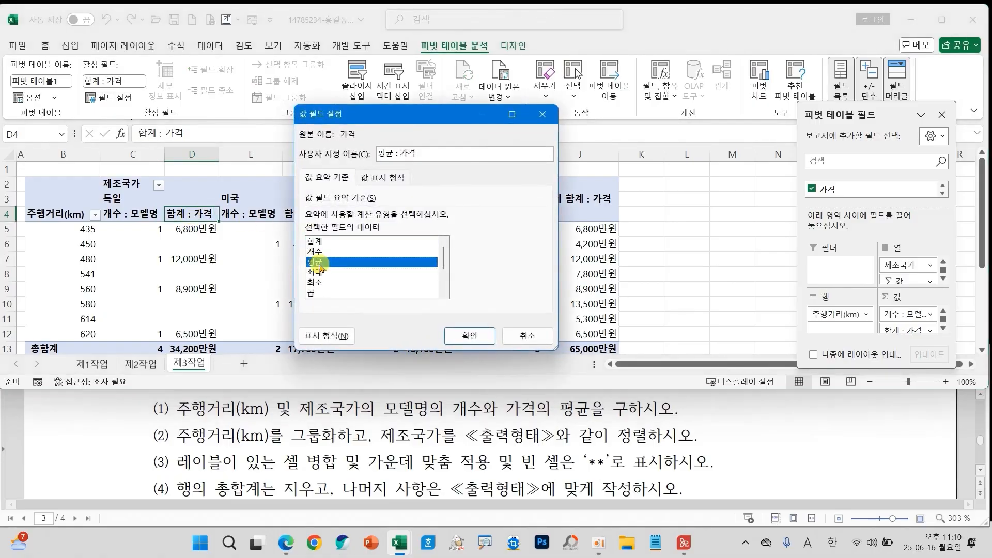
{"action": "scroll", "coordinate": [518, 413], "scroll_direction": "up", "scroll_amount": 3}
{"action": "scroll", "coordinate": [516, 437], "scroll_direction": "down", "scroll_amount": 10}
{"action": "scroll", "coordinate": [517, 444], "scroll_direction": "down", "scroll_amount": 1}
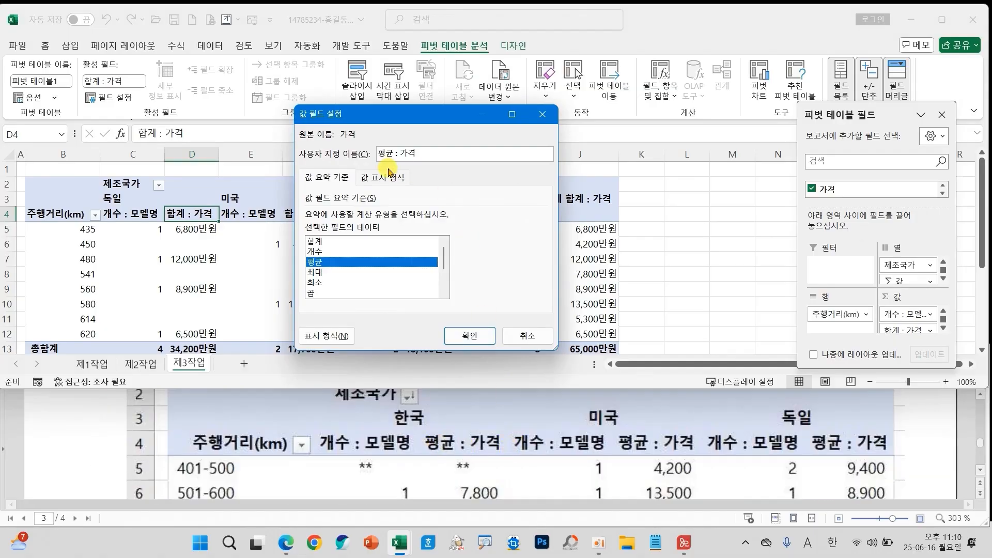
{"action": "mouse_move", "coordinate": [500, 460]}
{"action": "left_mouse_down"}
{"action": "mouse_move", "coordinate": [442, 423]}
{"action": "mouse_move", "coordinate": [464, 411]}
{"action": "mouse_move", "coordinate": [425, 168]}
{"action": "mouse_move", "coordinate": [468, 182]}
{"action": "left_mouse_up"}
{"action": "left_click_drag", "start_coordinate": [415, 164], "coordinate": [342, 165]}
{"action": "left_click", "coordinate": [470, 335]}
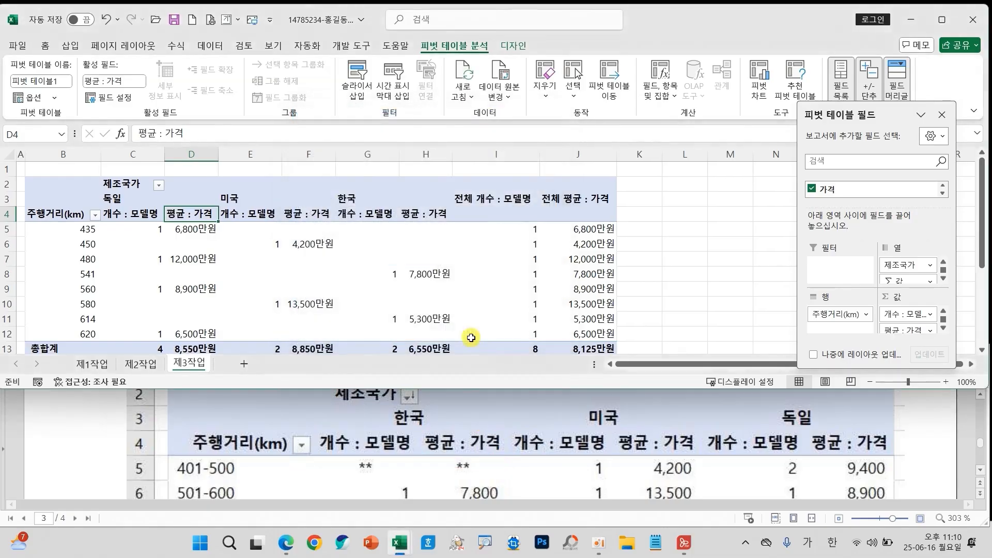
Check the 평균 : 가격 headers for each country and close the pivot table field list
{"action": "left_click", "coordinate": [269, 273]}
{"action": "left_click", "coordinate": [175, 216]}
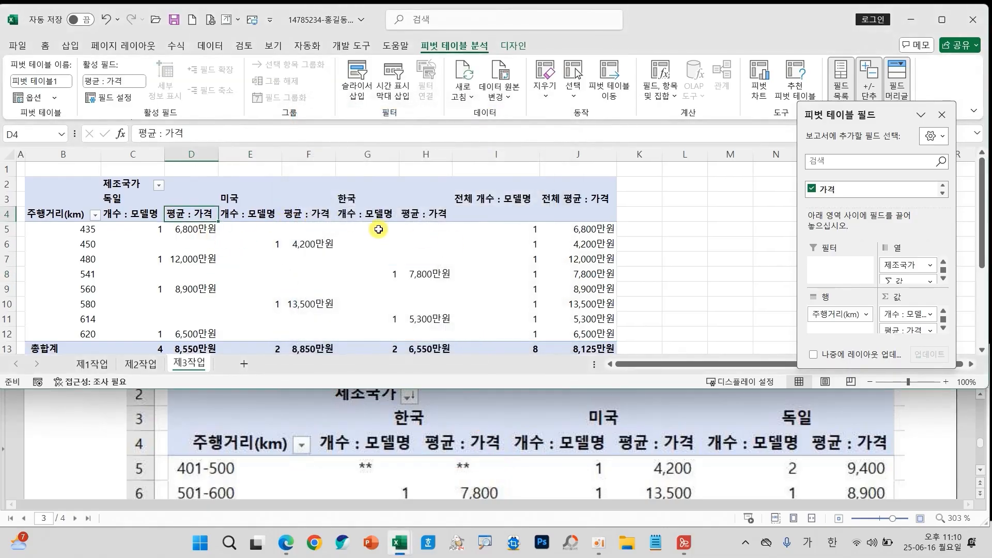
{"action": "left_click", "coordinate": [309, 213]}
{"action": "left_click", "coordinate": [424, 213]}
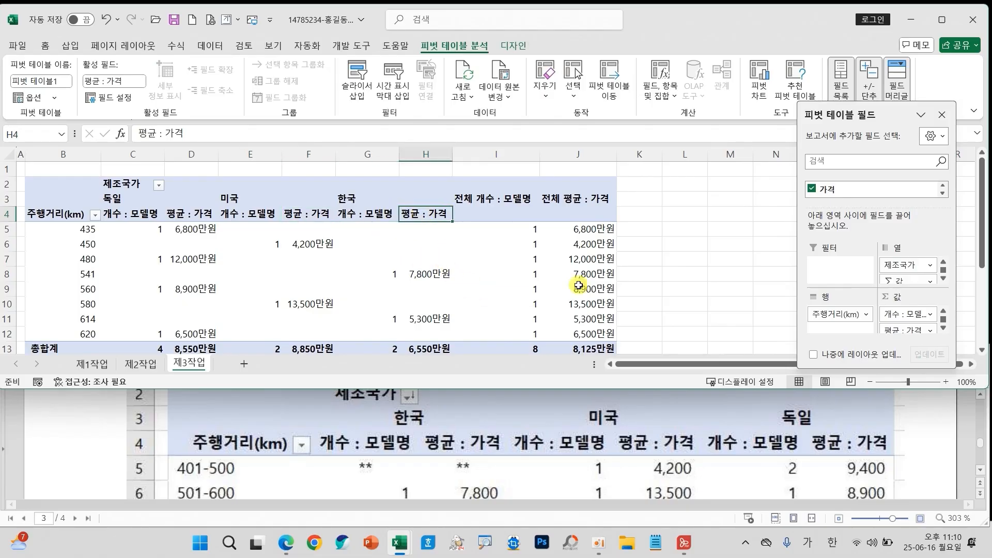
{"action": "left_click", "coordinate": [937, 119]}
Examine the exam's grouping instruction and the start, end and interval of the 주행거리(km) row groups in the output format
{"action": "scroll", "coordinate": [385, 438], "scroll_direction": "up", "scroll_amount": 10}
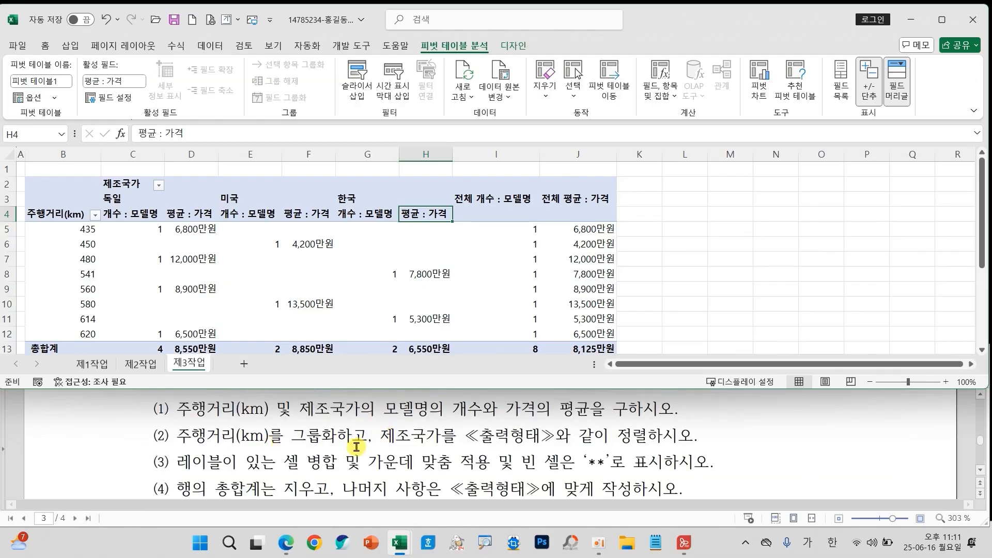
{"action": "left_click", "coordinate": [86, 245]}
{"action": "scroll", "coordinate": [210, 443], "scroll_direction": "down", "scroll_amount": 12}
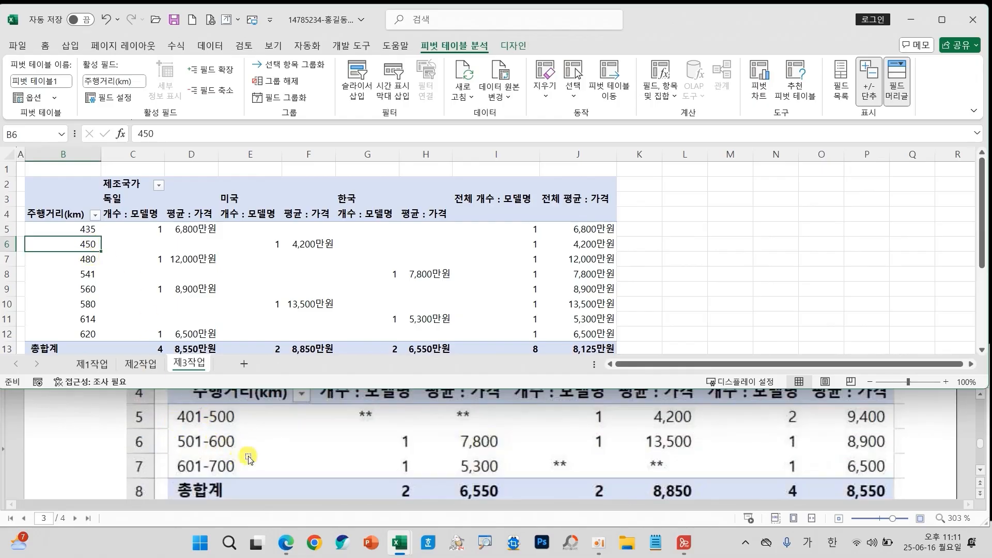
{"action": "mouse_move", "coordinate": [201, 426]}
{"action": "left_mouse_down"}
{"action": "mouse_move", "coordinate": [160, 419]}
{"action": "mouse_move", "coordinate": [195, 416]}
{"action": "mouse_move", "coordinate": [199, 430]}
{"action": "left_mouse_up"}
{"action": "mouse_move", "coordinate": [243, 471]}
{"action": "left_mouse_down"}
{"action": "mouse_move", "coordinate": [206, 472]}
{"action": "mouse_move", "coordinate": [236, 460]}
{"action": "left_mouse_up"}
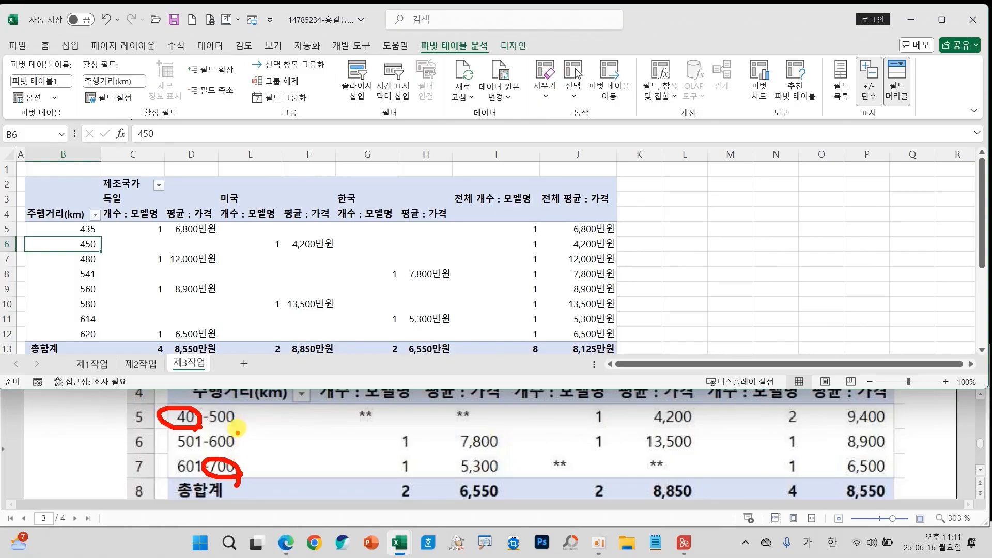
{"action": "mouse_move", "coordinate": [259, 419]}
{"action": "left_mouse_down"}
{"action": "mouse_move", "coordinate": [246, 447]}
{"action": "mouse_move", "coordinate": [310, 434]}
{"action": "left_mouse_up"}
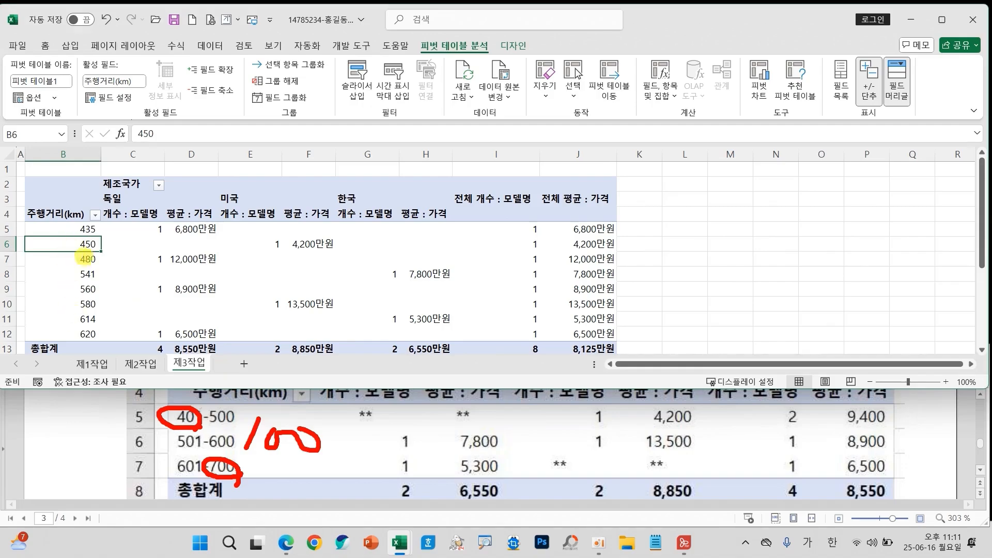
{"action": "key", "text": "Escape"}
Group the 주행거리(km) row values starting at 401 and ending at 700 in intervals of 100
{"action": "right_click", "coordinate": [74, 244]}
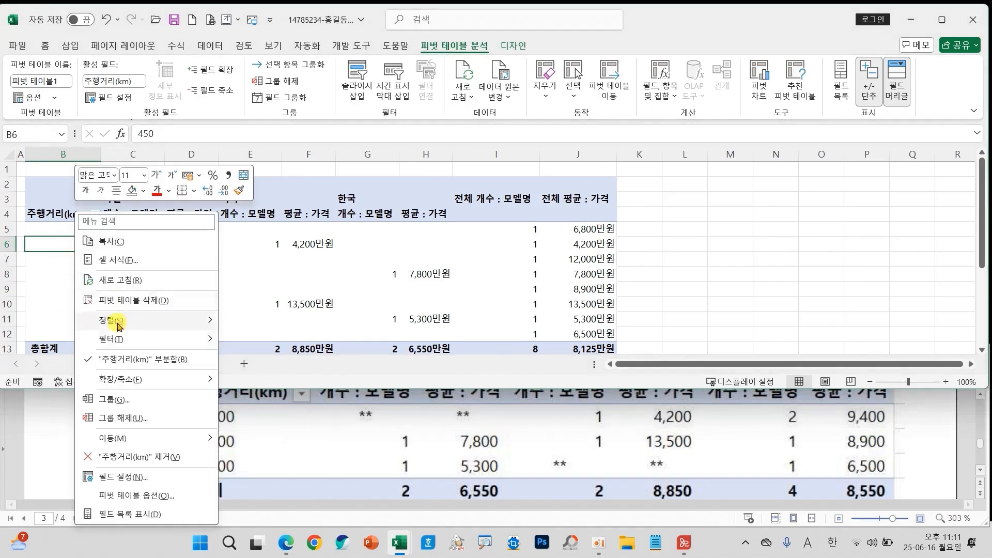
{"action": "left_click", "coordinate": [112, 398]}
{"action": "left_click_drag", "start_coordinate": [96, 339], "coordinate": [242, 215]}
{"action": "type", "text": "401"}
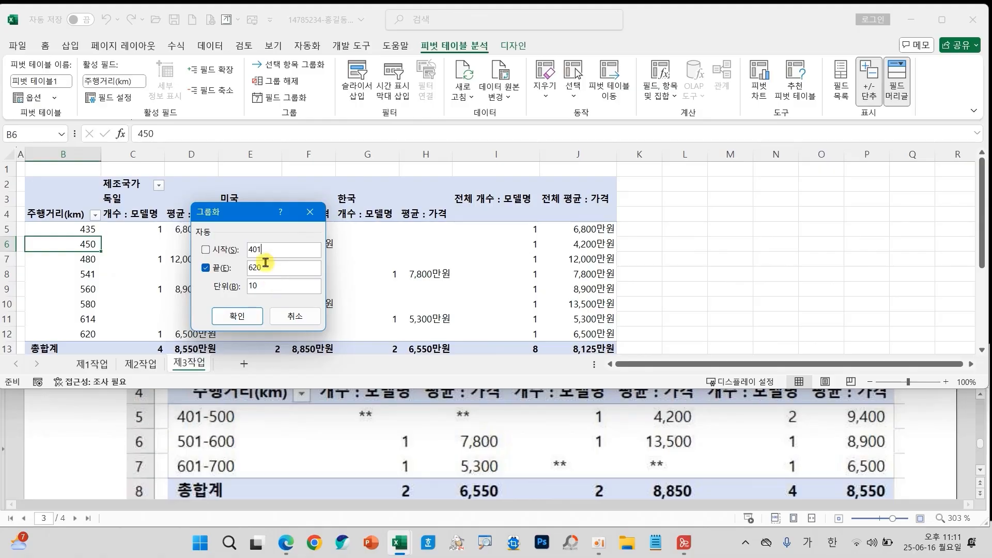
{"action": "left_click", "coordinate": [209, 267]}
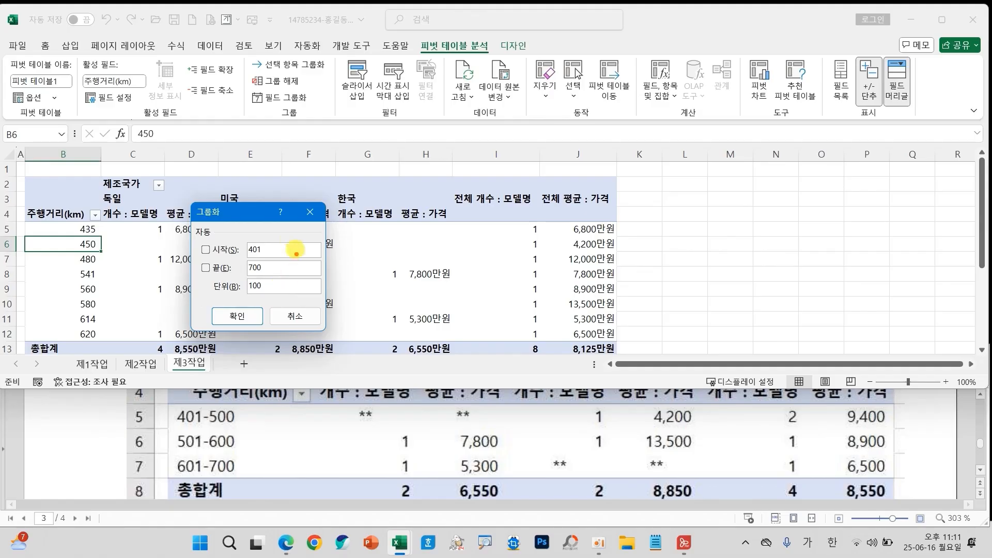
{"action": "left_click_drag", "start_coordinate": [200, 422], "coordinate": [156, 428]}
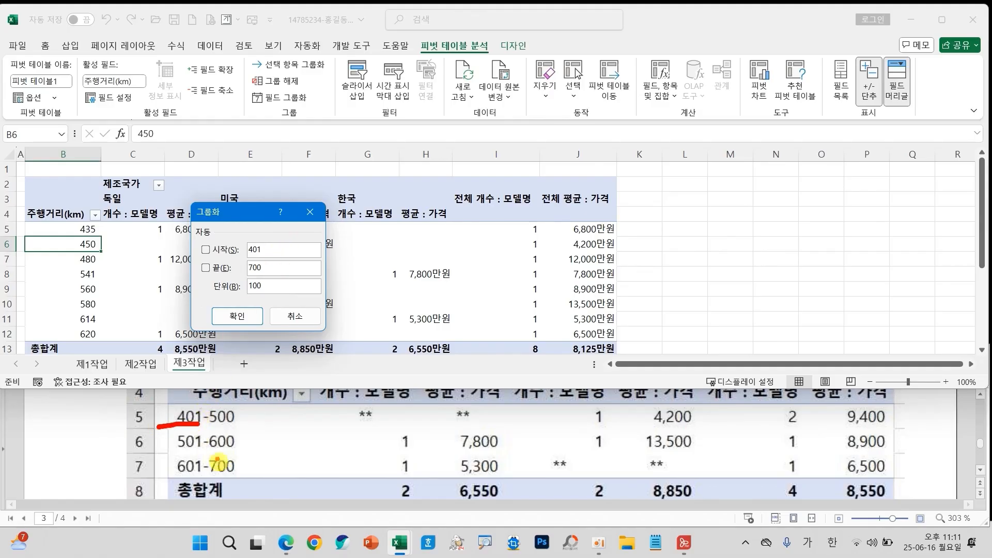
{"action": "mouse_move", "coordinate": [238, 472]}
{"action": "left_mouse_down"}
{"action": "mouse_move", "coordinate": [204, 472]}
{"action": "mouse_move", "coordinate": [263, 434]}
{"action": "mouse_move", "coordinate": [241, 414]}
{"action": "left_mouse_up"}
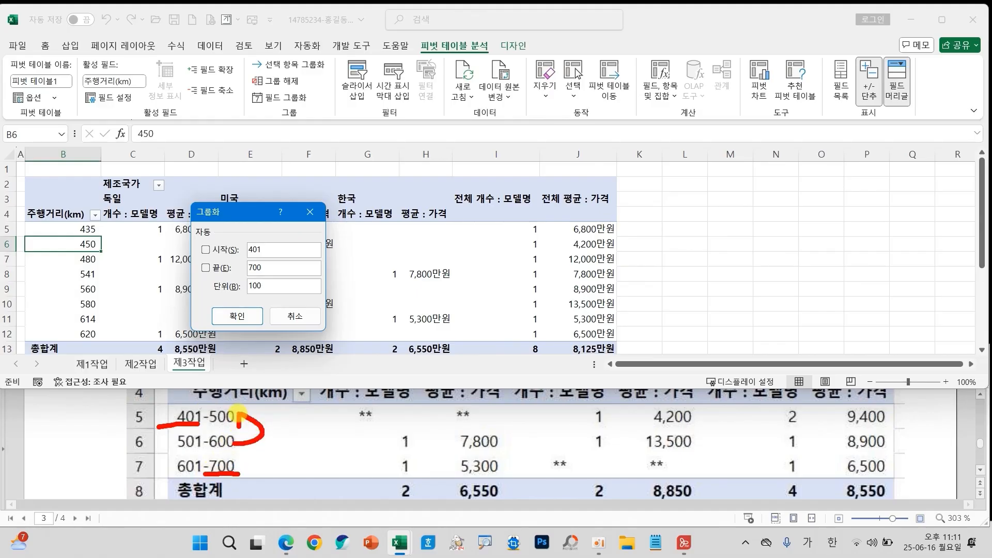
{"action": "mouse_move", "coordinate": [268, 302]}
{"action": "left_mouse_down"}
{"action": "mouse_move", "coordinate": [213, 288]}
{"action": "mouse_move", "coordinate": [262, 289]}
{"action": "left_mouse_up"}
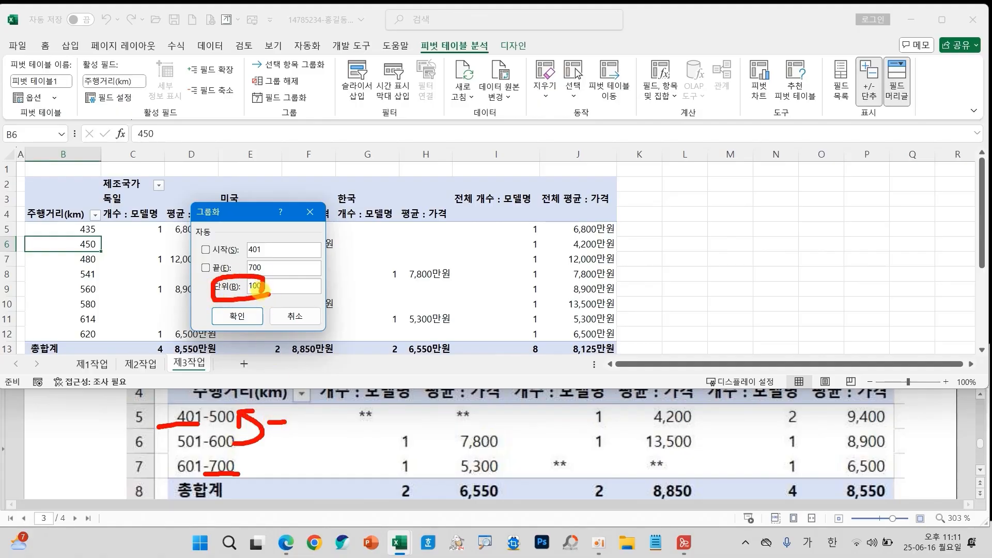
{"action": "left_click", "coordinate": [243, 316]}
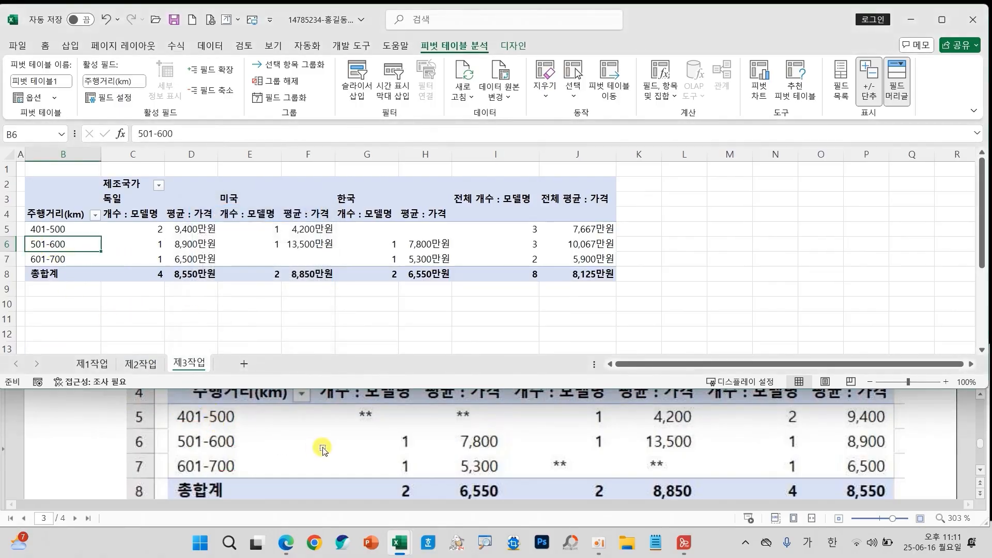
Sort the 제조국가 column labels in descending text order to match the country order in the exam's output format
{"action": "scroll", "coordinate": [323, 449], "scroll_direction": "up", "scroll_amount": 8}
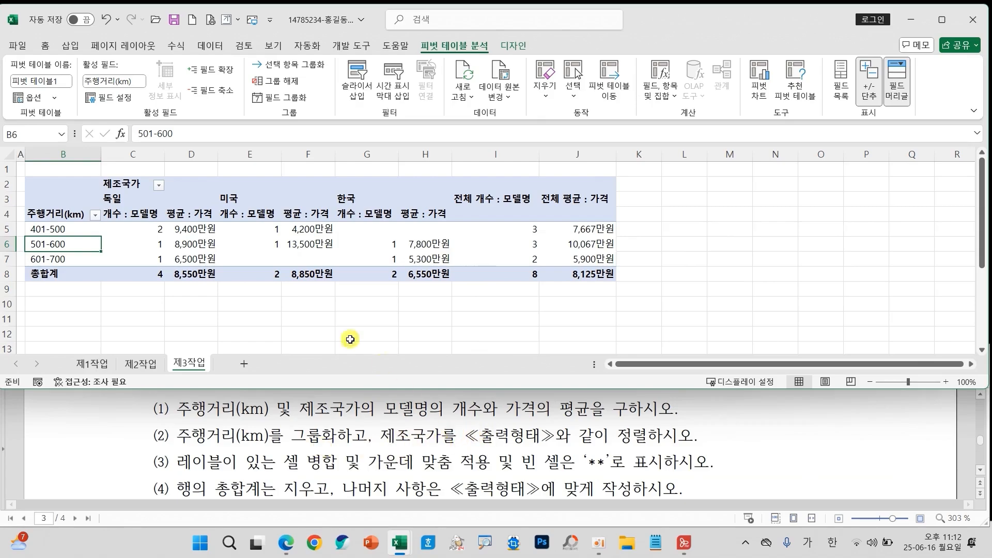
{"action": "scroll", "coordinate": [231, 424], "scroll_direction": "down", "scroll_amount": 5}
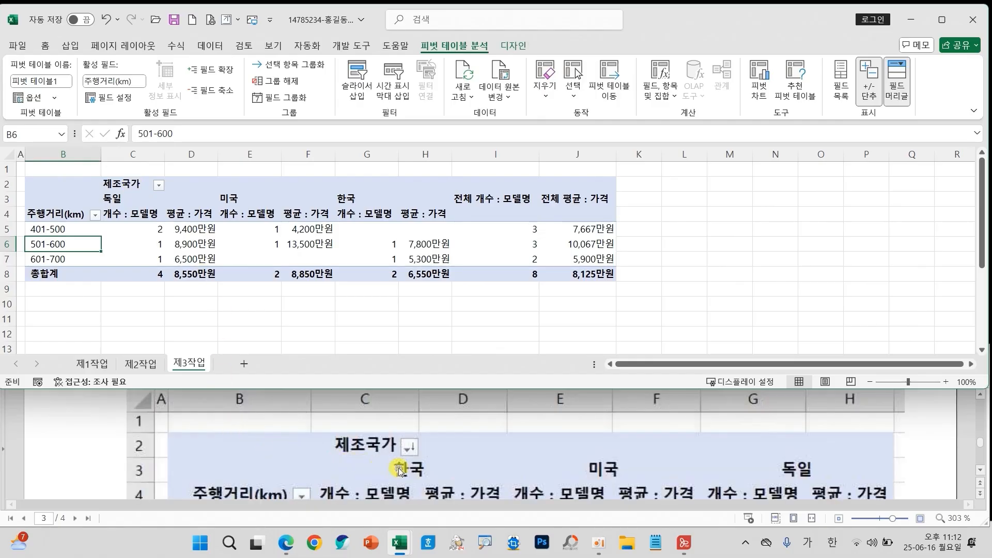
{"action": "mouse_move", "coordinate": [416, 468]}
{"action": "left_mouse_down"}
{"action": "mouse_move", "coordinate": [388, 478]}
{"action": "mouse_move", "coordinate": [414, 451]}
{"action": "left_mouse_up"}
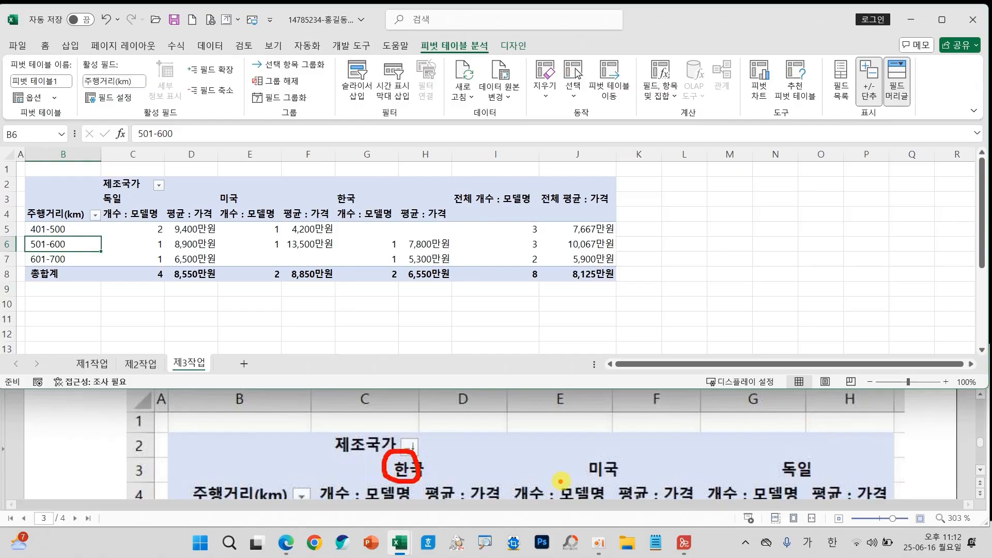
{"action": "left_click_drag", "start_coordinate": [567, 457], "coordinate": [576, 453]}
{"action": "left_click_drag", "start_coordinate": [637, 493], "coordinate": [657, 486]}
{"action": "left_click_drag", "start_coordinate": [782, 442], "coordinate": [816, 464]}
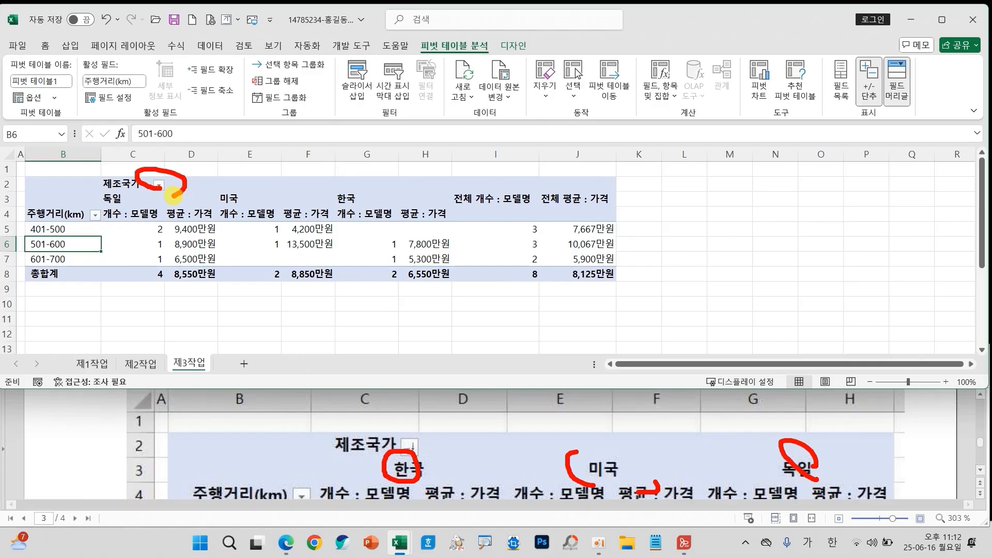
{"action": "left_click", "coordinate": [158, 185]}
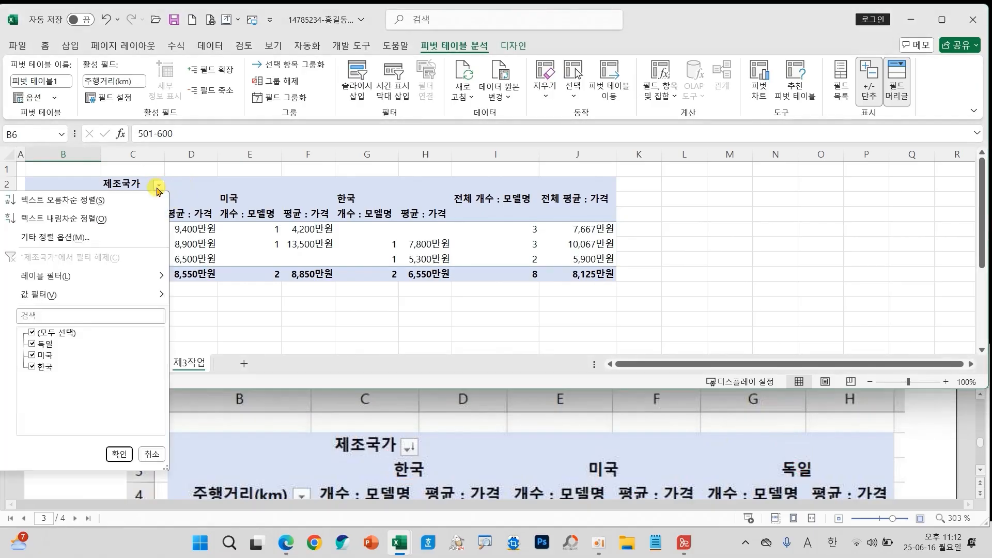
{"action": "left_click", "coordinate": [68, 220]}
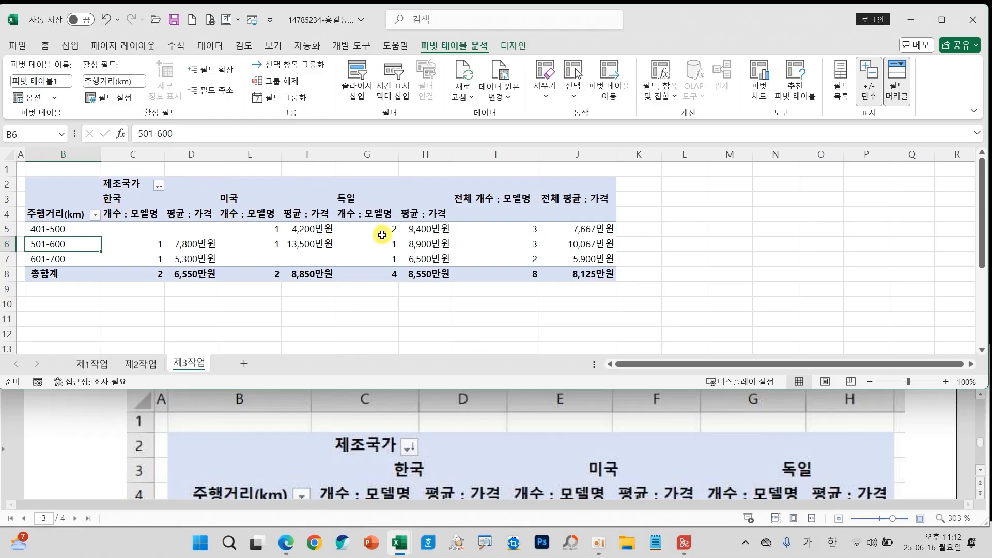
{"action": "mouse_move", "coordinate": [185, 191]}
{"action": "left_mouse_down"}
{"action": "mouse_move", "coordinate": [103, 199]}
{"action": "mouse_move", "coordinate": [183, 196]}
{"action": "left_mouse_up"}
{"action": "mouse_move", "coordinate": [422, 410]}
{"action": "left_mouse_down"}
{"action": "mouse_move", "coordinate": [326, 449]}
{"action": "mouse_move", "coordinate": [437, 458]}
{"action": "left_mouse_up"}
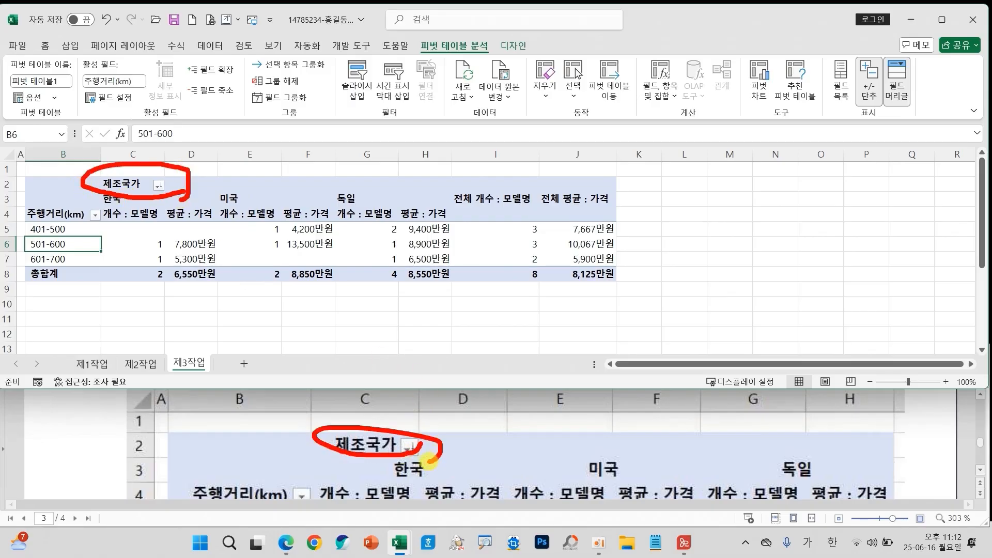
Read exam instructions (3) and (4) about merged centered labels, blank cells and the row grand totals
{"action": "scroll", "coordinate": [404, 453], "scroll_direction": "up", "scroll_amount": 3}
{"action": "scroll", "coordinate": [405, 453], "scroll_direction": "up", "scroll_amount": 2}
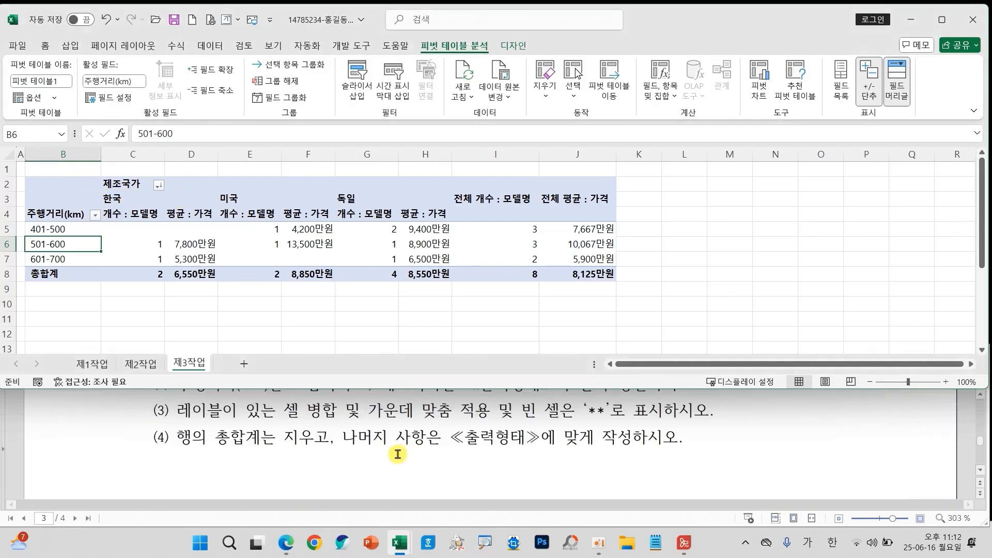
{"action": "mouse_move", "coordinate": [170, 397]}
{"action": "left_mouse_down"}
{"action": "mouse_move", "coordinate": [203, 414]}
{"action": "mouse_move", "coordinate": [284, 424]}
{"action": "mouse_move", "coordinate": [628, 427]}
{"action": "left_mouse_up"}
{"action": "mouse_move", "coordinate": [163, 419]}
{"action": "left_mouse_down"}
{"action": "mouse_move", "coordinate": [209, 440]}
{"action": "mouse_move", "coordinate": [336, 458]}
{"action": "left_mouse_up"}
{"action": "mouse_move", "coordinate": [431, 384]}
{"action": "left_mouse_down"}
{"action": "mouse_move", "coordinate": [571, 328]}
{"action": "mouse_move", "coordinate": [543, 344]}
{"action": "left_mouse_up"}
{"action": "mouse_move", "coordinate": [624, 270]}
{"action": "left_mouse_down"}
{"action": "mouse_move", "coordinate": [634, 283]}
{"action": "mouse_move", "coordinate": [635, 336]}
{"action": "mouse_move", "coordinate": [632, 326]}
{"action": "mouse_move", "coordinate": [676, 326]}
{"action": "mouse_move", "coordinate": [664, 327]}
{"action": "mouse_move", "coordinate": [704, 299]}
{"action": "mouse_move", "coordinate": [723, 345]}
{"action": "mouse_move", "coordinate": [778, 349]}
{"action": "left_mouse_up"}
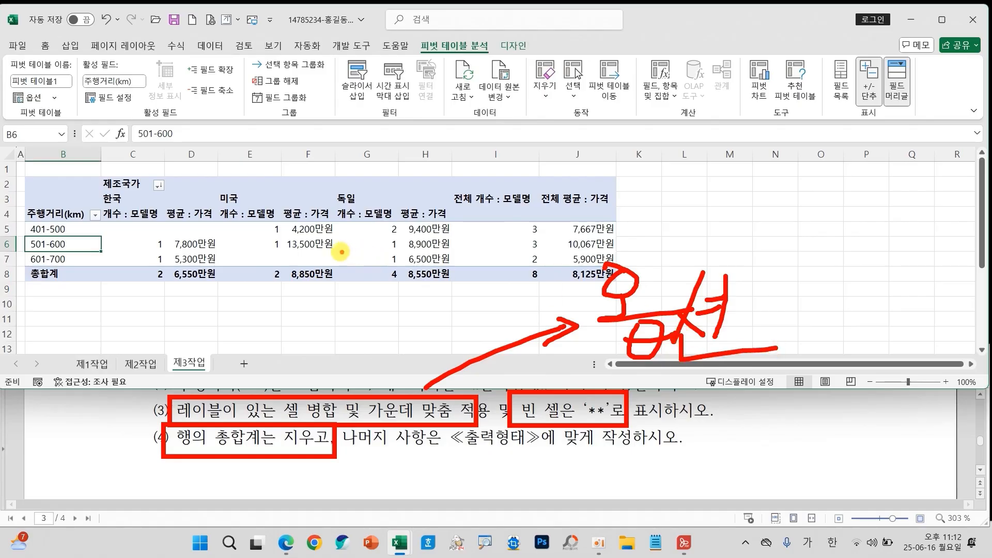
{"action": "key", "text": "Escape"}
In the pivot table options, enable merging and centering of cells with labels and show empty cells as **
{"action": "right_click", "coordinate": [254, 239]}
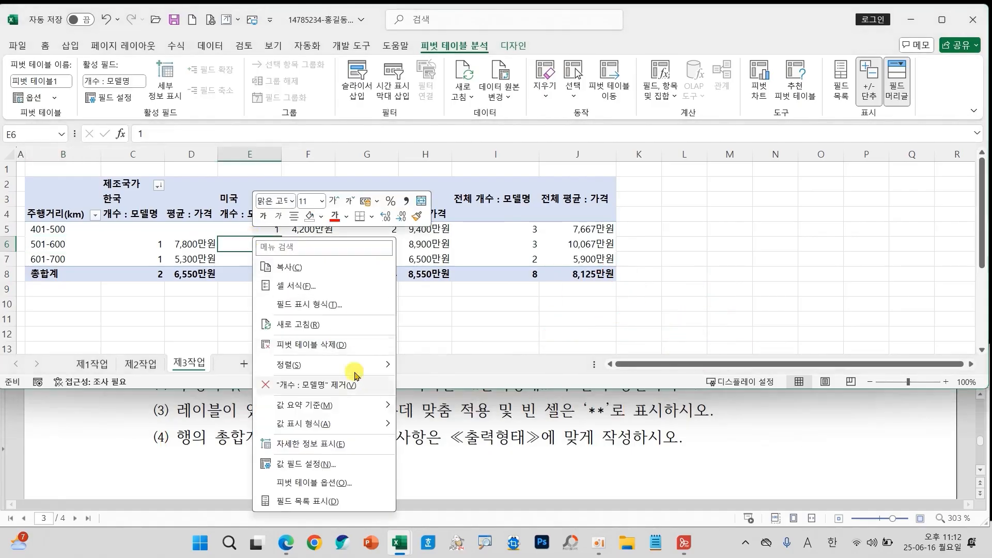
{"action": "left_click", "coordinate": [310, 483]}
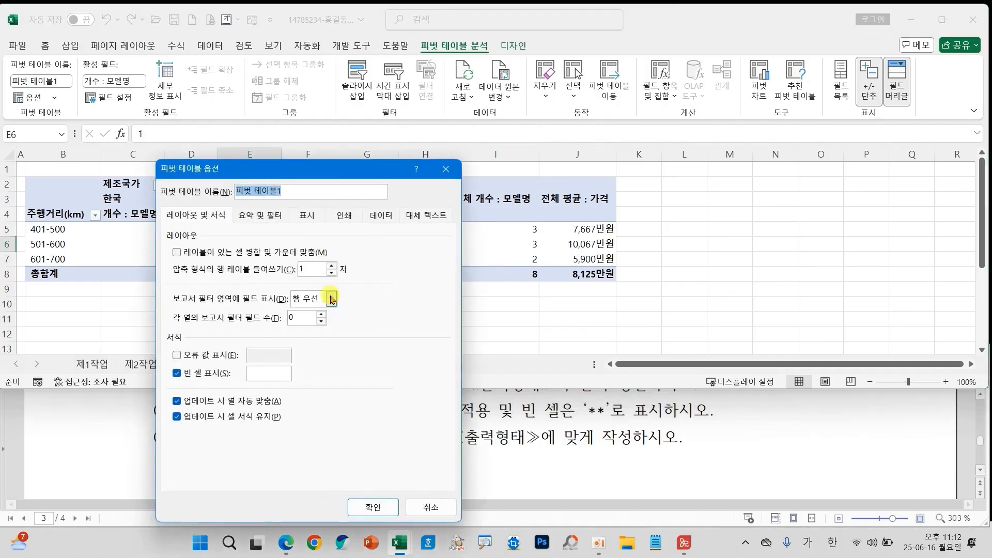
{"action": "left_click_drag", "start_coordinate": [322, 172], "coordinate": [669, 87]}
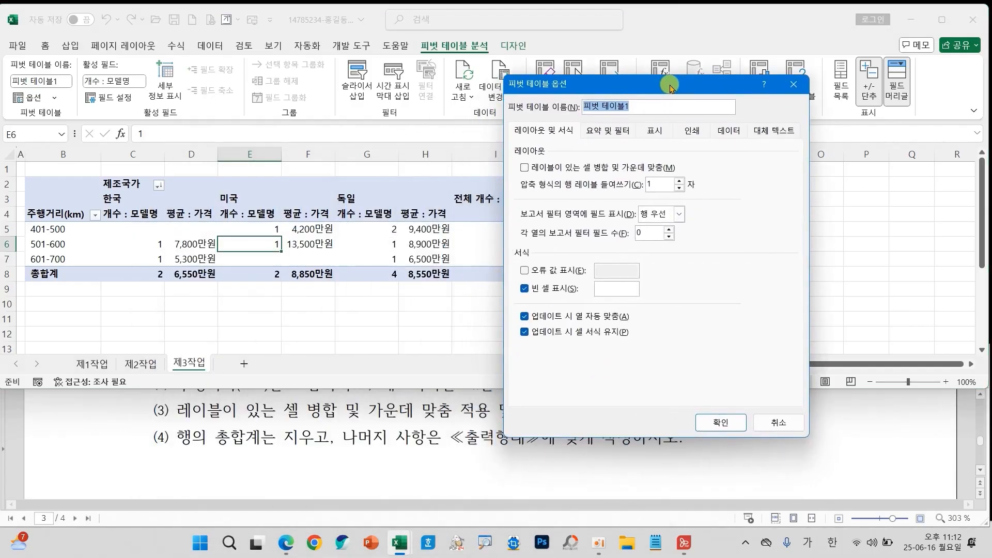
{"action": "left_click", "coordinate": [561, 169]}
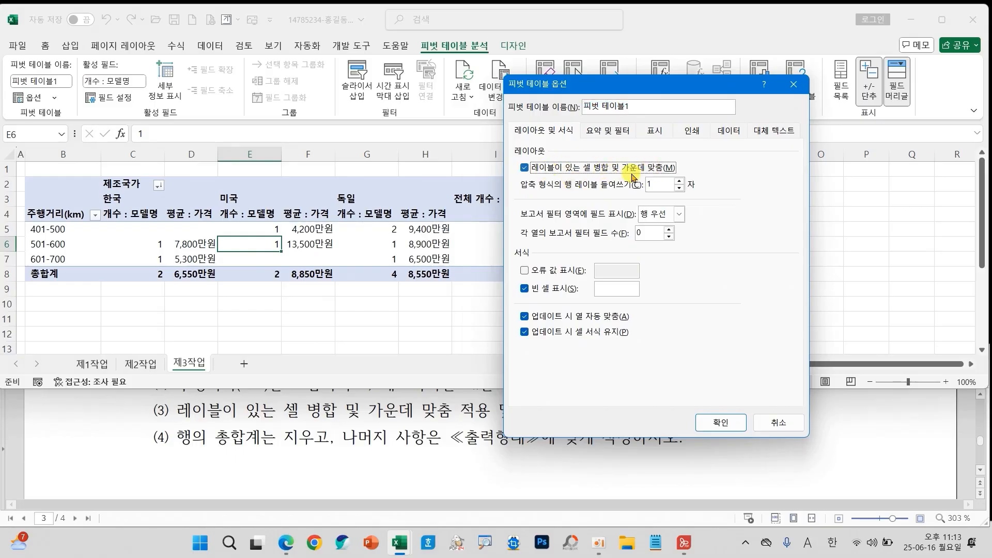
{"action": "left_click_drag", "start_coordinate": [579, 91], "coordinate": [701, 93]}
{"action": "left_click", "coordinate": [707, 295]}
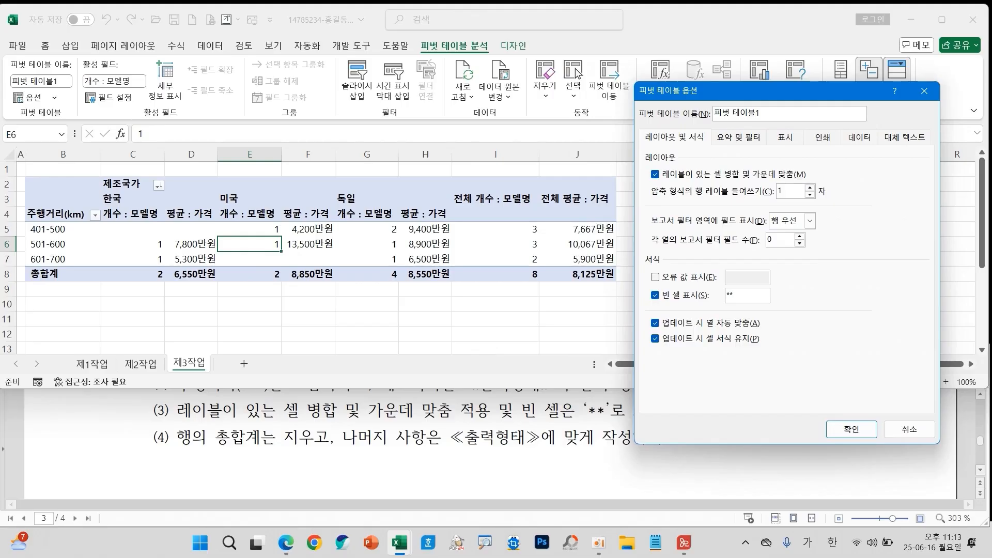
Turn off the row grand totals (행 종합계 표시) and apply the pivot table options
{"action": "left_click", "coordinate": [727, 138]}
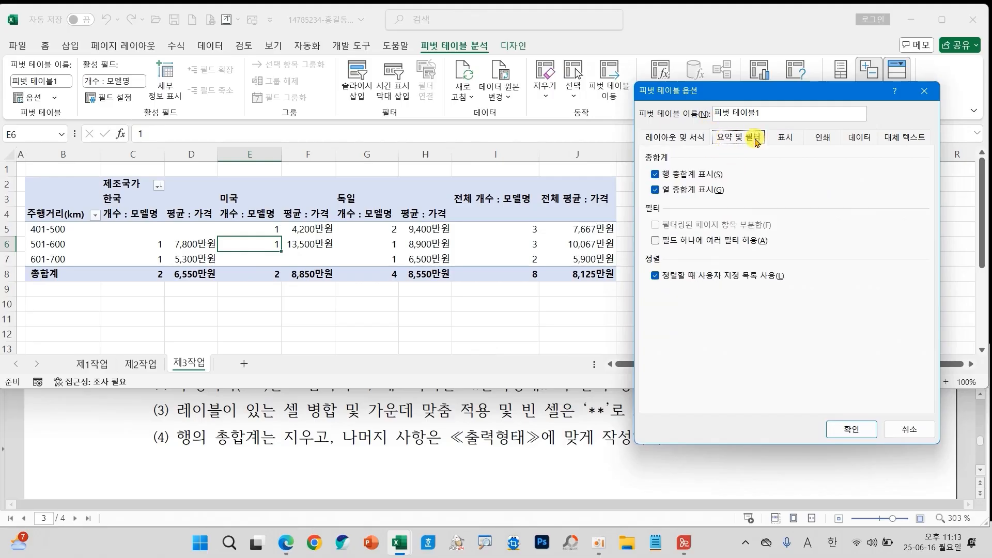
{"action": "left_click", "coordinate": [666, 175]}
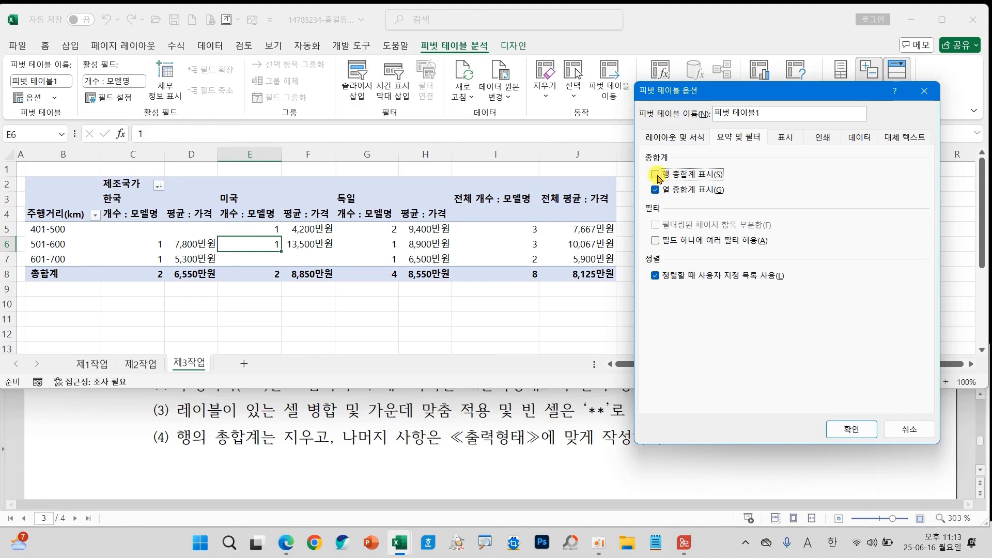
{"action": "left_click", "coordinate": [851, 430]}
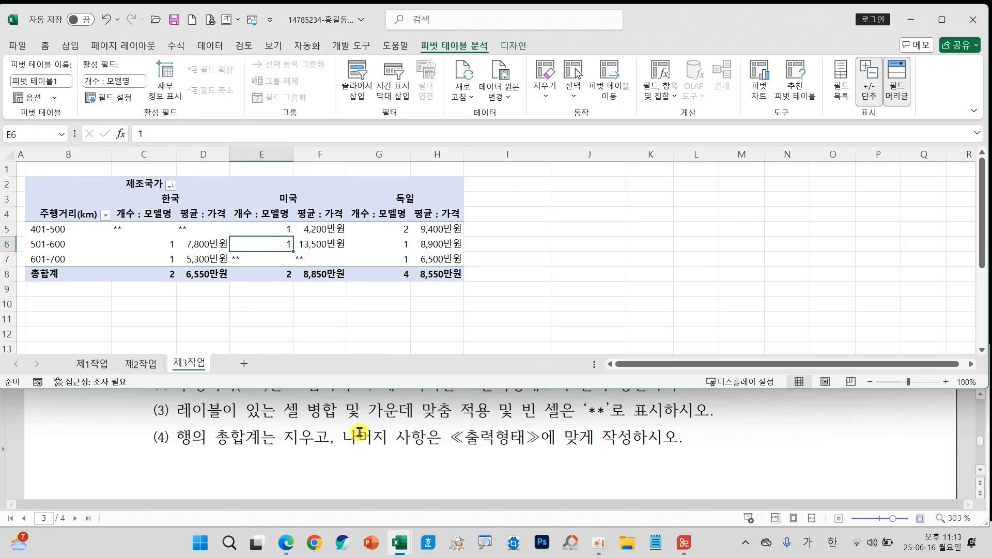
Compare the formatting of the pivot table's values in rows 5 to 8 with the exam's output format
{"action": "mouse_move", "coordinate": [335, 422]}
{"action": "left_mouse_down"}
{"action": "mouse_move", "coordinate": [507, 457]}
{"action": "mouse_move", "coordinate": [690, 458]}
{"action": "left_mouse_up"}
{"action": "scroll", "coordinate": [653, 449], "scroll_direction": "down", "scroll_amount": 2}
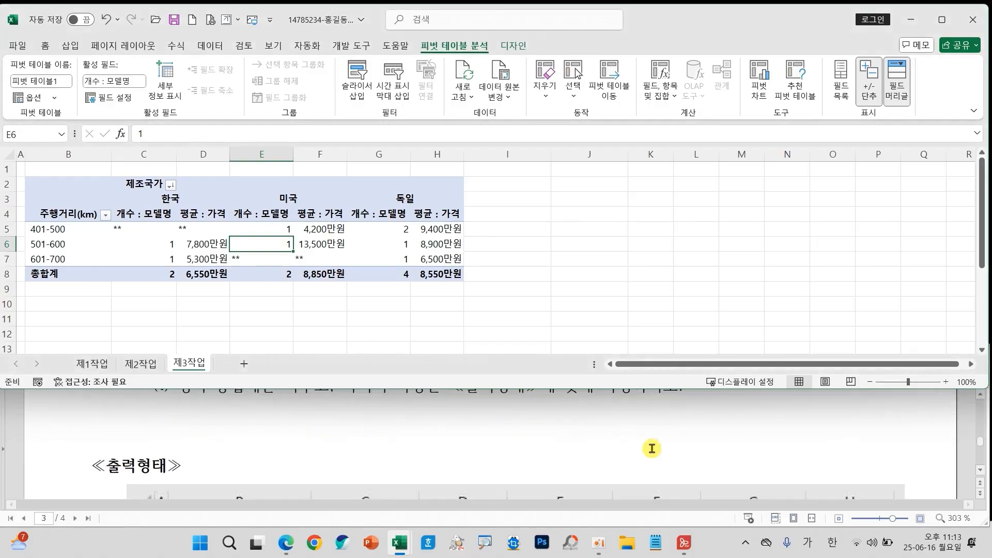
{"action": "scroll", "coordinate": [652, 448], "scroll_direction": "down", "scroll_amount": 3}
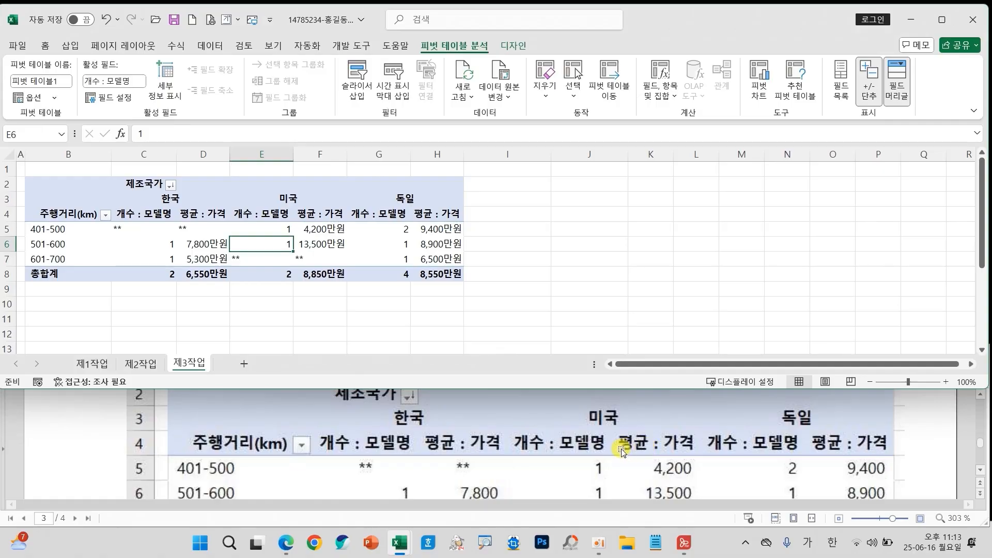
{"action": "scroll", "coordinate": [622, 452], "scroll_direction": "down", "scroll_amount": 2}
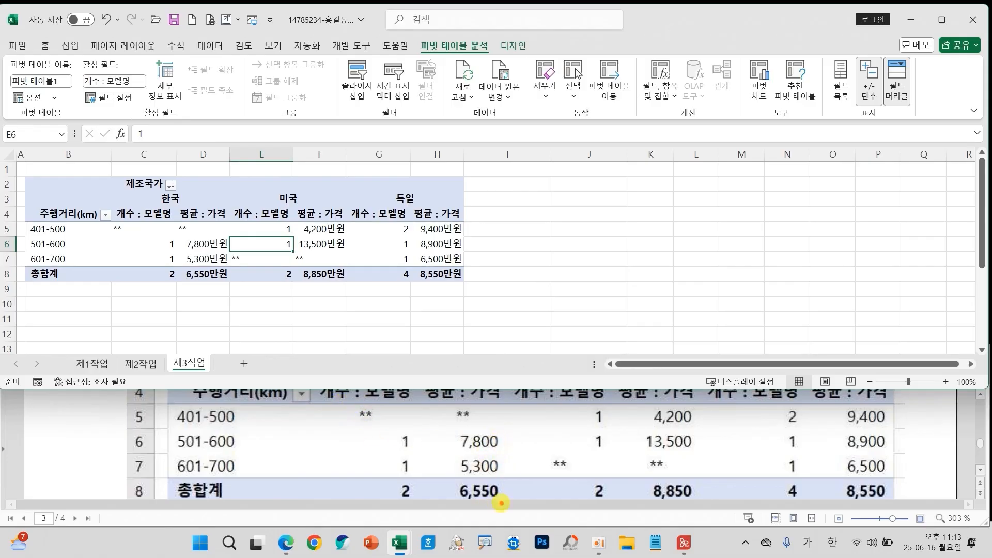
{"action": "left_click_drag", "start_coordinate": [107, 219], "coordinate": [462, 282]}
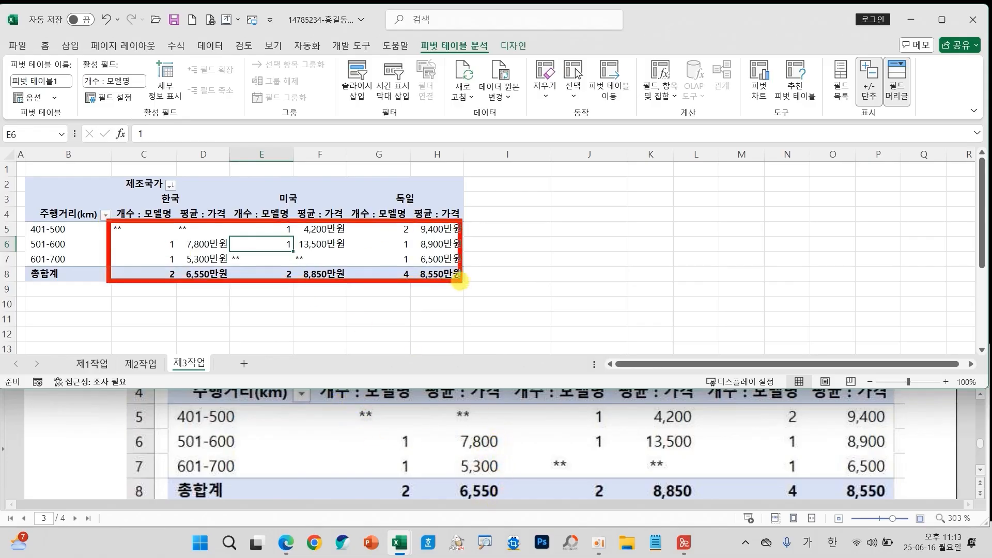
{"action": "left_click_drag", "start_coordinate": [304, 396], "coordinate": [895, 513]}
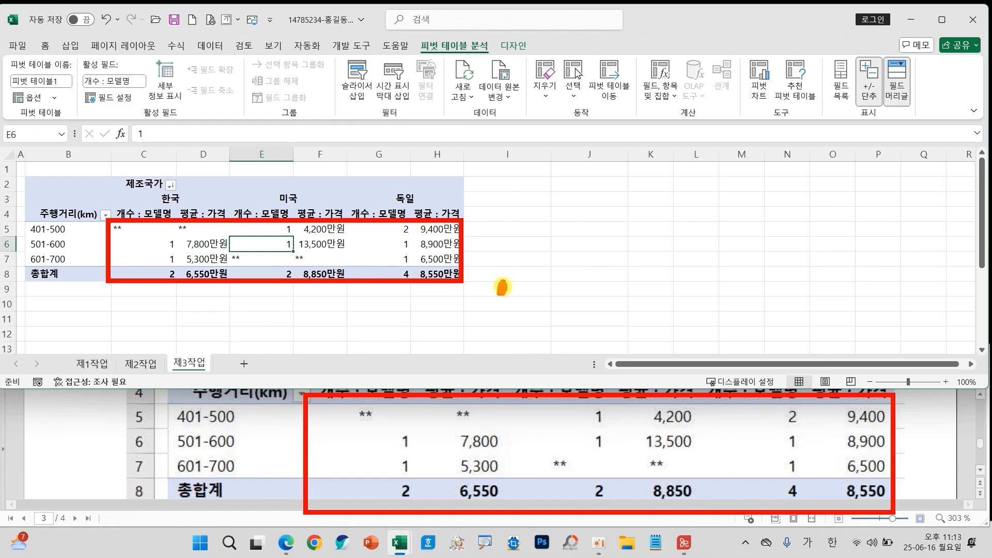
{"action": "left_click_drag", "start_coordinate": [502, 285], "coordinate": [492, 328]}
{"action": "left_click_drag", "start_coordinate": [619, 274], "coordinate": [628, 310]}
{"action": "mouse_move", "coordinate": [656, 260]}
{"action": "left_mouse_down"}
{"action": "mouse_move", "coordinate": [655, 326]}
{"action": "mouse_move", "coordinate": [740, 300]}
{"action": "left_mouse_up"}
{"action": "key", "text": "Escape"}
Center-align the pivot table's value cells C5:H8 horizontally
{"action": "left_click_drag", "start_coordinate": [122, 227], "coordinate": [436, 273]}
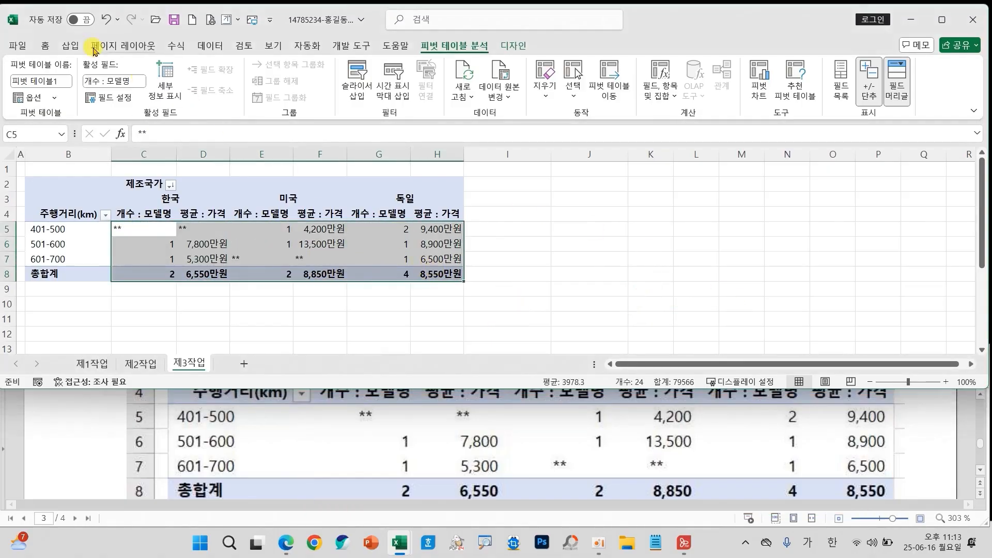
{"action": "left_click", "coordinate": [45, 49]}
{"action": "left_click", "coordinate": [290, 91]}
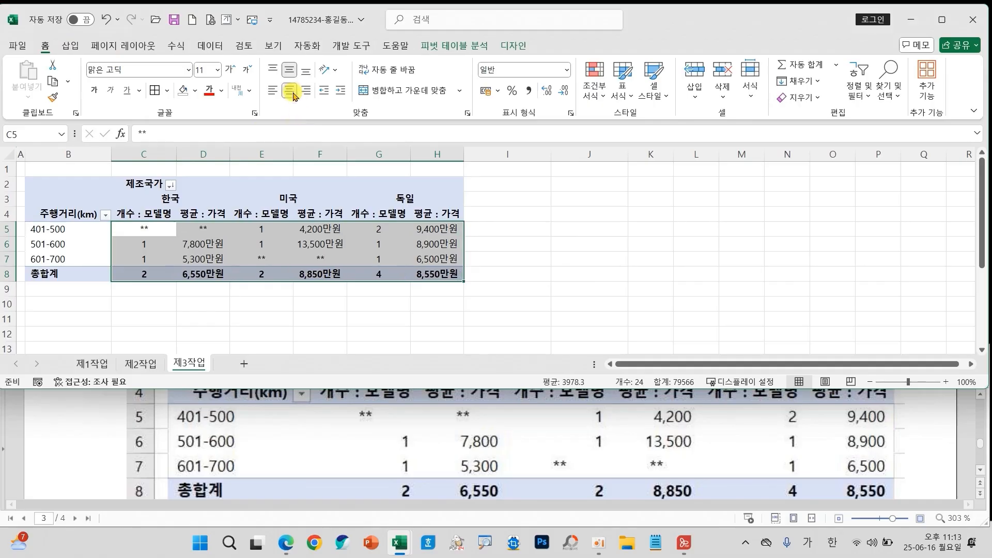
Apply the comma style to the pivot table values in C5:H8 and save the workbook
{"action": "left_click", "coordinate": [529, 93]}
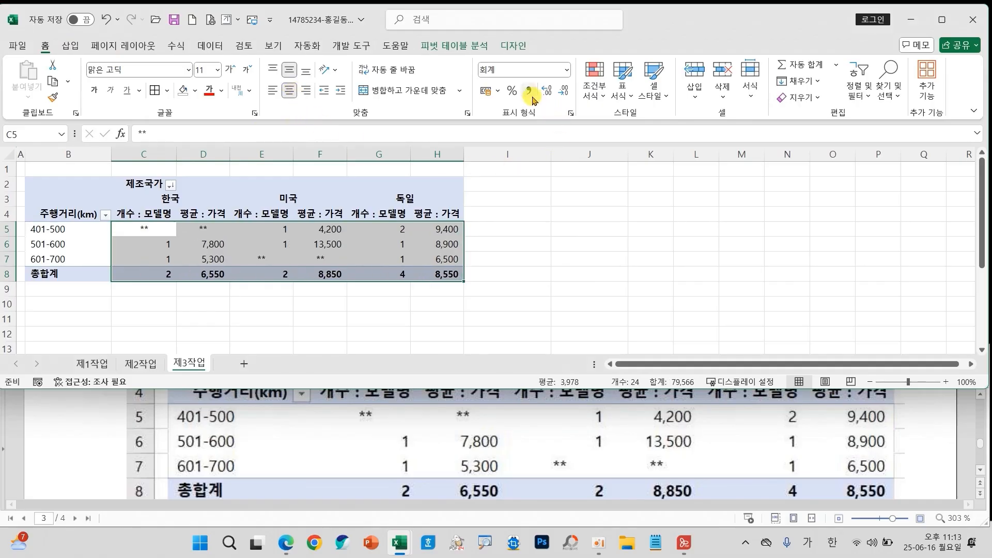
{"action": "left_click", "coordinate": [511, 244]}
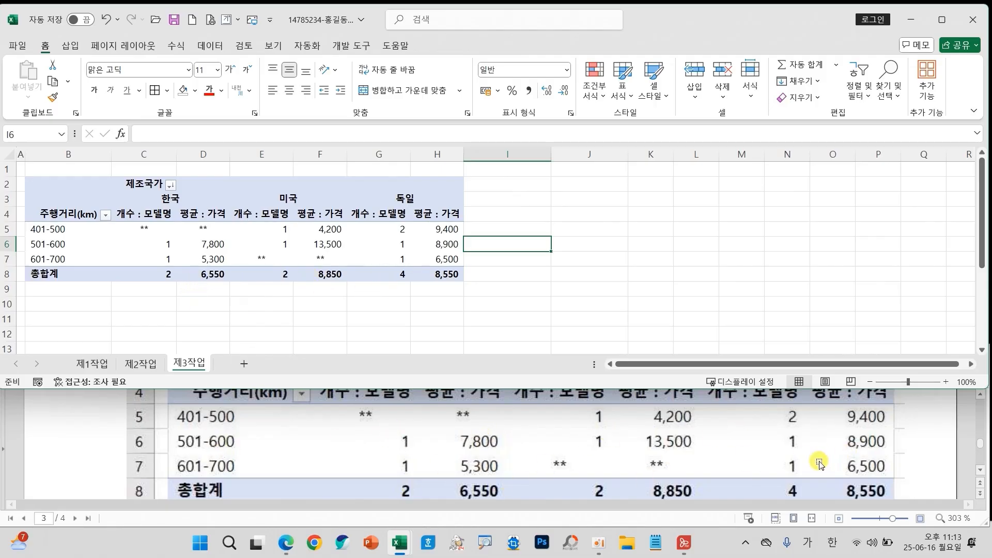
{"action": "left_click_drag", "start_coordinate": [369, 468], "coordinate": [898, 516]}
{"action": "left_click_drag", "start_coordinate": [124, 263], "coordinate": [502, 304]}
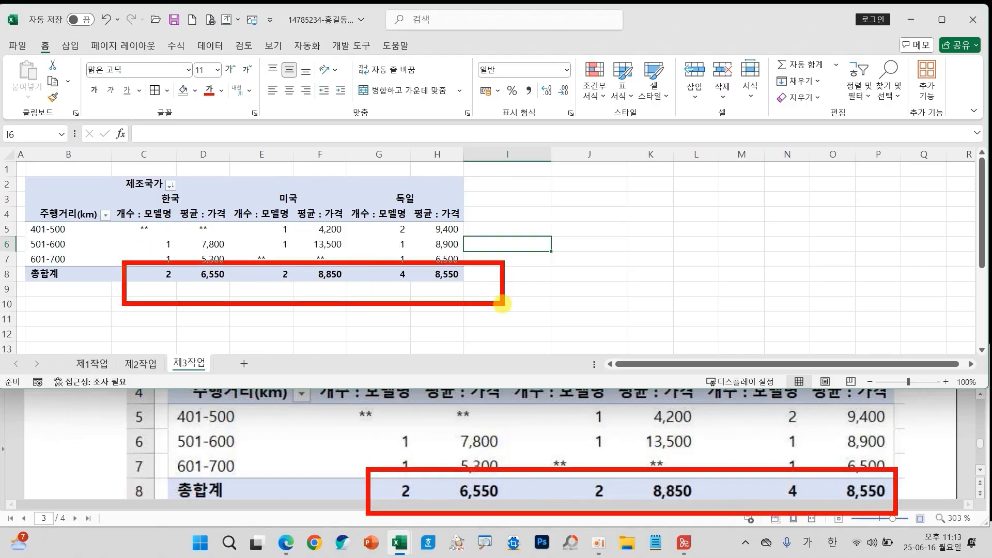
{"action": "key", "text": "Escape"}
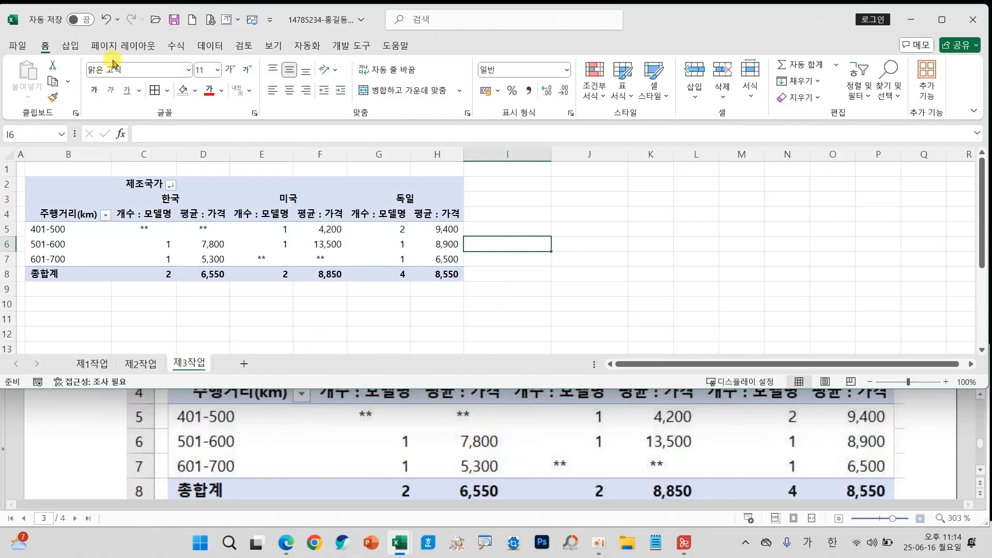
{"action": "left_click", "coordinate": [174, 21]}
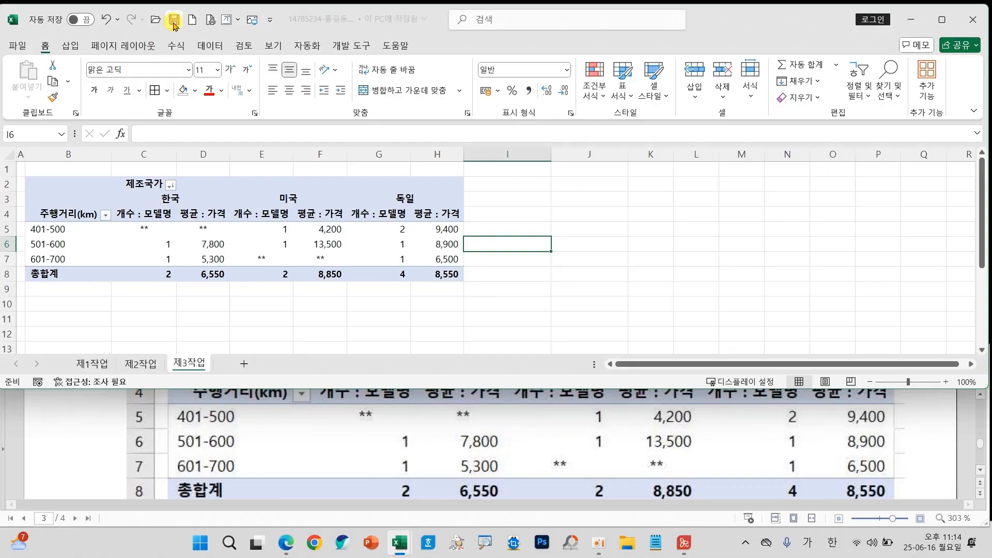
Review the exam's [제4작업] 그래프 conditions and the category labels and legend in its sample chart
{"action": "left_click", "coordinate": [270, 285]}
{"action": "scroll", "coordinate": [314, 449], "scroll_direction": "down", "scroll_amount": 5}
{"action": "scroll", "coordinate": [314, 449], "scroll_direction": "down", "scroll_amount": 3}
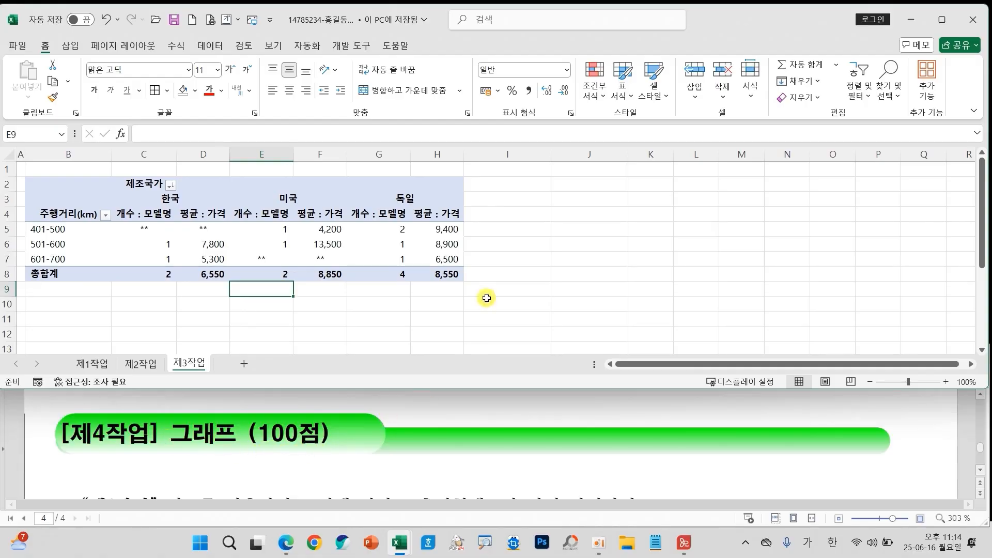
{"action": "scroll", "coordinate": [503, 455], "scroll_direction": "down", "scroll_amount": 10}
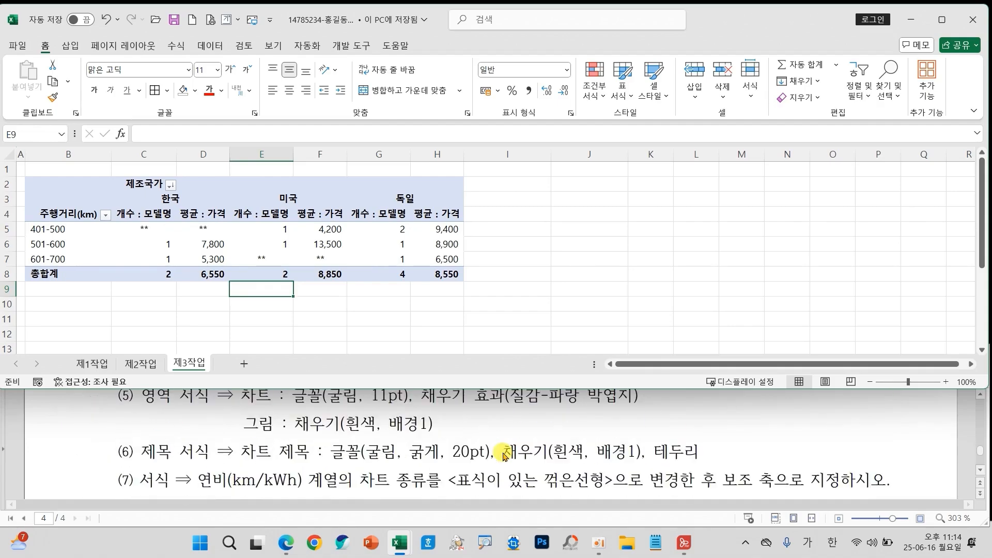
{"action": "scroll", "coordinate": [503, 455], "scroll_direction": "down", "scroll_amount": 10}
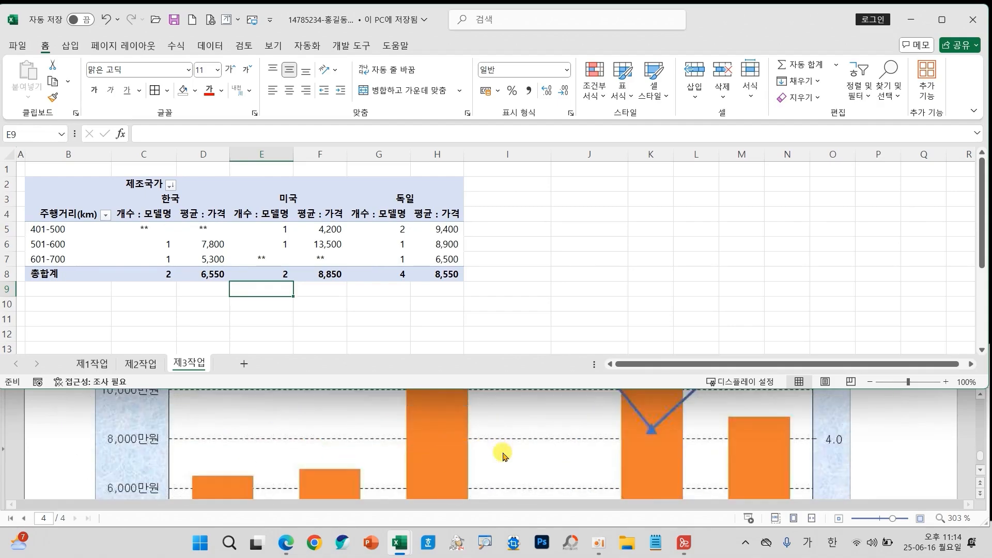
{"action": "scroll", "coordinate": [503, 455], "scroll_direction": "down", "scroll_amount": 3}
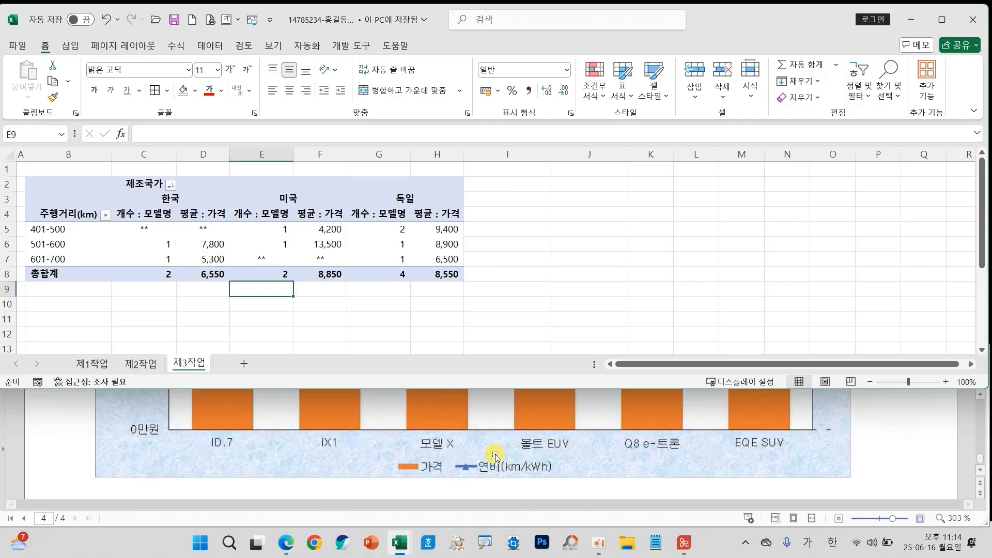
{"action": "left_click_drag", "start_coordinate": [169, 427], "coordinate": [830, 490]}
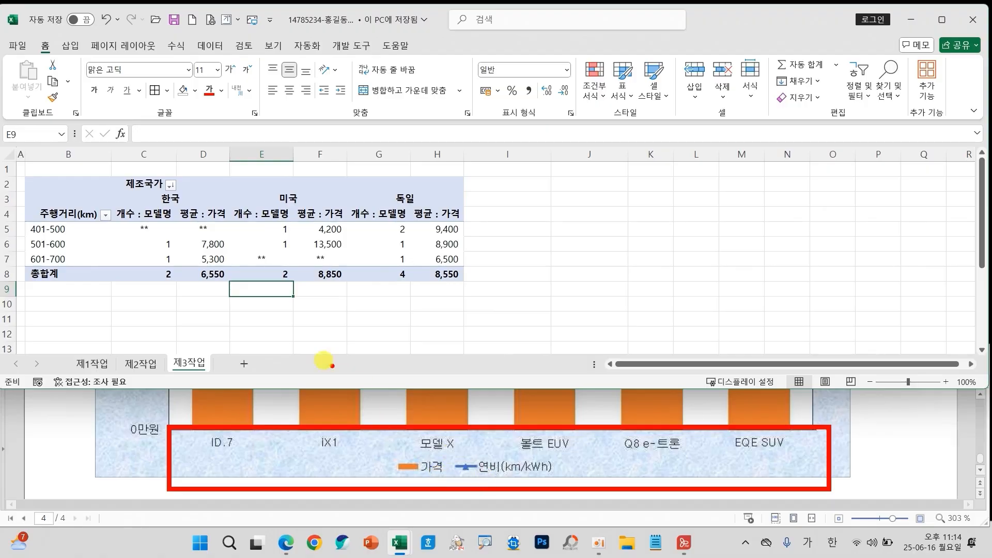
Insert a 2-D clustered column chart from the 모델명, 연비 and 가격 columns (C4:C12 and G4:H12) of the 제1작업 sheet
{"action": "left_click", "coordinate": [92, 364]}
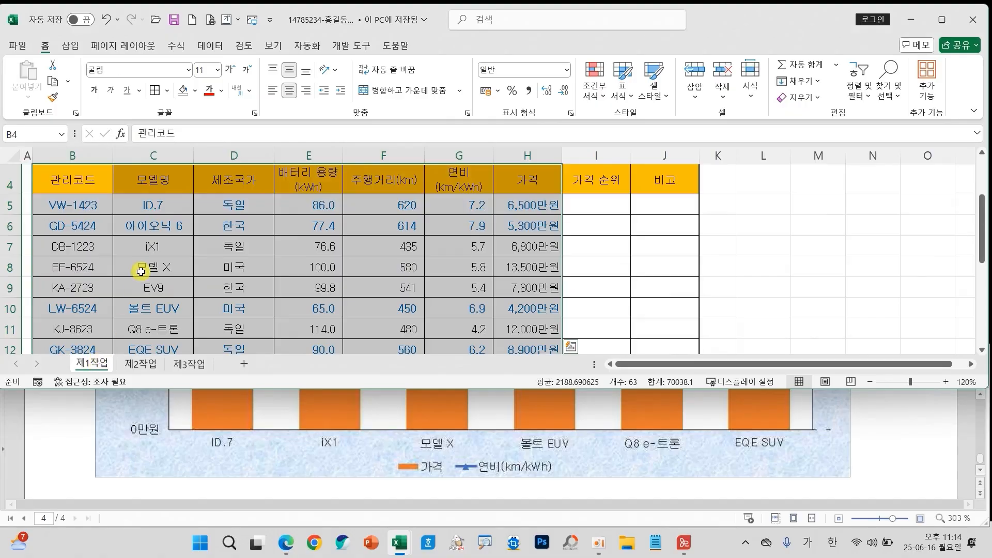
{"action": "left_click", "coordinate": [141, 271]}
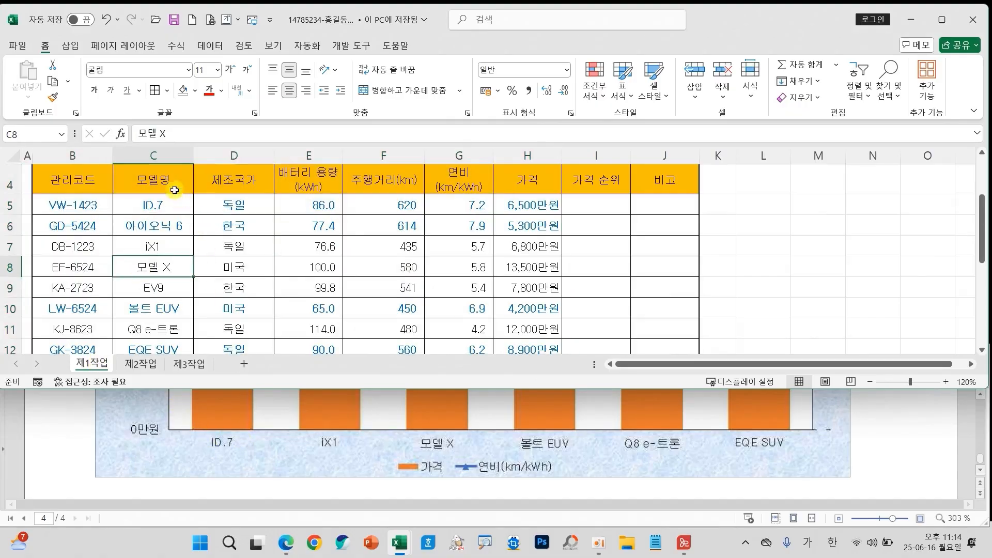
{"action": "left_click", "coordinate": [155, 178]}
{"action": "left_click_drag", "start_coordinate": [155, 178], "coordinate": [155, 315]}
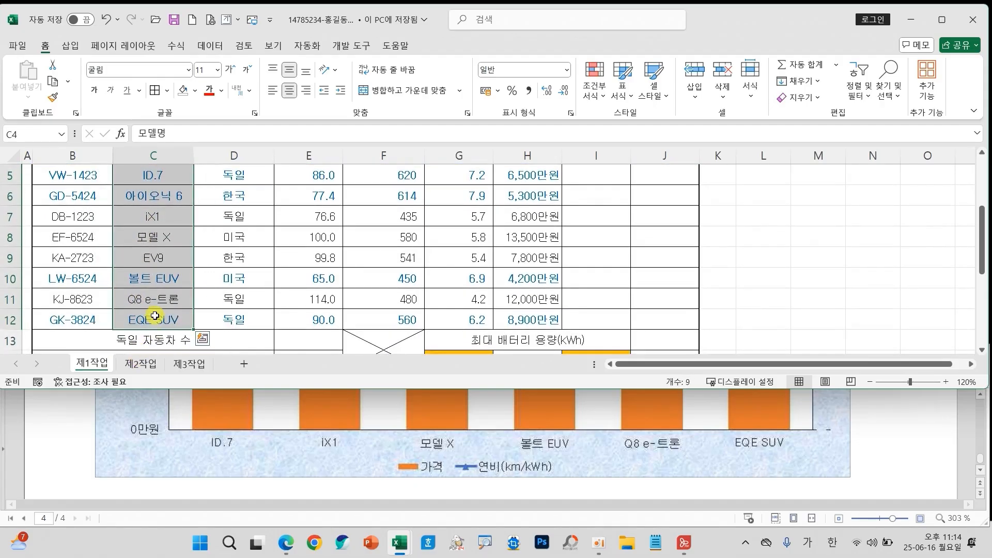
{"action": "scroll", "coordinate": [481, 293], "scroll_direction": "up", "scroll_amount": 1}
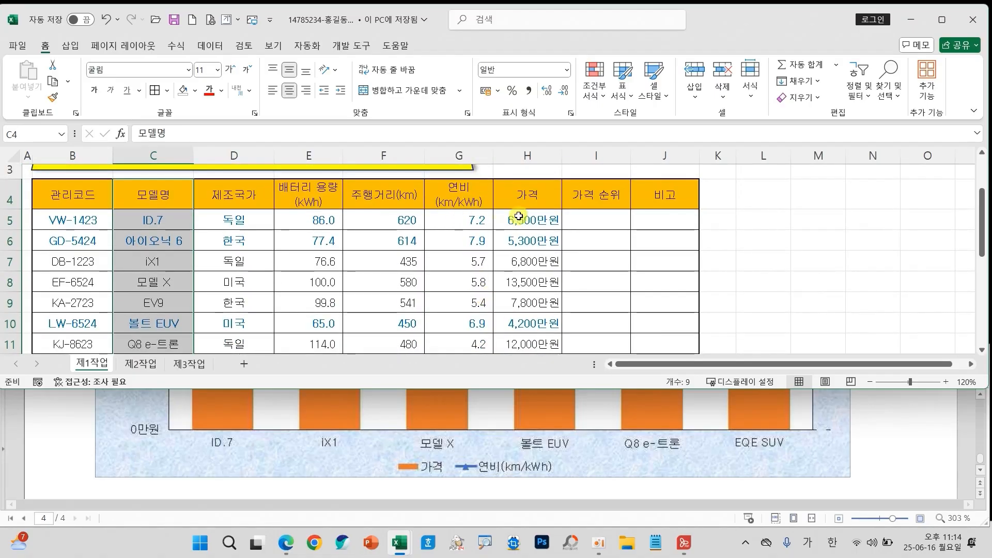
{"action": "left_click_drag", "start_coordinate": [450, 196], "coordinate": [507, 299]}
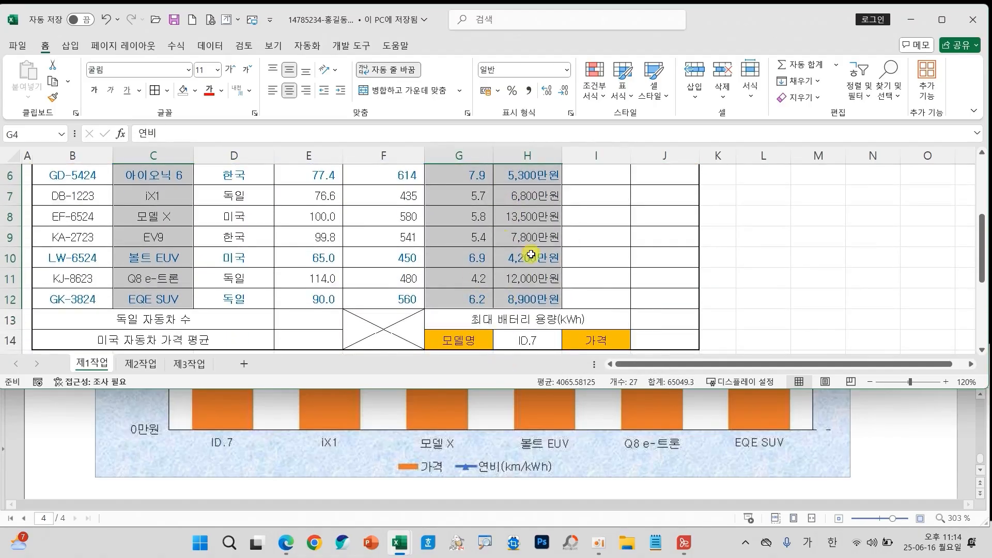
{"action": "left_click", "coordinate": [69, 48]}
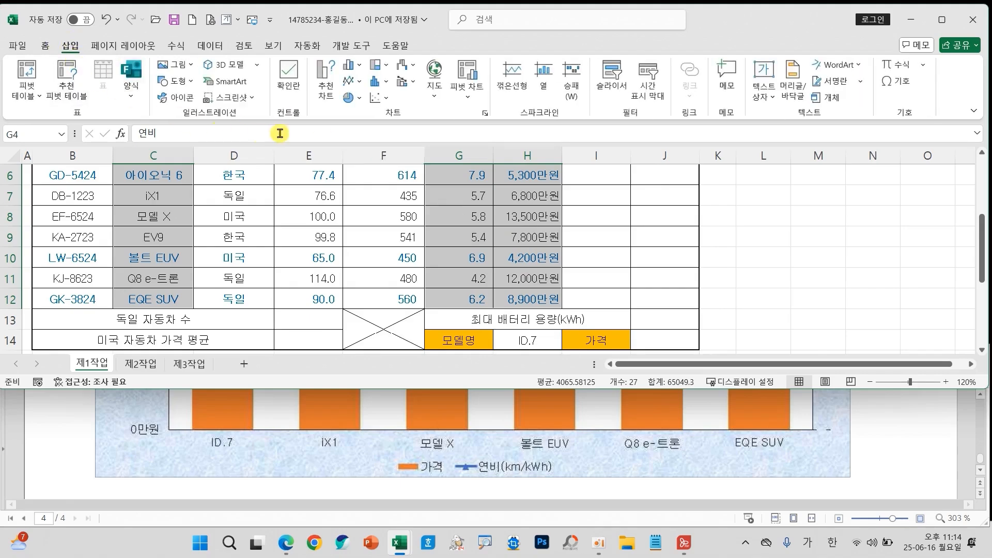
{"action": "left_click", "coordinate": [349, 63]}
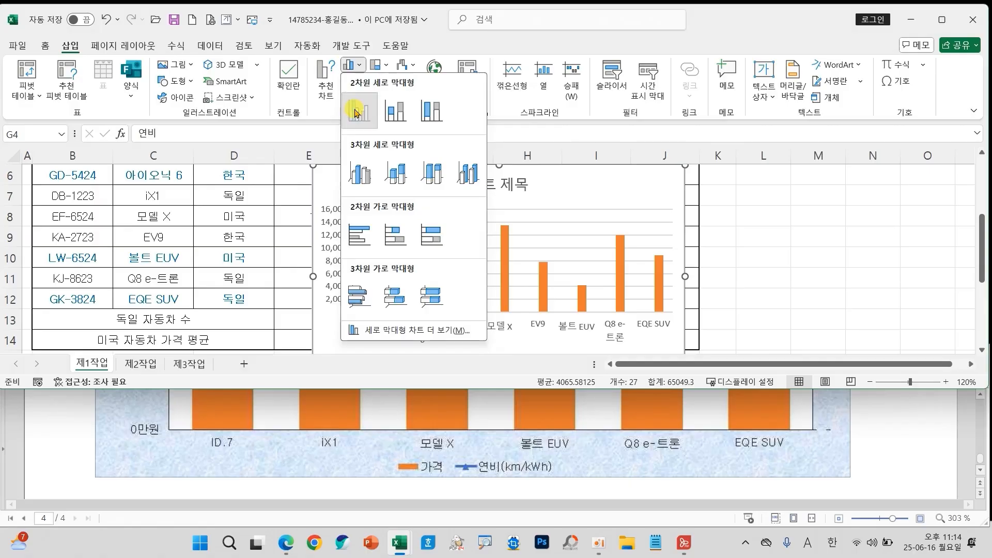
{"action": "left_click", "coordinate": [355, 112]}
Check the exam's chart conditions and compare the sample chart's category labels with those of the inserted chart
{"action": "scroll", "coordinate": [606, 460], "scroll_direction": "up", "scroll_amount": 10}
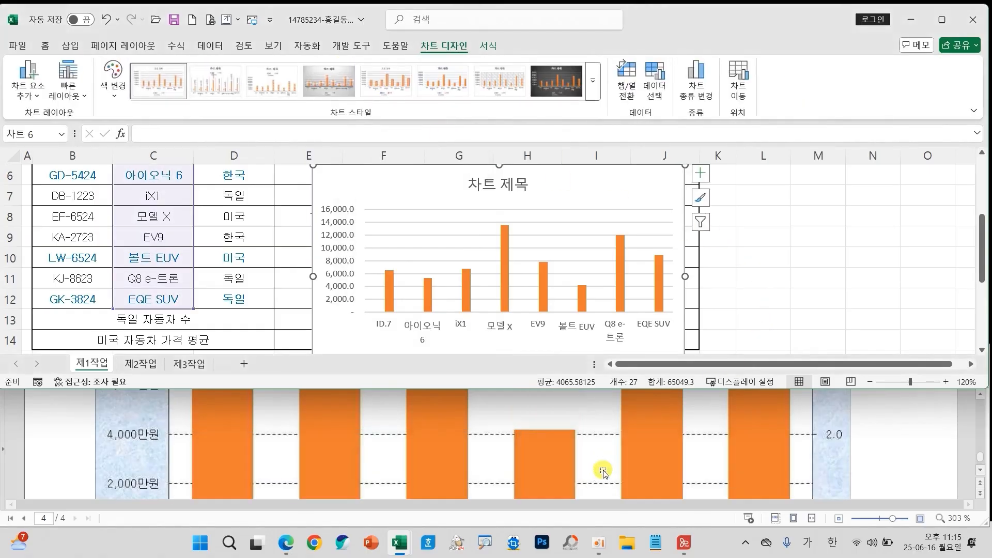
{"action": "scroll", "coordinate": [587, 470], "scroll_direction": "up", "scroll_amount": 8}
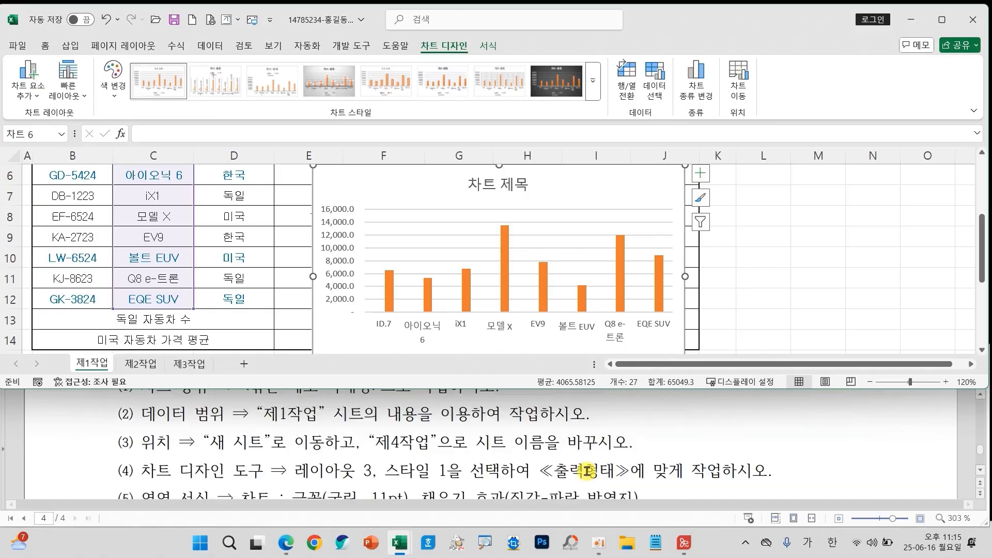
{"action": "scroll", "coordinate": [588, 470], "scroll_direction": "up", "scroll_amount": 2}
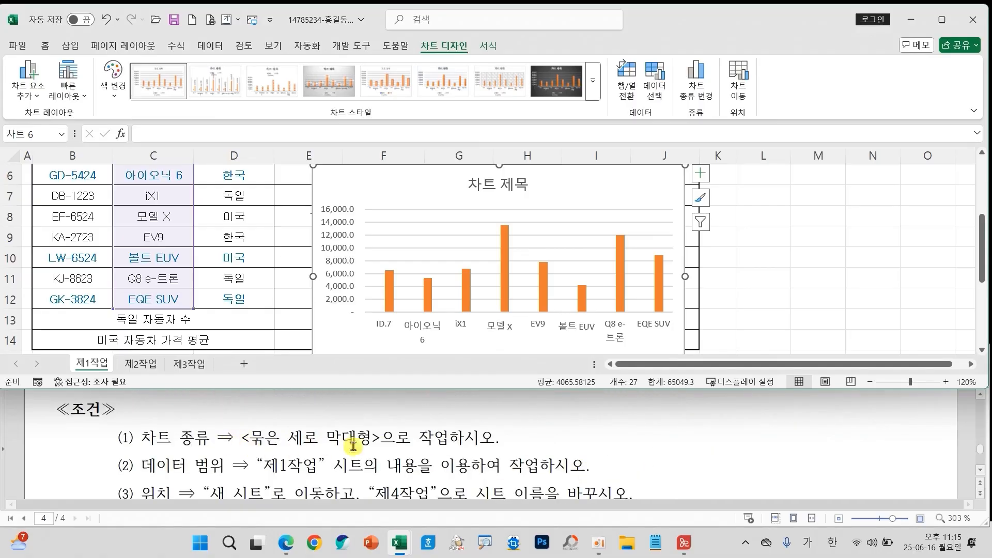
{"action": "scroll", "coordinate": [475, 452], "scroll_direction": "down", "scroll_amount": 10}
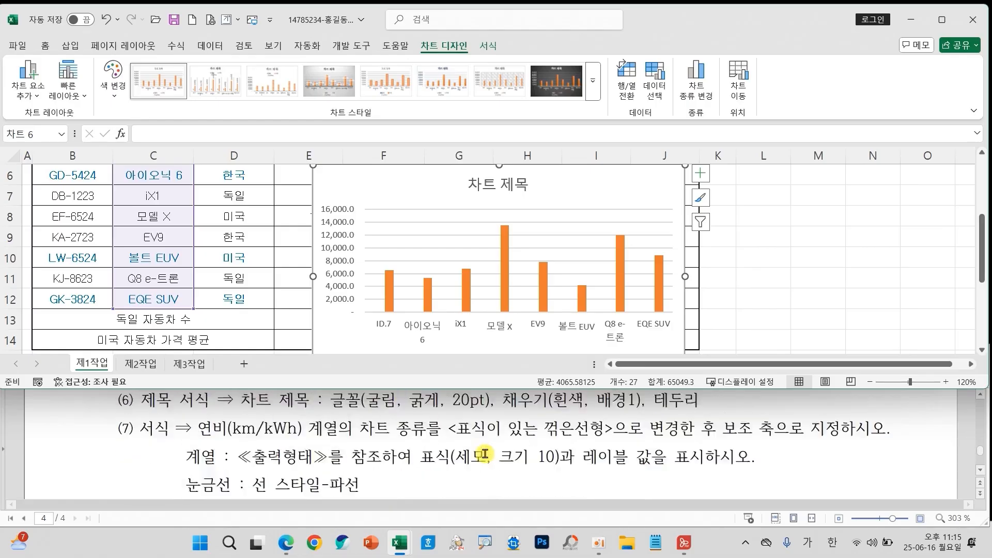
{"action": "scroll", "coordinate": [485, 453], "scroll_direction": "down", "scroll_amount": 6}
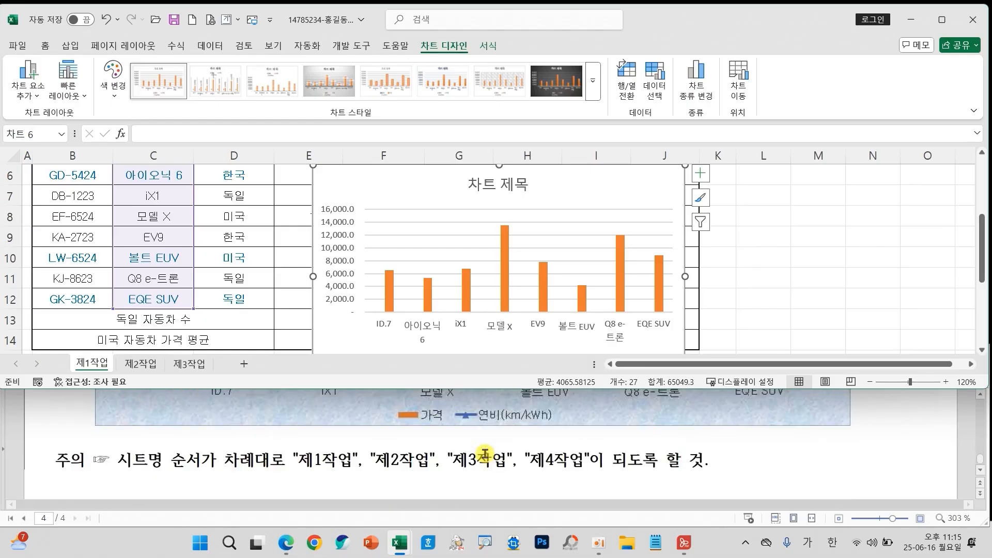
{"action": "scroll", "coordinate": [486, 453], "scroll_direction": "up", "scroll_amount": 2}
{"action": "mouse_move", "coordinate": [162, 425]}
{"action": "left_mouse_down"}
{"action": "mouse_move", "coordinate": [474, 452]}
{"action": "mouse_move", "coordinate": [802, 457]}
{"action": "left_mouse_up"}
{"action": "left_click_drag", "start_coordinate": [354, 313], "coordinate": [679, 340]}
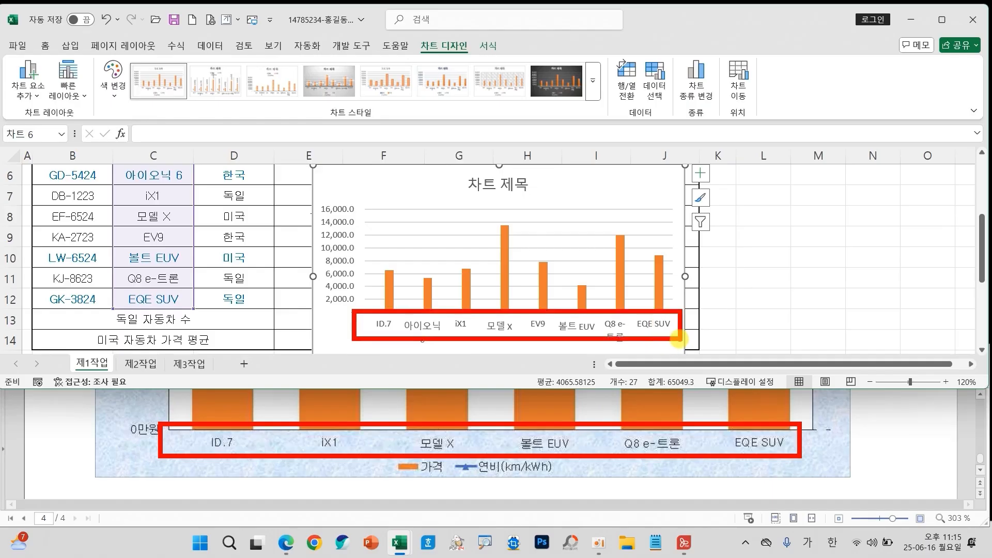
{"action": "mouse_move", "coordinate": [716, 235]}
{"action": "left_mouse_down"}
{"action": "mouse_move", "coordinate": [685, 232]}
{"action": "mouse_move", "coordinate": [716, 238]}
{"action": "left_mouse_up"}
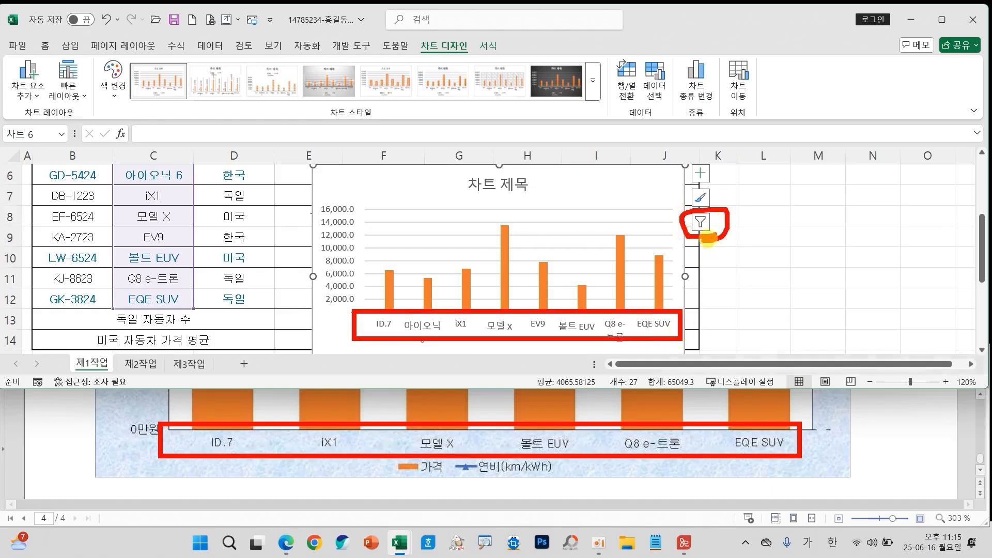
{"action": "key", "text": "Escape"}
Filter the 아이오닉 6 and EV9 categories out of the chart
{"action": "left_click", "coordinate": [699, 222]}
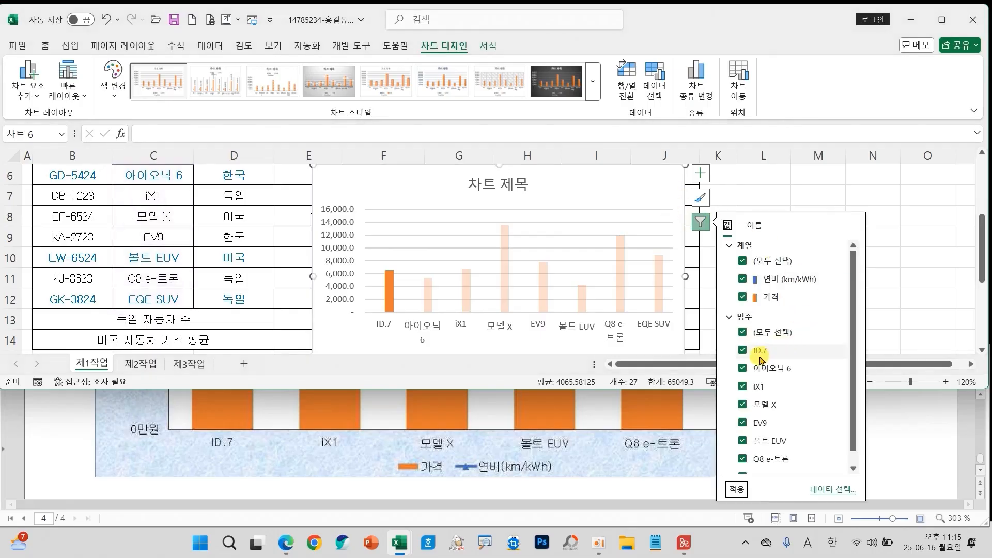
{"action": "left_click", "coordinate": [773, 371]}
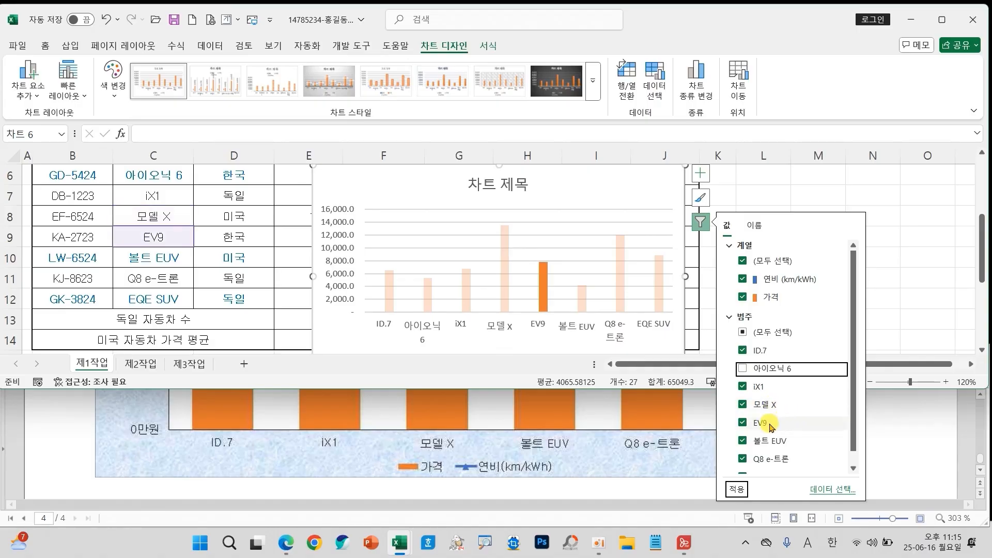
{"action": "left_click", "coordinate": [744, 426]}
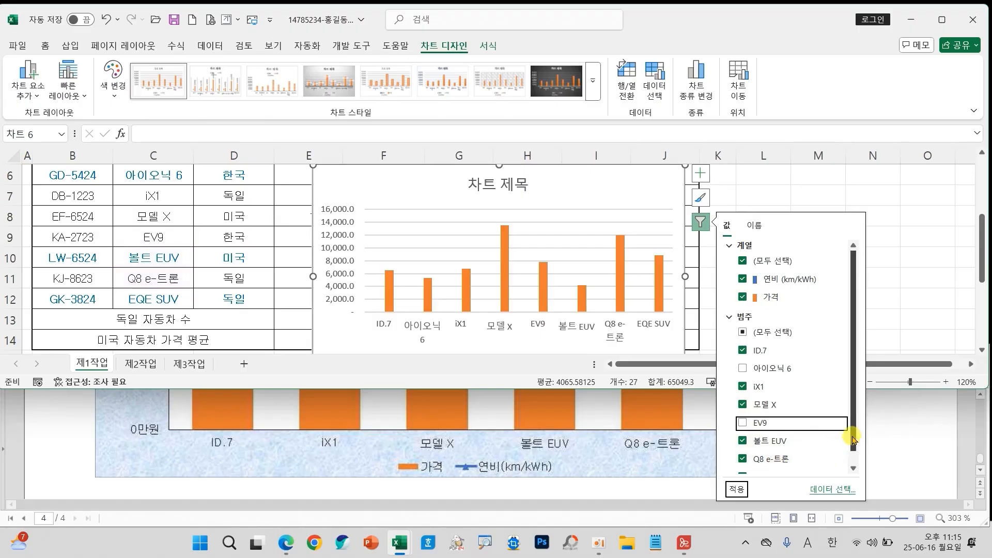
{"action": "left_click_drag", "start_coordinate": [853, 439], "coordinate": [848, 457]}
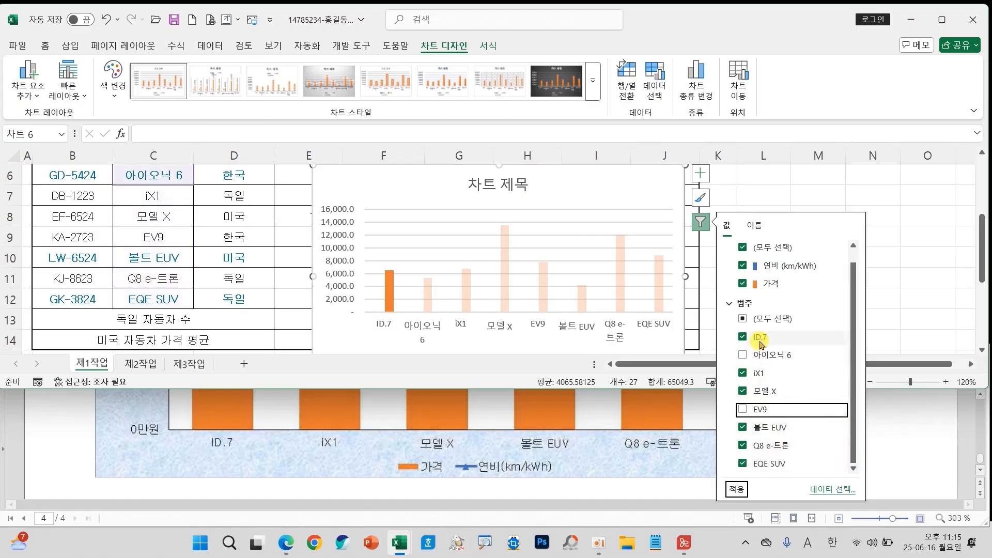
{"action": "left_click", "coordinate": [728, 490]}
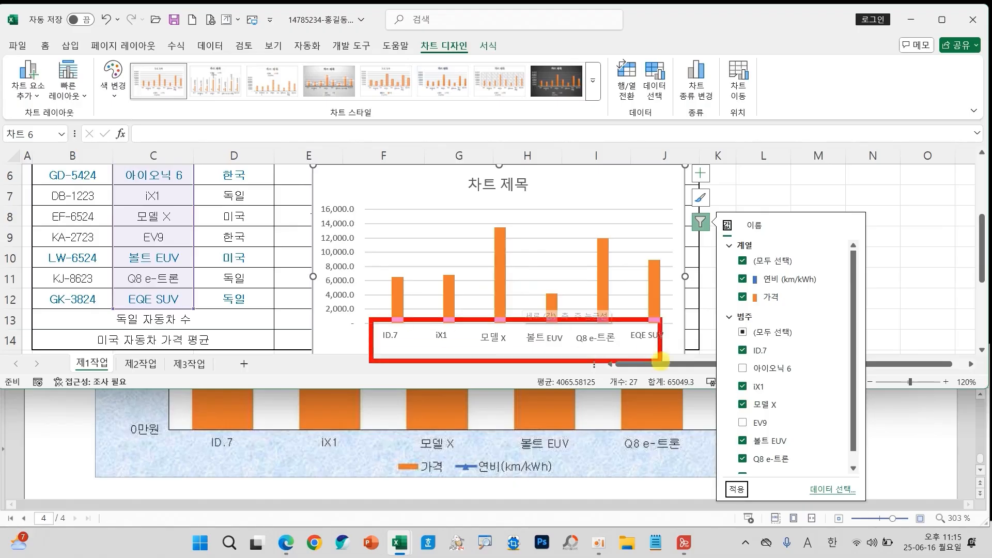
{"action": "left_click_drag", "start_coordinate": [173, 429], "coordinate": [781, 465]}
{"action": "key", "text": "Escape"}
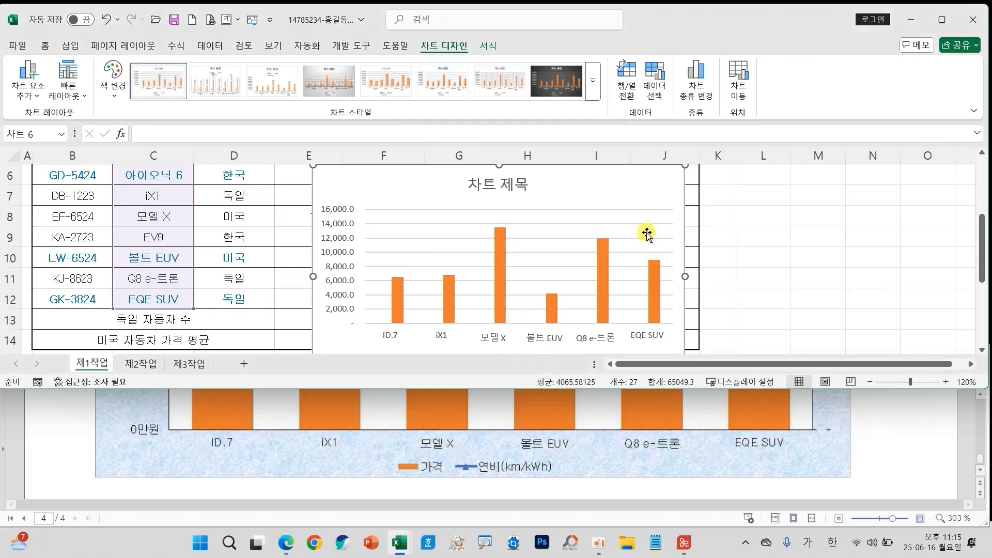
Move the chart to a new sheet named 제4작업
{"action": "left_click", "coordinate": [737, 72]}
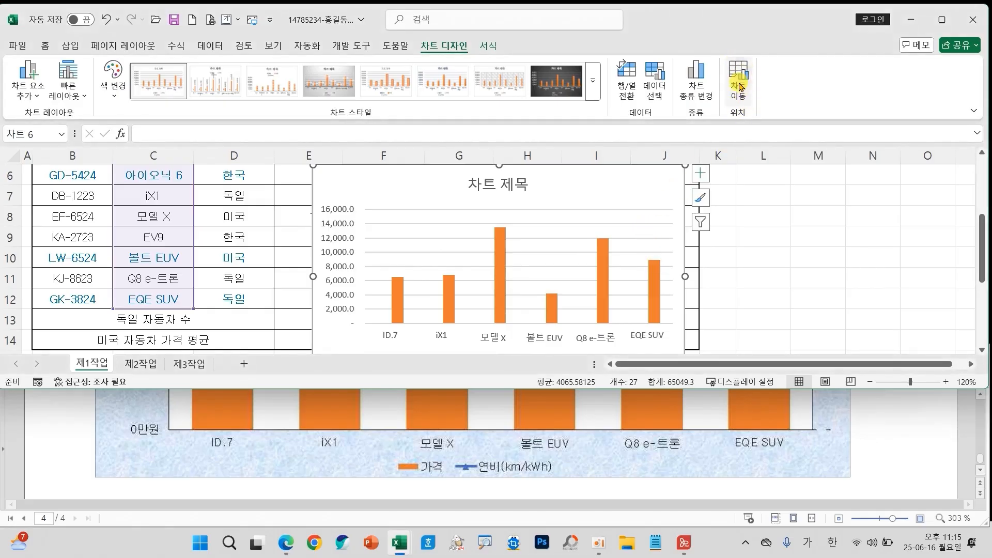
{"action": "left_click", "coordinate": [341, 213]}
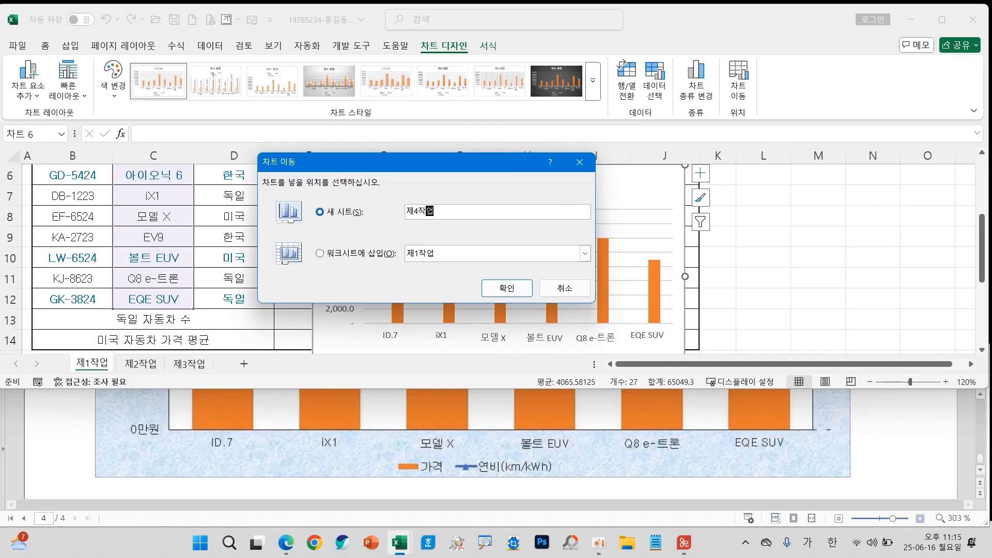
{"action": "left_click", "coordinate": [503, 290]}
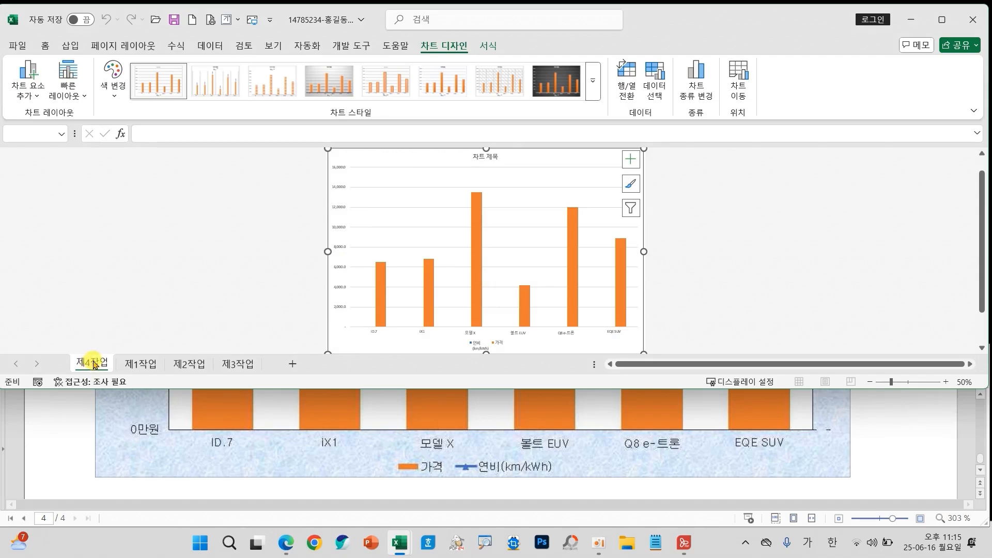
Reorder the sheets so that 제4작업 comes after 제3작업
{"action": "mouse_move", "coordinate": [106, 369]}
{"action": "left_mouse_down"}
{"action": "mouse_move", "coordinate": [78, 345]}
{"action": "mouse_move", "coordinate": [257, 355]}
{"action": "mouse_move", "coordinate": [269, 342]}
{"action": "left_mouse_up"}
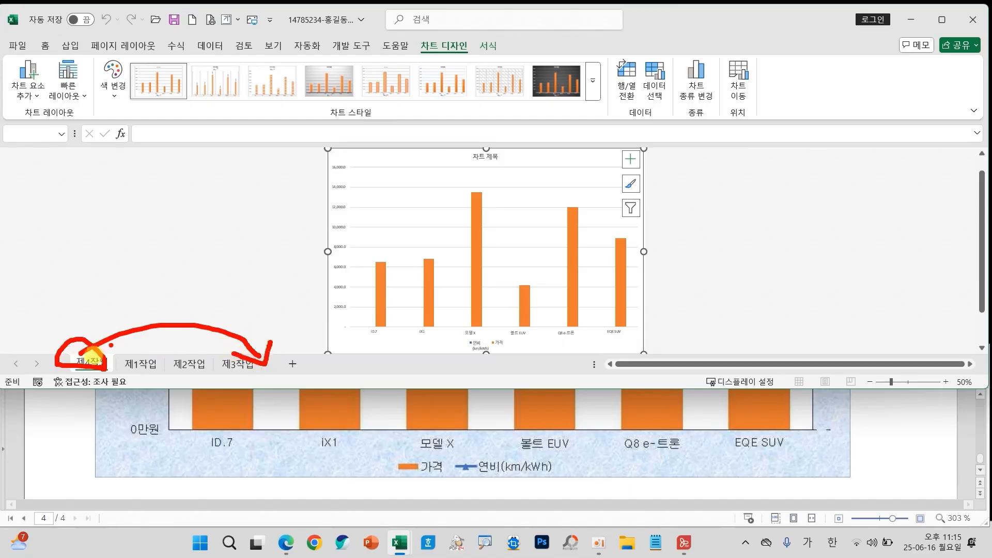
{"action": "key", "text": "Escape"}
{"action": "mouse_move", "coordinate": [90, 368]}
{"action": "left_mouse_down"}
{"action": "mouse_move", "coordinate": [187, 340]}
{"action": "mouse_move", "coordinate": [278, 355]}
{"action": "left_mouse_up"}
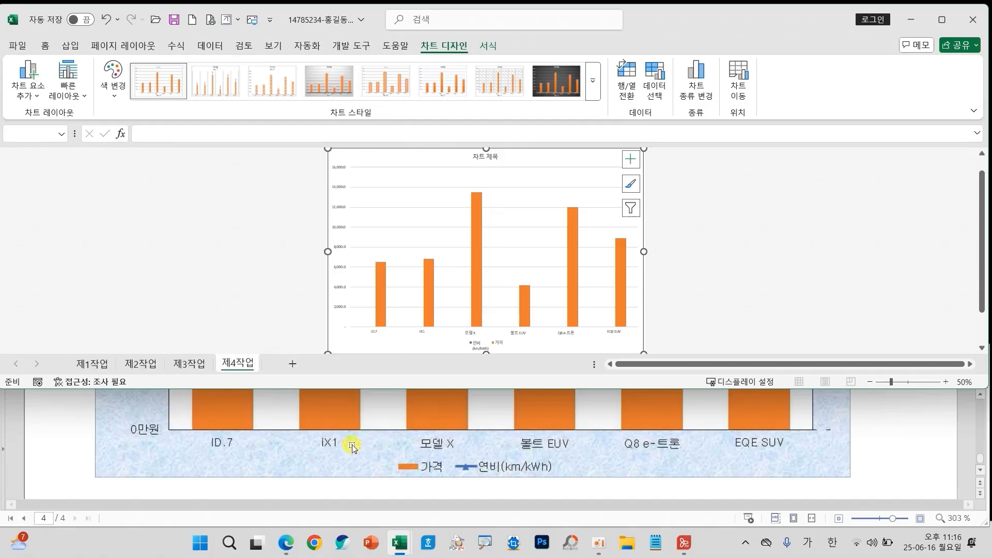
Check the exam's note on the required sheet order and enlarge the 제4작업 chart sheet to 100% zoom
{"action": "scroll", "coordinate": [352, 447], "scroll_direction": "down", "scroll_amount": 3}
{"action": "mouse_move", "coordinate": [279, 385]}
{"action": "left_mouse_down"}
{"action": "mouse_move", "coordinate": [345, 413]}
{"action": "mouse_move", "coordinate": [601, 430]}
{"action": "left_mouse_up"}
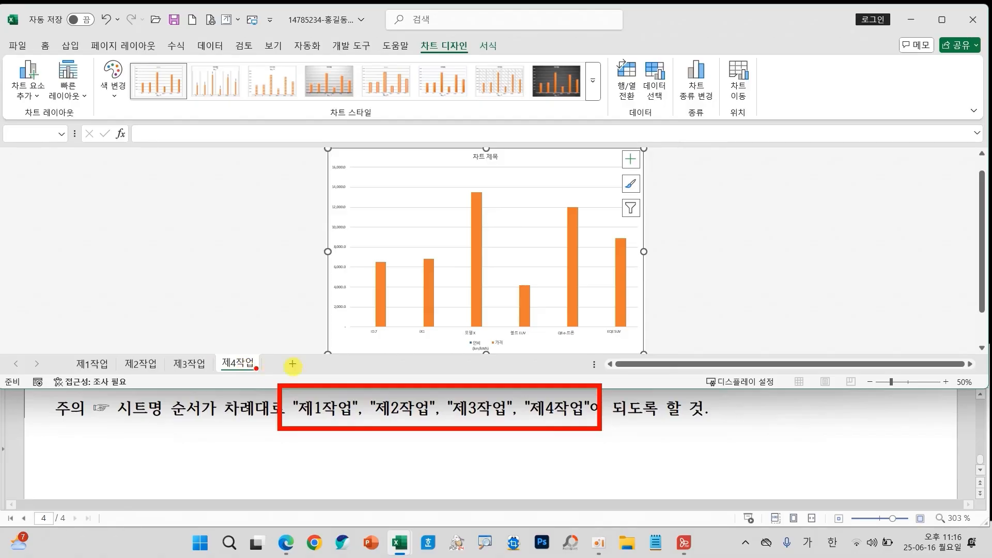
{"action": "key", "text": "Escape"}
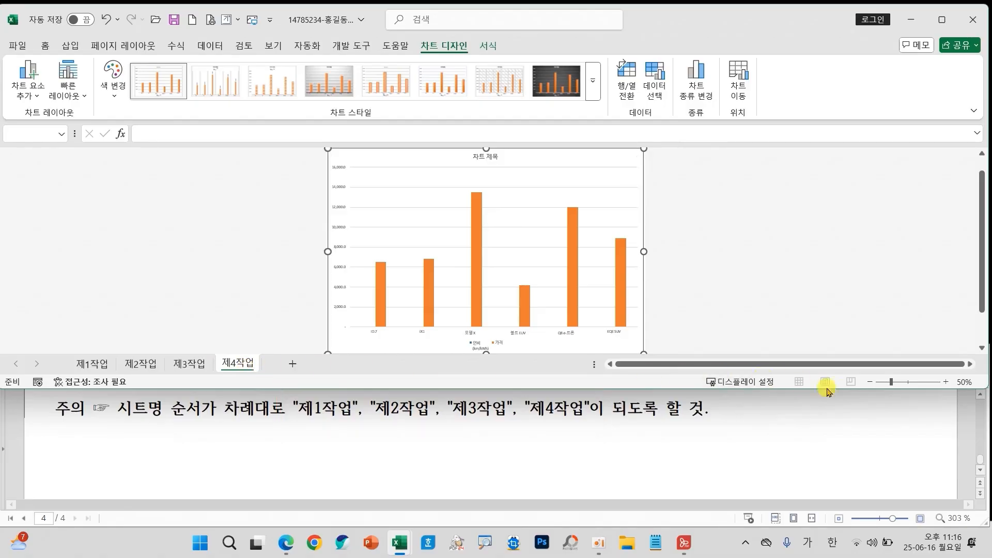
{"action": "left_click", "coordinate": [946, 382]}
{"action": "left_click", "coordinate": [945, 382]}
{"action": "left_click", "coordinate": [945, 382]}
{"action": "left_click", "coordinate": [946, 382]}
{"action": "left_click", "coordinate": [946, 382]}
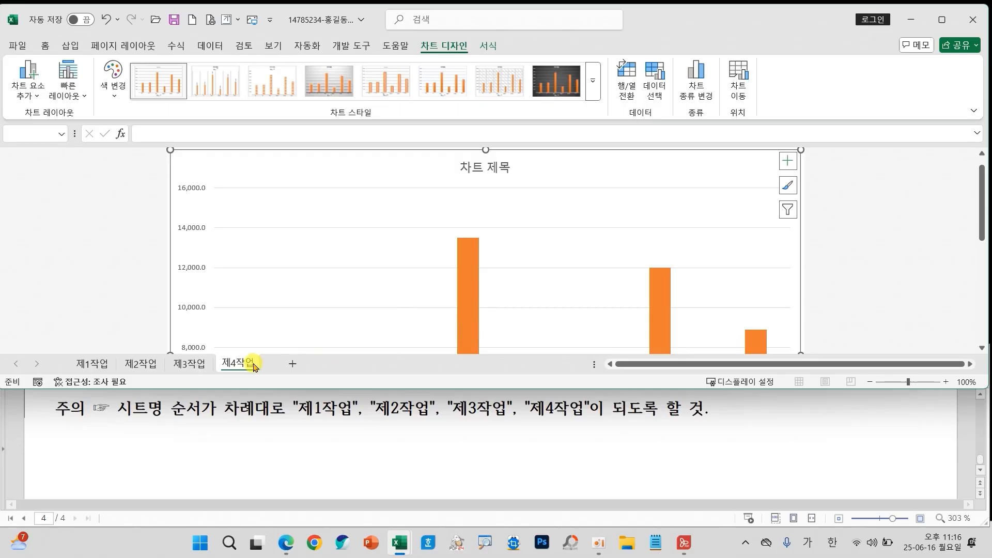
{"action": "mouse_move", "coordinate": [255, 346]}
{"action": "left_mouse_down"}
{"action": "mouse_move", "coordinate": [208, 355]}
{"action": "mouse_move", "coordinate": [257, 362]}
{"action": "left_mouse_up"}
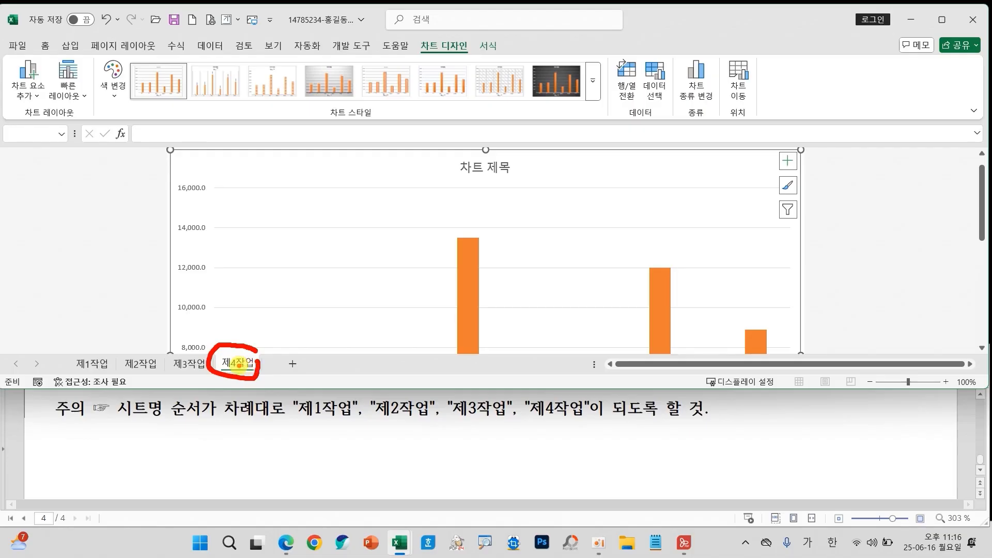
{"action": "key", "text": "Escape"}
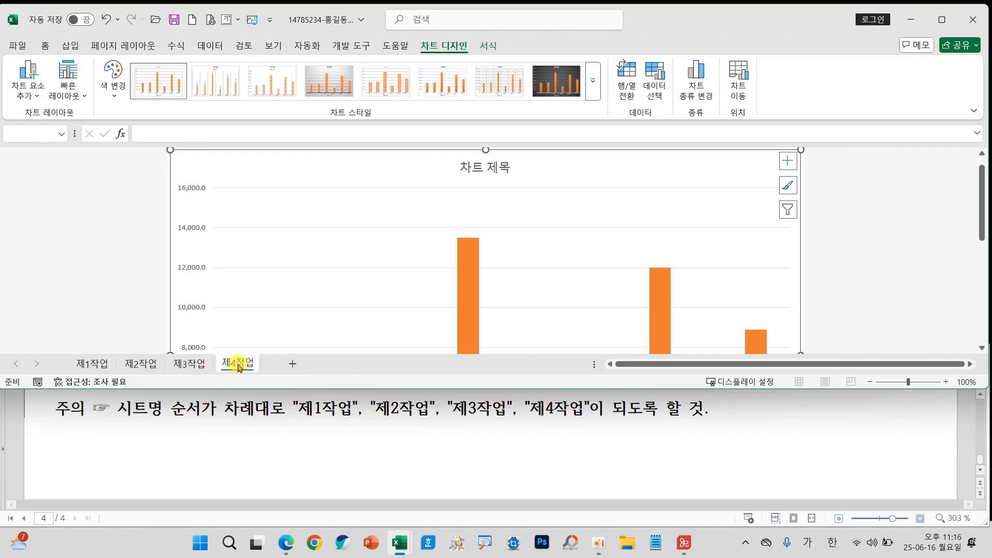
{"action": "right_click", "coordinate": [237, 367]}
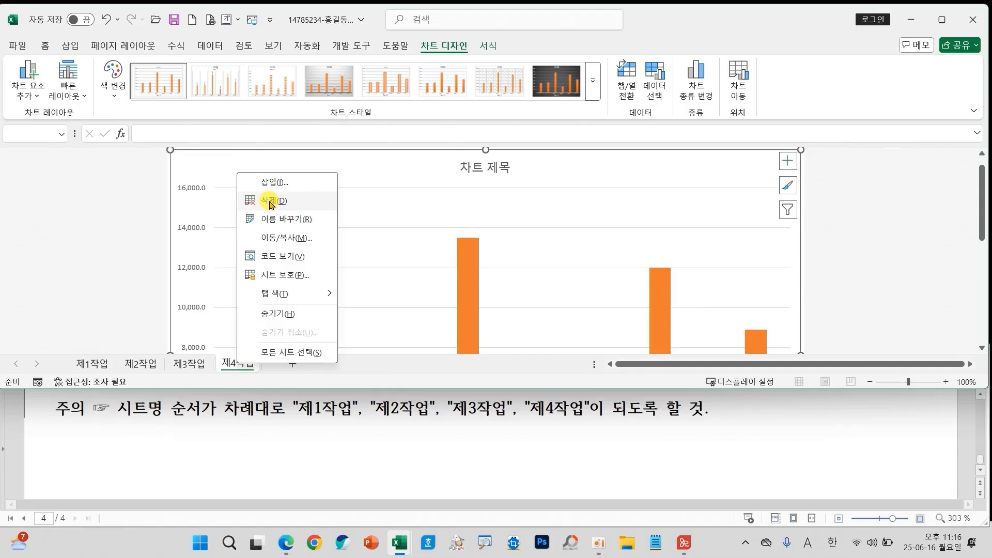
{"action": "key", "text": "Escape"}
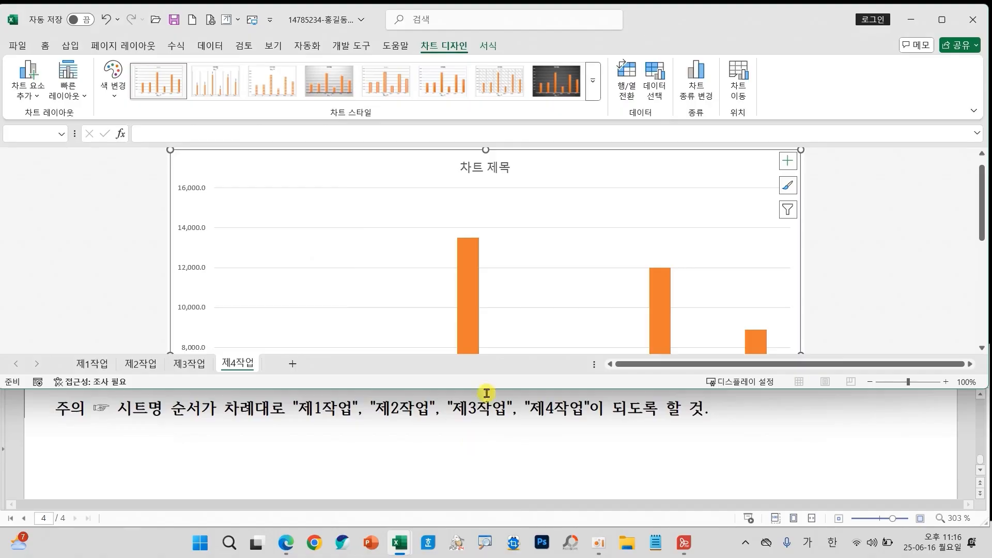
Apply quick layout 3 (레이아웃 3) to the chart and keep 스타일 1 as its chart style, following condition (4)
{"action": "scroll", "coordinate": [487, 472], "scroll_direction": "up", "scroll_amount": 6}
{"action": "scroll", "coordinate": [487, 473], "scroll_direction": "up", "scroll_amount": 10}
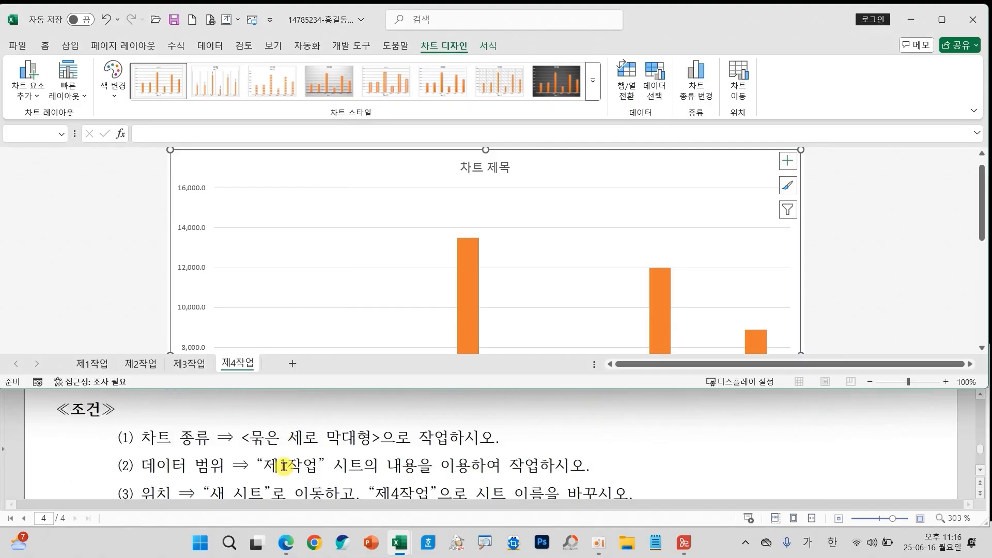
{"action": "scroll", "coordinate": [282, 465], "scroll_direction": "down", "scroll_amount": 2}
{"action": "scroll", "coordinate": [155, 446], "scroll_direction": "down", "scroll_amount": 2}
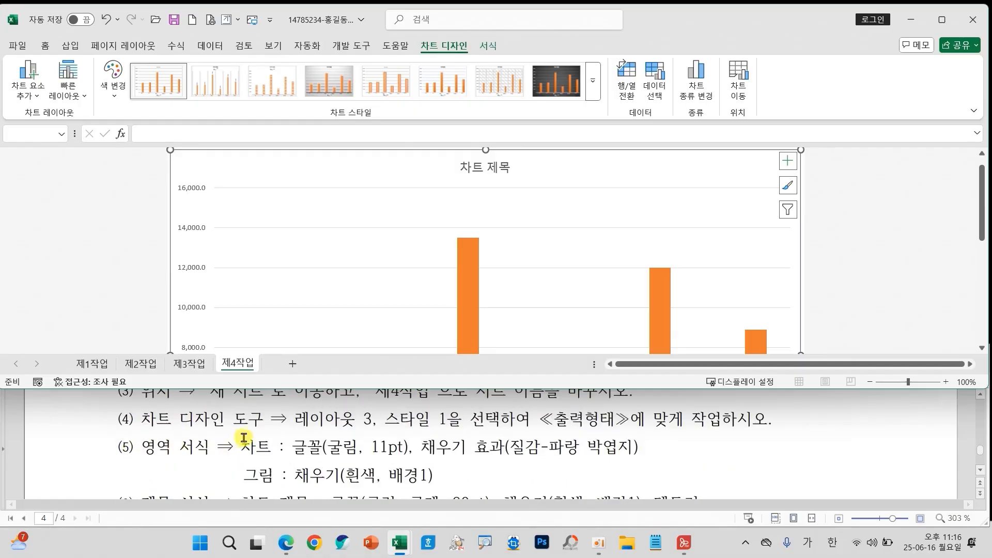
{"action": "left_click_drag", "start_coordinate": [278, 409], "coordinate": [465, 437]}
{"action": "mouse_move", "coordinate": [64, 78]}
{"action": "left_mouse_down"}
{"action": "mouse_move", "coordinate": [73, 101]}
{"action": "mouse_move", "coordinate": [99, 45]}
{"action": "left_mouse_up"}
{"action": "mouse_move", "coordinate": [402, 94]}
{"action": "left_mouse_down"}
{"action": "mouse_move", "coordinate": [247, 81]}
{"action": "mouse_move", "coordinate": [453, 109]}
{"action": "left_mouse_up"}
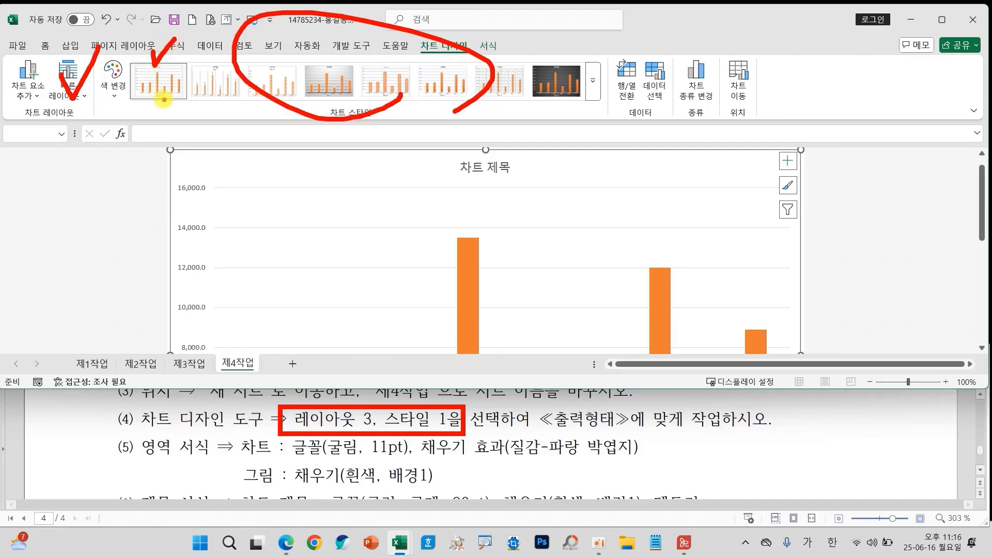
{"action": "left_click", "coordinate": [69, 86]}
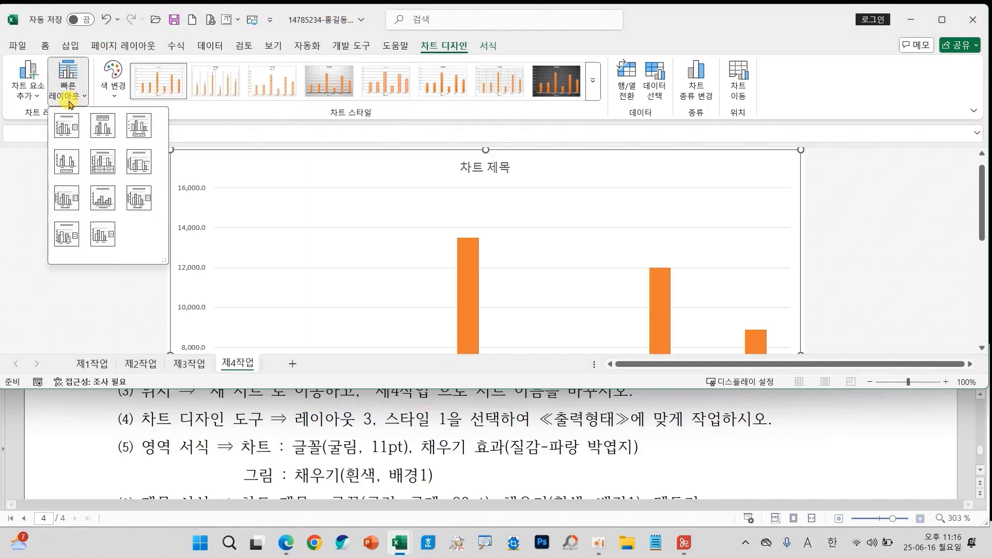
{"action": "left_click", "coordinate": [138, 128]}
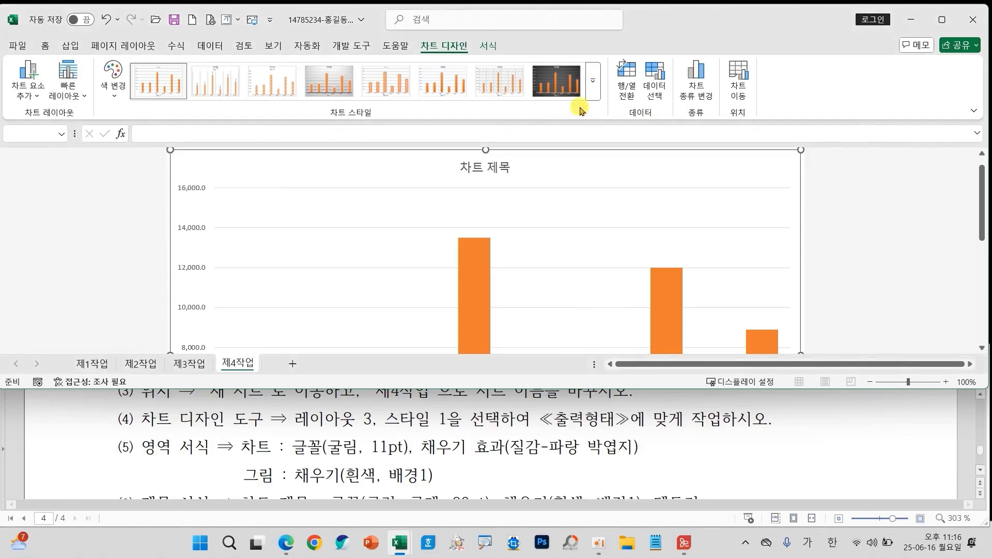
{"action": "left_click", "coordinate": [592, 87]}
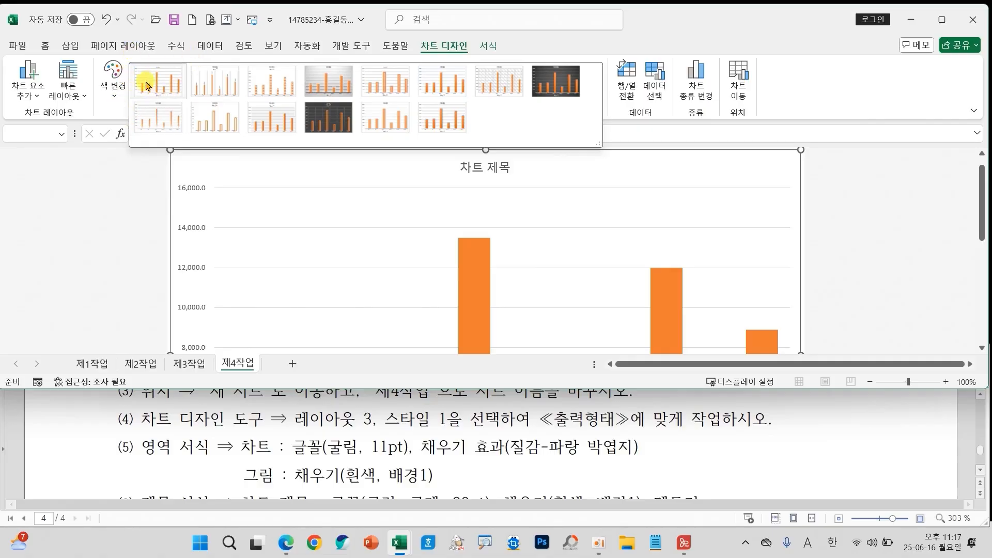
{"action": "left_click", "coordinate": [108, 112]}
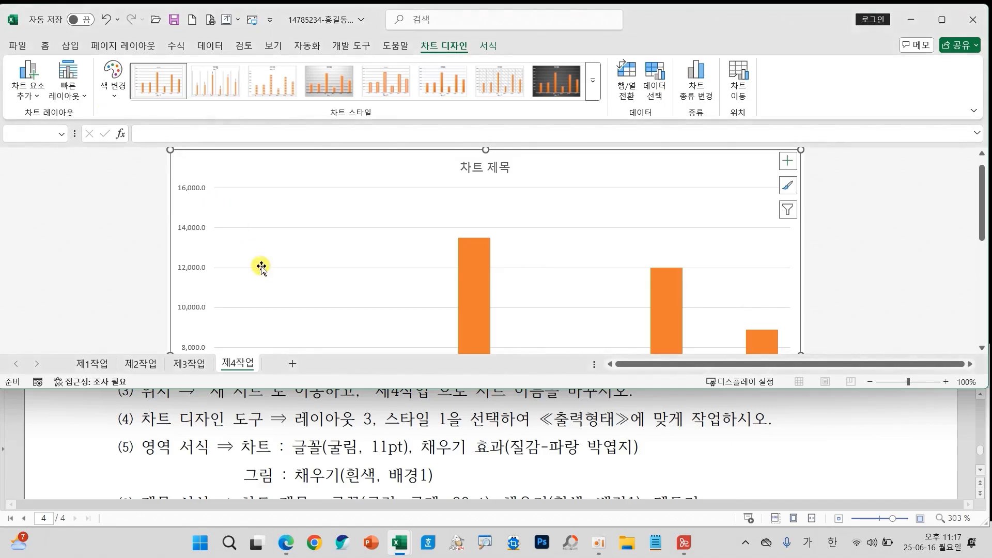
Set the font of the entire chart area to 굴림 at 11 pt, as condition (5) requires
{"action": "scroll", "coordinate": [353, 398], "scroll_direction": "down", "scroll_amount": 3}
{"action": "scroll", "coordinate": [408, 310], "scroll_direction": "down", "scroll_amount": 3}
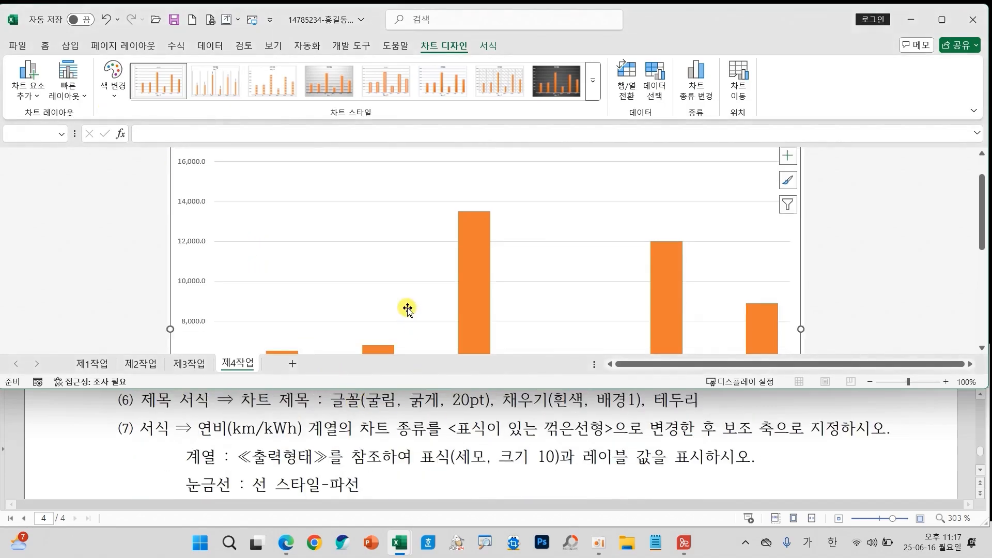
{"action": "scroll", "coordinate": [440, 440], "scroll_direction": "up", "scroll_amount": 2}
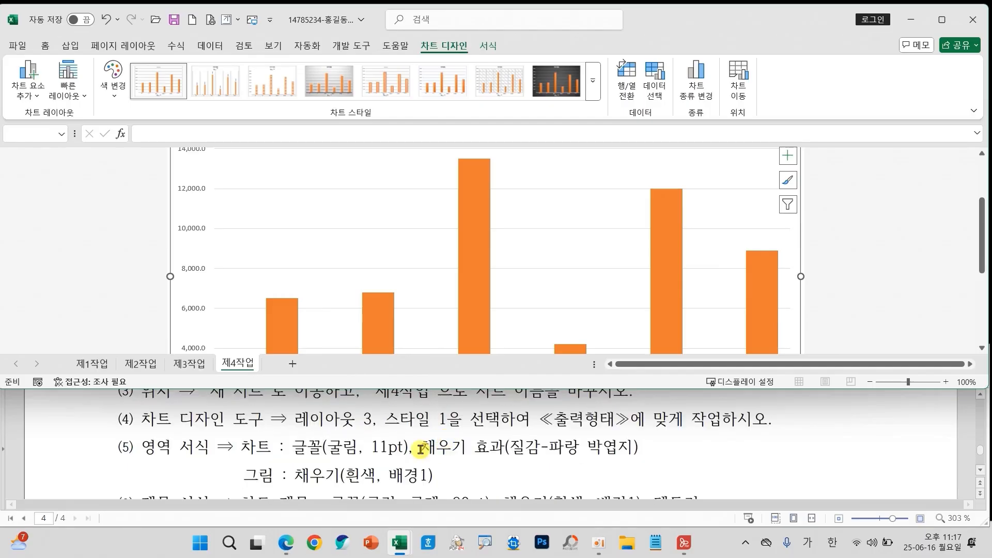
{"action": "left_click", "coordinate": [45, 46]}
{"action": "left_click", "coordinate": [140, 68]}
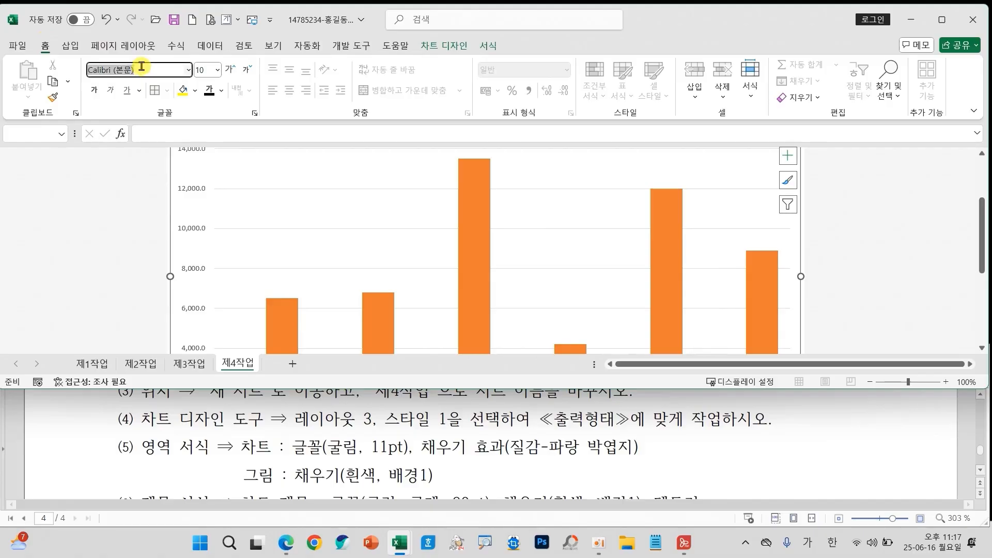
{"action": "type", "text": "굴림"}
{"action": "key", "text": "Return"}
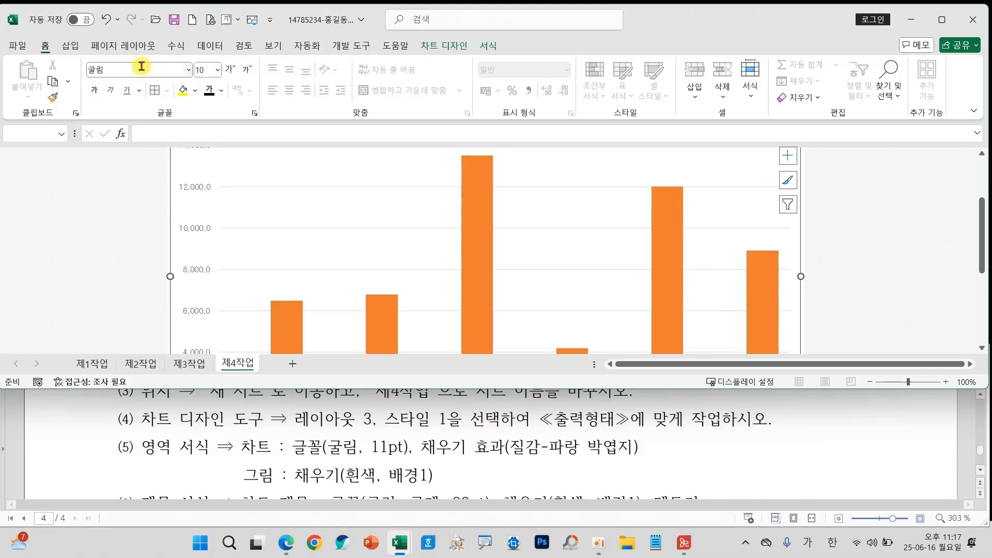
{"action": "left_click", "coordinate": [216, 71]}
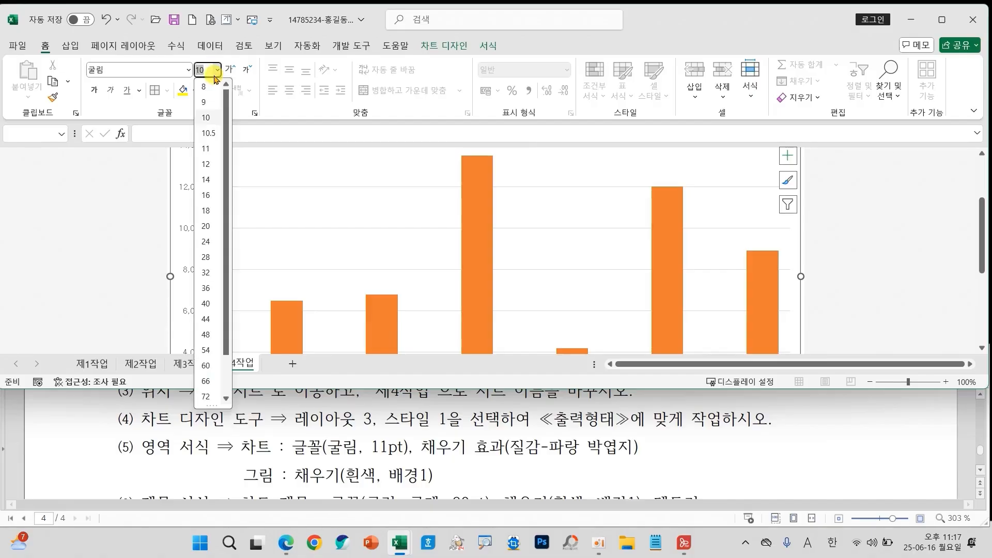
{"action": "type", "text": "11"}
{"action": "key", "text": "Return"}
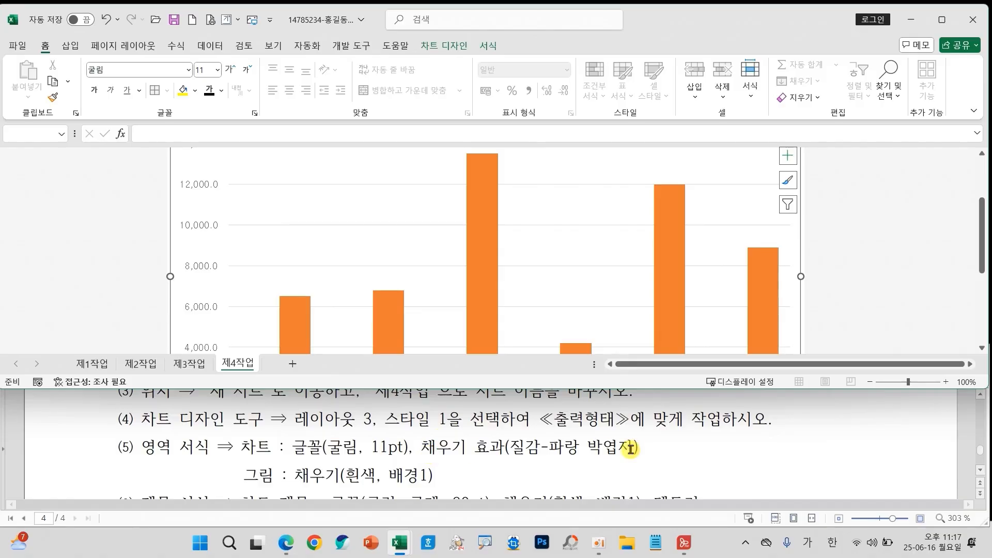
Fill the chart area with the blue tissue paper texture (파랑 박엽지)
{"action": "left_click", "coordinate": [488, 45]}
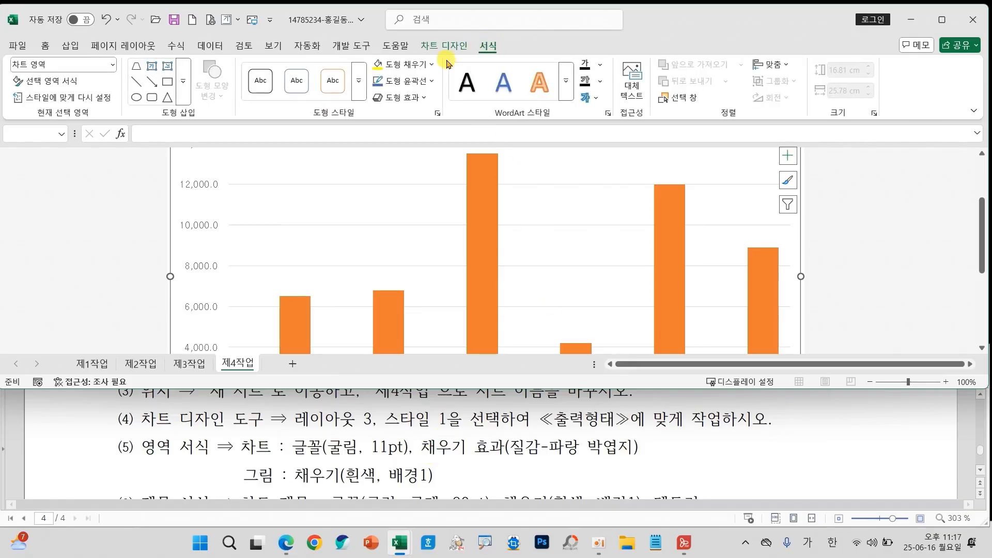
{"action": "left_click", "coordinate": [435, 66]}
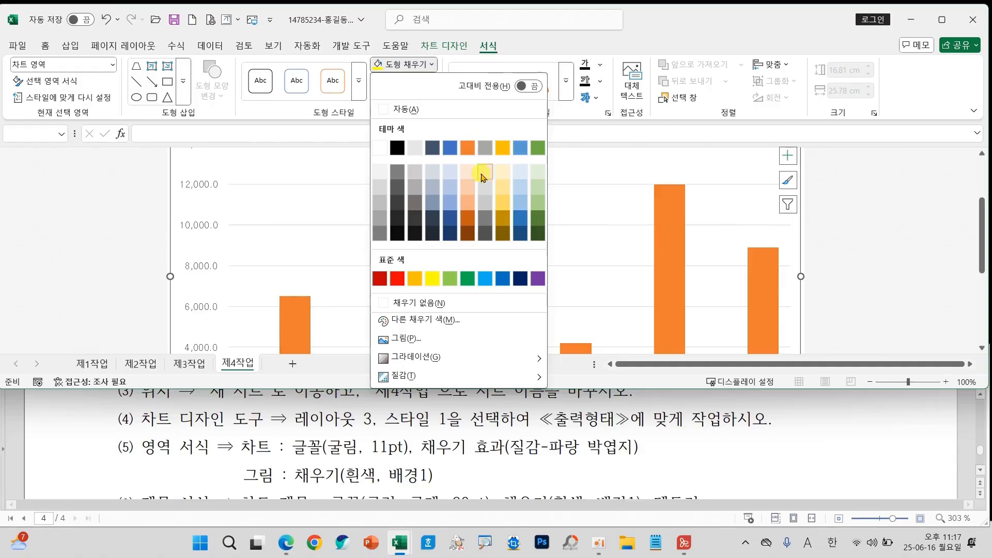
{"action": "mouse_move", "coordinate": [427, 381]}
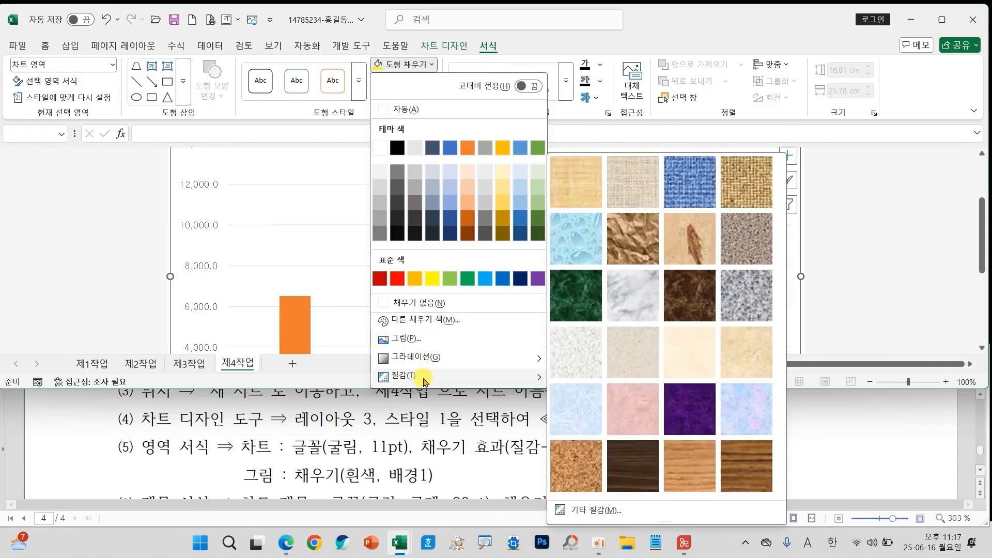
{"action": "left_click", "coordinate": [576, 411]}
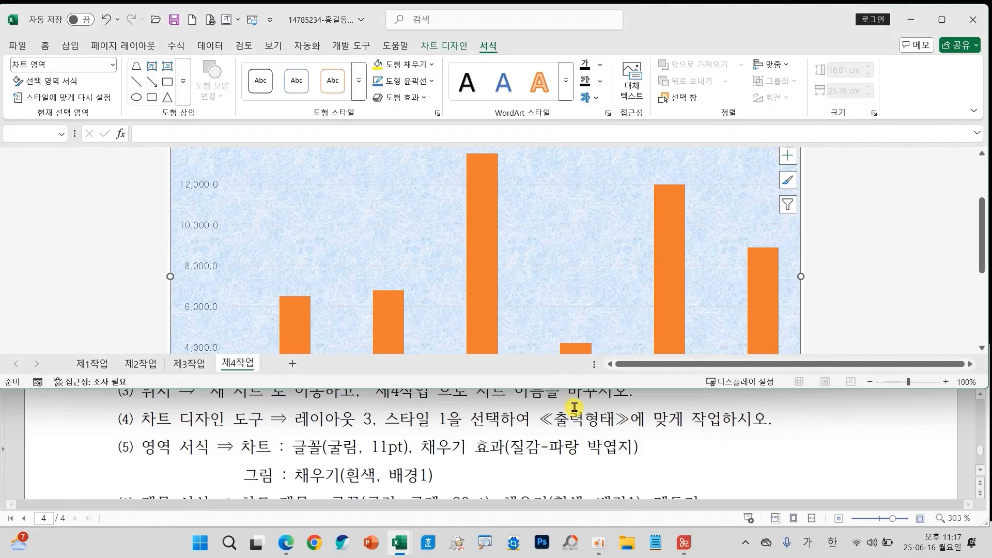
{"action": "left_click", "coordinate": [432, 65]}
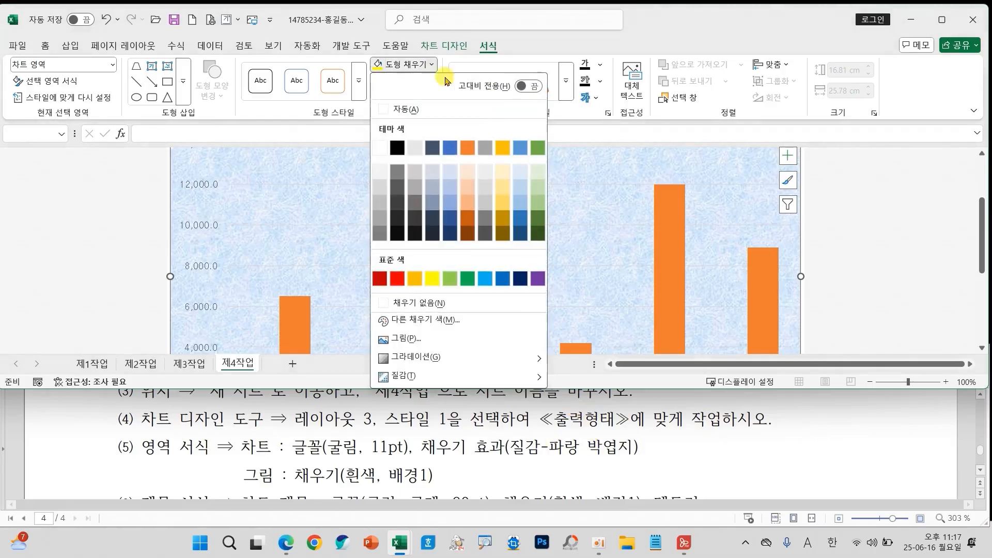
{"action": "mouse_move", "coordinate": [473, 376]}
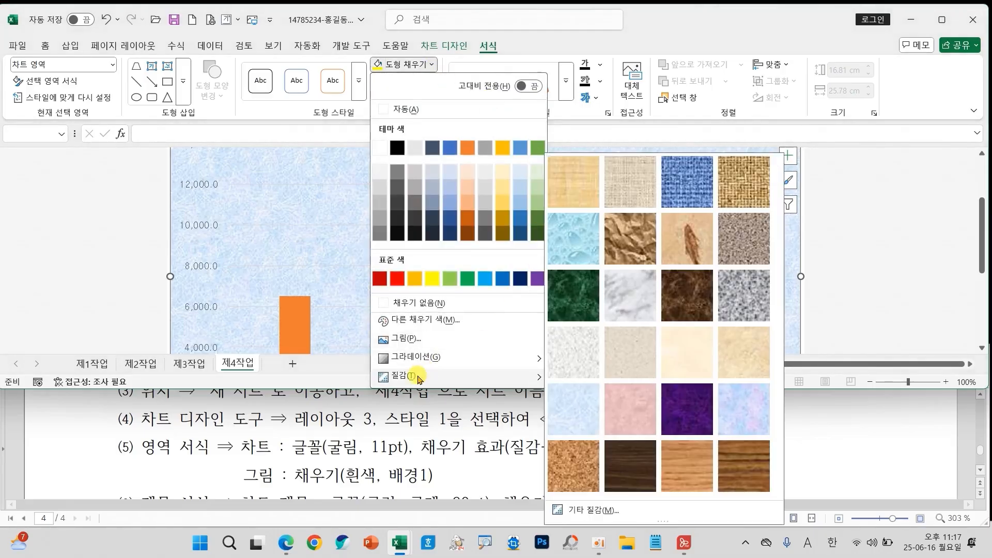
{"action": "left_click", "coordinate": [586, 403]}
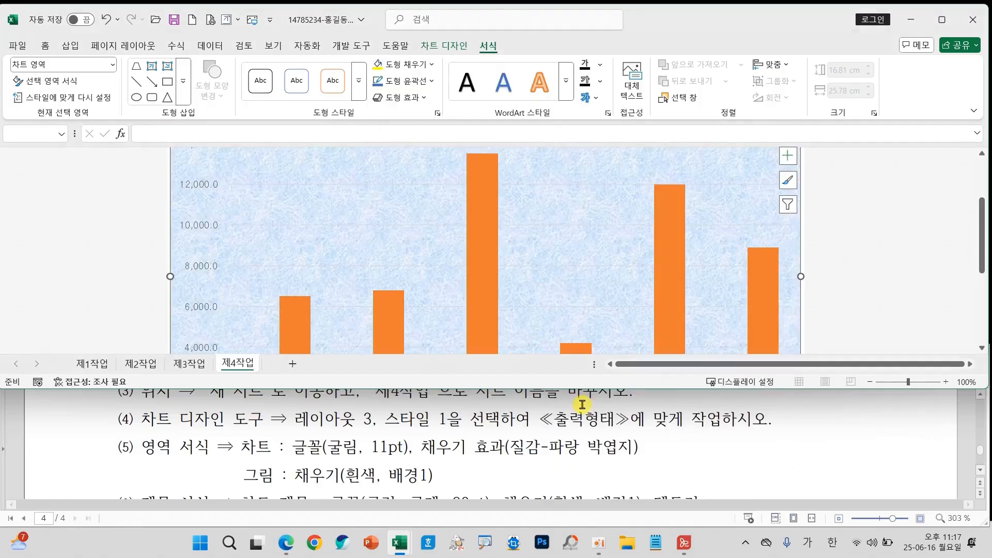
Fill the chart's plot area (그림 영역) with white, background 1 (흰색, 배경1)
{"action": "left_click", "coordinate": [401, 245]}
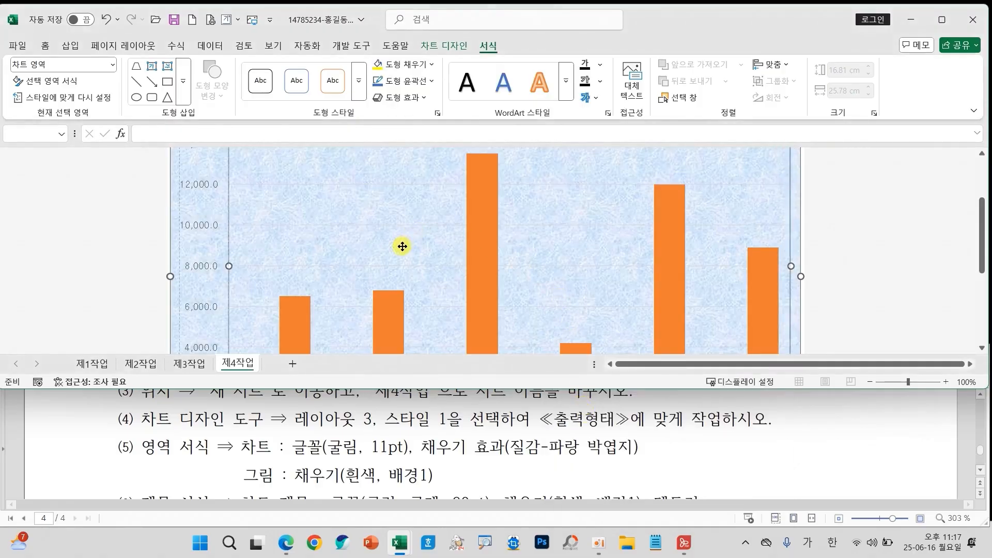
{"action": "left_click", "coordinate": [432, 64]}
{"action": "left_click", "coordinate": [384, 152]}
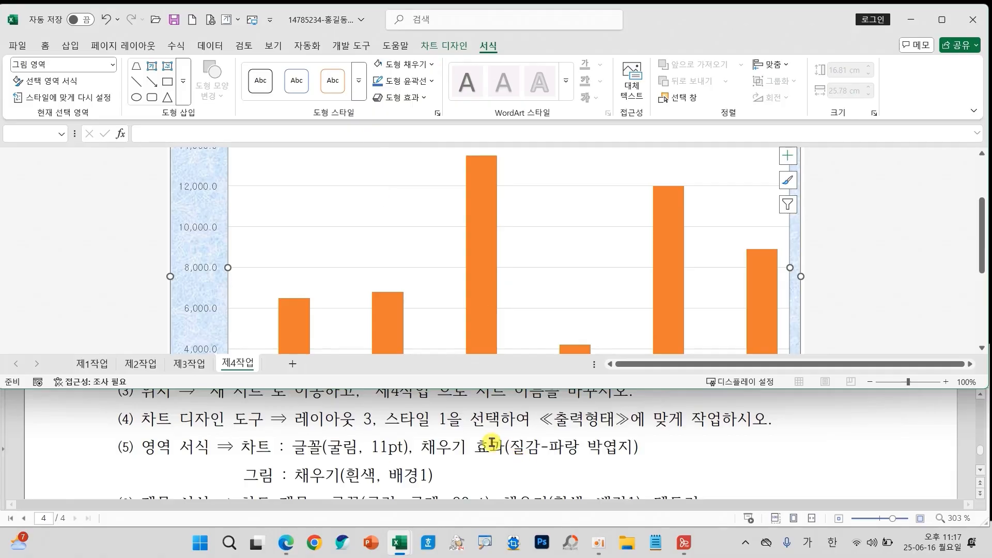
Fill the chart title box with white, background 1 (흰색, 배경1), following condition (6)
{"action": "scroll", "coordinate": [492, 442], "scroll_direction": "down", "scroll_amount": 2}
{"action": "scroll", "coordinate": [505, 317], "scroll_direction": "up", "scroll_amount": 3}
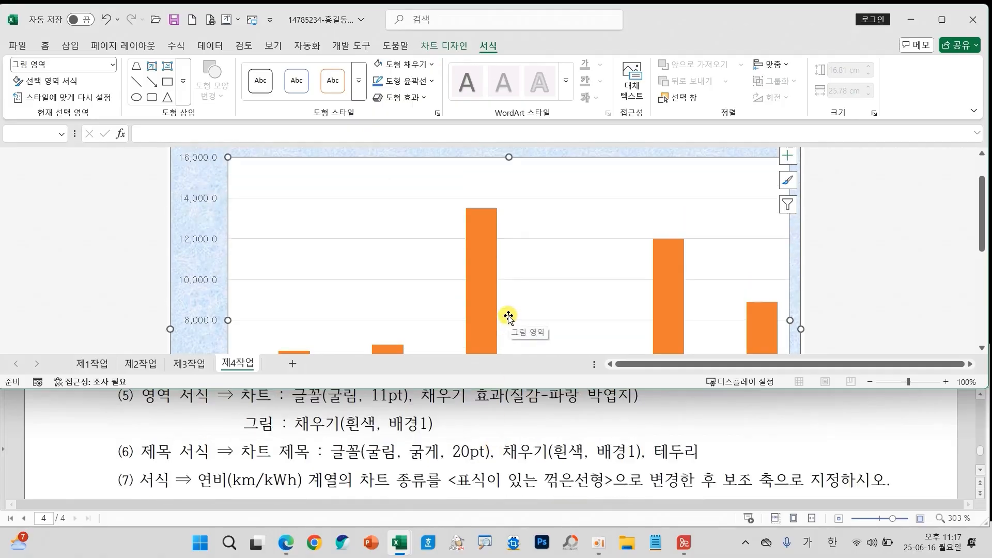
{"action": "left_click", "coordinate": [500, 187]}
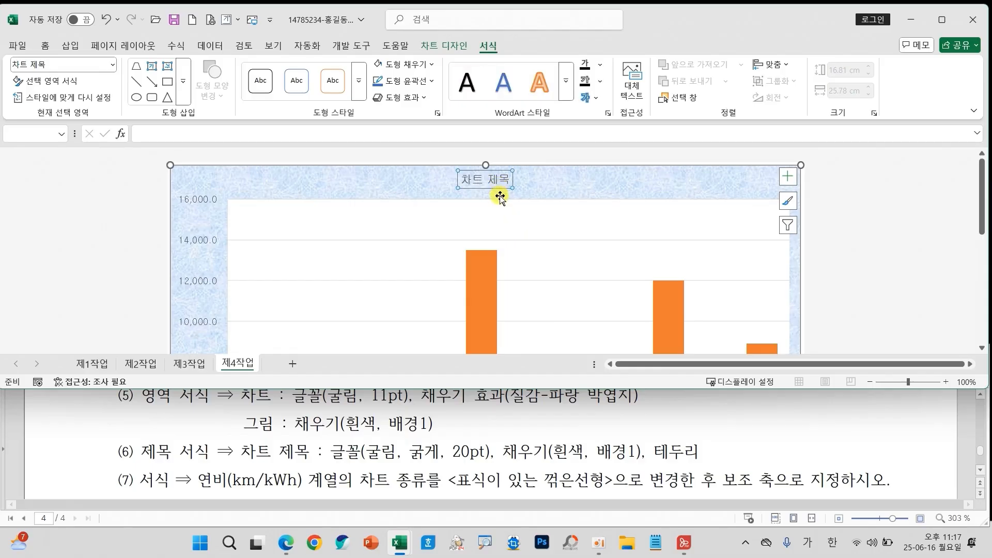
{"action": "left_click_drag", "start_coordinate": [319, 433], "coordinate": [490, 468]}
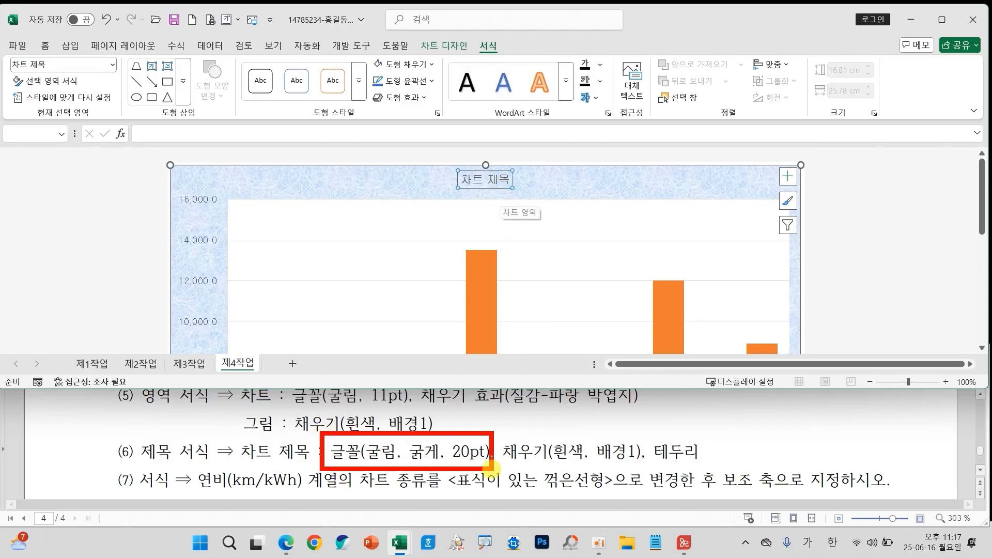
{"action": "mouse_move", "coordinate": [495, 424]}
{"action": "left_mouse_down"}
{"action": "mouse_move", "coordinate": [707, 487]}
{"action": "mouse_move", "coordinate": [718, 475]}
{"action": "left_mouse_up"}
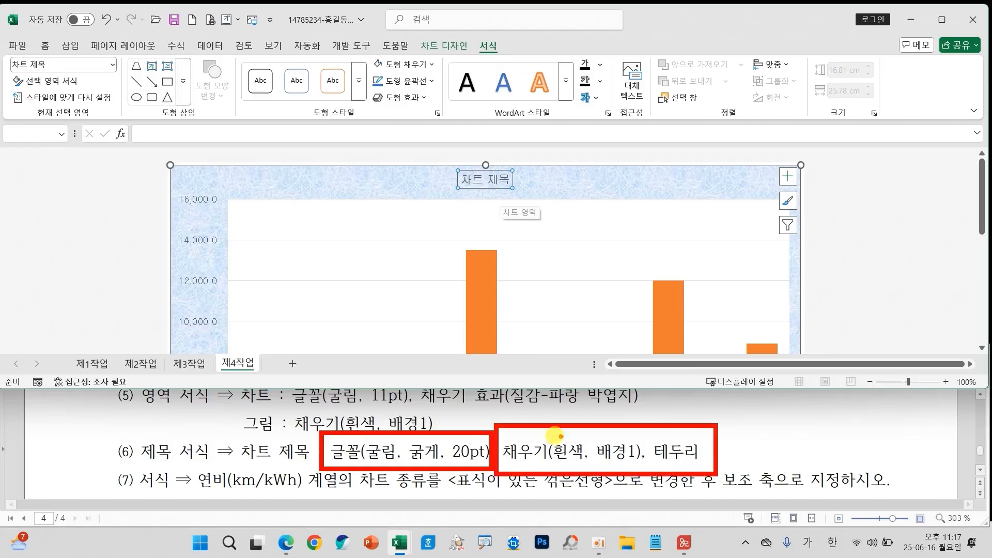
{"action": "mouse_move", "coordinate": [549, 429]}
{"action": "left_mouse_down"}
{"action": "mouse_move", "coordinate": [421, 75]}
{"action": "mouse_move", "coordinate": [437, 89]}
{"action": "left_mouse_up"}
{"action": "left_click", "coordinate": [407, 64]}
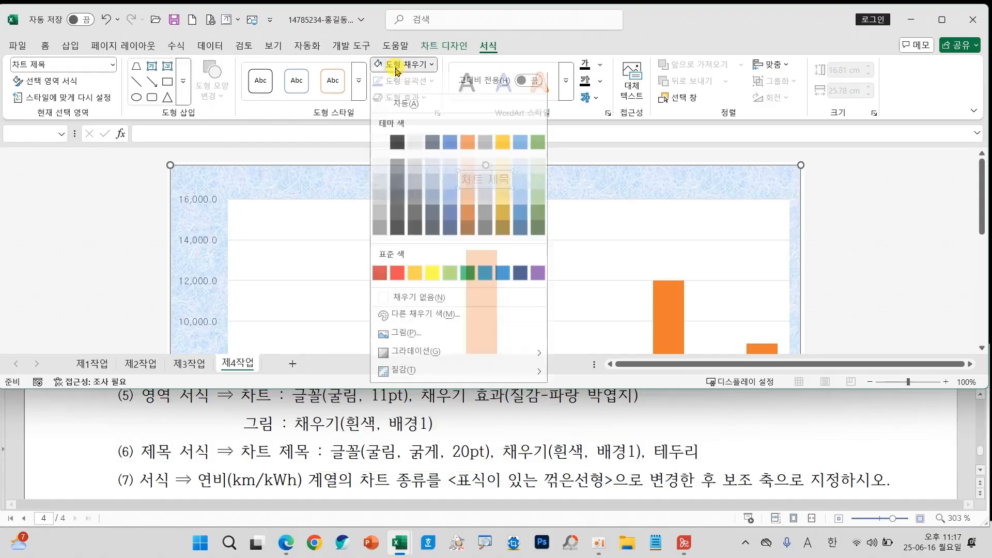
{"action": "left_click", "coordinate": [381, 149]}
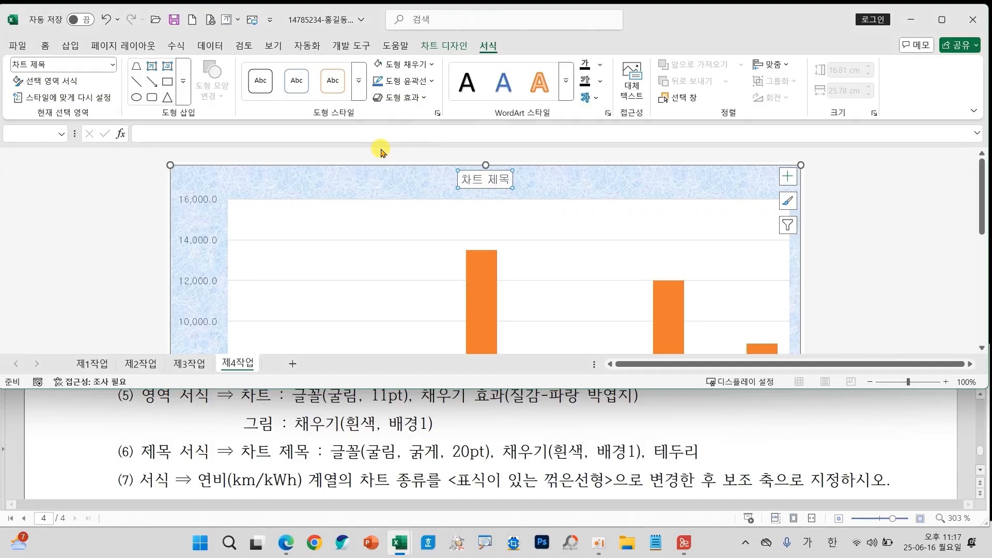
Outline the chart title box in black and format its text as bold, 20 pt and black, following condition (6)
{"action": "left_click", "coordinate": [413, 81]}
{"action": "left_click", "coordinate": [398, 166]}
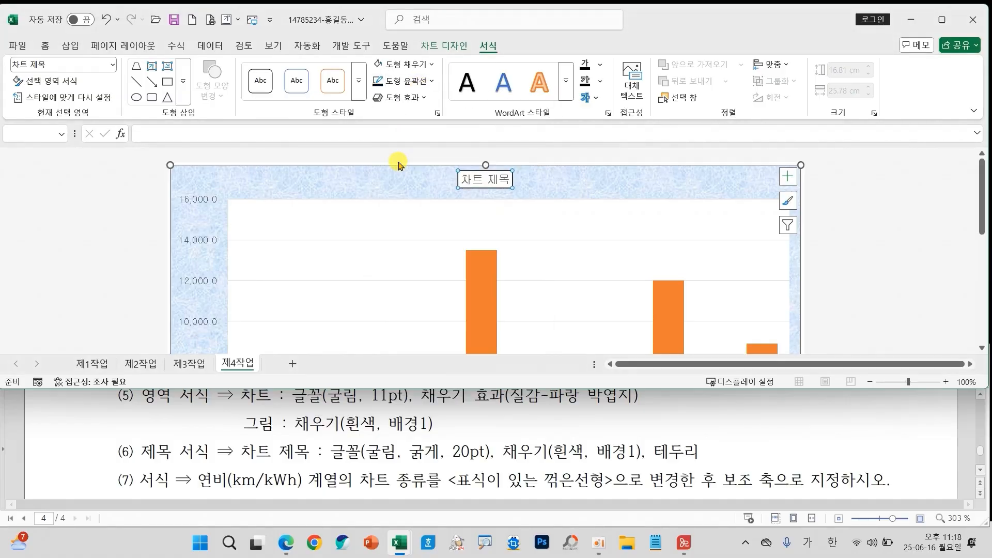
{"action": "left_click", "coordinate": [52, 48]}
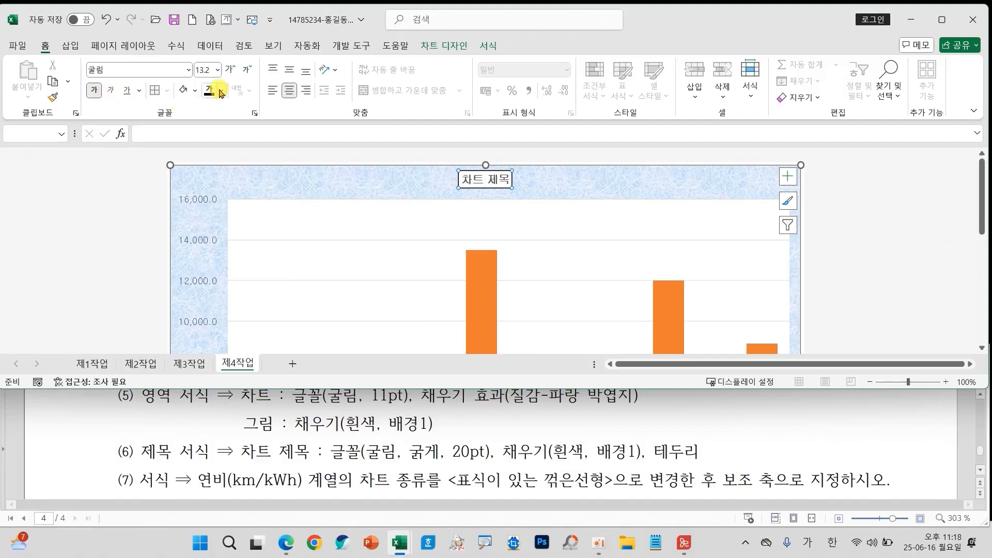
{"action": "left_click", "coordinate": [219, 73]}
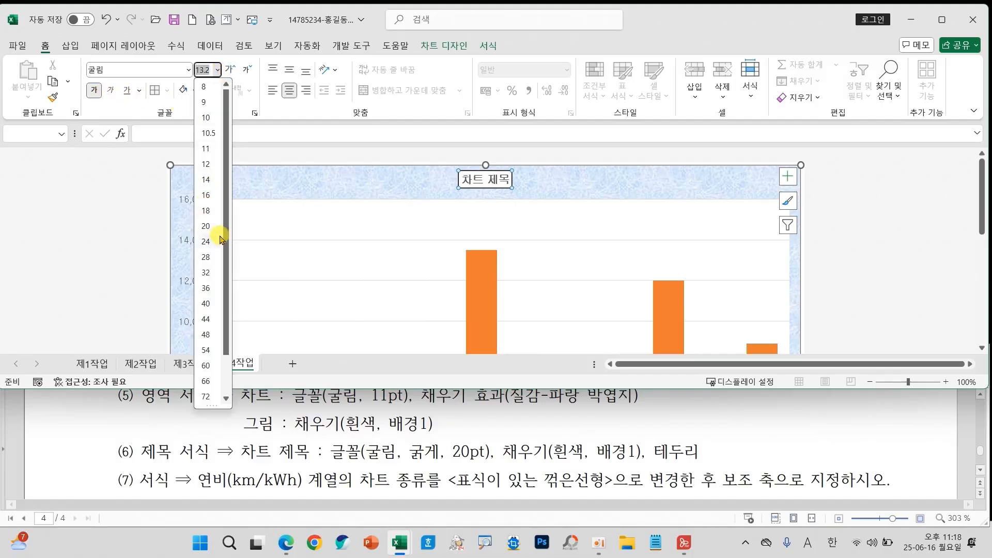
{"action": "left_click", "coordinate": [205, 220]}
{"action": "scroll", "coordinate": [497, 468], "scroll_direction": "up", "scroll_amount": 5}
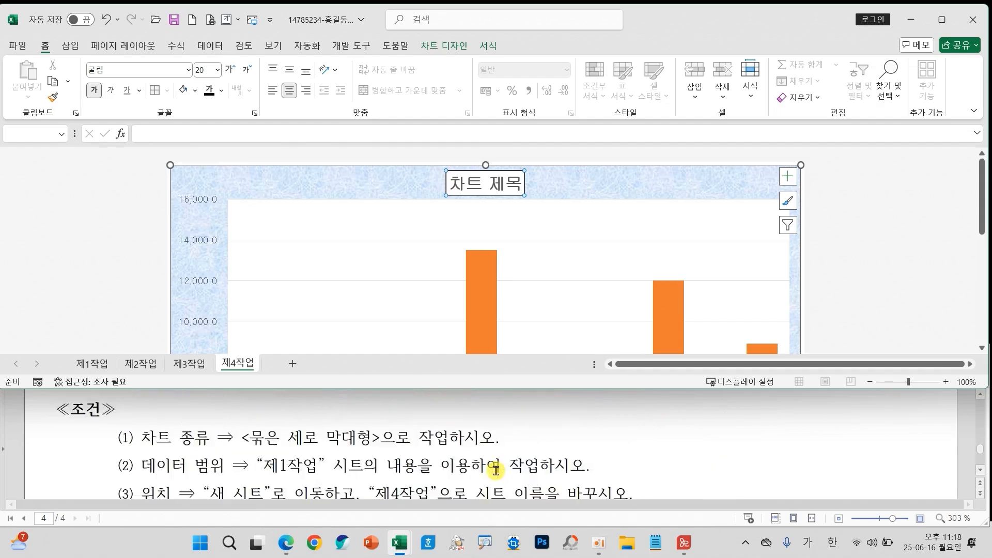
{"action": "left_click", "coordinate": [221, 91]}
{"action": "left_click", "coordinate": [226, 173]}
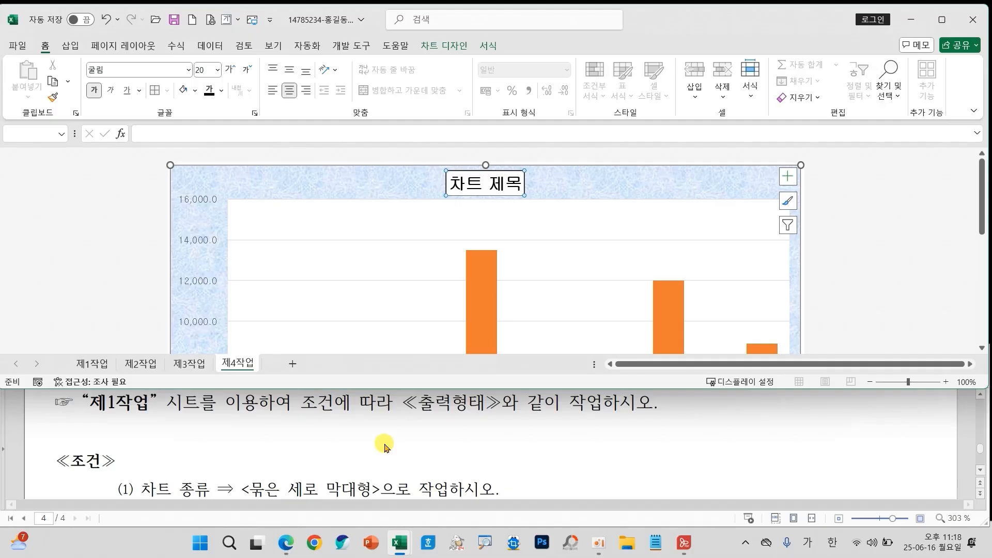
Replace the placeholder chart title with "독일 및 미국 전기자동차 현황", matching the sample output
{"action": "scroll", "coordinate": [385, 445], "scroll_direction": "down", "scroll_amount": 15}
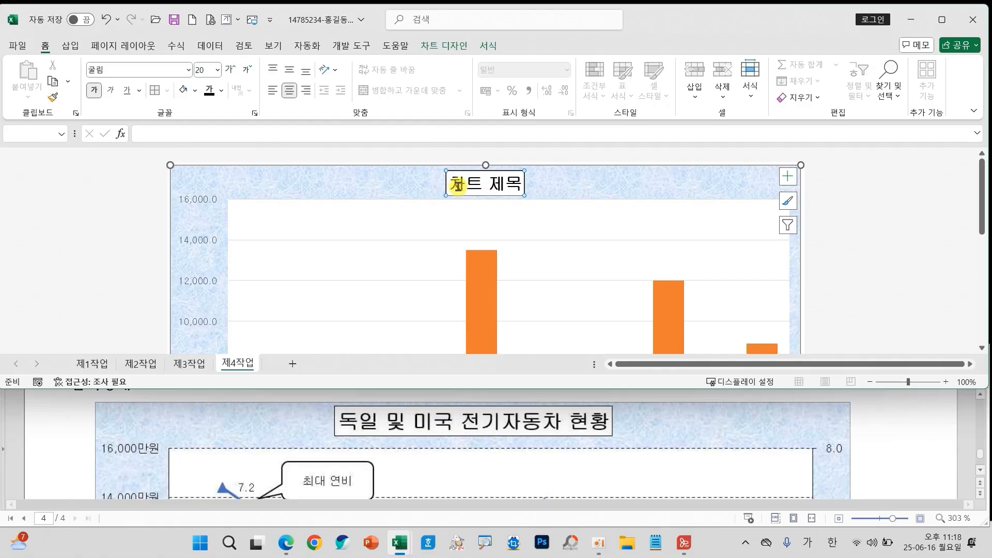
{"action": "left_click_drag", "start_coordinate": [448, 182], "coordinate": [523, 187]}
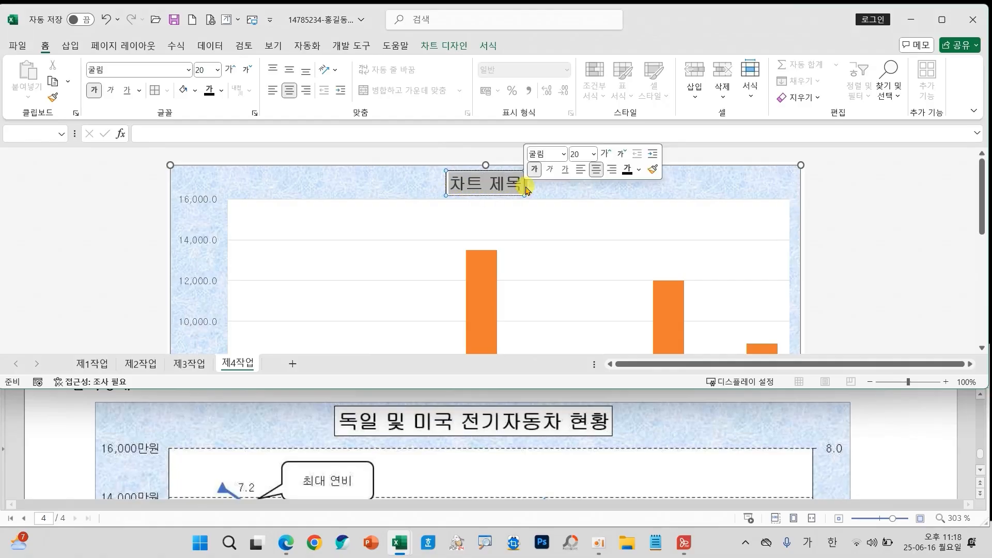
{"action": "type", "text": "도일 및"}
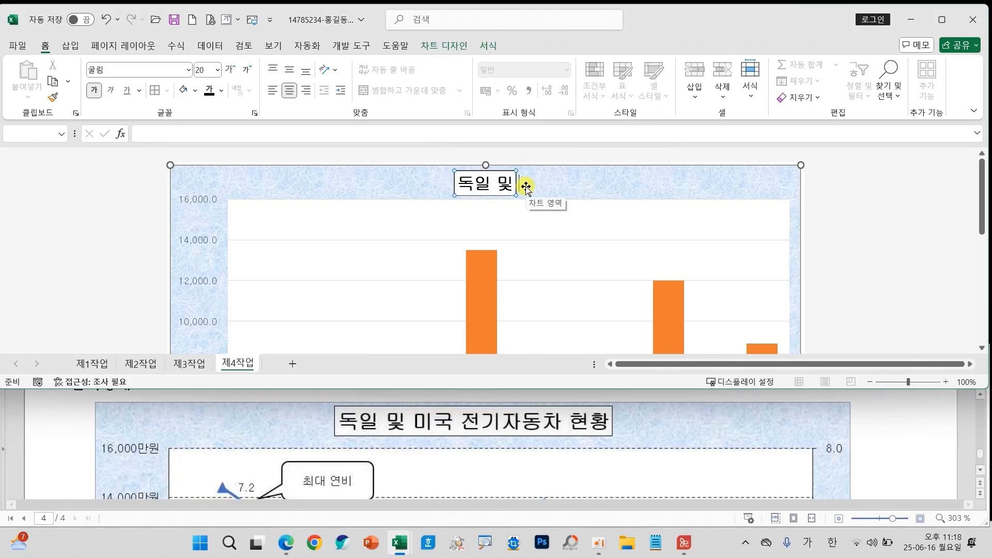
{"action": "type", "text": " 미국 전기자동차 현"}
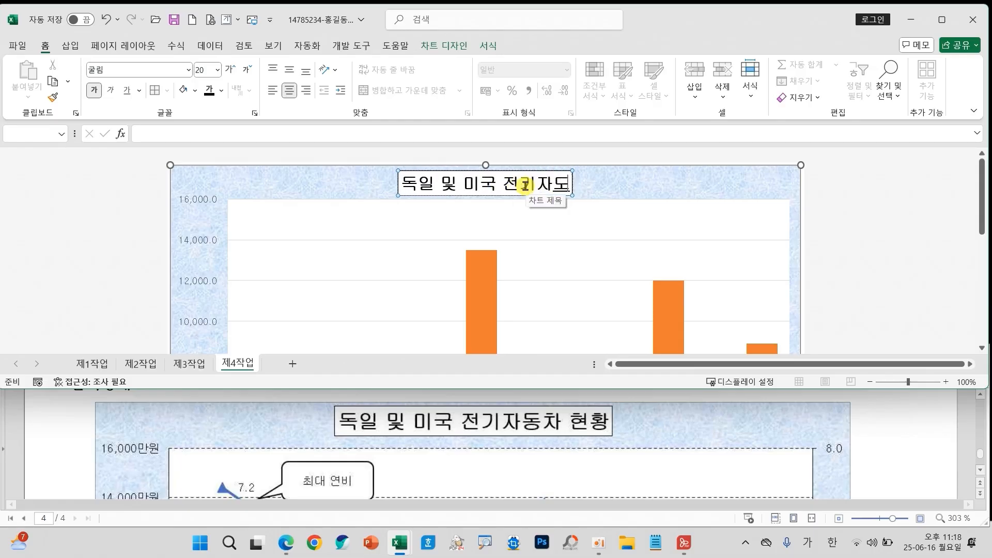
{"action": "type", "text": "황"}
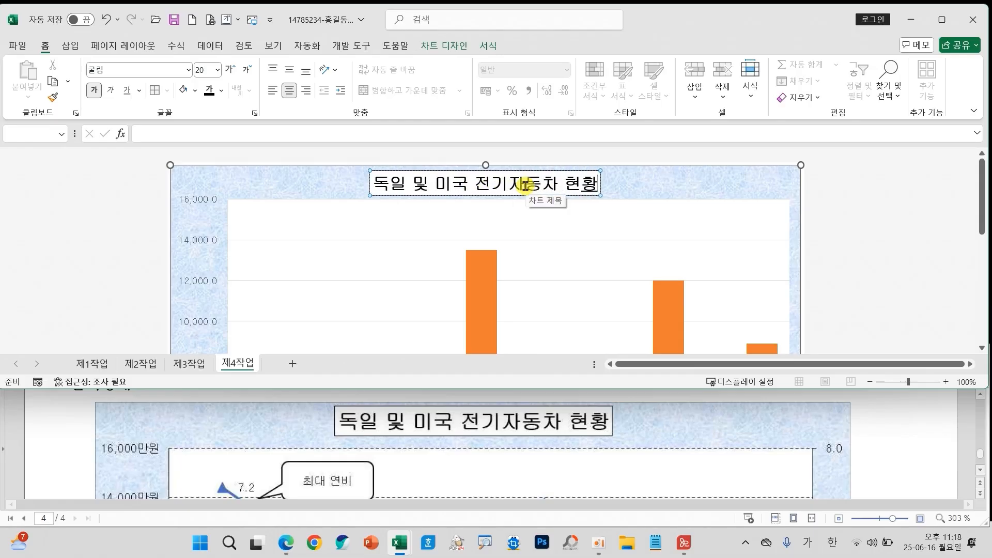
{"action": "left_click", "coordinate": [646, 175]}
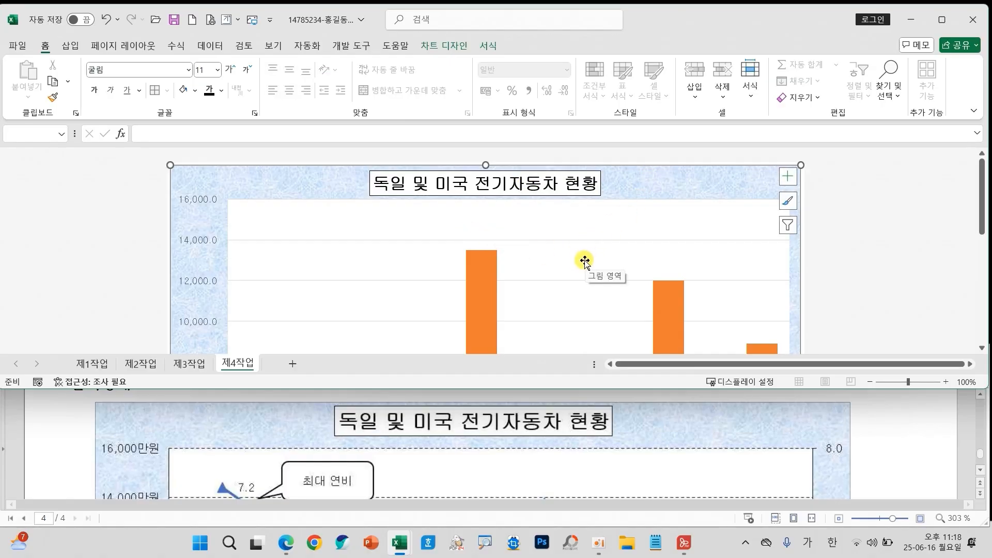
Change the 연비(km/kWh) series to a line with markers (표식이 있는 꺾은선형) plotted on the secondary axis, keeping 가격 as clustered columns
{"action": "scroll", "coordinate": [571, 261], "scroll_direction": "down", "scroll_amount": 1}
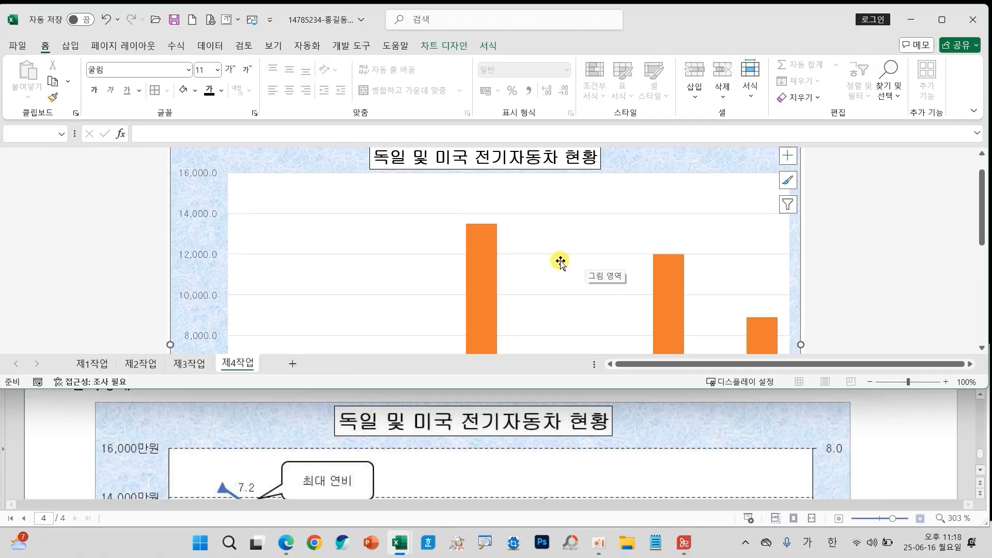
{"action": "scroll", "coordinate": [532, 472], "scroll_direction": "down", "scroll_amount": 2}
{"action": "scroll", "coordinate": [535, 469], "scroll_direction": "up", "scroll_amount": 3}
{"action": "scroll", "coordinate": [535, 469], "scroll_direction": "up", "scroll_amount": 5}
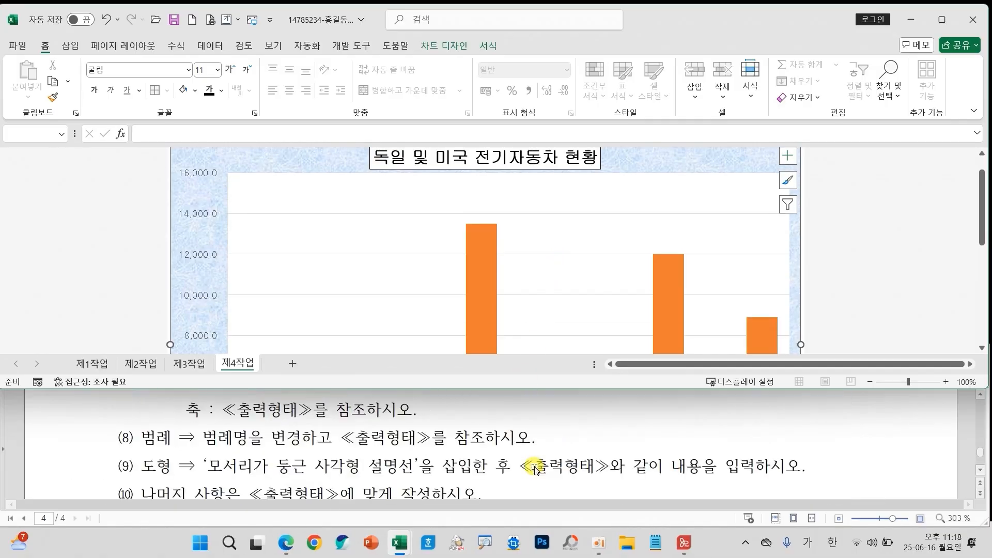
{"action": "scroll", "coordinate": [535, 469], "scroll_direction": "up", "scroll_amount": 2}
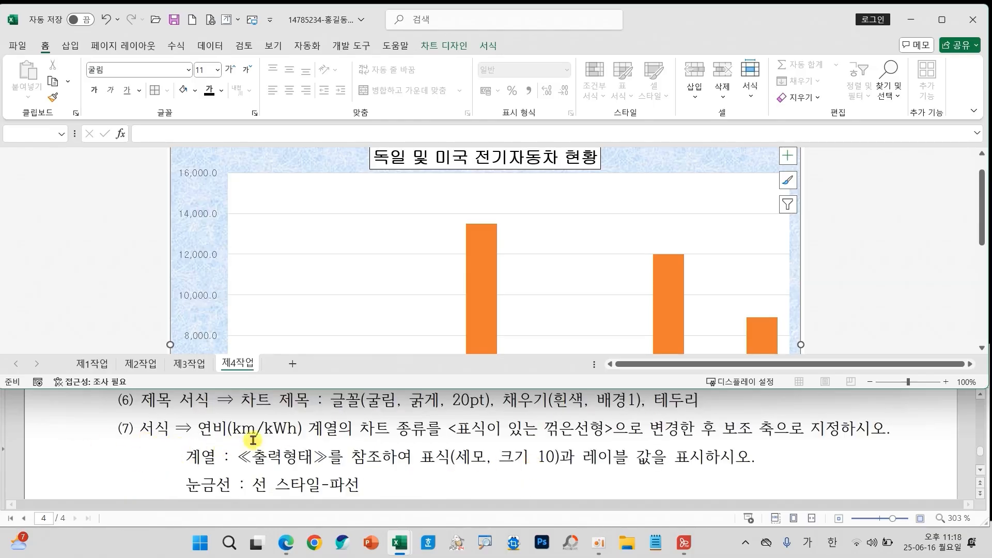
{"action": "scroll", "coordinate": [314, 273], "scroll_direction": "down", "scroll_amount": 1}
{"action": "scroll", "coordinate": [313, 271], "scroll_direction": "down", "scroll_amount": 6}
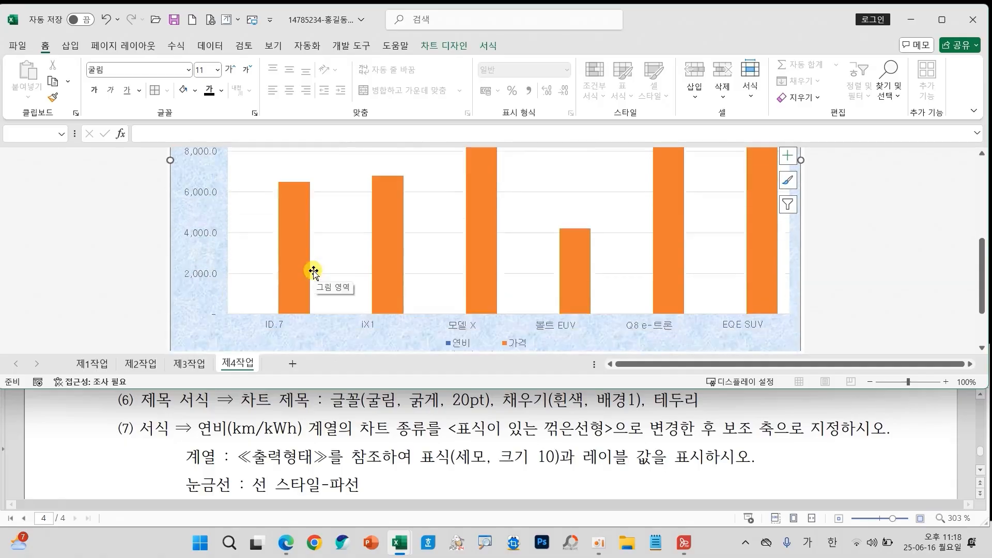
{"action": "left_click", "coordinate": [478, 223]}
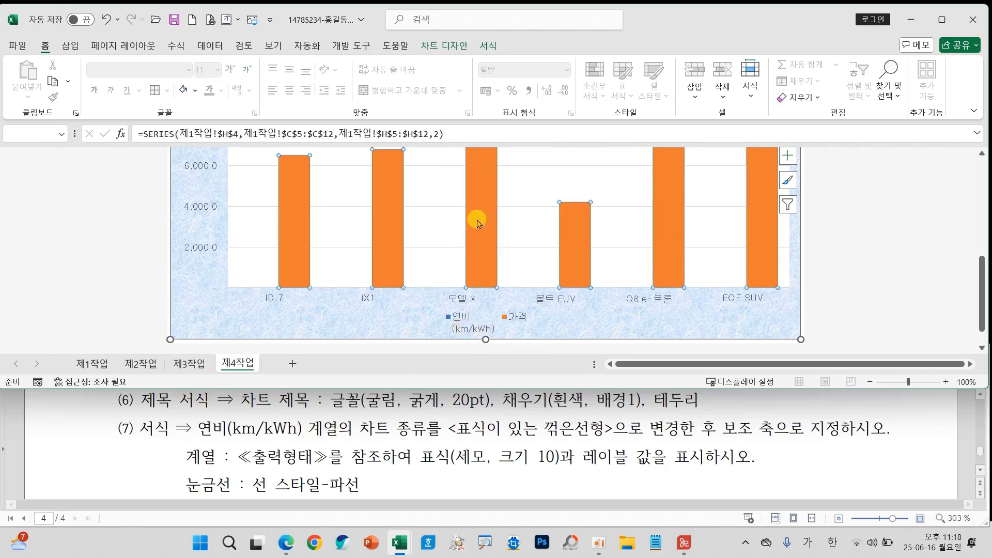
{"action": "right_click", "coordinate": [478, 223]}
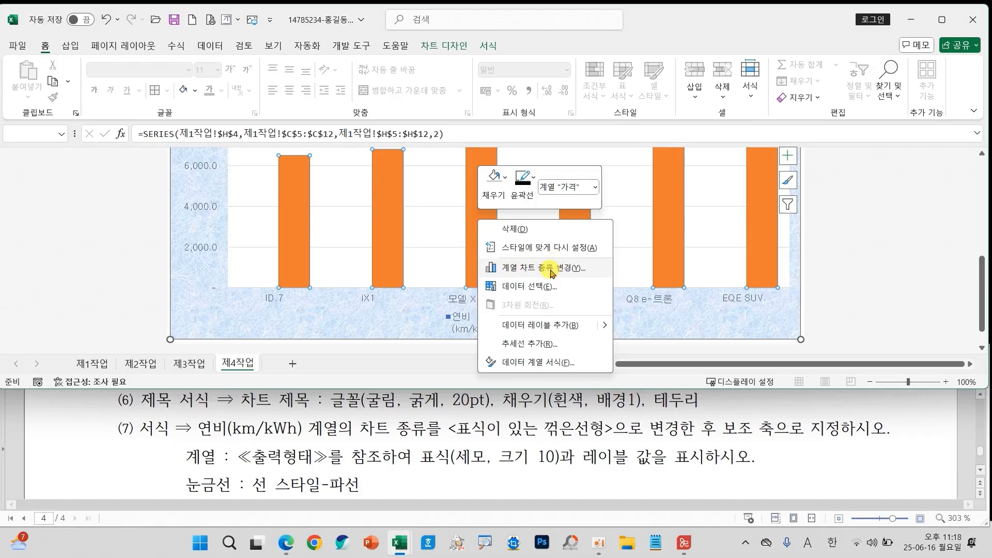
{"action": "left_click", "coordinate": [543, 268]}
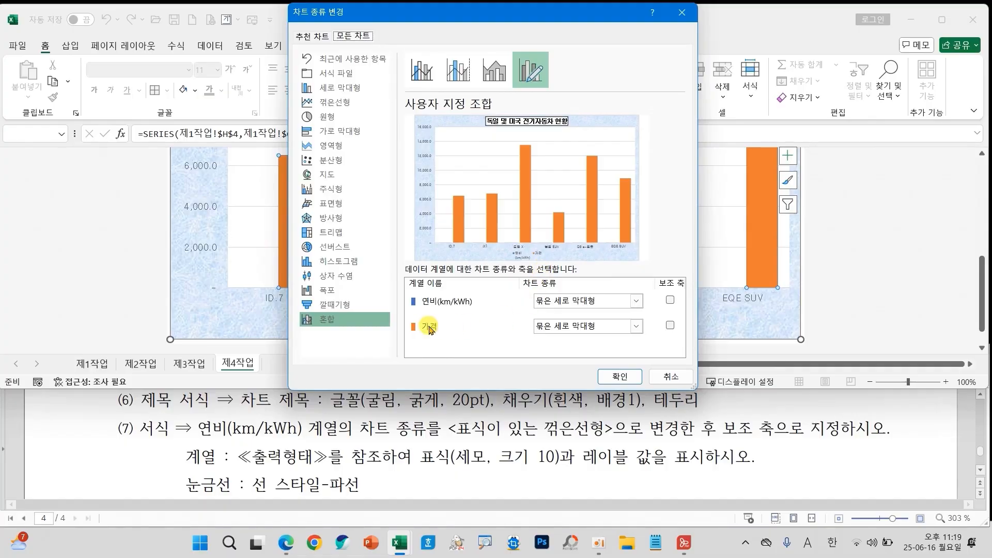
{"action": "left_click", "coordinate": [430, 309]}
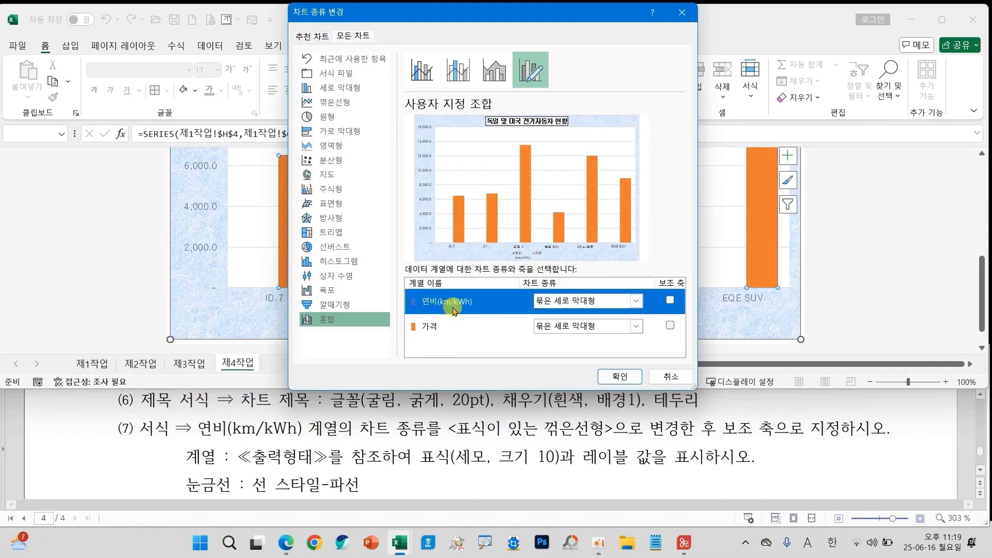
{"action": "left_click", "coordinate": [552, 302]}
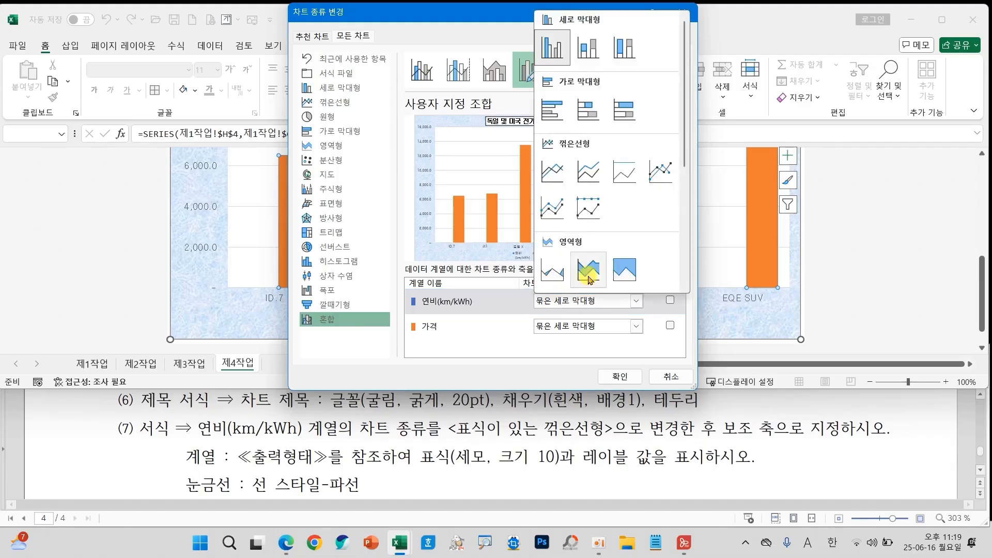
{"action": "left_click", "coordinate": [656, 179]}
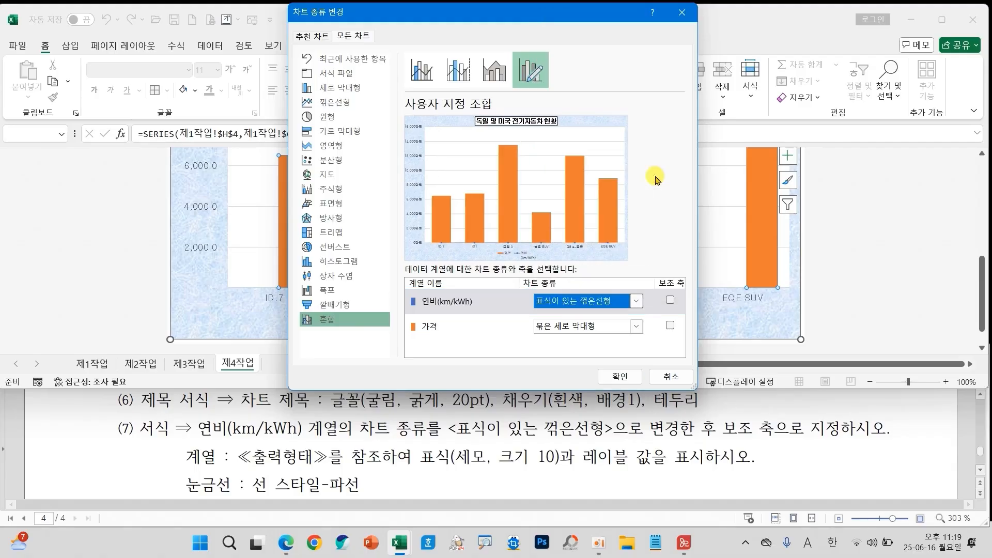
{"action": "left_click", "coordinate": [671, 300]}
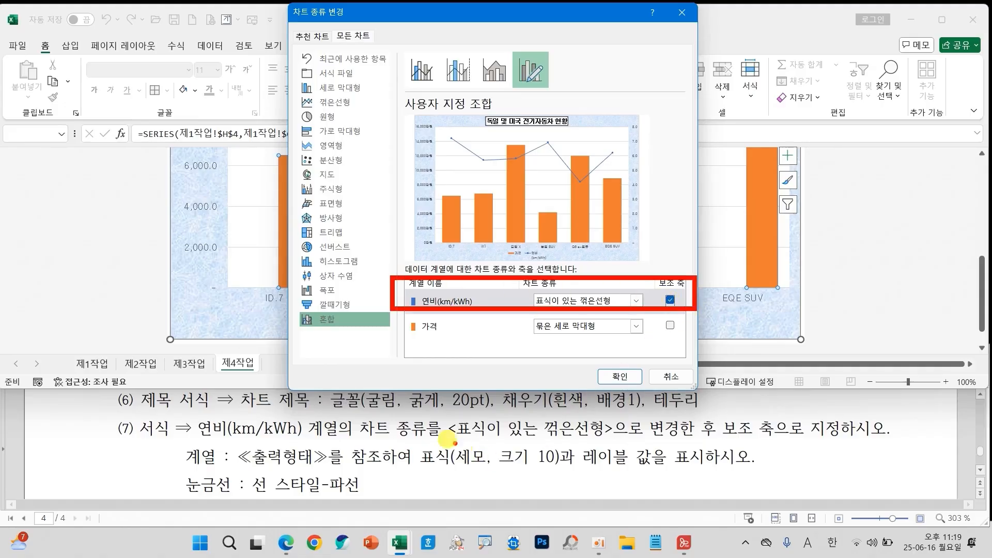
{"action": "mouse_move", "coordinate": [195, 415]}
{"action": "left_mouse_down"}
{"action": "mouse_move", "coordinate": [413, 434]}
{"action": "mouse_move", "coordinate": [778, 441]}
{"action": "left_mouse_up"}
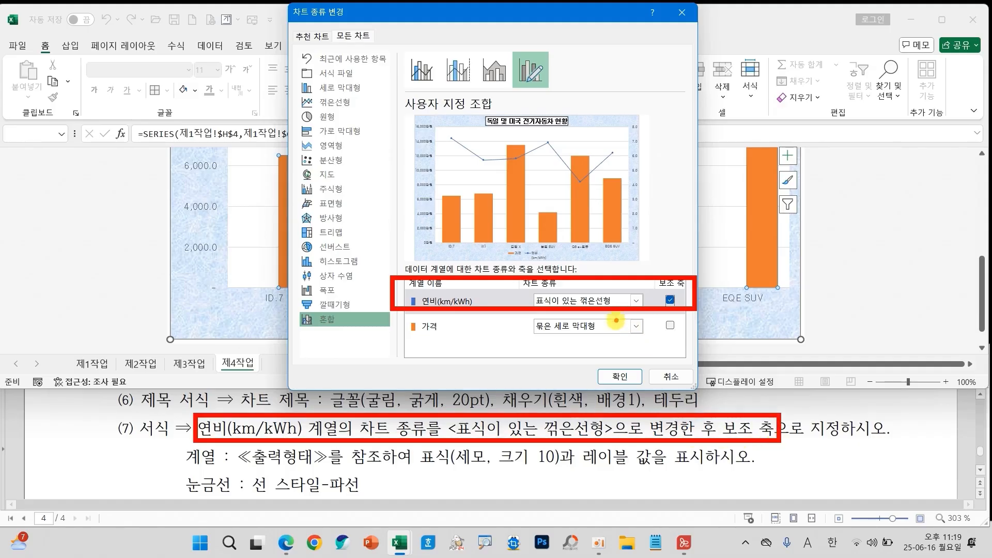
{"action": "left_click", "coordinate": [620, 376]}
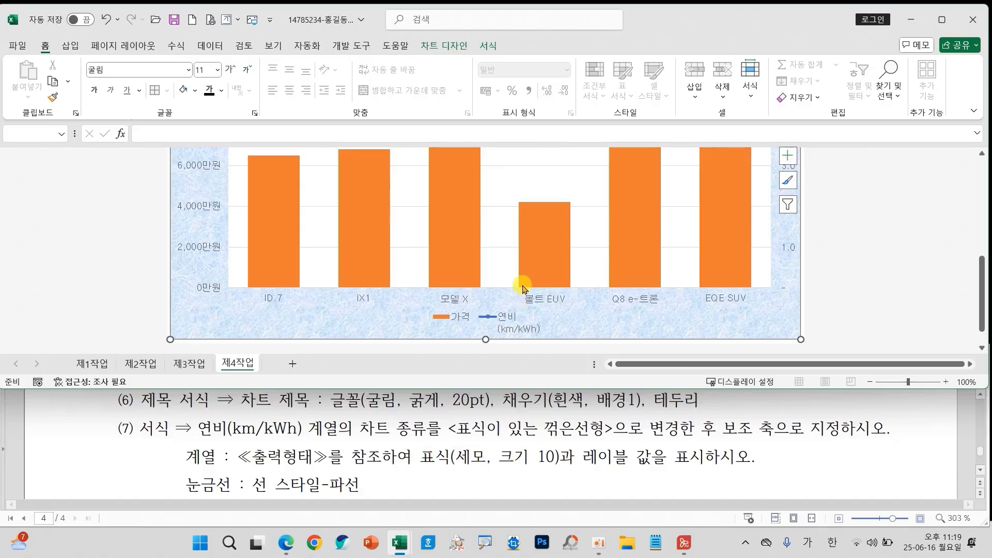
Set the 연비(km/kWh) line's markers to the built-in triangle shape at size 10, as condition (7) requires
{"action": "scroll", "coordinate": [522, 288], "scroll_direction": "up", "scroll_amount": 5}
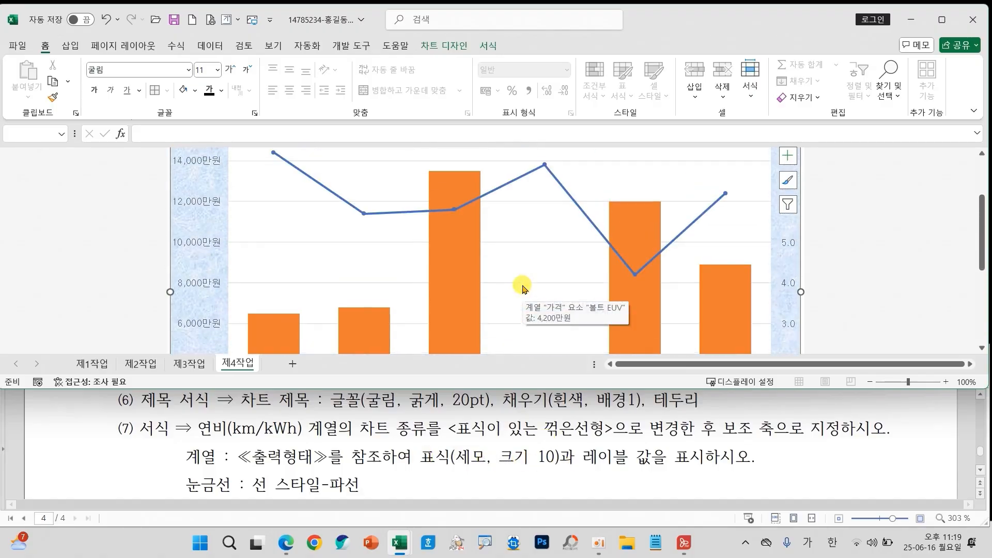
{"action": "right_click", "coordinate": [545, 167]}
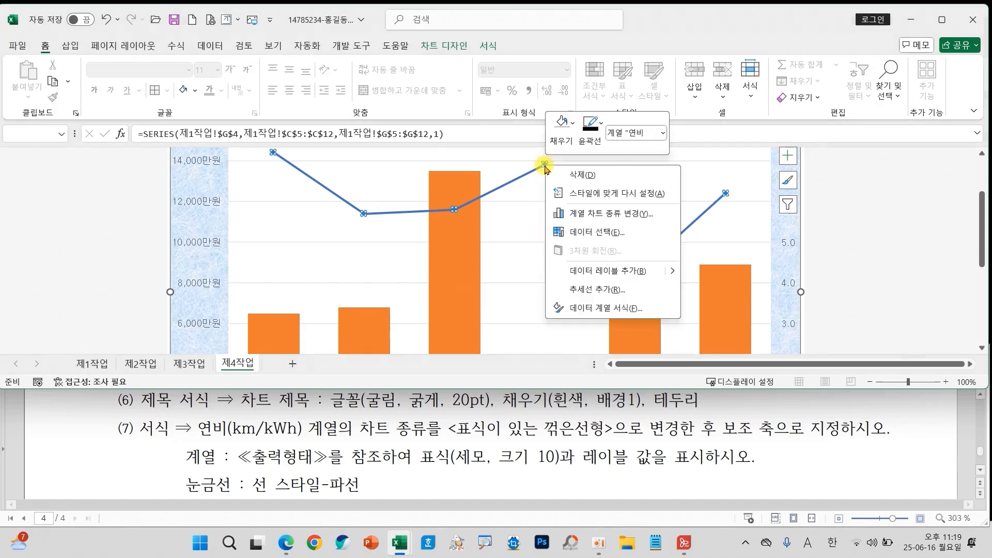
{"action": "left_click", "coordinate": [594, 308]}
{"action": "left_click", "coordinate": [824, 214]}
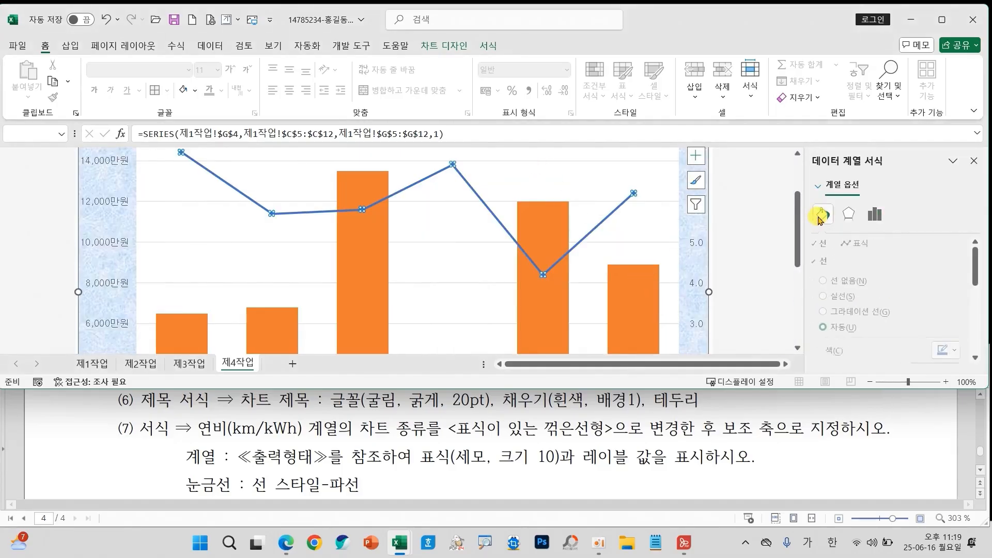
{"action": "left_click", "coordinate": [856, 244]}
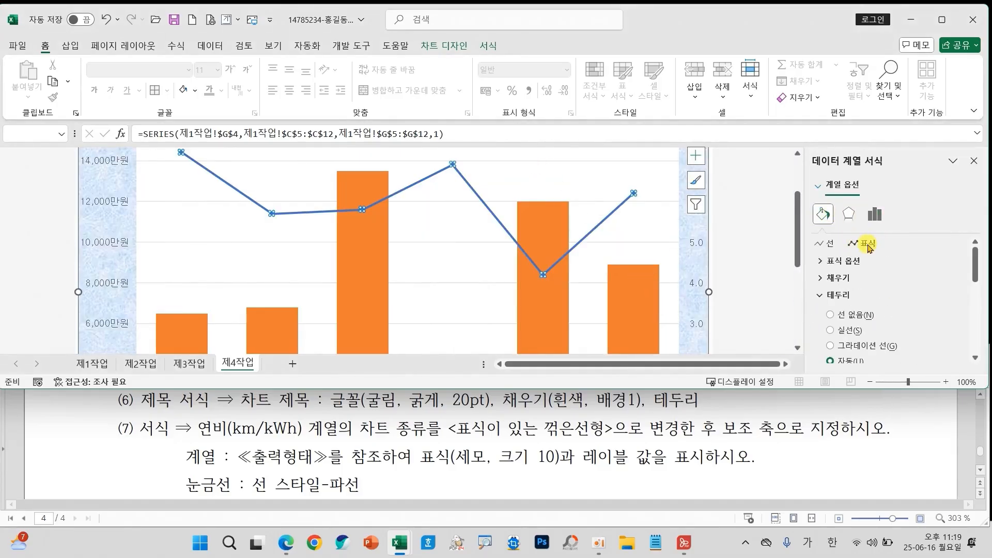
{"action": "left_click", "coordinate": [843, 262]}
{"action": "left_click", "coordinate": [861, 310]}
{"action": "scroll", "coordinate": [975, 270], "scroll_direction": "down", "scroll_amount": 3}
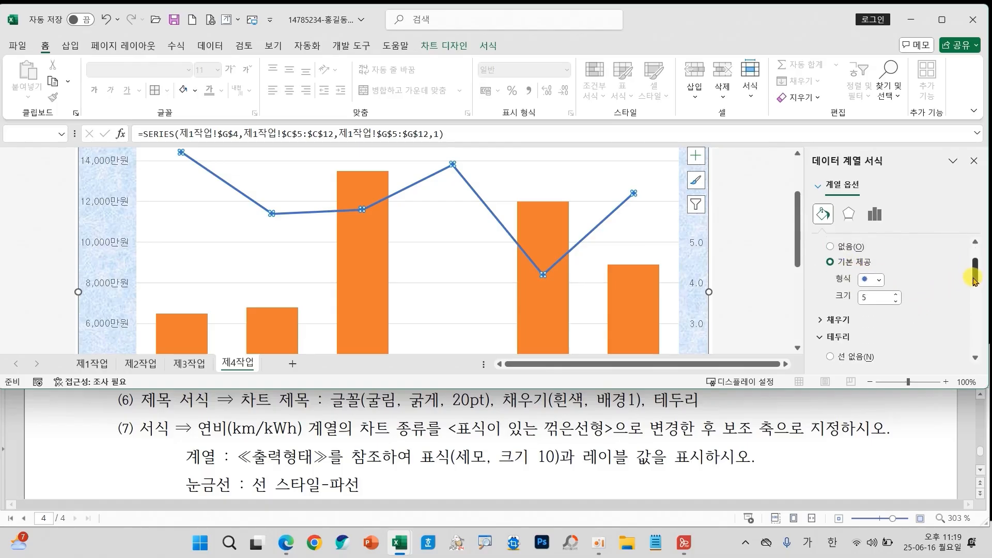
{"action": "left_click", "coordinate": [878, 279]}
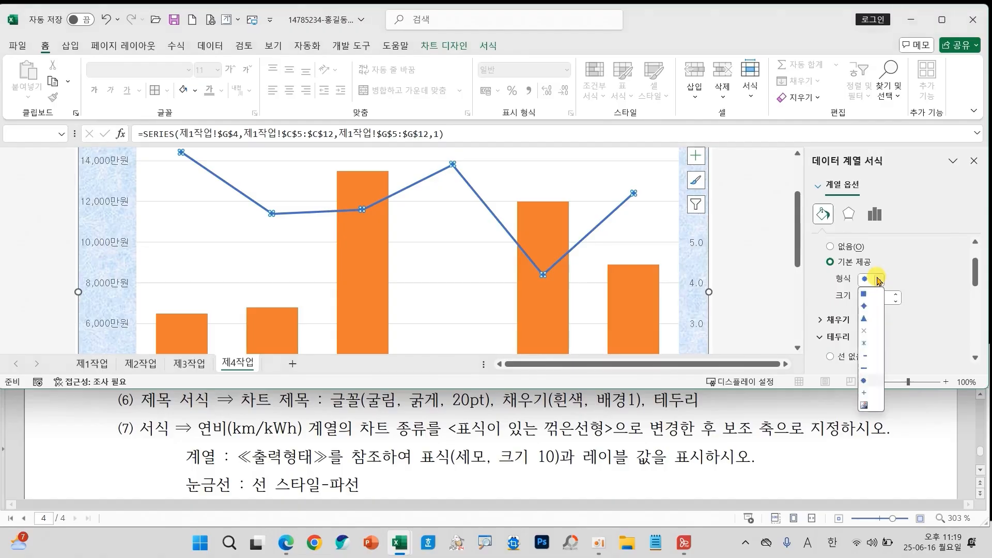
{"action": "left_click", "coordinate": [873, 309]}
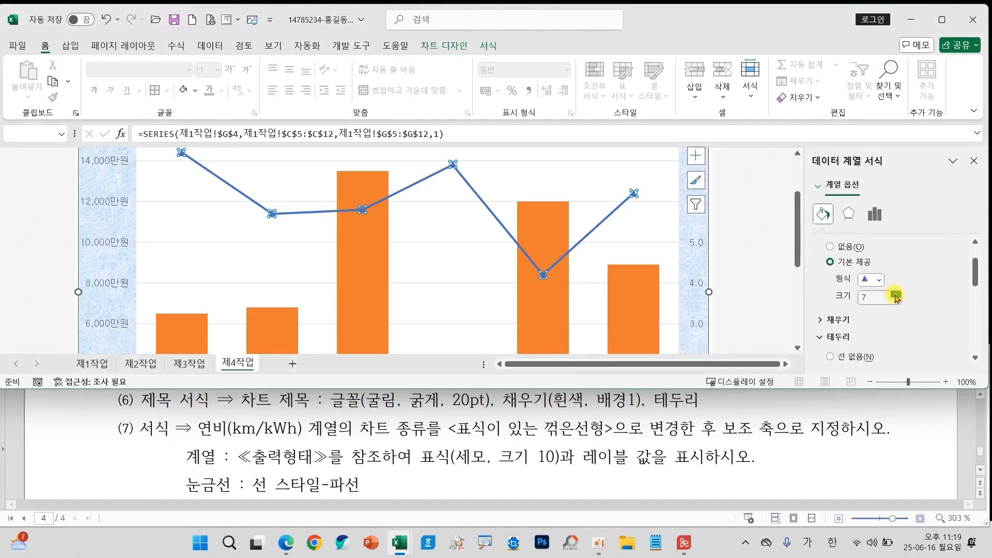
{"action": "left_click", "coordinate": [974, 163]}
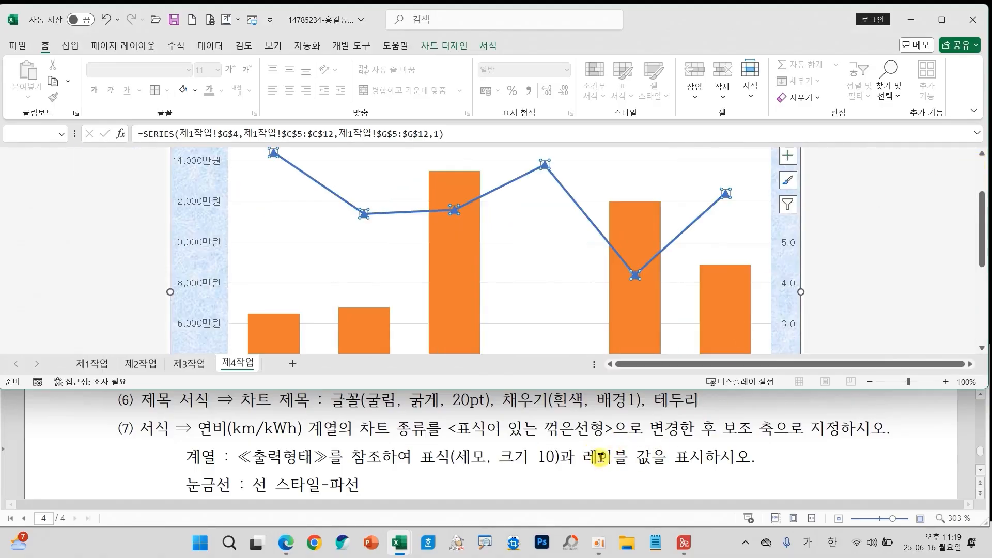
Add a data label to the right of only the ID.7 point on the 연비(km/kWh) line, matching the sample output
{"action": "left_click_drag", "start_coordinate": [576, 448], "coordinate": [670, 471]}
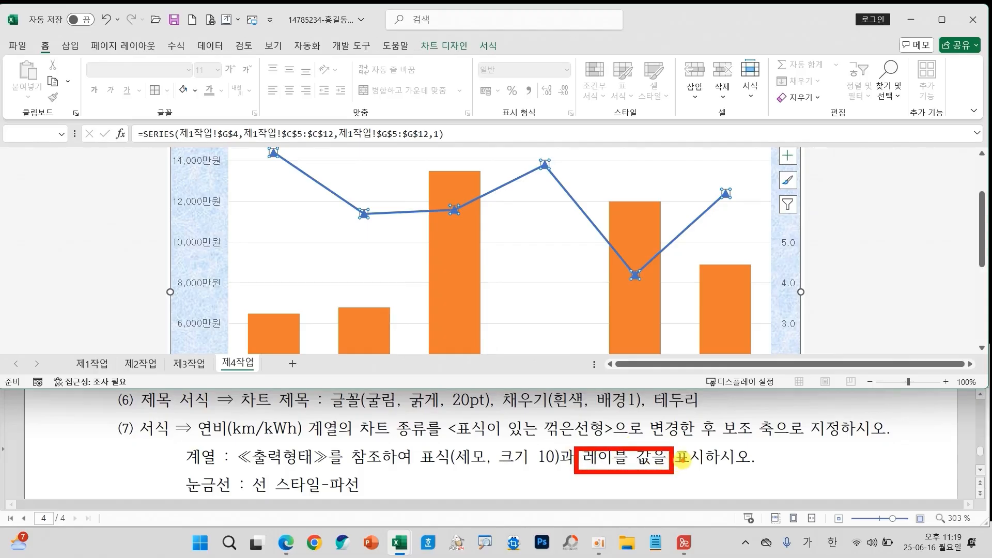
{"action": "scroll", "coordinate": [683, 460], "scroll_direction": "down", "scroll_amount": 10}
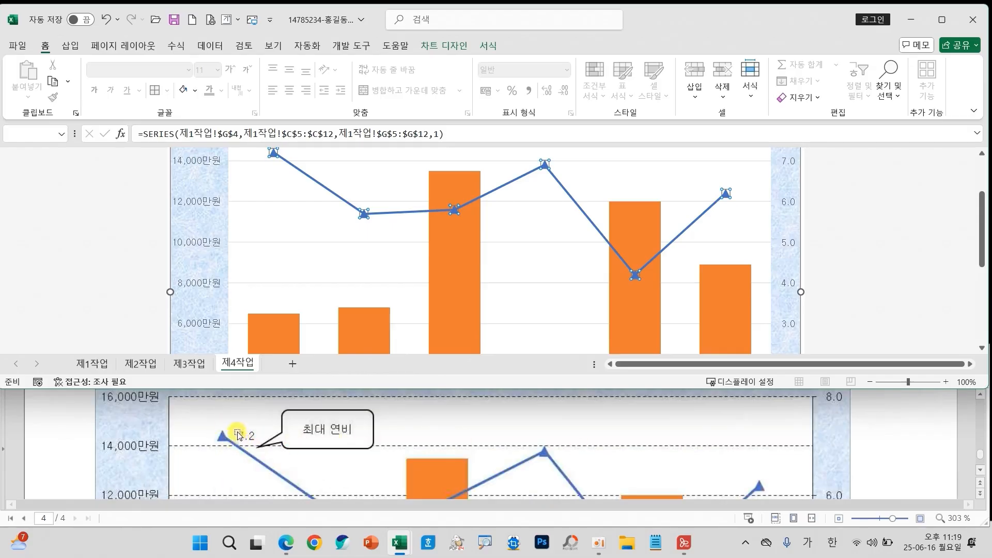
{"action": "scroll", "coordinate": [239, 436], "scroll_direction": "down", "scroll_amount": 6}
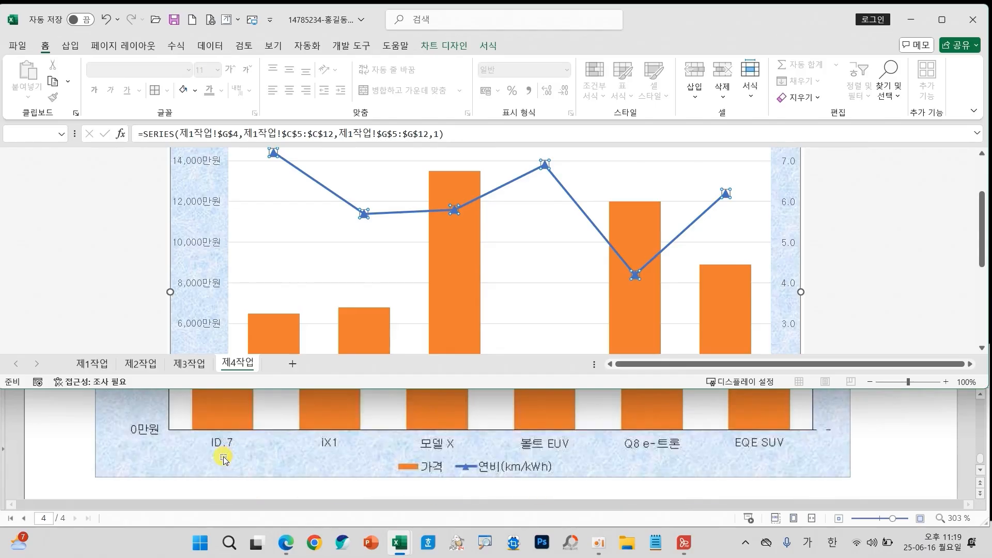
{"action": "scroll", "coordinate": [211, 443], "scroll_direction": "up", "scroll_amount": 6}
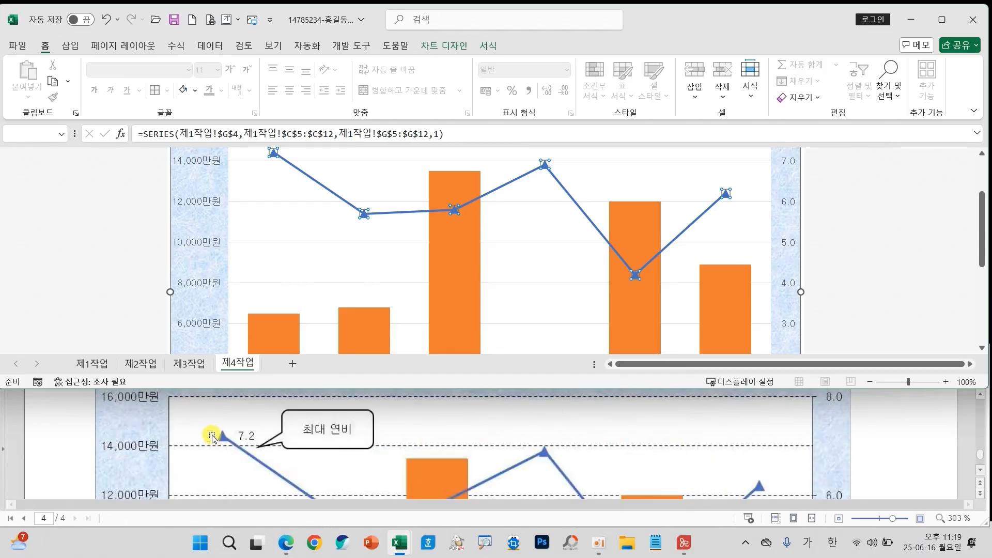
{"action": "scroll", "coordinate": [260, 277], "scroll_direction": "up", "scroll_amount": 1}
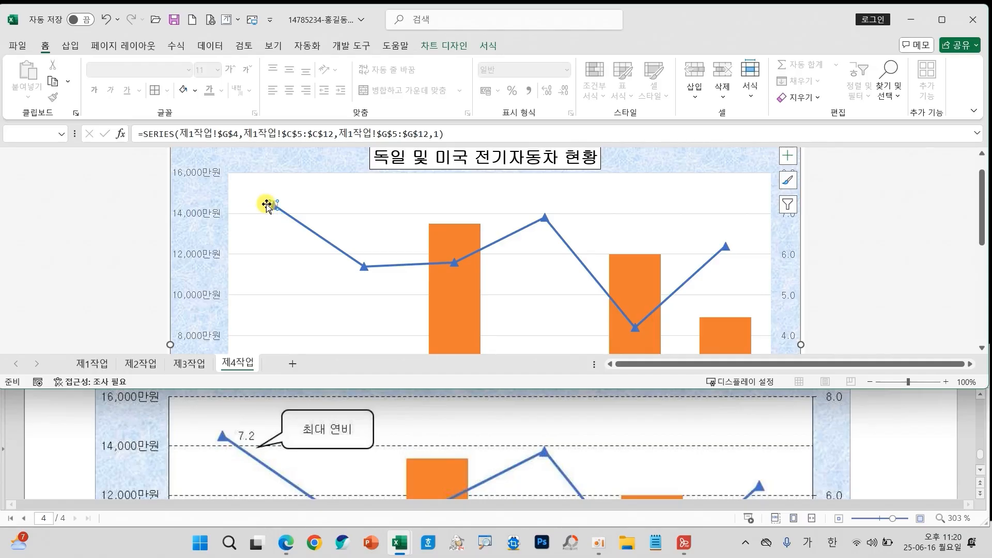
{"action": "left_click", "coordinate": [787, 156]}
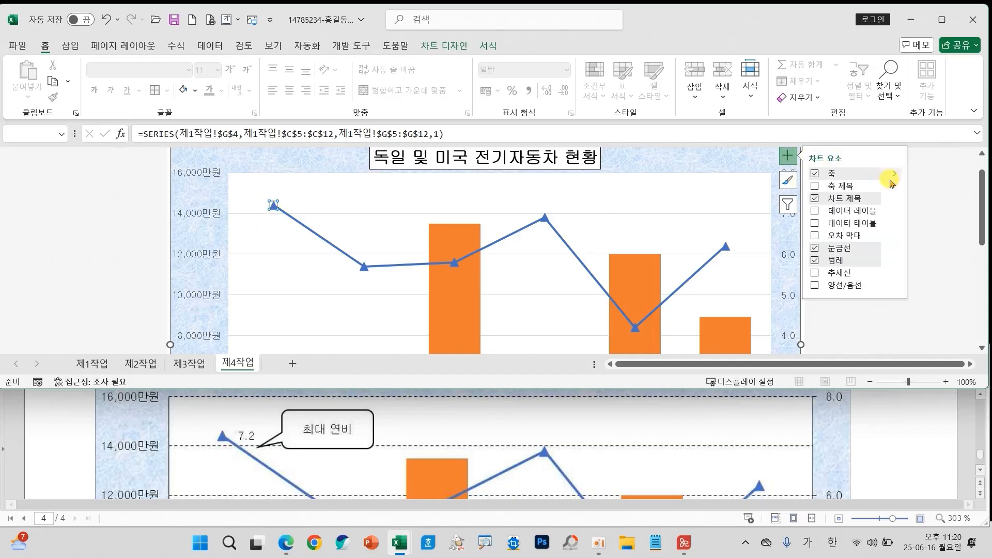
{"action": "left_click", "coordinate": [892, 211]}
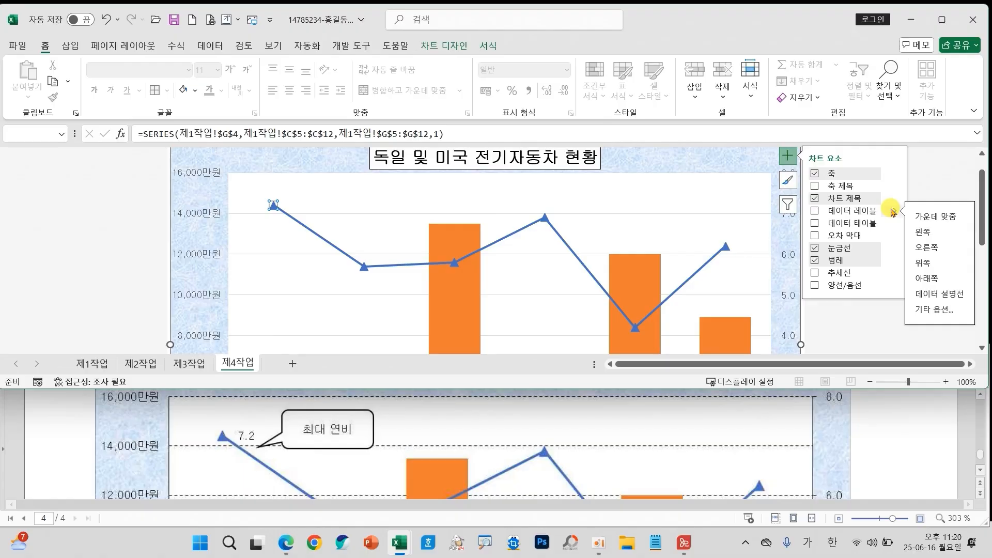
{"action": "left_click", "coordinate": [936, 250]}
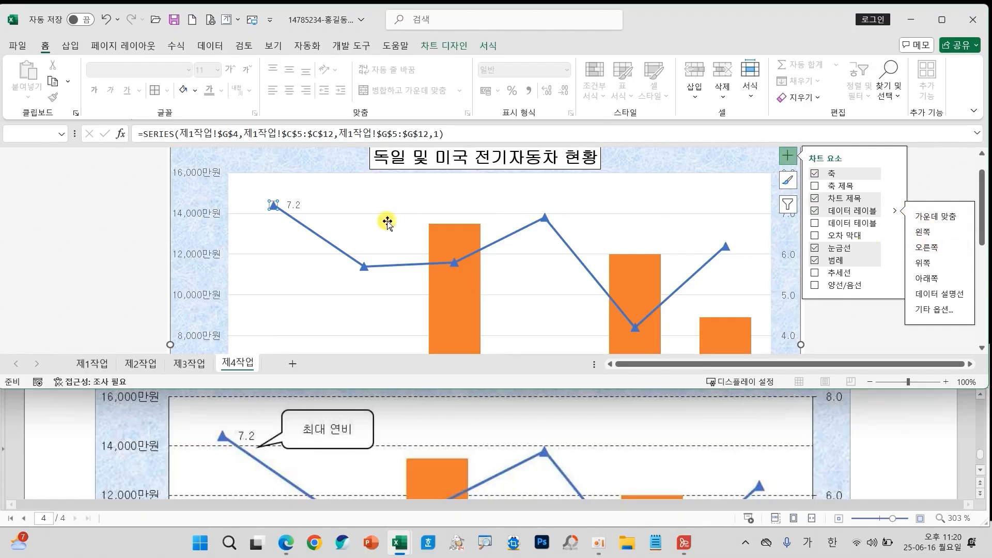
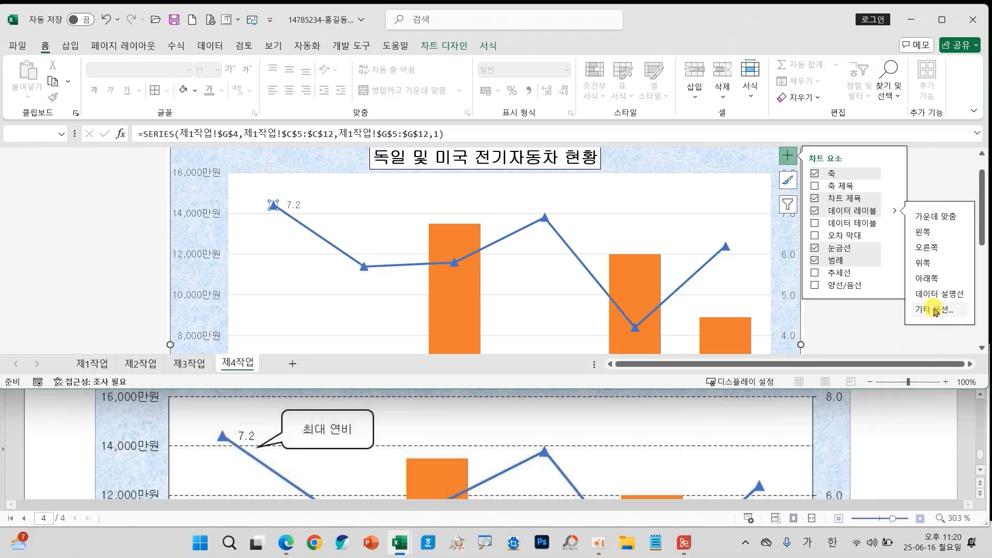
{"action": "left_click", "coordinate": [682, 164]}
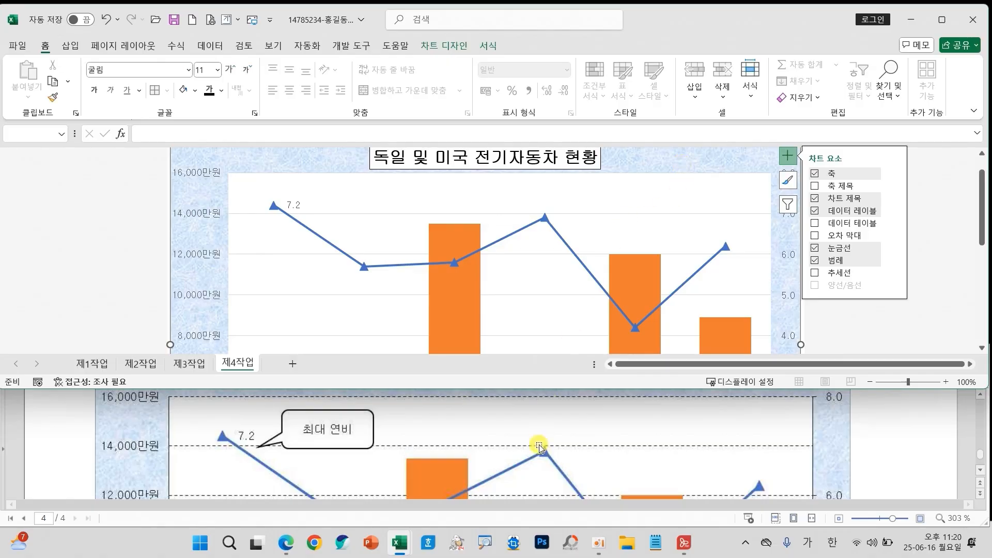
Format the primary major gridlines as black dashed lines (파선), following condition (7)
{"action": "scroll", "coordinate": [537, 449], "scroll_direction": "up", "scroll_amount": 10}
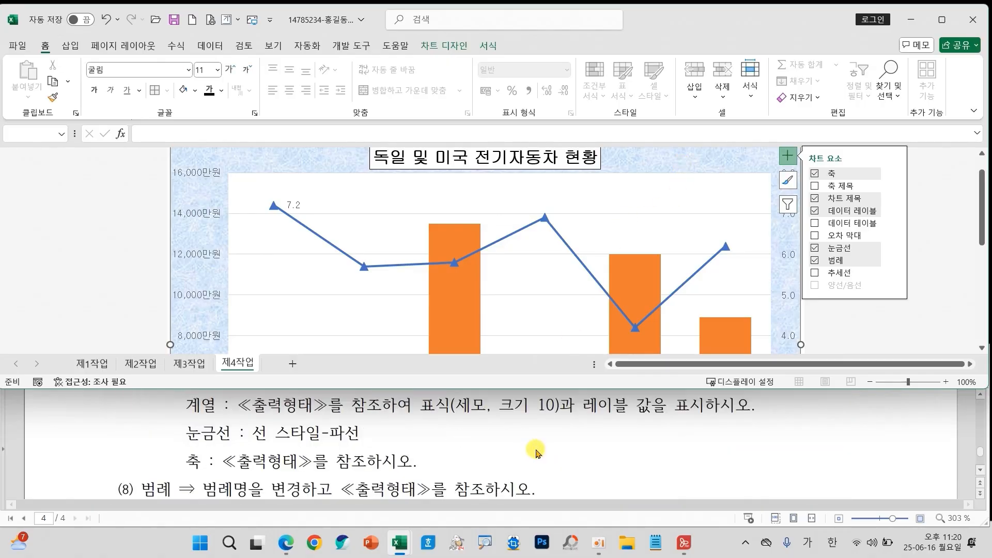
{"action": "left_click", "coordinate": [305, 295]}
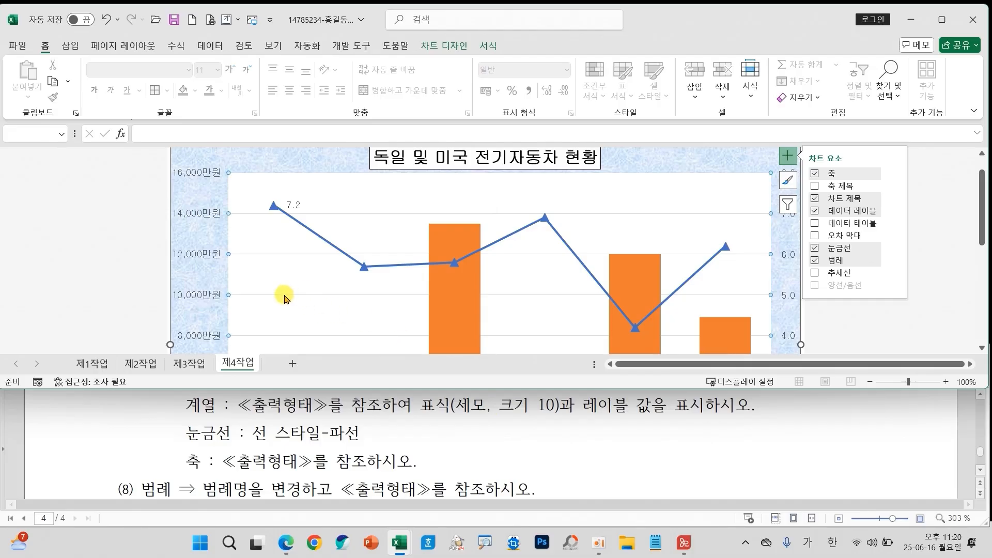
{"action": "mouse_move", "coordinate": [277, 294]}
{"action": "left_mouse_down"}
{"action": "mouse_move", "coordinate": [298, 290]}
{"action": "mouse_move", "coordinate": [288, 296]}
{"action": "left_mouse_up"}
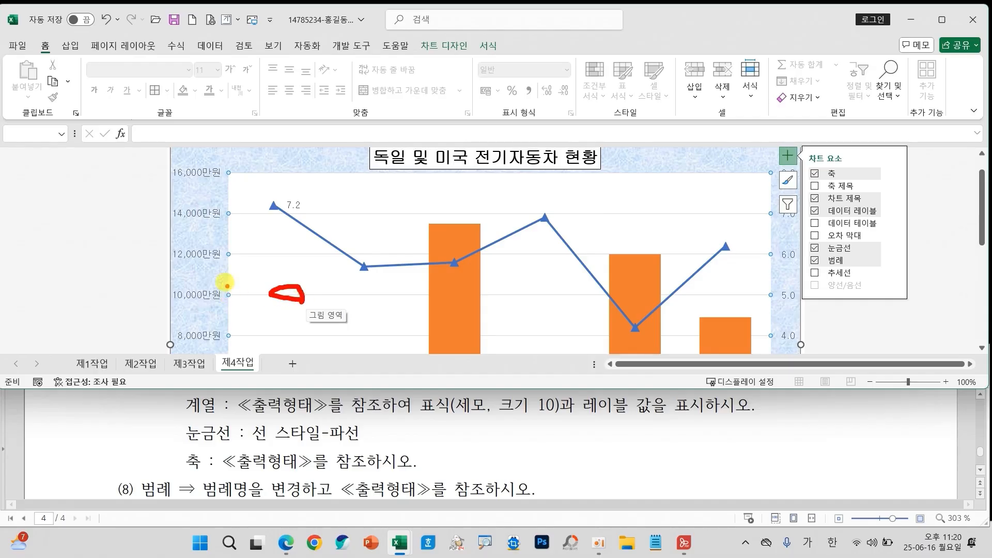
{"action": "right_click", "coordinate": [307, 296]}
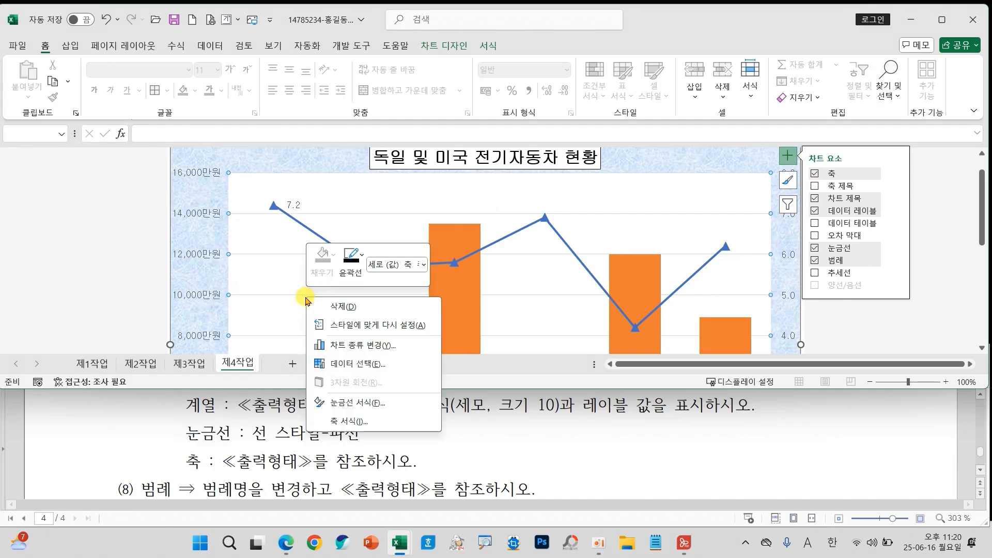
{"action": "left_click", "coordinate": [362, 403]}
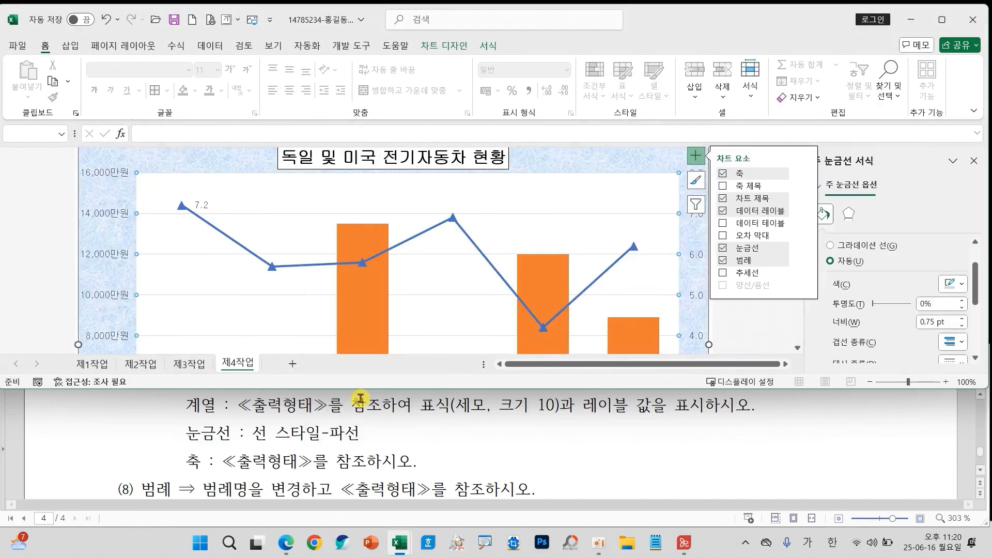
{"action": "left_click", "coordinate": [957, 289]}
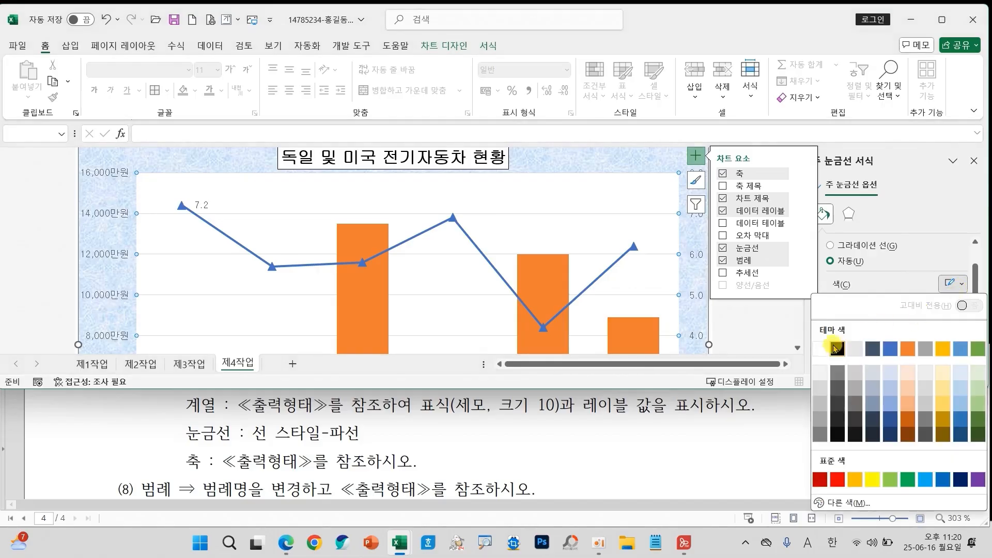
{"action": "left_click", "coordinate": [835, 350]}
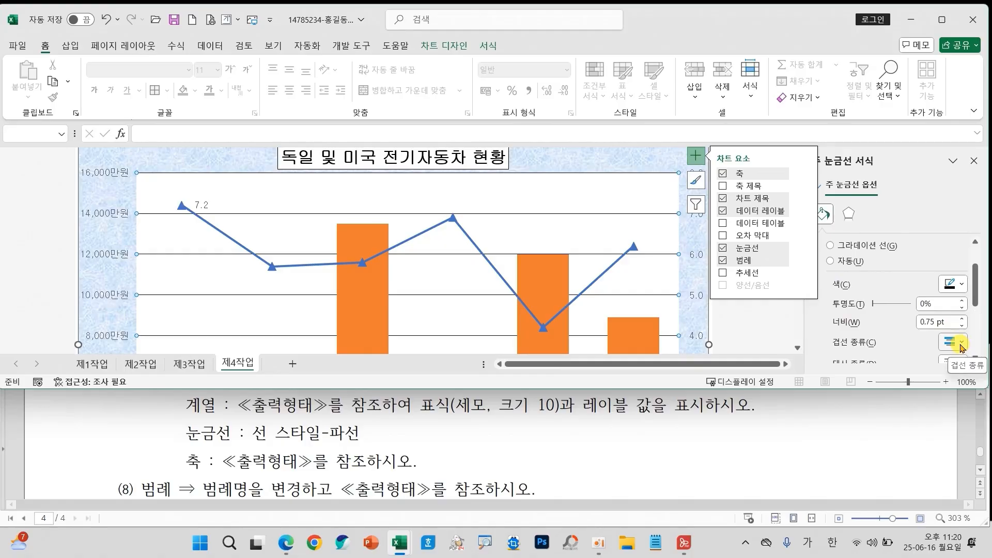
{"action": "left_click_drag", "start_coordinate": [976, 291], "coordinate": [975, 307]}
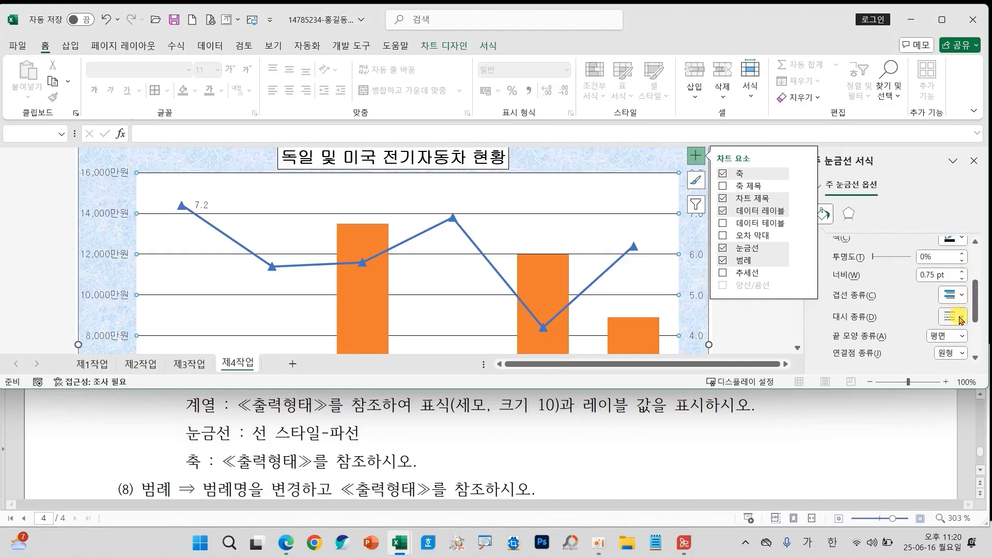
{"action": "left_click", "coordinate": [962, 318]}
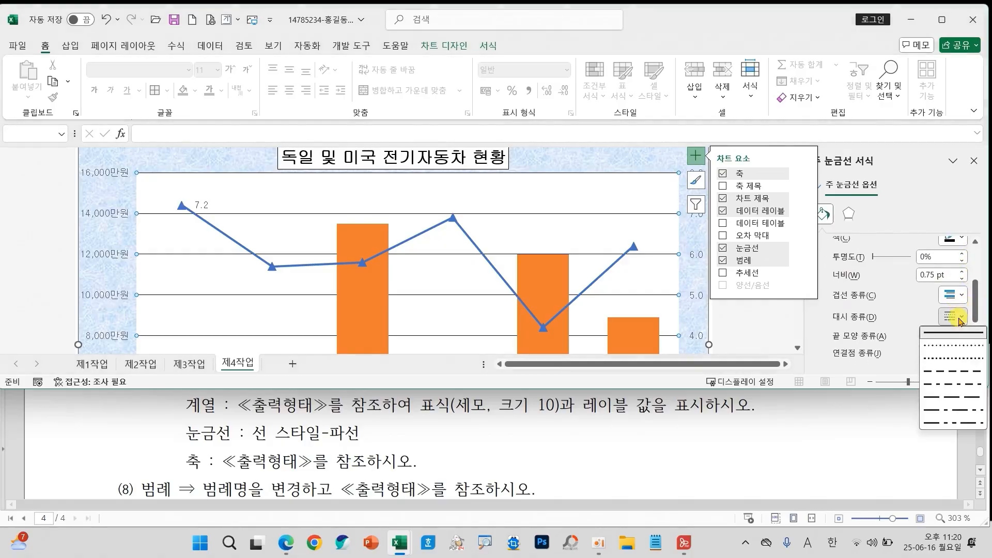
{"action": "left_click", "coordinate": [936, 372]}
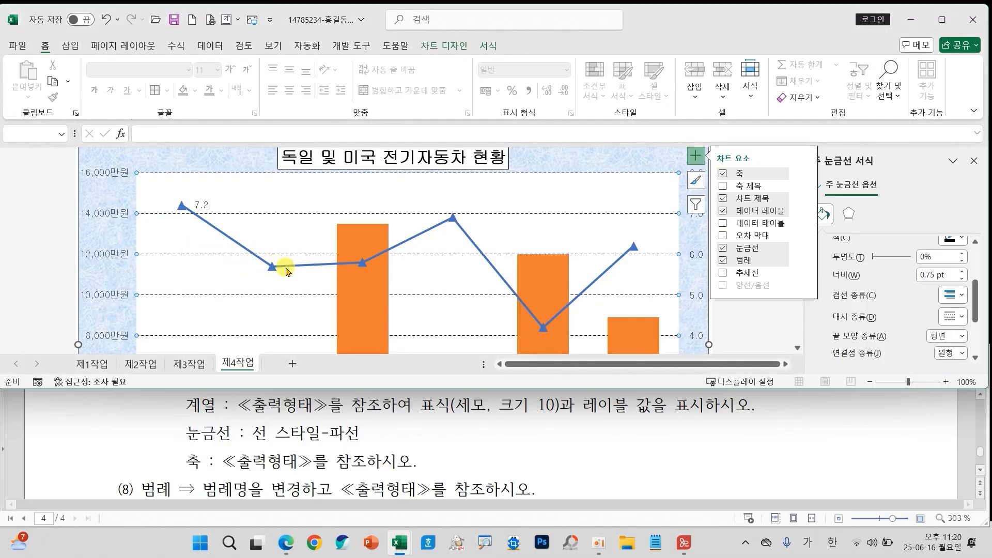
{"action": "scroll", "coordinate": [396, 272], "scroll_direction": "down", "scroll_amount": 1}
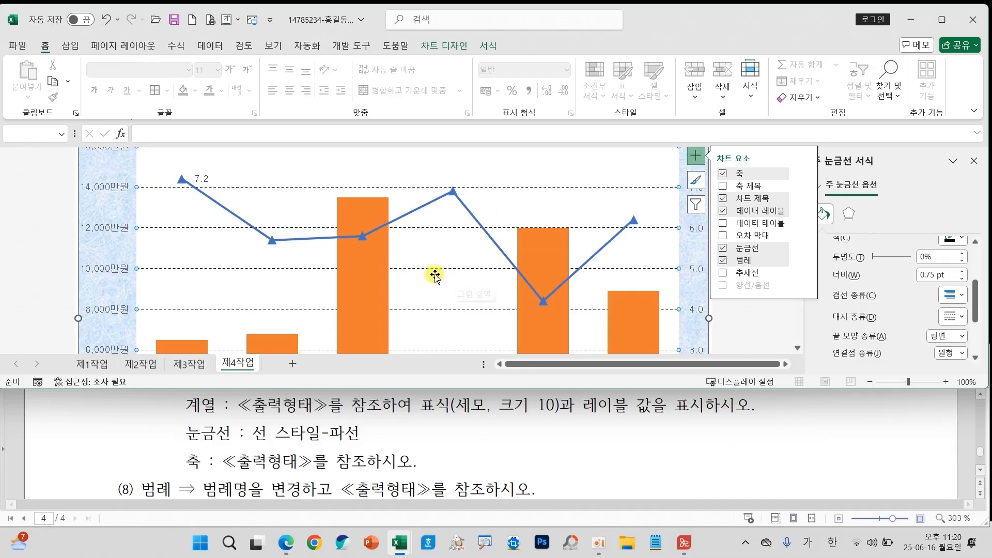
{"action": "left_click", "coordinate": [437, 270]}
Compare the chart's primary and secondary value axes with those in the sample output
{"action": "scroll", "coordinate": [304, 444], "scroll_direction": "down", "scroll_amount": 10}
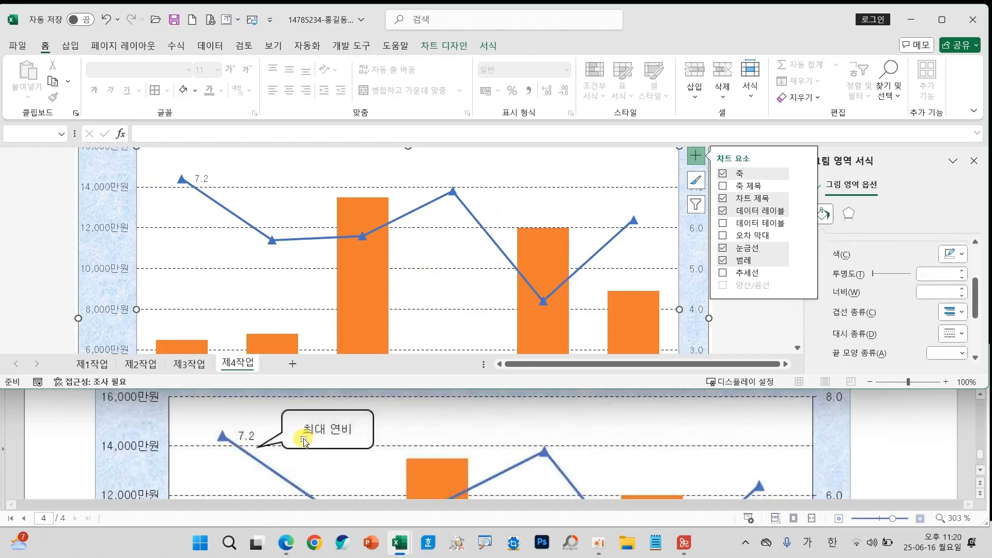
{"action": "scroll", "coordinate": [289, 443], "scroll_direction": "down", "scroll_amount": 6}
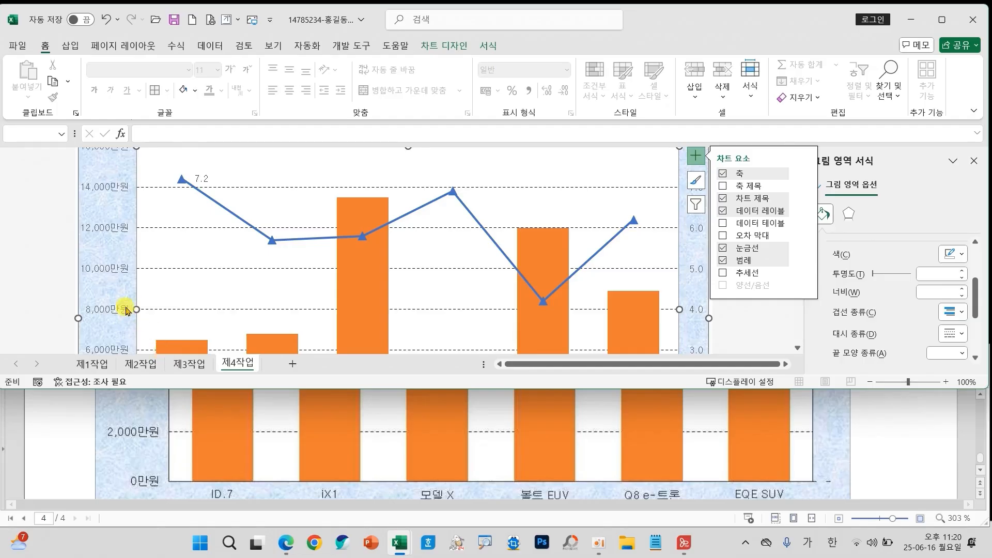
{"action": "scroll", "coordinate": [127, 315], "scroll_direction": "down", "scroll_amount": 6}
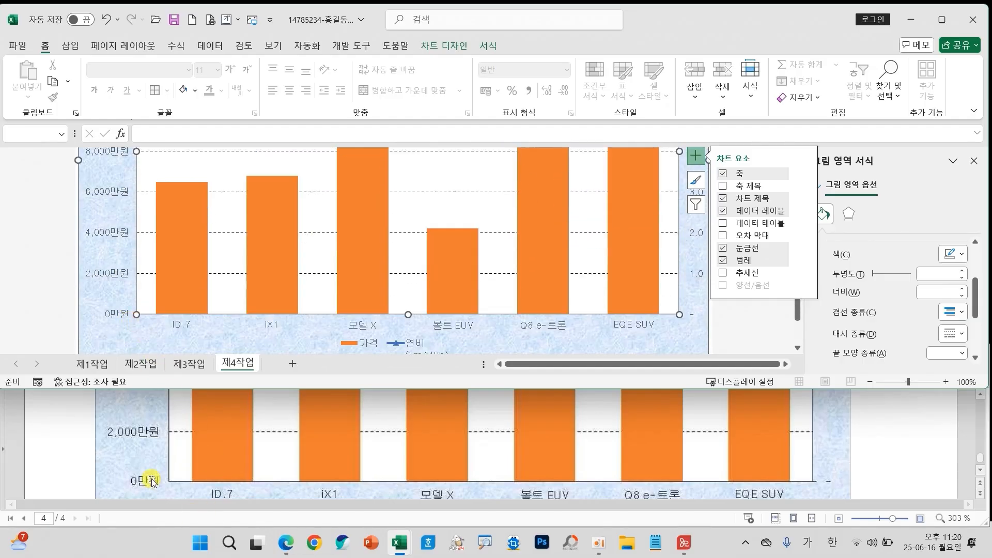
{"action": "scroll", "coordinate": [143, 439], "scroll_direction": "up", "scroll_amount": 7}
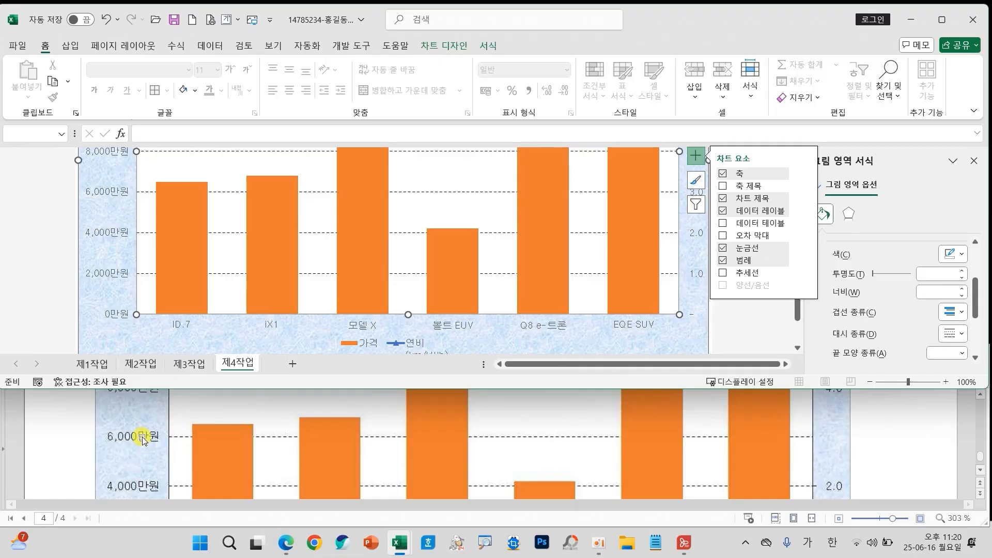
{"action": "scroll", "coordinate": [125, 286], "scroll_direction": "up", "scroll_amount": 1}
{"action": "scroll", "coordinate": [125, 286], "scroll_direction": "up", "scroll_amount": 7}
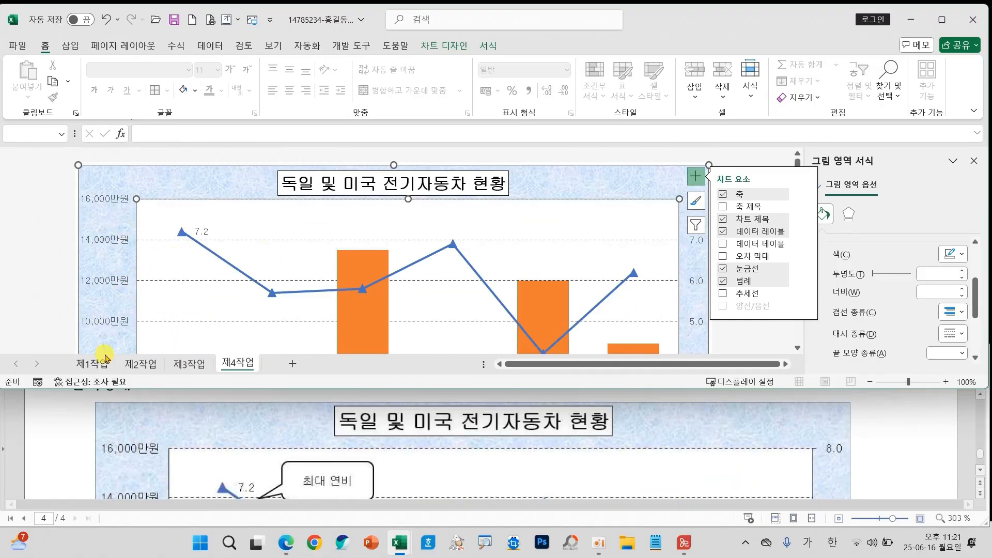
{"action": "left_click", "coordinate": [646, 190]}
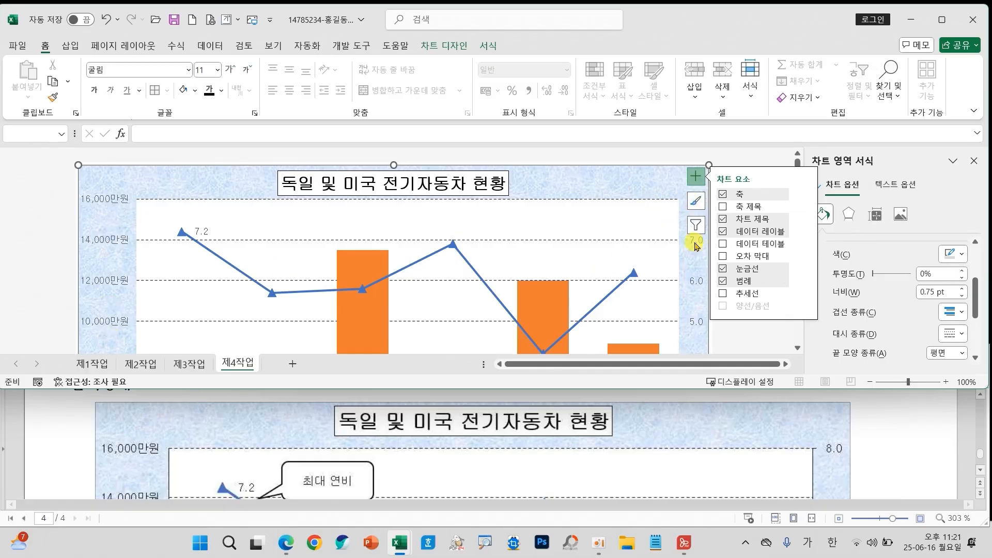
{"action": "left_click", "coordinate": [696, 276]}
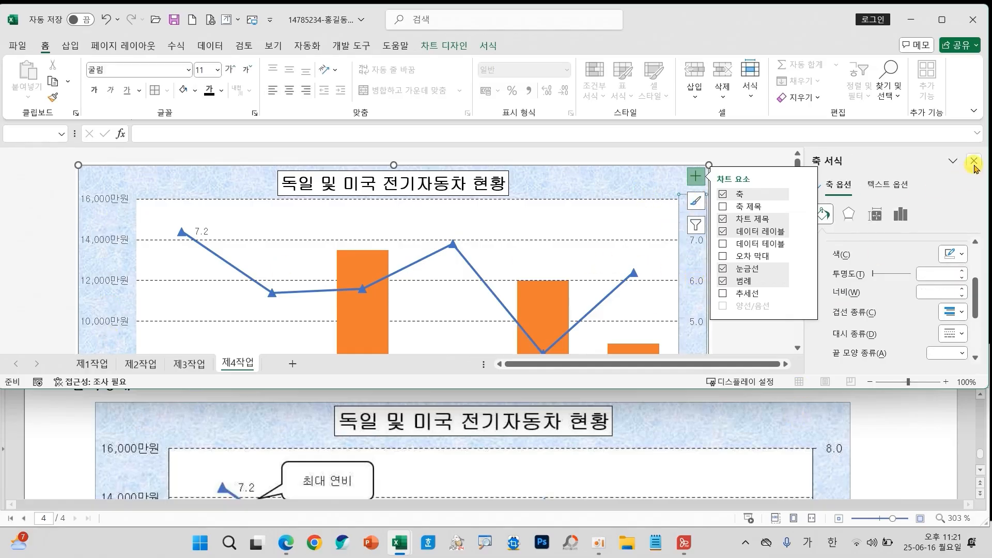
{"action": "left_click", "coordinate": [974, 162]}
{"action": "scroll", "coordinate": [807, 425], "scroll_direction": "down", "scroll_amount": 8}
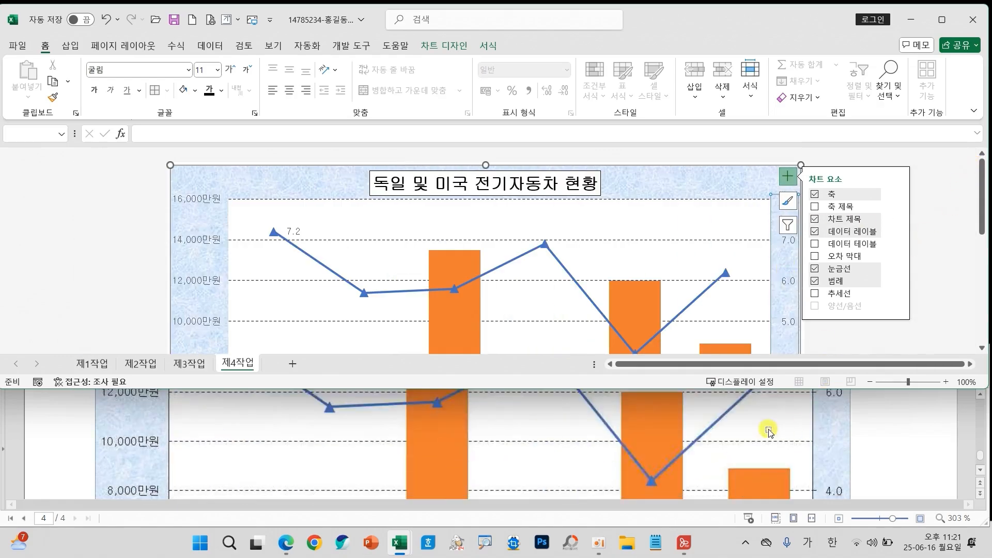
{"action": "scroll", "coordinate": [696, 266], "scroll_direction": "down", "scroll_amount": 2}
{"action": "scroll", "coordinate": [696, 267], "scroll_direction": "down", "scroll_amount": 4}
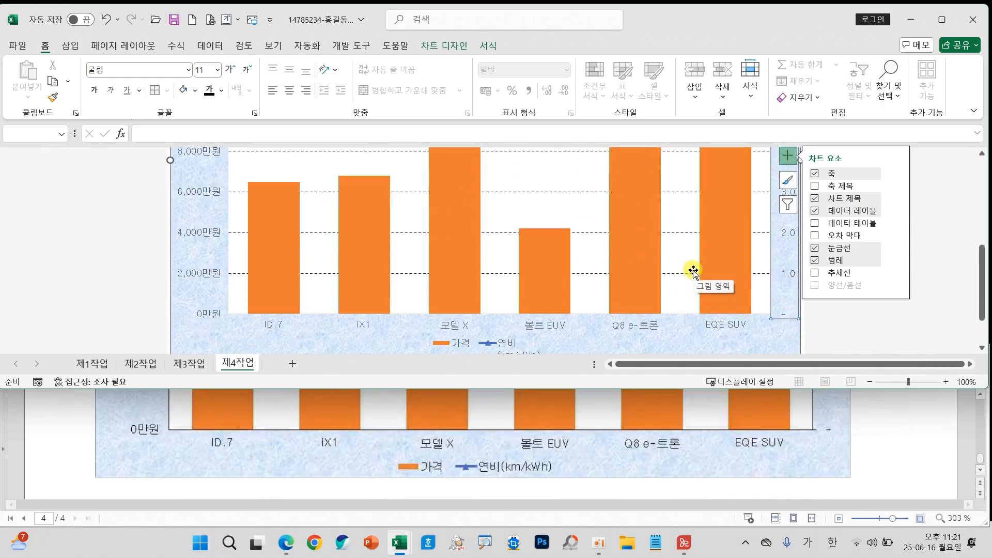
{"action": "scroll", "coordinate": [779, 439], "scroll_direction": "up", "scroll_amount": 1}
{"action": "scroll", "coordinate": [779, 440], "scroll_direction": "up", "scroll_amount": 1}
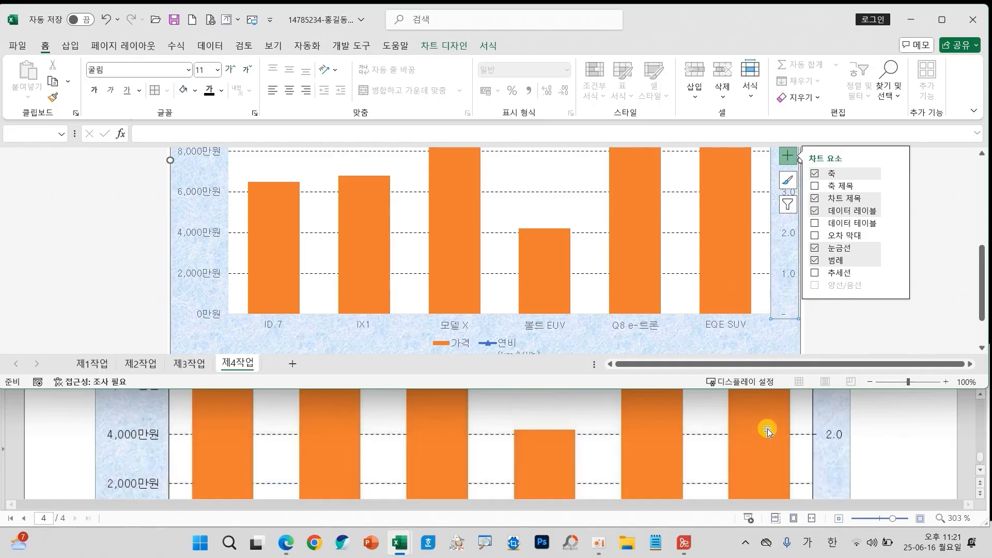
Set the secondary value axis's major unit (기본) to 2.0, matching the sample output
{"action": "right_click", "coordinate": [784, 275]}
{"action": "left_click", "coordinate": [830, 433]}
{"action": "scroll", "coordinate": [826, 465], "scroll_direction": "up", "scroll_amount": 5}
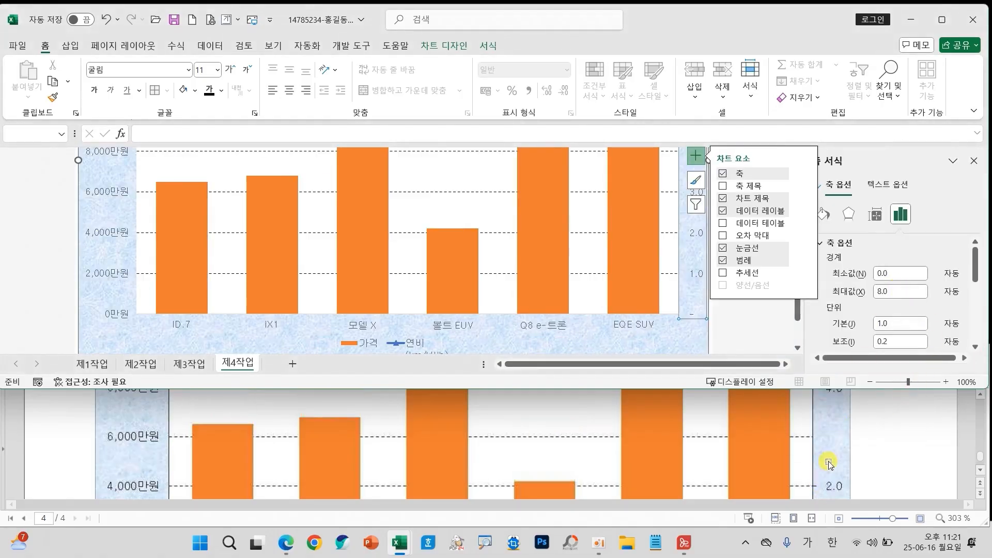
{"action": "scroll", "coordinate": [829, 464], "scroll_direction": "up", "scroll_amount": 1}
{"action": "left_click", "coordinate": [838, 331]}
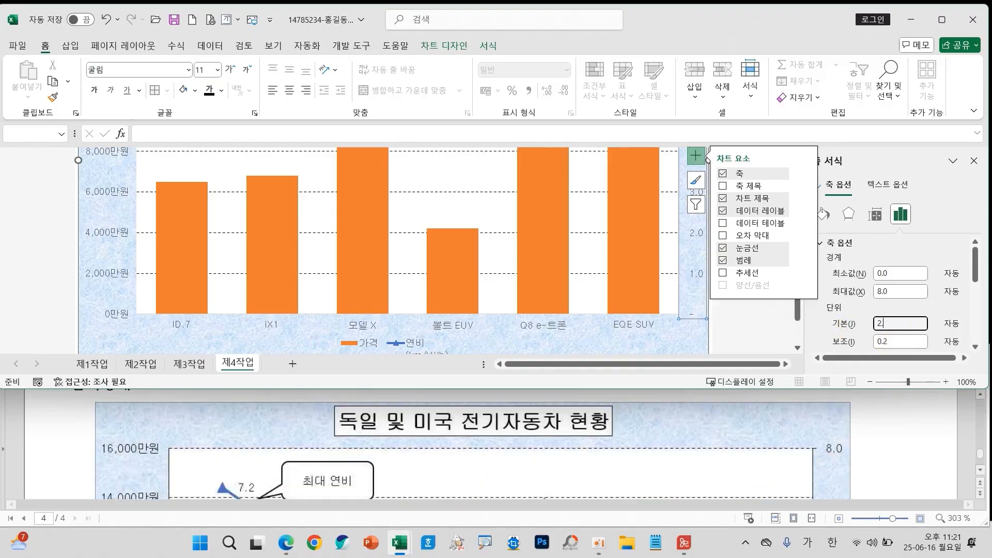
{"action": "type", "text": "2.0"}
{"action": "key", "text": "Return"}
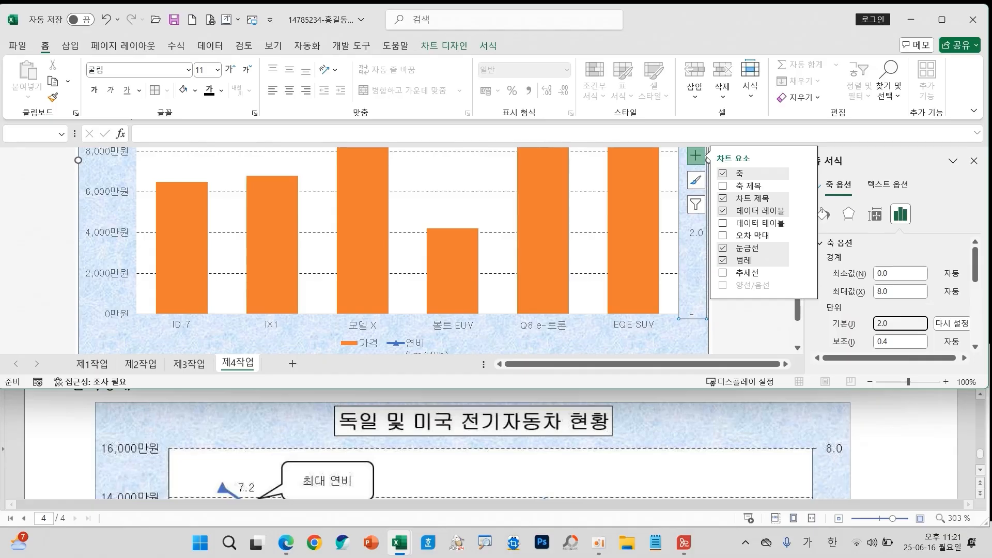
{"action": "left_click", "coordinate": [973, 161]}
{"action": "left_click", "coordinate": [847, 326]}
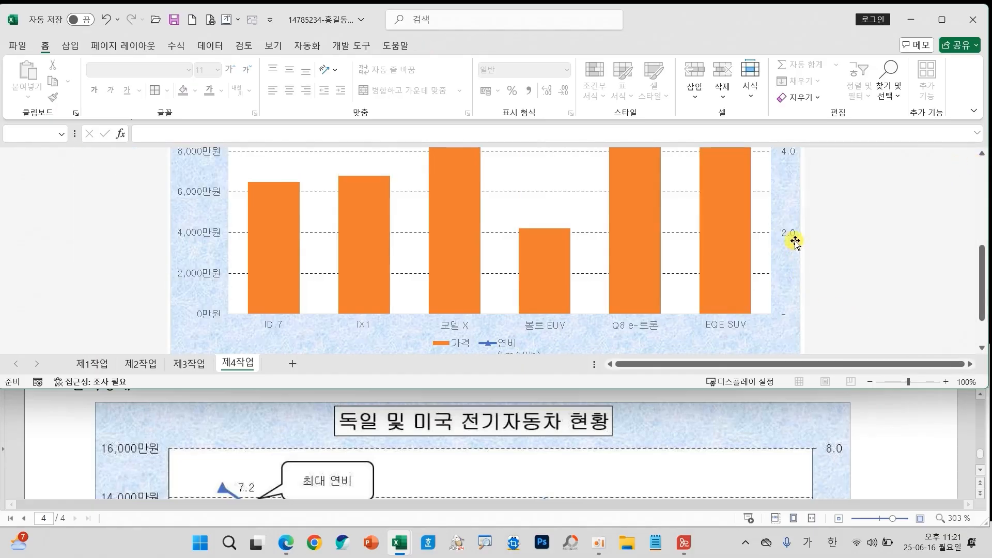
Rename the efficiency series to 연비(km/kWh) in the chart's data source so its legend entry fits on one line, following condition (8)
{"action": "scroll", "coordinate": [523, 490], "scroll_direction": "up", "scroll_amount": 5}
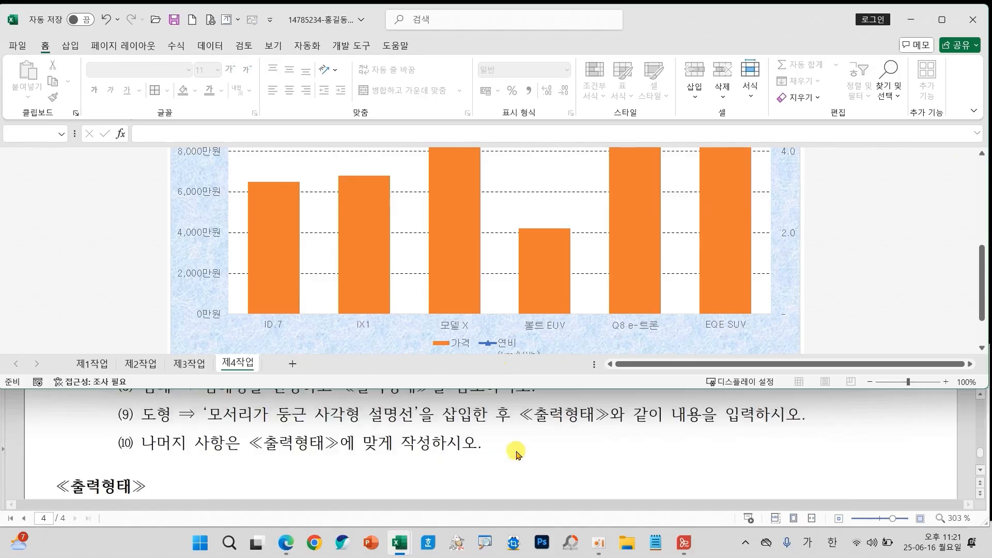
{"action": "scroll", "coordinate": [524, 302], "scroll_direction": "down", "scroll_amount": 2}
{"action": "left_click", "coordinate": [505, 307]}
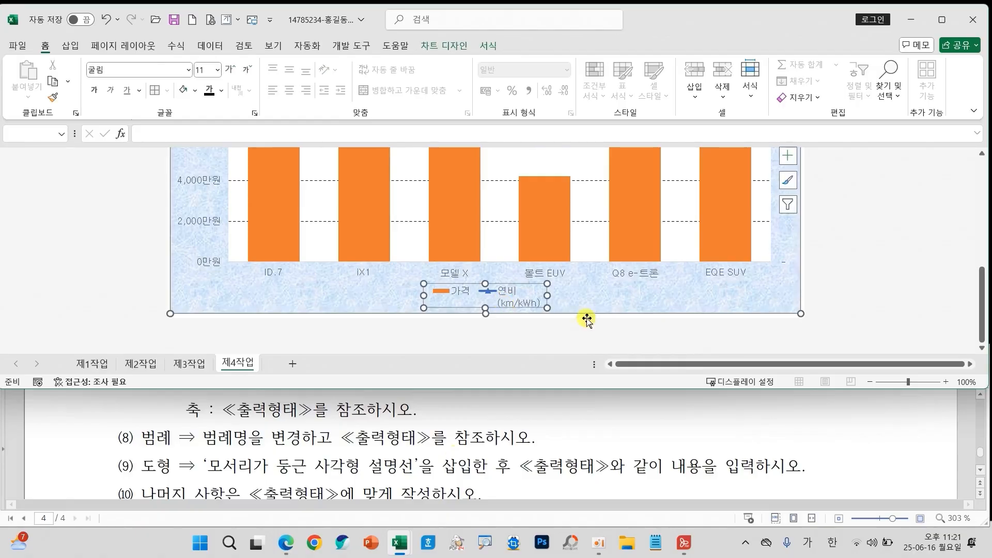
{"action": "scroll", "coordinate": [638, 436], "scroll_direction": "down", "scroll_amount": 10}
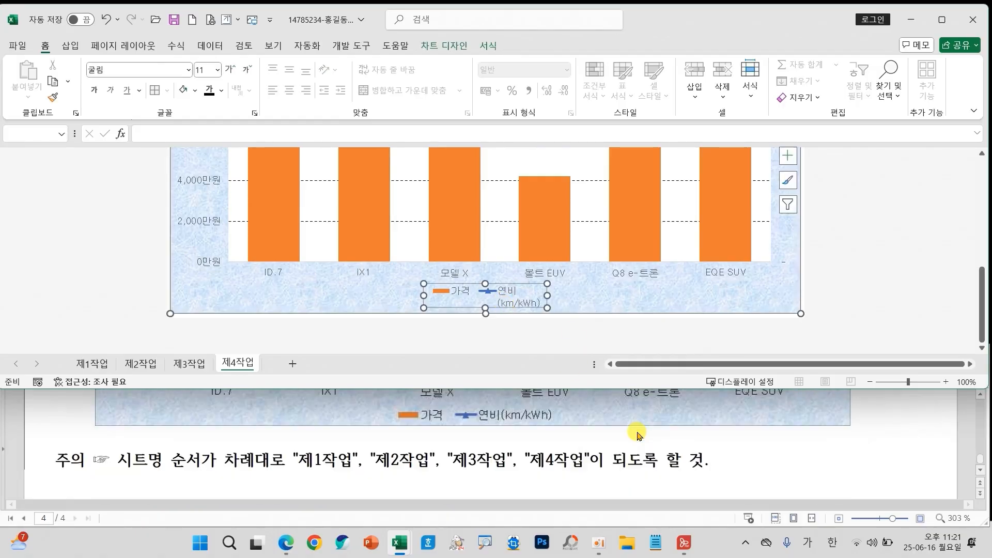
{"action": "right_click", "coordinate": [512, 303]}
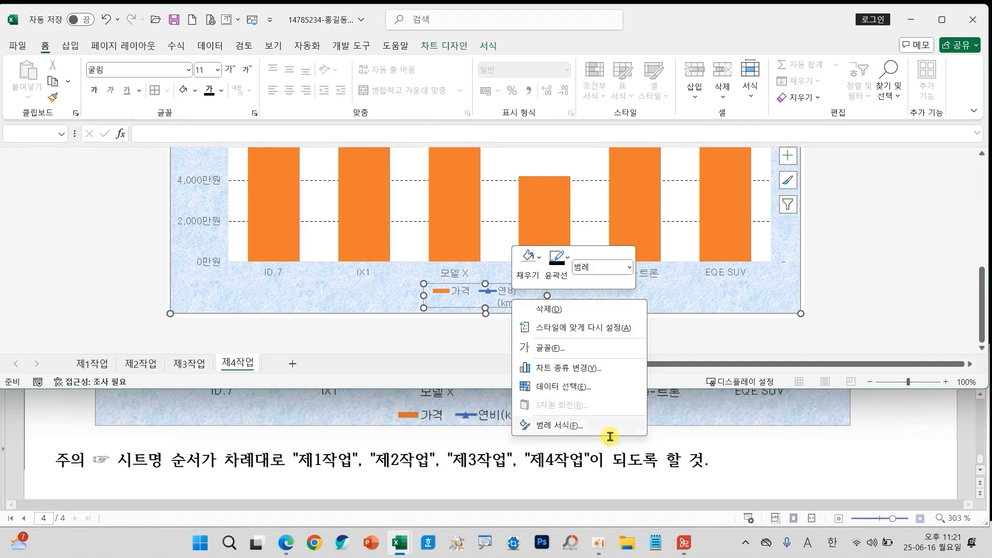
{"action": "left_click", "coordinate": [562, 388]}
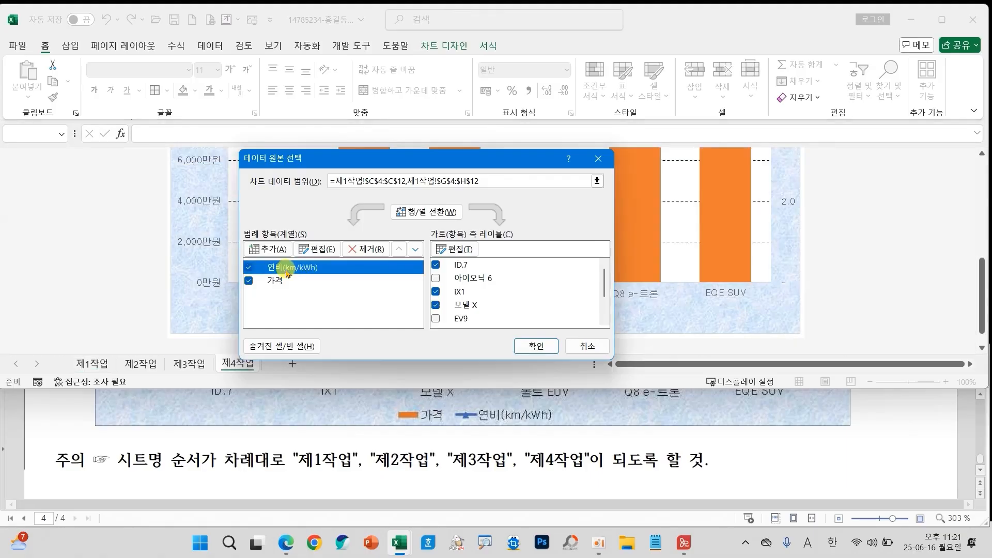
{"action": "left_click", "coordinate": [310, 249]}
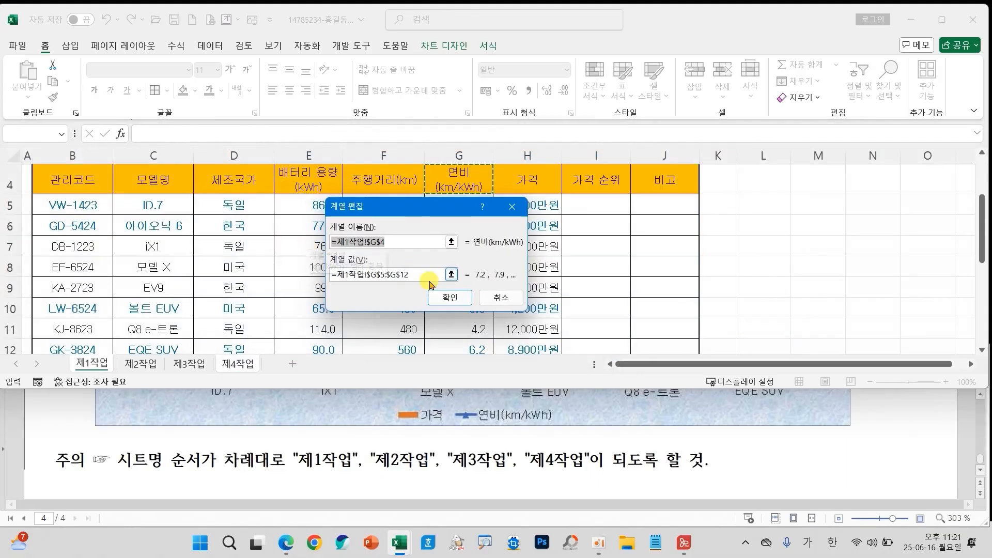
{"action": "type", "text": "연비(km/"}
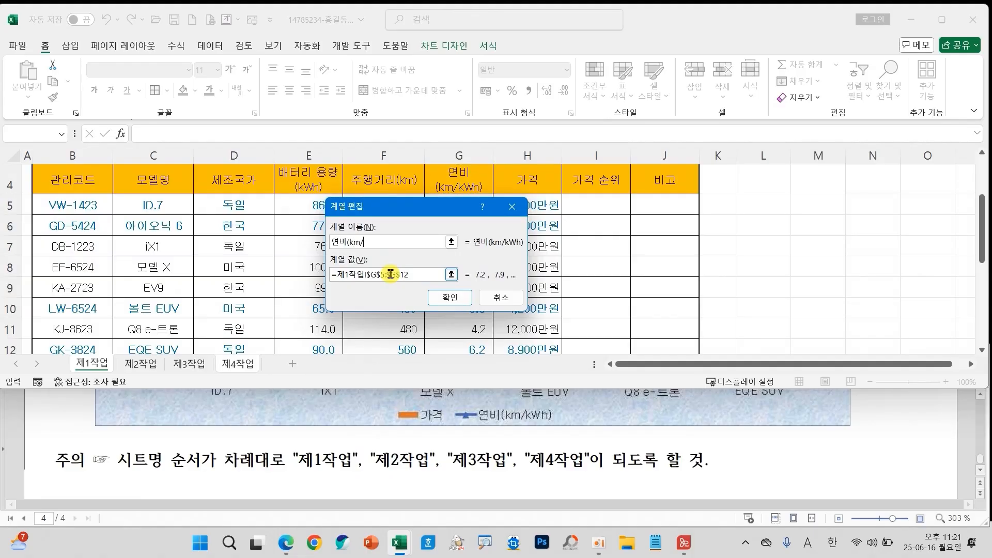
{"action": "type", "text": "kWh"}
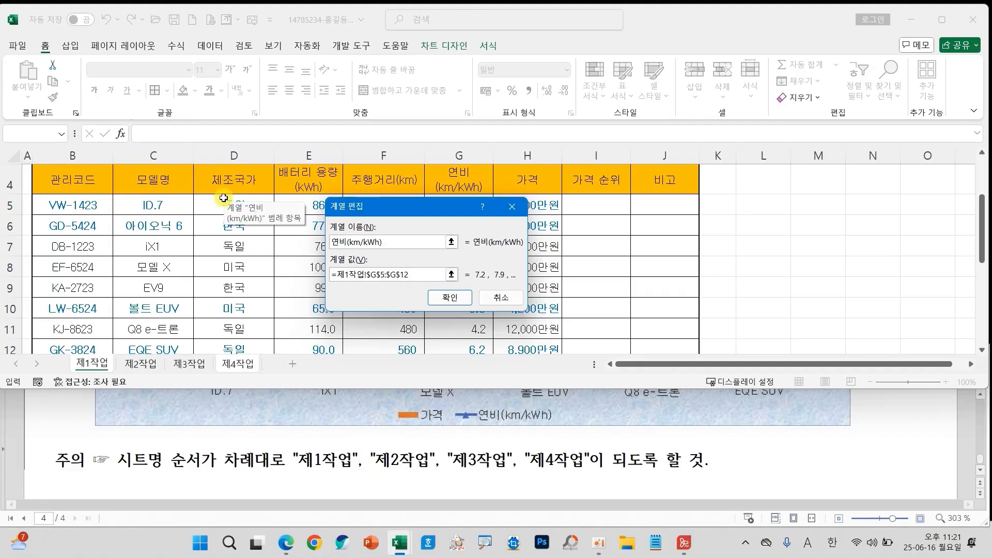
{"action": "left_click_drag", "start_coordinate": [318, 230], "coordinate": [386, 253]}
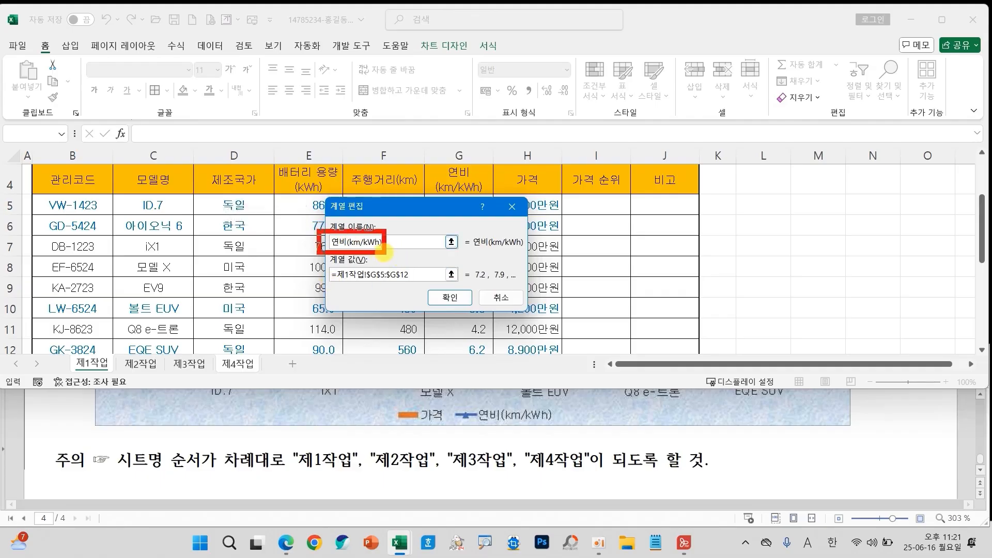
{"action": "left_click_drag", "start_coordinate": [450, 229], "coordinate": [535, 254]}
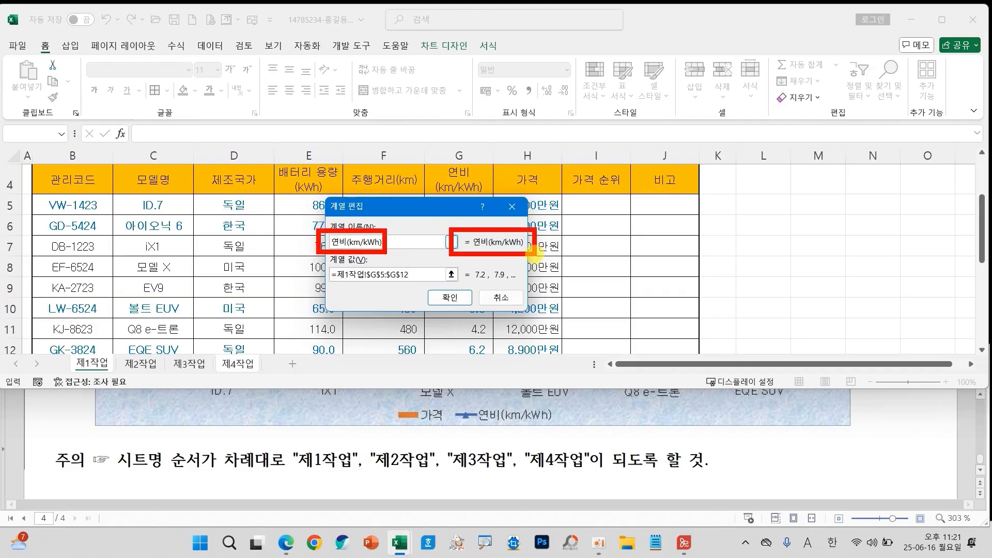
{"action": "left_click", "coordinate": [450, 297]}
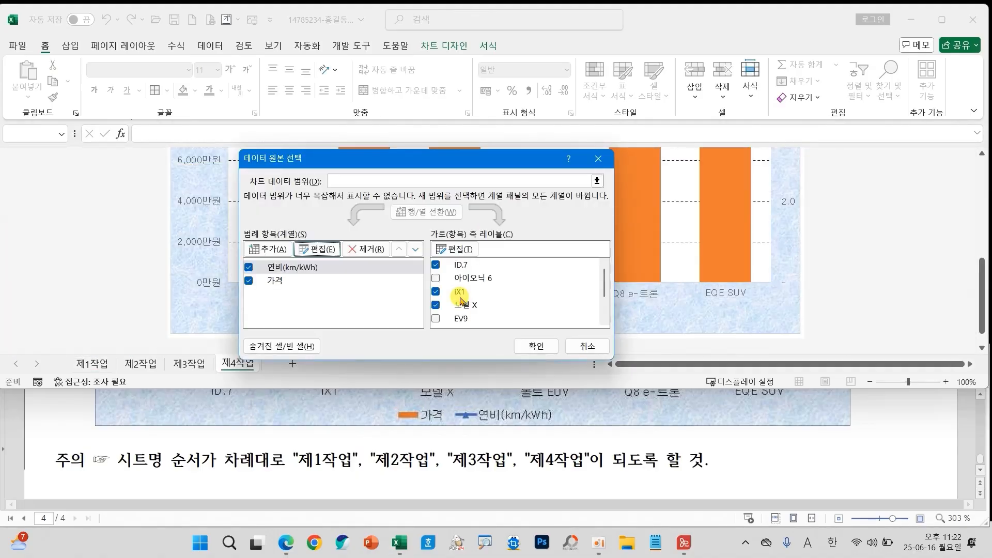
{"action": "left_click", "coordinate": [536, 346]}
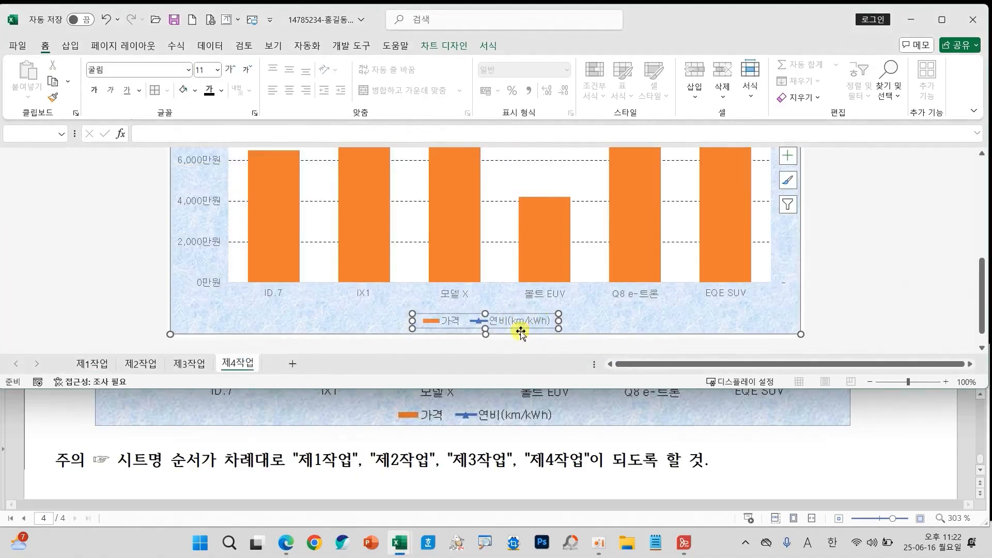
Insert a rounded rectangular callout about 1.7 cm high and 3.9 cm wide beside the ID.7 data label, following condition (9)
{"action": "scroll", "coordinate": [544, 452], "scroll_direction": "up", "scroll_amount": 10}
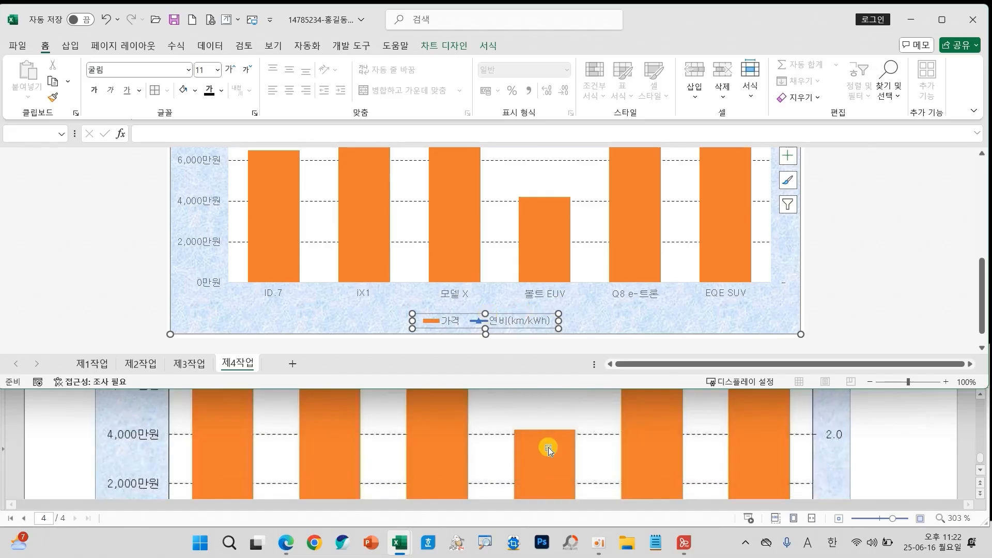
{"action": "scroll", "coordinate": [545, 457], "scroll_direction": "up", "scroll_amount": 3}
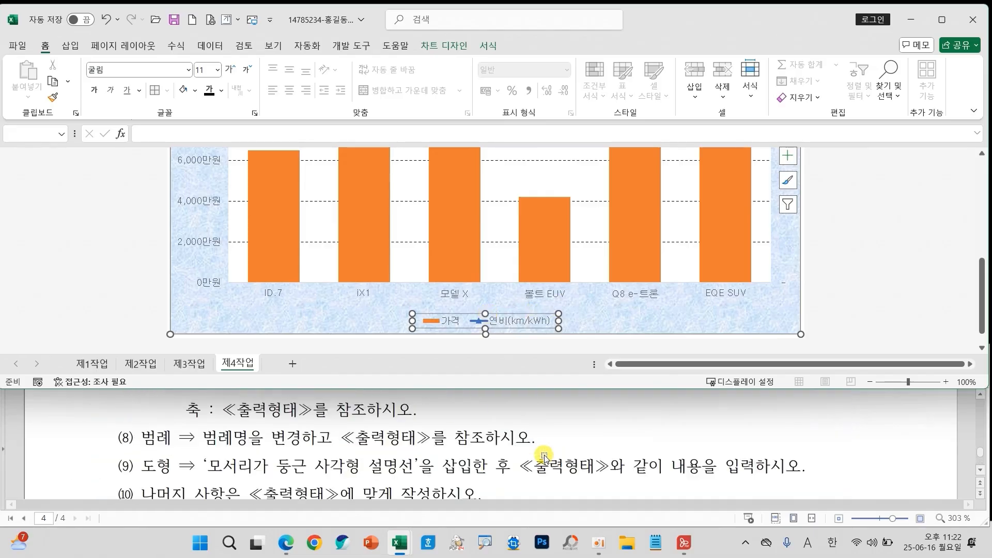
{"action": "scroll", "coordinate": [545, 457], "scroll_direction": "down", "scroll_amount": 2}
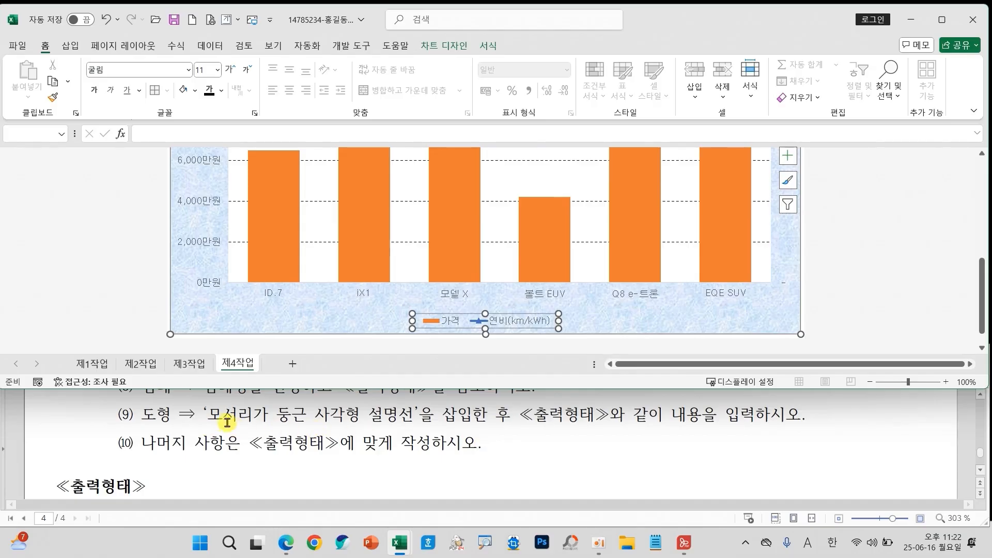
{"action": "scroll", "coordinate": [504, 443], "scroll_direction": "down", "scroll_amount": 3}
{"action": "scroll", "coordinate": [485, 443], "scroll_direction": "down", "scroll_amount": 1}
{"action": "scroll", "coordinate": [439, 443], "scroll_direction": "up", "scroll_amount": 1}
{"action": "scroll", "coordinate": [288, 323], "scroll_direction": "up", "scroll_amount": 3}
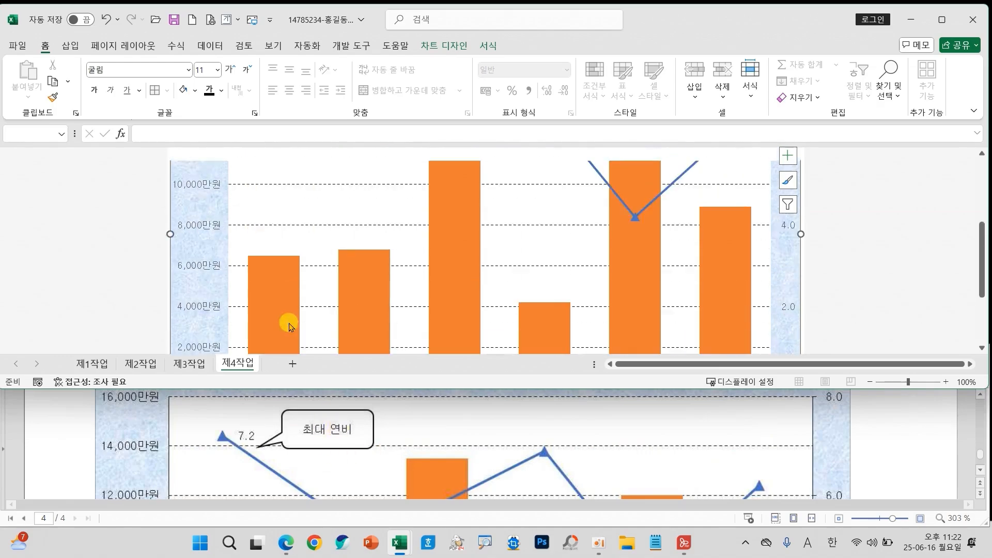
{"action": "scroll", "coordinate": [288, 323], "scroll_direction": "up", "scroll_amount": 4}
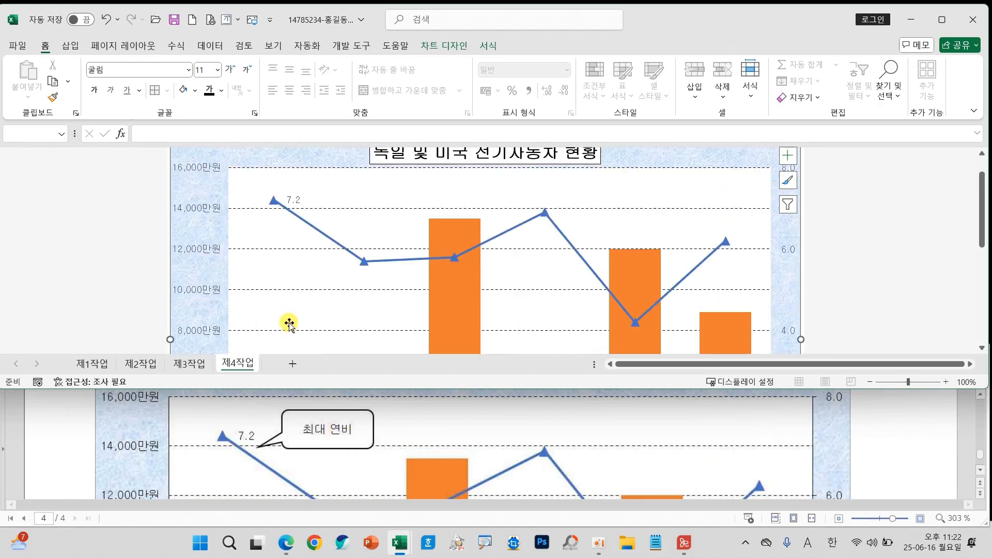
{"action": "left_click", "coordinate": [71, 46]}
{"action": "left_click", "coordinate": [175, 81]}
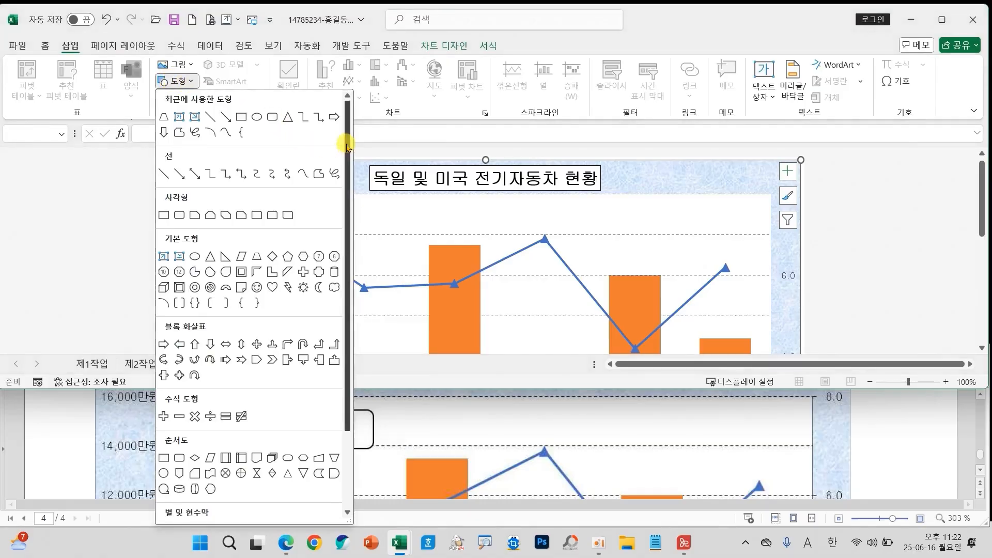
{"action": "left_click_drag", "start_coordinate": [346, 146], "coordinate": [348, 308]}
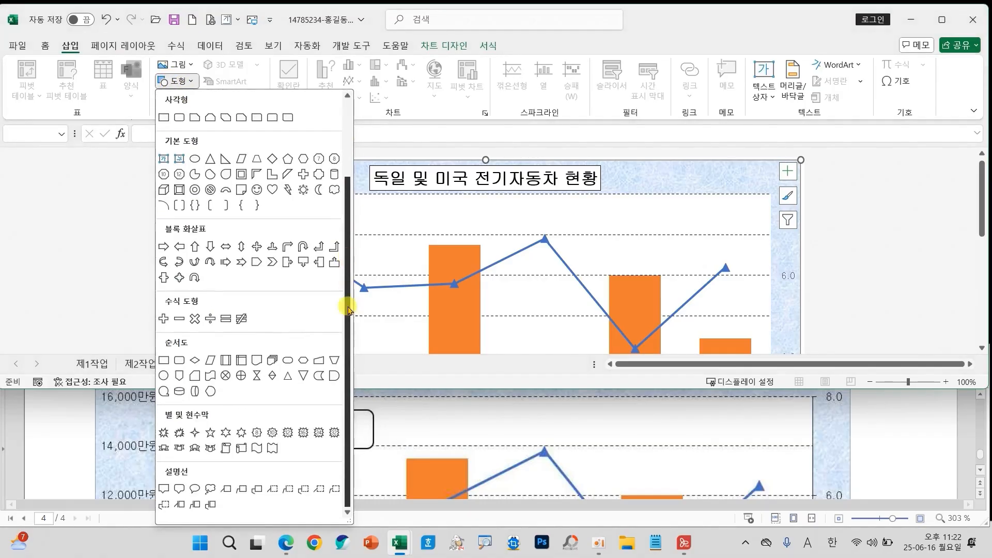
{"action": "left_click", "coordinate": [179, 489]}
{"action": "mouse_move", "coordinate": [335, 199]}
{"action": "left_mouse_down"}
{"action": "mouse_move", "coordinate": [429, 237]}
{"action": "mouse_move", "coordinate": [387, 225]}
{"action": "left_mouse_up"}
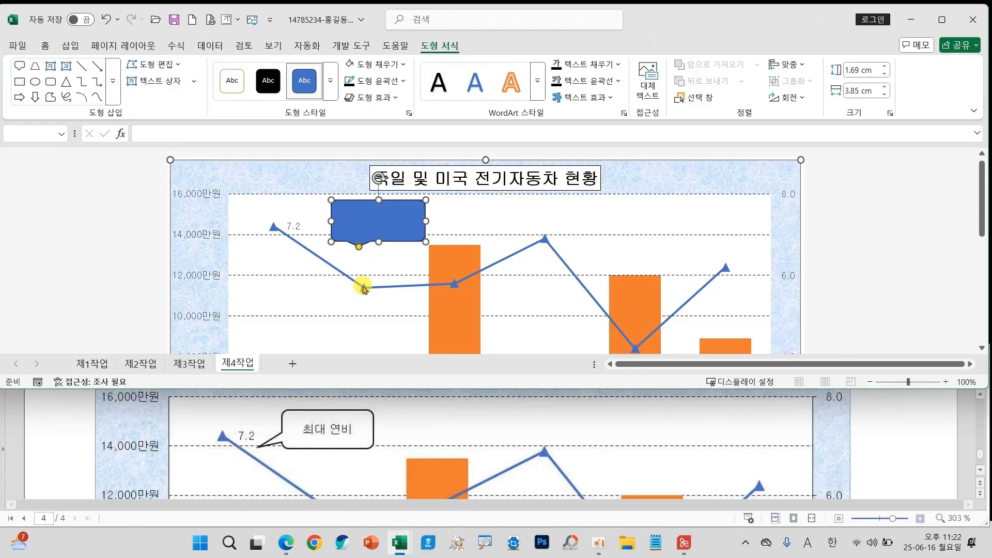
Point the callout's tail toward the ID.7 data label and apply the white-fill, black-outline theme style to the shape
{"action": "mouse_move", "coordinate": [292, 448]}
{"action": "left_mouse_down"}
{"action": "mouse_move", "coordinate": [251, 448]}
{"action": "mouse_move", "coordinate": [289, 445]}
{"action": "left_mouse_up"}
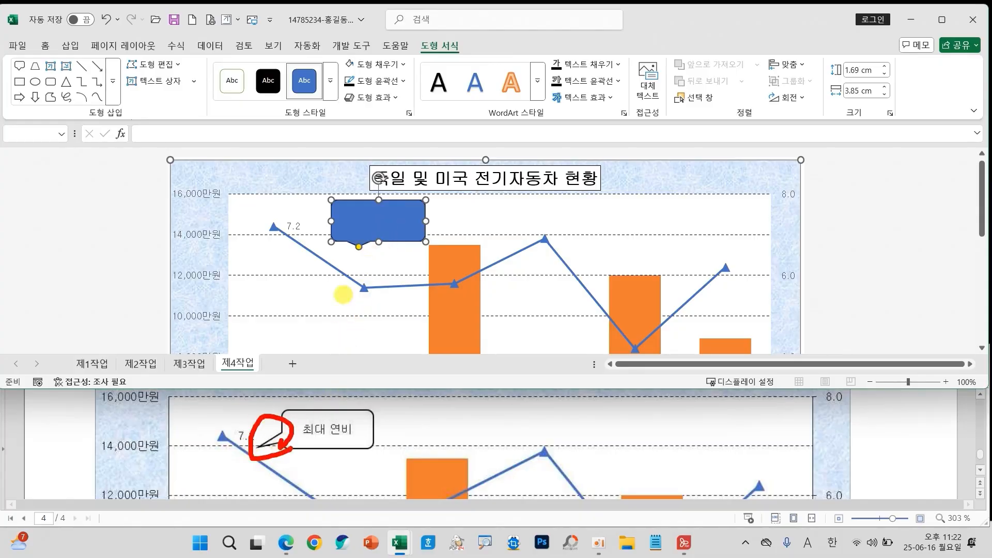
{"action": "mouse_move", "coordinate": [372, 259]}
{"action": "left_mouse_down"}
{"action": "mouse_move", "coordinate": [361, 268]}
{"action": "mouse_move", "coordinate": [309, 238]}
{"action": "left_mouse_up"}
{"action": "key", "text": "Escape"}
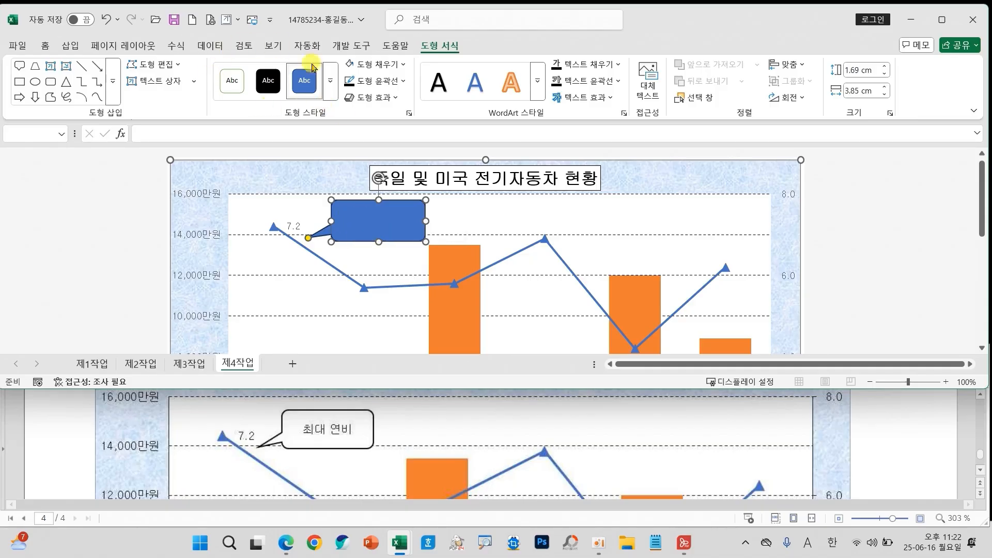
{"action": "left_click", "coordinate": [331, 80]}
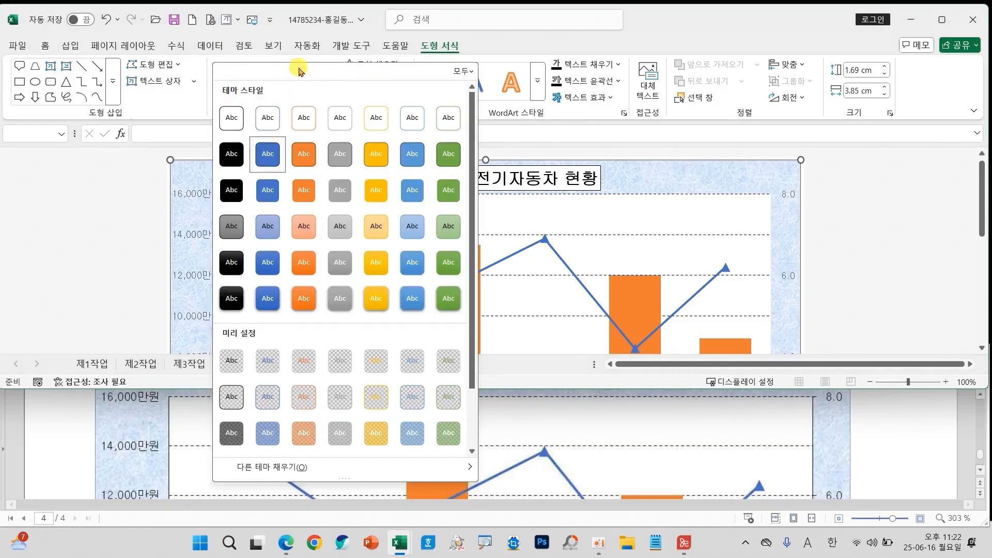
{"action": "left_click", "coordinate": [231, 119]}
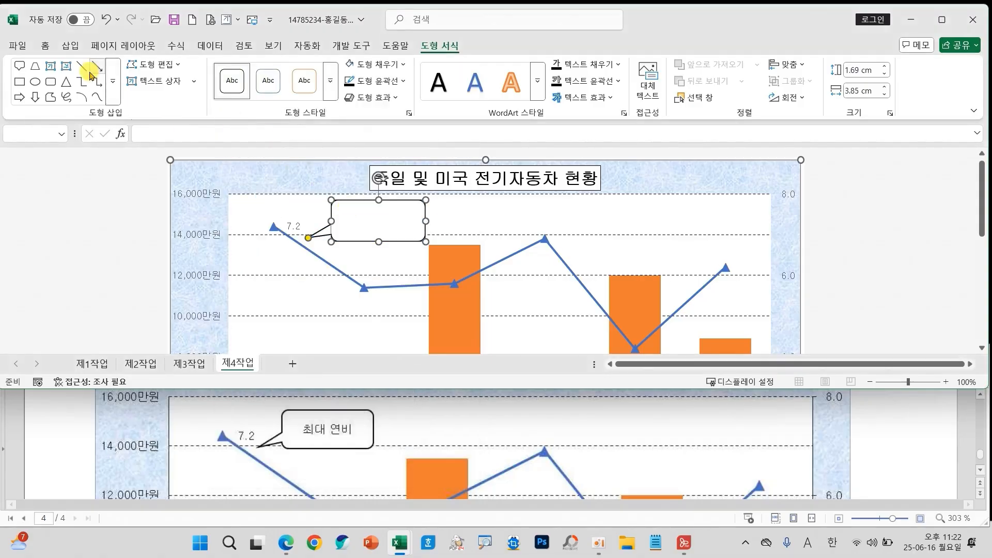
Enter 최대 연비 in the callout and centre the text horizontally and vertically
{"action": "left_click", "coordinate": [45, 46]}
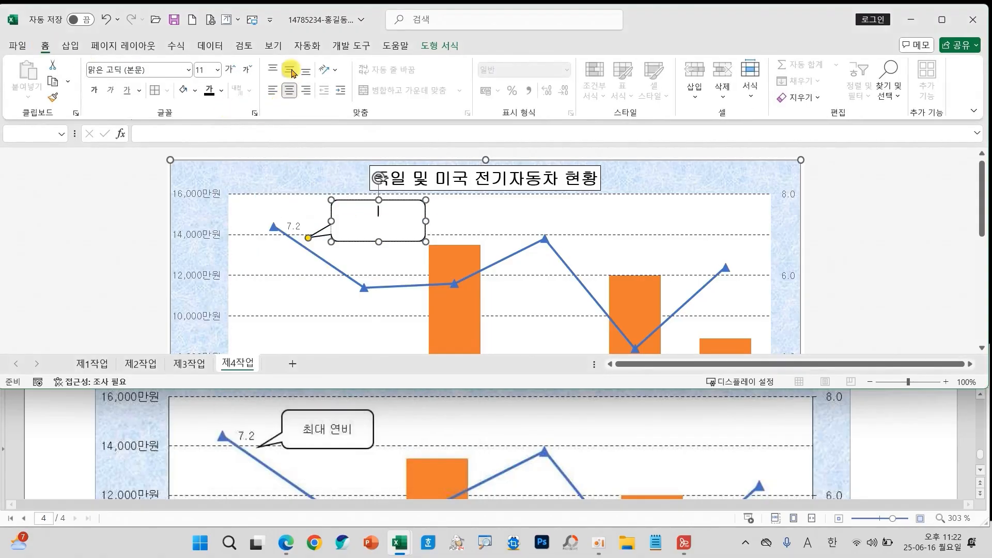
{"action": "type", "text": "chleo"}
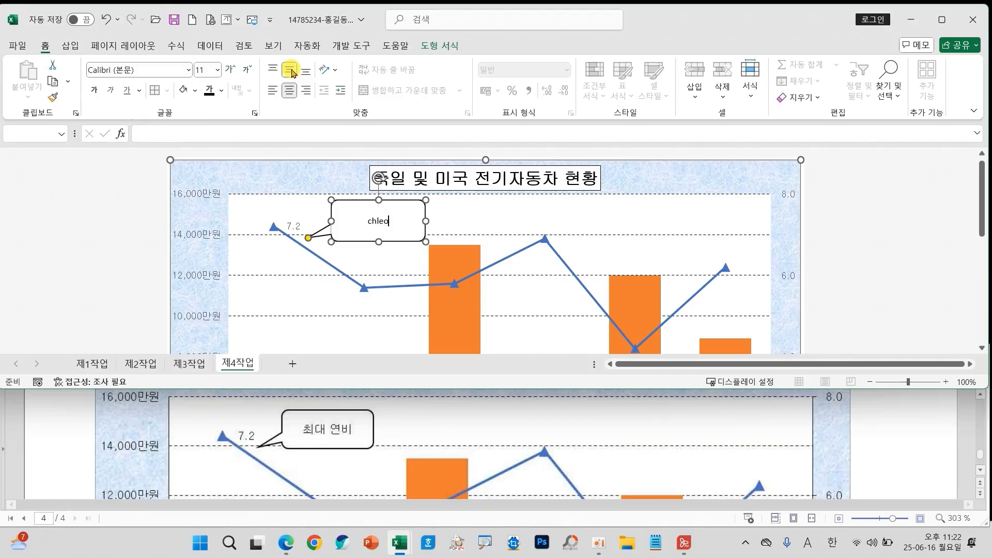
{"action": "key", "text": "Hangul"}
{"action": "type", "text": "치"}
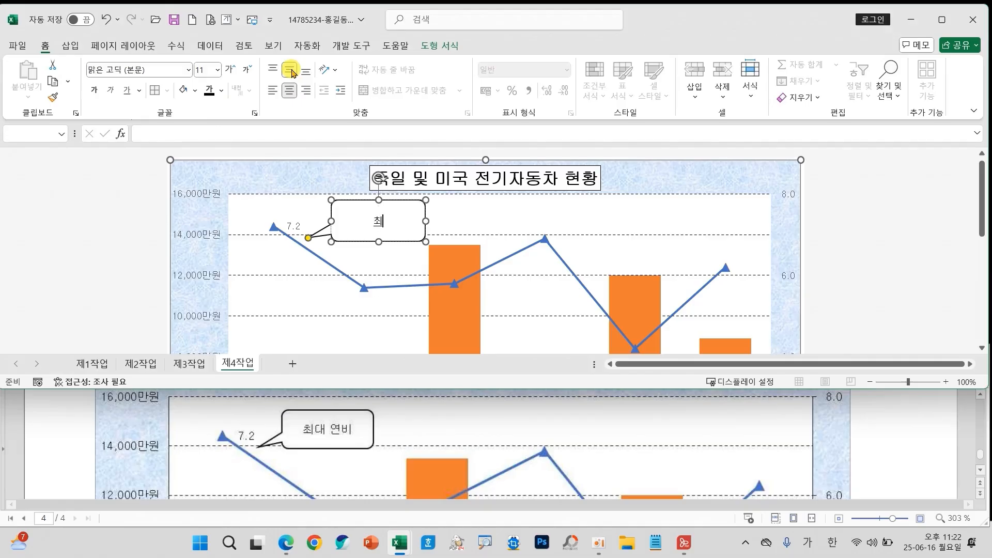
{"action": "type", "text": "대 연비"}
{"action": "left_click", "coordinate": [282, 175]}
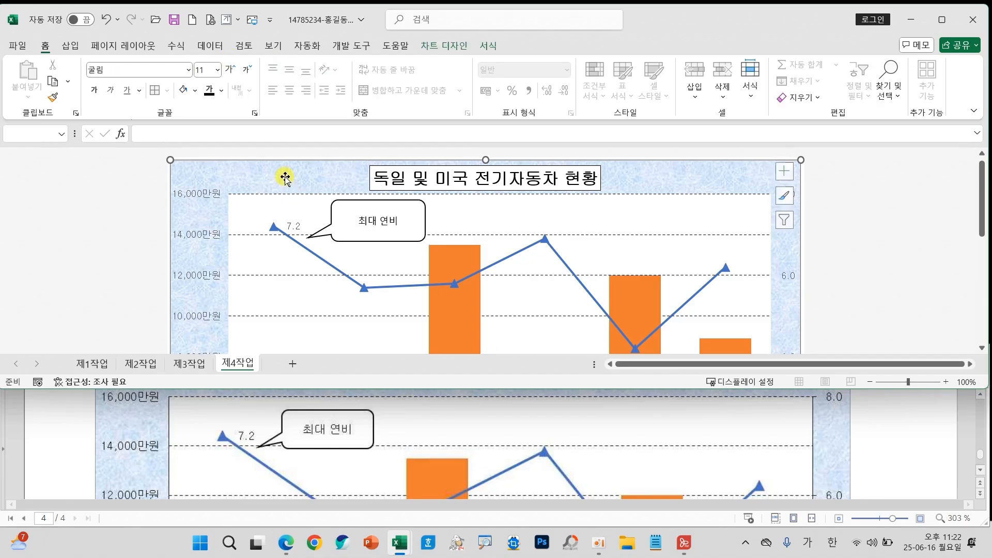
Read condition (10) and compare the chart's vertical axis line with the sample output
{"action": "scroll", "coordinate": [500, 431], "scroll_direction": "down", "scroll_amount": 5}
{"action": "scroll", "coordinate": [499, 434], "scroll_direction": "up", "scroll_amount": 8}
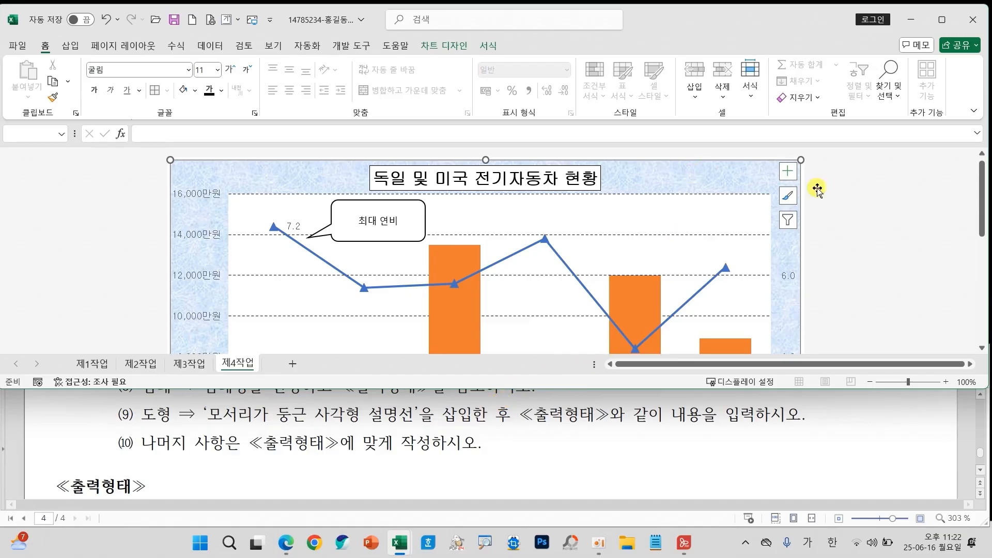
{"action": "left_click", "coordinate": [874, 215]}
{"action": "scroll", "coordinate": [436, 465], "scroll_direction": "down", "scroll_amount": 4}
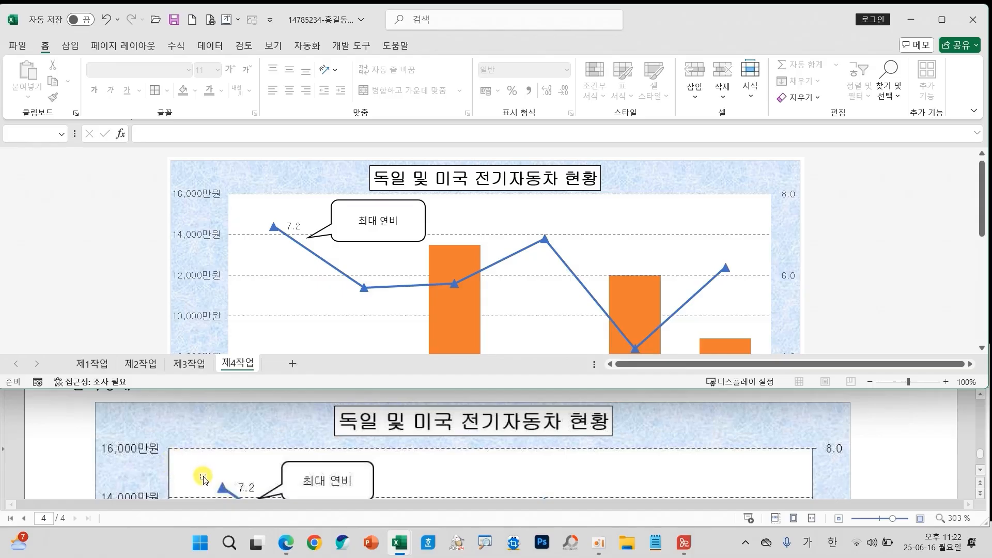
{"action": "left_click_drag", "start_coordinate": [186, 476], "coordinate": [182, 480]}
{"action": "mouse_move", "coordinate": [236, 291]}
{"action": "left_mouse_down"}
{"action": "mouse_move", "coordinate": [200, 290]}
{"action": "mouse_move", "coordinate": [220, 308]}
{"action": "left_mouse_up"}
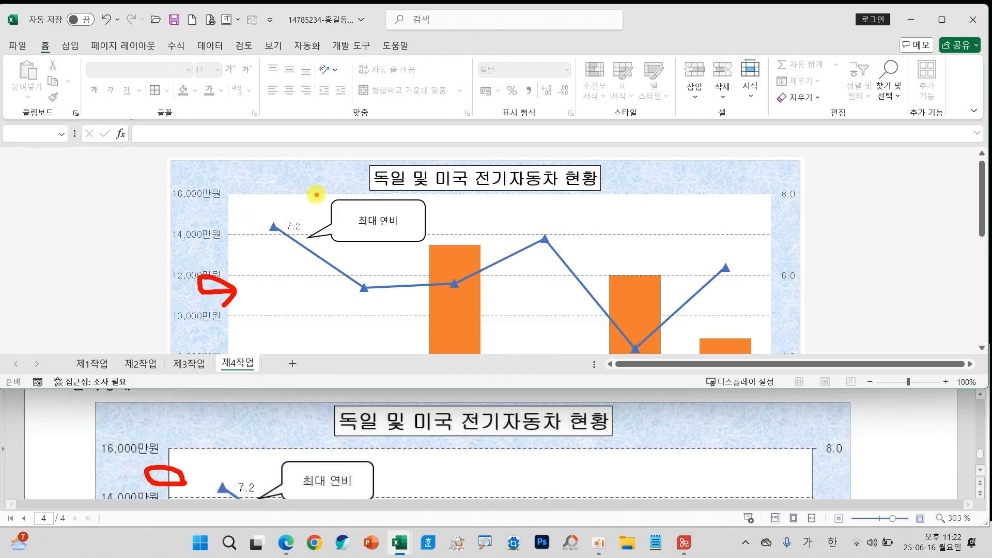
{"action": "left_click_drag", "start_coordinate": [173, 185], "coordinate": [182, 195]}
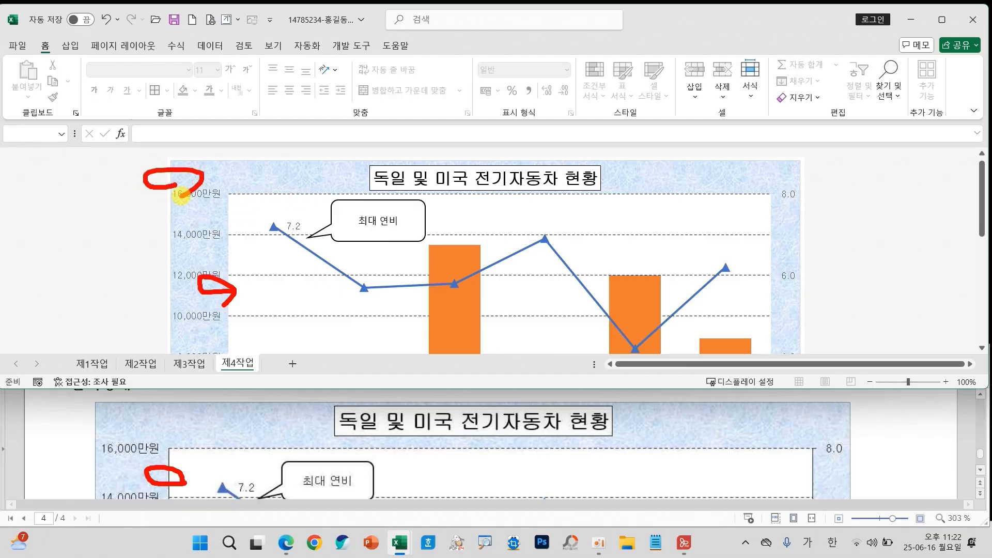
Apply the solid black theme line style to the chart's primary and secondary vertical axes
{"action": "left_click", "coordinate": [247, 177]}
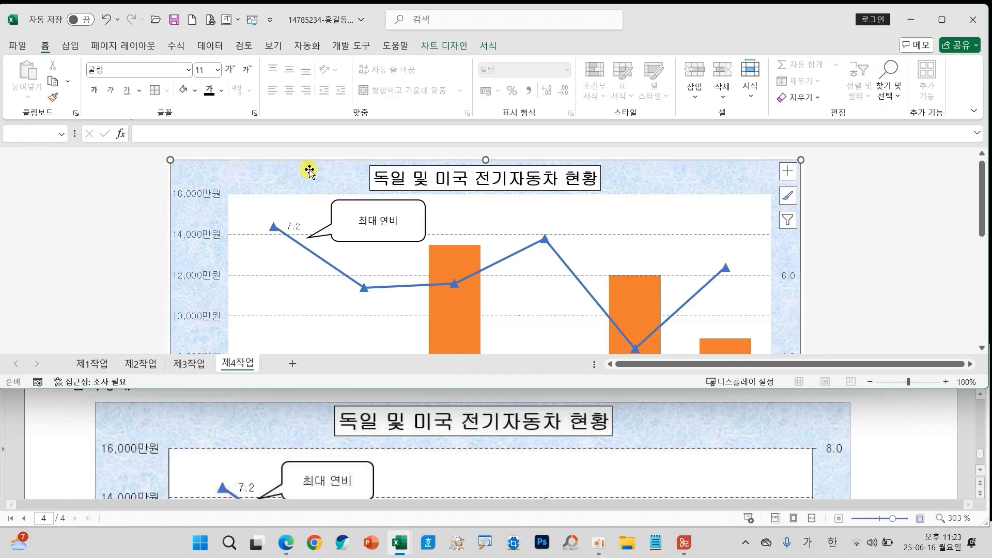
{"action": "left_click", "coordinate": [488, 46]}
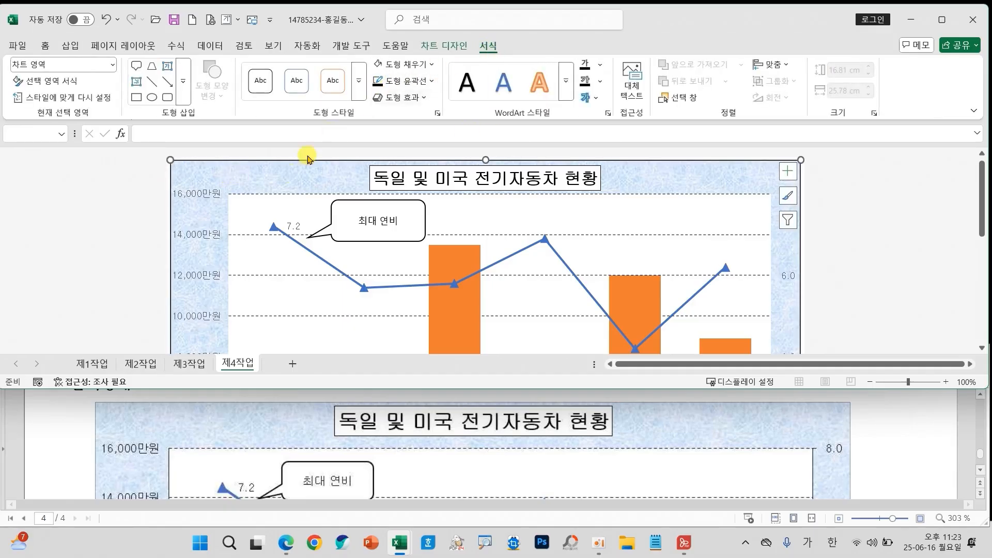
{"action": "left_click", "coordinate": [197, 279]}
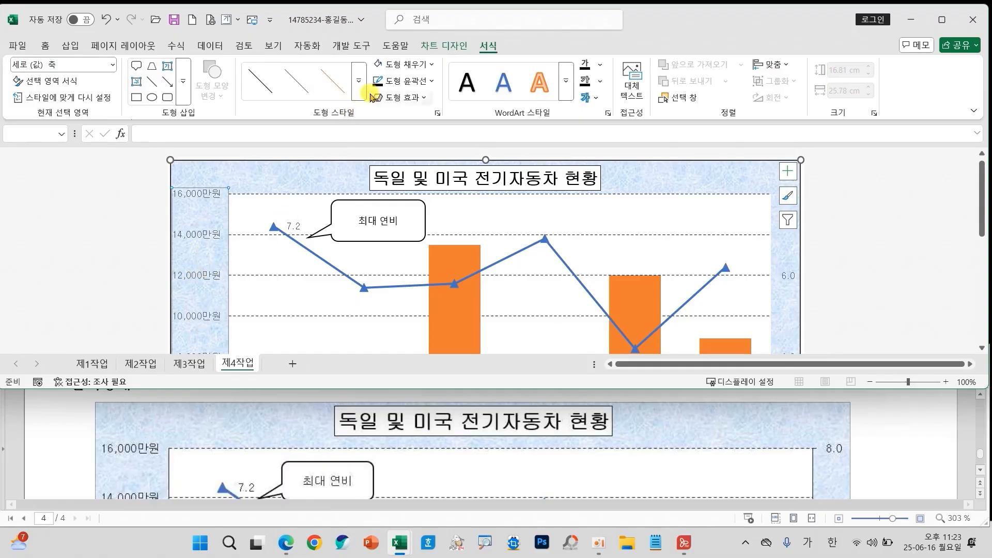
{"action": "left_click", "coordinate": [791, 279]}
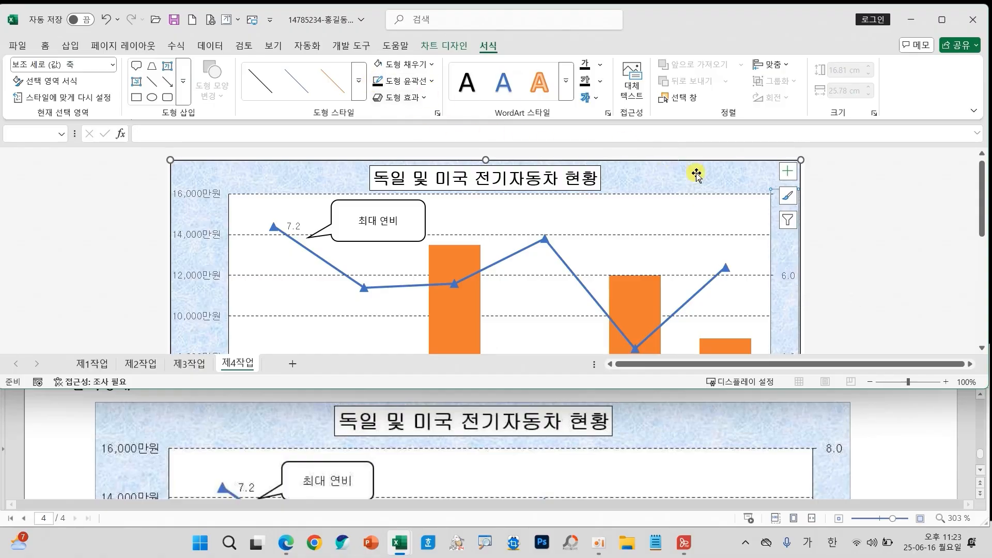
{"action": "left_click", "coordinate": [847, 210]}
Apply the solid black theme line style to the chart's horizontal category axis, matching the sample output
{"action": "scroll", "coordinate": [831, 243], "scroll_direction": "down", "scroll_amount": 6}
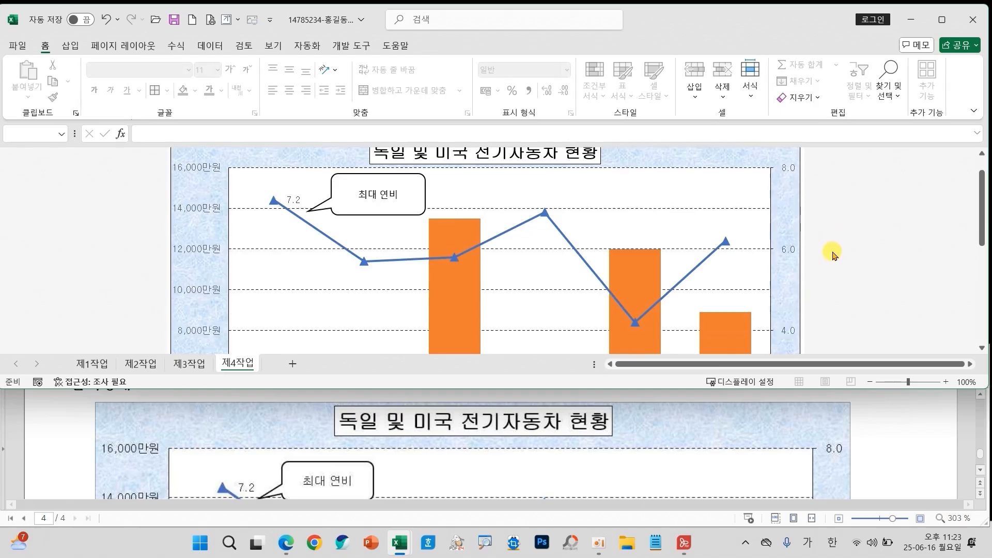
{"action": "scroll", "coordinate": [833, 261], "scroll_direction": "down", "scroll_amount": 2}
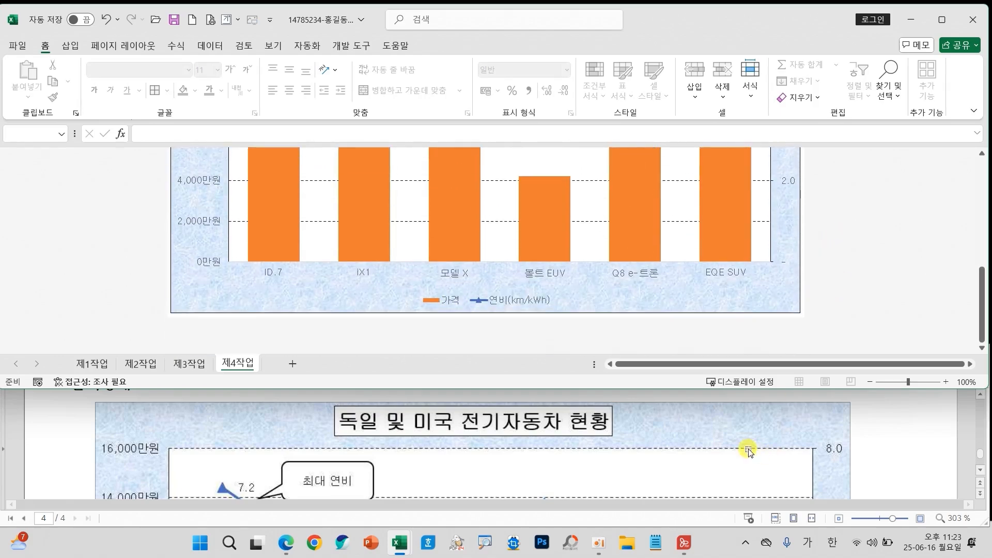
{"action": "scroll", "coordinate": [706, 434], "scroll_direction": "down", "scroll_amount": 2}
{"action": "scroll", "coordinate": [707, 434], "scroll_direction": "down", "scroll_amount": 6}
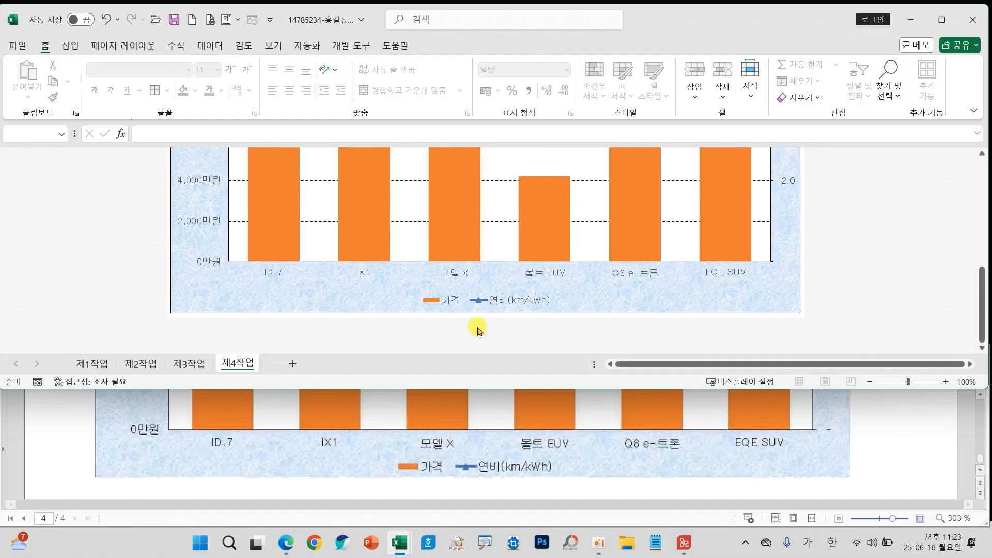
{"action": "left_click", "coordinate": [353, 277]}
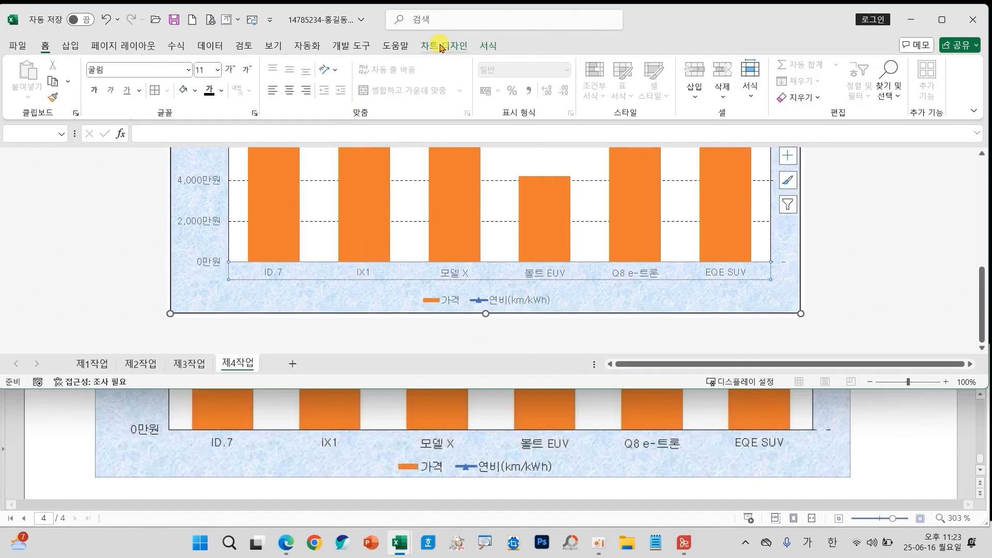
{"action": "left_click", "coordinate": [489, 46]}
{"action": "left_click", "coordinate": [352, 303]}
Check the chart's vertical and horizontal axis lines and save the workbook
{"action": "key", "text": "ctrl+2"}
{"action": "mouse_move", "coordinate": [174, 278]}
{"action": "left_mouse_down"}
{"action": "mouse_move", "coordinate": [151, 279]}
{"action": "mouse_move", "coordinate": [176, 274]}
{"action": "left_mouse_up"}
{"action": "left_click_drag", "start_coordinate": [230, 223], "coordinate": [226, 225]}
{"action": "left_click_drag", "start_coordinate": [306, 277], "coordinate": [315, 279]}
{"action": "left_click_drag", "start_coordinate": [782, 243], "coordinate": [783, 252]}
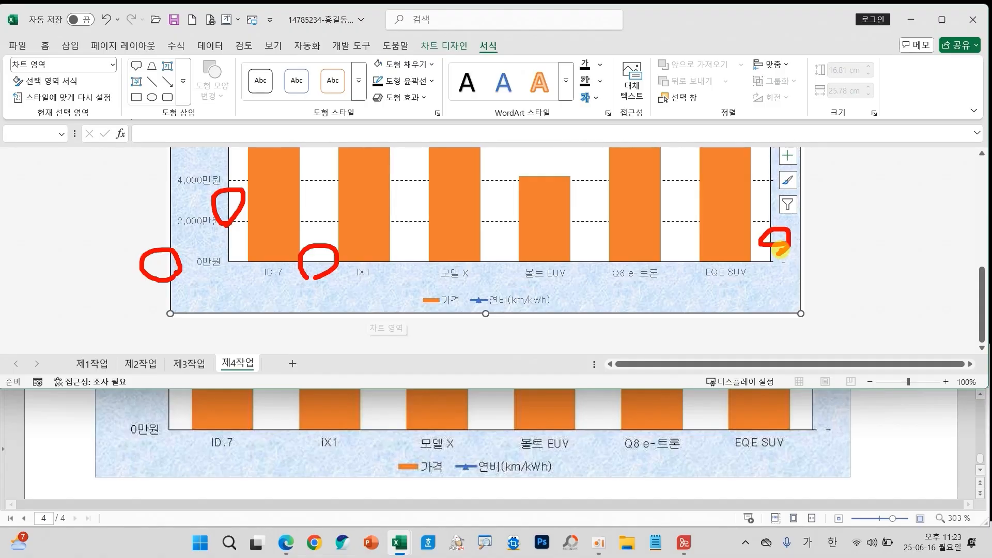
{"action": "key", "text": "Escape"}
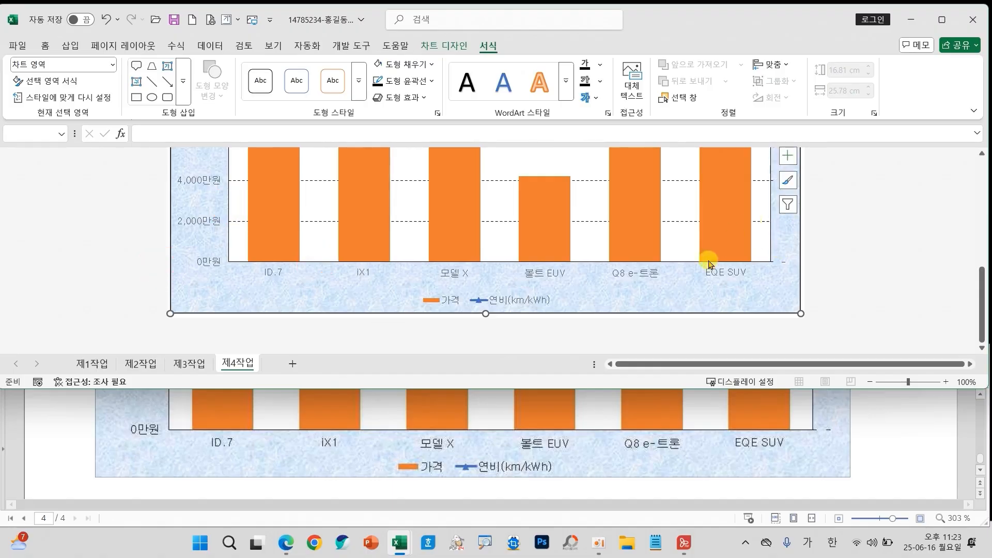
{"action": "left_click", "coordinate": [173, 21]}
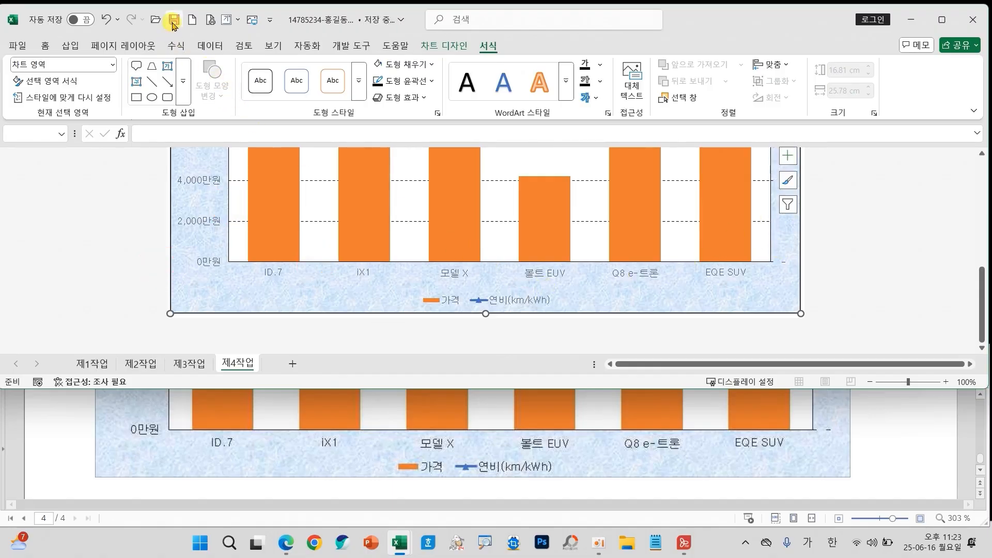
Switch to the 제1작업 sheet and find function conditions (1)~(6) in the exam document
{"action": "left_click", "coordinate": [93, 364]}
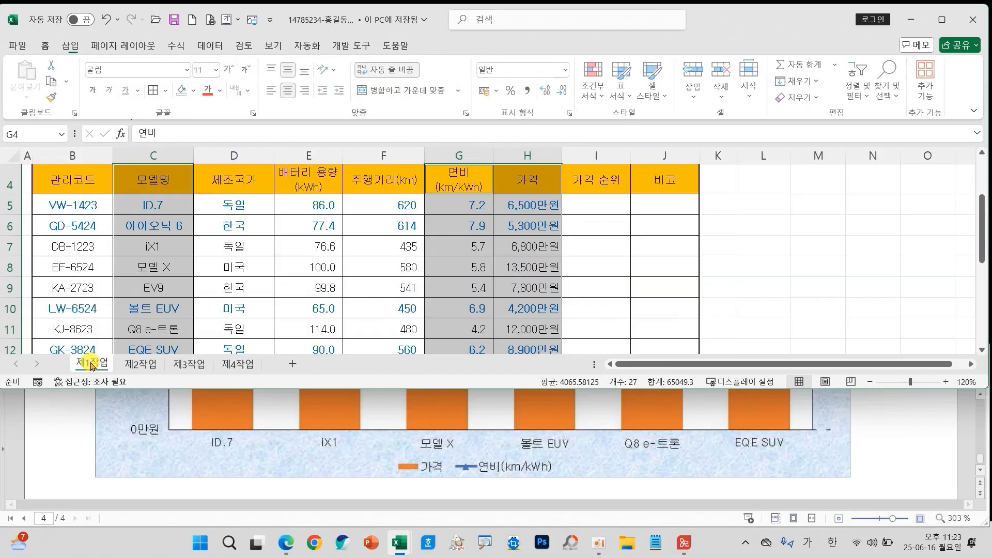
{"action": "left_click", "coordinate": [253, 283]}
{"action": "scroll", "coordinate": [634, 474], "scroll_direction": "up", "scroll_amount": 3}
{"action": "scroll", "coordinate": [634, 475], "scroll_direction": "up", "scroll_amount": 10}
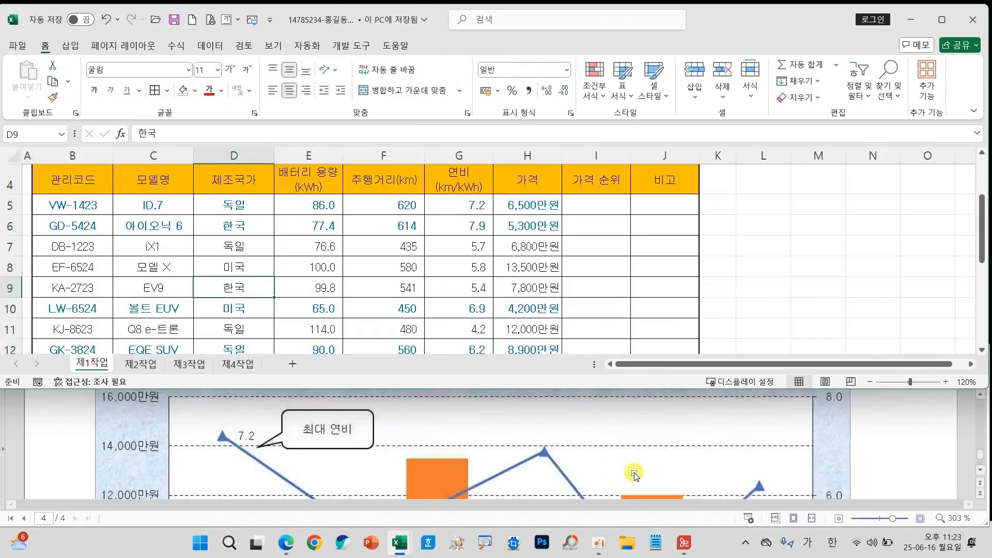
{"action": "scroll", "coordinate": [627, 471], "scroll_direction": "up", "scroll_amount": 15}
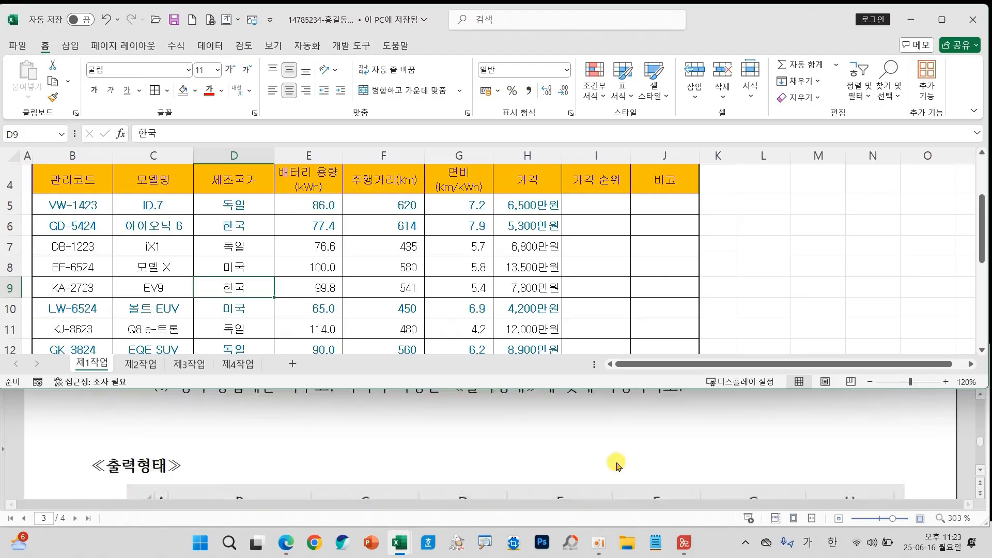
{"action": "scroll", "coordinate": [657, 462], "scroll_direction": "up", "scroll_amount": 10}
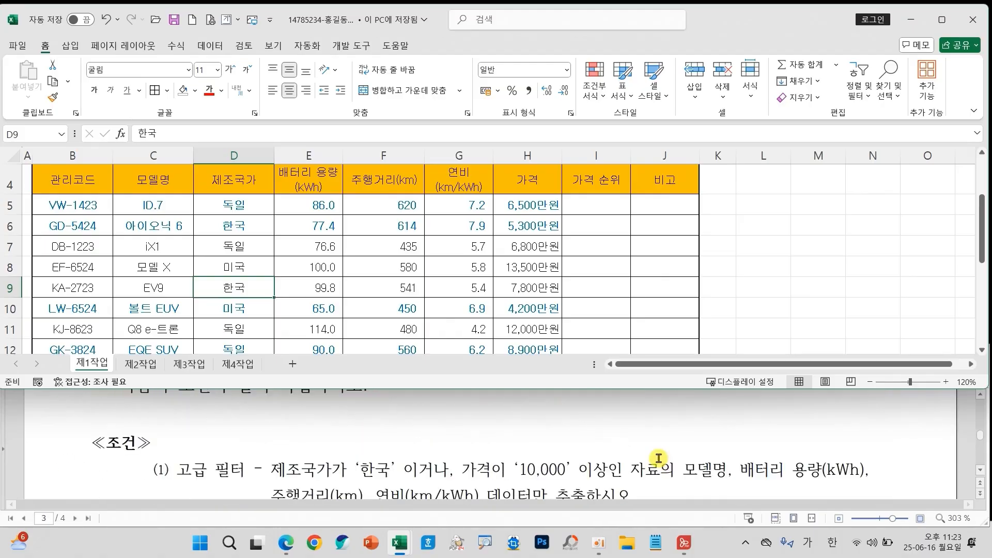
{"action": "scroll", "coordinate": [656, 467], "scroll_direction": "up", "scroll_amount": 8}
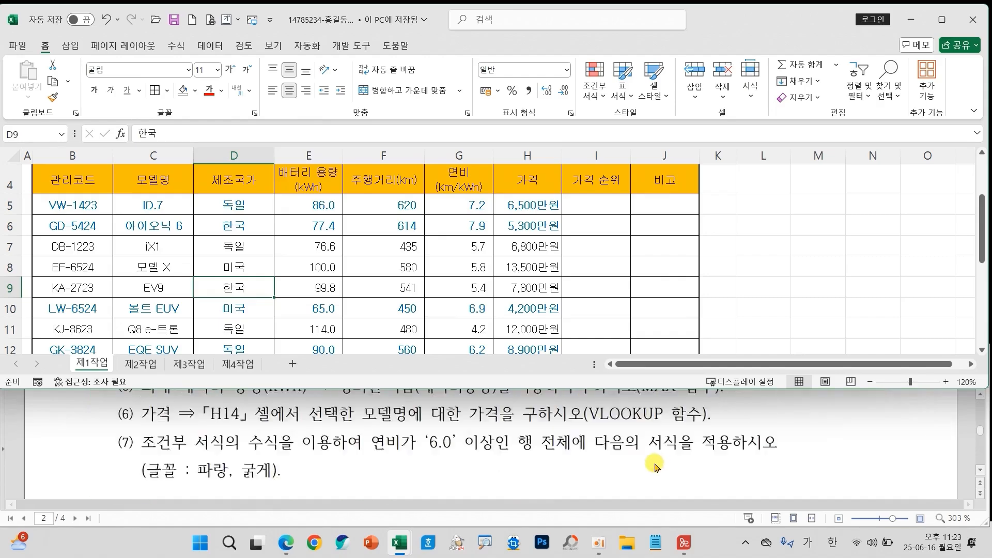
{"action": "scroll", "coordinate": [654, 460], "scroll_direction": "down", "scroll_amount": 1}
{"action": "scroll", "coordinate": [654, 461], "scroll_direction": "up", "scroll_amount": 1}
Select the first 가격 순위 cell, I5, and read condition (1) on descending RANK.EQ ranking with 위 appended
{"action": "left_click", "coordinate": [603, 209]}
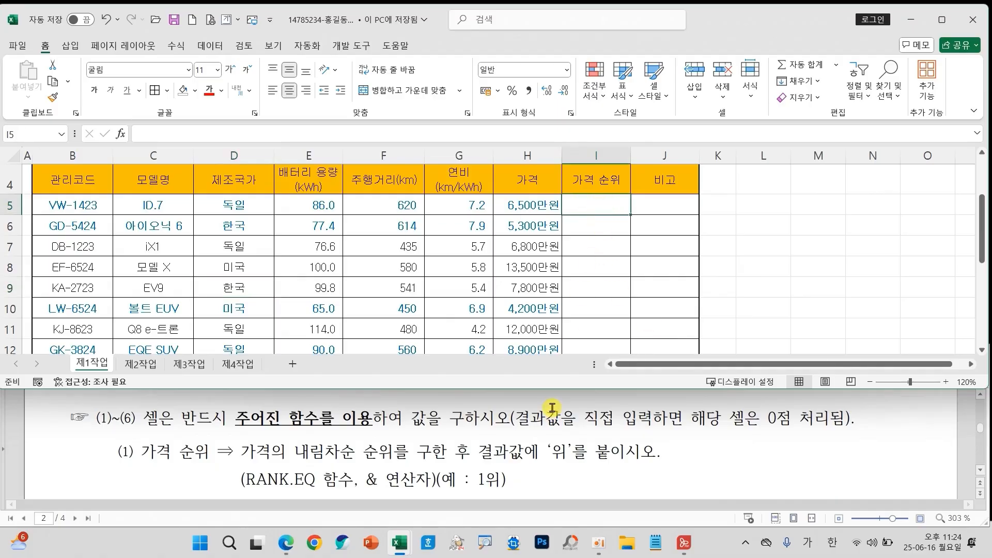
{"action": "left_click_drag", "start_coordinate": [235, 463], "coordinate": [325, 497]}
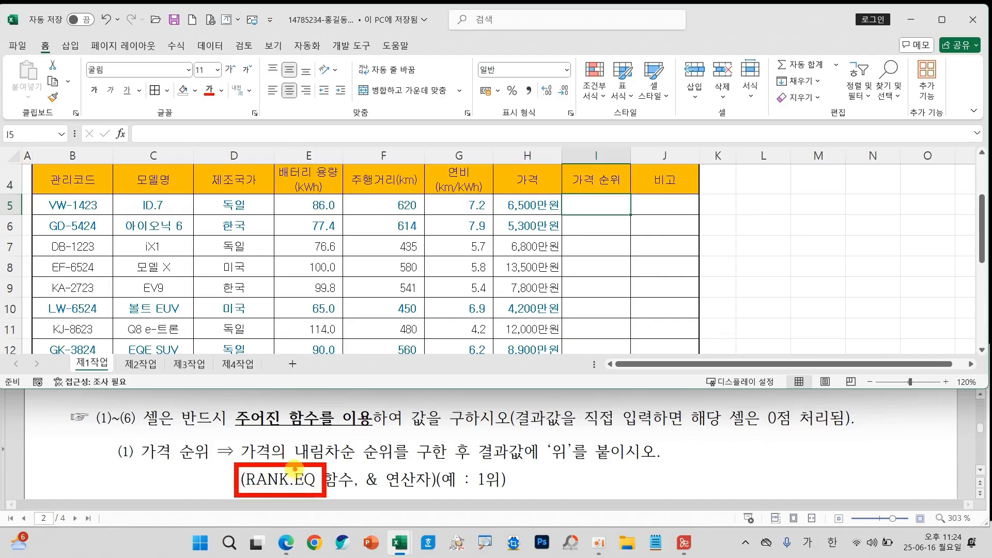
{"action": "left_click_drag", "start_coordinate": [310, 431], "coordinate": [351, 412]}
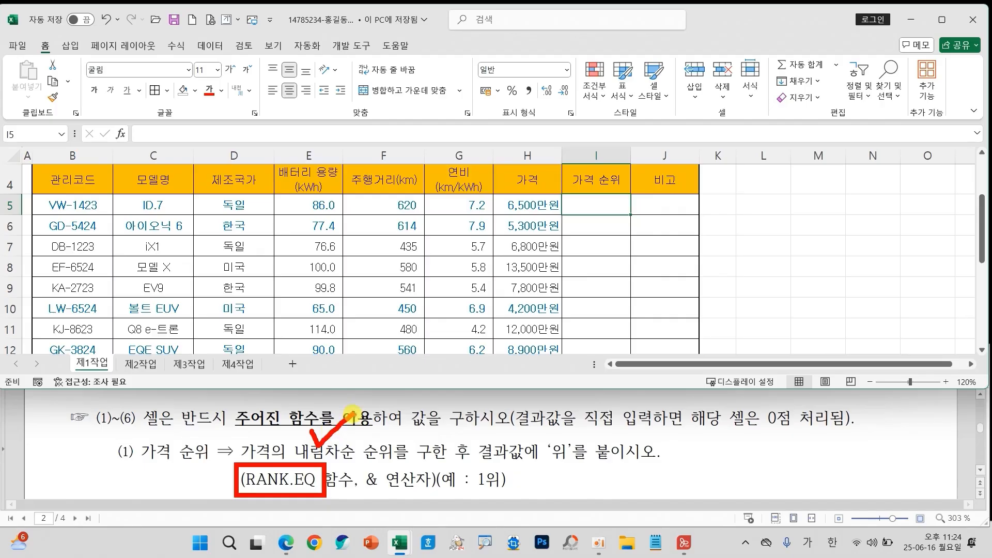
{"action": "mouse_move", "coordinate": [566, 468]}
{"action": "left_mouse_down"}
{"action": "mouse_move", "coordinate": [540, 435]}
{"action": "mouse_move", "coordinate": [567, 468]}
{"action": "left_mouse_up"}
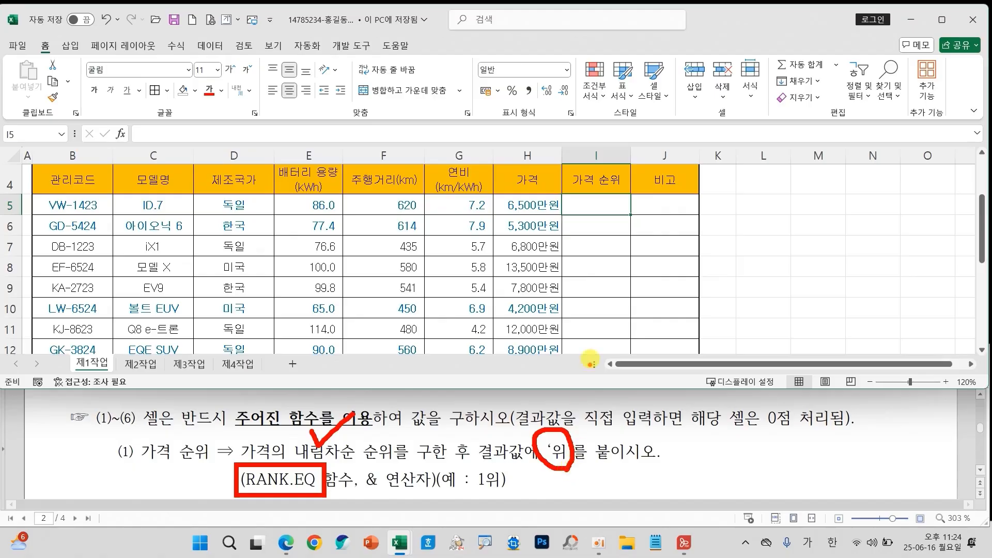
{"action": "mouse_move", "coordinate": [522, 205]}
{"action": "left_mouse_down"}
{"action": "mouse_move", "coordinate": [580, 209]}
{"action": "mouse_move", "coordinate": [575, 224]}
{"action": "left_mouse_up"}
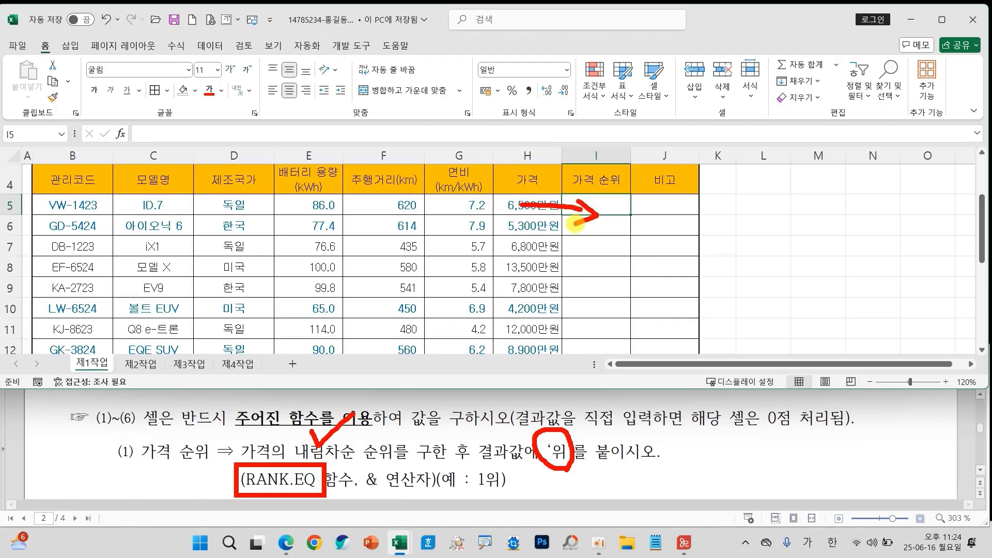
{"action": "key", "text": "Escape"}
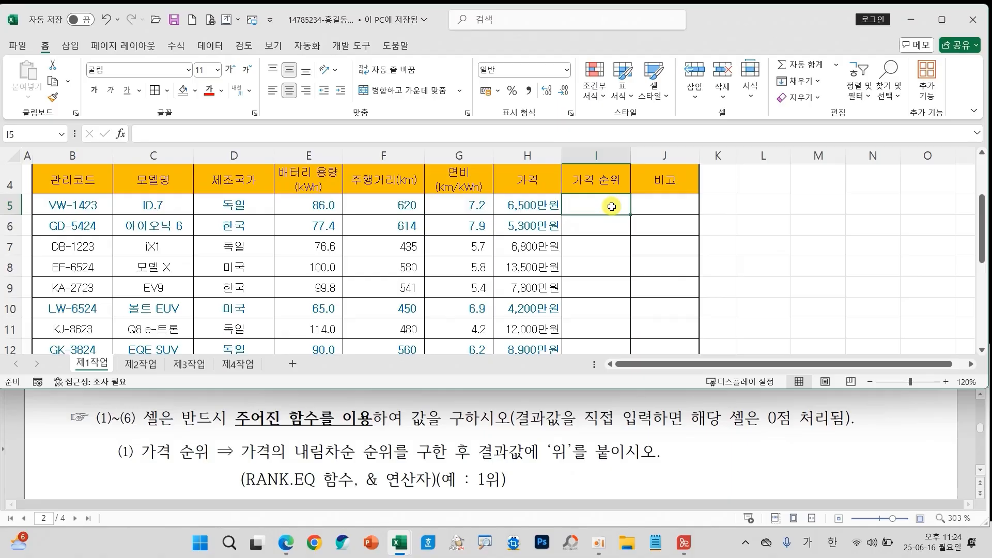
Search for the RANK functions and insert RANK.EQ in cell I5, keeping its arguments dialog clear of the 가격 column
{"action": "left_click", "coordinate": [121, 134]}
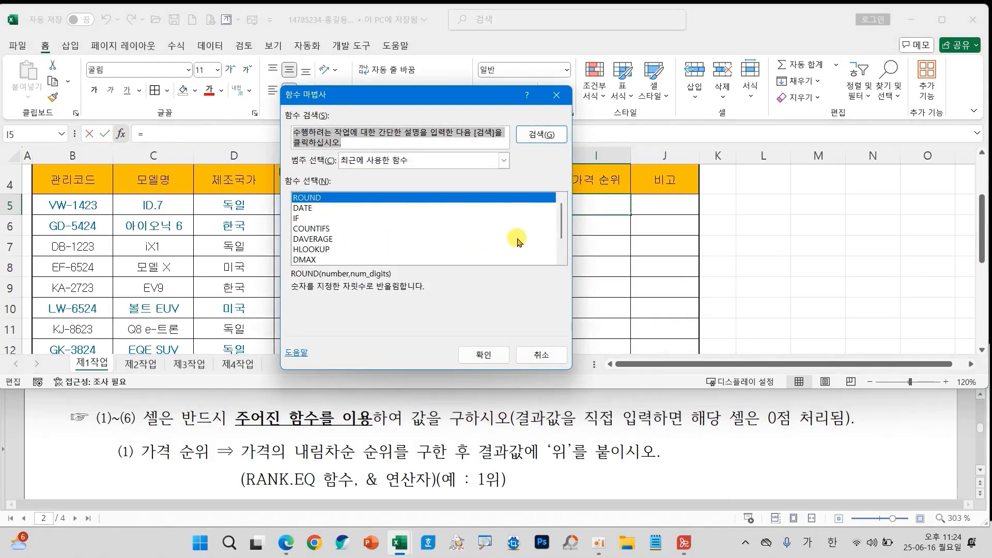
{"action": "scroll", "coordinate": [561, 225], "scroll_direction": "down", "scroll_amount": 1}
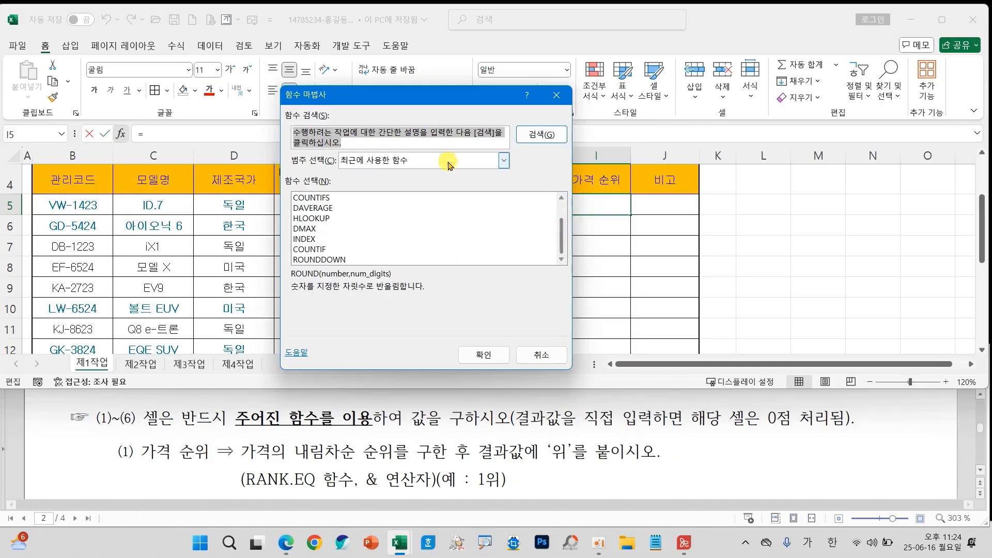
{"action": "type", "text": "ㄱ무"}
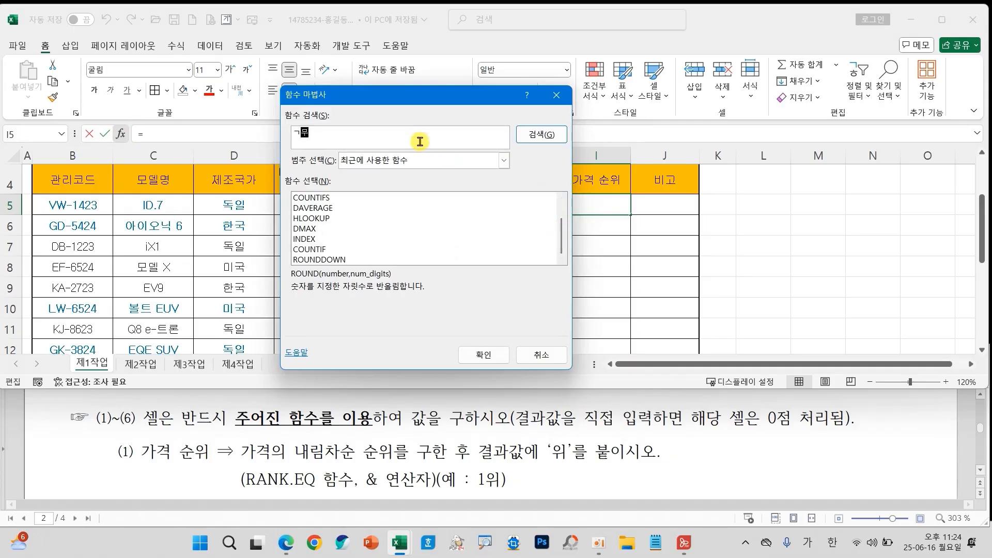
{"action": "key", "text": "Return"}
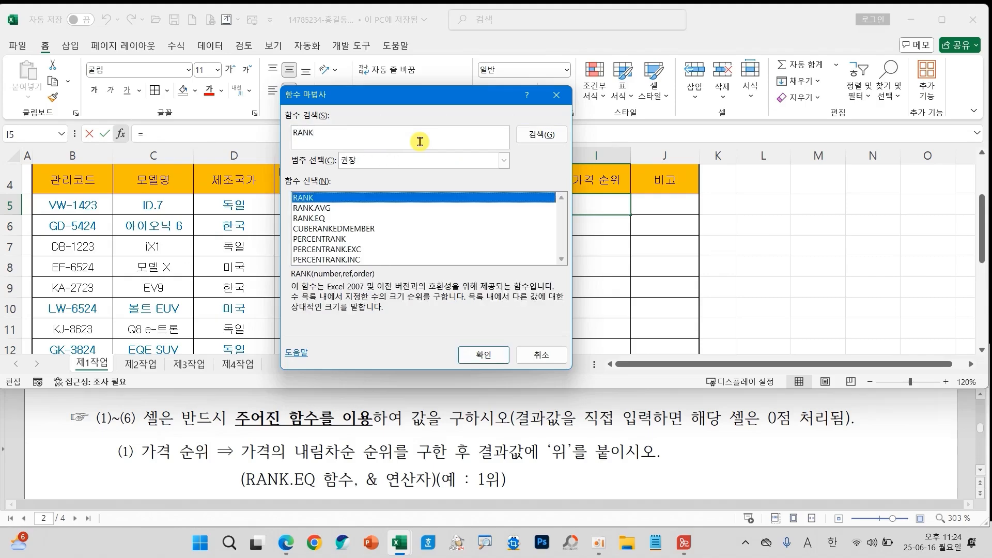
{"action": "left_click", "coordinate": [309, 219]}
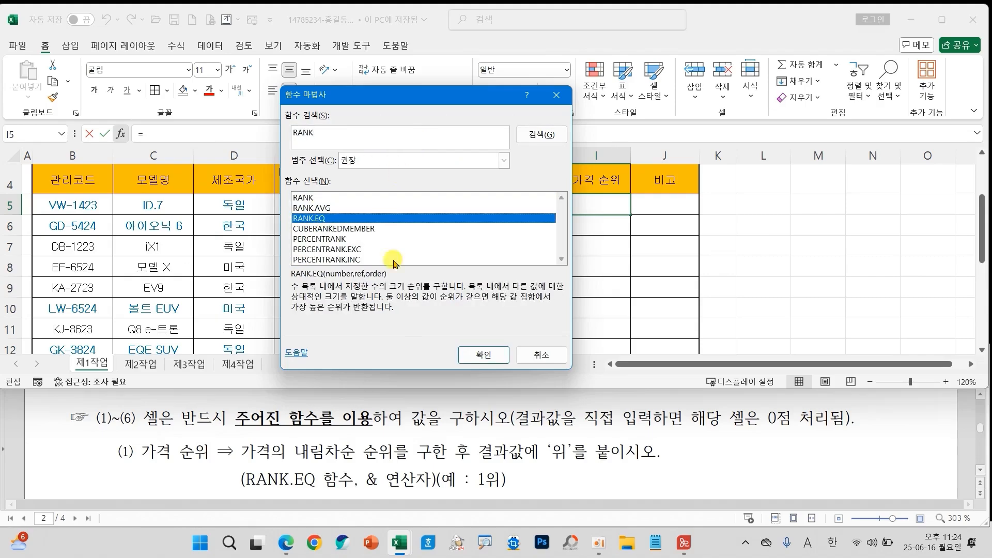
{"action": "left_click", "coordinate": [483, 354]}
{"action": "left_click_drag", "start_coordinate": [543, 136], "coordinate": [791, 161]}
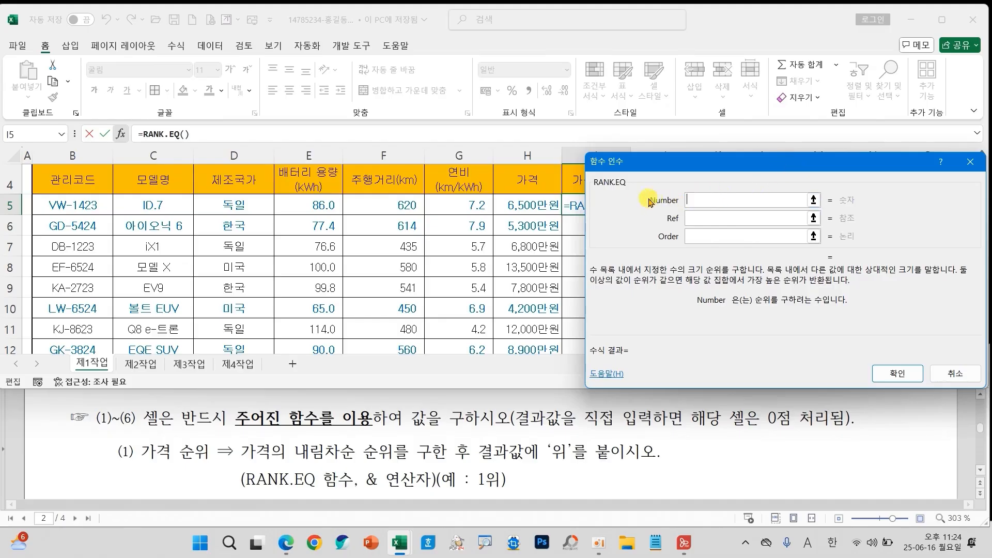
Complete RANK.EQ in I5 with Number H5 and absolute Ref $H$5:$H$12, leaving Order blank for descending ranking
{"action": "left_click", "coordinate": [536, 204]}
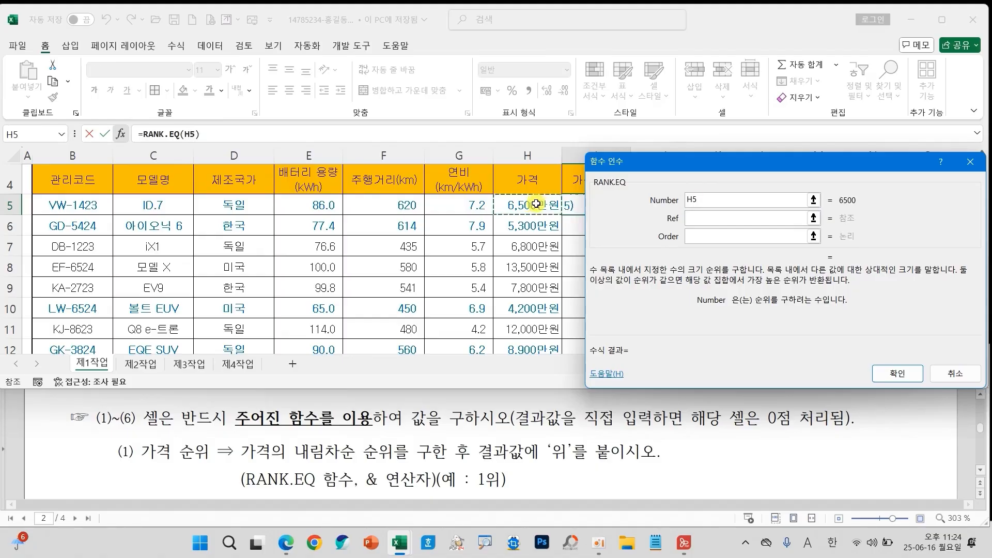
{"action": "left_click", "coordinate": [692, 216]}
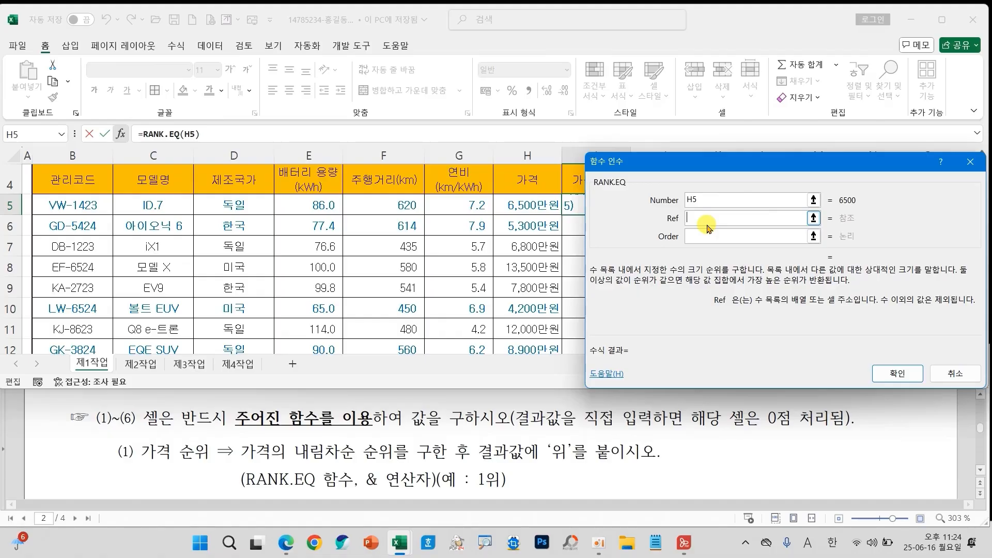
{"action": "left_click_drag", "start_coordinate": [517, 201], "coordinate": [522, 304]}
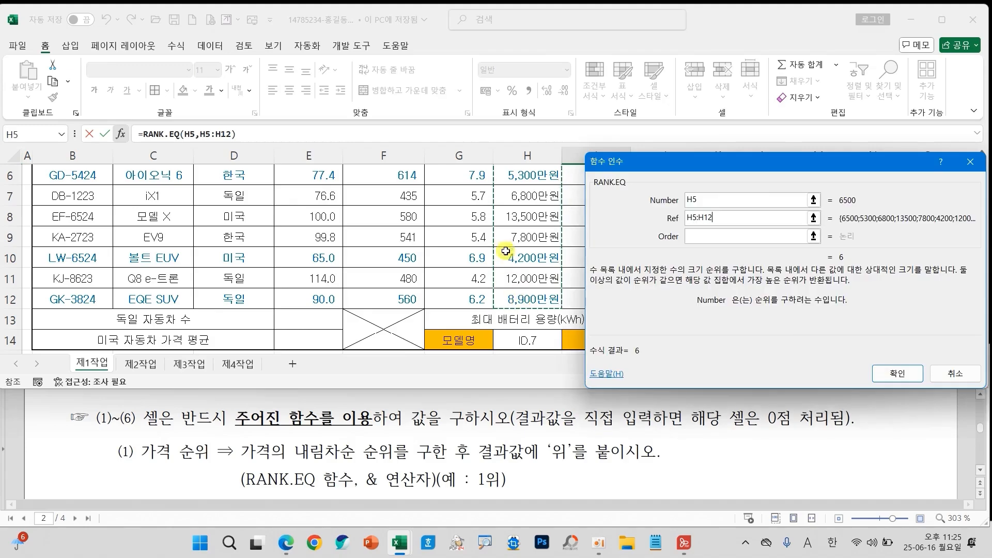
{"action": "scroll", "coordinate": [516, 248], "scroll_direction": "up", "scroll_amount": 1}
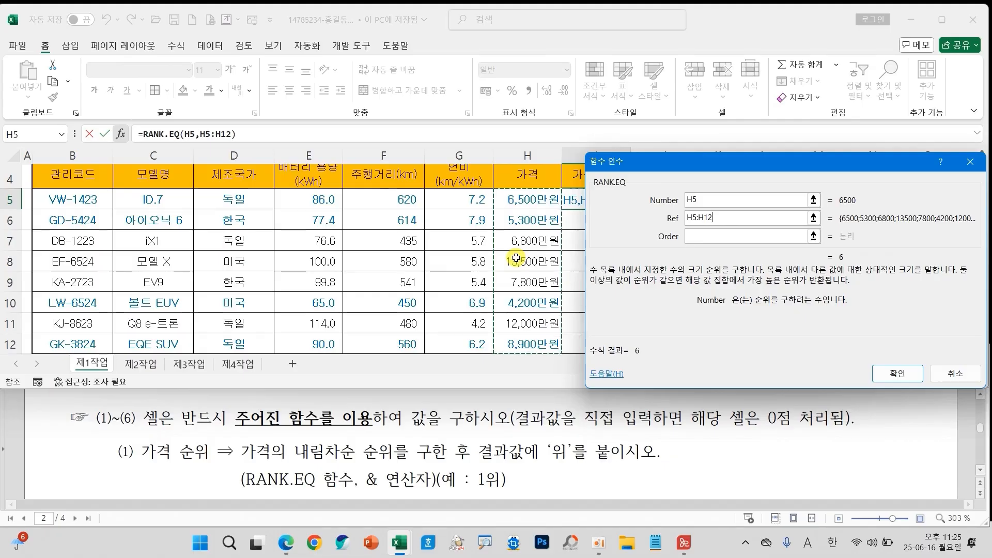
{"action": "key", "text": "F4"}
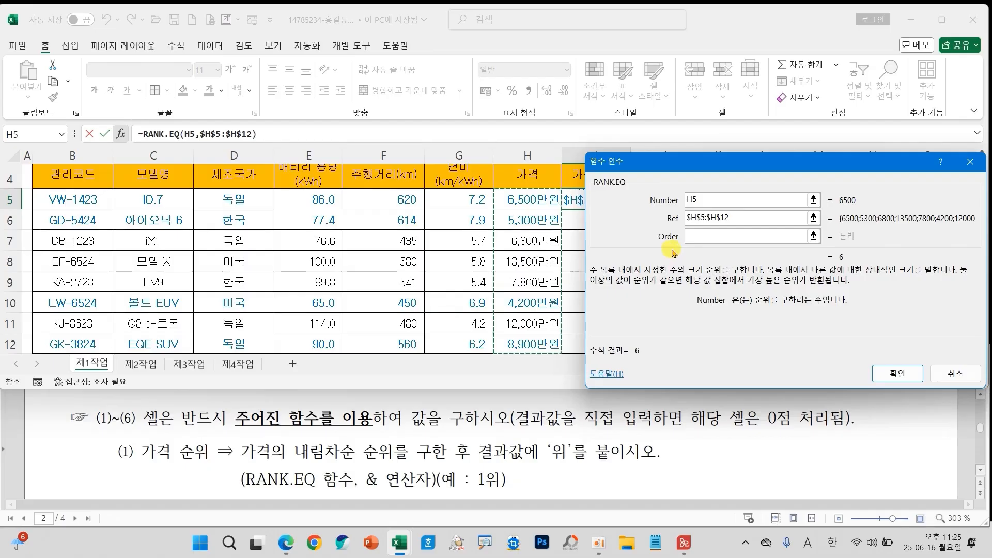
{"action": "left_click", "coordinate": [696, 236]}
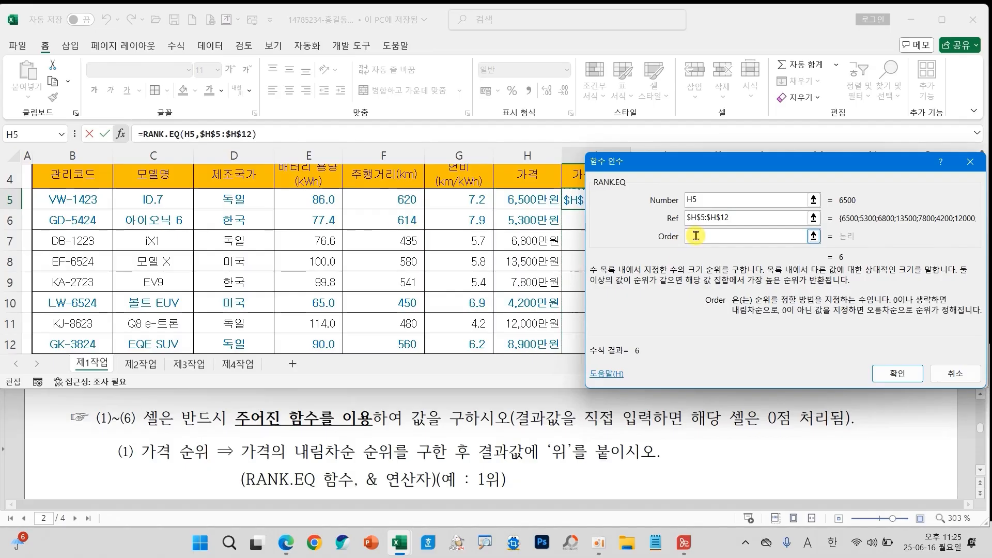
{"action": "left_click_drag", "start_coordinate": [289, 435], "coordinate": [362, 467]}
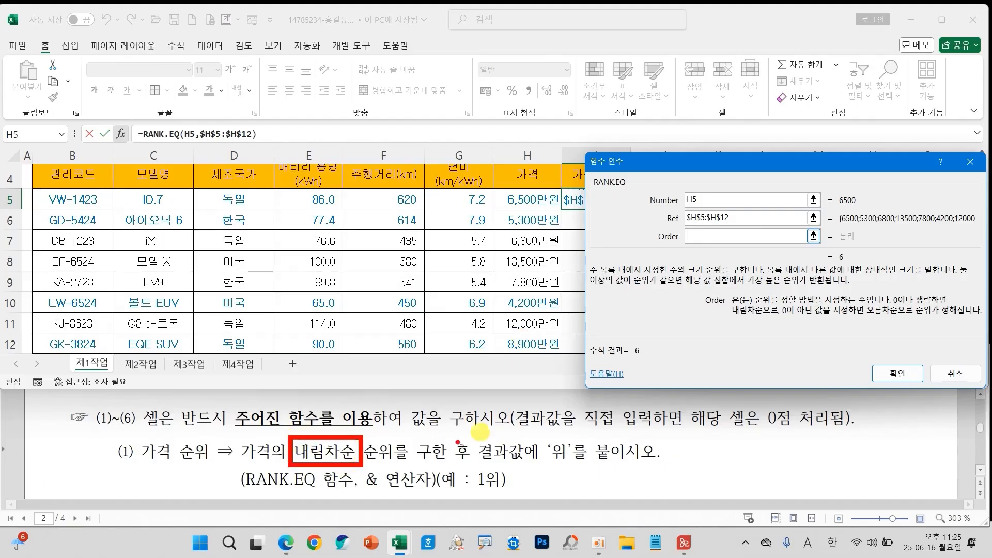
{"action": "mouse_move", "coordinate": [700, 233]}
{"action": "left_mouse_down"}
{"action": "mouse_move", "coordinate": [697, 257]}
{"action": "mouse_move", "coordinate": [715, 227]}
{"action": "left_mouse_up"}
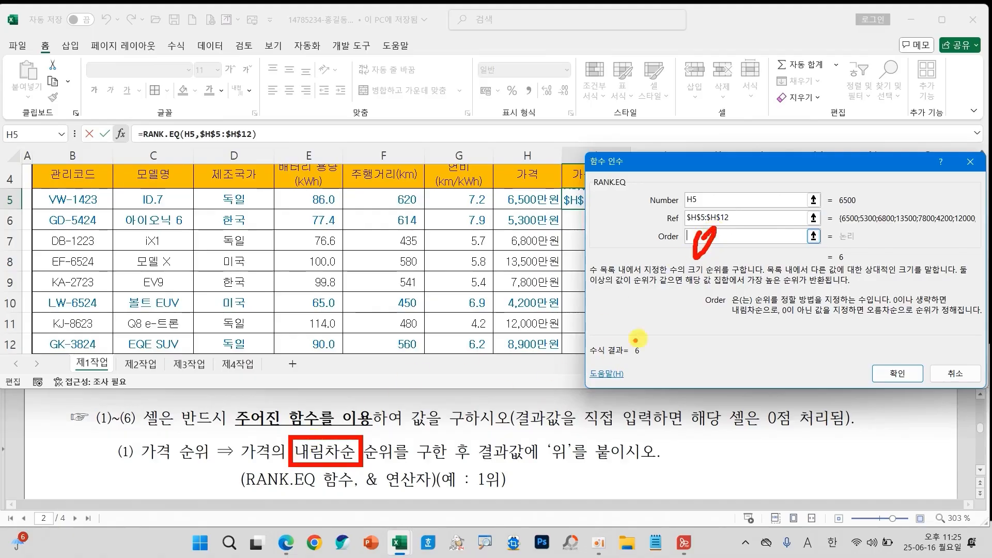
{"action": "left_click_drag", "start_coordinate": [769, 243], "coordinate": [769, 313]}
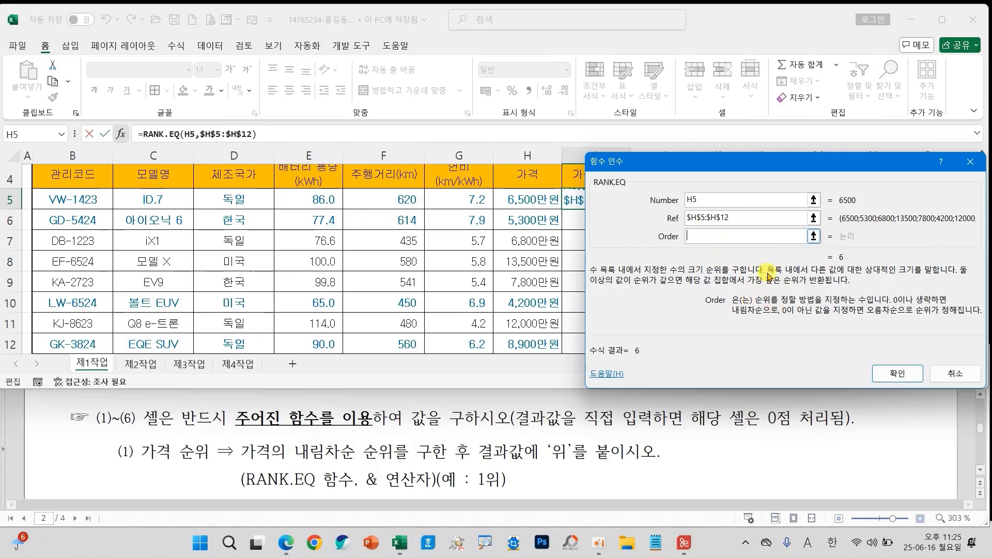
{"action": "left_click", "coordinate": [898, 373]}
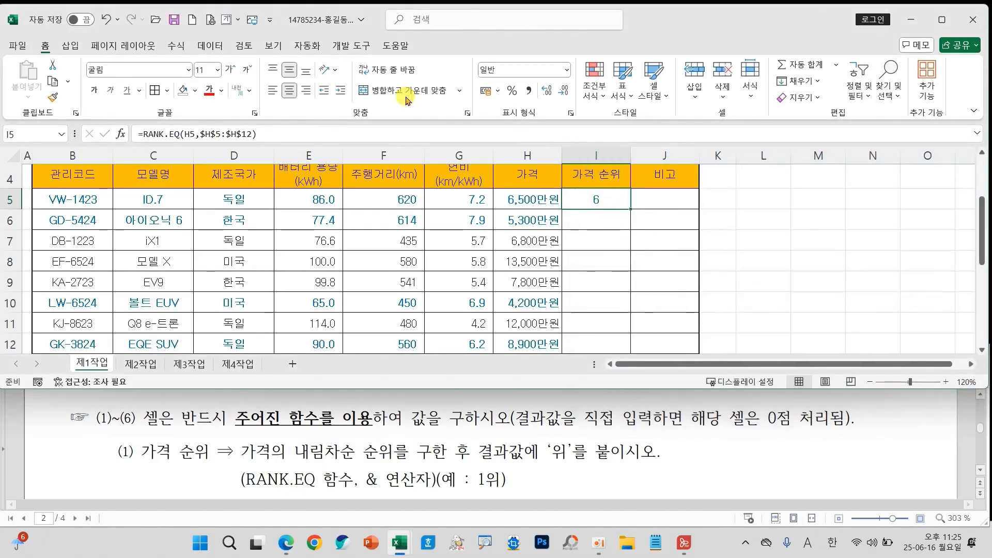
Append &"위" to the end of the RANK.EQ formula in I5
{"action": "left_click", "coordinate": [283, 133]}
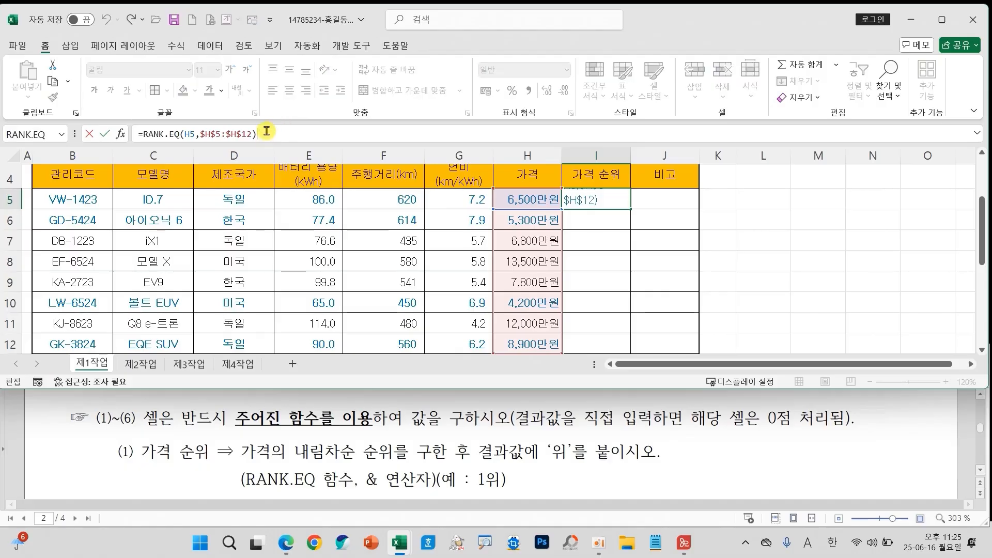
{"action": "type", "text": "&\""}
{"action": "key", "text": "Hangul"}
{"action": "type", "text": "ㅇ위\""}
{"action": "key", "text": "Return"}
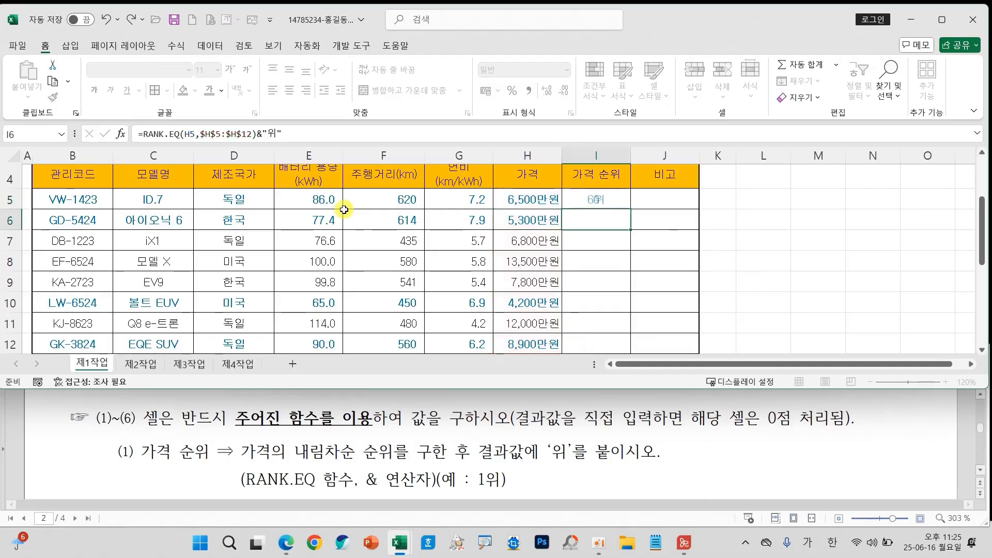
Copy the ranking formula from I5 down through I12 and check the filled 가격 순위 cells
{"action": "left_click", "coordinate": [621, 199]}
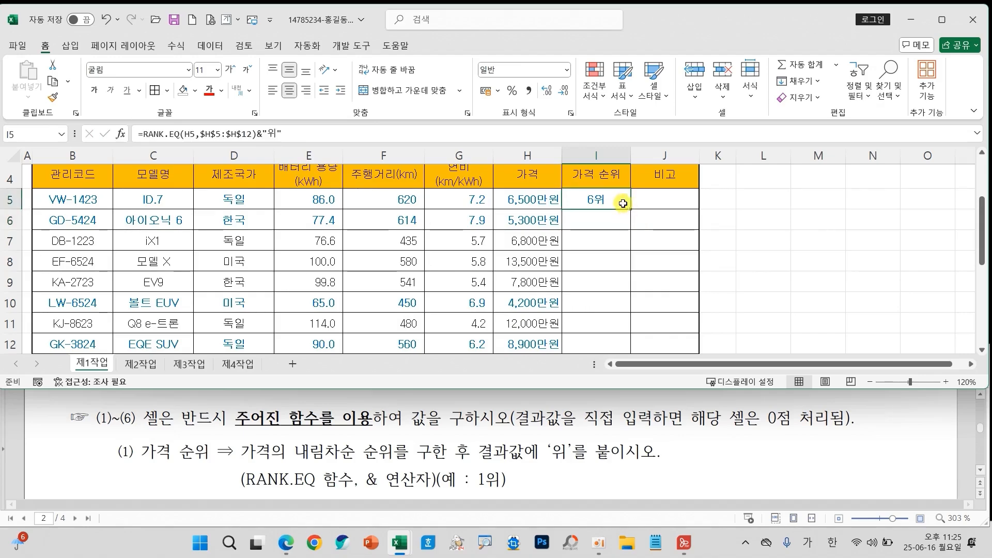
{"action": "left_click_drag", "start_coordinate": [631, 209], "coordinate": [622, 307]}
{"action": "left_click", "coordinate": [592, 265]}
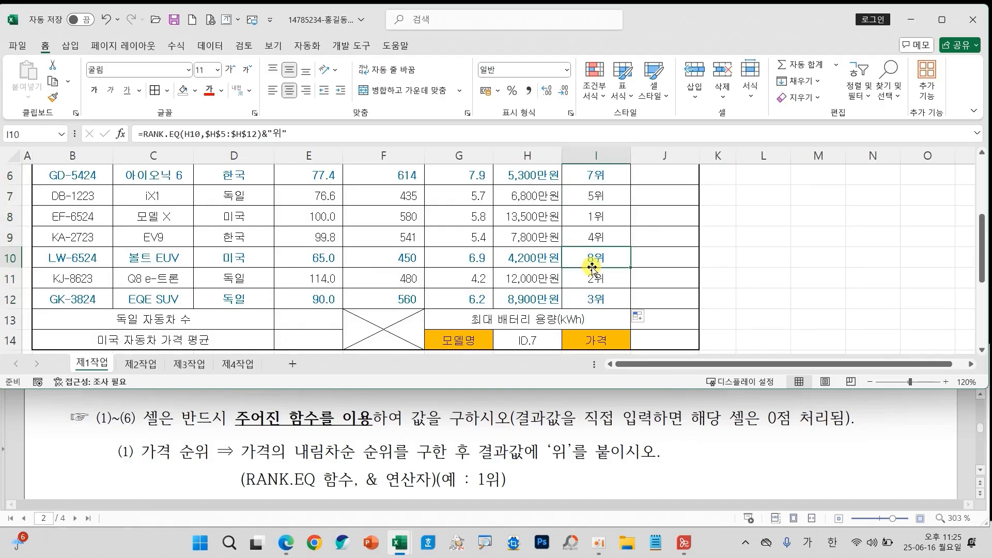
{"action": "scroll", "coordinate": [594, 261], "scroll_direction": "up", "scroll_amount": 2}
{"action": "left_click", "coordinate": [605, 248]}
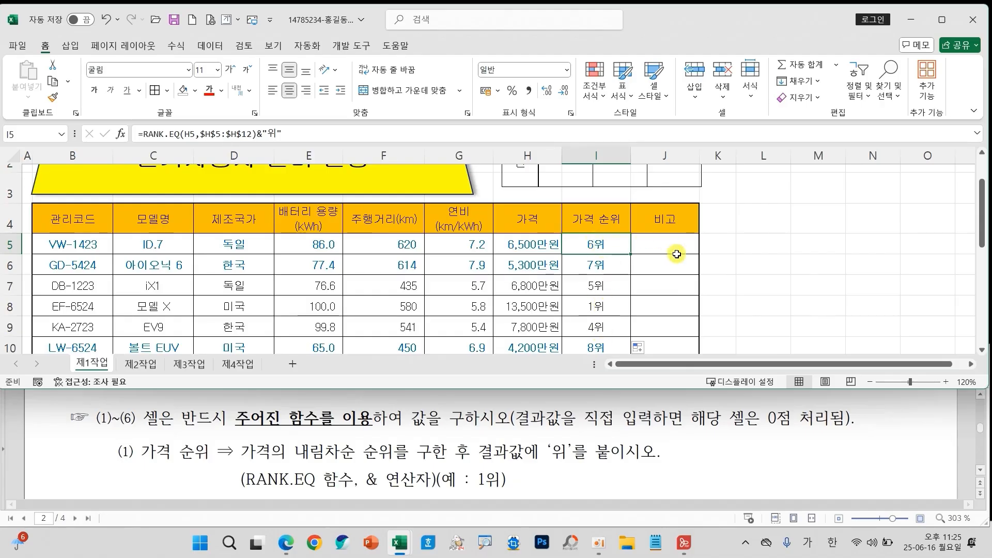
Select the first 비고 cell, J5, and read condition (2) on using IF and RIGHT with the last two 관리코드 characters
{"action": "scroll", "coordinate": [615, 440], "scroll_direction": "down", "scroll_amount": 2}
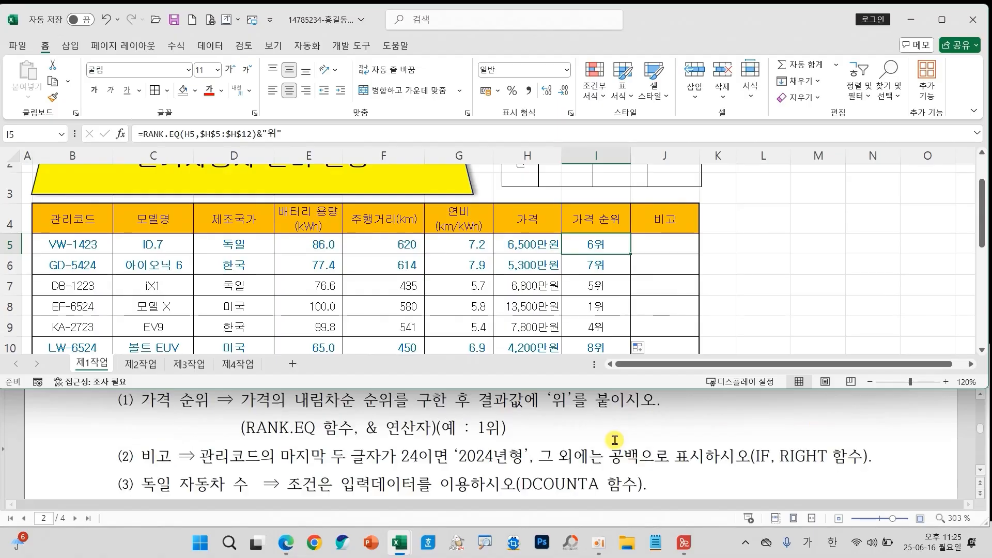
{"action": "left_click", "coordinate": [664, 246]}
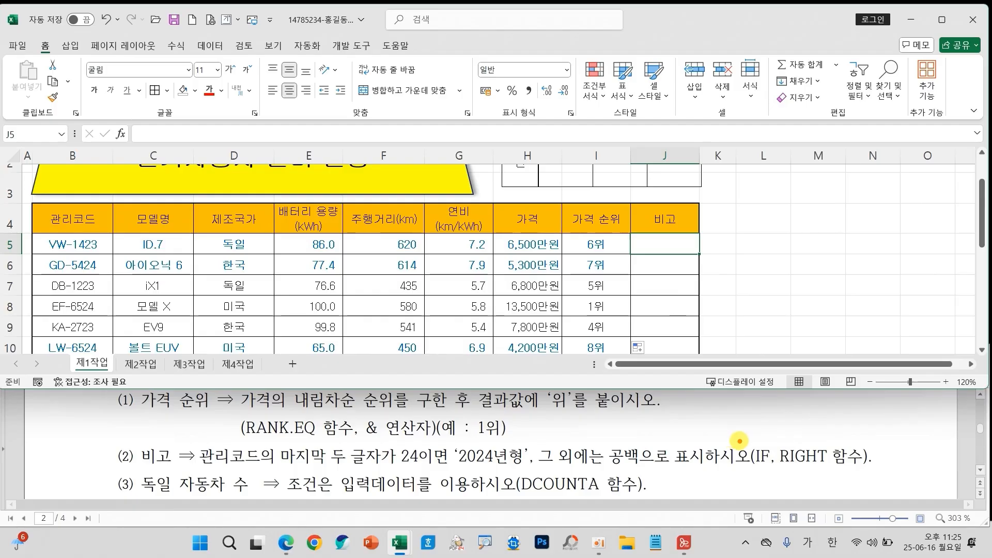
{"action": "mouse_move", "coordinate": [736, 440]}
{"action": "left_mouse_down"}
{"action": "mouse_move", "coordinate": [794, 466]}
{"action": "mouse_move", "coordinate": [868, 477]}
{"action": "left_mouse_up"}
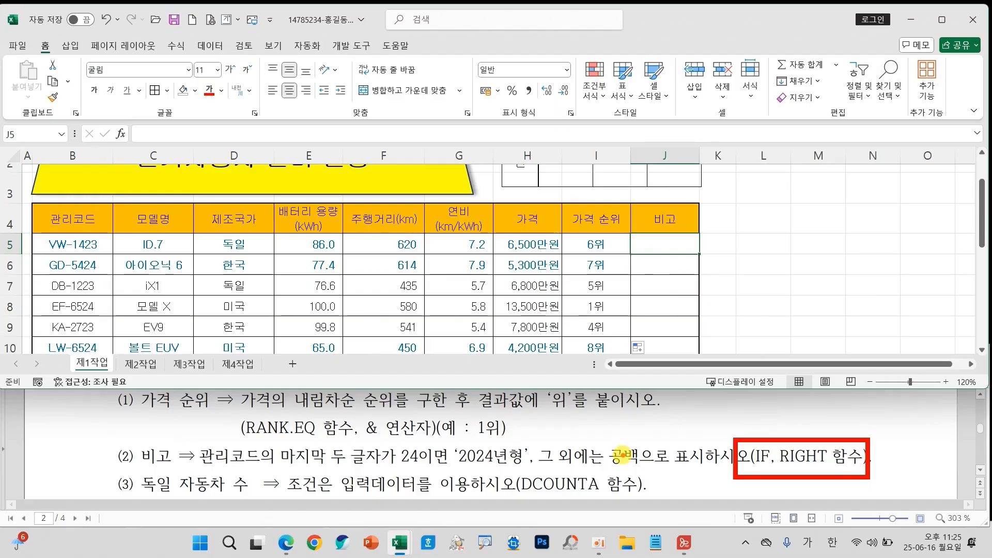
{"action": "left_click_drag", "start_coordinate": [194, 443], "coordinate": [389, 474]}
{"action": "mouse_move", "coordinate": [266, 383]}
{"action": "left_mouse_down"}
{"action": "mouse_move", "coordinate": [247, 427]}
{"action": "mouse_move", "coordinate": [287, 406]}
{"action": "mouse_move", "coordinate": [295, 443]}
{"action": "left_mouse_up"}
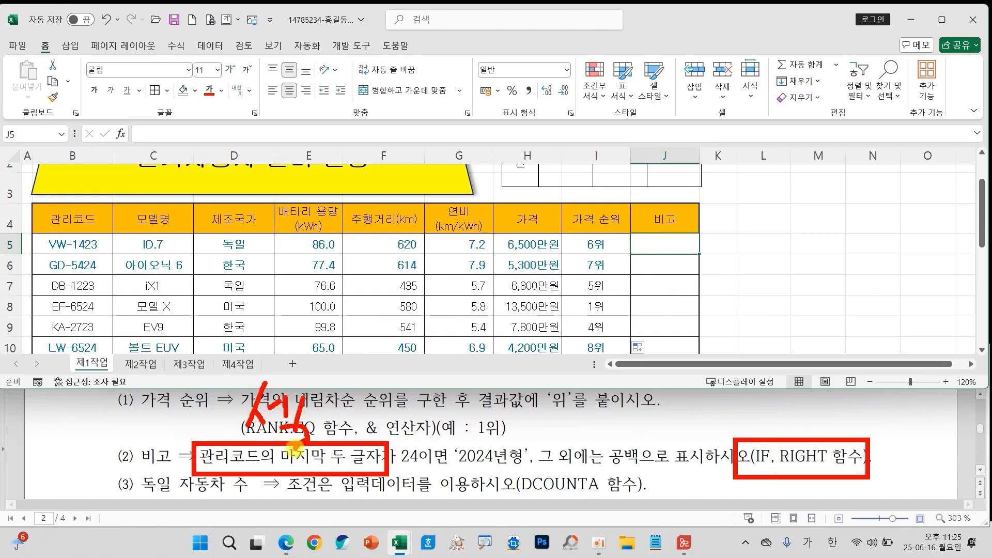
{"action": "mouse_move", "coordinate": [324, 388]}
{"action": "left_mouse_down"}
{"action": "mouse_move", "coordinate": [311, 426]}
{"action": "mouse_move", "coordinate": [362, 420]}
{"action": "left_mouse_up"}
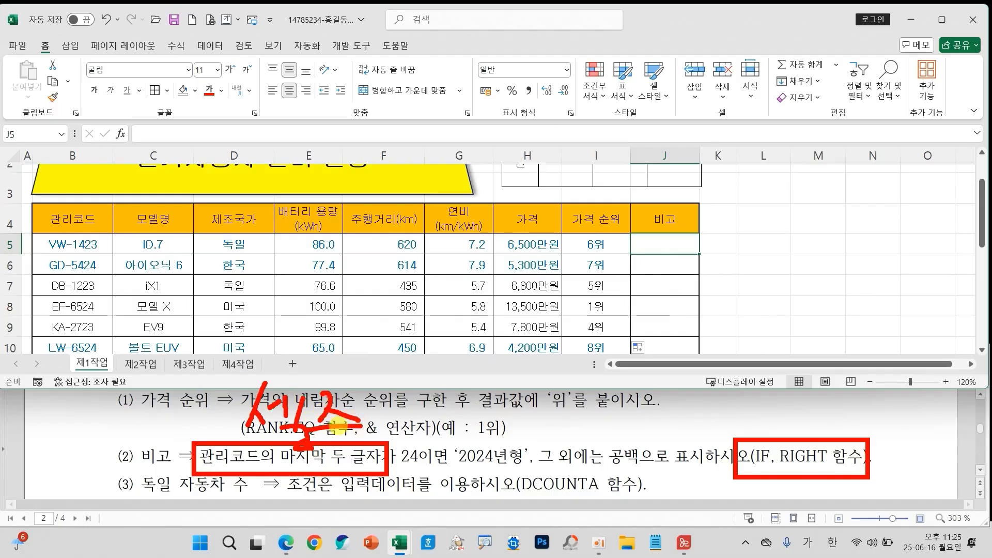
{"action": "left_click_drag", "start_coordinate": [364, 383], "coordinate": [345, 416]}
{"action": "mouse_move", "coordinate": [365, 397]}
{"action": "left_mouse_down"}
{"action": "mouse_move", "coordinate": [391, 408]}
{"action": "mouse_move", "coordinate": [373, 429]}
{"action": "left_mouse_up"}
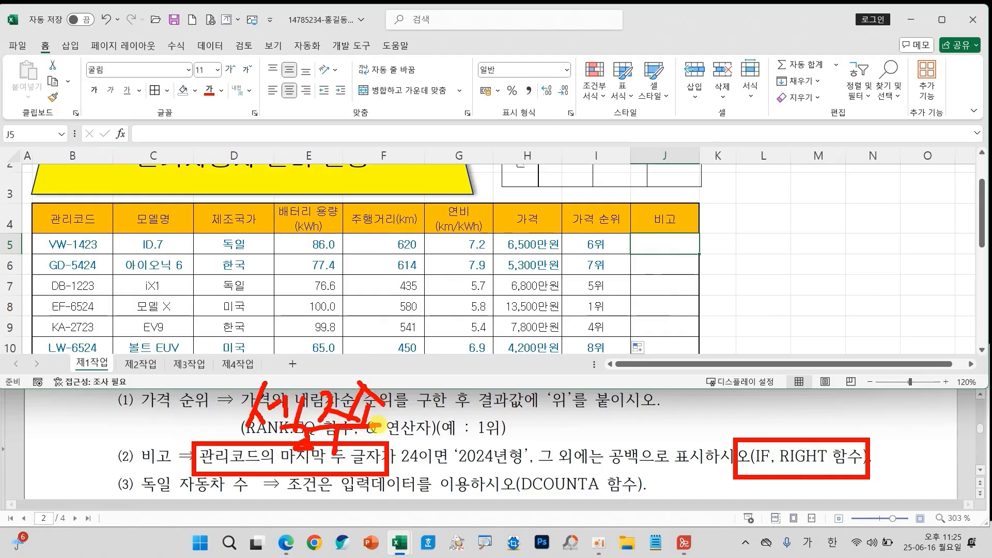
{"action": "mouse_move", "coordinate": [416, 467]}
{"action": "left_mouse_down"}
{"action": "mouse_move", "coordinate": [406, 434]}
{"action": "mouse_move", "coordinate": [428, 443]}
{"action": "mouse_move", "coordinate": [465, 421]}
{"action": "mouse_move", "coordinate": [462, 438]}
{"action": "left_mouse_up"}
{"action": "mouse_move", "coordinate": [493, 400]}
{"action": "left_mouse_down"}
{"action": "mouse_move", "coordinate": [500, 433]}
{"action": "mouse_move", "coordinate": [571, 427]}
{"action": "left_mouse_up"}
{"action": "mouse_move", "coordinate": [491, 430]}
{"action": "left_mouse_down"}
{"action": "mouse_move", "coordinate": [489, 473]}
{"action": "mouse_move", "coordinate": [512, 473]}
{"action": "left_mouse_up"}
{"action": "mouse_move", "coordinate": [529, 431]}
{"action": "left_mouse_down"}
{"action": "mouse_move", "coordinate": [504, 478]}
{"action": "mouse_move", "coordinate": [560, 483]}
{"action": "left_mouse_up"}
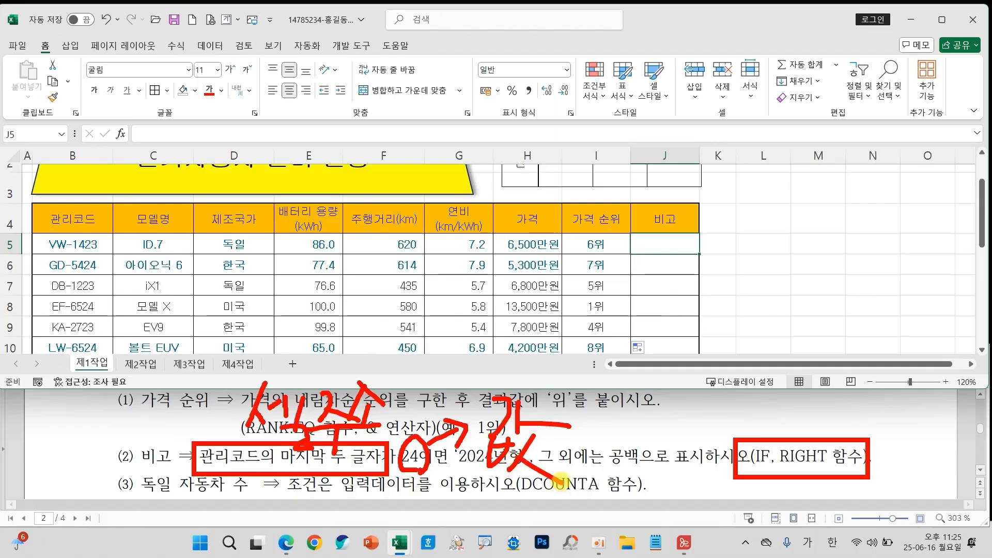
{"action": "left_click_drag", "start_coordinate": [458, 398], "coordinate": [389, 422]}
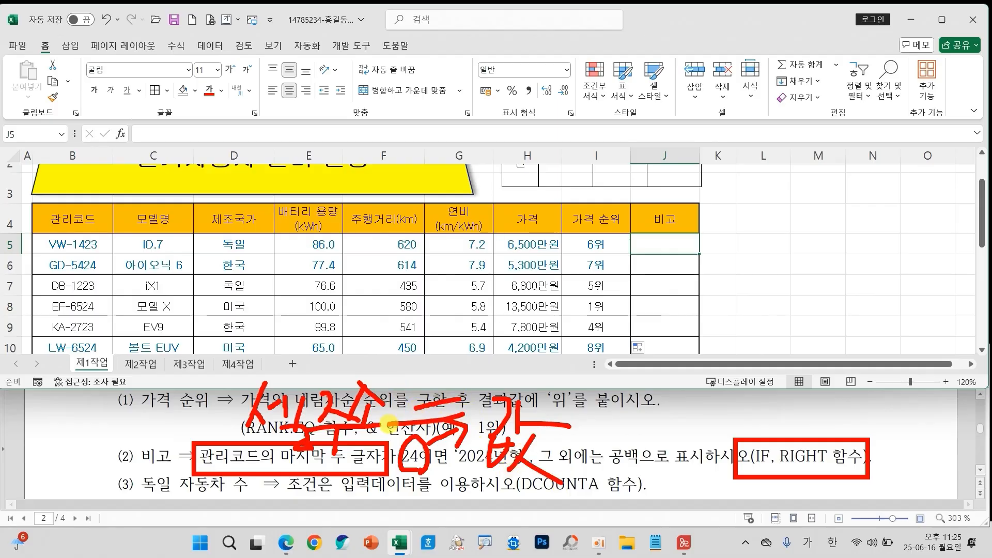
{"action": "key", "text": "Escape"}
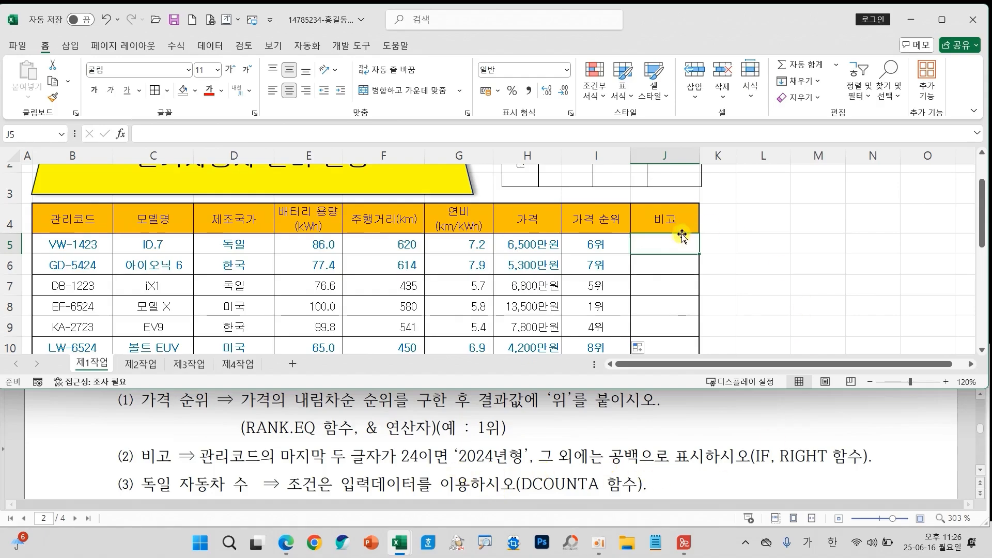
Insert the IF function in J5 and place its arguments dialog clear of the 비고 column and 관리코드 cells
{"action": "left_click", "coordinate": [120, 133]}
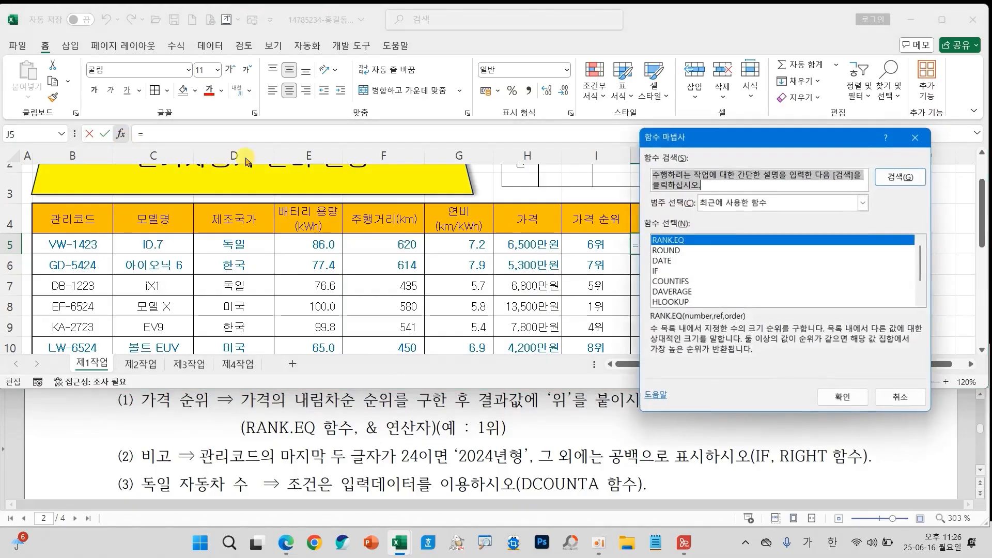
{"action": "left_click", "coordinate": [686, 270]}
{"action": "left_click", "coordinate": [843, 397]}
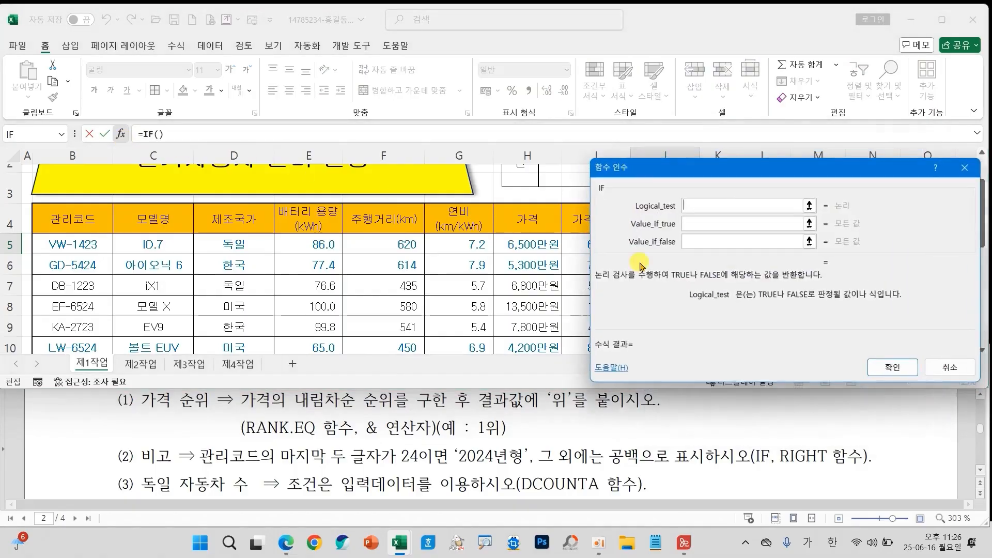
{"action": "left_click_drag", "start_coordinate": [627, 166], "coordinate": [205, 171]}
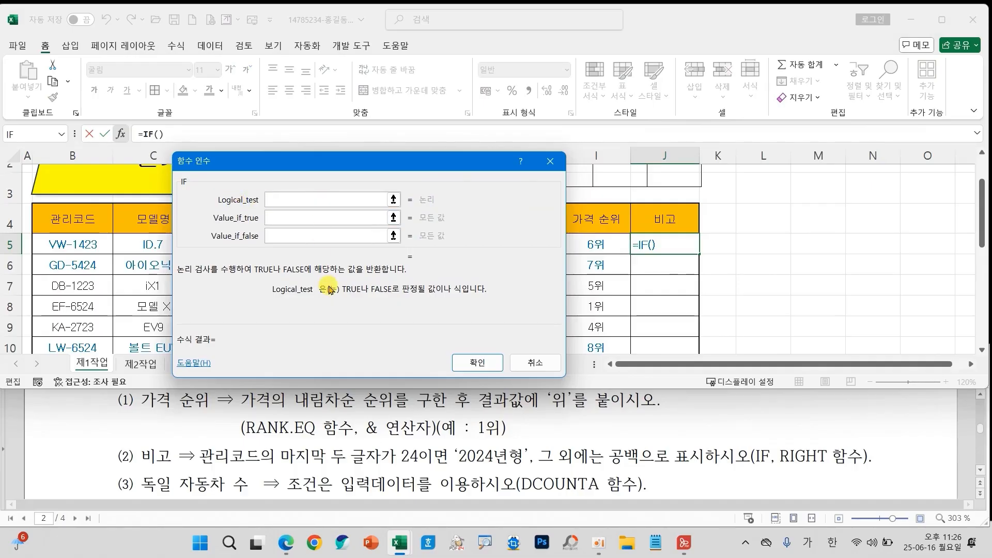
Enter RIGHT(B5,2)=24 as the logical test of the IF function, picking B5 from the 관리코드 column
{"action": "key", "text": "Hangul"}
{"action": "type", "text": "RIGHT("}
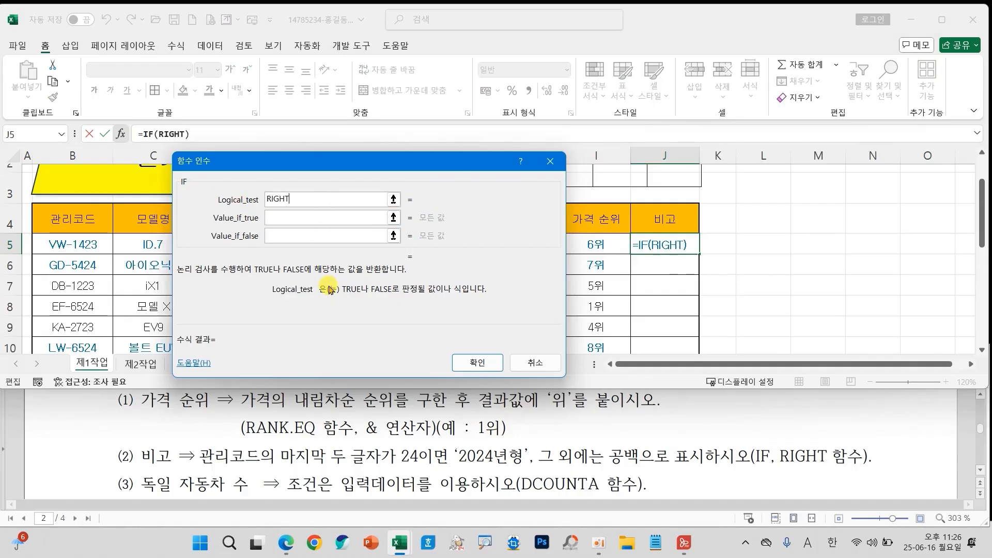
{"action": "left_click", "coordinate": [87, 244]}
{"action": "type", "text": ","}
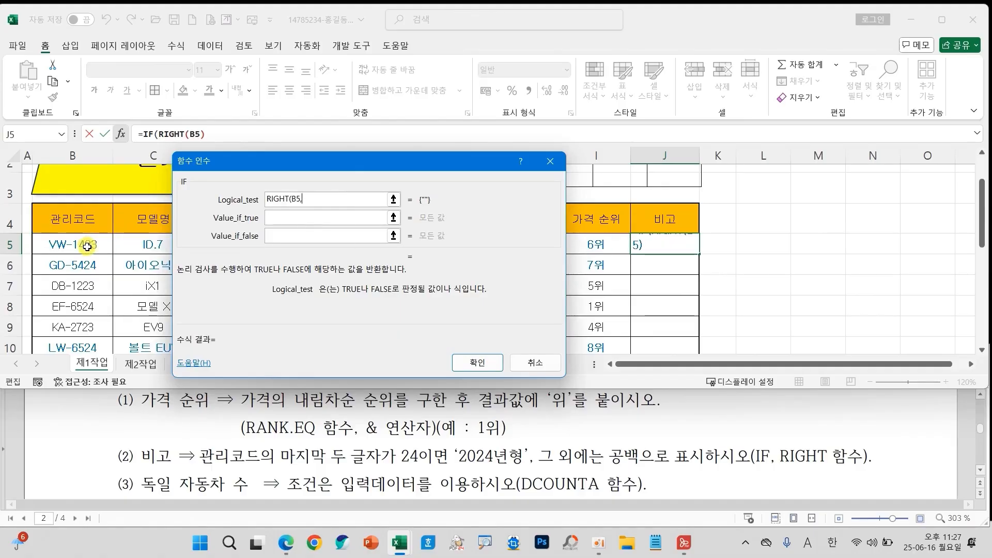
{"action": "type", "text": "2)="}
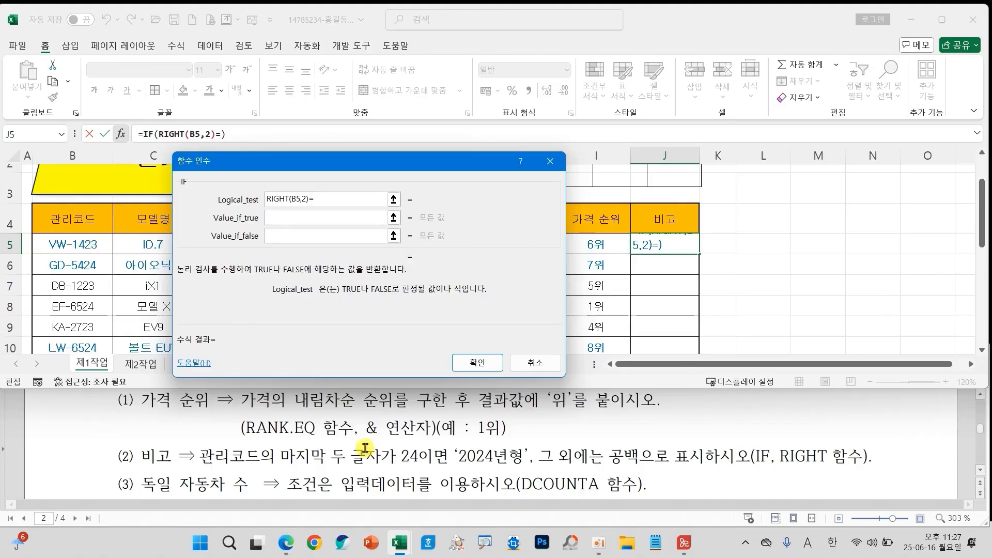
{"action": "type", "text": "24"}
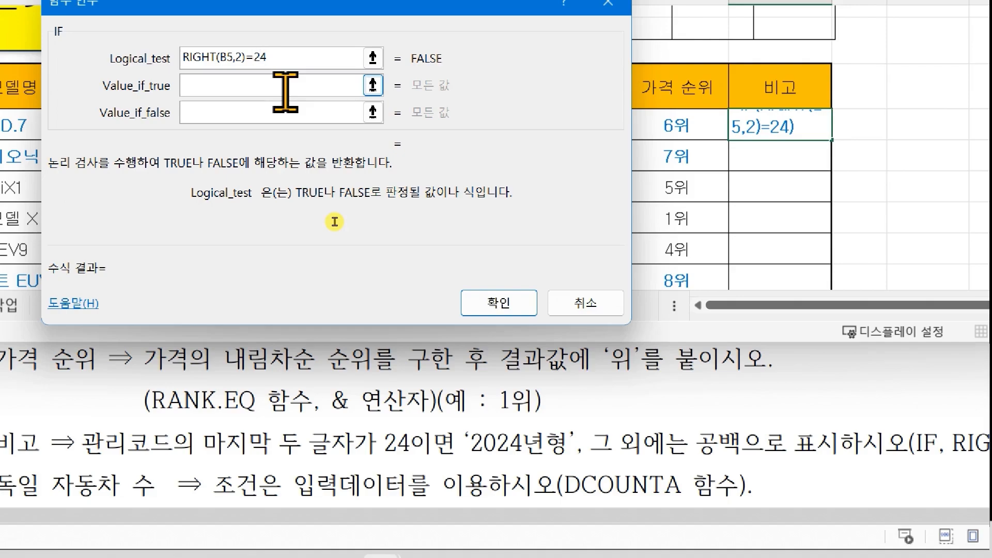
Change the comparison value in the IF logical test to the text "24" and proceed to the Value_if_true argument
{"action": "key", "text": "BackSpace"}
{"action": "key", "text": "BackSpace"}
{"action": "type", "text": "\"24"}
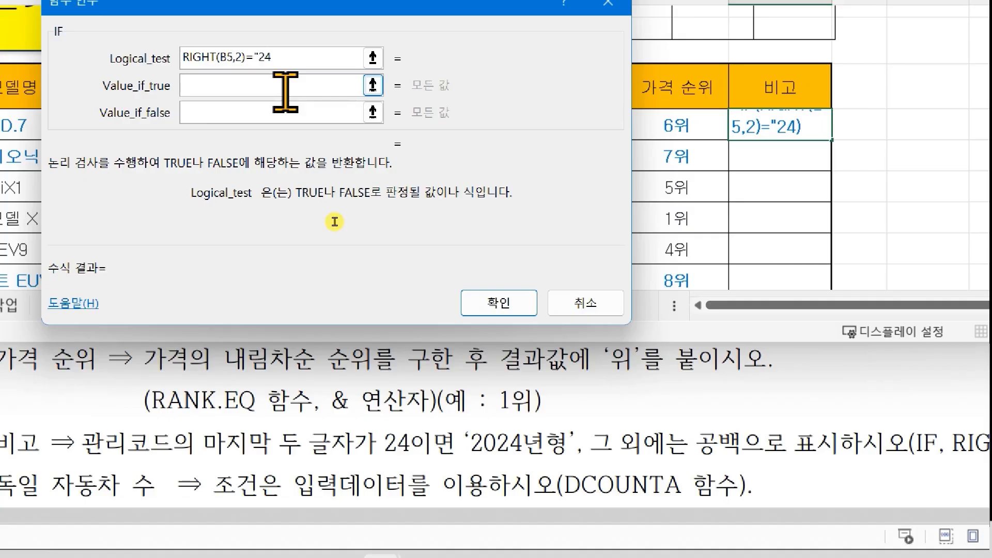
{"action": "type", "text": "\""}
{"action": "key", "text": "Tab"}
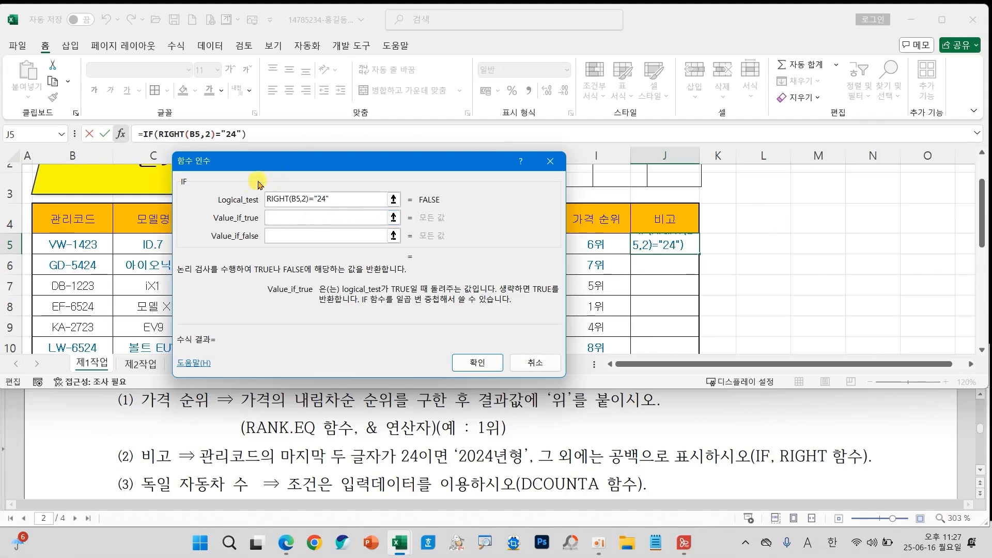
{"action": "left_click_drag", "start_coordinate": [158, 1], "coordinate": [148, 19]}
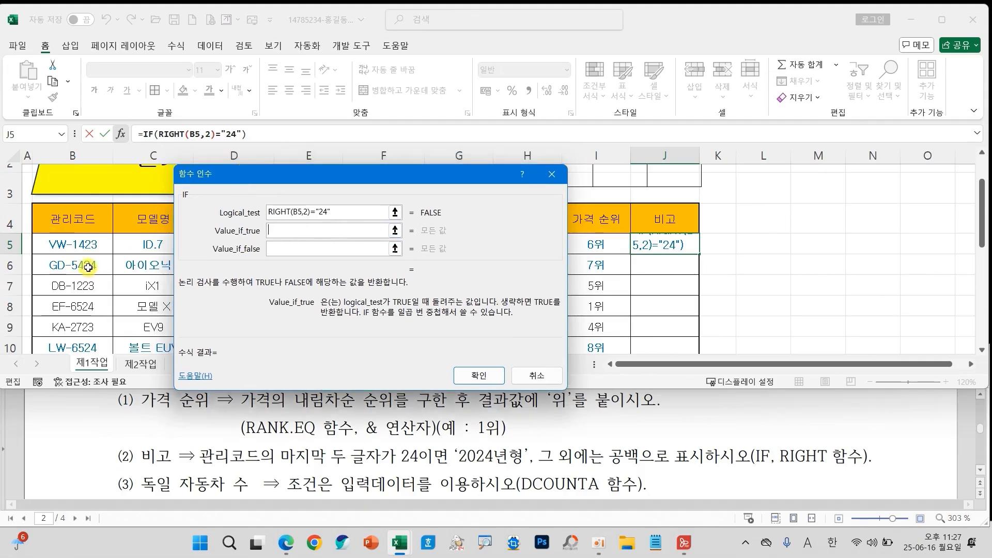
{"action": "mouse_move", "coordinate": [106, 253]}
{"action": "left_mouse_down"}
{"action": "mouse_move", "coordinate": [71, 262]}
{"action": "mouse_move", "coordinate": [45, 219]}
{"action": "mouse_move", "coordinate": [106, 257]}
{"action": "left_mouse_up"}
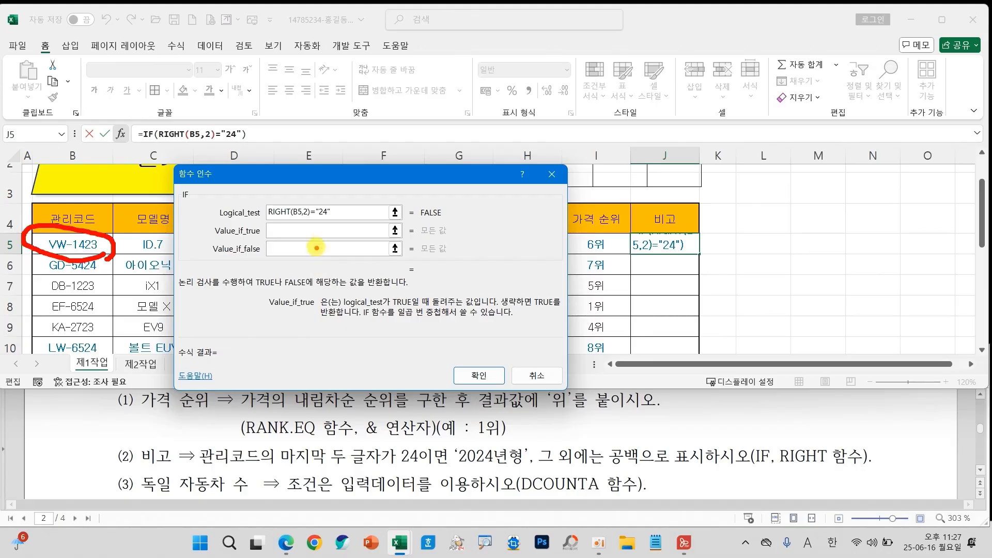
Set the IF Value_if_true argument to "2024년형" and Value_if_false to an empty string "", and enter the formula in J5
{"action": "key", "text": "Escape"}
{"action": "type", "text": "20"}
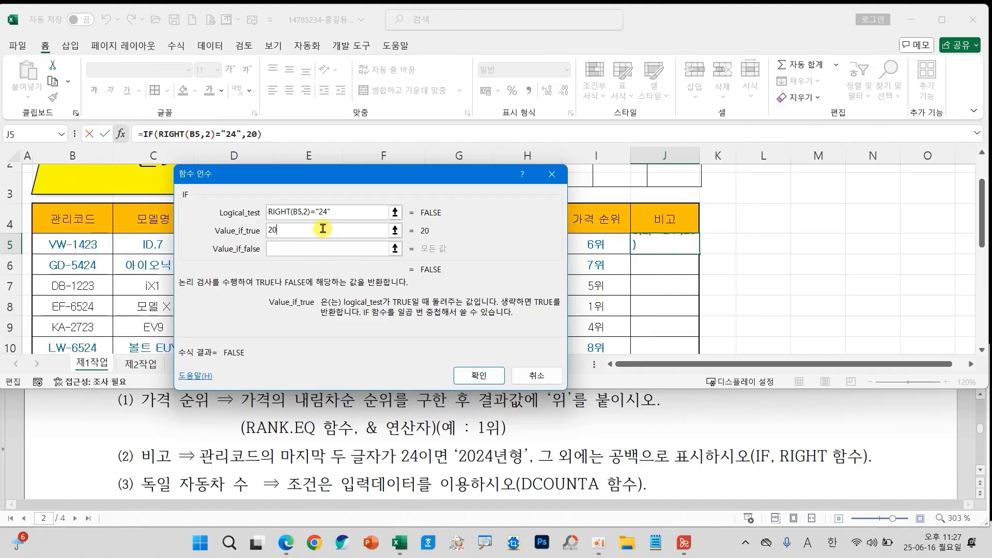
{"action": "type", "text": "24"}
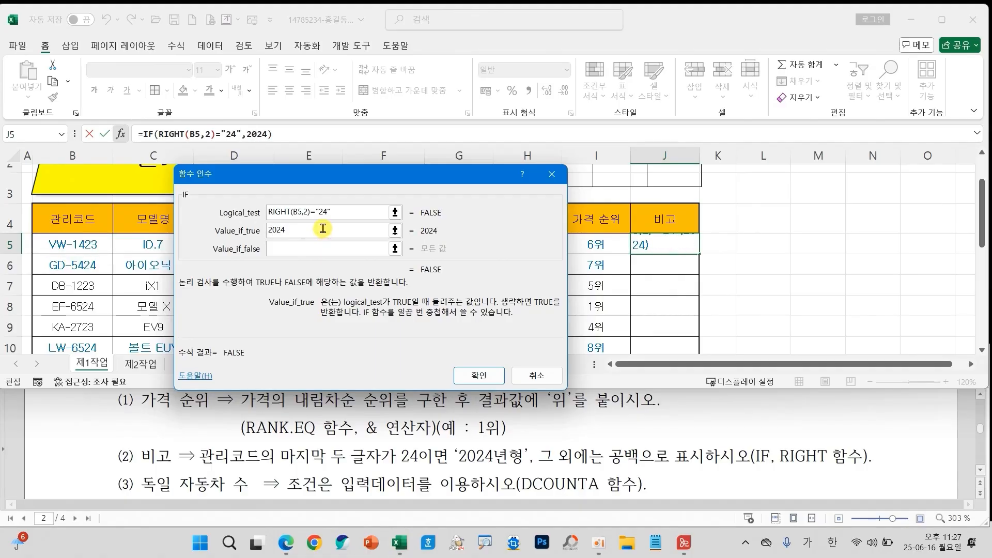
{"action": "type", "text": "년형"}
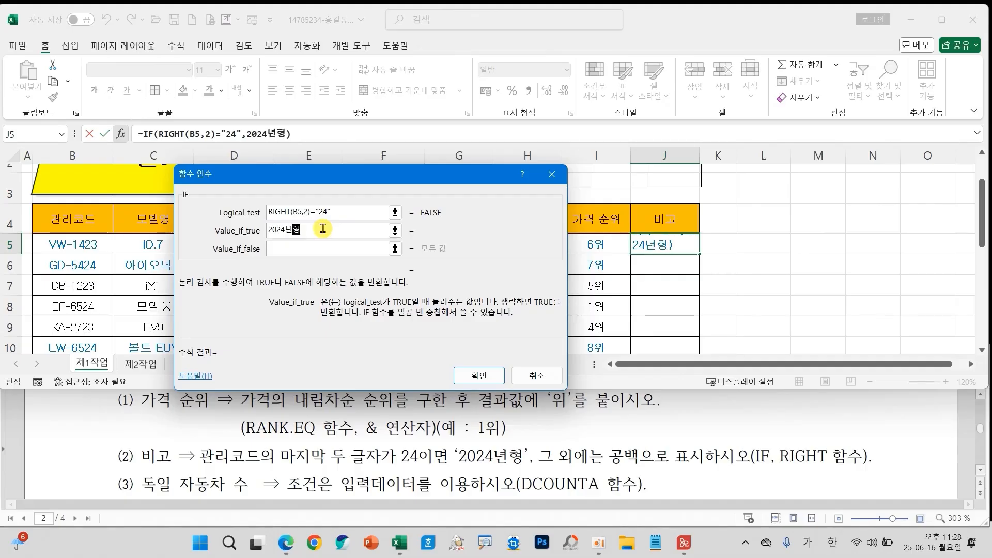
{"action": "key", "text": "Tab"}
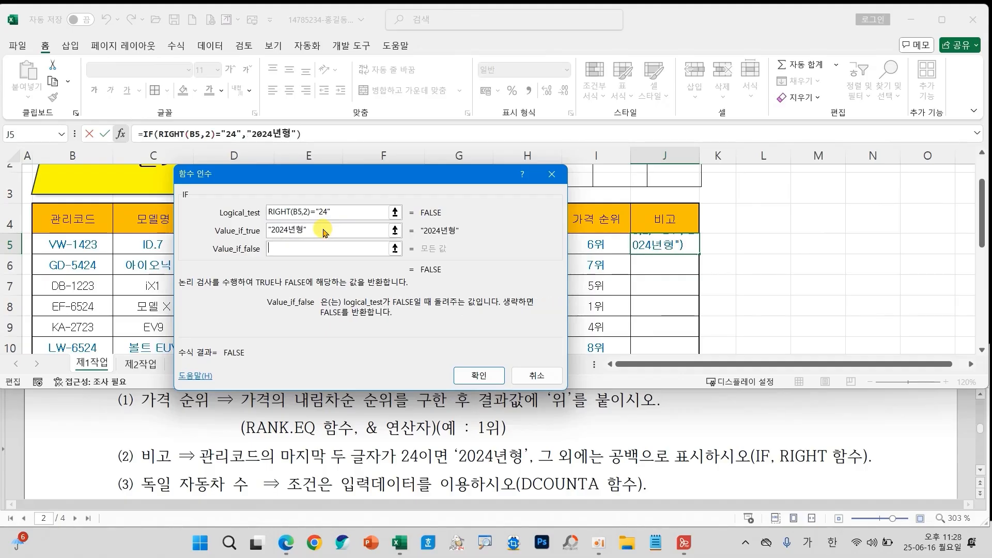
{"action": "type", "text": "\""}
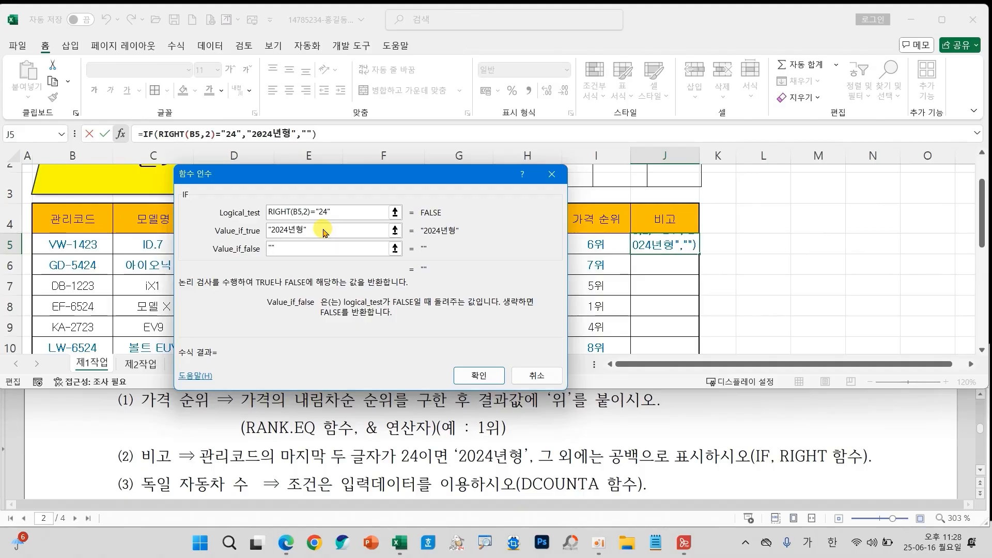
{"action": "left_click", "coordinate": [468, 376]}
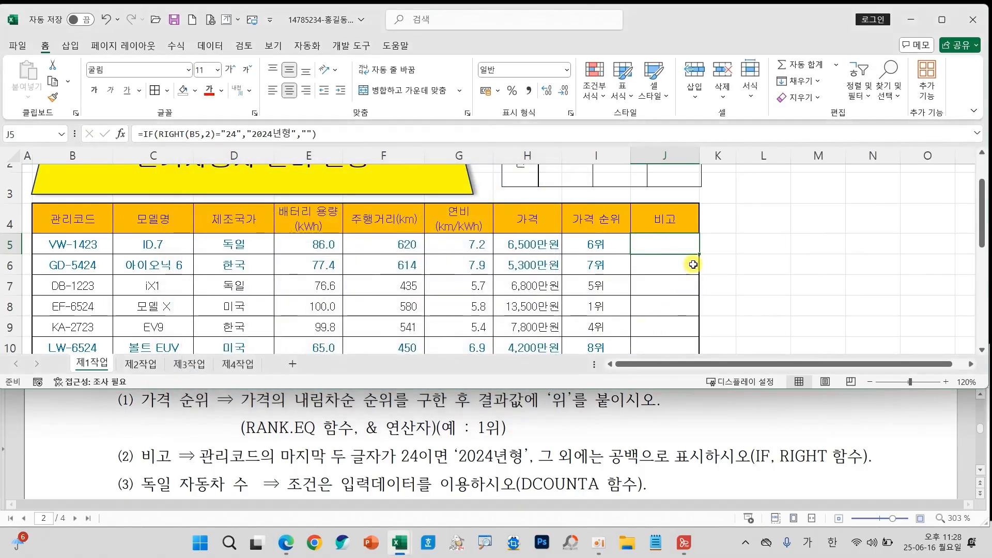
Fill the 비고 formula from J5 down to J12 and check the copied formula in J10
{"action": "left_click_drag", "start_coordinate": [699, 253], "coordinate": [698, 303]}
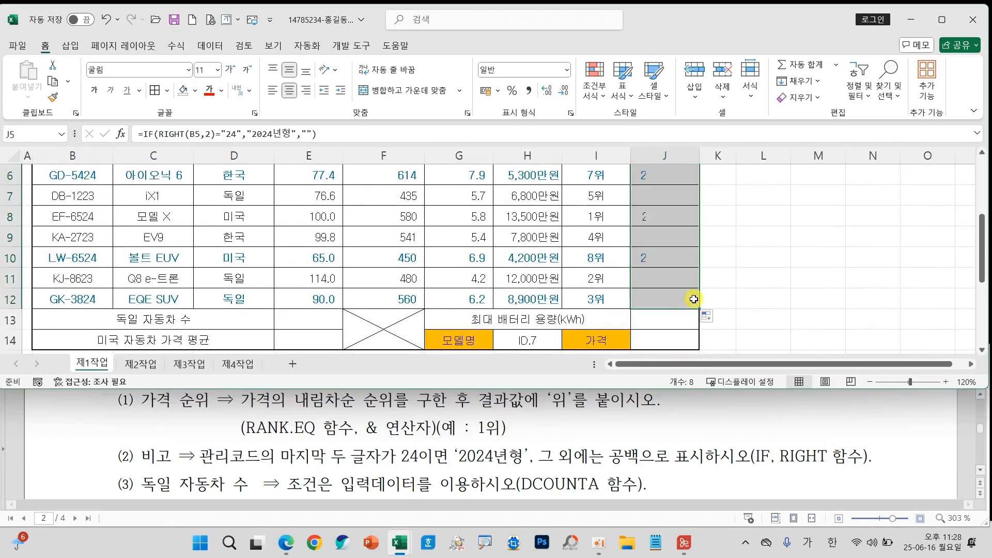
{"action": "left_click", "coordinate": [657, 259]}
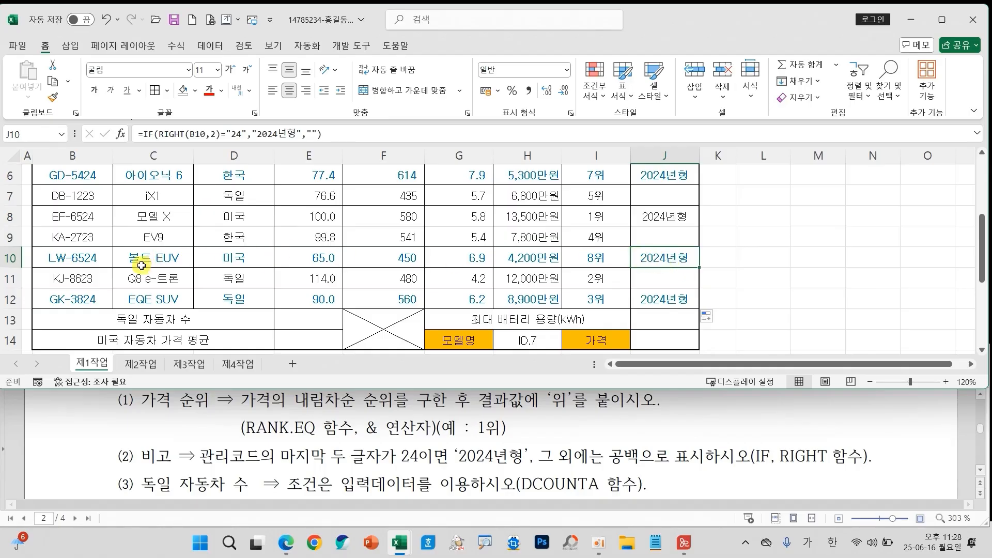
{"action": "scroll", "coordinate": [644, 264], "scroll_direction": "up", "scroll_amount": 1}
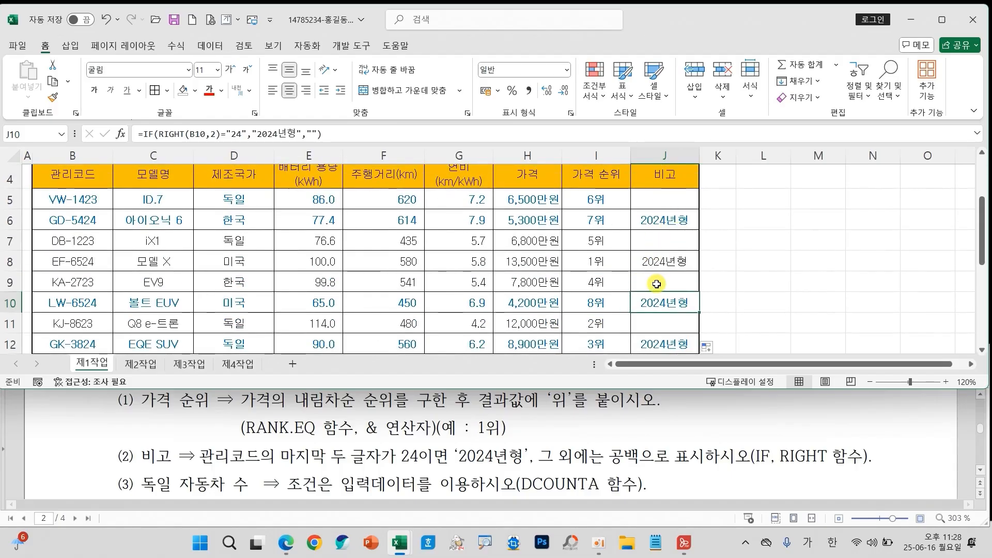
Select the 독일 자동차 수 result cell, E13, and read condition (3) on counting German cars with DCOUNTA
{"action": "scroll", "coordinate": [465, 269], "scroll_direction": "down", "scroll_amount": 2}
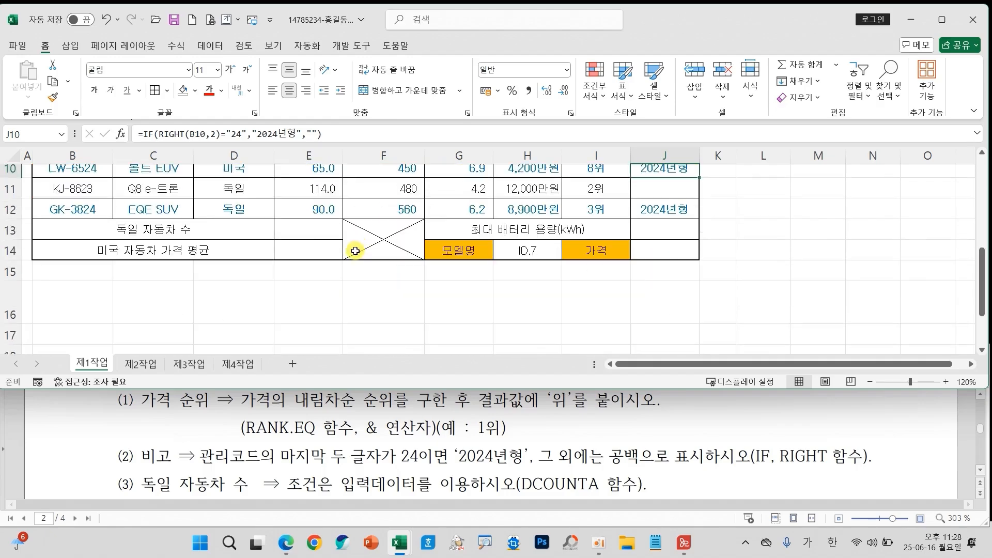
{"action": "left_click", "coordinate": [309, 233]}
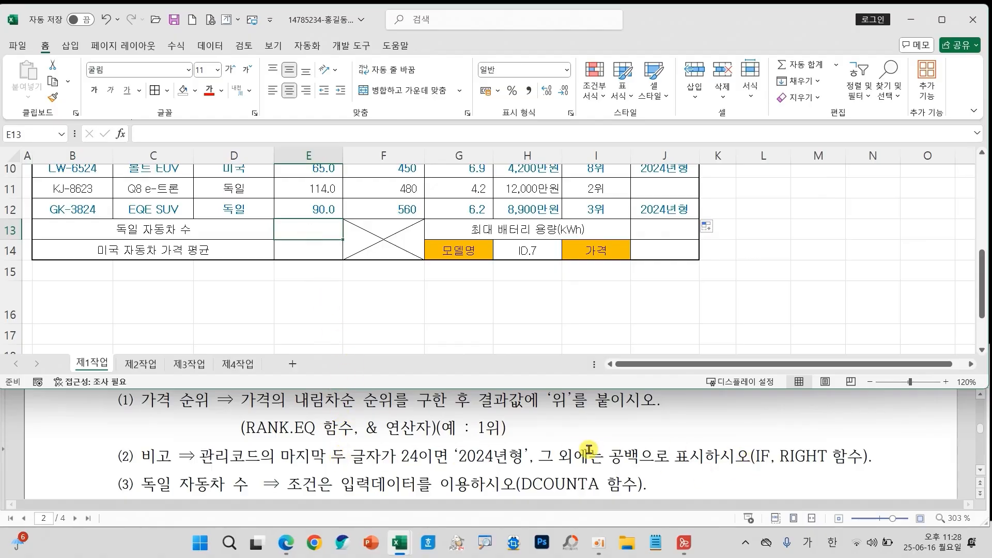
{"action": "scroll", "coordinate": [582, 450], "scroll_direction": "down", "scroll_amount": 2}
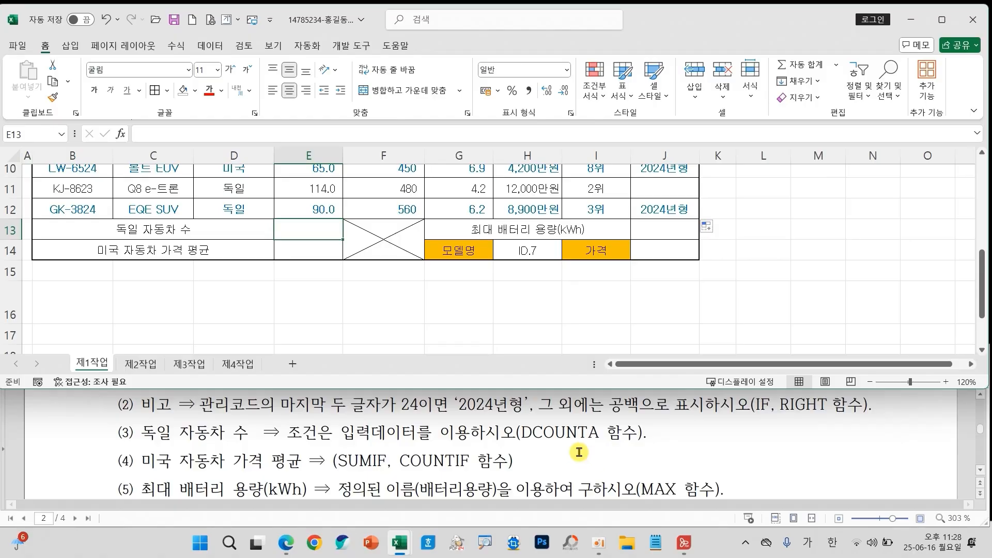
{"action": "left_click_drag", "start_coordinate": [507, 418], "coordinate": [605, 444]}
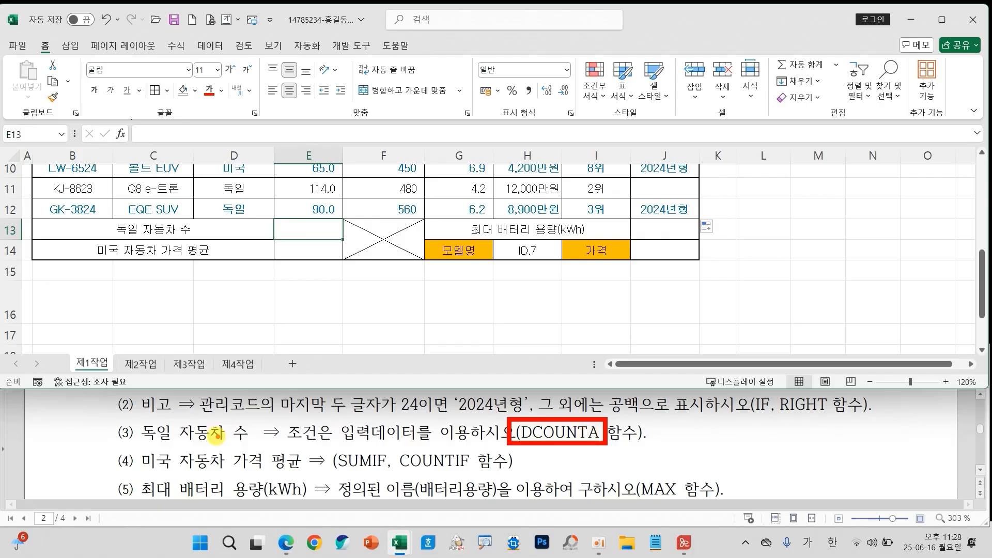
{"action": "left_click_drag", "start_coordinate": [140, 442], "coordinate": [169, 442]}
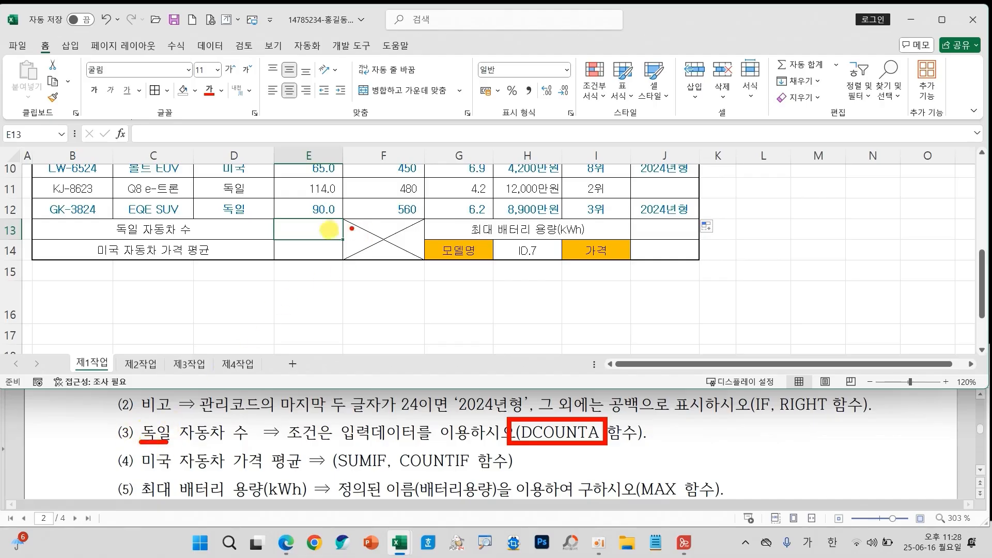
{"action": "key", "text": "Escape"}
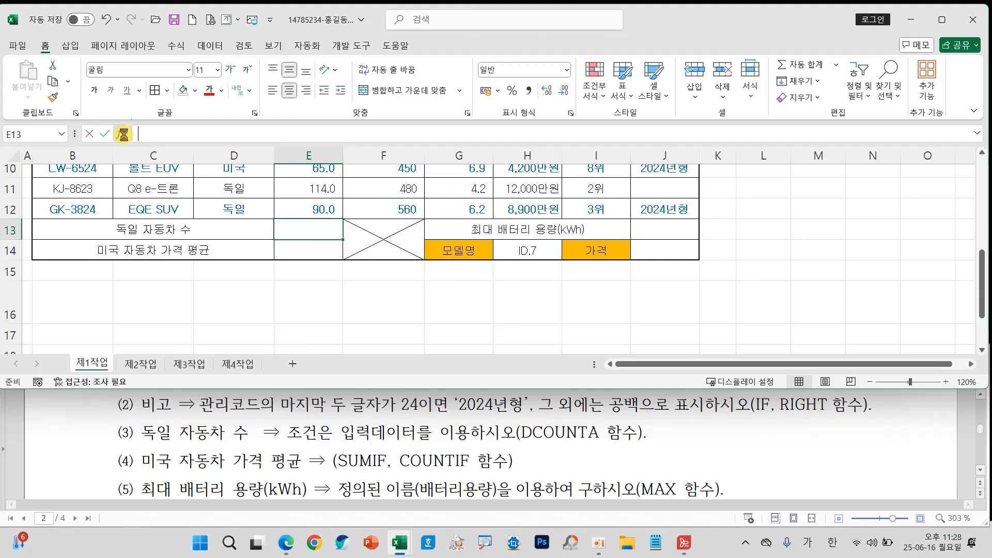
Find DCOUNTA by searching the functions for "DC", insert it in E13, and place its arguments dialog clear of the table's 관리코드 to 주행거리 columns
{"action": "left_click", "coordinate": [121, 134]}
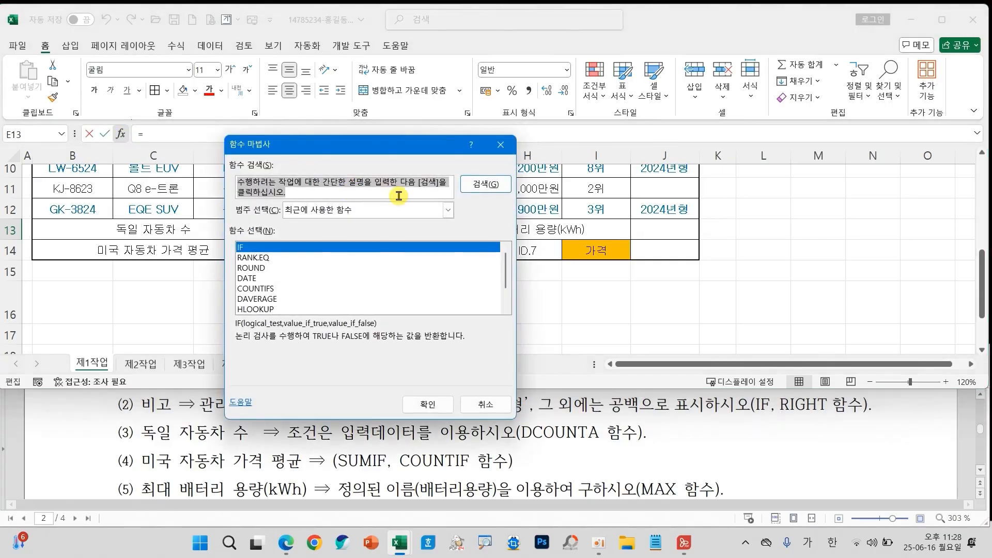
{"action": "type", "text": "S"}
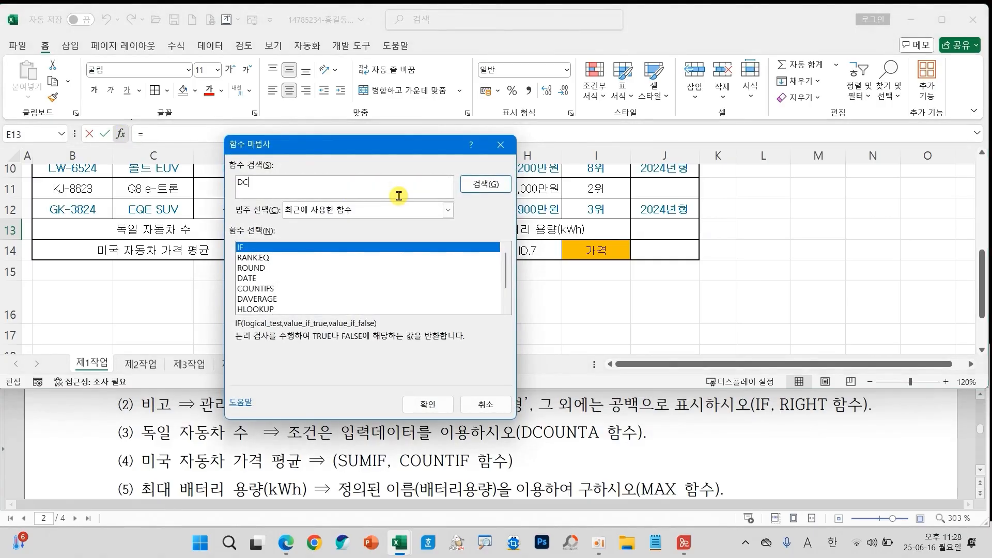
{"action": "key", "text": "Return"}
{"action": "double_click", "coordinate": [248, 258]}
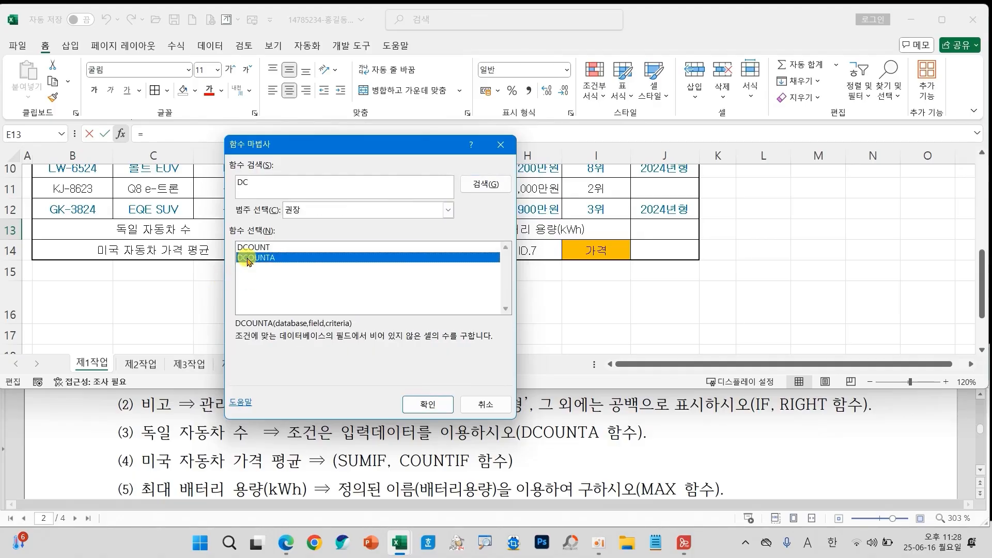
{"action": "left_click_drag", "start_coordinate": [248, 174], "coordinate": [555, 126]}
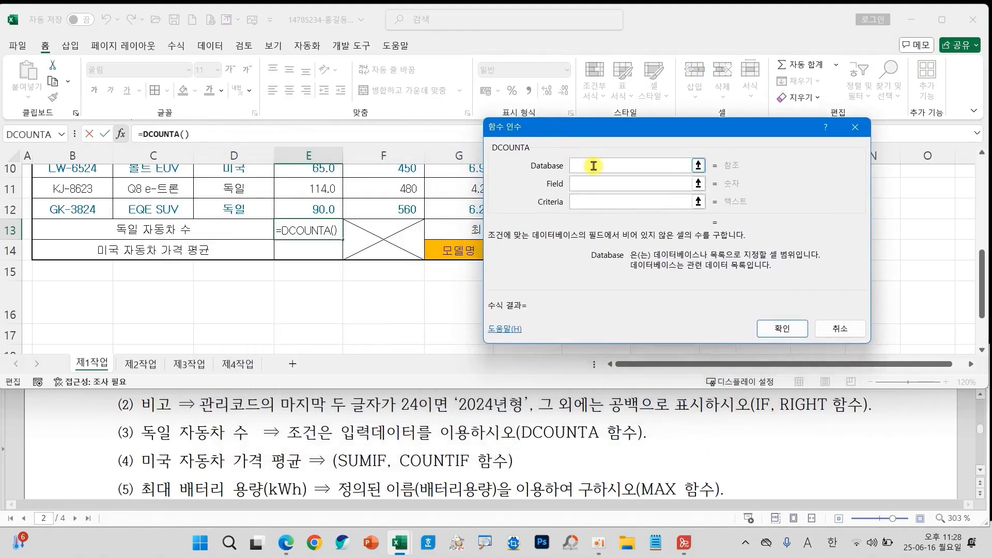
Set the DCOUNTA Database argument to B4:H12 and the Field argument to 3 for the 제조국가 column
{"action": "scroll", "coordinate": [441, 288], "scroll_direction": "up", "scroll_amount": 3}
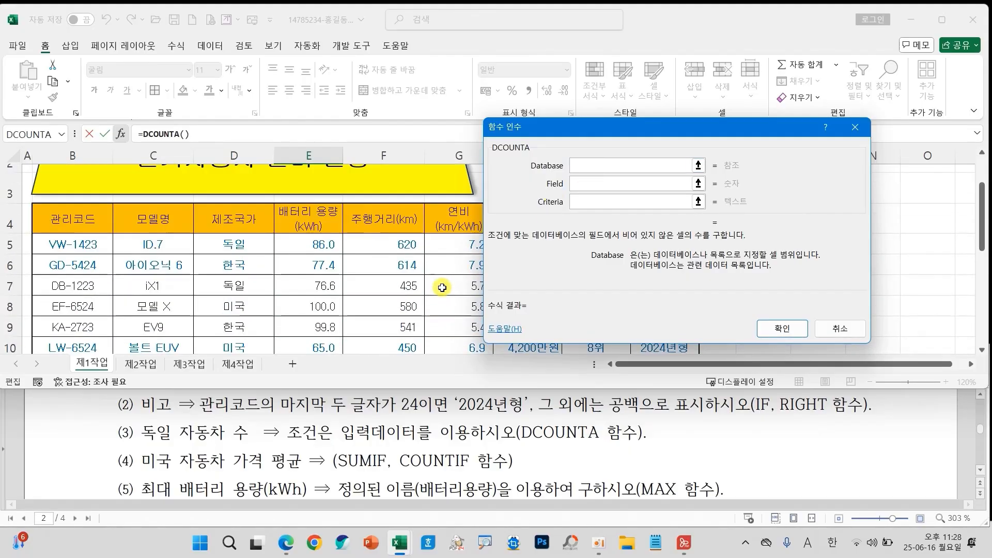
{"action": "left_click_drag", "start_coordinate": [87, 221], "coordinate": [521, 325]}
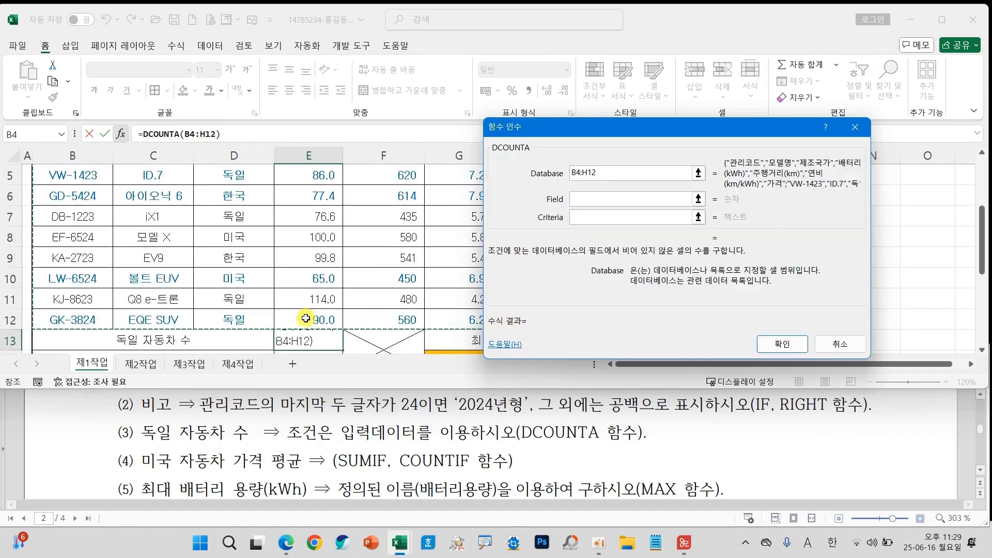
{"action": "scroll", "coordinate": [306, 318], "scroll_direction": "up", "scroll_amount": 1}
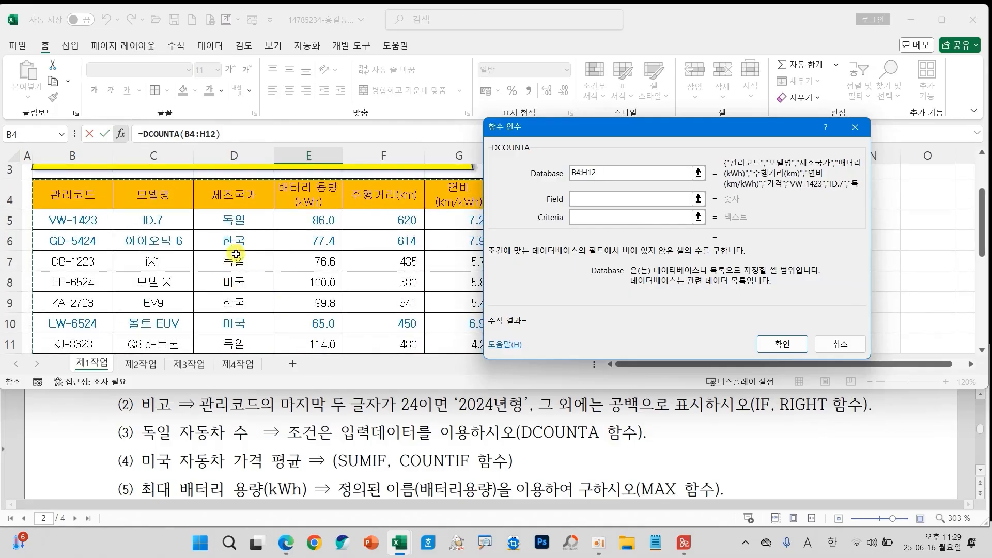
{"action": "mouse_move", "coordinate": [80, 196]}
{"action": "left_mouse_down"}
{"action": "mouse_move", "coordinate": [88, 213]}
{"action": "mouse_move", "coordinate": [110, 163]}
{"action": "mouse_move", "coordinate": [250, 145]}
{"action": "left_mouse_up"}
{"action": "mouse_move", "coordinate": [227, 221]}
{"action": "left_mouse_down"}
{"action": "mouse_move", "coordinate": [248, 245]}
{"action": "mouse_move", "coordinate": [214, 273]}
{"action": "left_mouse_up"}
{"action": "key", "text": "Escape"}
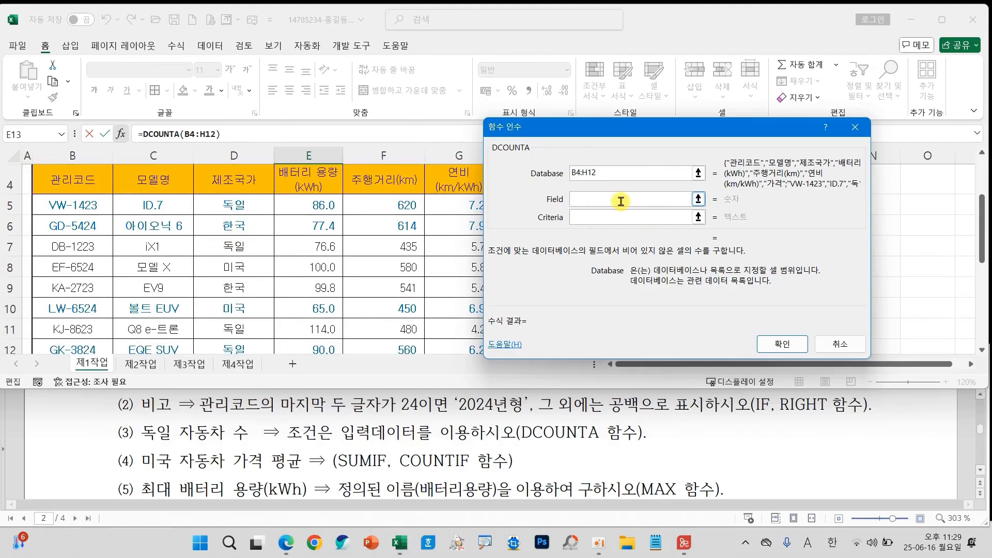
{"action": "left_click", "coordinate": [619, 200]}
{"action": "type", "text": "3"}
Set the DCOUNTA Criteria argument to D4:D5, the 제조국가 header with 독일, and enter the formula in E13
{"action": "left_click", "coordinate": [610, 213]}
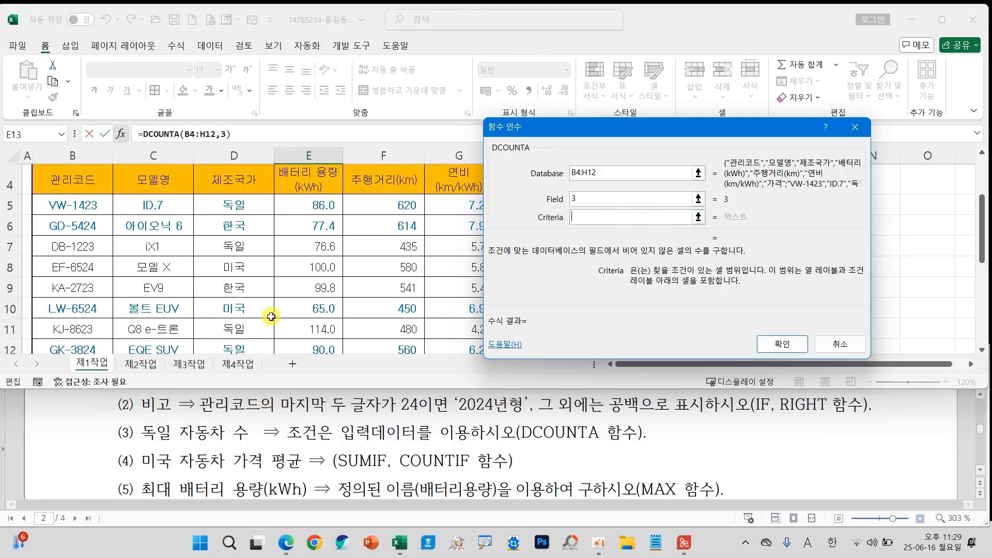
{"action": "left_click_drag", "start_coordinate": [239, 179], "coordinate": [239, 201]}
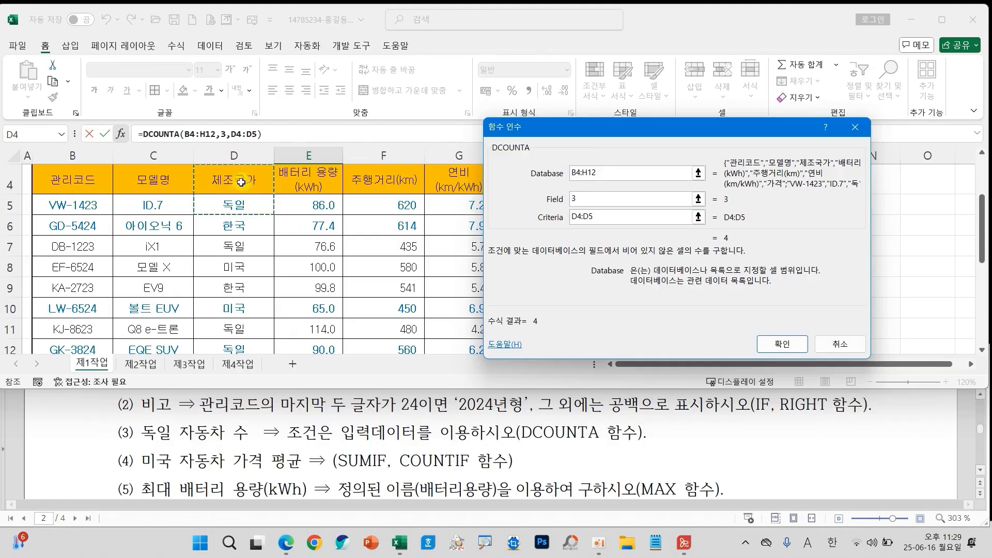
{"action": "left_click", "coordinate": [770, 344]}
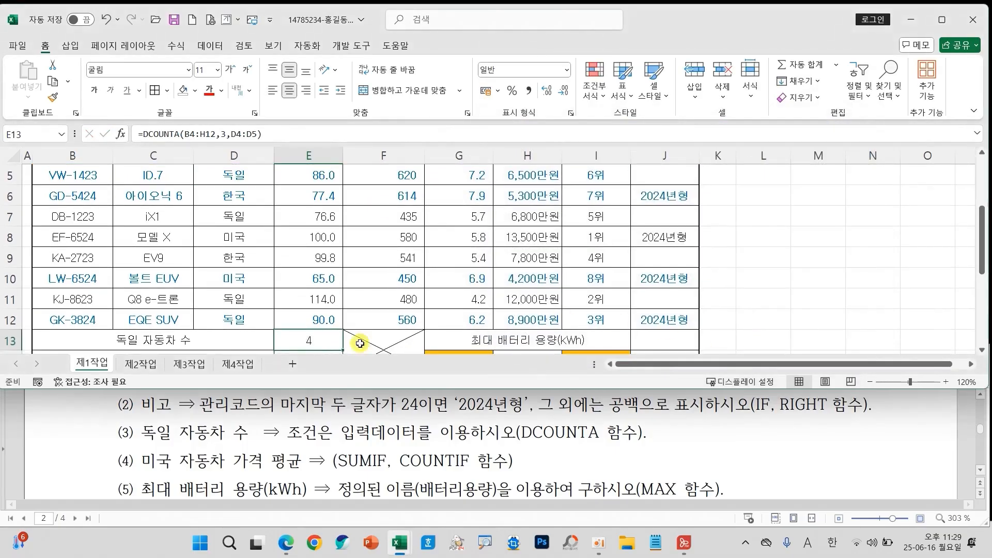
Select the 미국 자동차 가격 평균 result cell, E14, and read condition (4) on using SUMIF and COUNTIF
{"action": "left_click", "coordinate": [306, 91]}
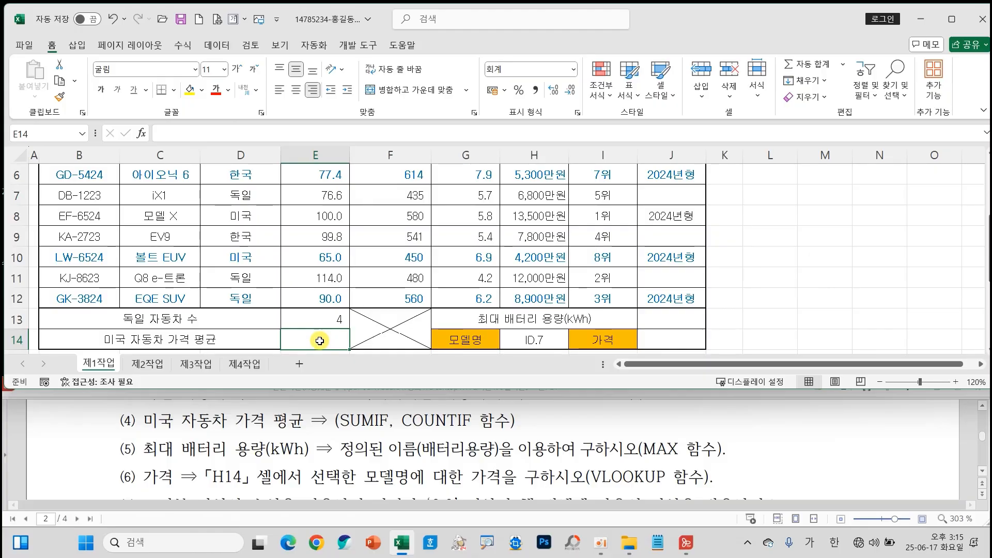
{"action": "mouse_move", "coordinate": [125, 405]}
{"action": "left_mouse_down"}
{"action": "mouse_move", "coordinate": [164, 423]}
{"action": "mouse_move", "coordinate": [314, 432]}
{"action": "left_mouse_up"}
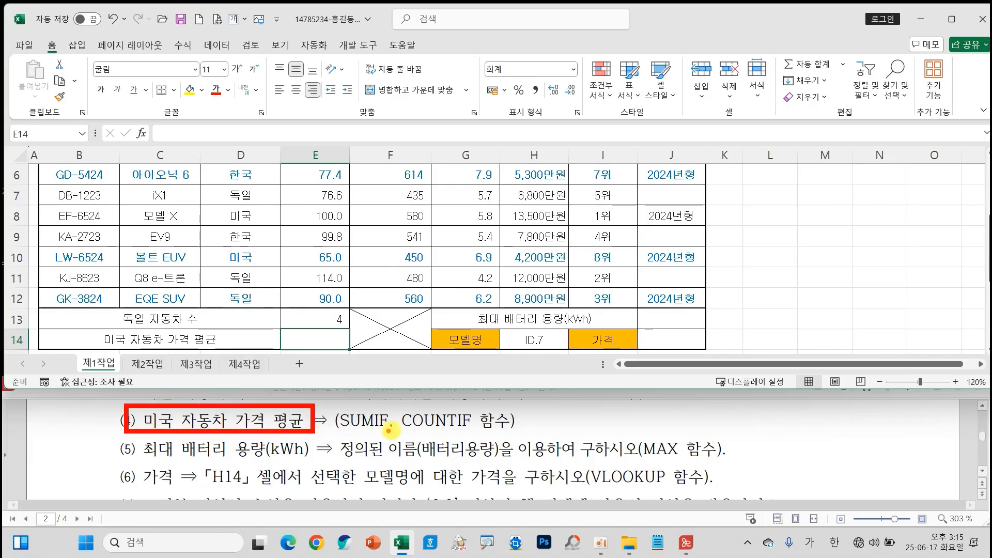
{"action": "left_click_drag", "start_coordinate": [368, 405], "coordinate": [381, 378]}
{"action": "left_click_drag", "start_coordinate": [447, 399], "coordinate": [474, 388]}
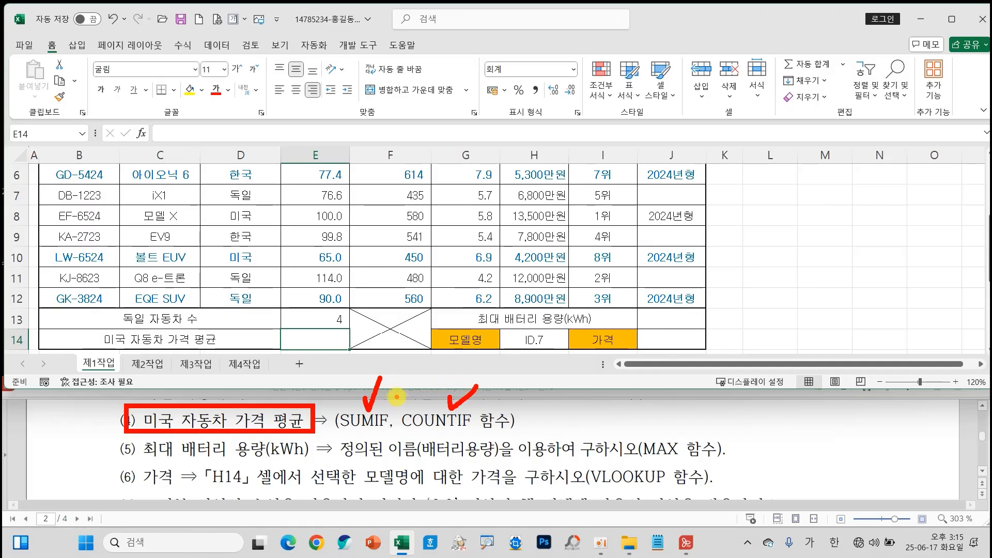
{"action": "left_click_drag", "start_coordinate": [397, 410], "coordinate": [379, 446]}
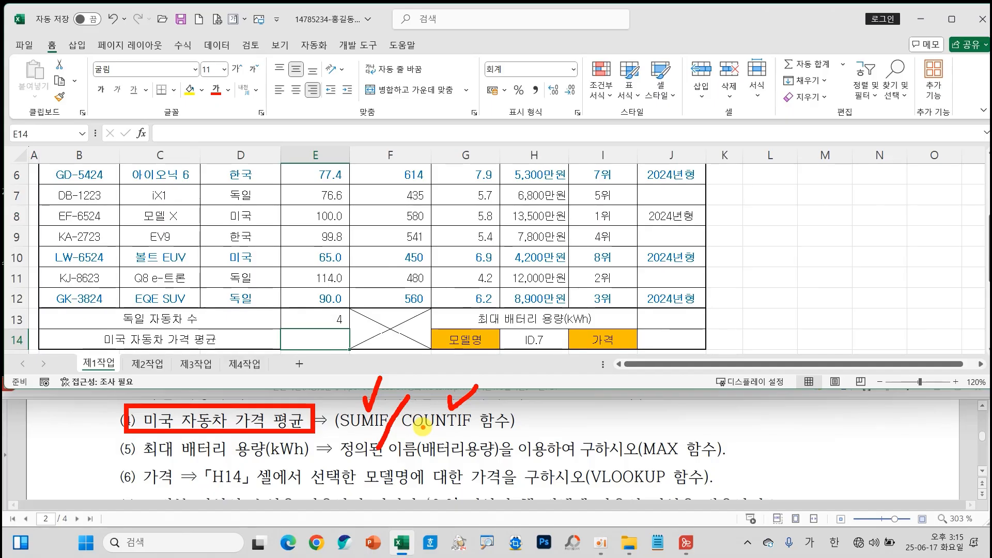
{"action": "mouse_move", "coordinate": [144, 387]}
{"action": "left_mouse_down"}
{"action": "mouse_move", "coordinate": [153, 404]}
{"action": "mouse_move", "coordinate": [191, 352]}
{"action": "left_mouse_up"}
{"action": "mouse_move", "coordinate": [235, 381]}
{"action": "left_mouse_down"}
{"action": "mouse_move", "coordinate": [241, 399]}
{"action": "mouse_move", "coordinate": [280, 371]}
{"action": "left_mouse_up"}
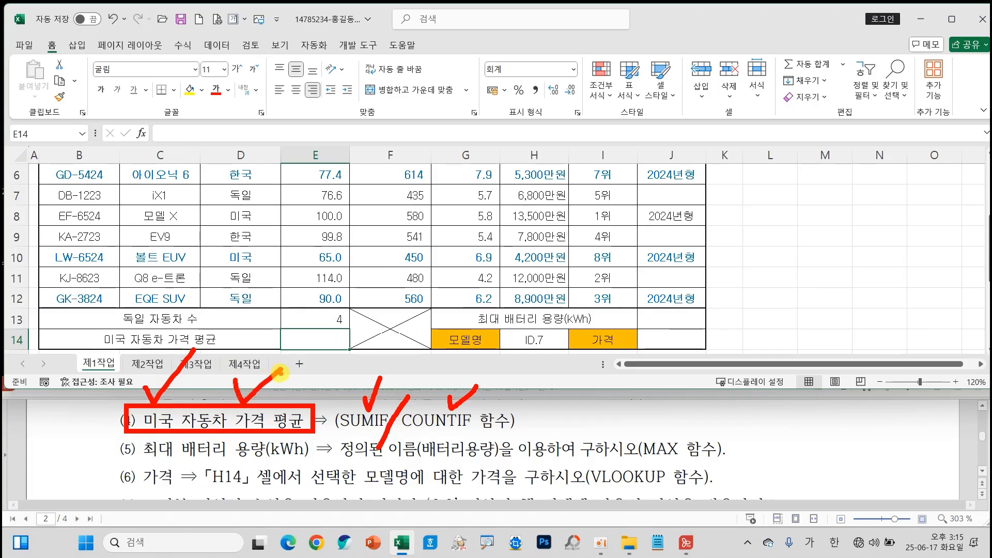
{"action": "key", "text": "Escape"}
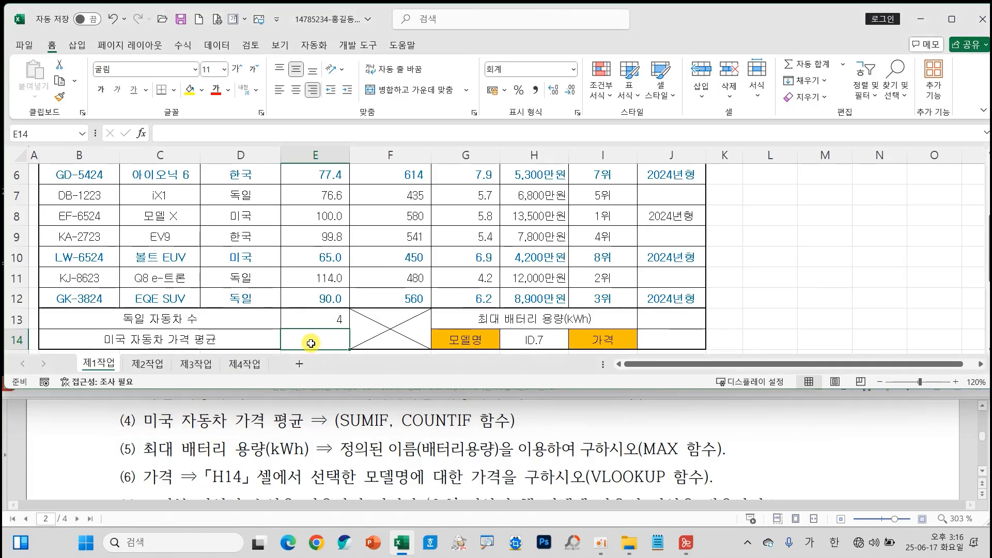
Insert the SUMIF function in E14 and set its Range argument to the 제조국가 cells D5:D12
{"action": "left_click", "coordinate": [141, 133]}
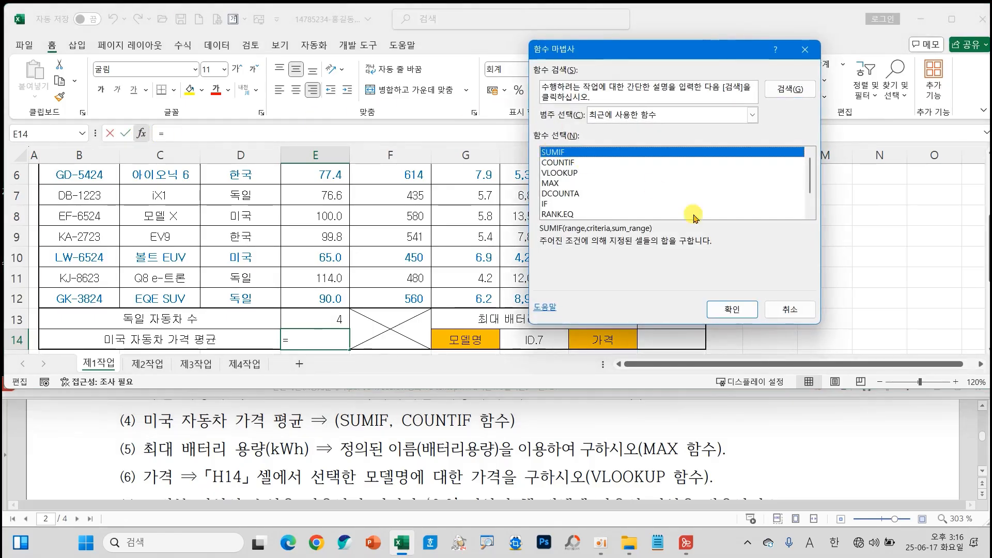
{"action": "left_click", "coordinate": [726, 309]}
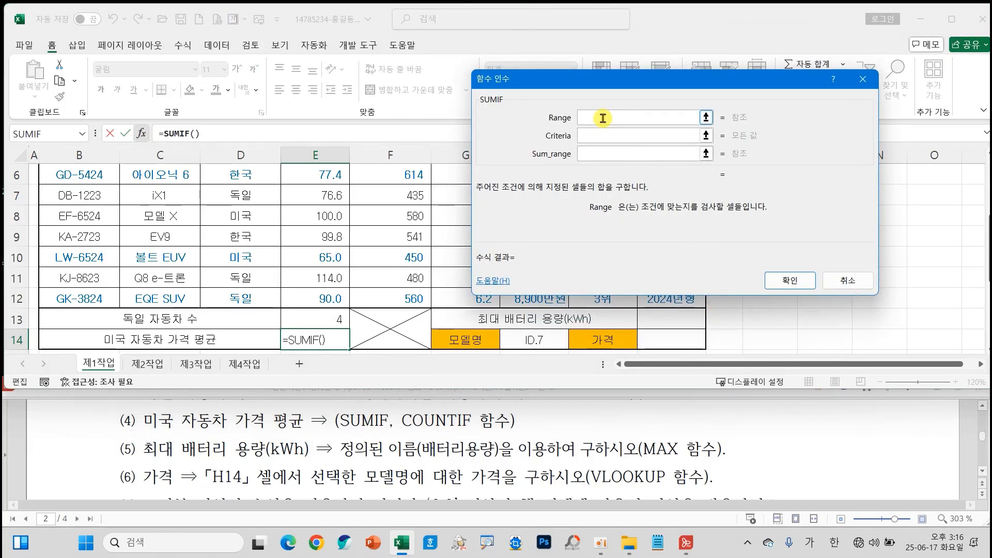
{"action": "left_click_drag", "start_coordinate": [258, 298], "coordinate": [256, 239]}
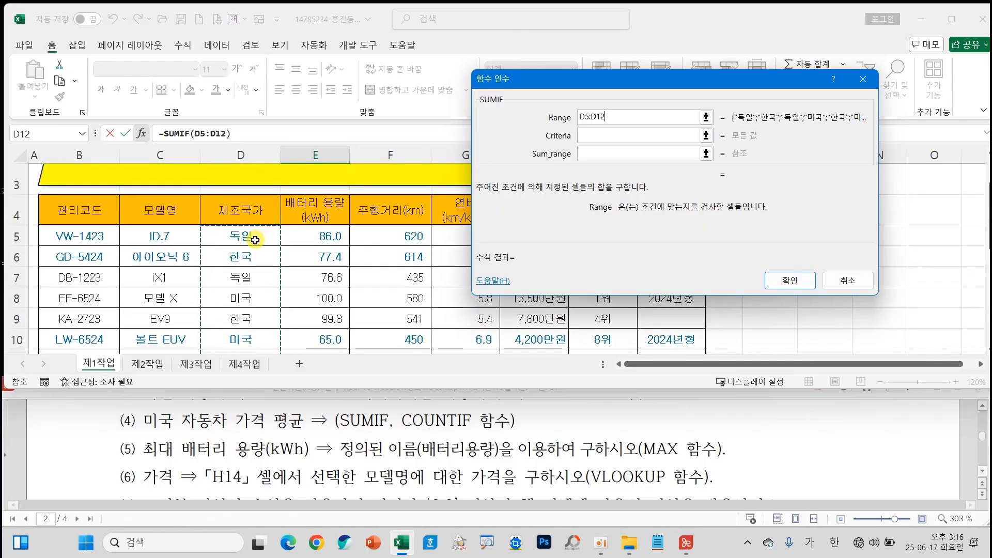
Set the SUMIF Criteria to "미국" and Sum_range to the 가격 cells H5:H12, and enter the formula in E14
{"action": "left_click", "coordinate": [579, 136]}
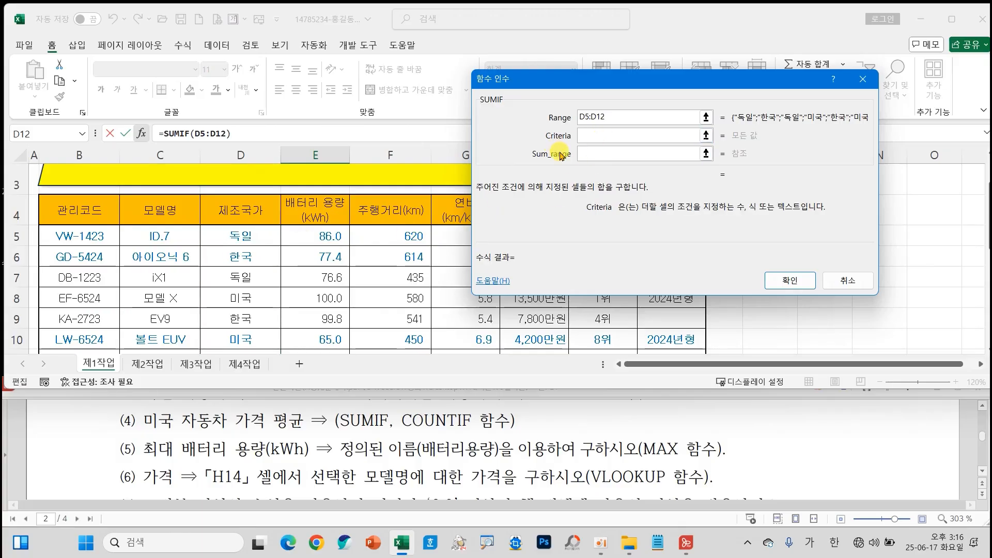
{"action": "type", "text": "\"미국"}
{"action": "left_click", "coordinate": [595, 154]}
{"action": "left_click_drag", "start_coordinate": [553, 86], "coordinate": [681, 117]}
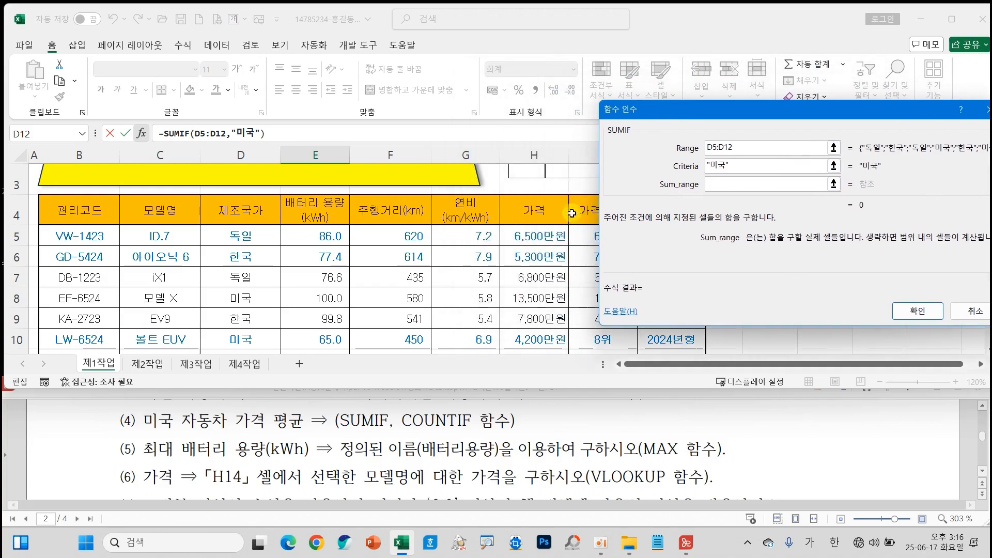
{"action": "left_click_drag", "start_coordinate": [540, 237], "coordinate": [539, 299]}
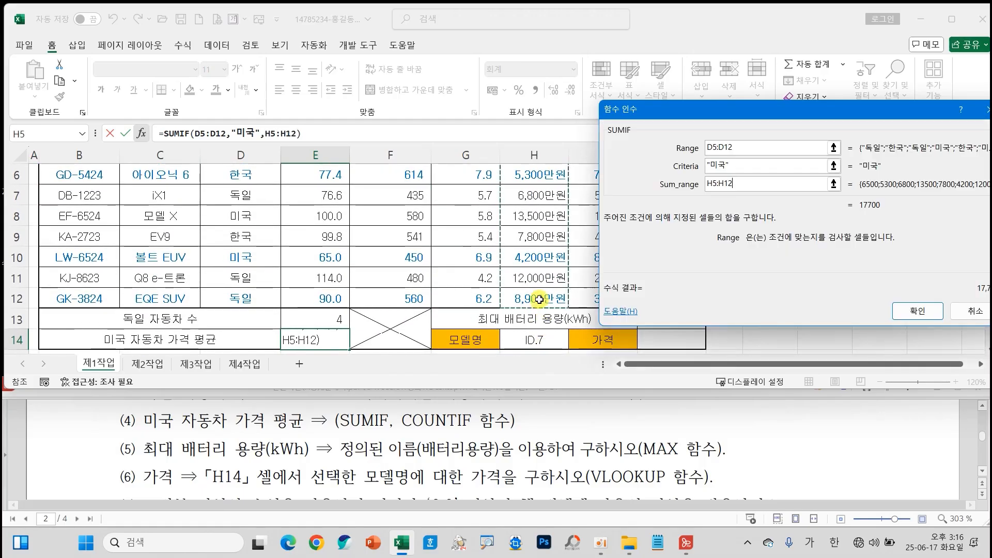
{"action": "left_click", "coordinate": [917, 311]}
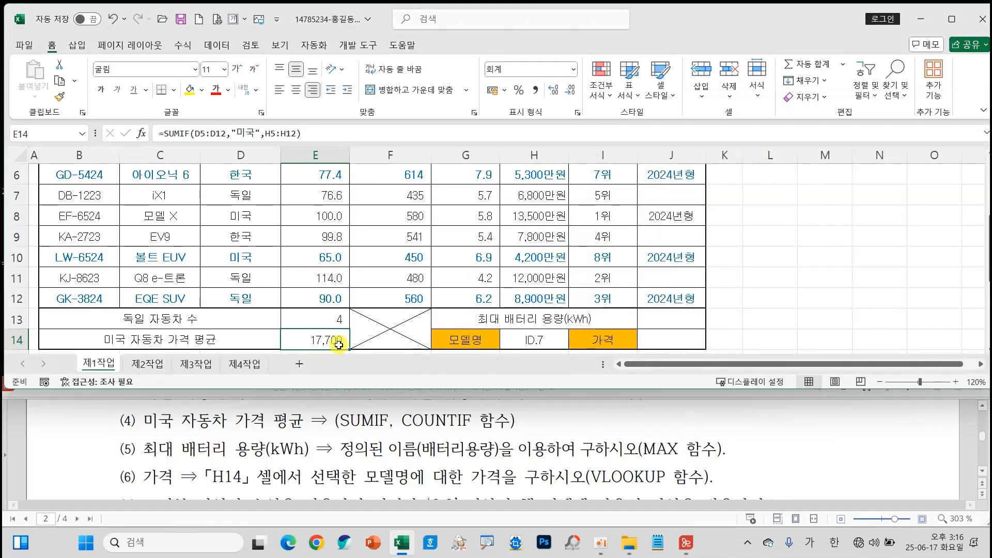
Extend the SUMIF formula in E14 with a division sign followed by the COUNTIF function
{"action": "left_click", "coordinate": [327, 130]}
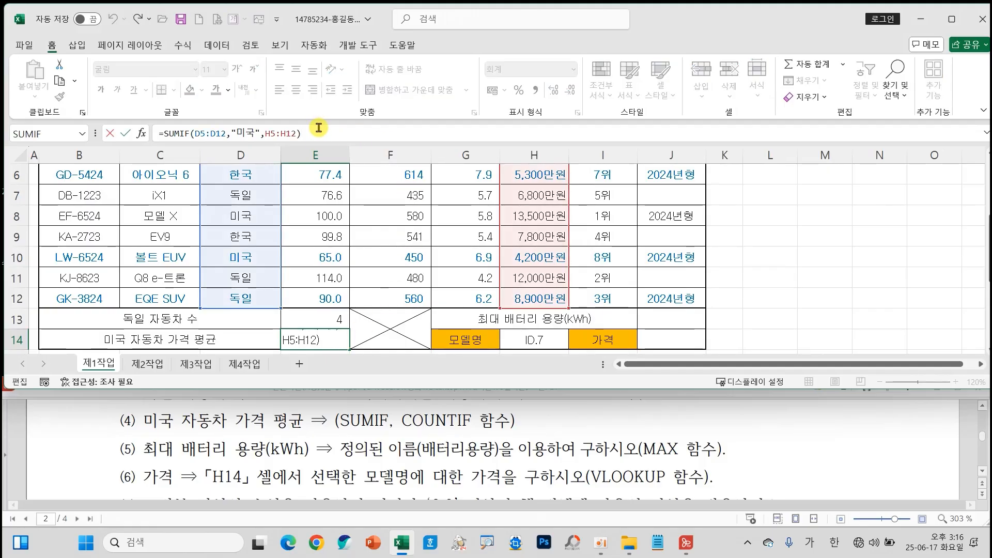
{"action": "mouse_move", "coordinate": [322, 125]}
{"action": "left_mouse_down"}
{"action": "mouse_move", "coordinate": [297, 124]}
{"action": "mouse_move", "coordinate": [318, 152]}
{"action": "mouse_move", "coordinate": [315, 124]}
{"action": "left_mouse_up"}
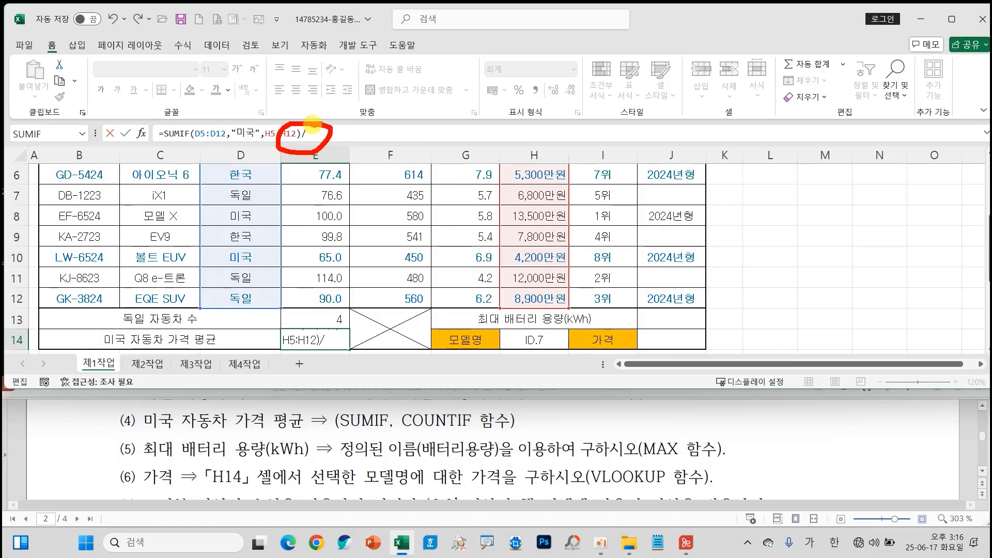
{"action": "key", "text": "Escape"}
{"action": "left_click", "coordinate": [84, 136]}
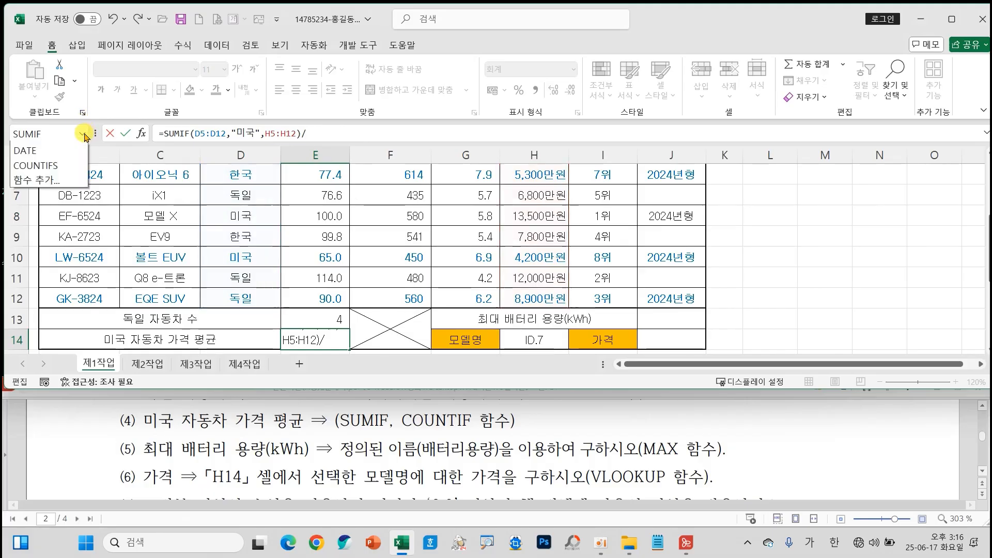
{"action": "left_click", "coordinate": [37, 166]}
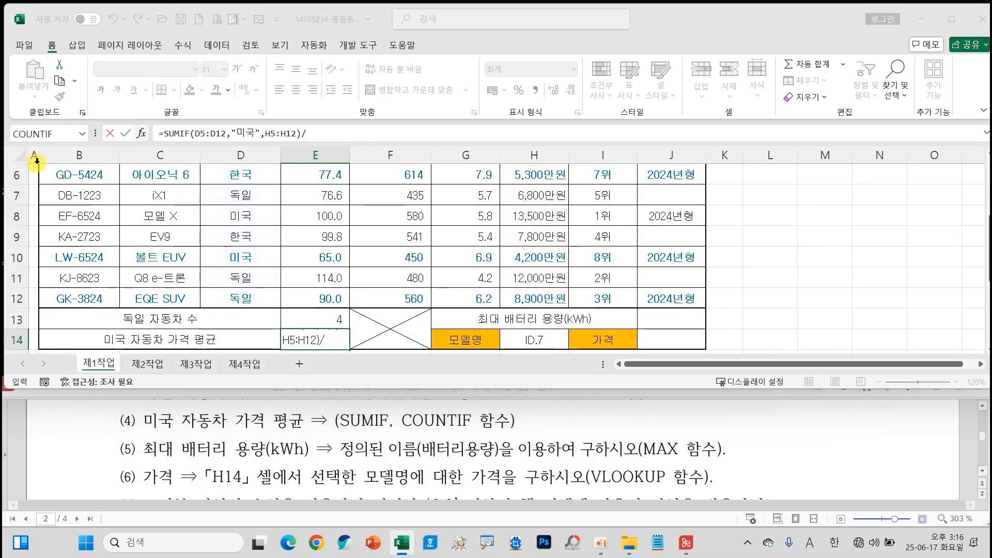
{"action": "left_click_drag", "start_coordinate": [657, 124], "coordinate": [550, 135]}
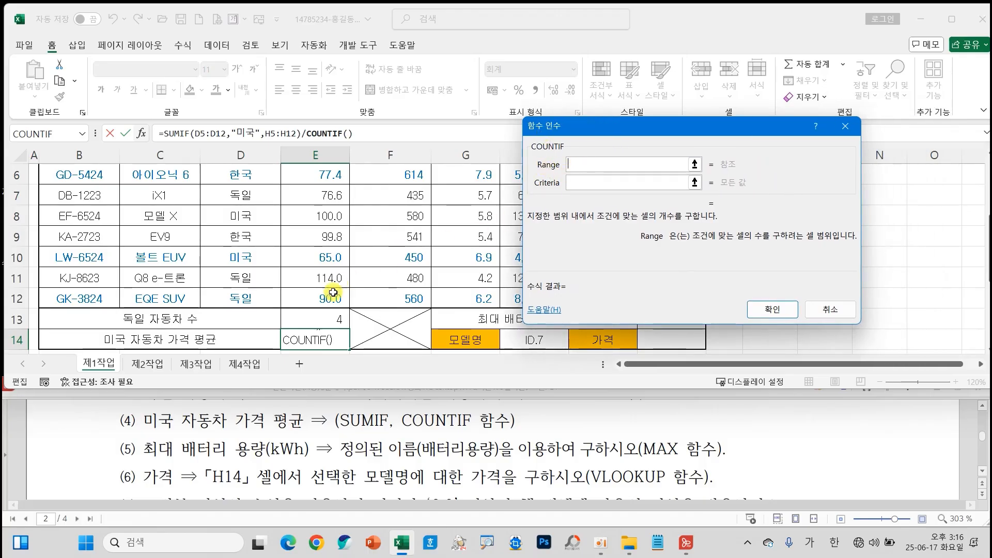
Set the COUNTIF Range to D5:D12 and Criteria to "미국", enter the formula in E14, and right-align the cell
{"action": "left_click_drag", "start_coordinate": [250, 302], "coordinate": [245, 237]}
{"action": "left_click", "coordinate": [594, 182]}
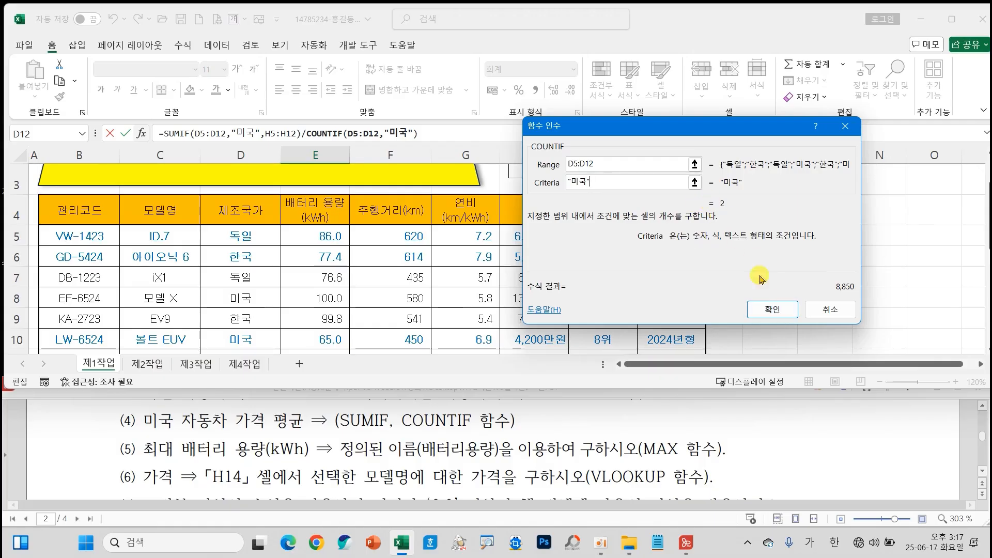
{"action": "left_click", "coordinate": [766, 309]}
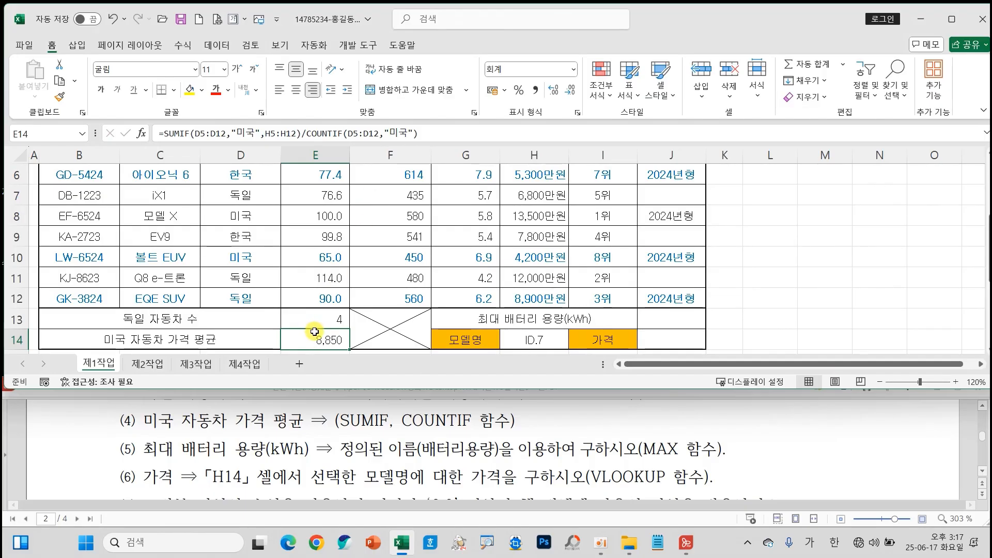
{"action": "left_click_drag", "start_coordinate": [186, 133], "coordinate": [258, 140]}
{"action": "left_click_drag", "start_coordinate": [334, 118], "coordinate": [419, 145]}
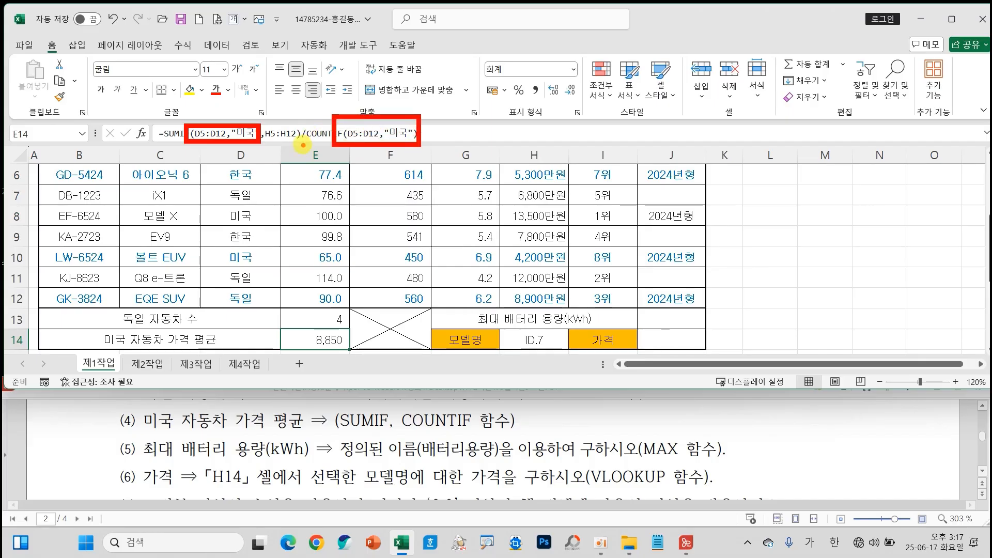
{"action": "key", "text": "Escape"}
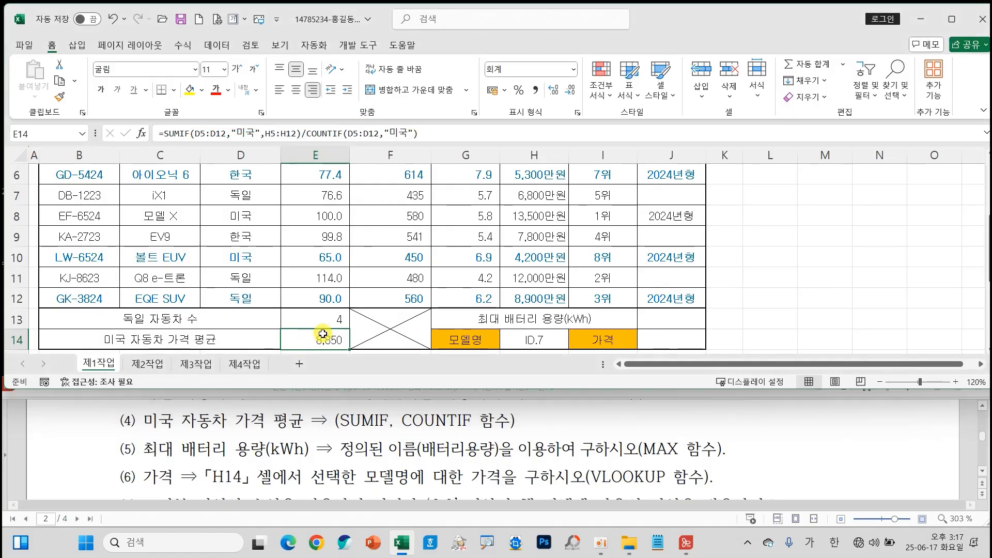
{"action": "left_click", "coordinate": [313, 91]}
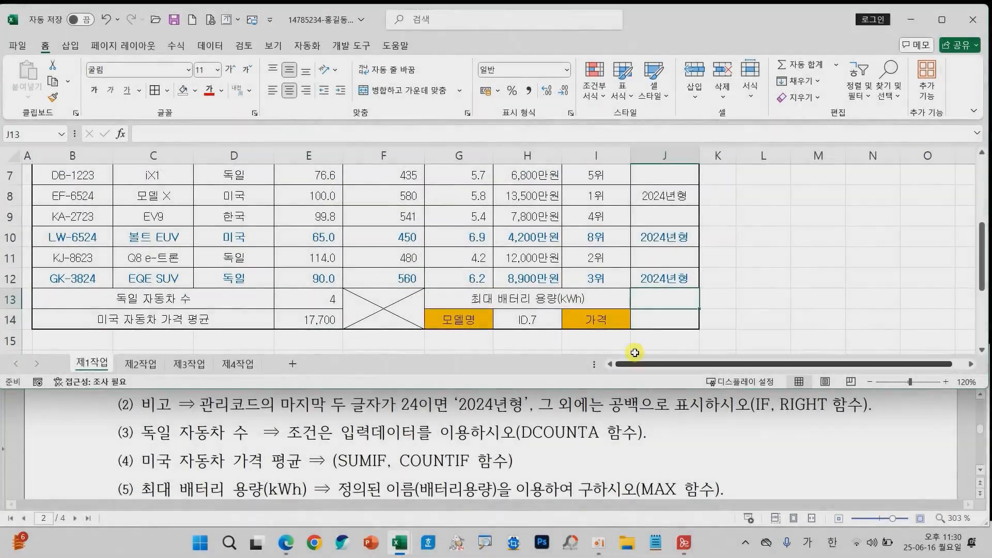
Read condition (5) on using the defined name 배터리용량 and insert the MAX function in the 최대 배터리 용량 result cell, J13
{"action": "scroll", "coordinate": [561, 447], "scroll_direction": "down", "scroll_amount": 2}
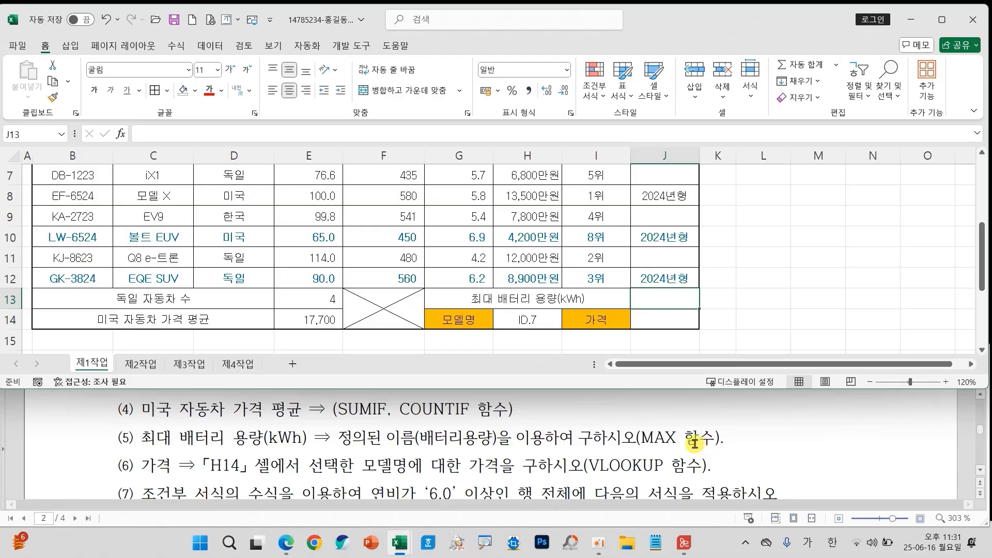
{"action": "left_click_drag", "start_coordinate": [413, 425], "coordinate": [508, 454]}
{"action": "left_click_drag", "start_coordinate": [405, 455], "coordinate": [315, 444]}
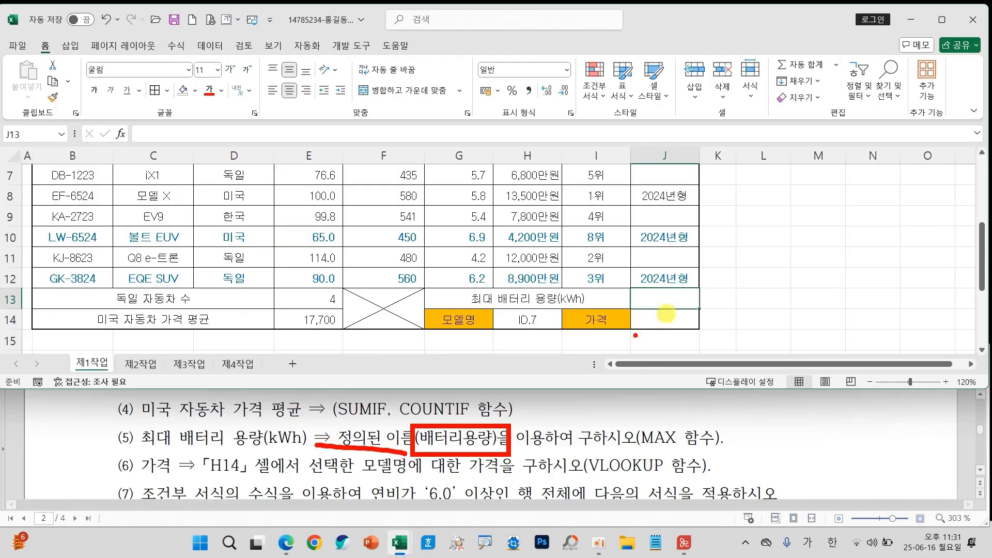
{"action": "key", "text": "Escape"}
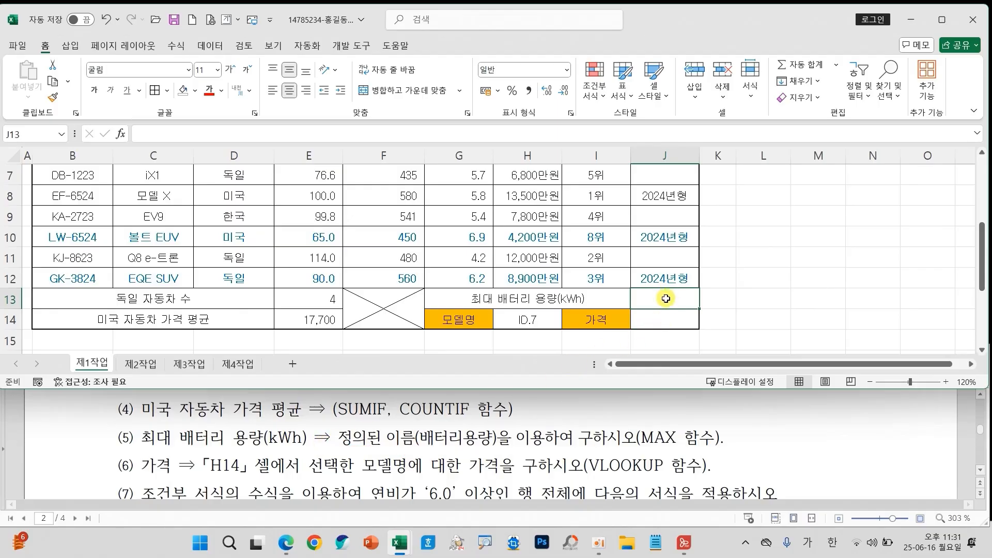
{"action": "left_click", "coordinate": [120, 134]}
{"action": "key", "text": "Hangul"}
{"action": "type", "text": "MAX"}
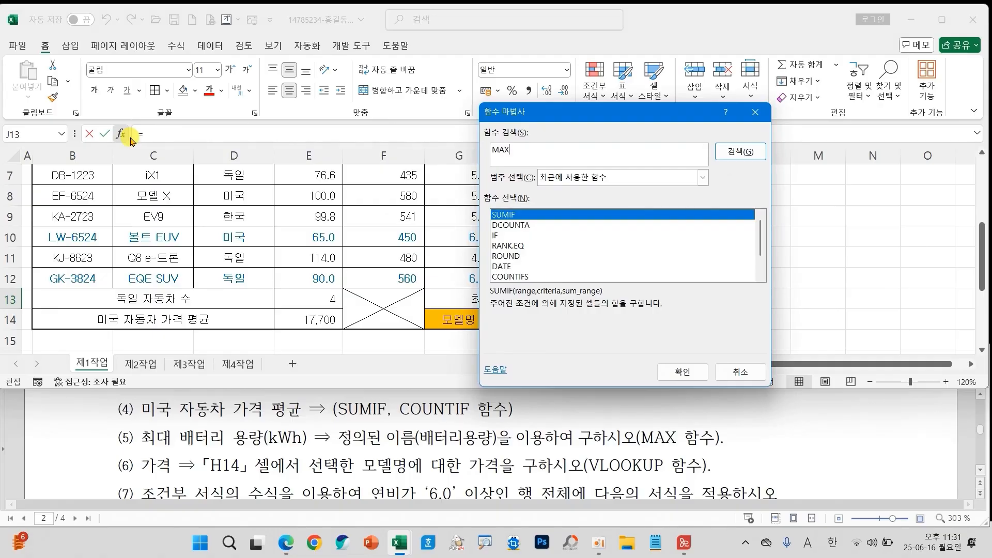
{"action": "key", "text": "Return"}
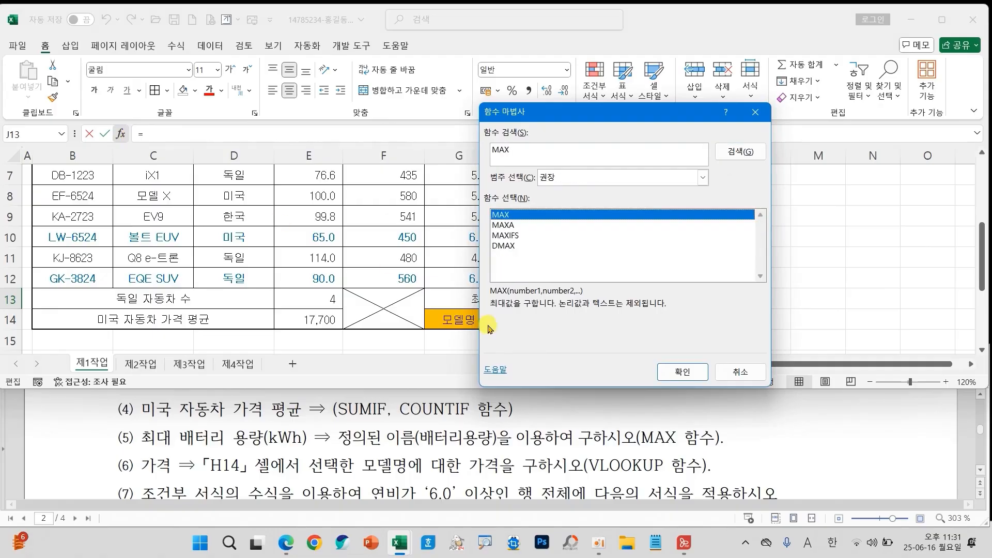
{"action": "left_click", "coordinate": [686, 373]}
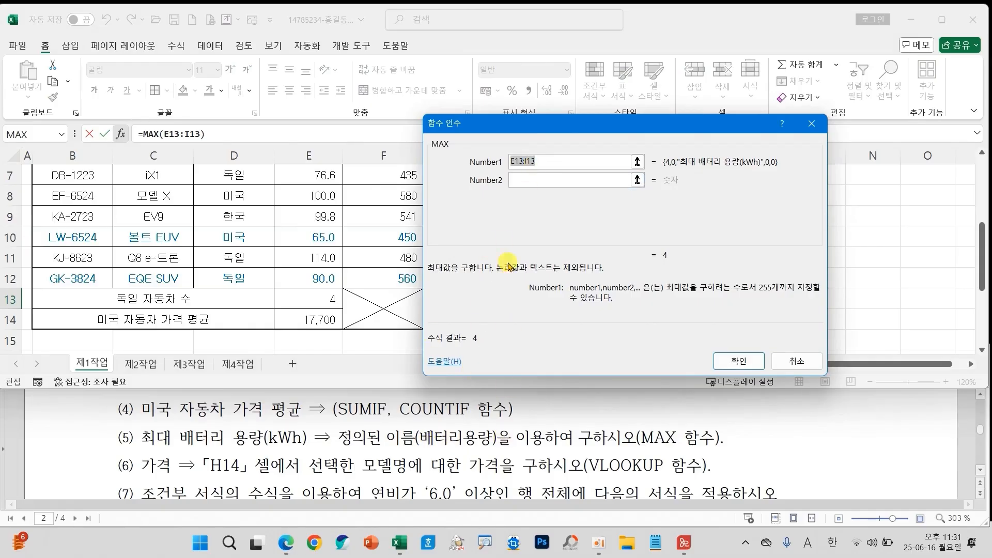
Try entering the defined name 배터리용량 as text in the MAX Number1 argument, and clear the argument
{"action": "key", "text": "BackSpace"}
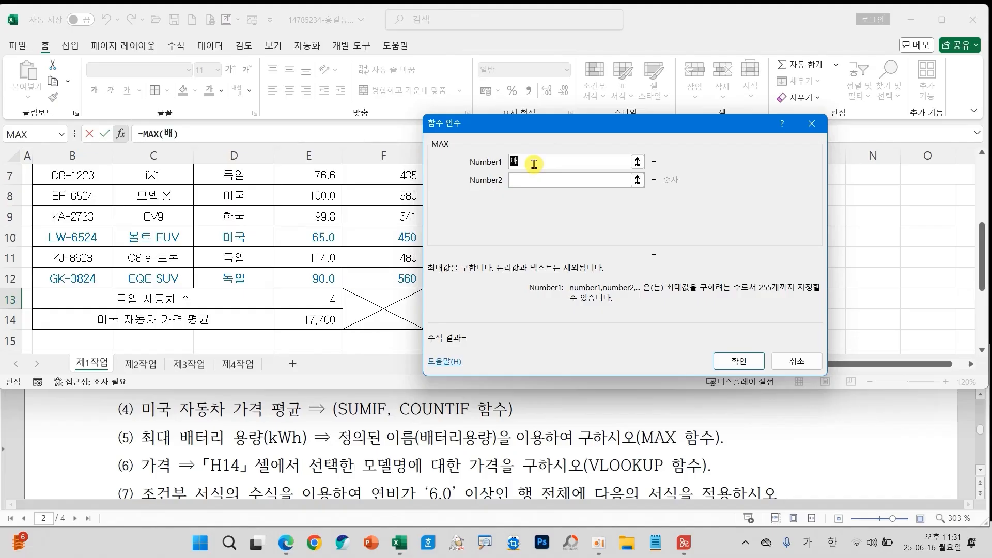
{"action": "type", "text": "배터리용량"}
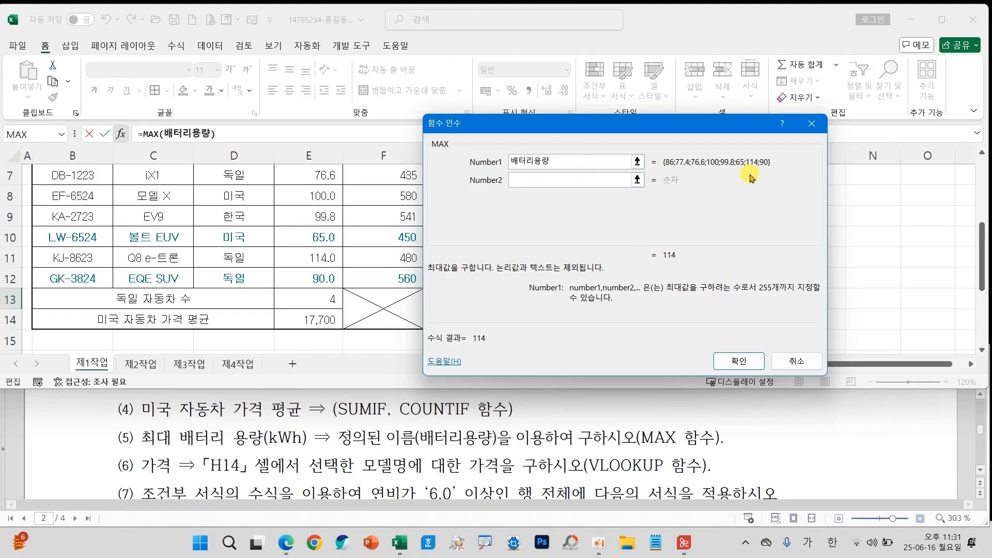
{"action": "key", "text": "BackSpace"}
{"action": "key", "text": "BackSpace"}
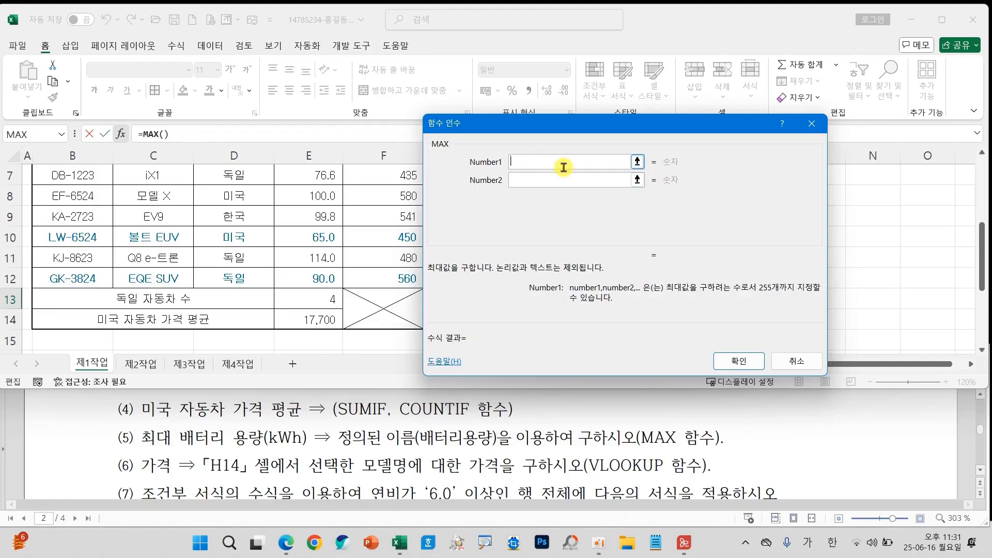
Set the MAX Number1 argument to 배터리용량 by selecting E5:E12, enter the formula in J13, and right-align the cell
{"action": "scroll", "coordinate": [362, 289], "scroll_direction": "up", "scroll_amount": 2}
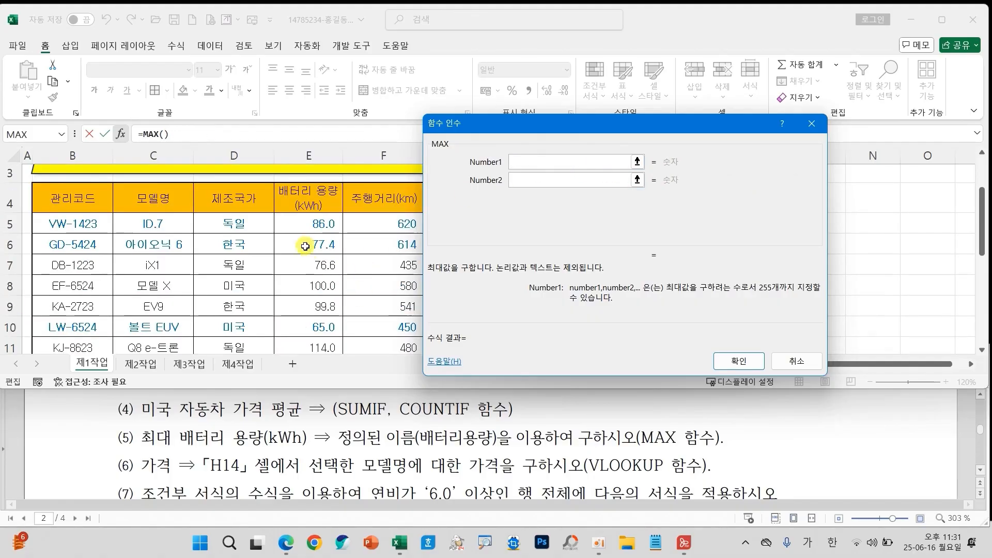
{"action": "left_click_drag", "start_coordinate": [305, 224], "coordinate": [308, 294]}
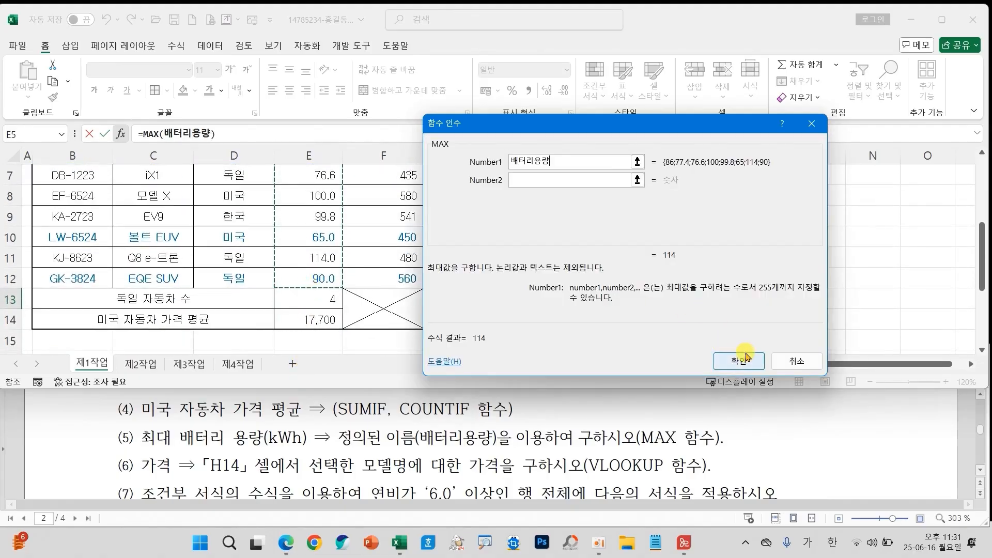
{"action": "left_click", "coordinate": [740, 362]}
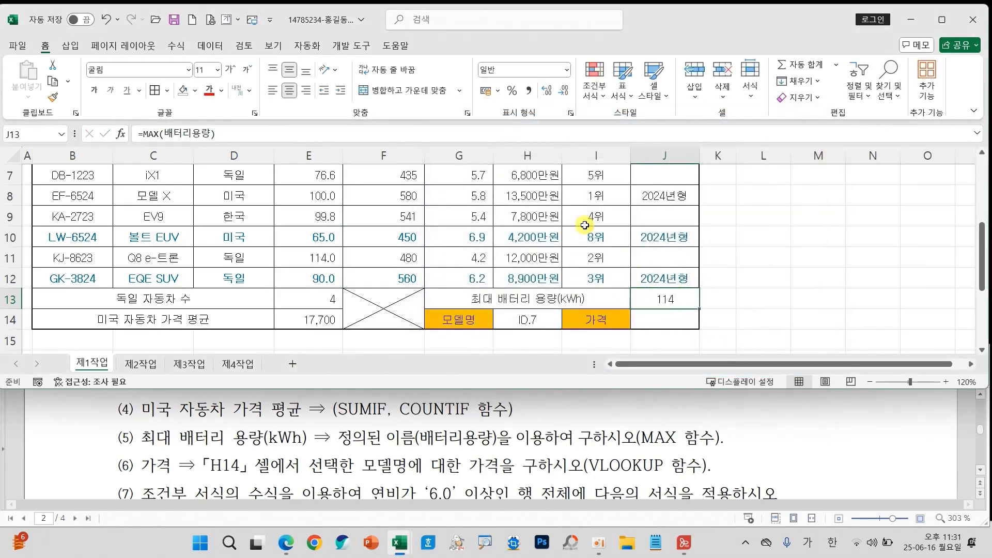
{"action": "left_click", "coordinate": [303, 92]}
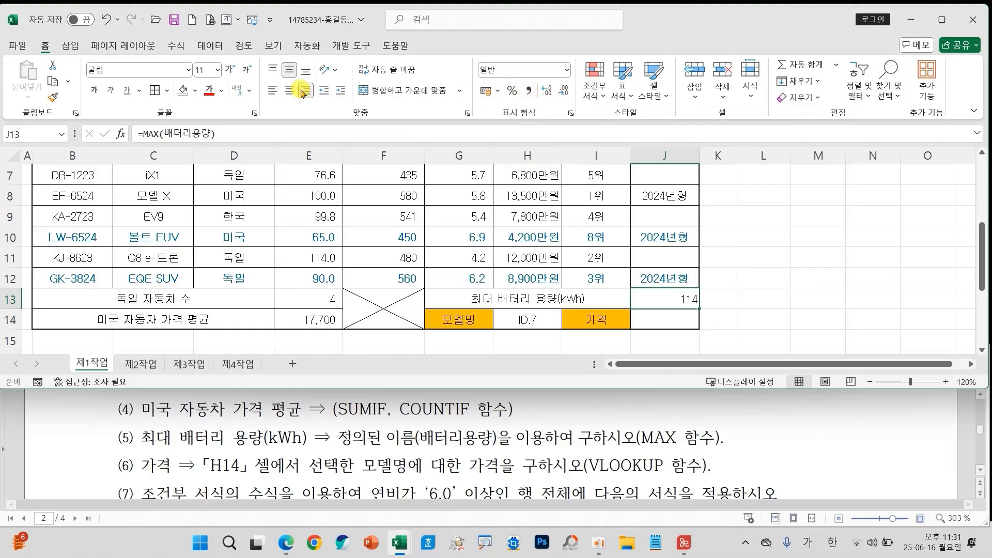
Read condition (6) on finding the price of the H14 model and insert the VLOOKUP function in the 가격 result cell, J14
{"action": "left_click", "coordinate": [680, 317]}
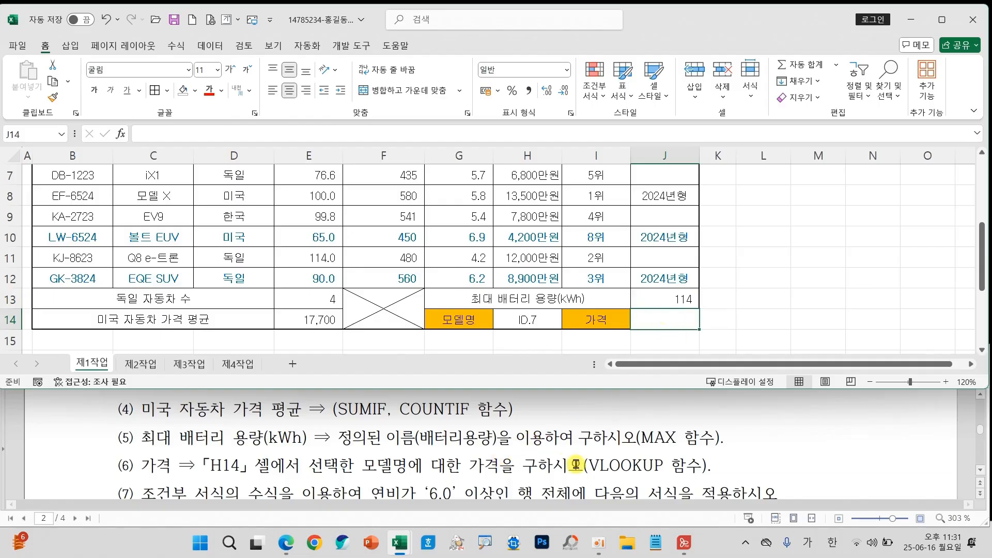
{"action": "left_click_drag", "start_coordinate": [579, 453], "coordinate": [678, 482]}
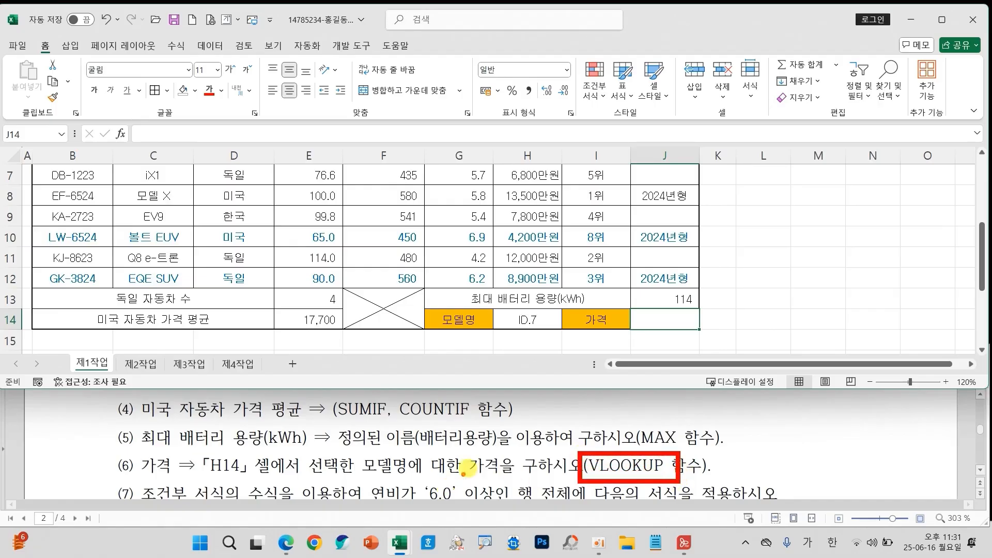
{"action": "mouse_move", "coordinate": [506, 300]}
{"action": "left_mouse_down"}
{"action": "mouse_move", "coordinate": [512, 321]}
{"action": "mouse_move", "coordinate": [548, 279]}
{"action": "left_mouse_up"}
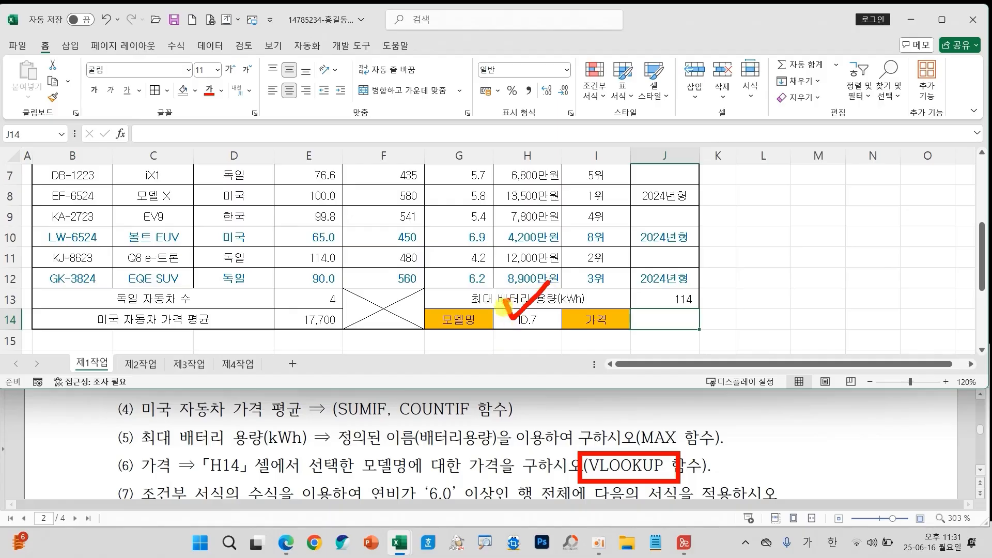
{"action": "mouse_move", "coordinate": [354, 449]}
{"action": "left_mouse_down"}
{"action": "mouse_move", "coordinate": [430, 474]}
{"action": "mouse_move", "coordinate": [519, 482]}
{"action": "left_mouse_up"}
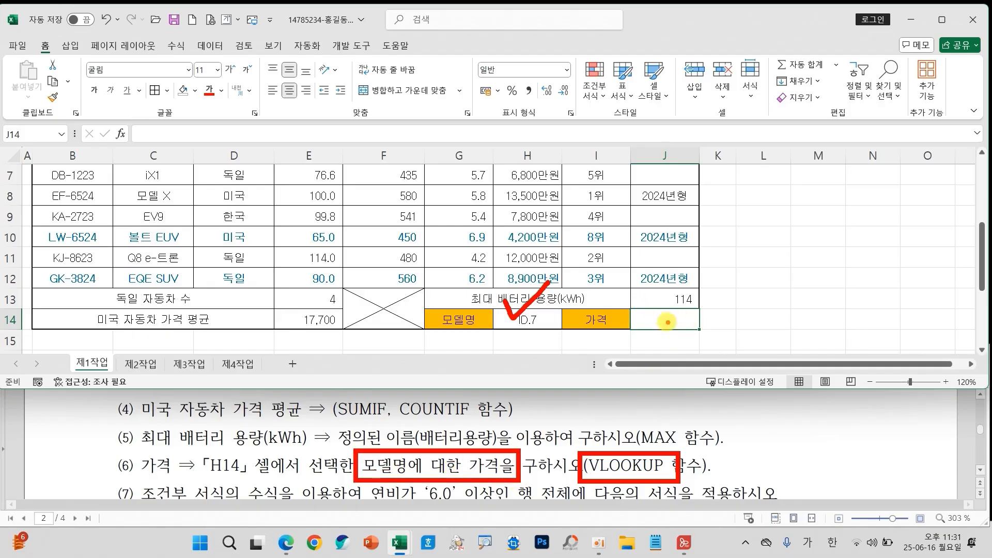
{"action": "key", "text": "Escape"}
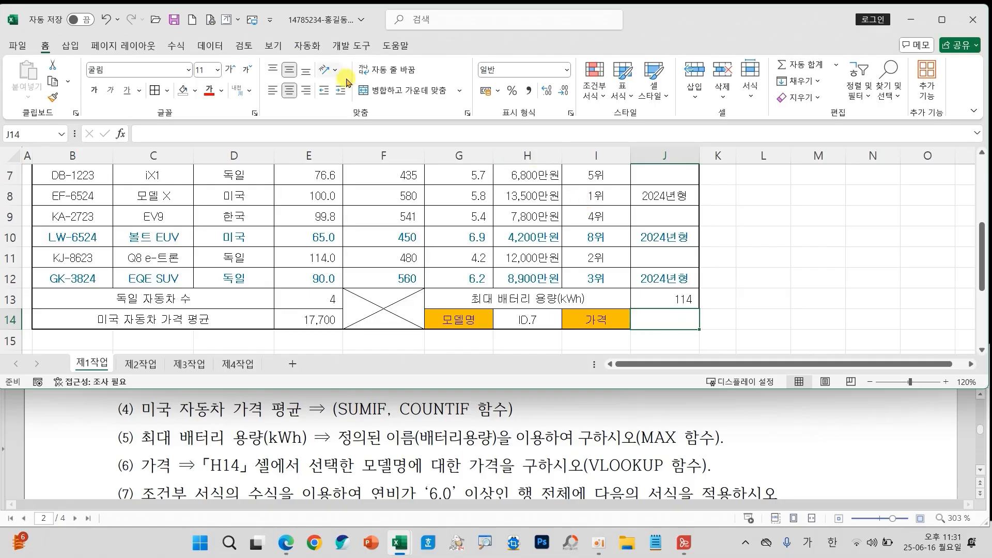
{"action": "left_click", "coordinate": [121, 134]}
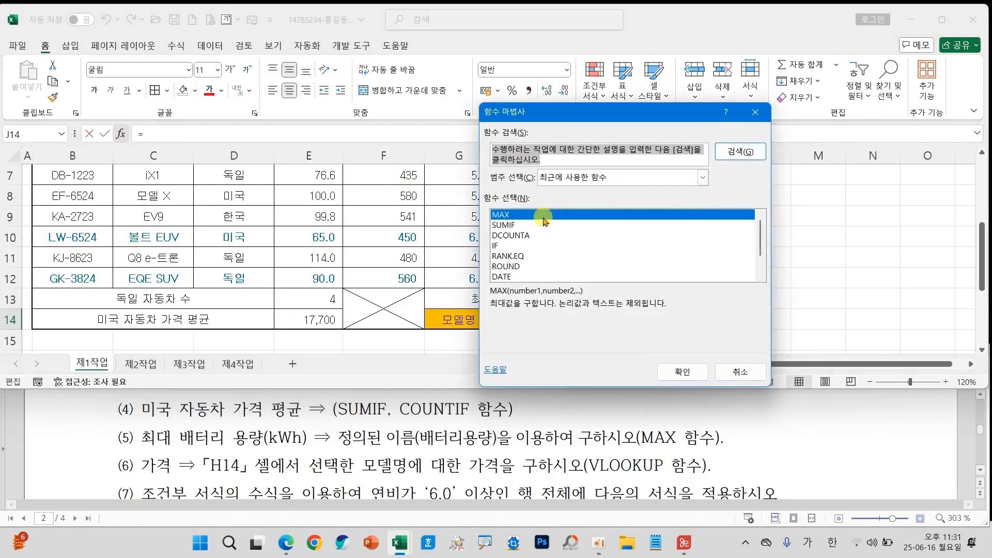
{"action": "type", "text": "피"}
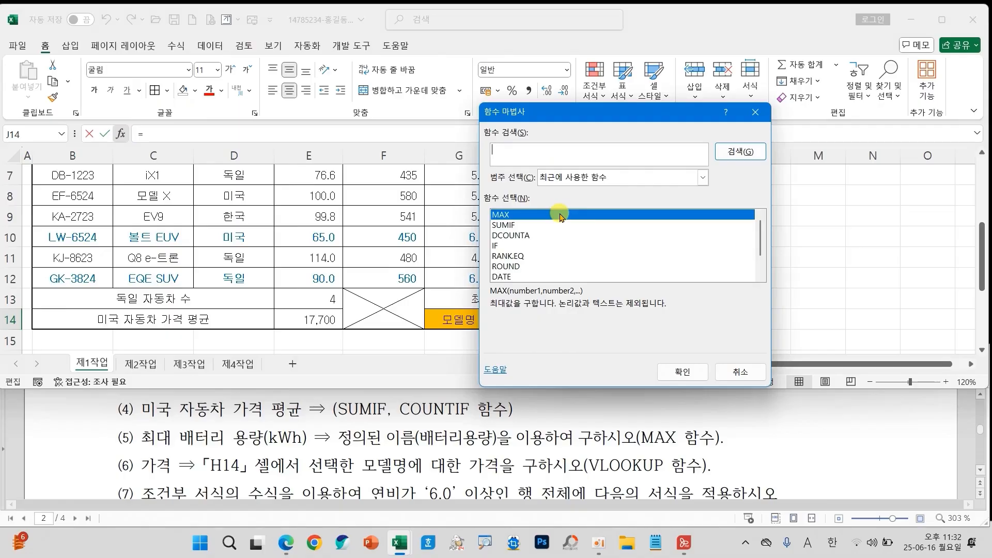
{"action": "key", "text": "Return"}
{"action": "key", "text": "Return"}
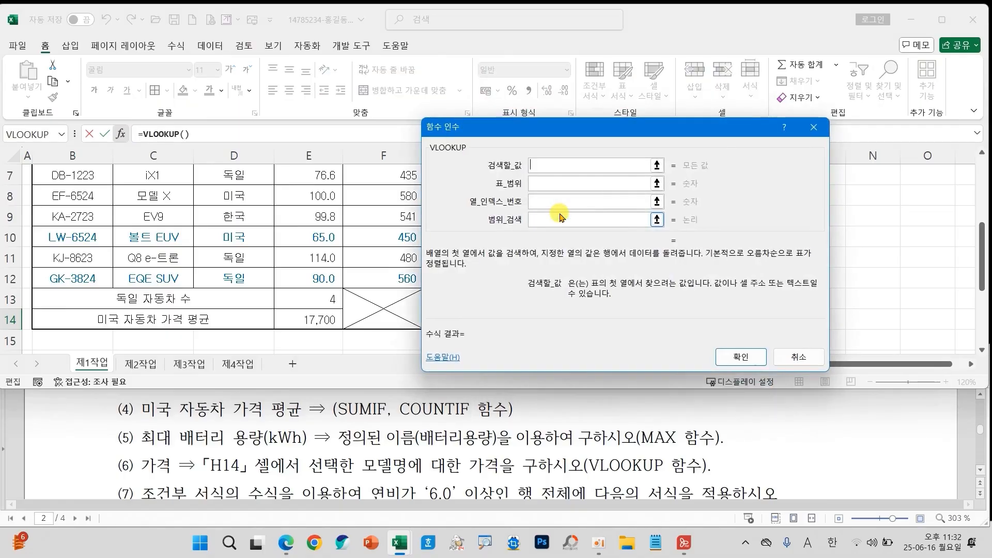
Set the VLOOKUP lookup value to H14 and its table range to C5:H12
{"action": "left_click_drag", "start_coordinate": [483, 156], "coordinate": [601, 171]}
{"action": "left_click_drag", "start_coordinate": [483, 213], "coordinate": [610, 232]}
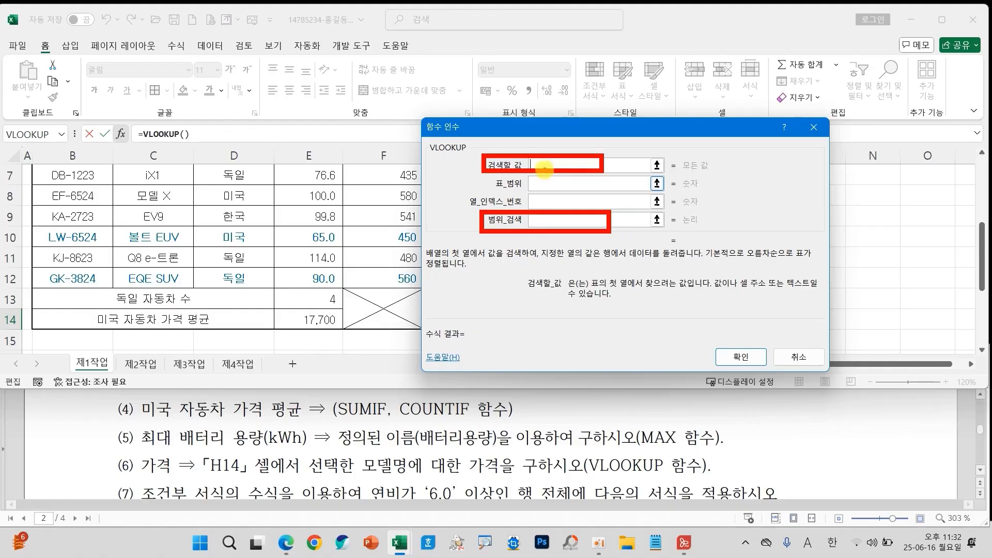
{"action": "key", "text": "Escape"}
{"action": "left_click_drag", "start_coordinate": [511, 132], "coordinate": [668, 132]}
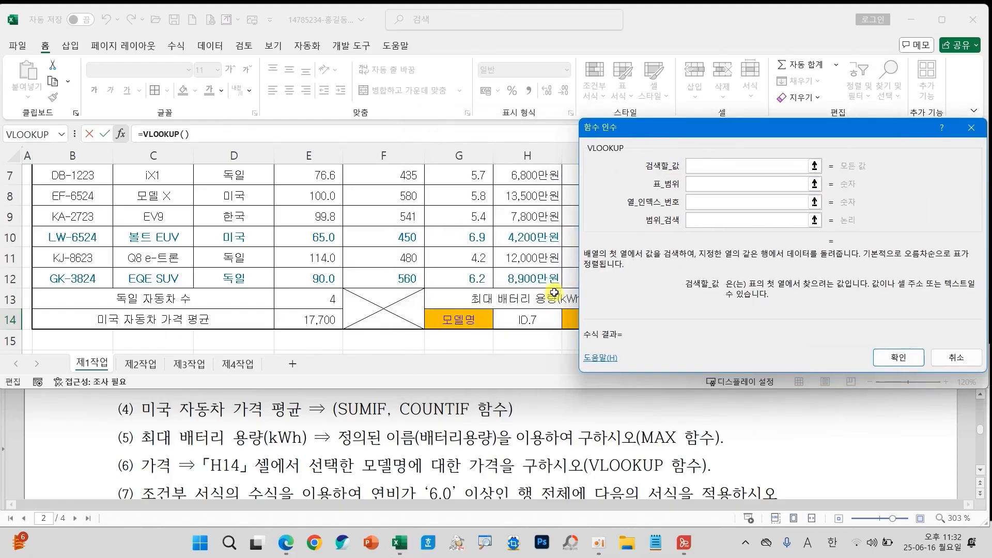
{"action": "left_click", "coordinate": [533, 314]}
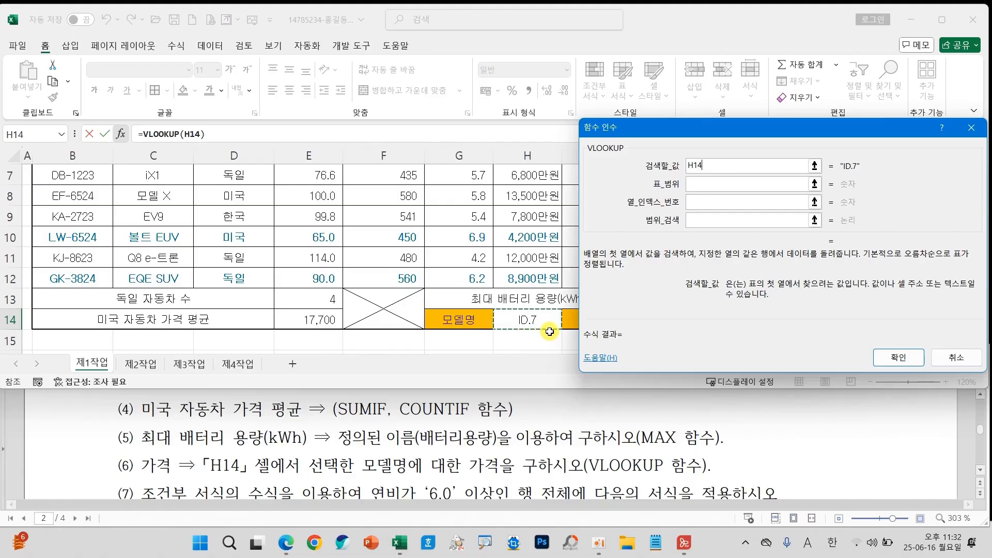
{"action": "left_click", "coordinate": [699, 184]}
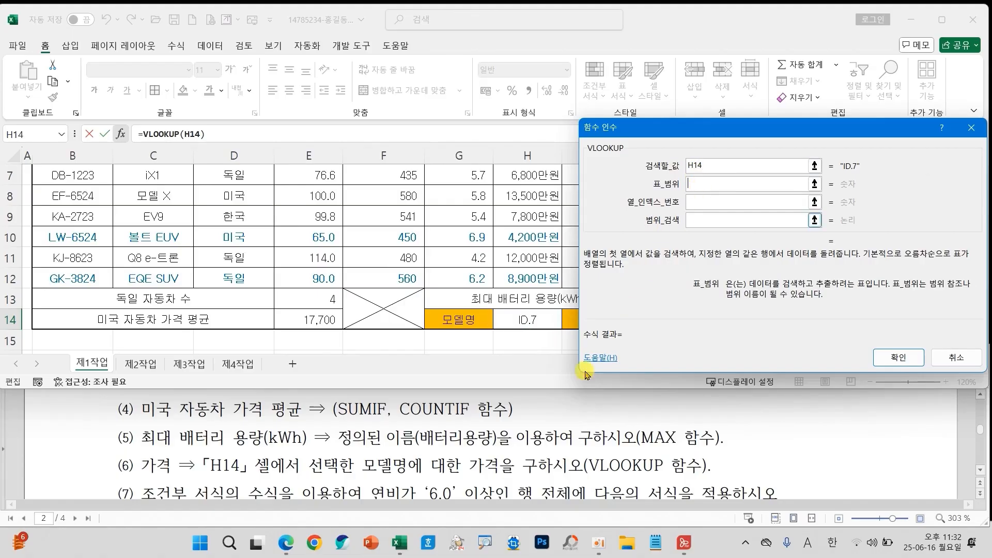
{"action": "left_click_drag", "start_coordinate": [350, 453], "coordinate": [533, 481]}
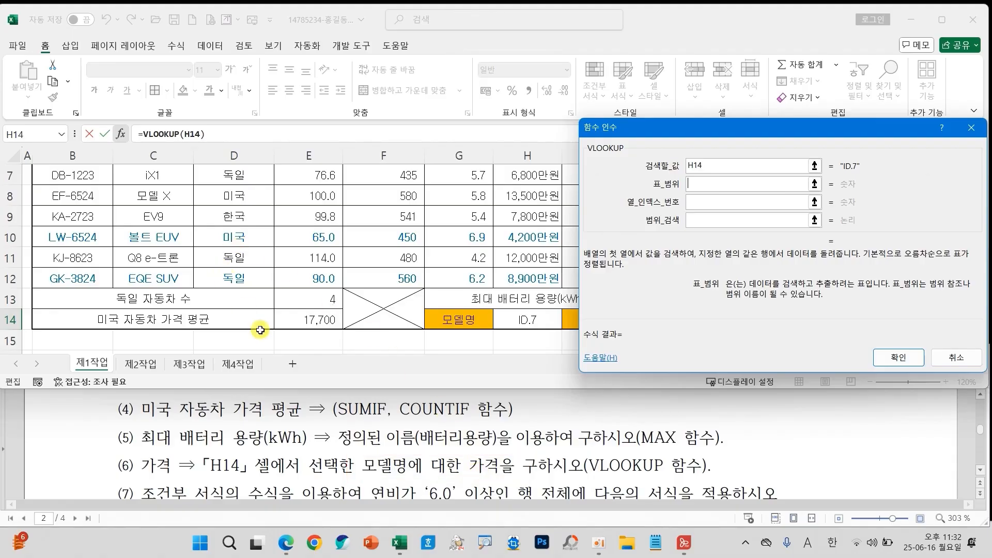
{"action": "scroll", "coordinate": [243, 294], "scroll_direction": "up", "scroll_amount": 2}
{"action": "left_click_drag", "start_coordinate": [140, 271], "coordinate": [505, 232]}
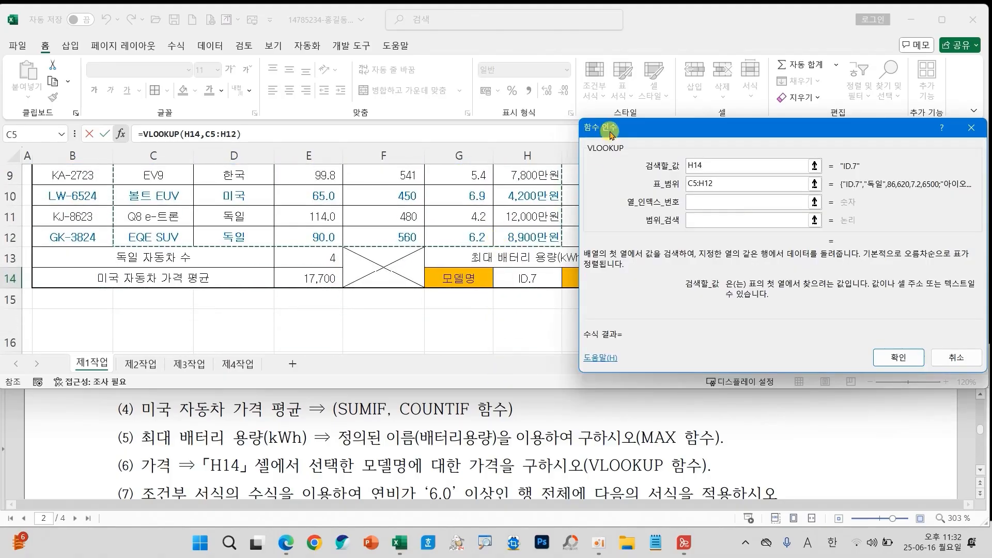
Set the VLOOKUP column index to 6 and the range lookup to 0, and enter the formula in J14
{"action": "left_click_drag", "start_coordinate": [609, 128], "coordinate": [601, 75]}
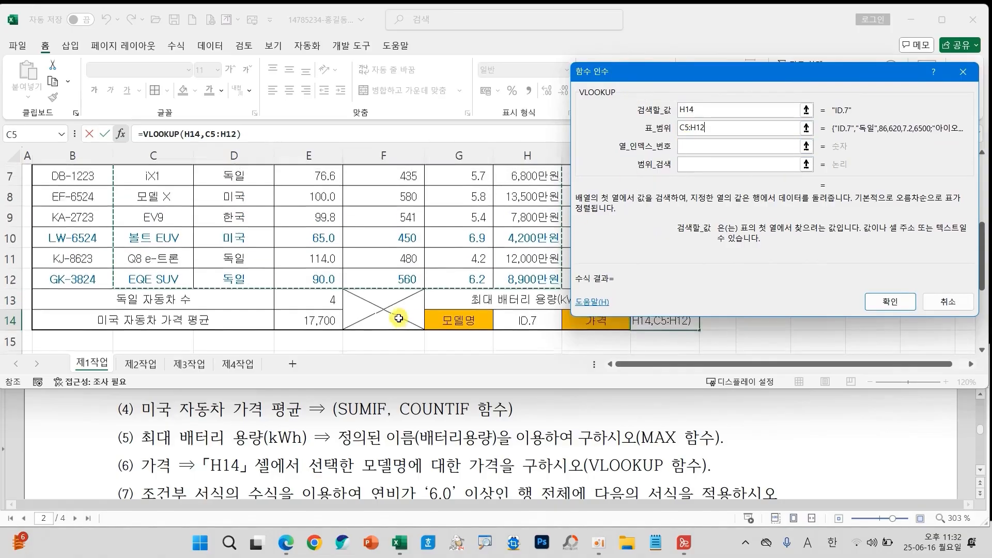
{"action": "scroll", "coordinate": [399, 316], "scroll_direction": "up", "scroll_amount": 2}
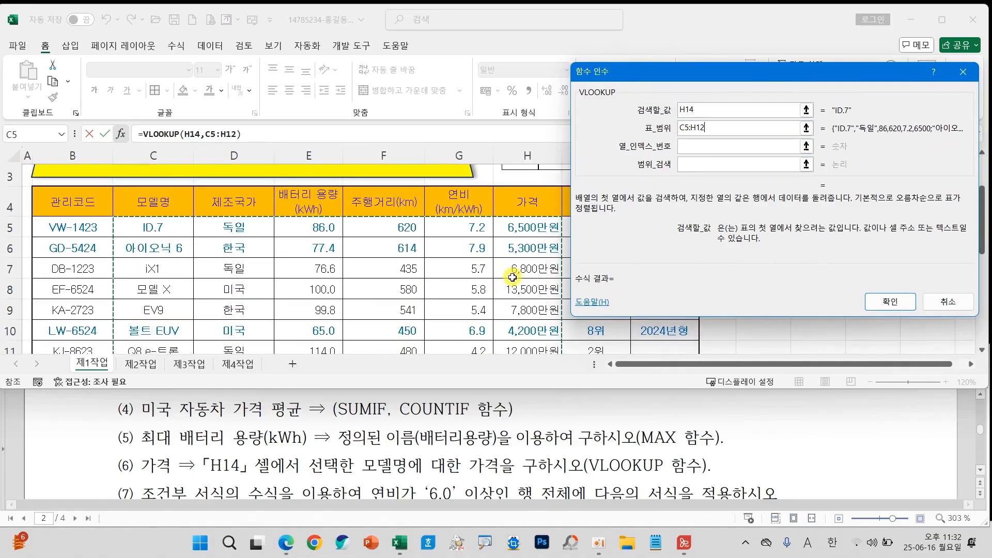
{"action": "left_click_drag", "start_coordinate": [157, 228], "coordinate": [141, 294]}
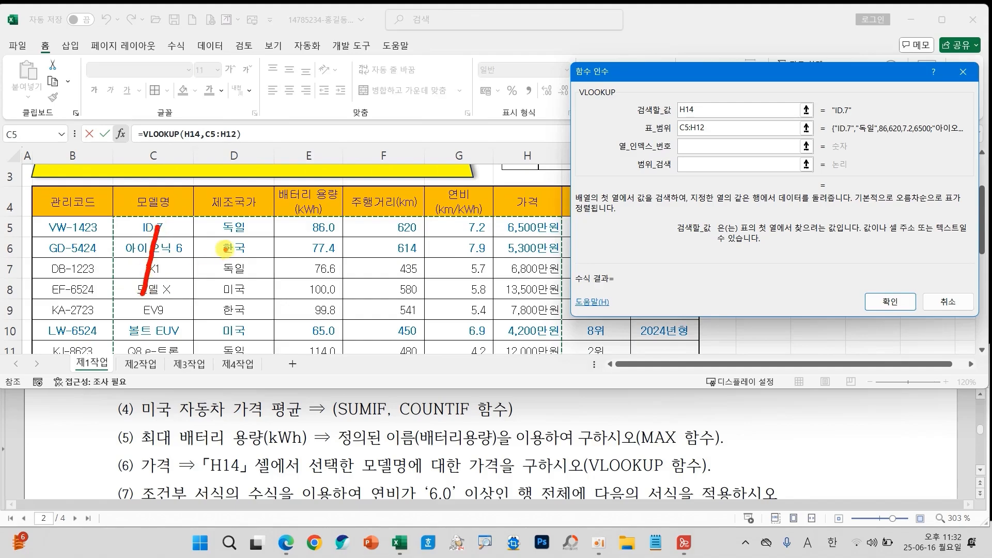
{"action": "mouse_move", "coordinate": [523, 221]}
{"action": "left_mouse_down"}
{"action": "mouse_move", "coordinate": [535, 253]}
{"action": "mouse_move", "coordinate": [502, 261]}
{"action": "left_mouse_up"}
{"action": "mouse_move", "coordinate": [555, 233]}
{"action": "left_mouse_down"}
{"action": "mouse_move", "coordinate": [665, 159]}
{"action": "mouse_move", "coordinate": [675, 169]}
{"action": "left_mouse_up"}
{"action": "left_click_drag", "start_coordinate": [656, 178], "coordinate": [653, 181]}
{"action": "key", "text": "Escape"}
{"action": "left_click", "coordinate": [682, 145]}
{"action": "type", "text": "6"}
{"action": "left_click", "coordinate": [695, 165]}
{"action": "type", "text": "0"}
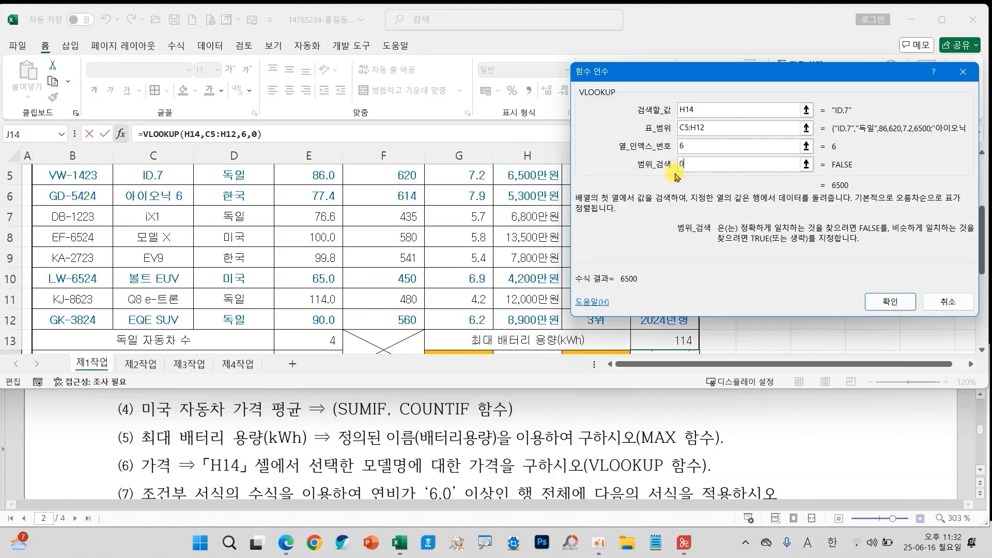
{"action": "left_click", "coordinate": [866, 304]}
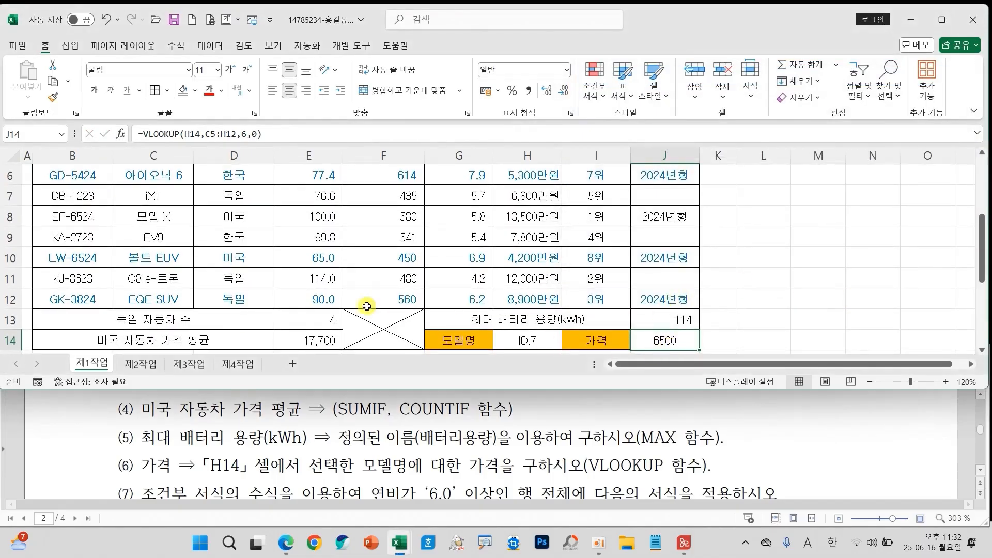
Apply the comma style to the 가격 result in J14 and right-align it
{"action": "scroll", "coordinate": [241, 275], "scroll_direction": "up", "scroll_amount": 2}
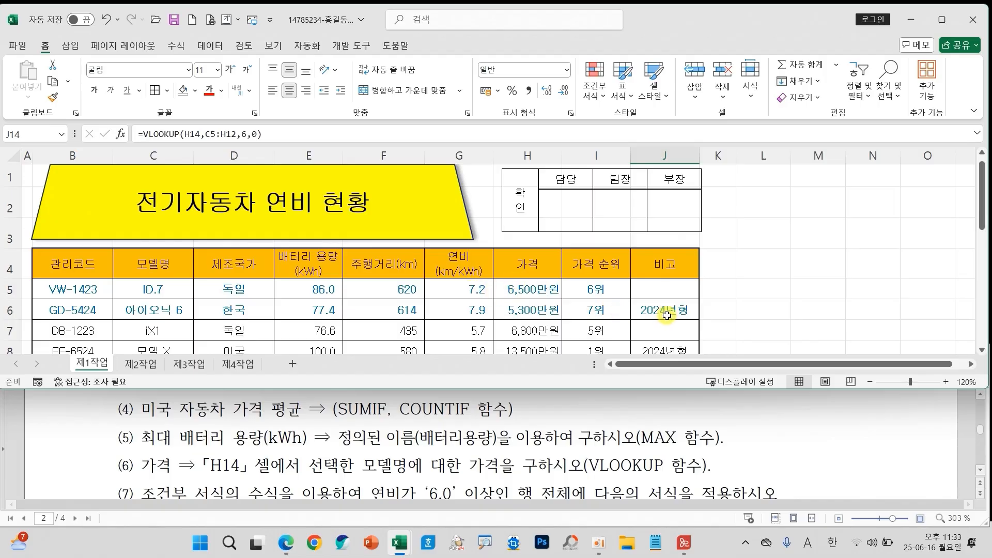
{"action": "scroll", "coordinate": [667, 315], "scroll_direction": "down", "scroll_amount": 3}
{"action": "left_click", "coordinate": [527, 92]}
{"action": "left_click", "coordinate": [309, 95]}
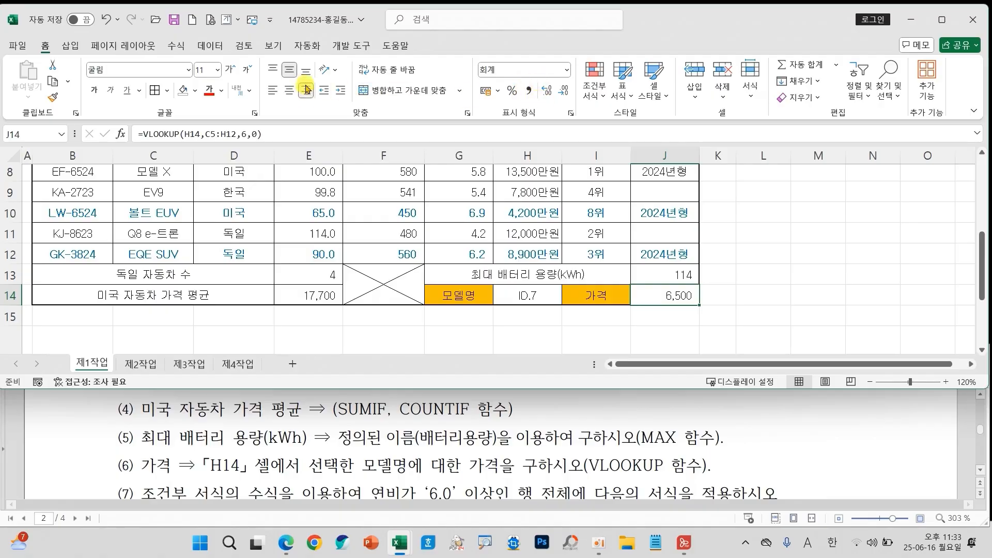
Maximize the workbook window and apply a thick outside border to the data rows B5:J12
{"action": "left_click", "coordinate": [310, 217]}
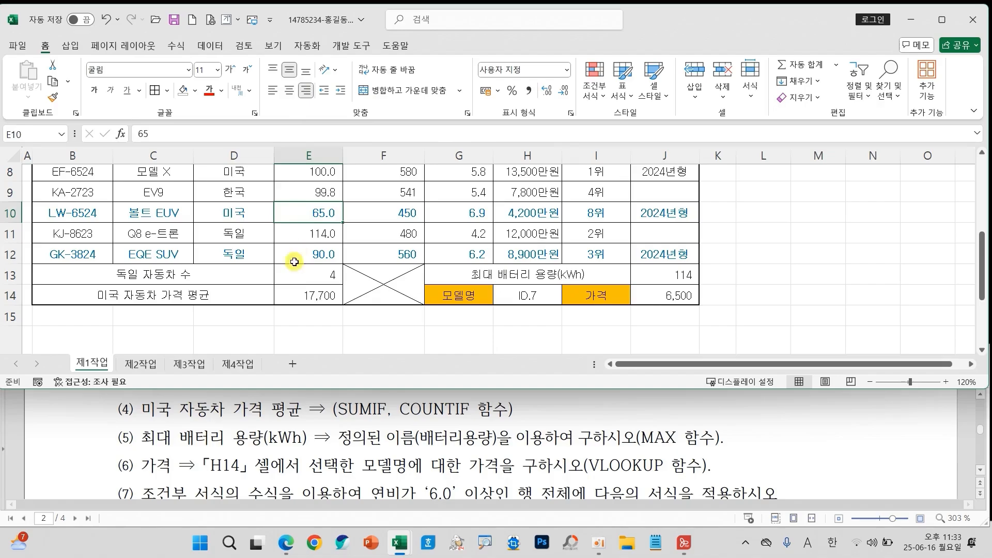
{"action": "left_click", "coordinate": [941, 19]}
{"action": "scroll", "coordinate": [502, 374], "scroll_direction": "up", "scroll_amount": 1}
{"action": "scroll", "coordinate": [502, 373], "scroll_direction": "up", "scroll_amount": 2}
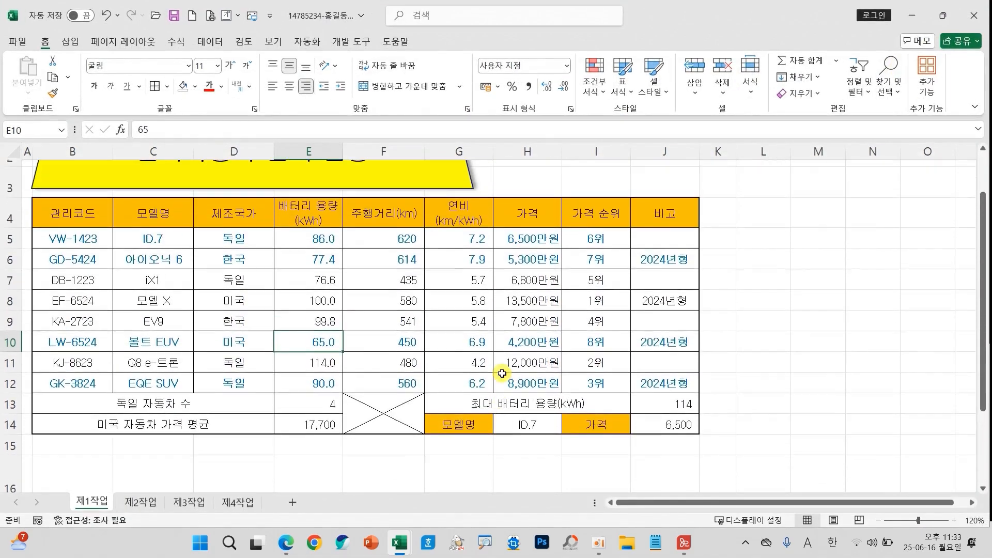
{"action": "left_click_drag", "start_coordinate": [46, 235], "coordinate": [672, 385]}
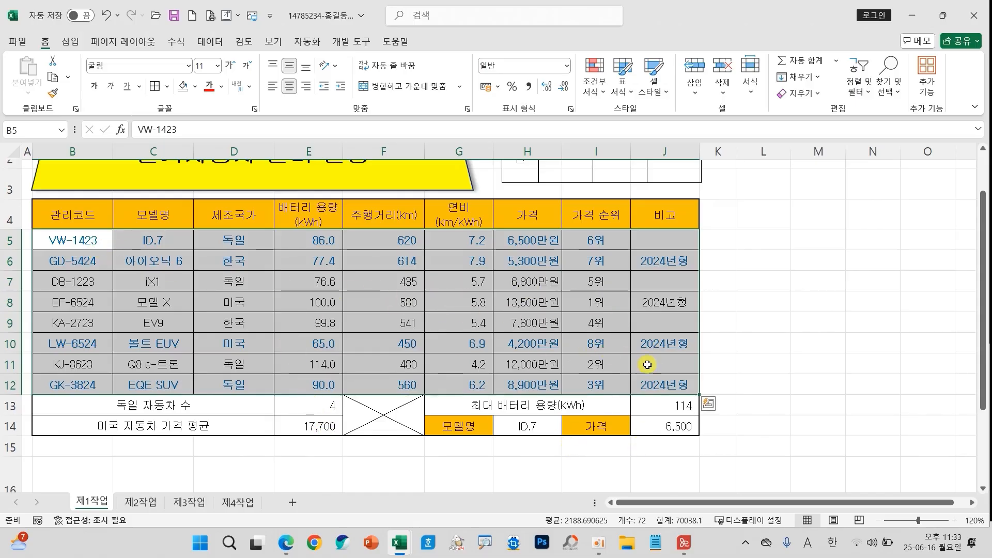
{"action": "left_click", "coordinate": [167, 86]}
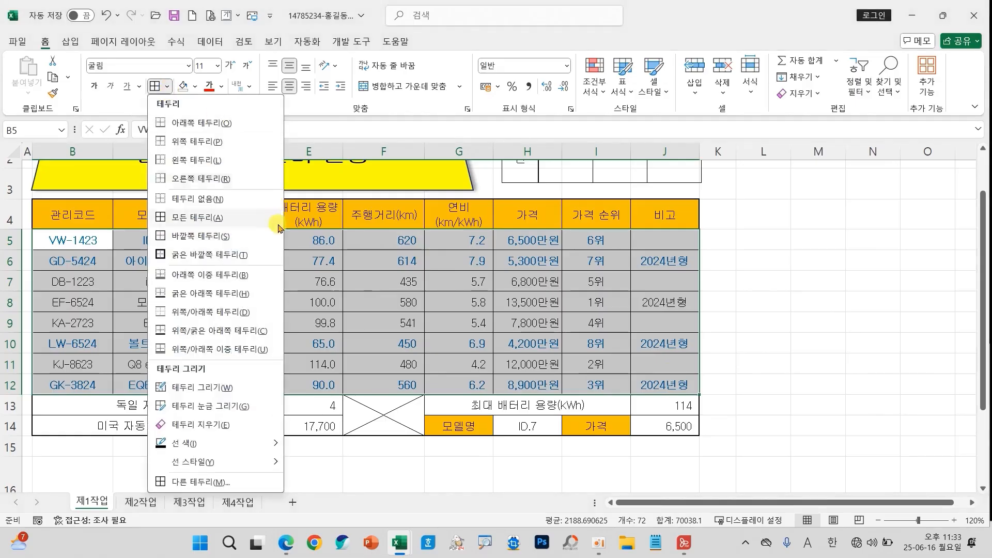
{"action": "left_click", "coordinate": [199, 253]}
{"action": "left_click", "coordinate": [393, 283]}
{"action": "left_click", "coordinate": [455, 303]}
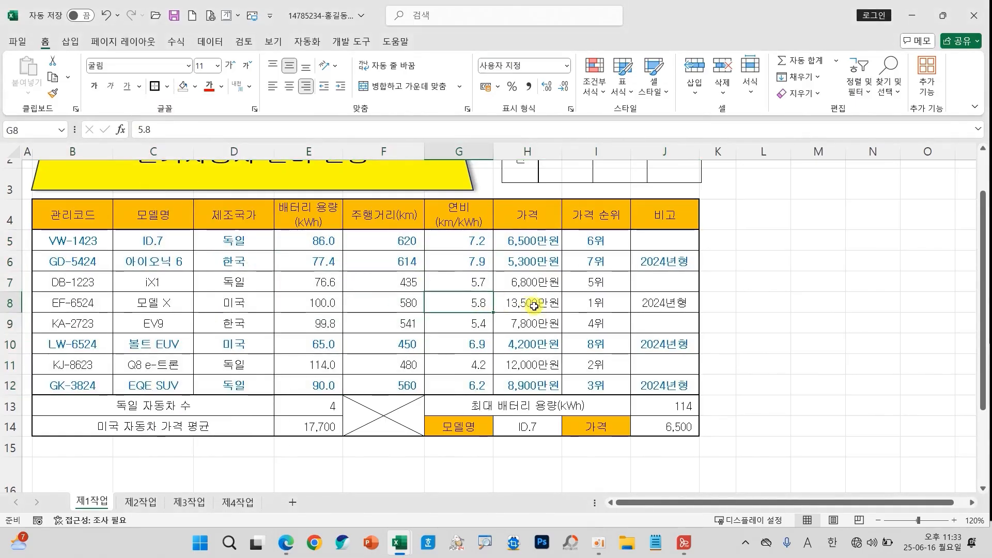
Save the workbook with the completed 제1작업 sheet
{"action": "scroll", "coordinate": [532, 352], "scroll_direction": "up", "scroll_amount": 1}
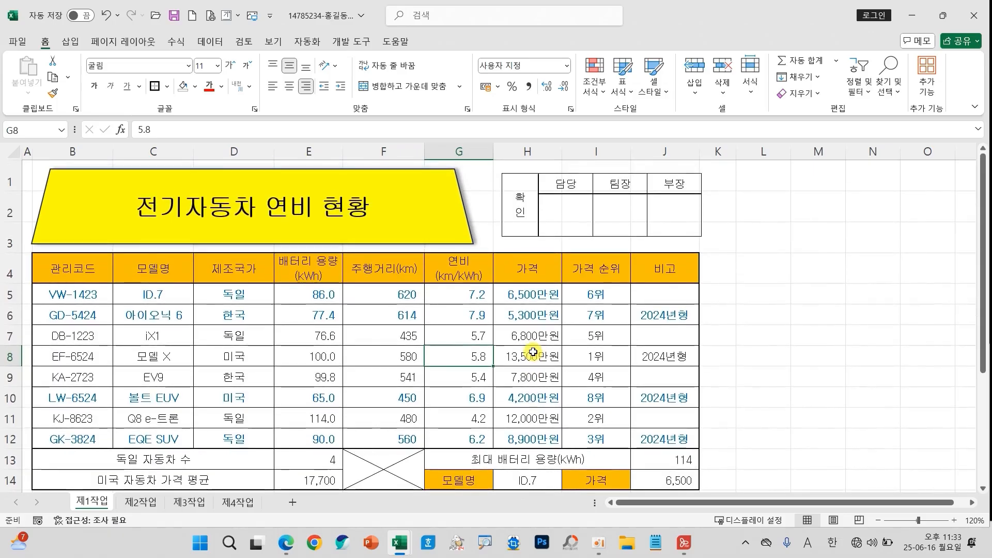
{"action": "left_click", "coordinate": [175, 17]}
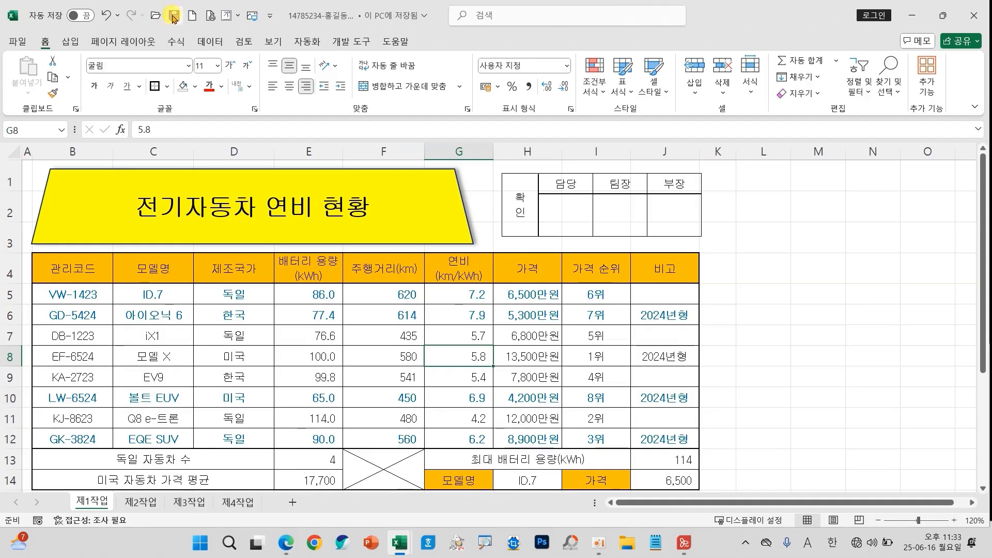
{"action": "left_click", "coordinate": [313, 301]}
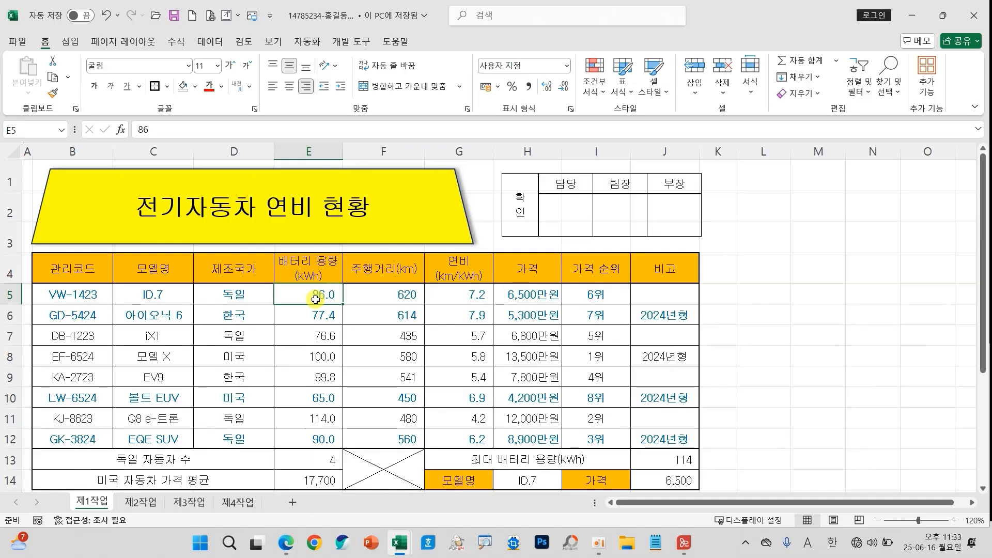
Look over the 제2작업 and 제3작업 sheets and return to the 제1작업 table
{"action": "left_click", "coordinate": [140, 502]}
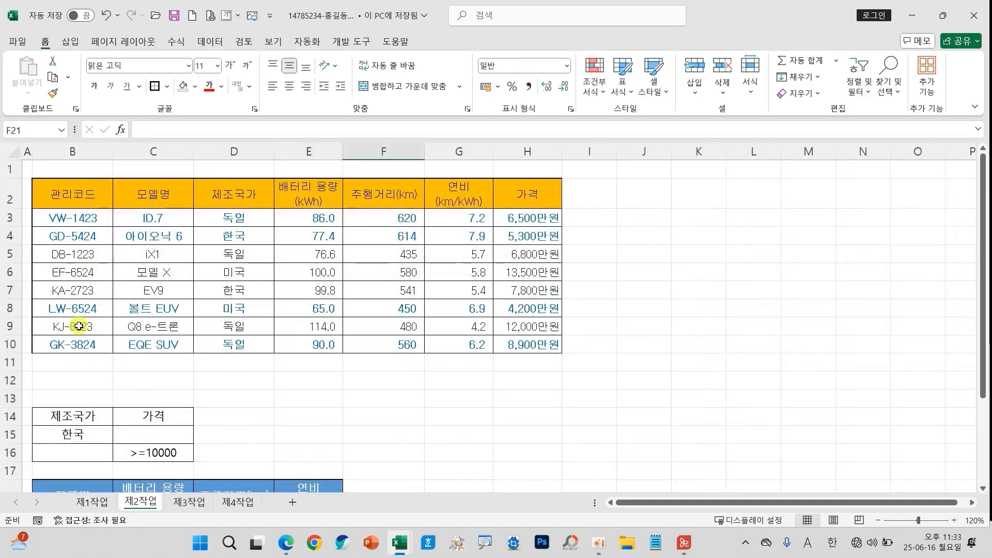
{"action": "left_click", "coordinate": [188, 502]}
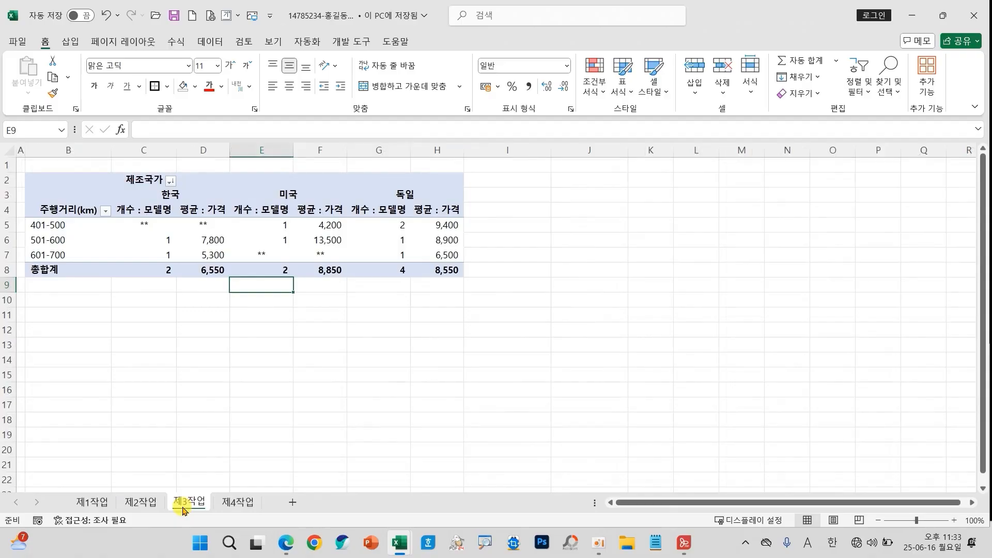
{"action": "left_click", "coordinate": [97, 502]}
{"action": "left_click", "coordinate": [157, 405]}
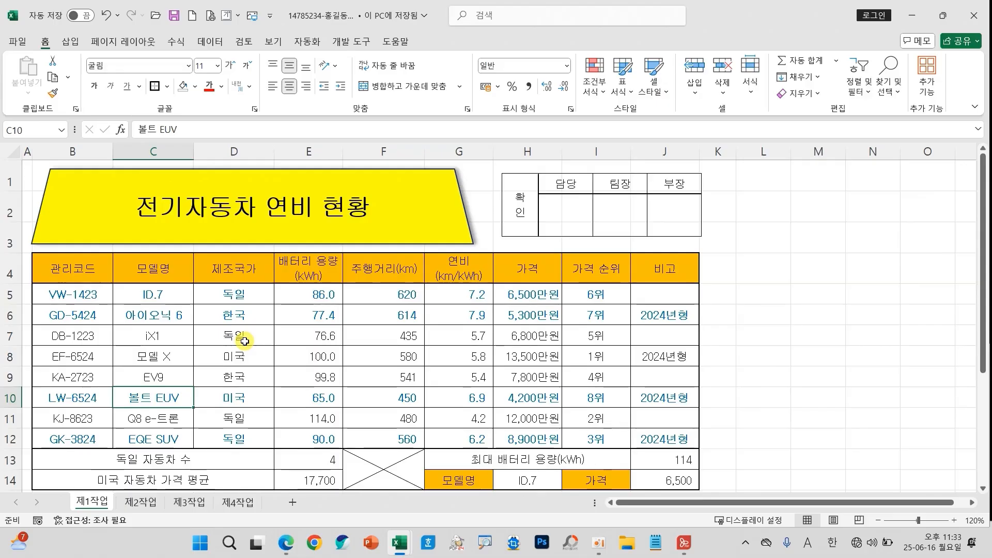
{"action": "scroll", "coordinate": [245, 341], "scroll_direction": "down", "scroll_amount": 1}
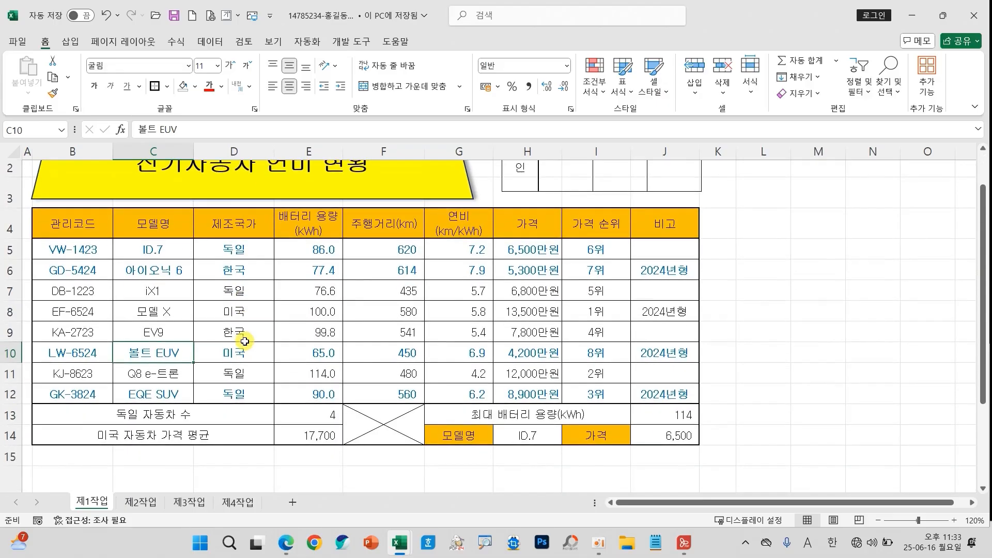